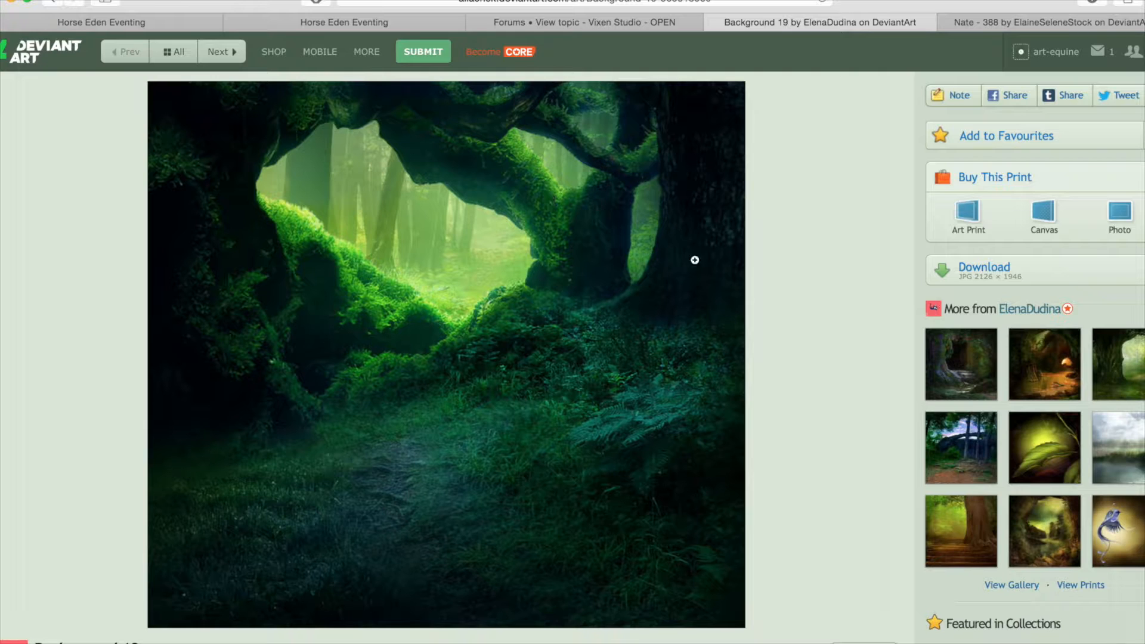
- Examine the Background 19 forest stock image page, including its usage permission and credit notes
scroll(716, 278, down, 6)
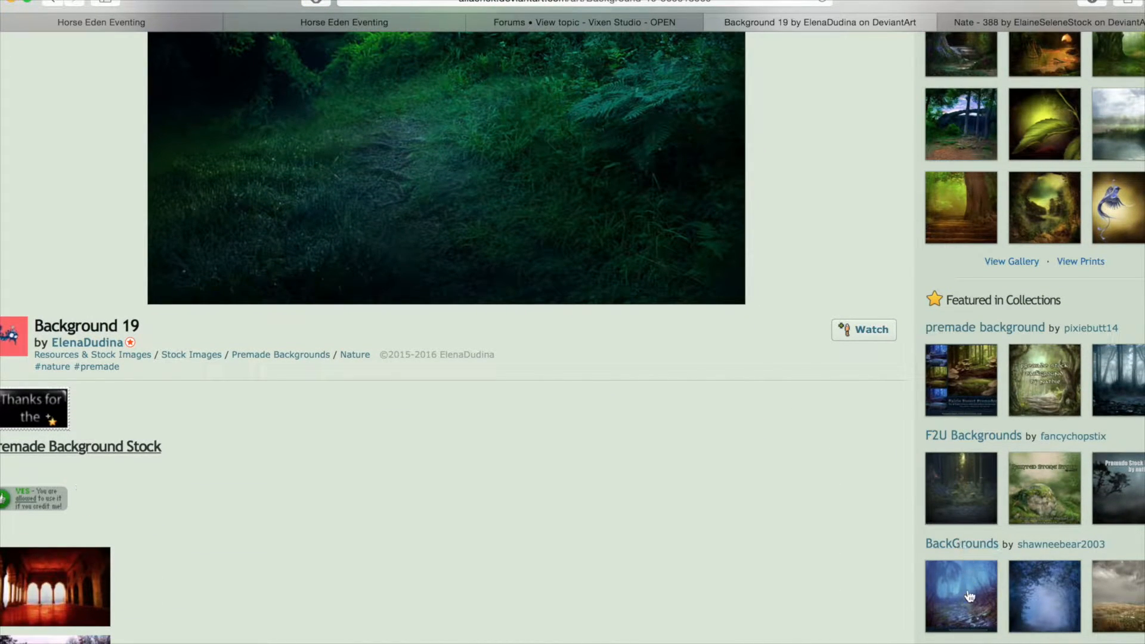
scroll(960, 531, down, 2)
scroll(960, 531, up, 8)
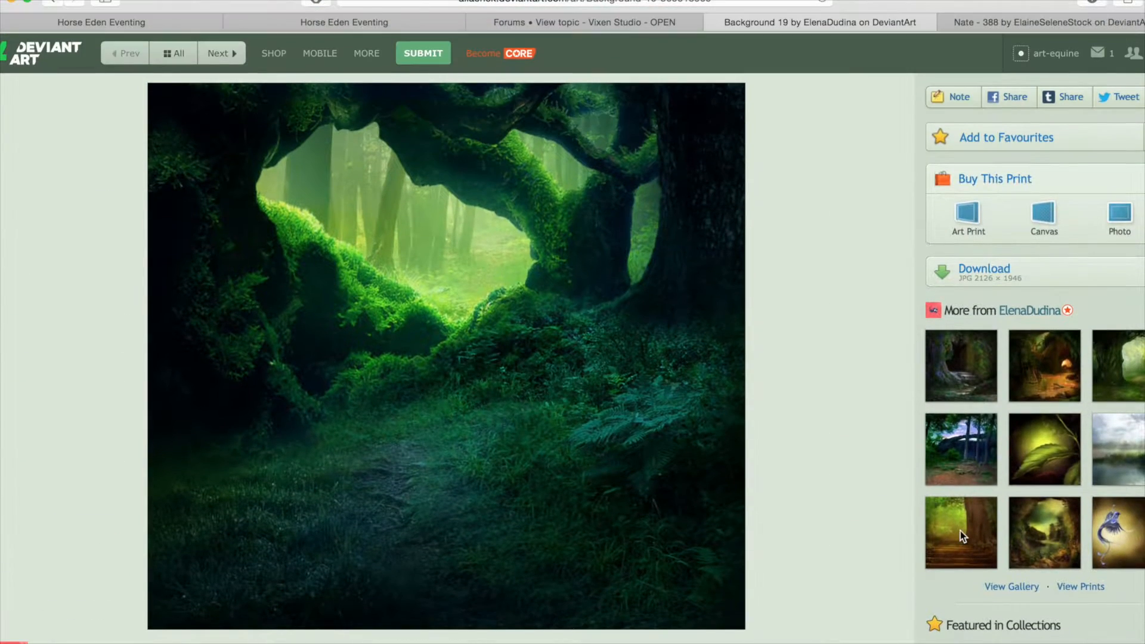
scroll(863, 374, down, 3)
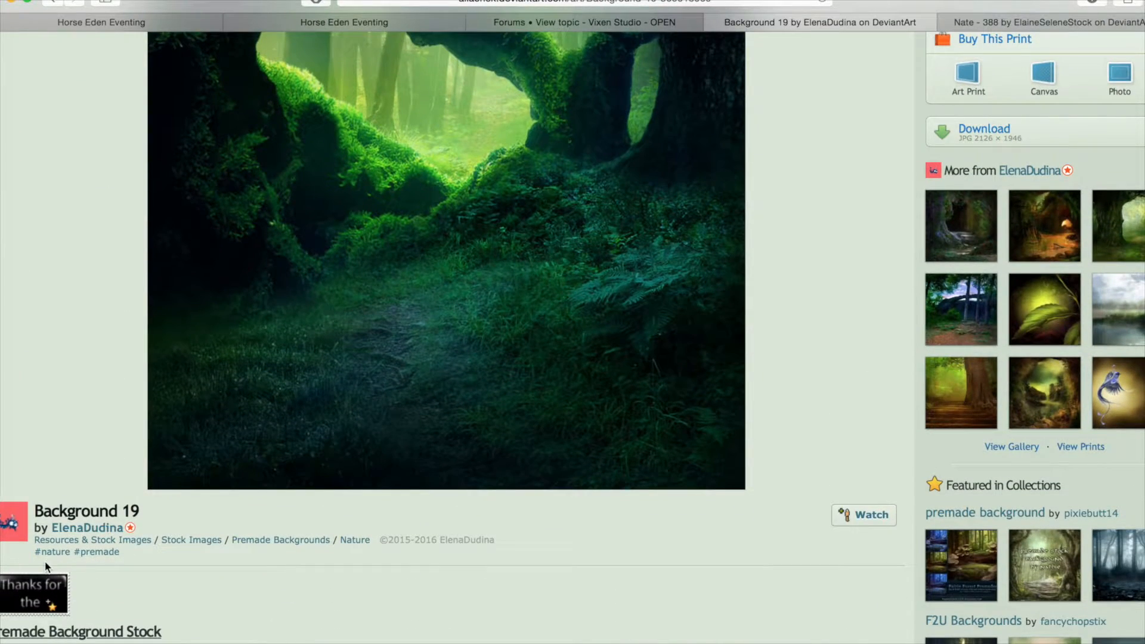
scroll(98, 532, up, 2)
scroll(97, 526, down, 8)
scroll(97, 526, up, 5)
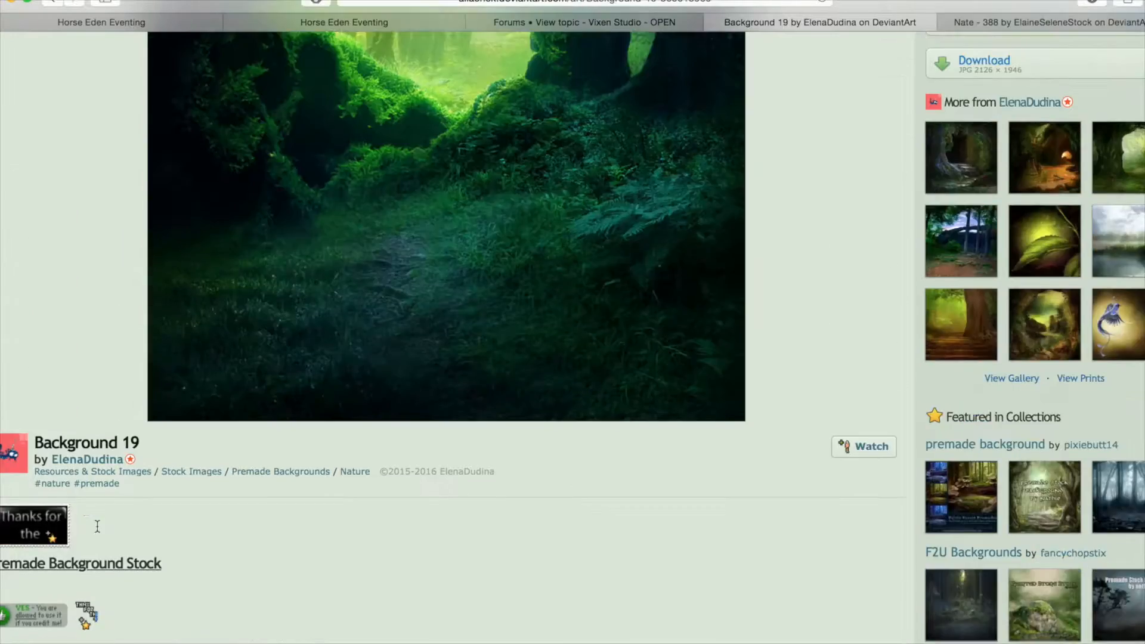
scroll(97, 526, up, 3)
scroll(97, 526, down, 10)
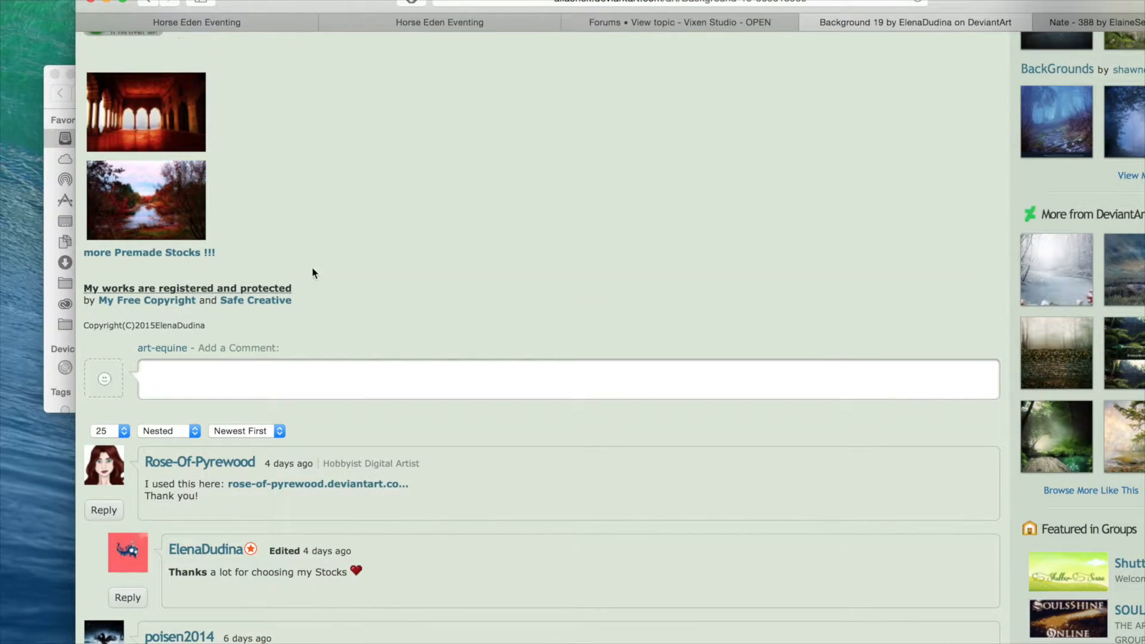
scroll(307, 206, up, 4)
scroll(307, 206, down, 2)
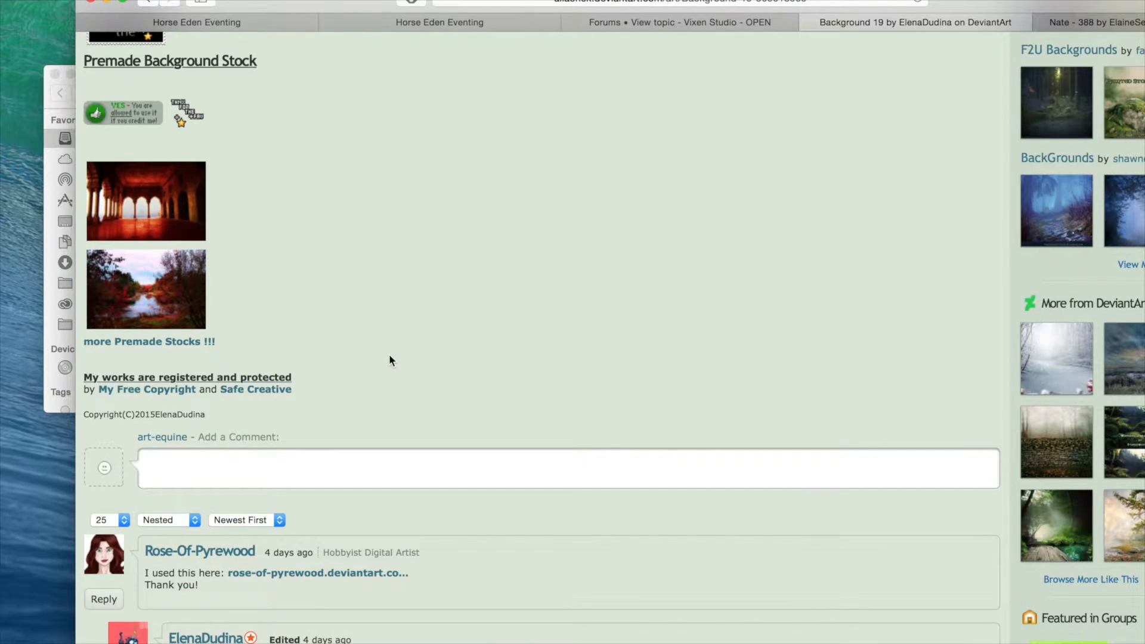
scroll(389, 355, up, 10)
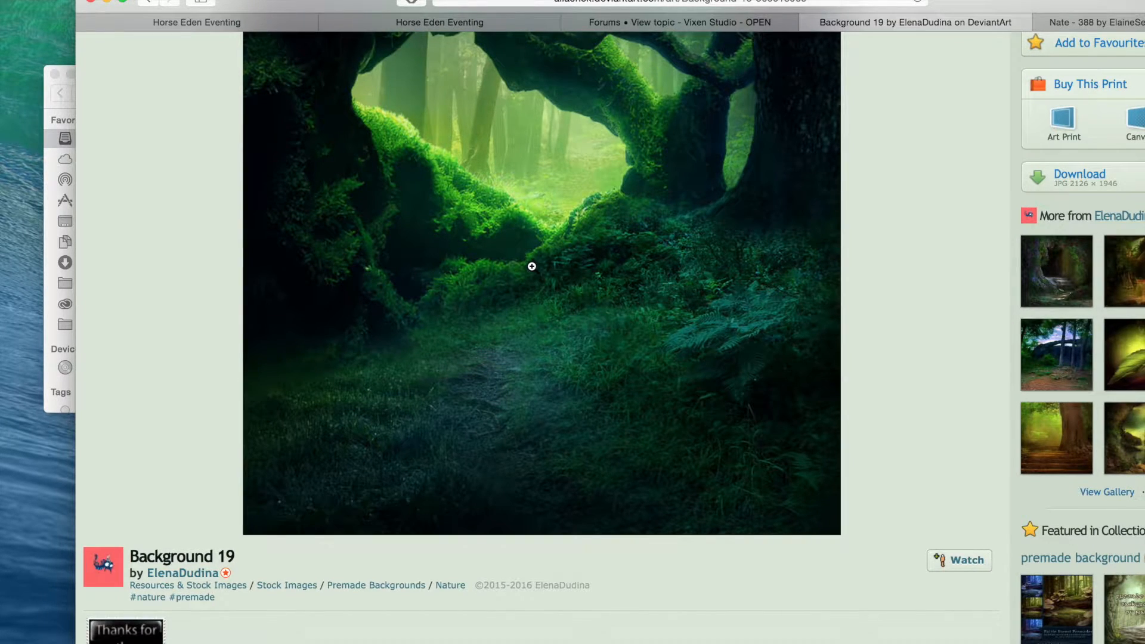
scroll(544, 292, up, 2)
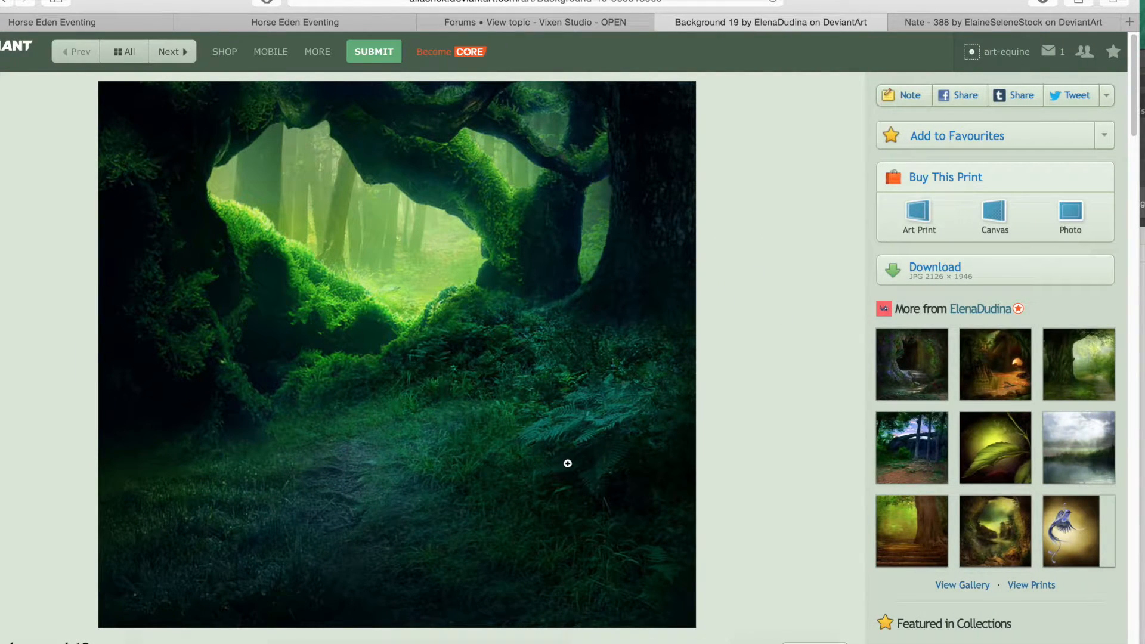
- Check the forest document in Photoshop, and return to the browser to examine the Ghost Herd PEP horse page on Horse Eden Eventing
click(589, 633)
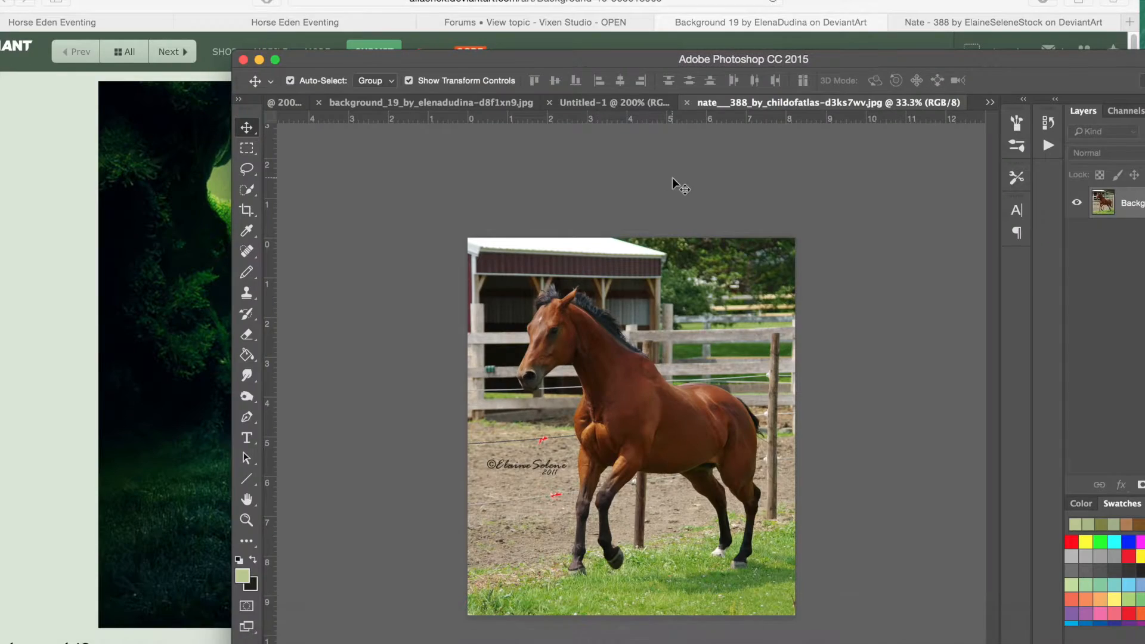
click(581, 102)
click(210, 8)
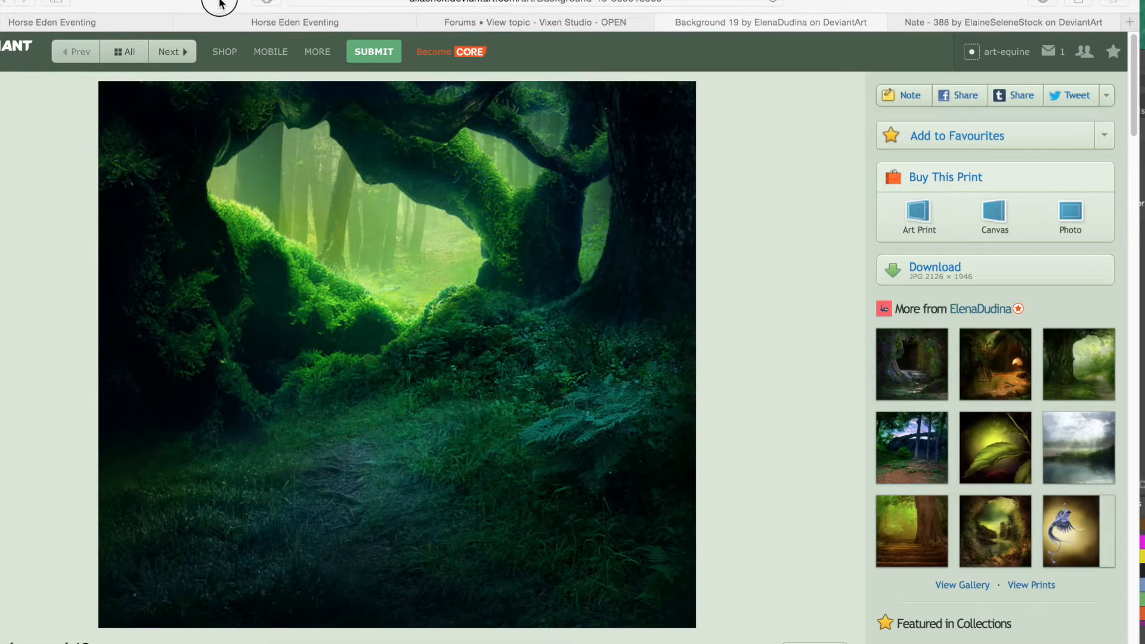
click(259, 23)
scroll(555, 254, up, 2)
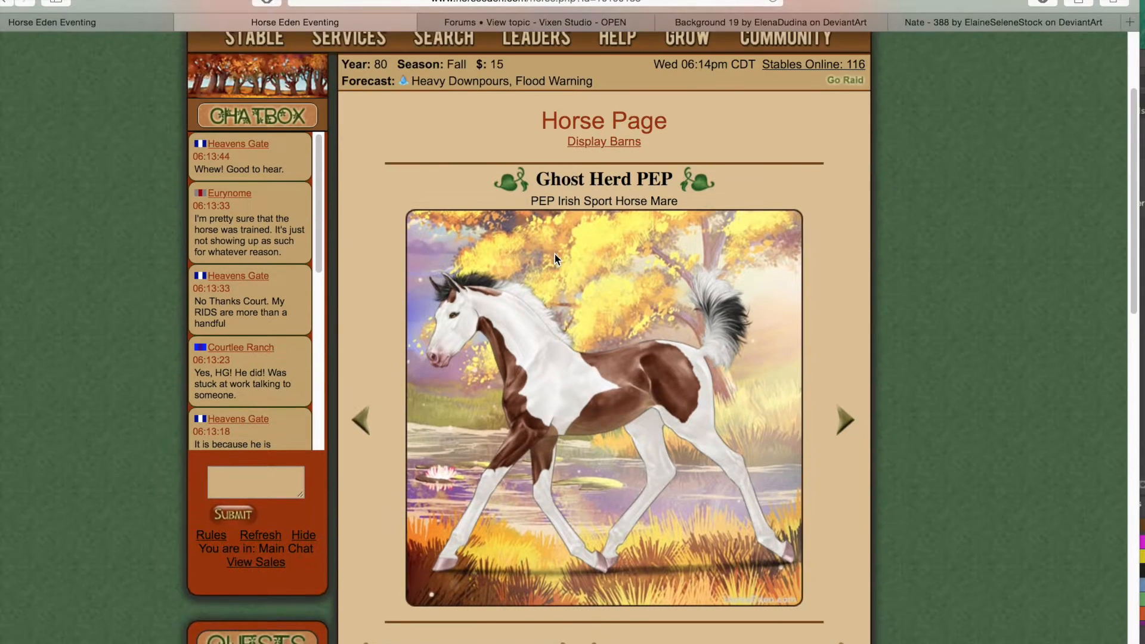
scroll(555, 254, down, 5)
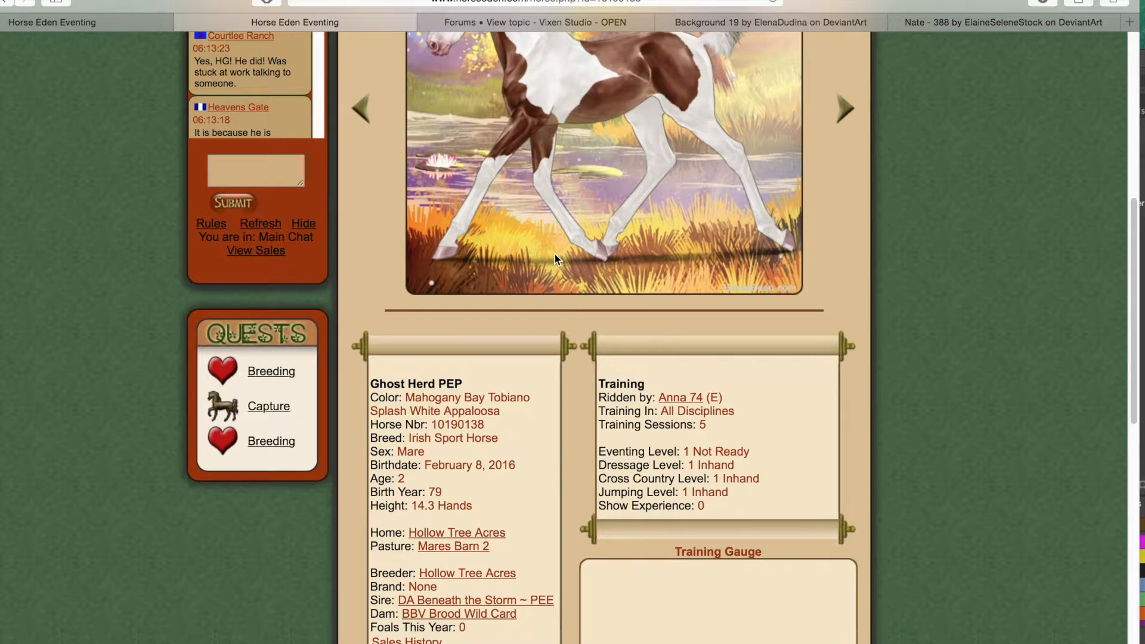
scroll(554, 254, up, 5)
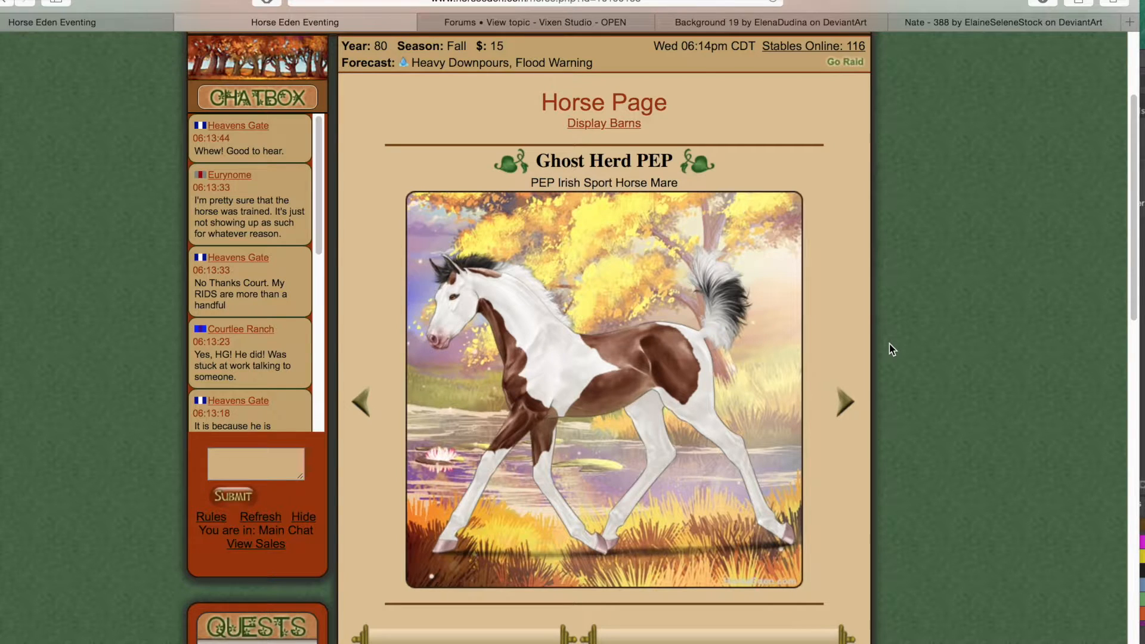
mouse_move(603, 640)
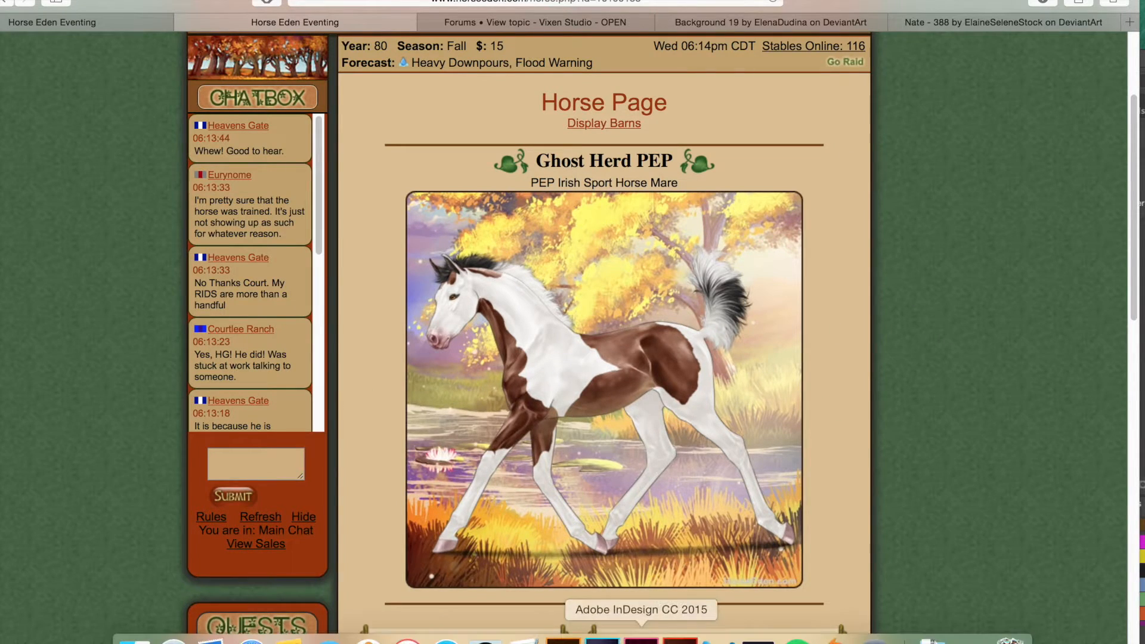
click(602, 640)
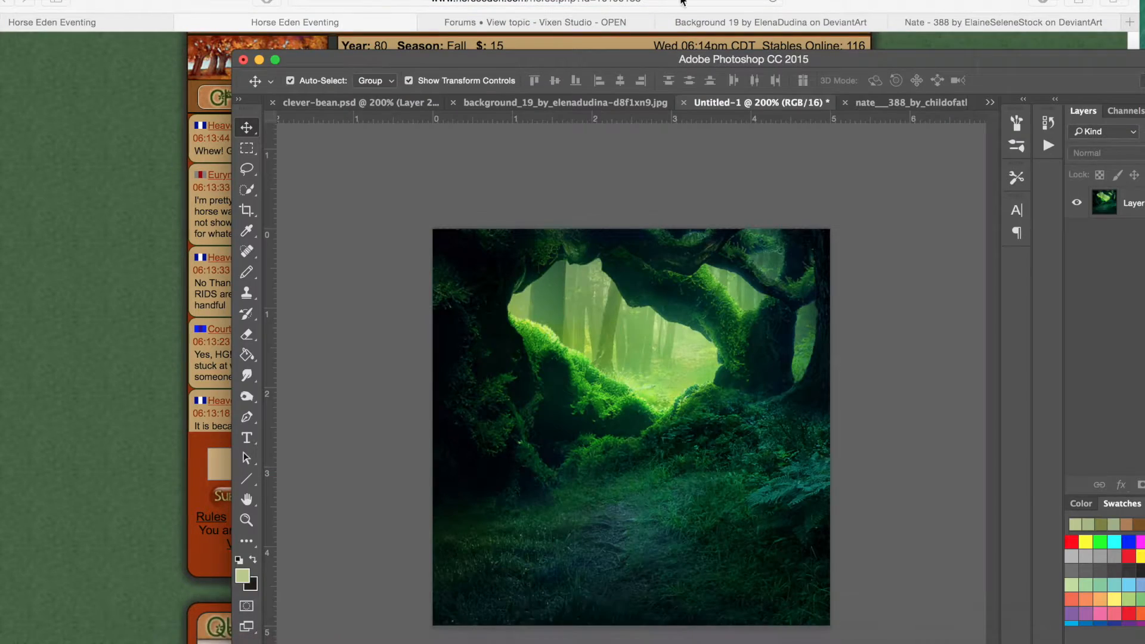
click(922, 104)
drag(529, 56, 602, 61)
drag(689, 62, 449, 0)
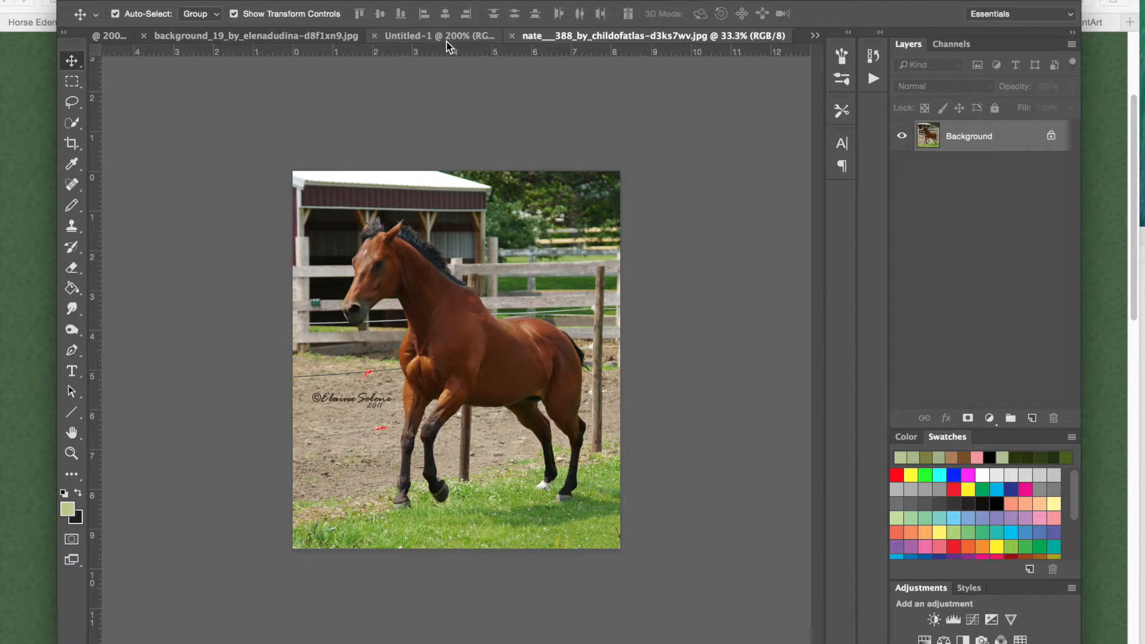
- Inspect the bay horse photo at 100% from the head down to the hooves
key(super+equal)
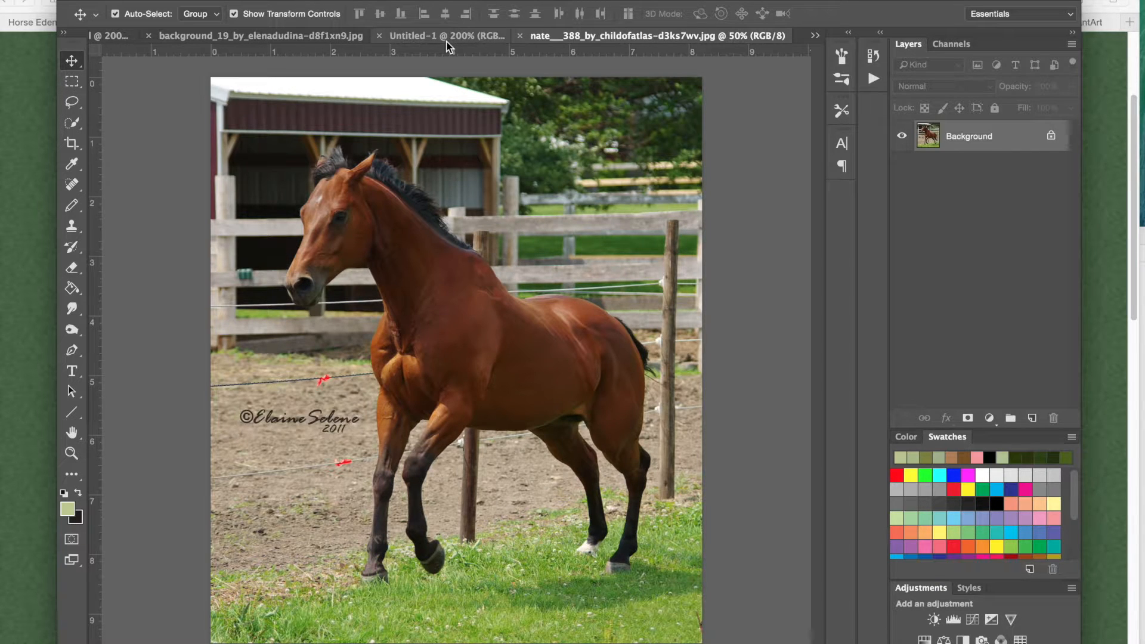
key(super+equal)
key(super+equal)
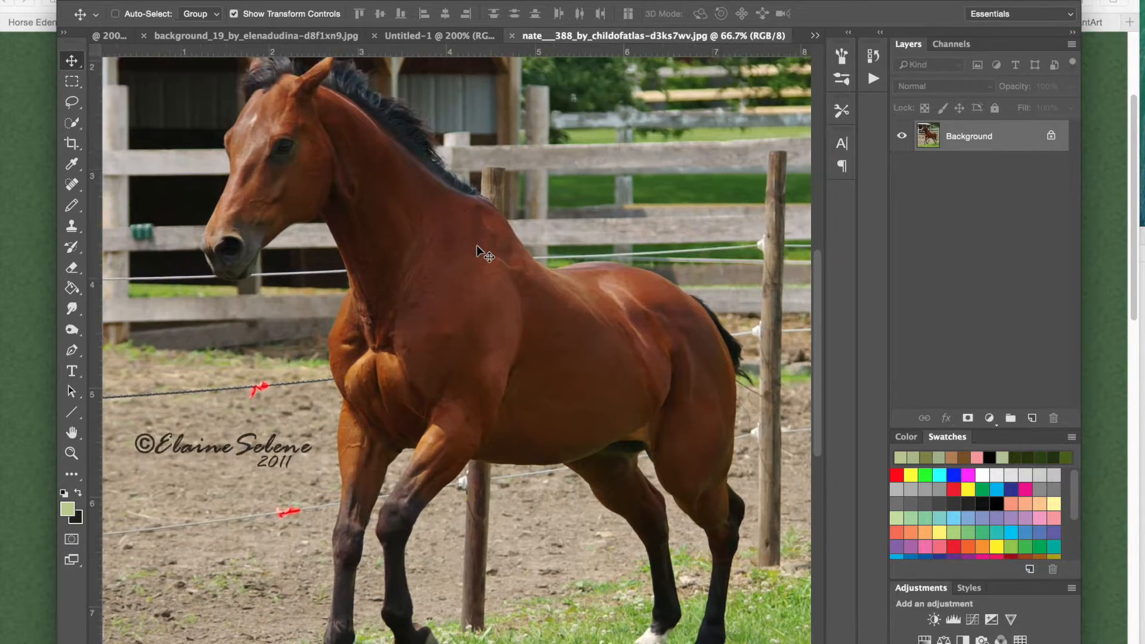
scroll(477, 245, up, 3)
scroll(477, 245, left, 5)
scroll(477, 245, right, 5)
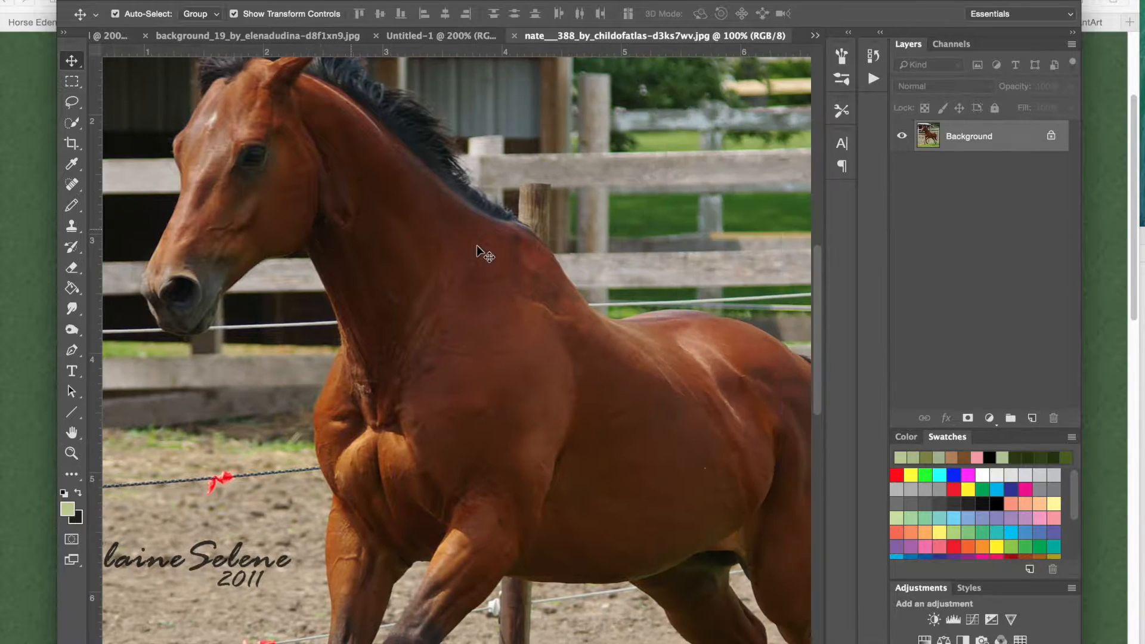
scroll(477, 245, down, 10)
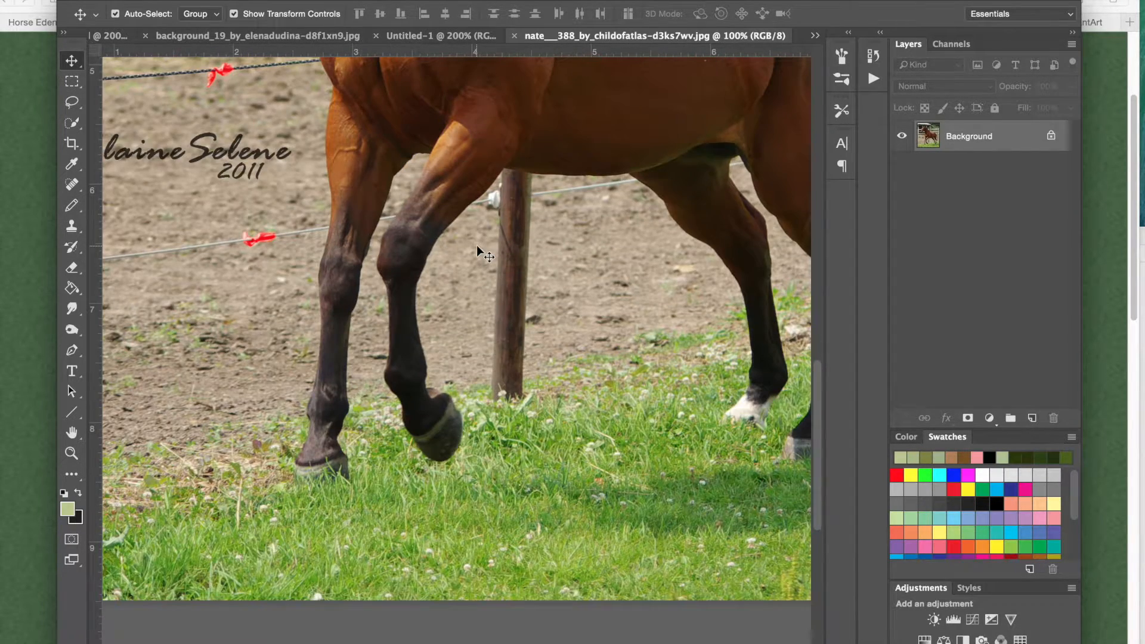
scroll(477, 247, up, 10)
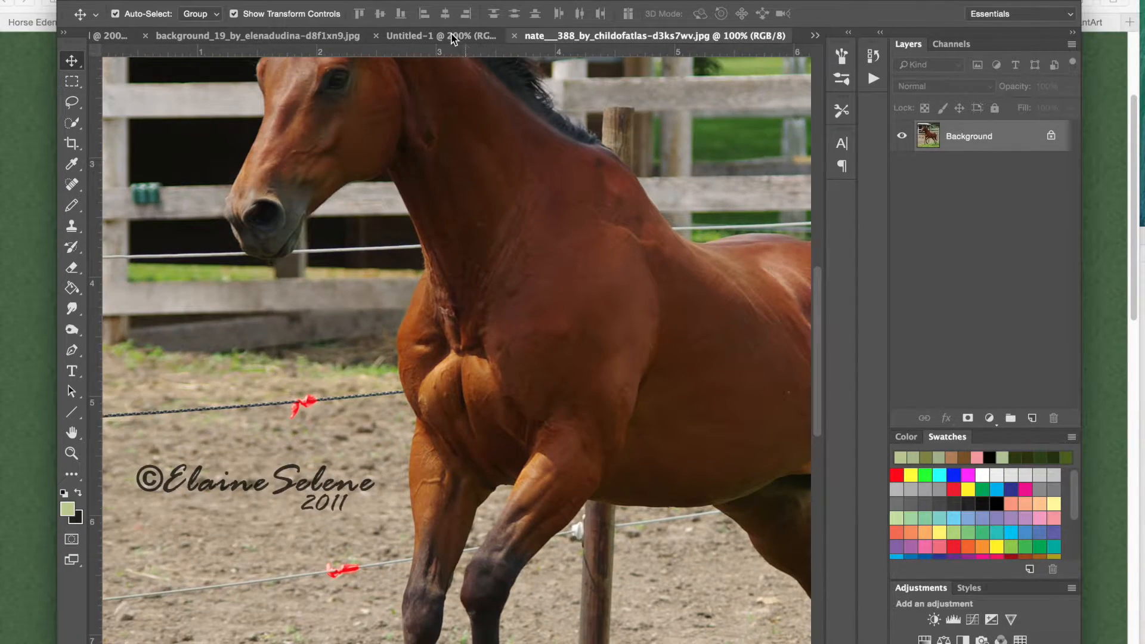
- Compare the bay horse photo with the forest background in the Untitled-1 document
click(449, 35)
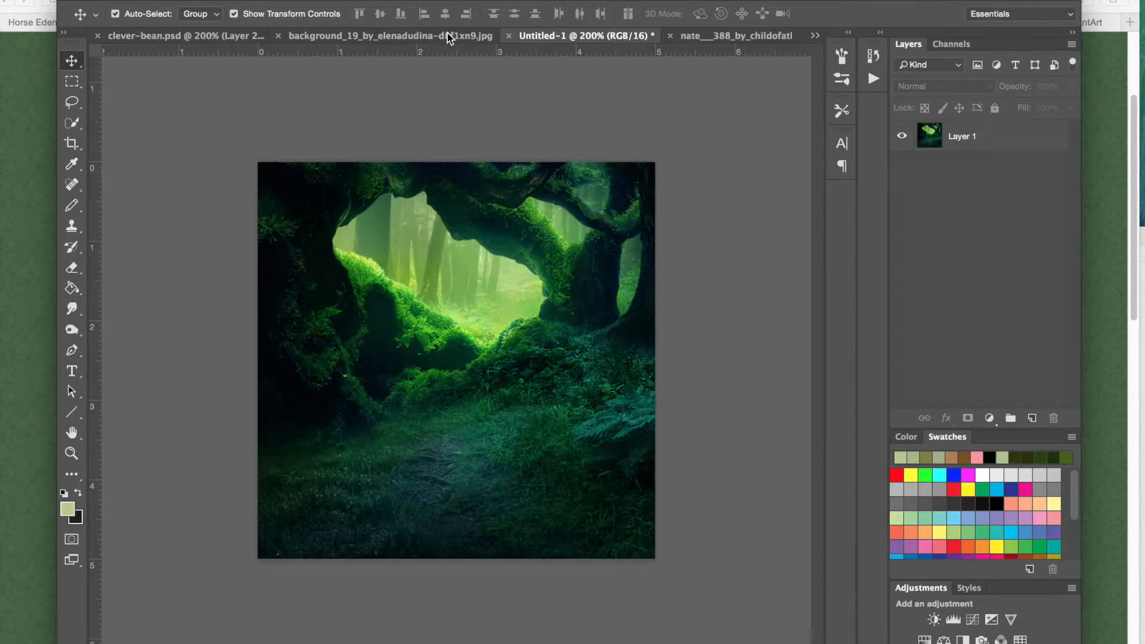
click(692, 37)
scroll(560, 430, up, 3)
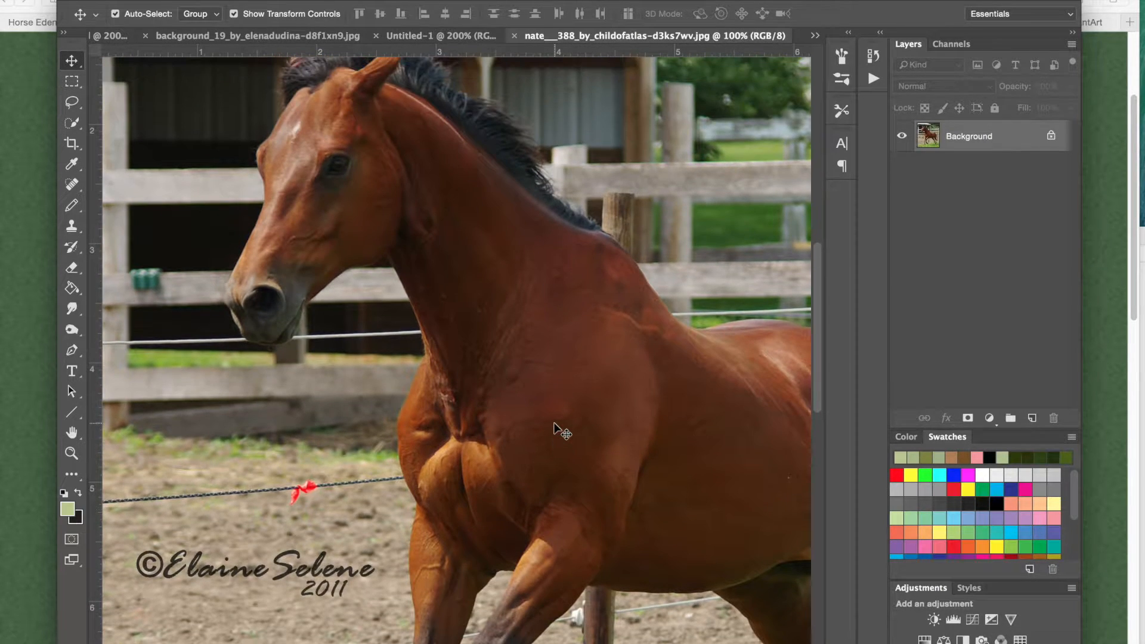
click(442, 37)
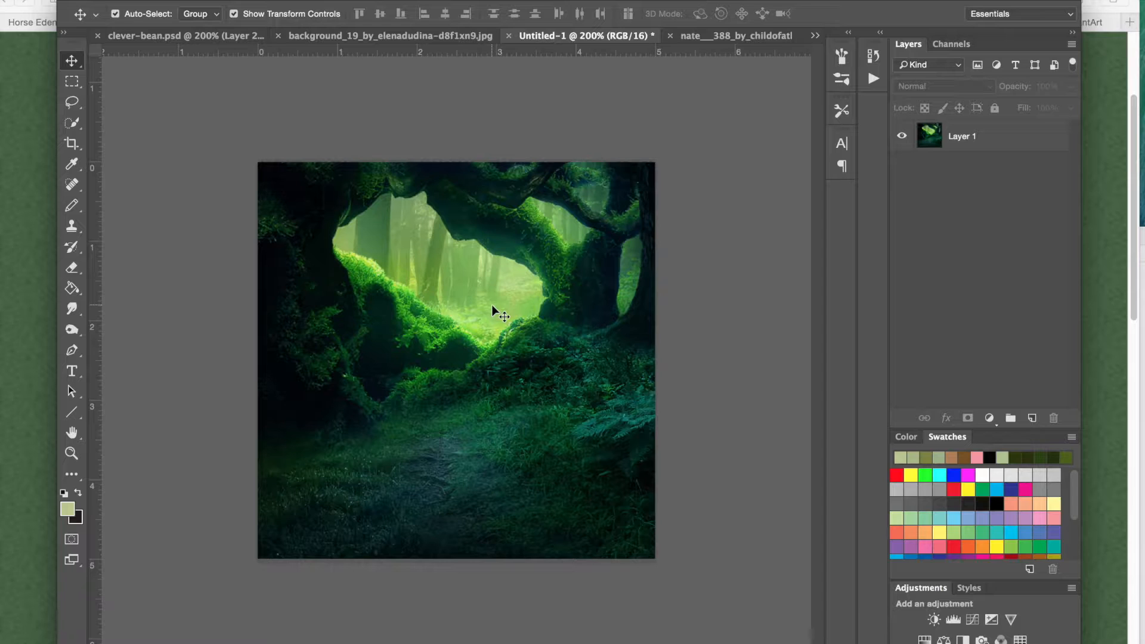
click(695, 36)
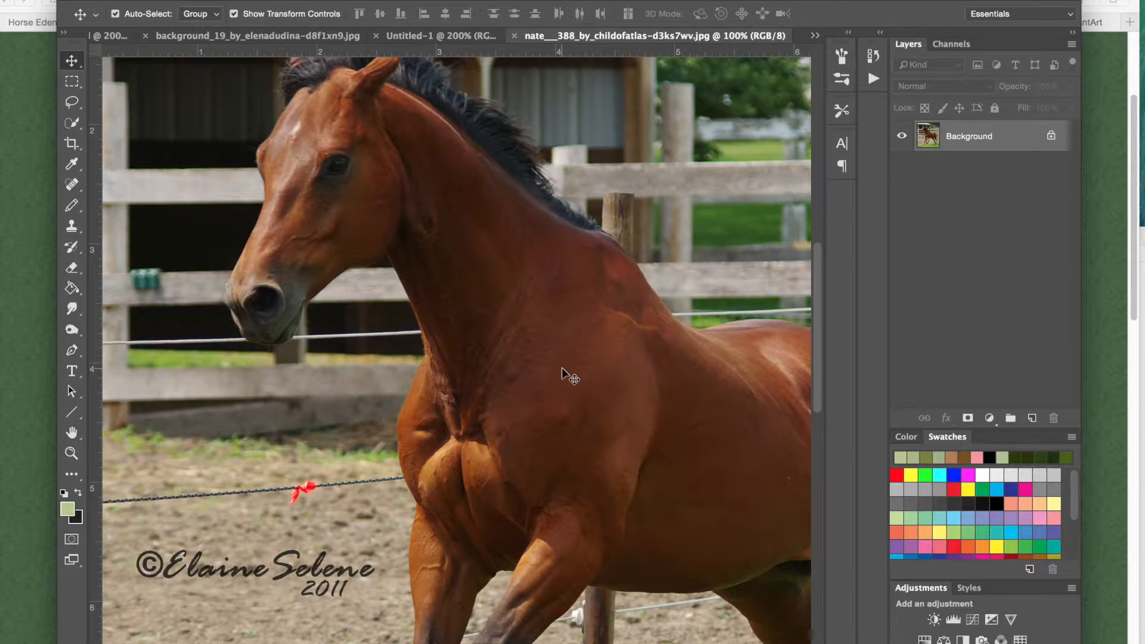
scroll(570, 375, up, 2)
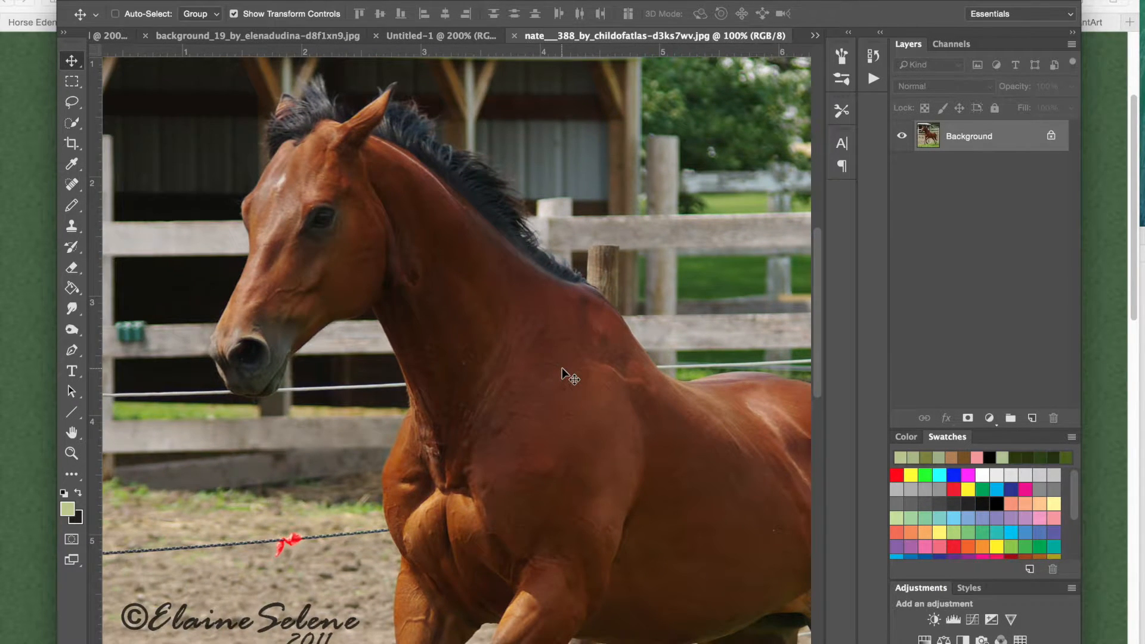
key(super+minus)
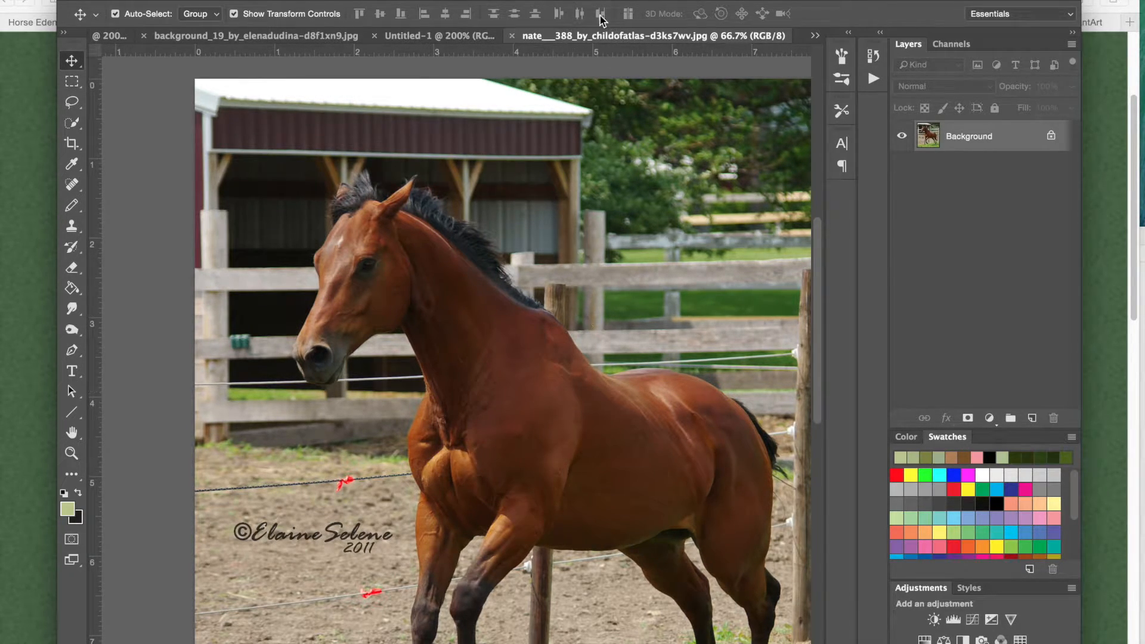
click(459, 36)
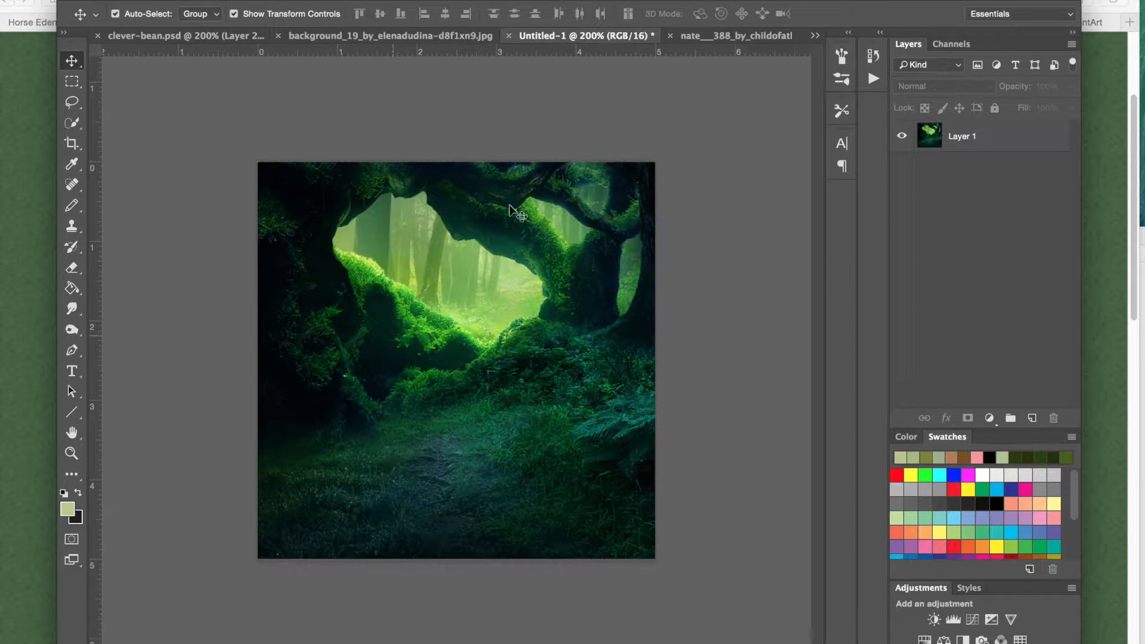
click(724, 41)
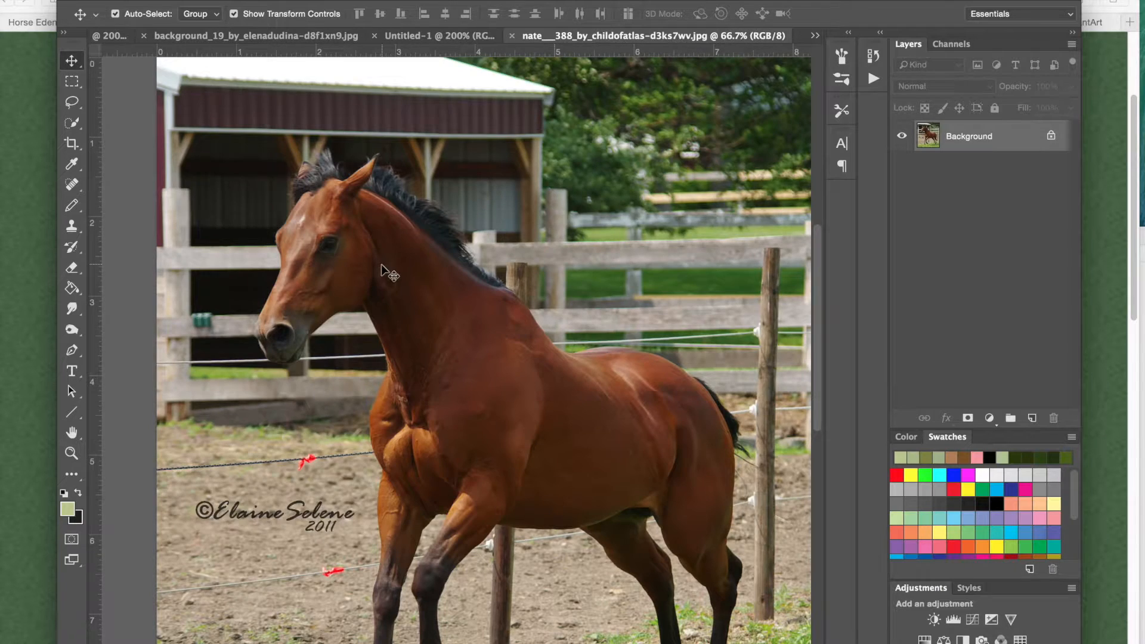
- Choose the Polygonal Lasso tool with a new selection and 0 px feather for outlining the bay horse
scroll(390, 273, down, 3)
click(71, 102)
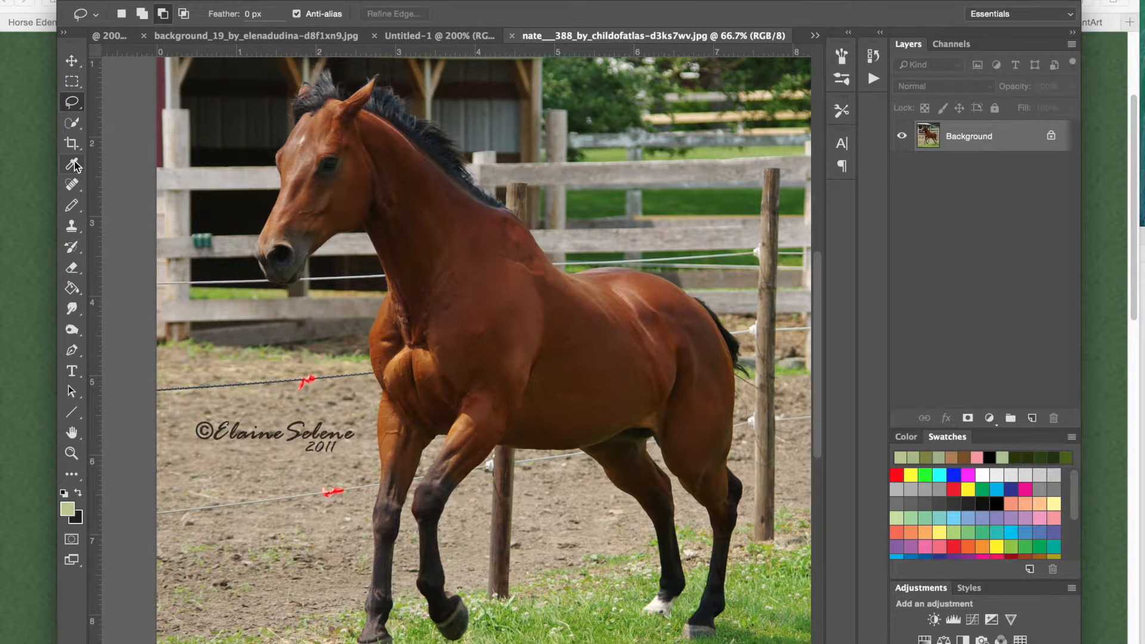
right_click(72, 102)
click(153, 115)
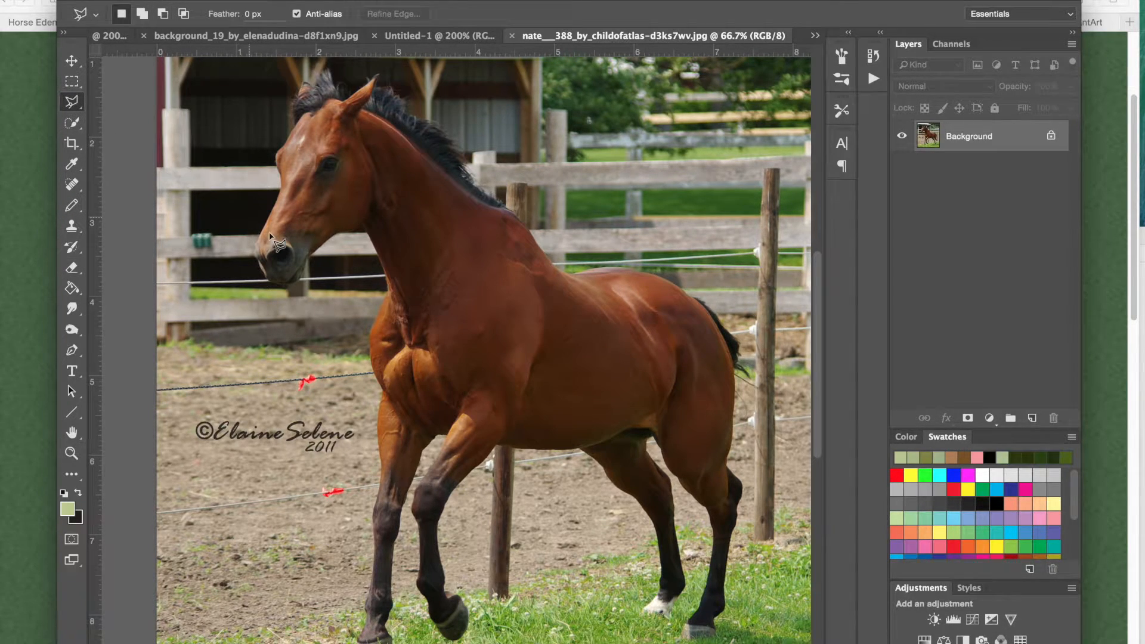
scroll(279, 244, down, 5)
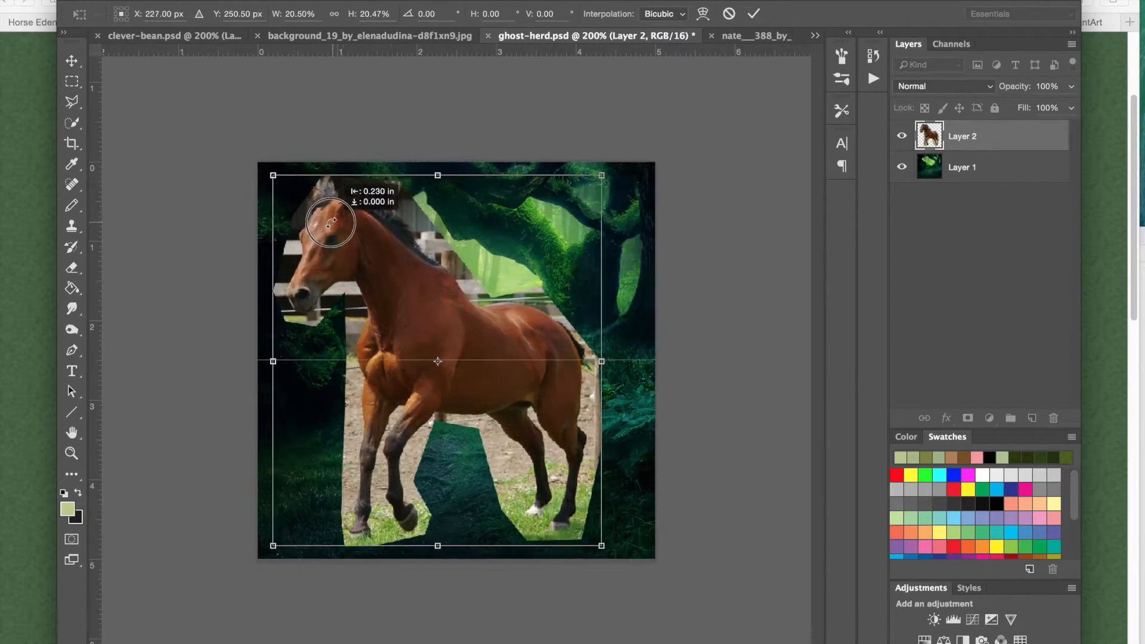
- Scale the horse cutout to fit over the forest background in ghost-herd.psd and apply the transform
drag(274, 184, 269, 179)
key(Return)
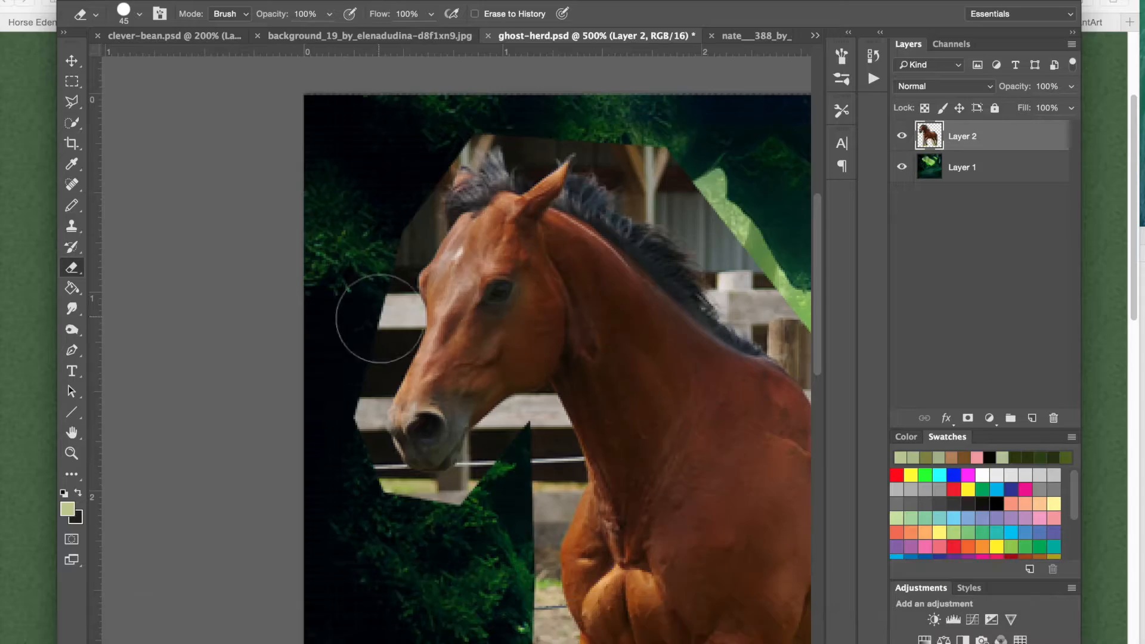
- Erase a narrow strip along the horse's contour on Layer 2, including the belly and legs, with a 4 px eraser
scroll(370, 319, up, 3)
mouse_move(455, 512)
mouse_down()
mouse_move(535, 407)
mouse_move(507, 424)
mouse_move(607, 443)
mouse_move(624, 503)
mouse_up()
scroll(580, 585, down, 10)
scroll(580, 586, down, 5)
mouse_move(589, 255)
mouse_down()
mouse_move(555, 550)
mouse_move(733, 148)
mouse_move(696, 504)
mouse_move(736, 412)
mouse_move(753, 272)
mouse_up()
scroll(636, 353, up, 1)
scroll(753, 272, right, 6)
mouse_move(502, 405)
mouse_down()
mouse_move(624, 301)
mouse_move(705, 397)
mouse_move(742, 609)
mouse_up()
scroll(741, 608, right, 3)
mouse_move(596, 586)
mouse_down()
mouse_move(626, 528)
mouse_move(543, 204)
mouse_move(680, 396)
mouse_move(719, 564)
mouse_move(729, 217)
mouse_up()
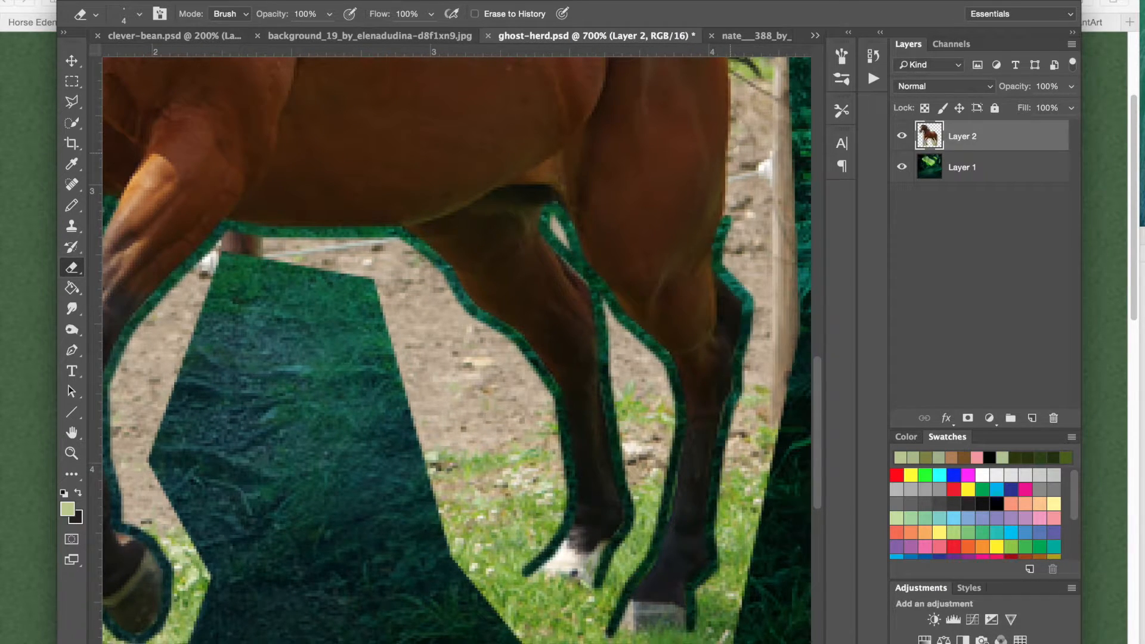
- Erase the leftover photo background around the horse's front legs on Layer 2 with a 15 px eraser
scroll(457, 345, up, 5)
scroll(288, 109, up, 5)
scroll(288, 109, left, 5)
key(bracketright)
key(bracketright)
key(bracketright)
key(bracketright)
key(bracketright)
key(bracketright)
key(bracketright)
scroll(371, 102, down, 10)
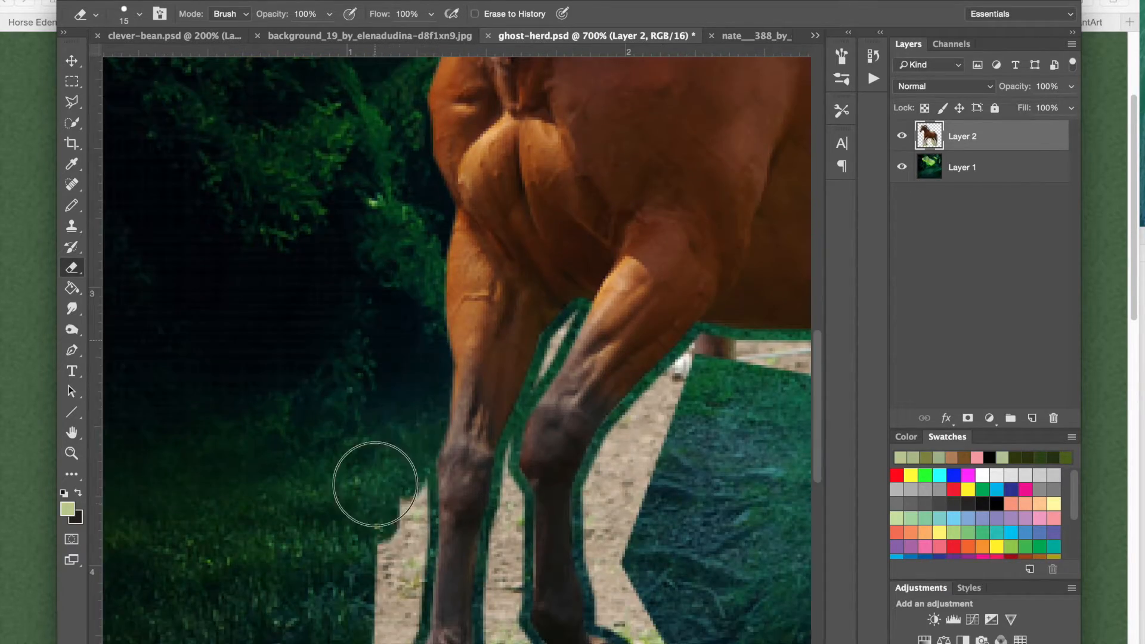
scroll(375, 484, down, 5)
mouse_move(375, 484)
mouse_down()
mouse_move(498, 442)
mouse_move(618, 429)
mouse_move(695, 112)
mouse_up()
- Erase the remaining photo background under the belly and around the hind legs with a 30 px eraser, using 15 px between the legs
scroll(696, 113, up, 3)
scroll(695, 113, right, 5)
key(bracketleft)
key(bracketleft)
key(bracketleft)
key(bracketleft)
key(bracketleft)
key(bracketleft)
key(bracketleft)
mouse_move(276, 170)
mouse_down()
mouse_move(246, 219)
mouse_move(203, 501)
mouse_up()
scroll(203, 501, right, 5)
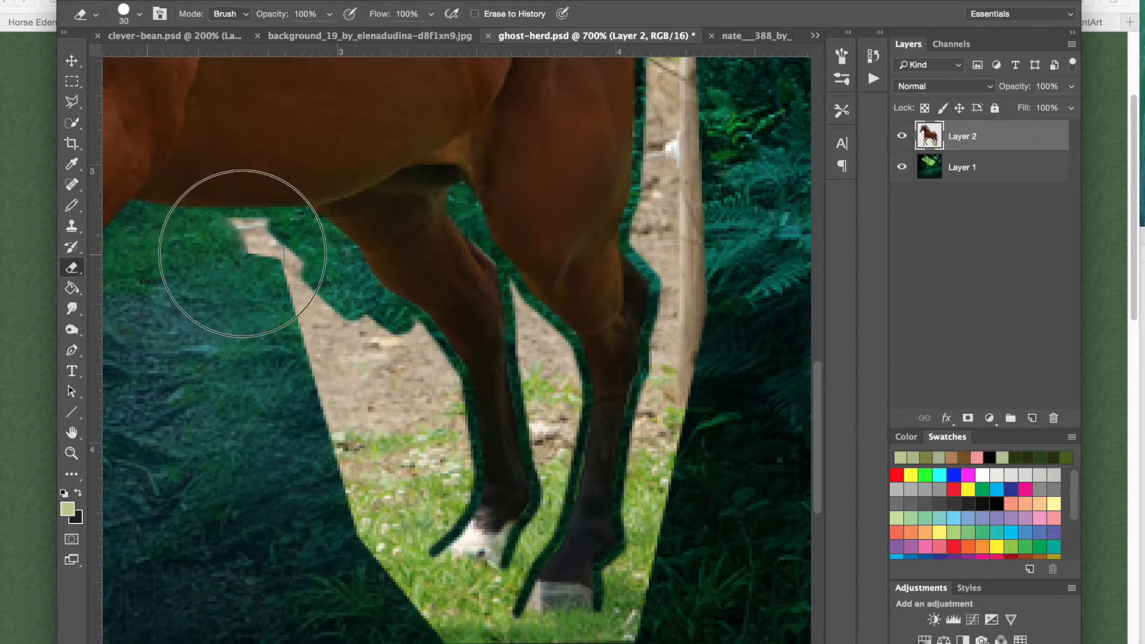
mouse_move(242, 254)
mouse_down()
mouse_move(429, 536)
mouse_move(668, 233)
mouse_up()
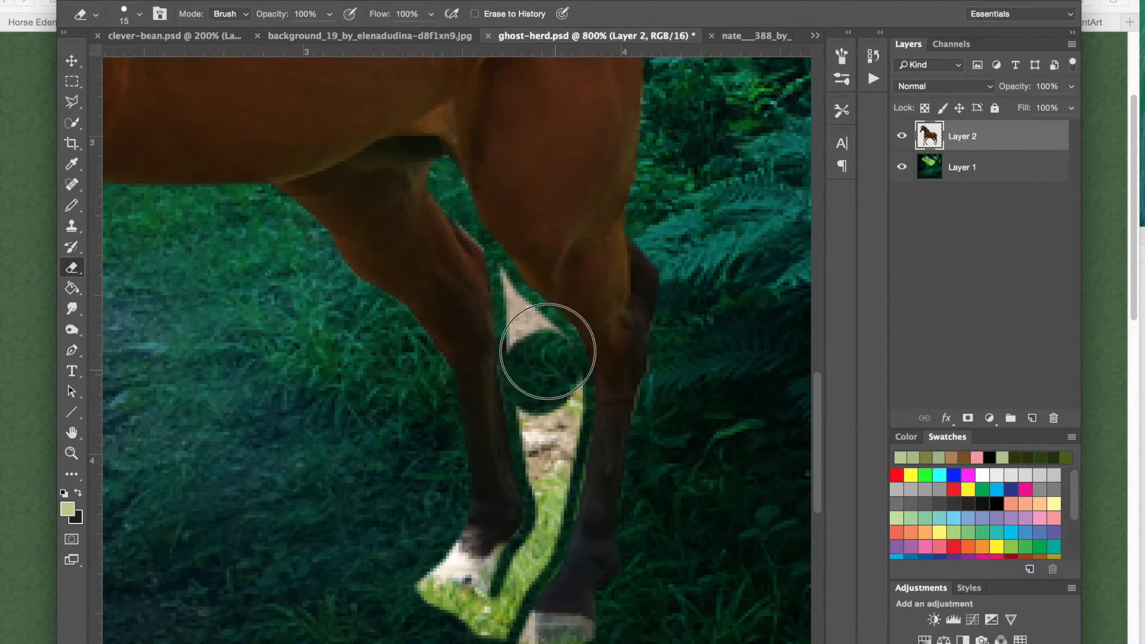
mouse_move(545, 353)
mouse_down()
mouse_move(567, 403)
mouse_move(486, 631)
mouse_move(444, 602)
mouse_up()
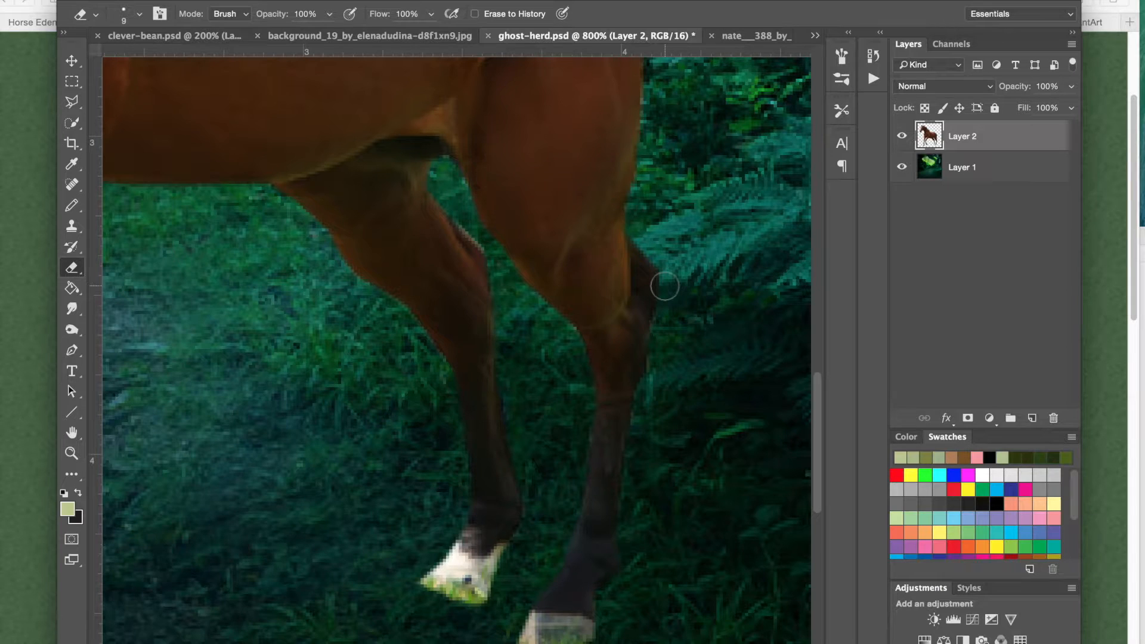
key(XF86AudioRaiseVolume)
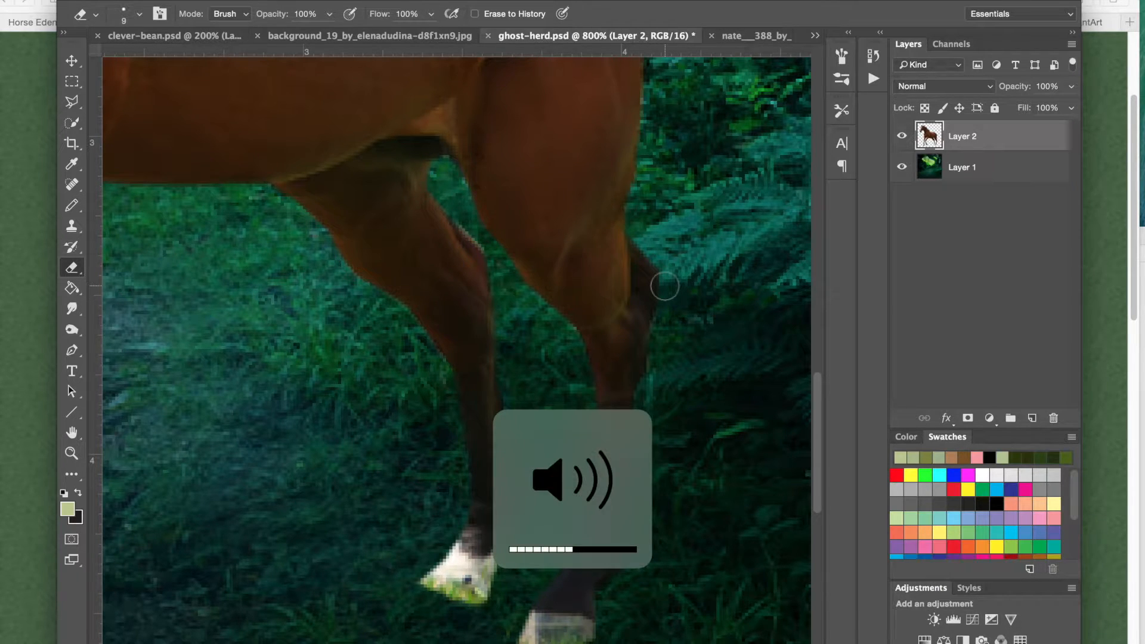
key(XF86AudioMute)
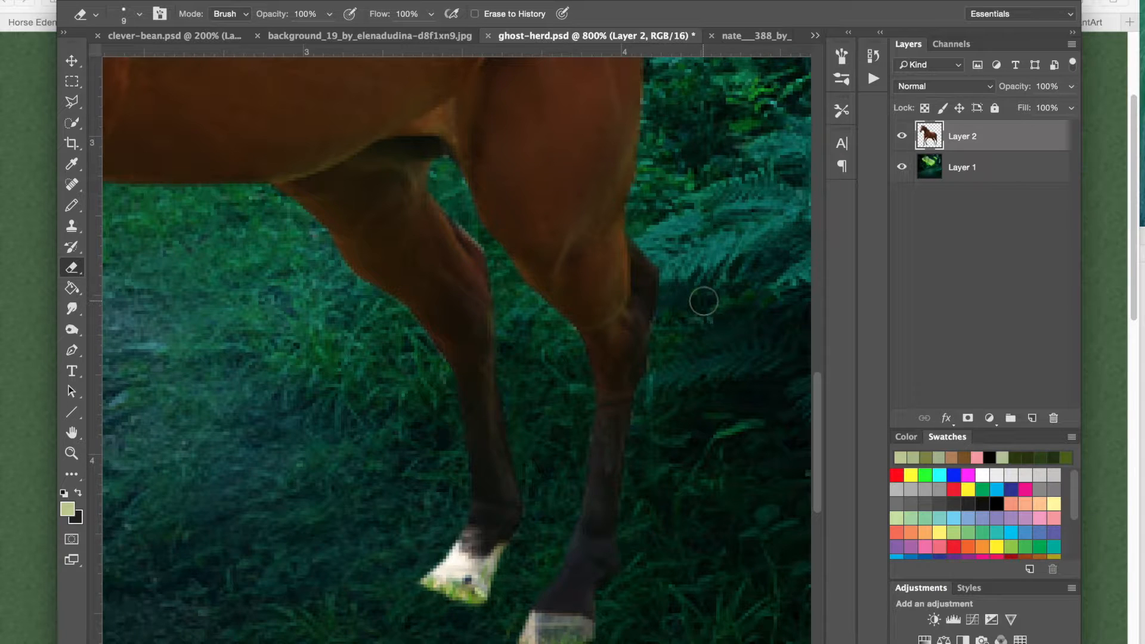
- Inspect the horse cutout's edges from hind legs to head and its overall fit in the forest scene
scroll(704, 301, up, 8)
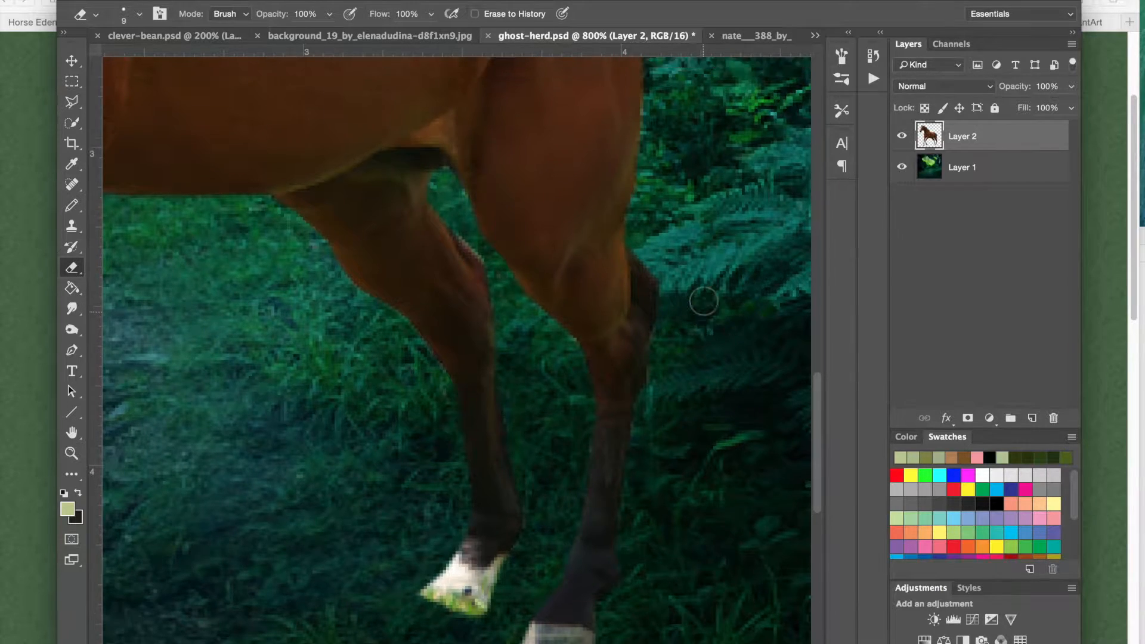
scroll(704, 301, left, 10)
scroll(704, 301, down, 4)
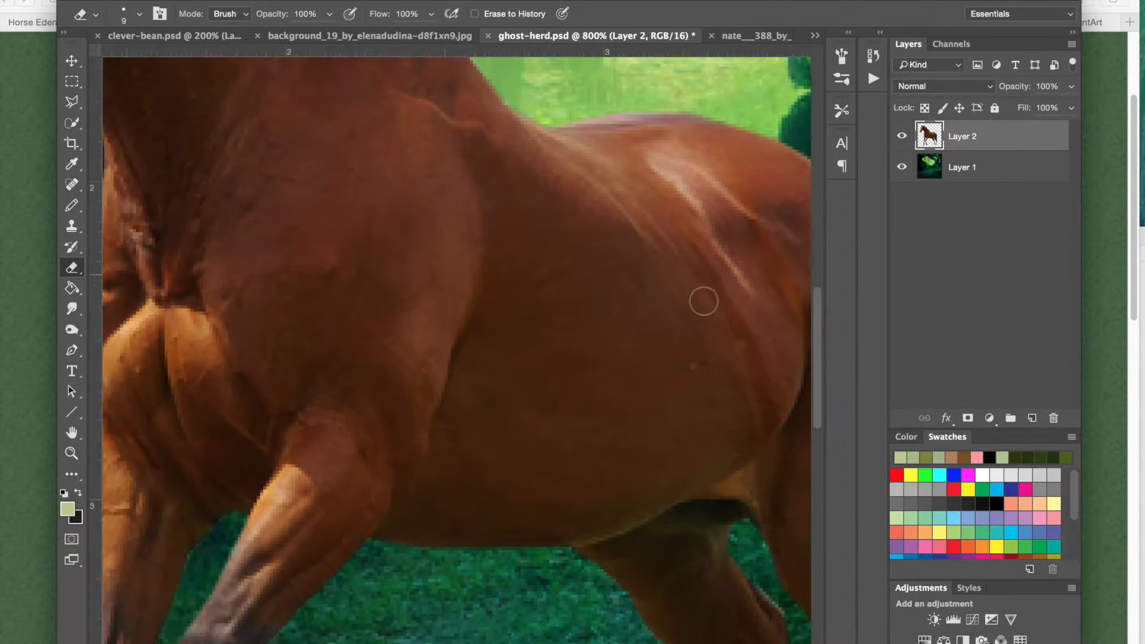
scroll(704, 301, up, 8)
scroll(704, 301, left, 5)
scroll(704, 301, down, 2)
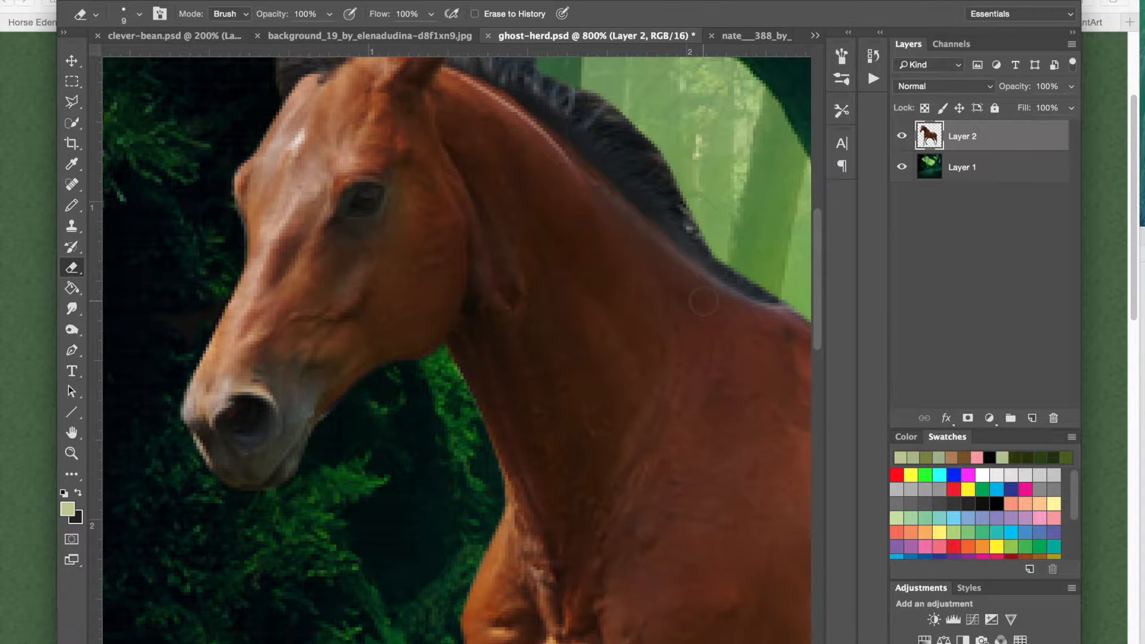
scroll(707, 305, down, 6)
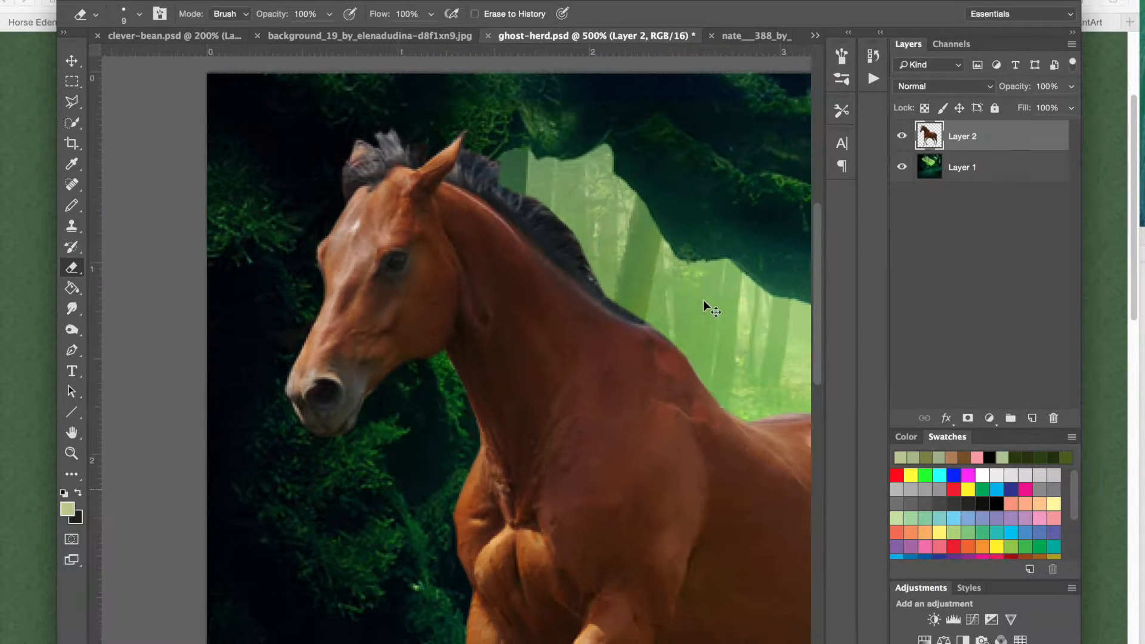
scroll(707, 307, down, 2)
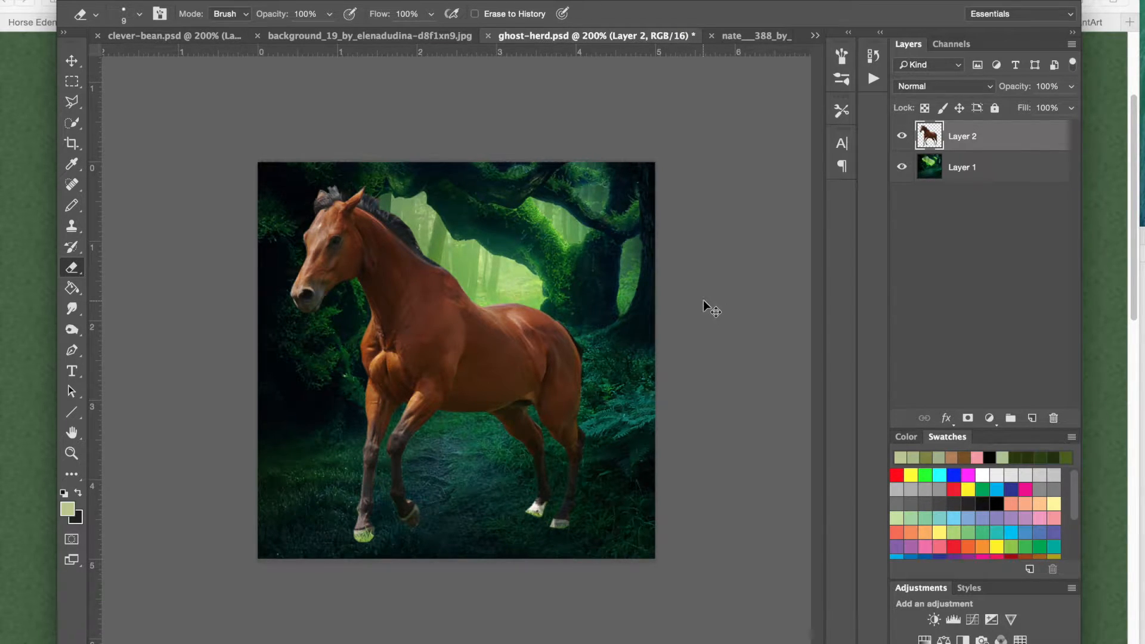
scroll(707, 307, up, 1)
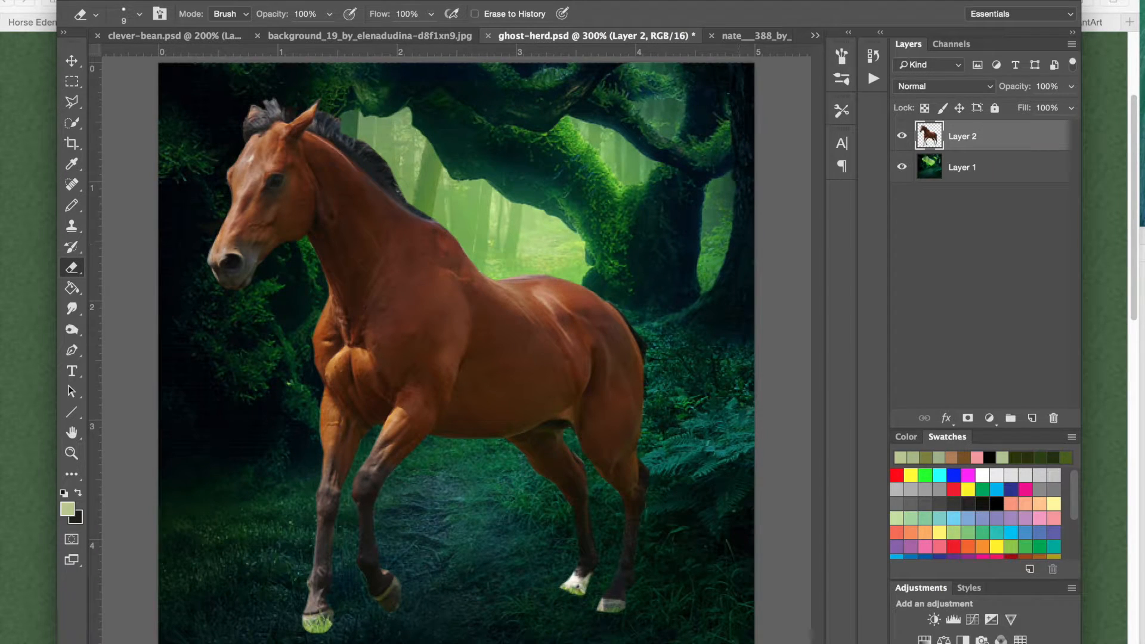
- Apply Reduce Noise to the horse on Layer 2 with strength 4 and compare the picture with the layer hidden
click(392, 1)
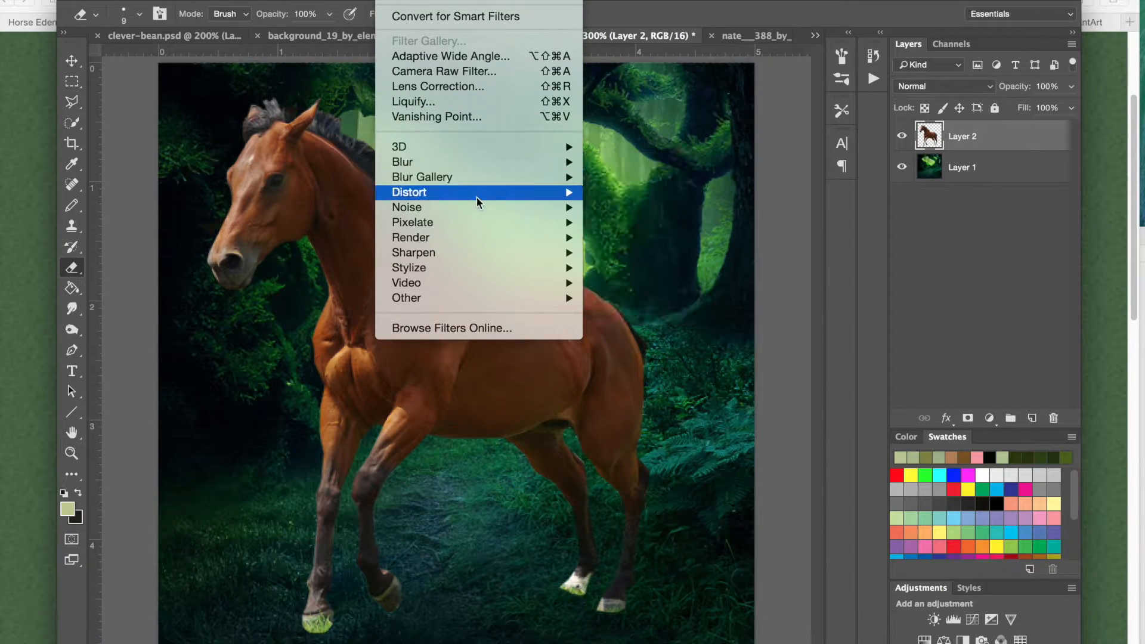
mouse_move(478, 207)
click(638, 268)
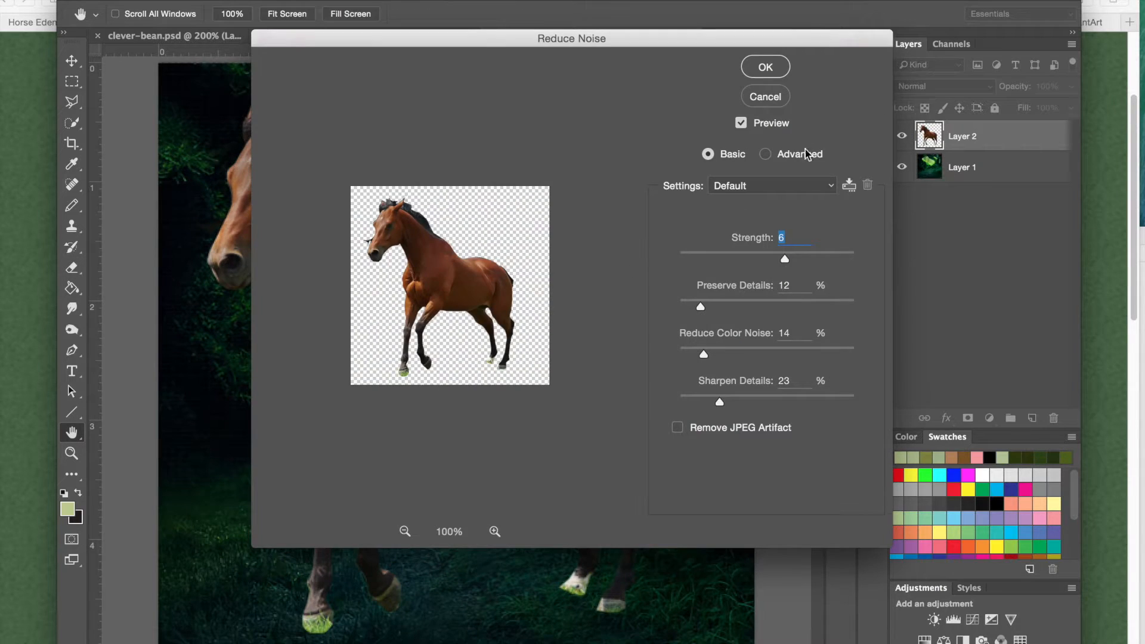
drag(638, 41, 802, 37)
text(5)
key(BackSpace)
text(4)
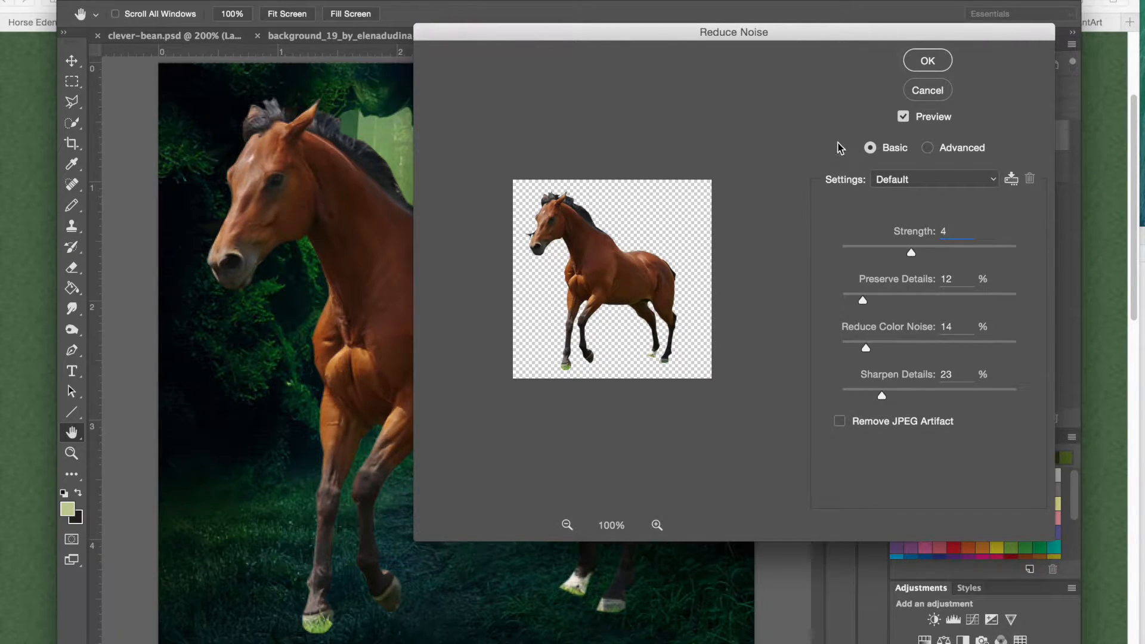
click(928, 61)
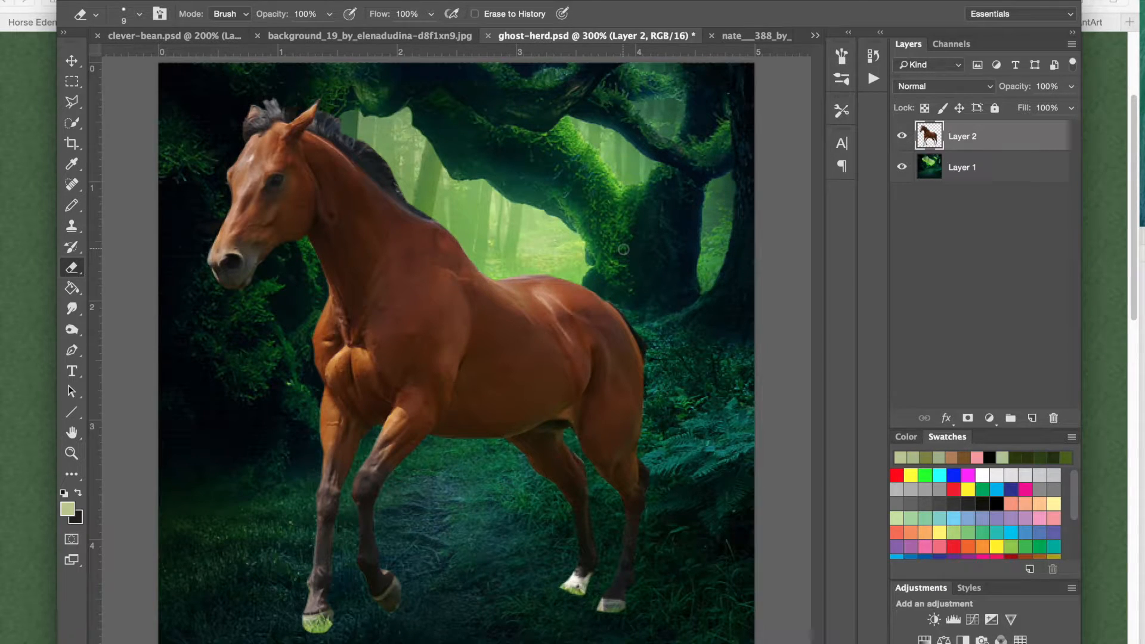
click(901, 137)
click(902, 138)
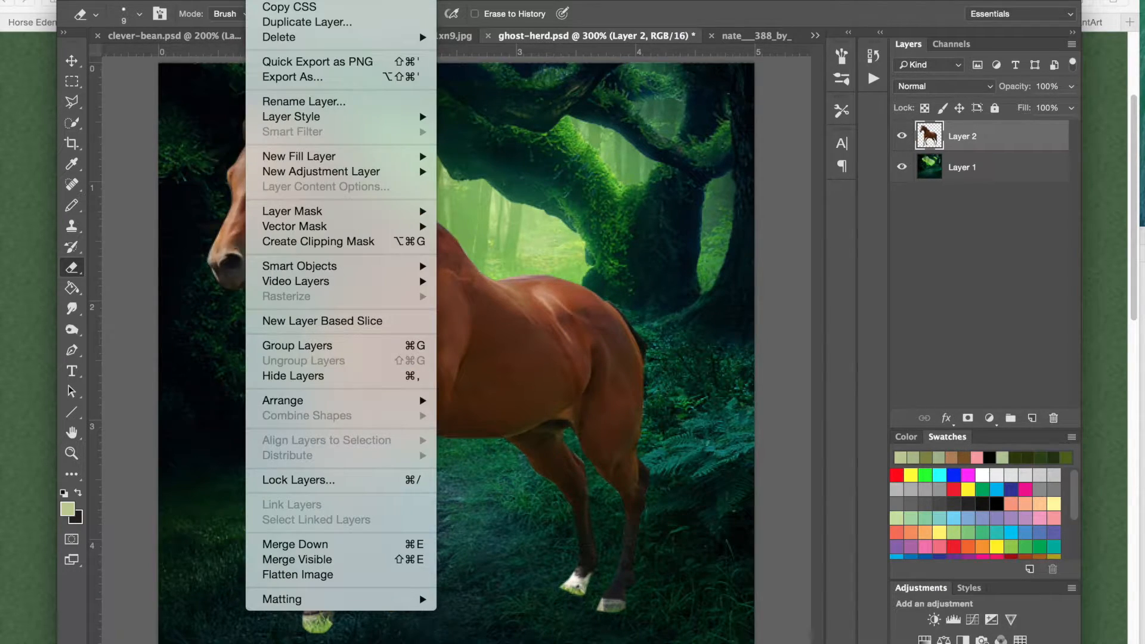
- Shift the horse layer's midtones slightly toward cyan, blue and green with Color Balance, comparing the result with the preview off
mouse_move(268, 25)
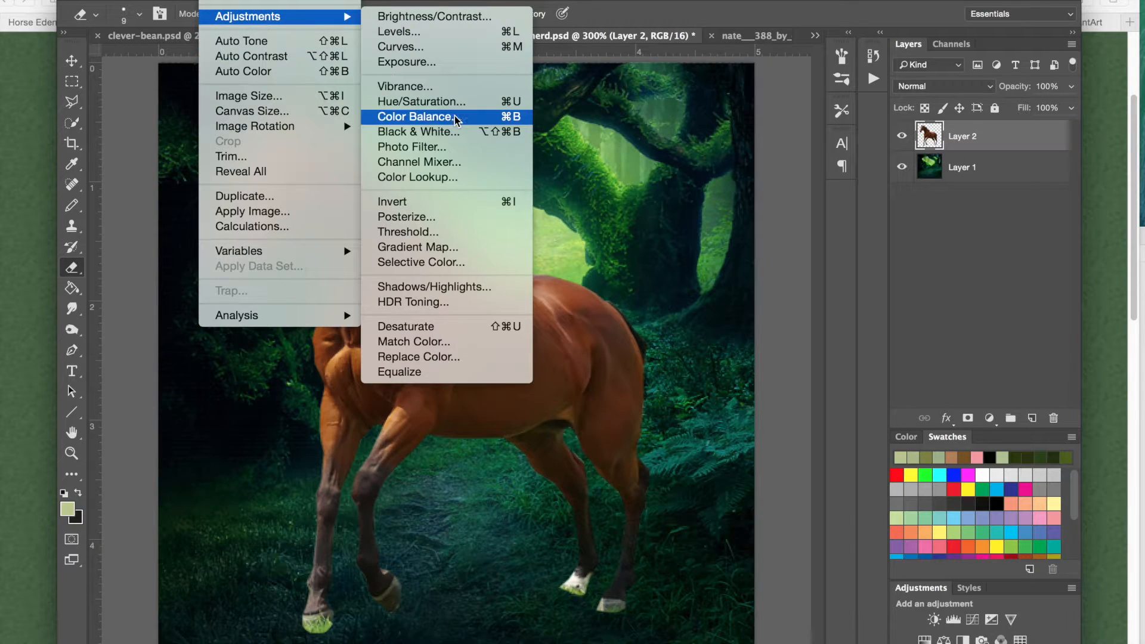
click(453, 118)
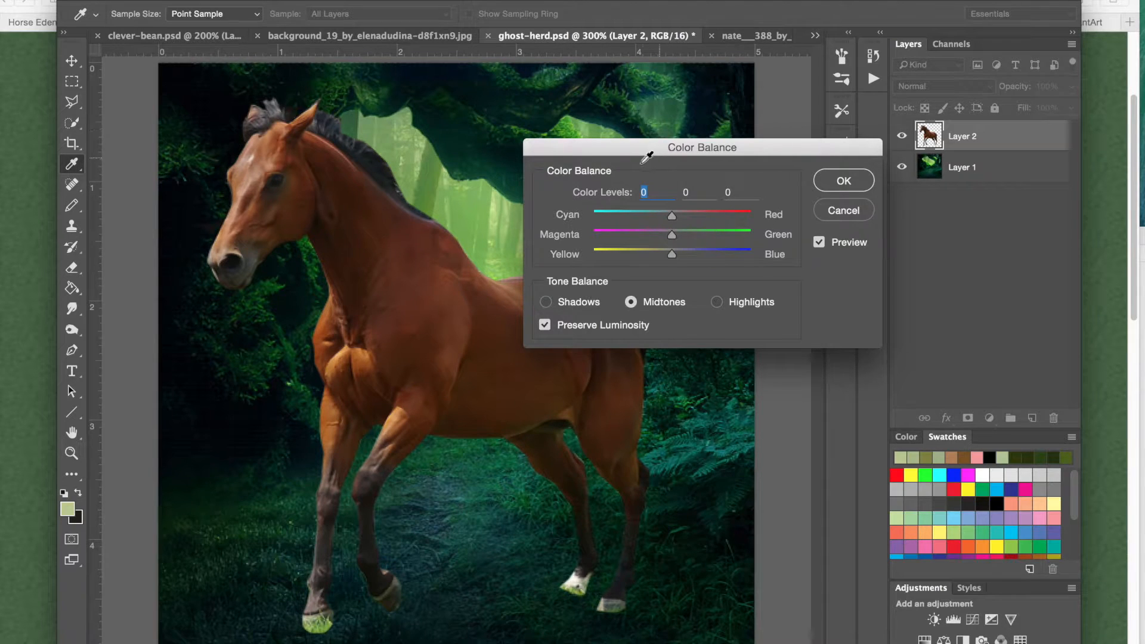
drag(624, 152, 845, 65)
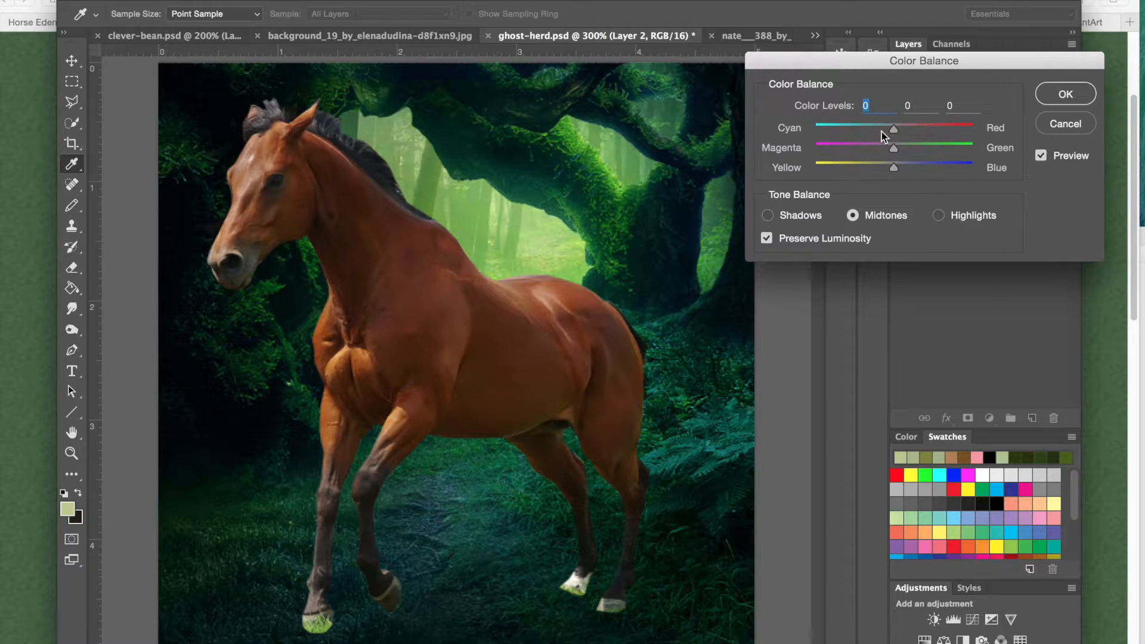
drag(881, 131, 874, 130)
click(914, 169)
click(906, 168)
click(902, 168)
drag(904, 150, 900, 149)
click(1056, 157)
click(1055, 156)
click(1055, 157)
click(1055, 156)
- Fine-tune the green and cyan midtone shifts and apply the color balance to the horse layer
click(916, 145)
click(902, 145)
click(901, 145)
click(881, 129)
click(1066, 94)
key(e)
- Try Auto Tone on the horse layer and undo it
click(177, 1)
mouse_move(217, 1)
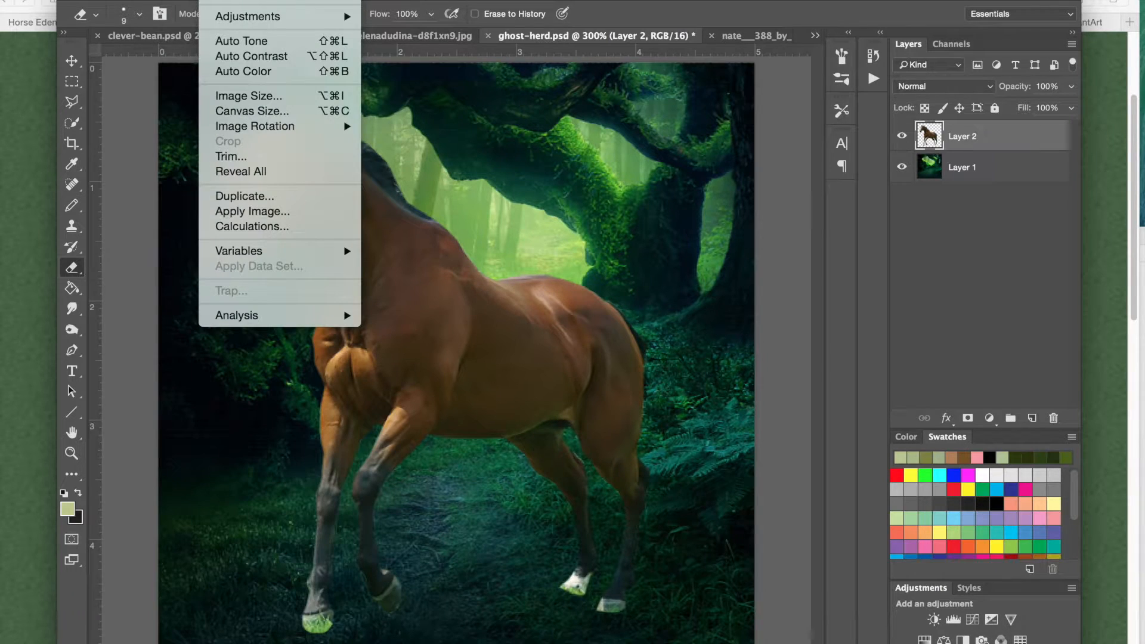
click(220, 46)
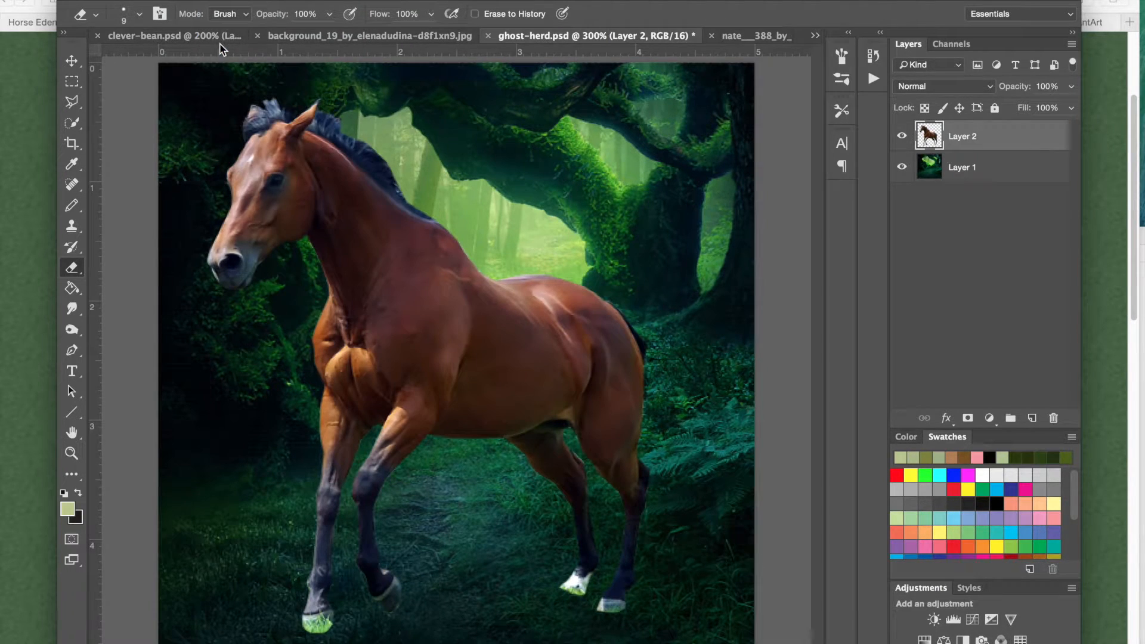
key(super+z)
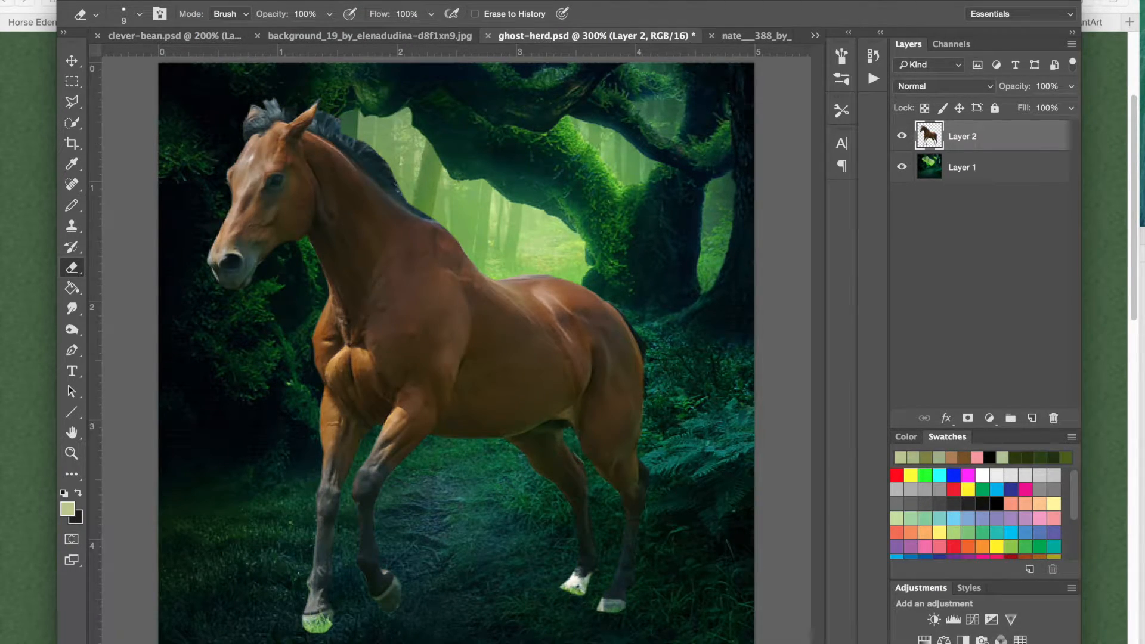
- Apply Auto Contrast to the horse layer
click(218, 1)
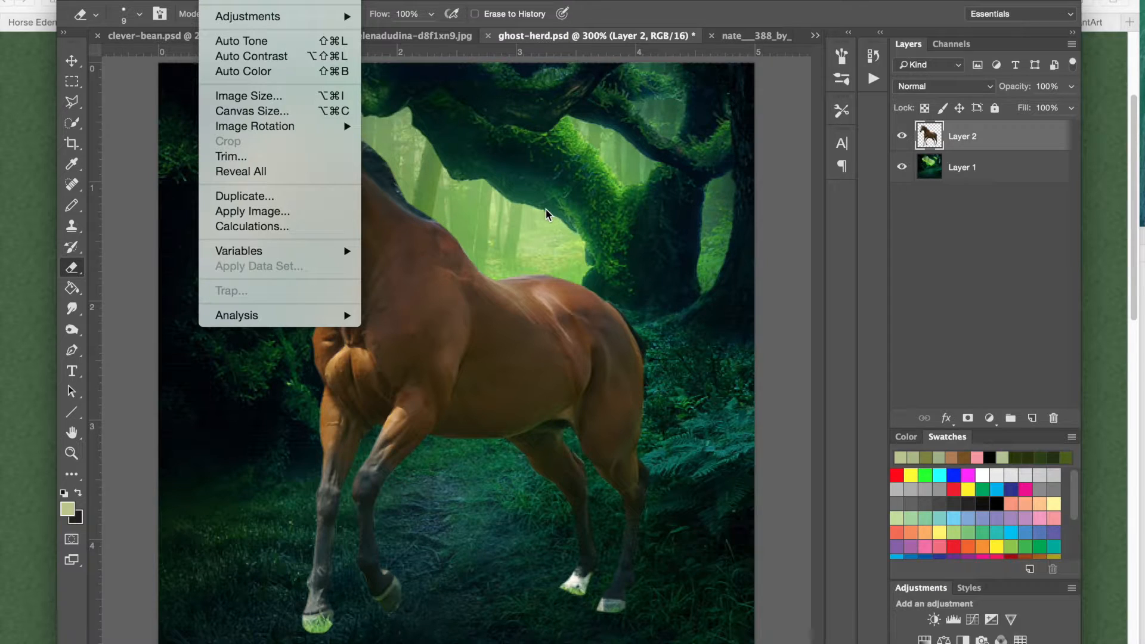
click(323, 52)
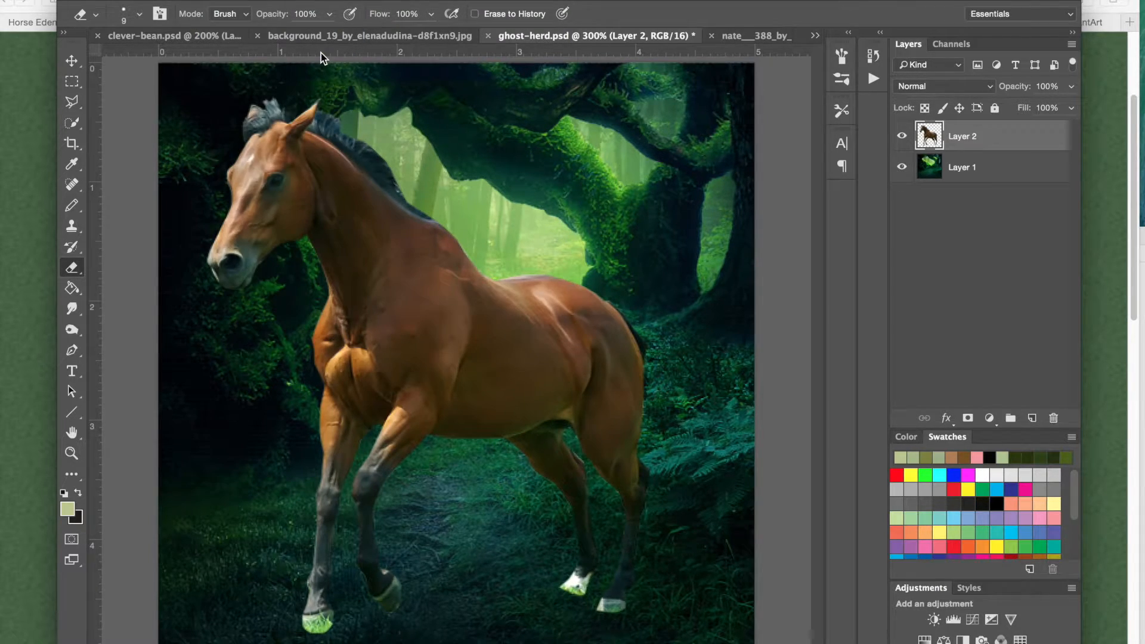
- Set the horse layer's brightness to -33 and contrast to 32, compare with the preview off, and apply the adjustment
click(233, 1)
mouse_move(245, 18)
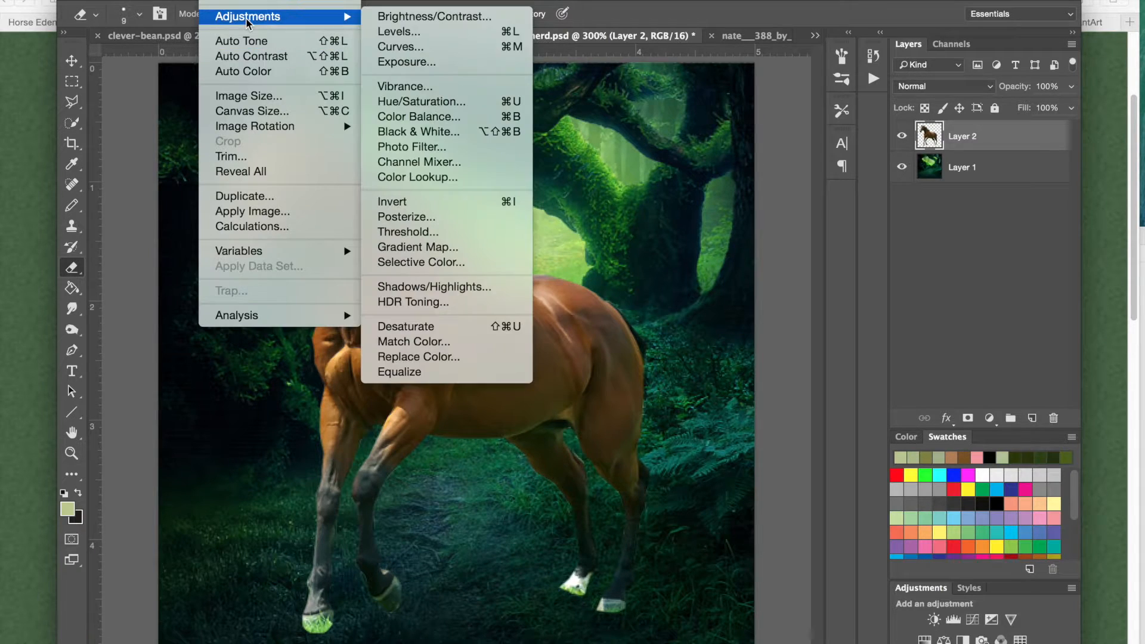
click(428, 17)
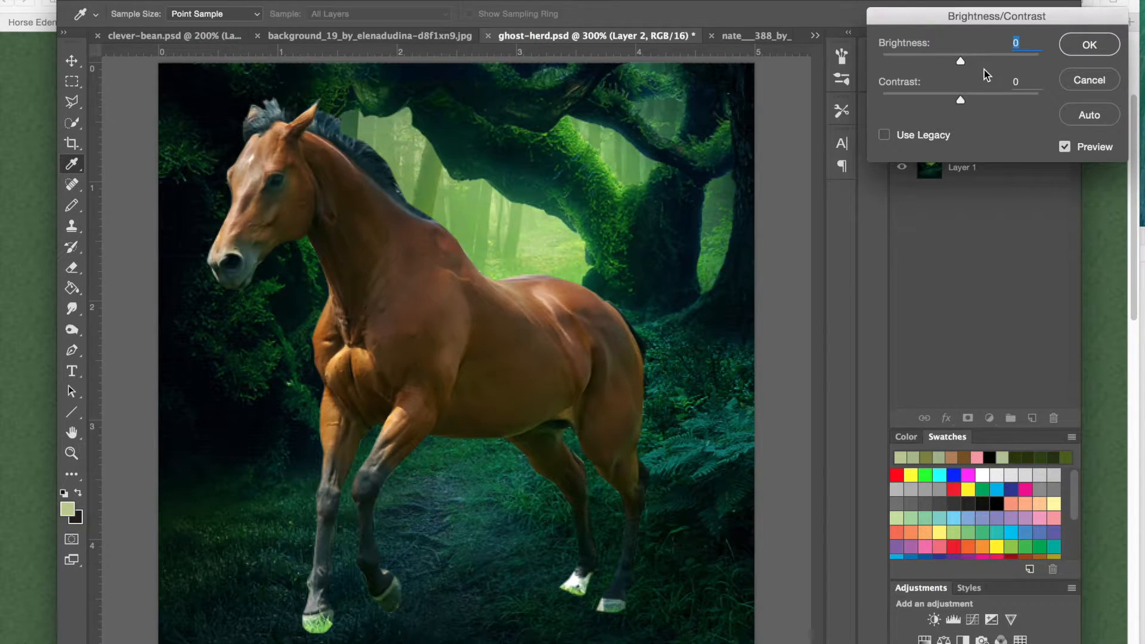
click(987, 96)
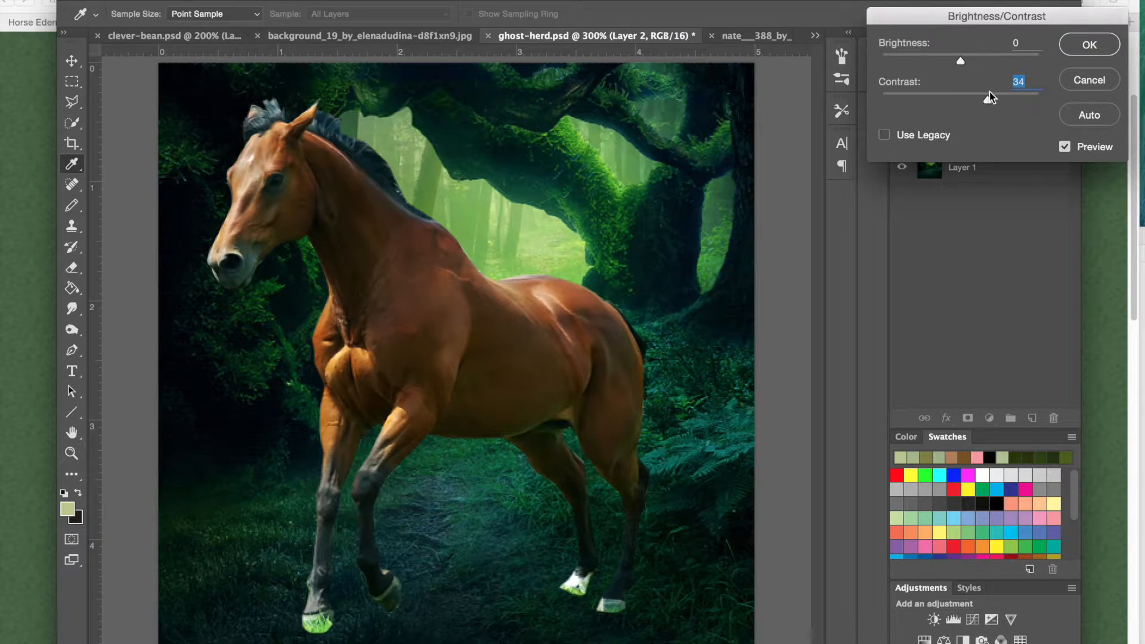
drag(988, 102, 986, 101)
click(936, 56)
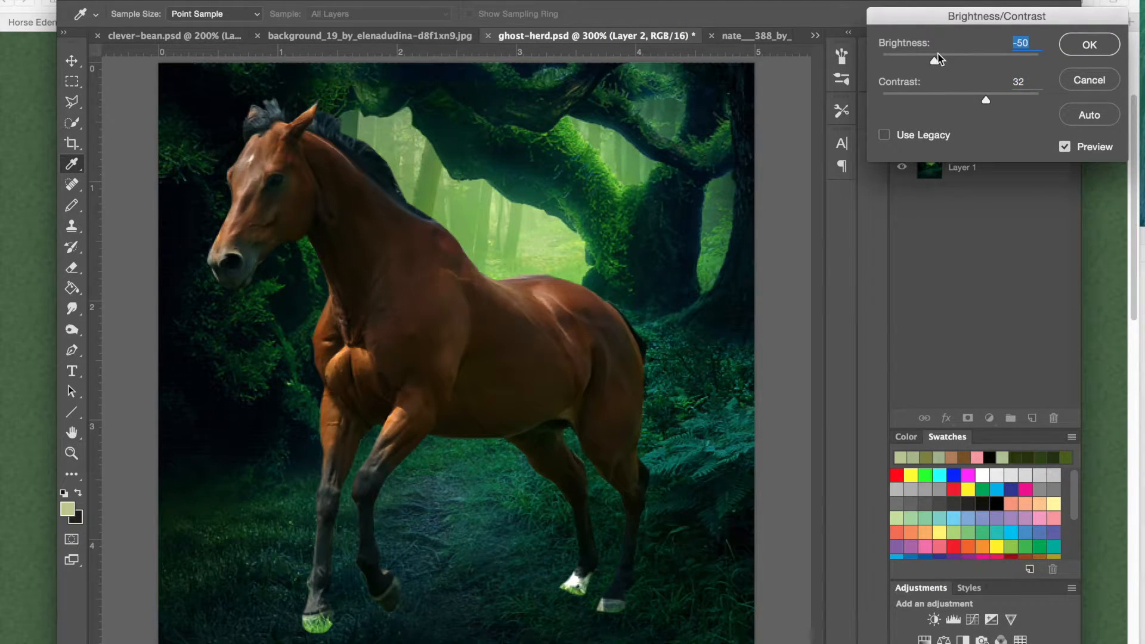
click(943, 55)
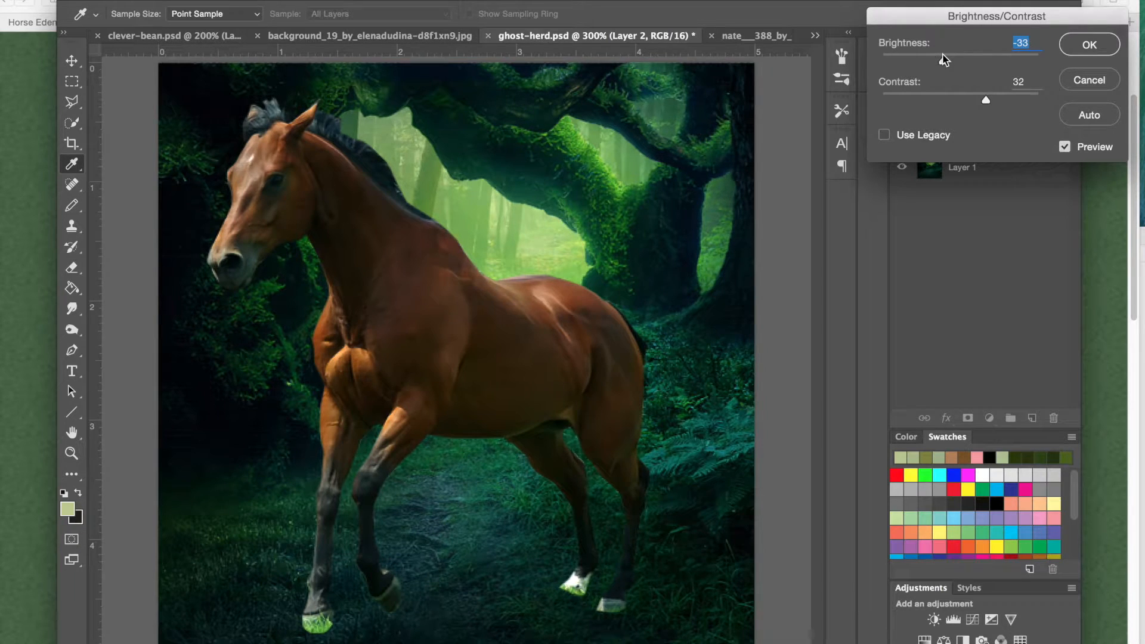
click(1065, 147)
click(1065, 148)
click(1065, 147)
click(1065, 147)
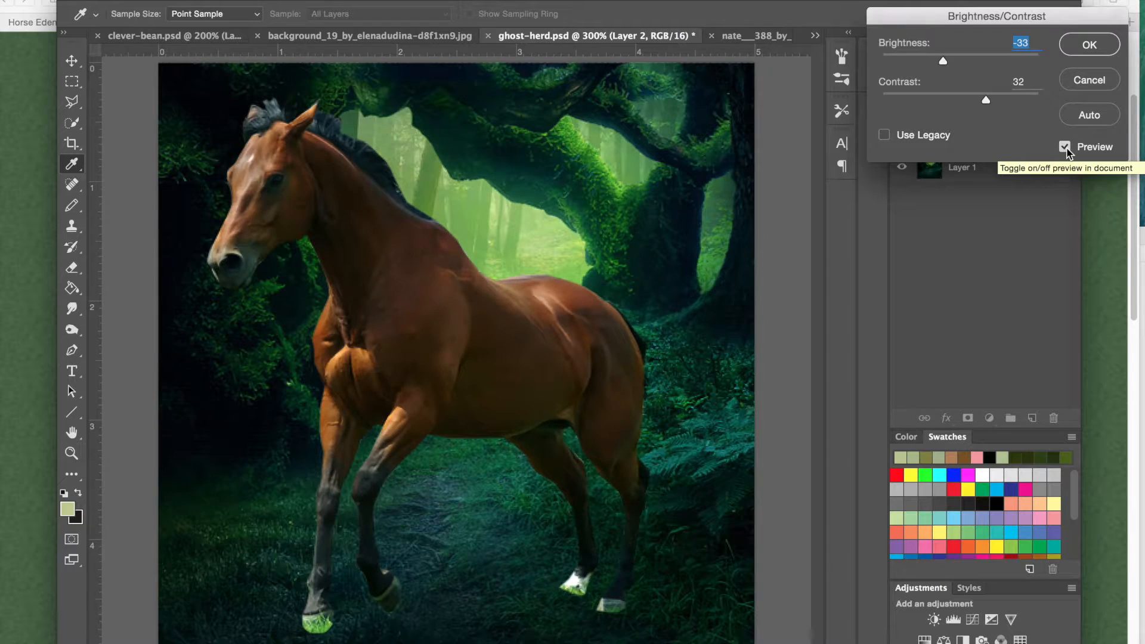
click(1096, 44)
key(e)
key(super+minus)
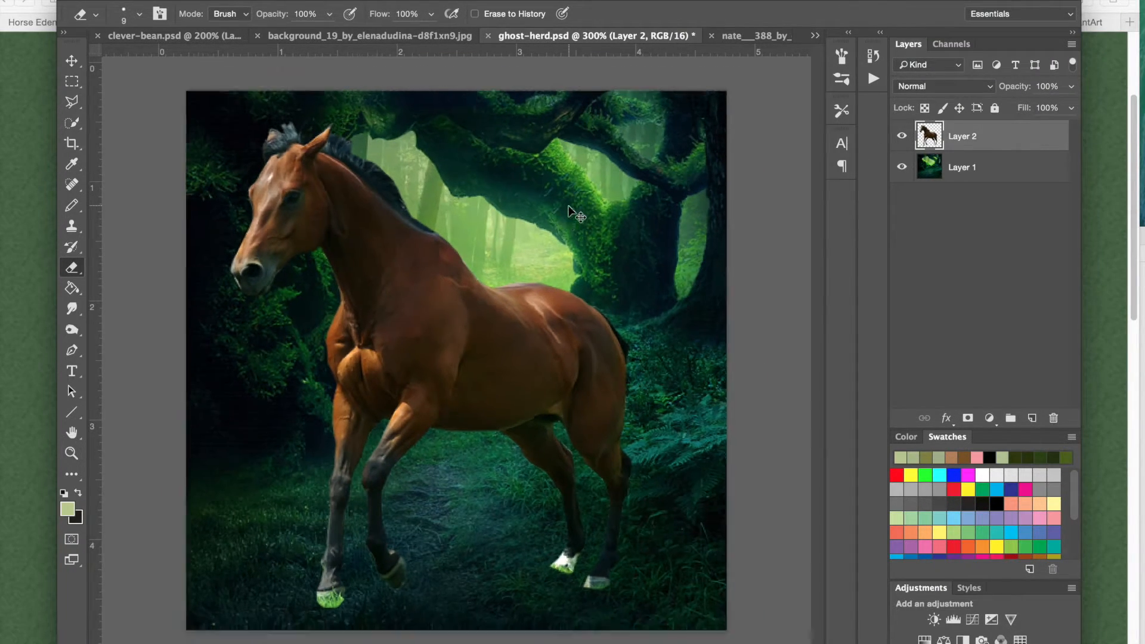
key(super+plus)
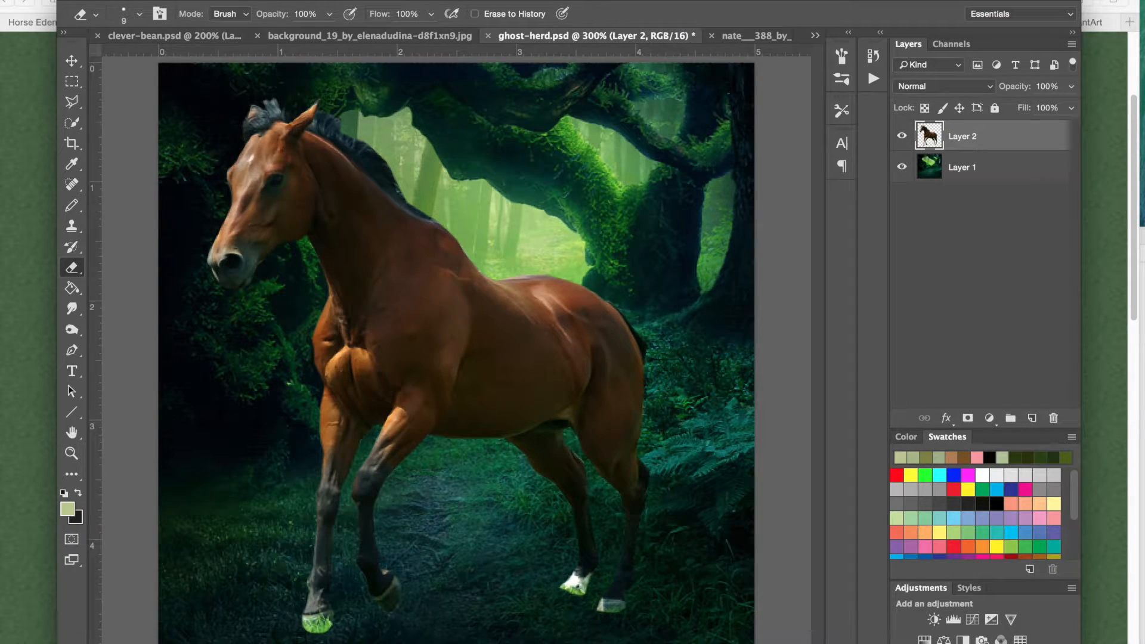
- Start a Vibrance adjustment on the horse layer, lower vibrance to -13 and turn off the preview to compare
click(254, 2)
mouse_move(266, 16)
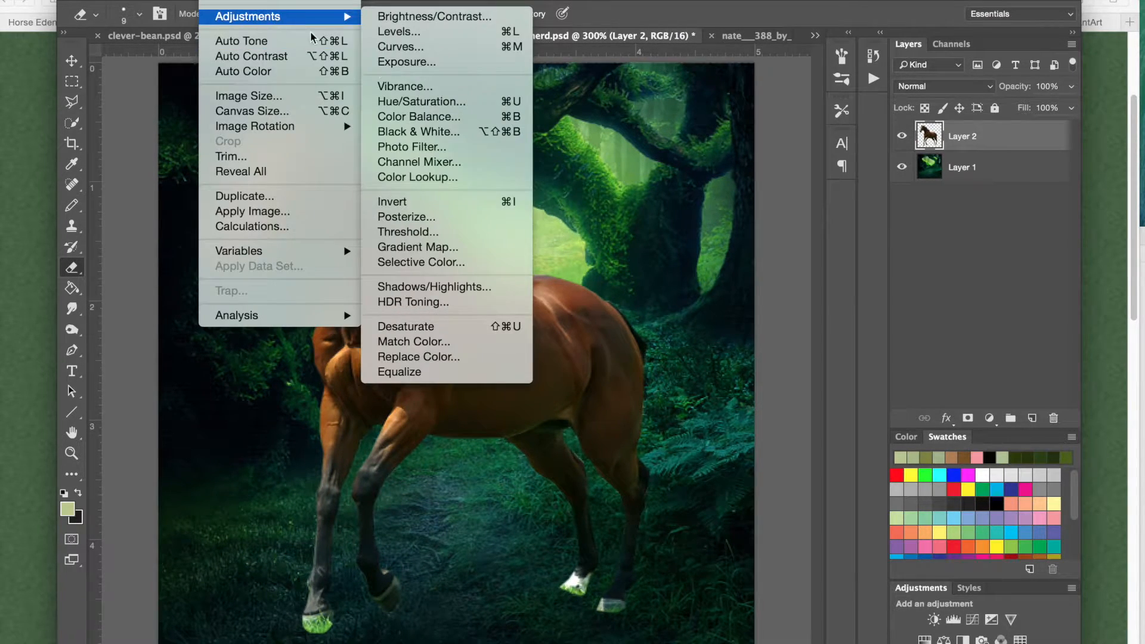
click(428, 89)
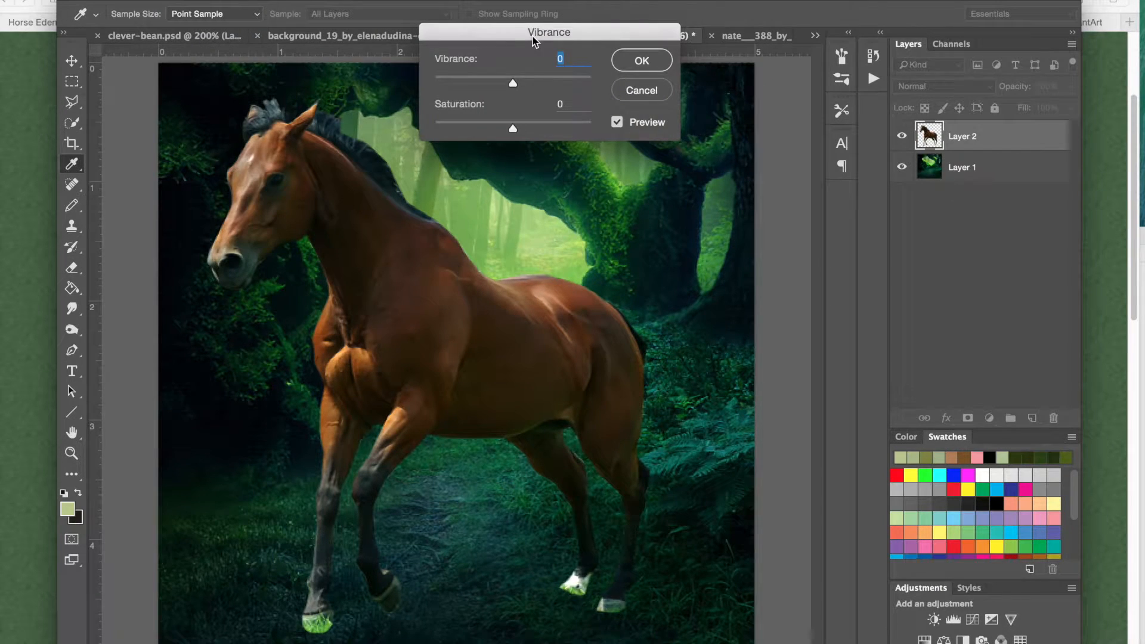
drag(516, 31, 854, 31)
click(806, 77)
click(920, 122)
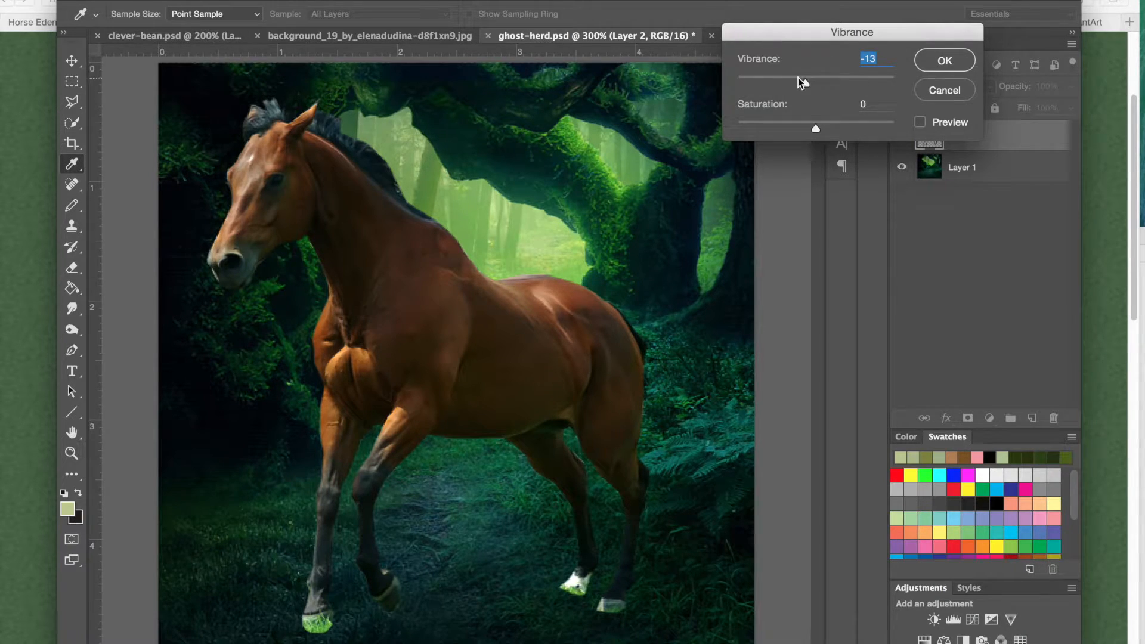
- Set the horse layer's vibrance to -26 and saturation to +18, with the preview on, and apply the adjustment
click(798, 78)
click(774, 79)
click(806, 125)
click(802, 125)
click(919, 122)
click(794, 78)
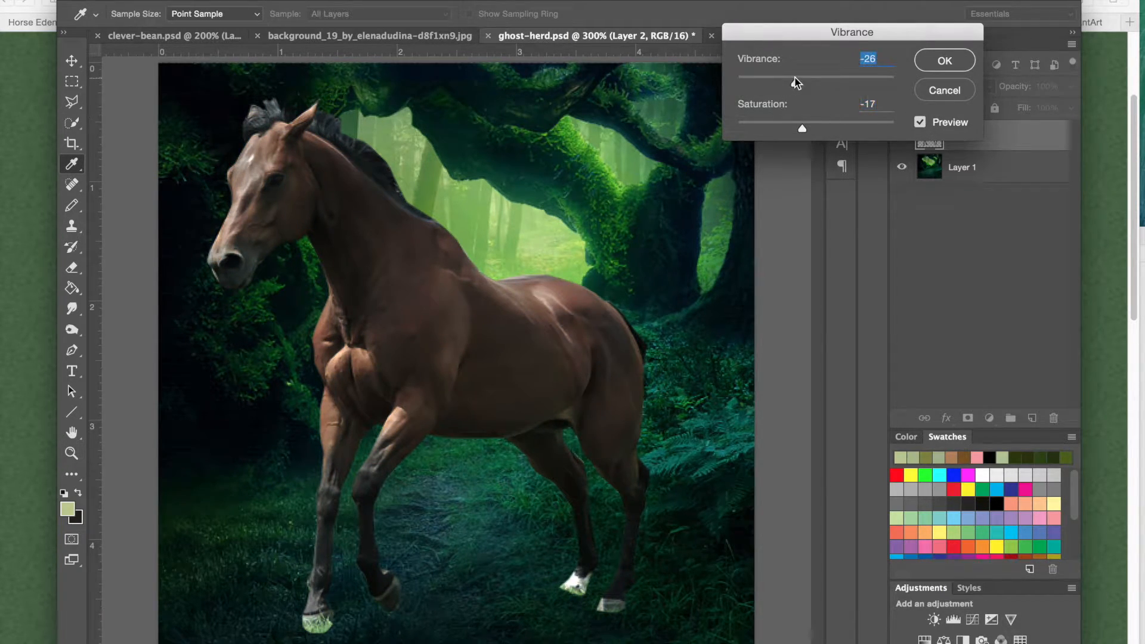
drag(805, 126, 832, 130)
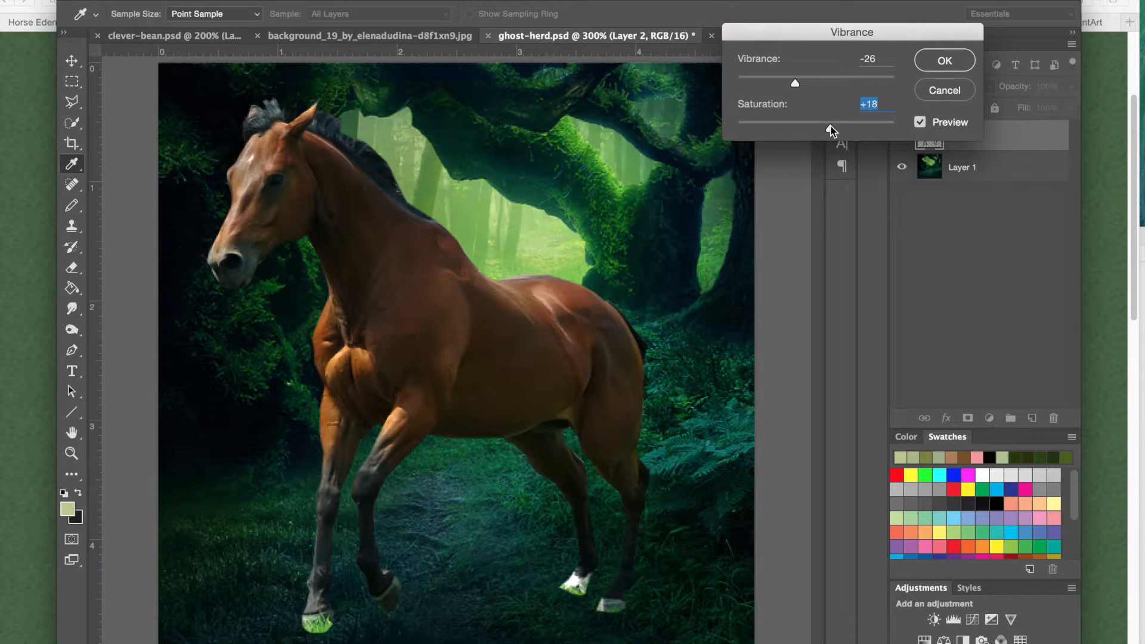
click(943, 60)
key(e)
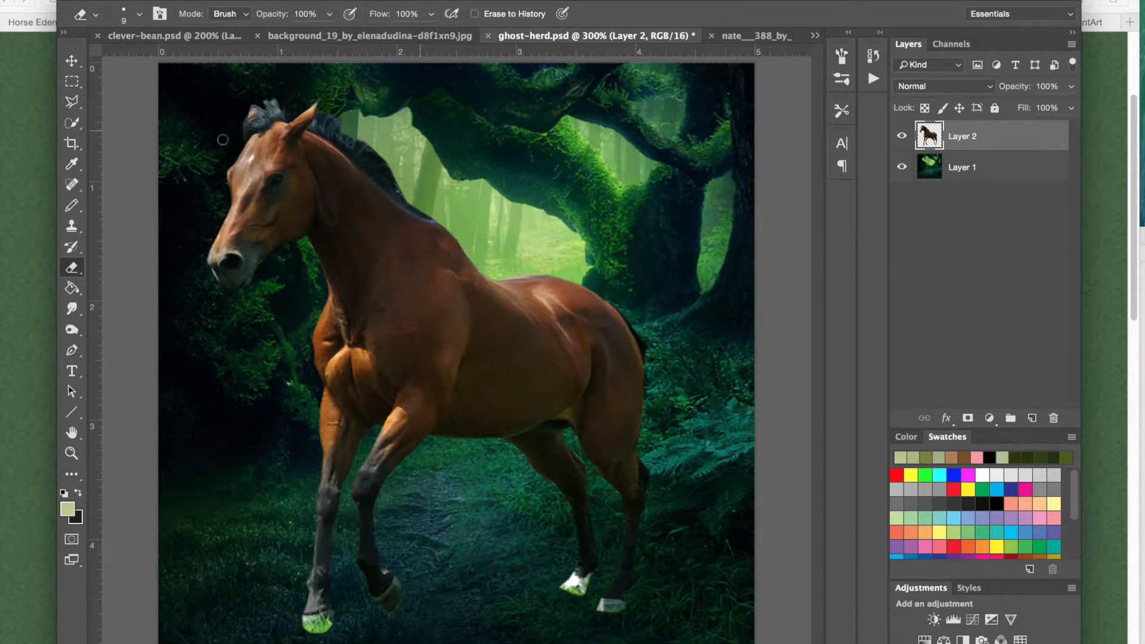
- Start a Color Balance adjustment on the horse layer and shift its midtones slightly toward green
click(209, 1)
mouse_move(241, 22)
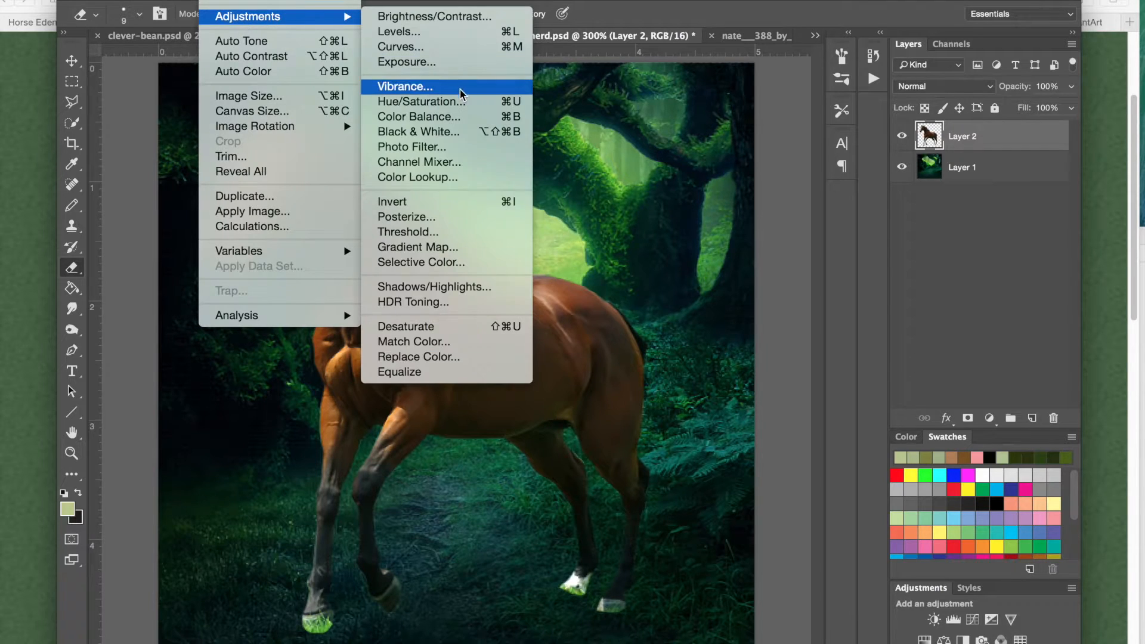
click(418, 116)
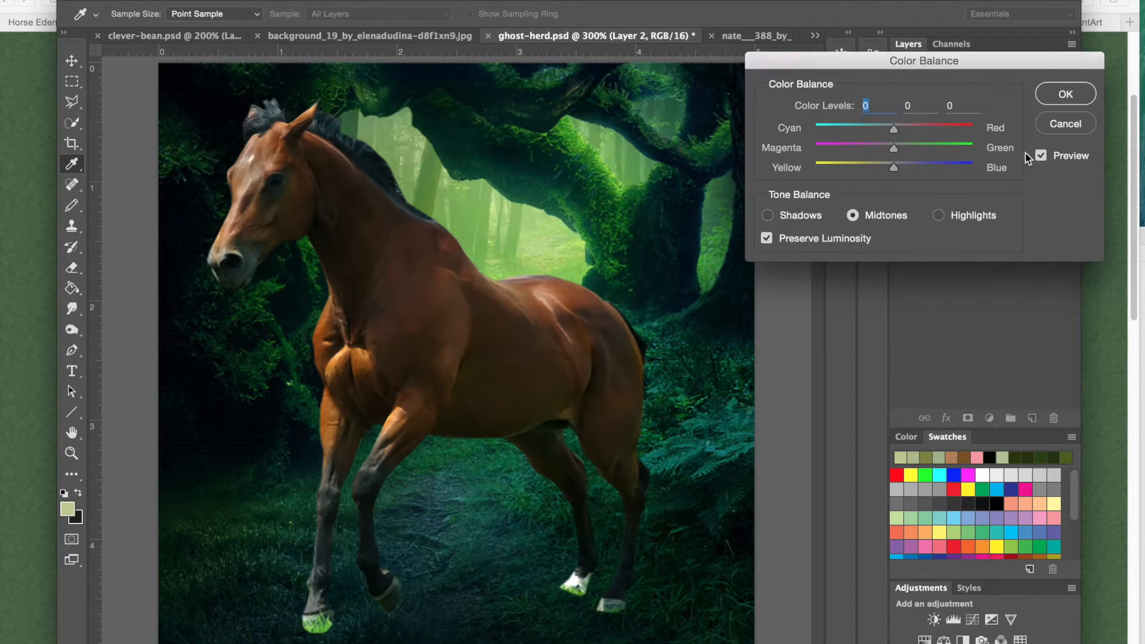
click(922, 143)
drag(902, 145, 907, 145)
- Shift the horse's shadows toward cyan at -23 and slightly toward blue at +4
click(774, 212)
click(870, 127)
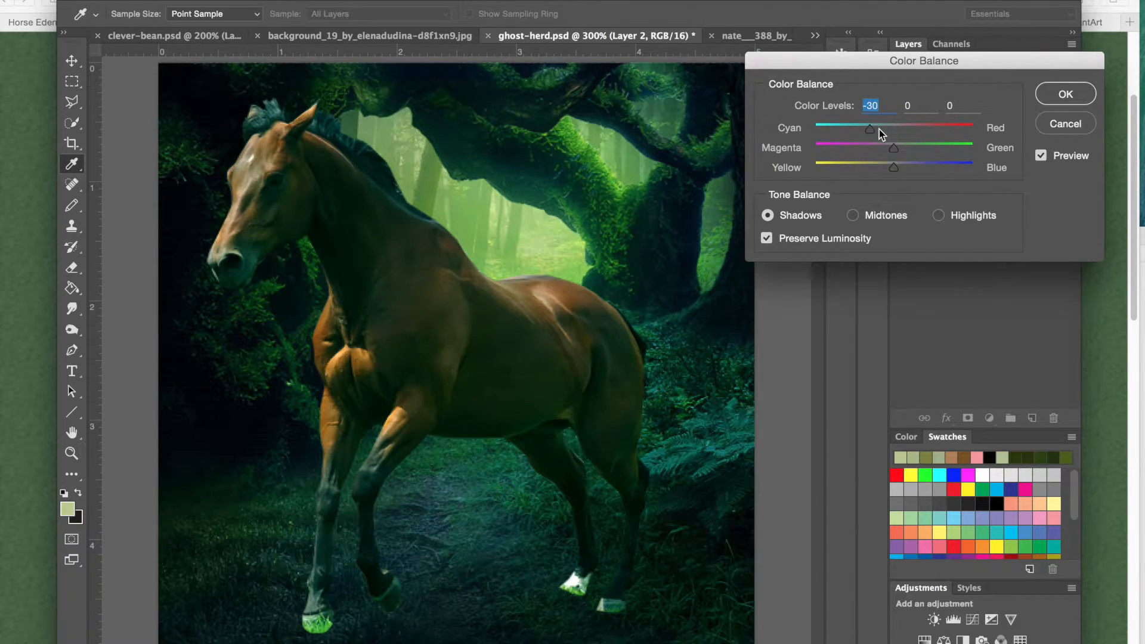
drag(878, 127, 876, 128)
mouse_move(894, 166)
mouse_down()
mouse_move(915, 163)
mouse_move(897, 165)
mouse_up()
click(893, 164)
drag(893, 163, 897, 163)
- Set the horse's highlights to -10 toward cyan and +8 toward green
click(938, 215)
click(903, 148)
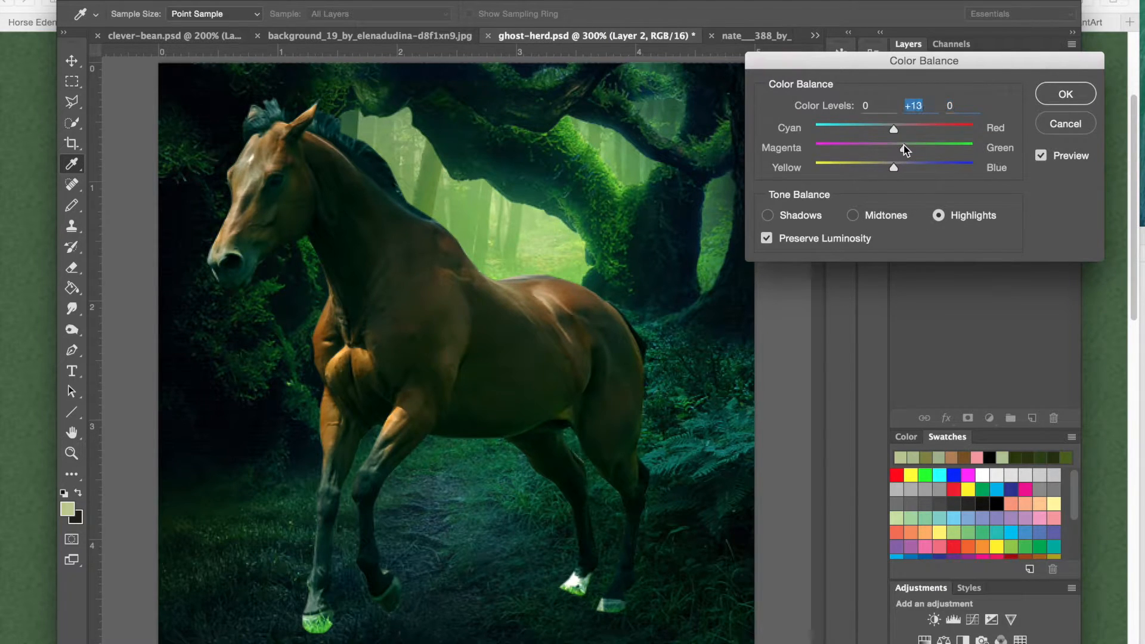
click(901, 147)
click(883, 128)
- Compare the horse's color balance with the preview turned off and on
click(1042, 155)
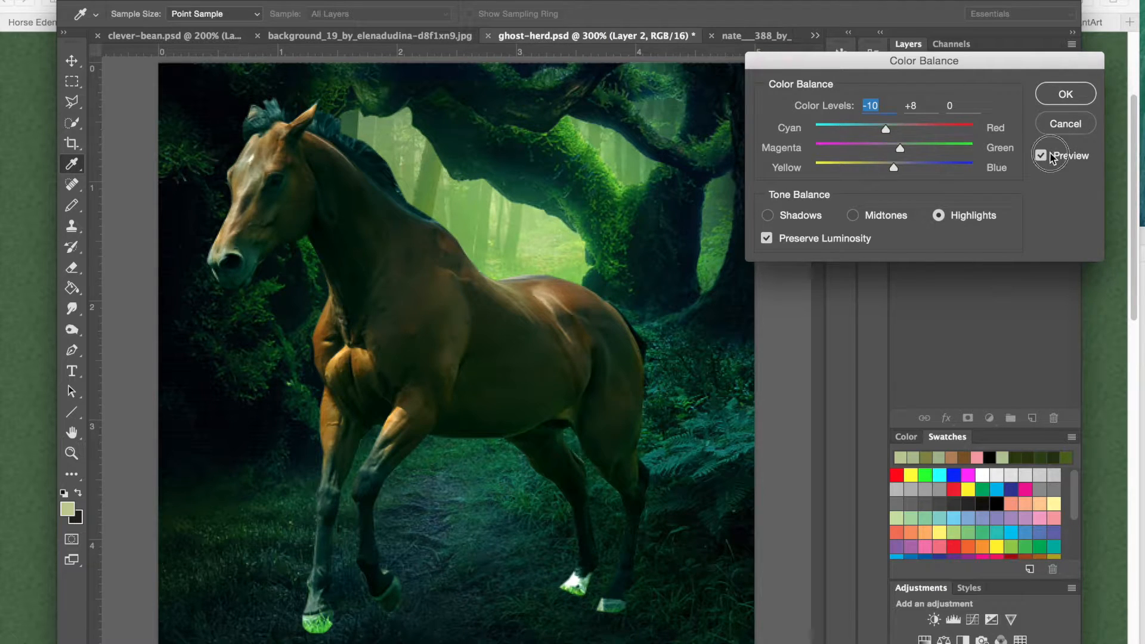
click(1052, 157)
click(1051, 158)
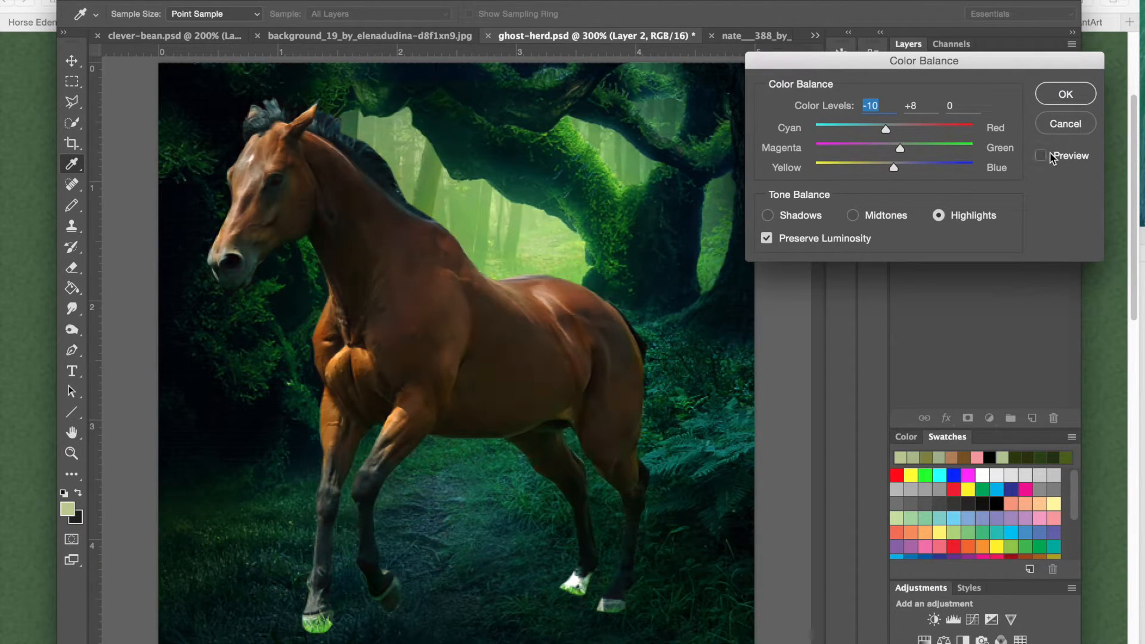
click(1051, 158)
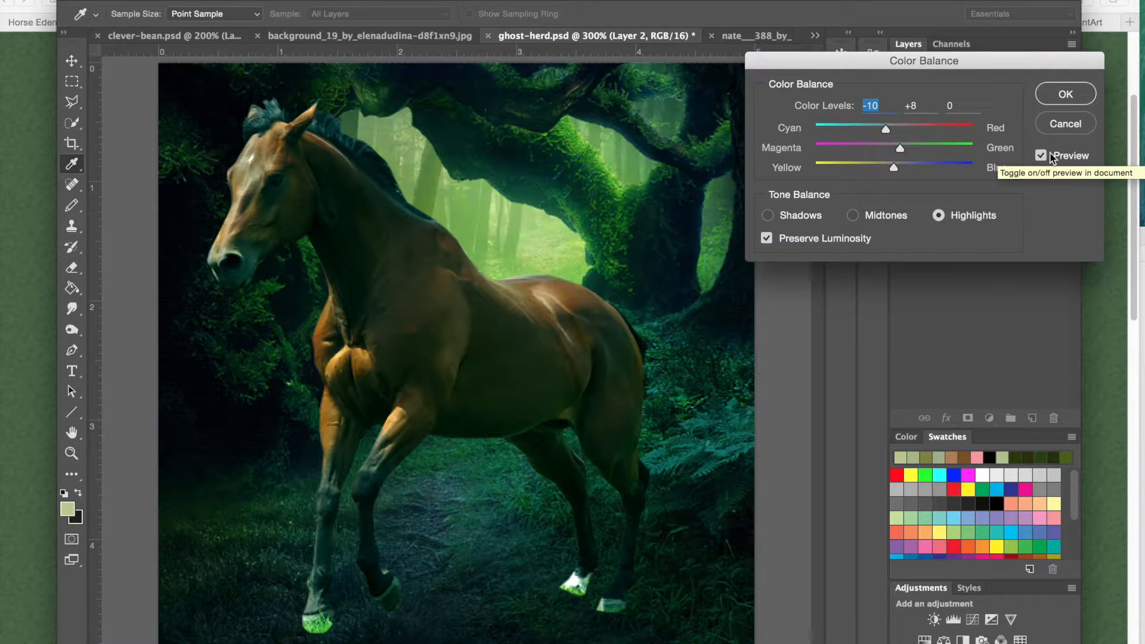
click(1051, 158)
click(1051, 158)
- Fine-tune the green shift in the horse's highlights and move them slightly toward yellow
click(881, 216)
click(934, 214)
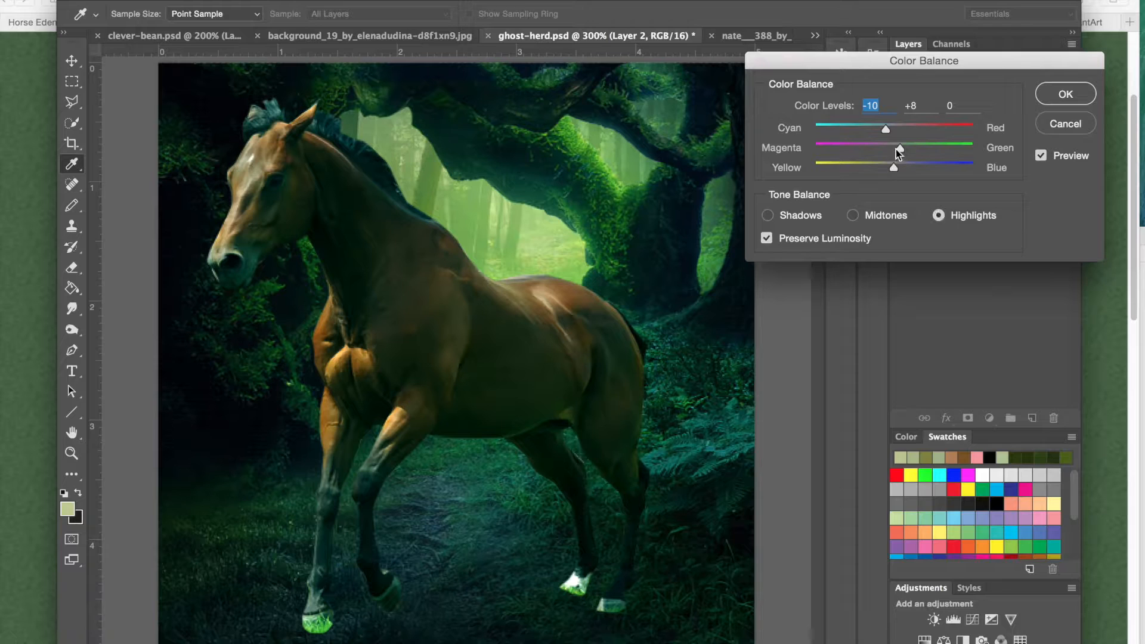
drag(900, 148, 896, 149)
click(878, 168)
drag(877, 167, 882, 167)
click(903, 147)
drag(903, 148, 899, 148)
click(885, 167)
- Set the shadows to -14 toward cyan and +7 toward blue, and apply the color balance to the horse layer
click(787, 215)
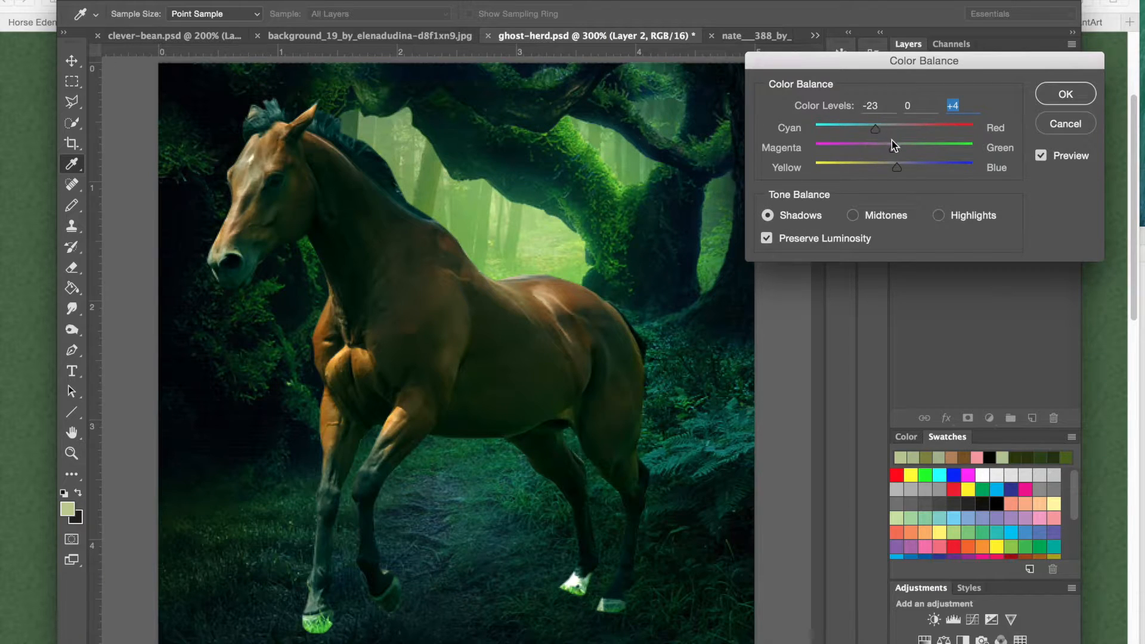
click(882, 128)
click(899, 160)
click(901, 169)
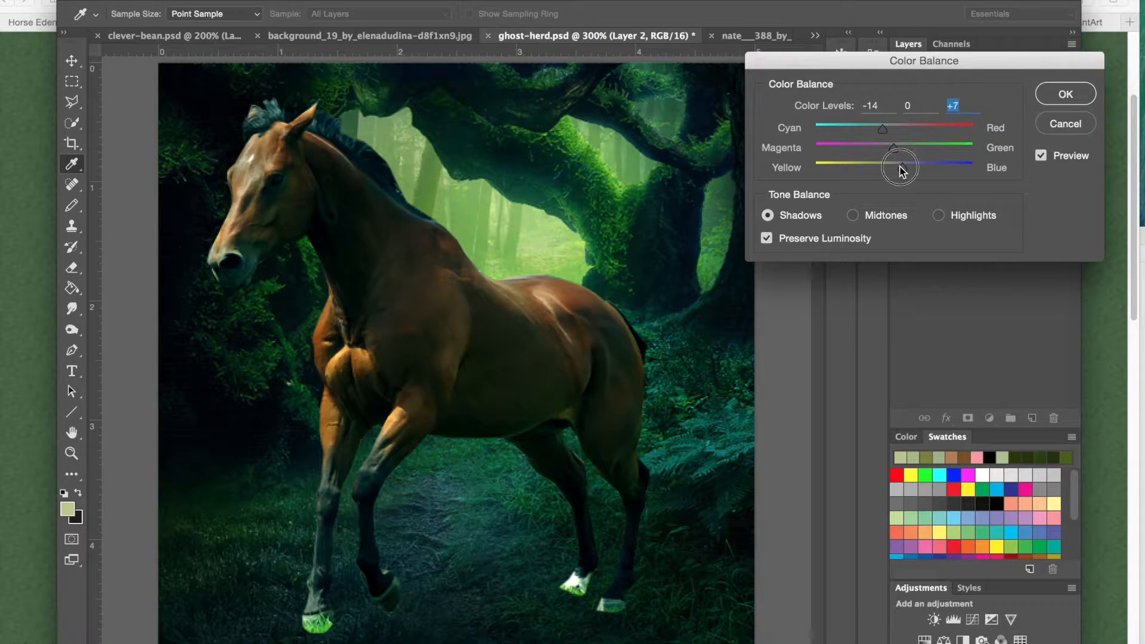
click(1051, 94)
key(e)
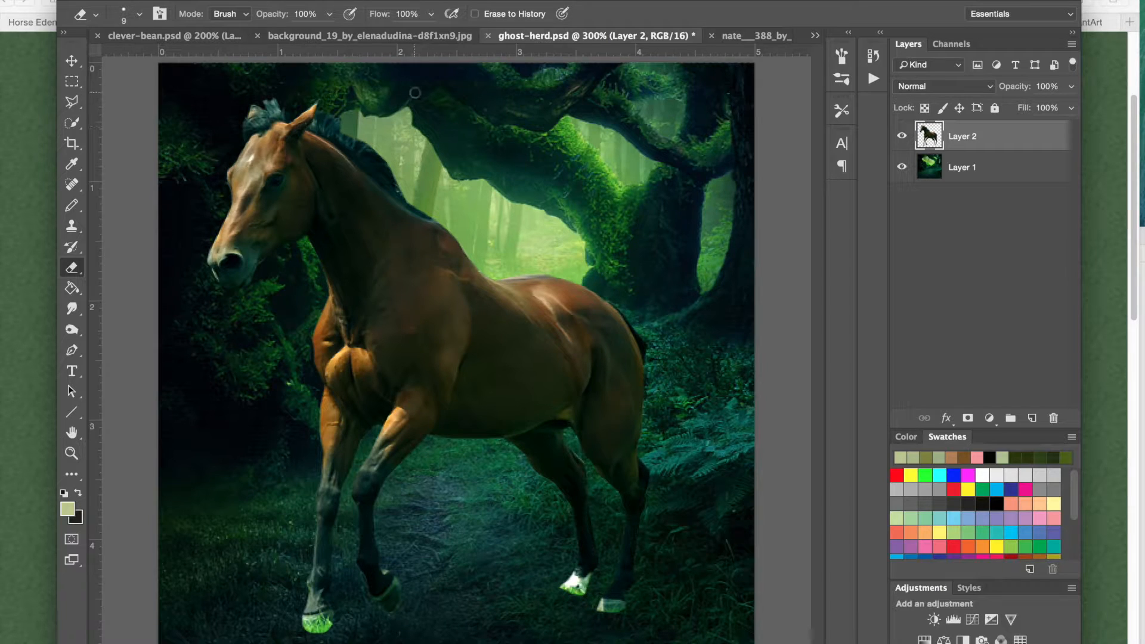
- Smooth the horse's face and shoulder at close range with the Smudge tool at 1% strength
key(super+minus)
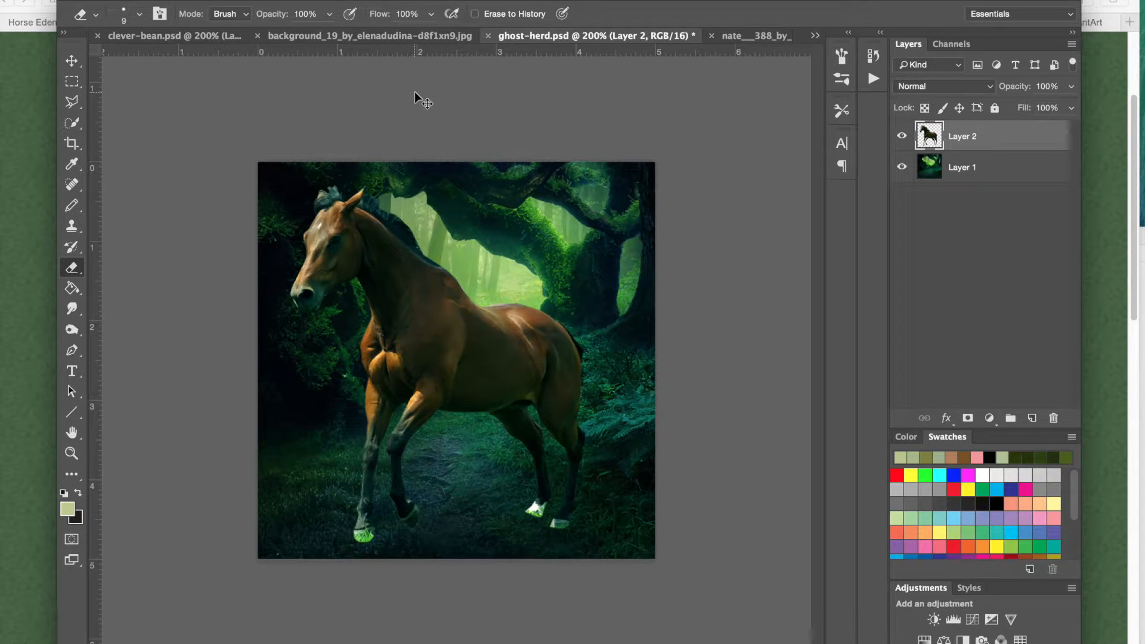
key(super+plus)
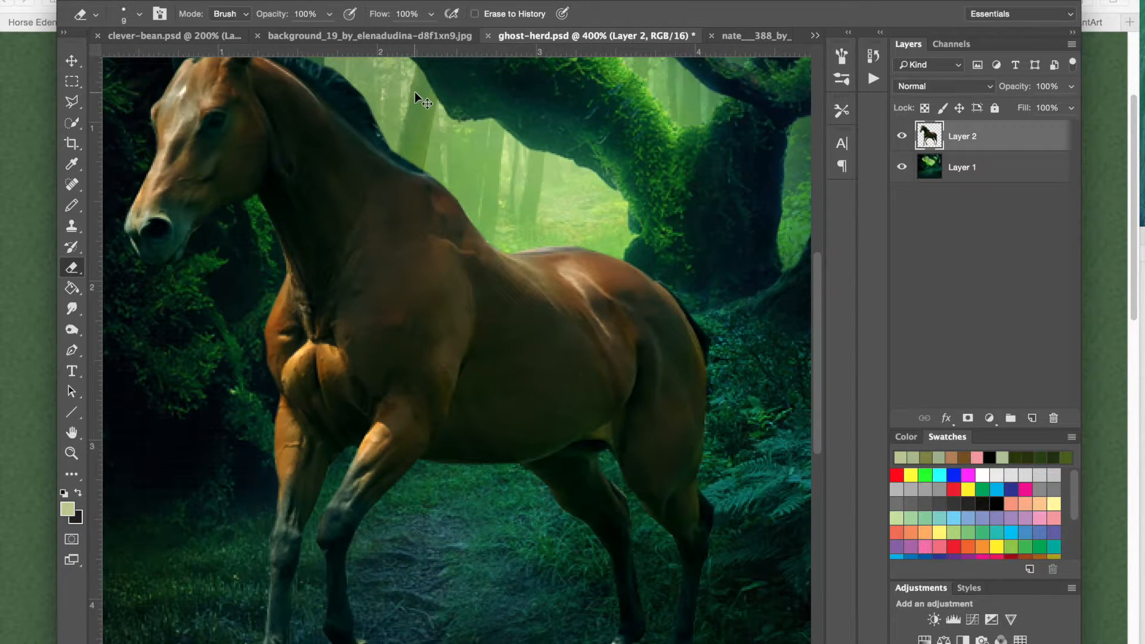
scroll(413, 91, down, 3)
scroll(413, 91, up, 5)
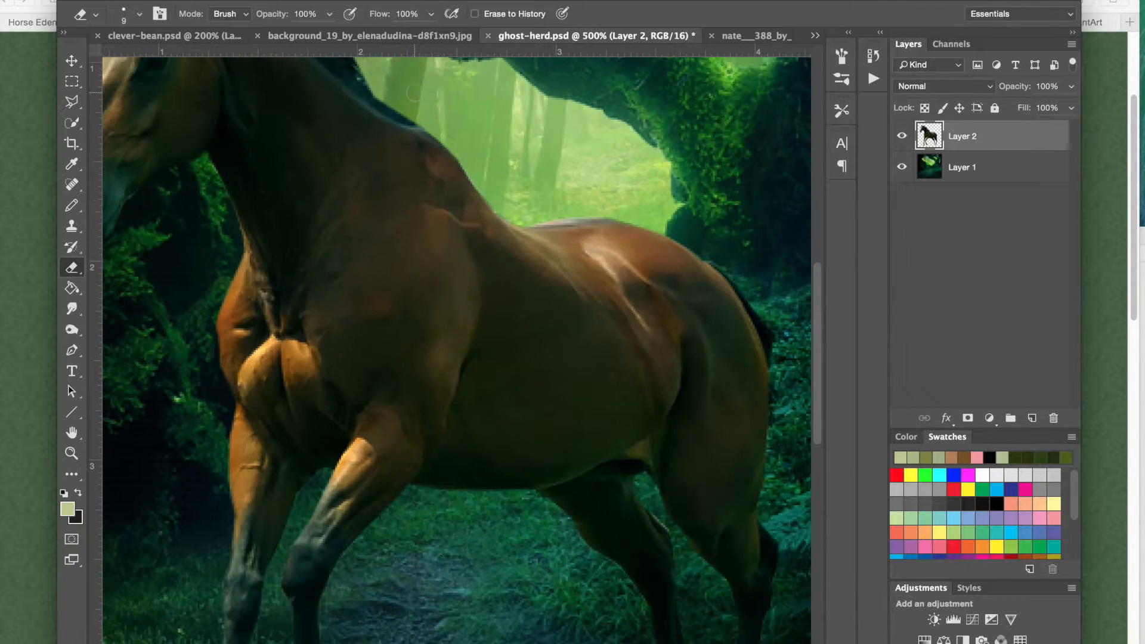
scroll(592, 289, left, 5)
scroll(593, 289, up, 2)
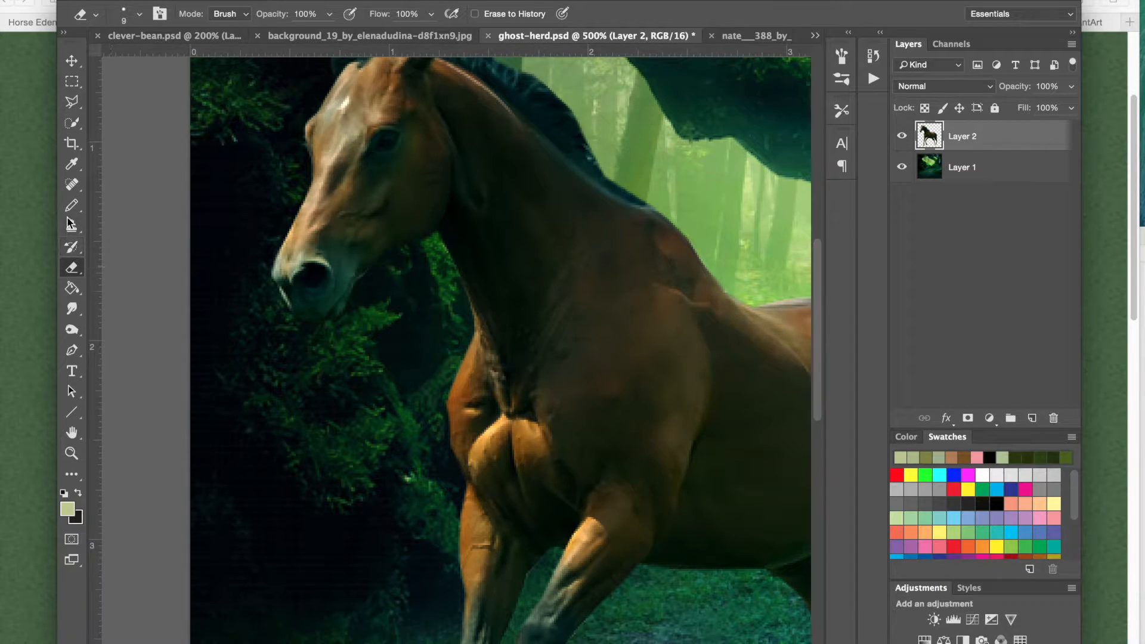
drag(71, 306, 122, 337)
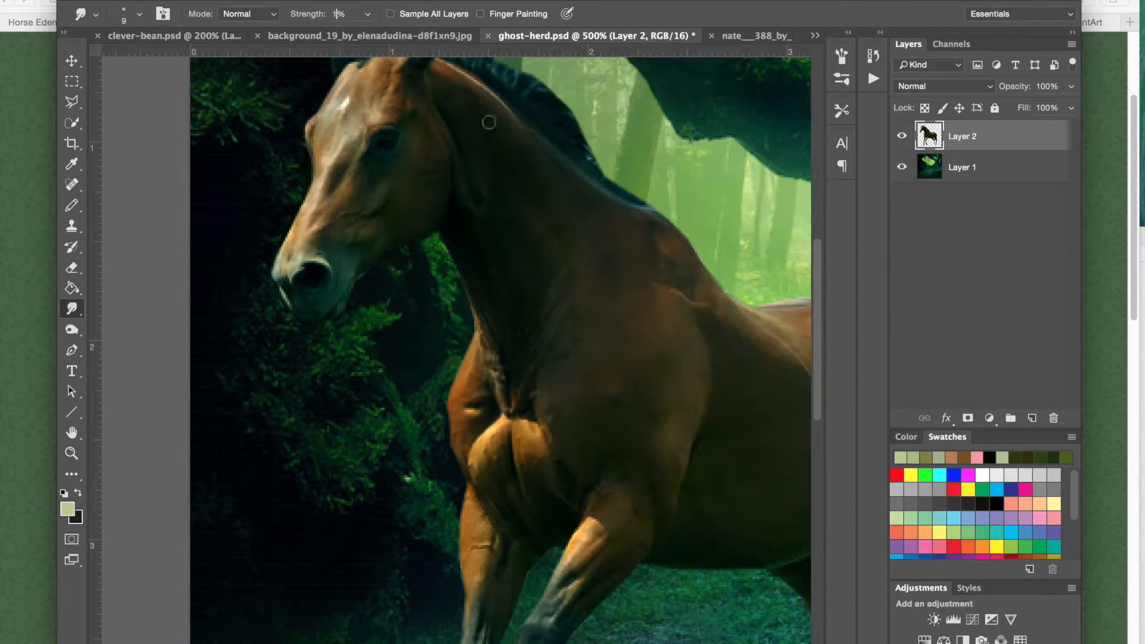
mouse_move(419, 164)
mouse_down()
mouse_move(421, 143)
mouse_move(428, 189)
mouse_move(418, 176)
mouse_move(343, 190)
mouse_up()
scroll(415, 200, up, 5)
scroll(415, 200, right, 3)
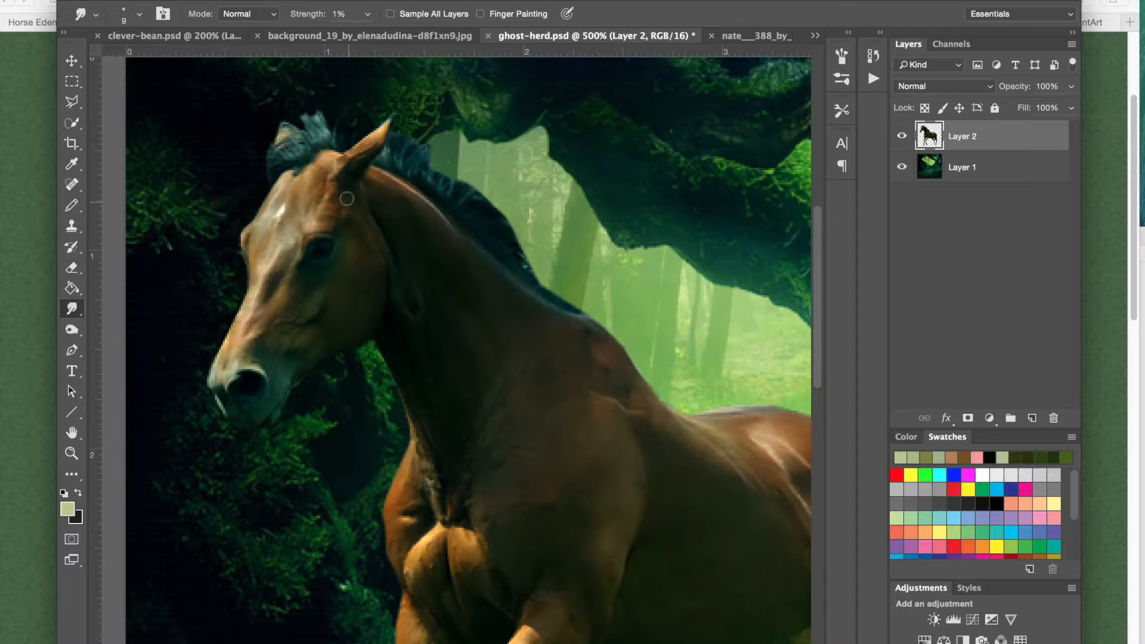
scroll(352, 273, down, 2)
scroll(352, 272, left, 1)
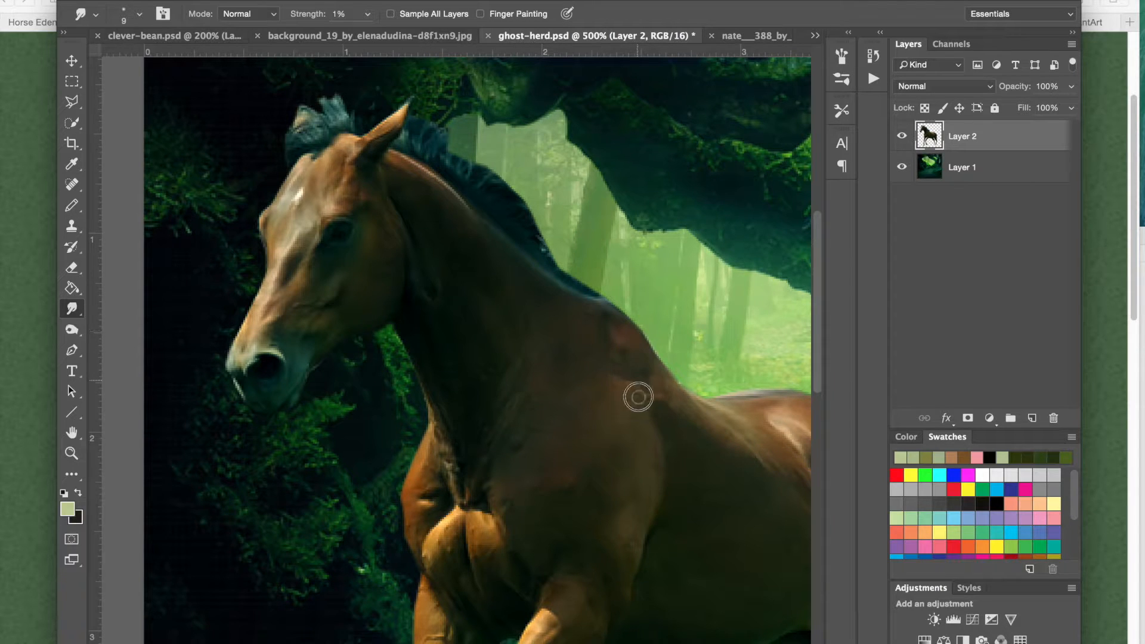
- Smudge the coat on the horse's barrel and back with a soft 25 px brush at 1% strength
scroll(638, 397, down, 10)
scroll(638, 396, right, 10)
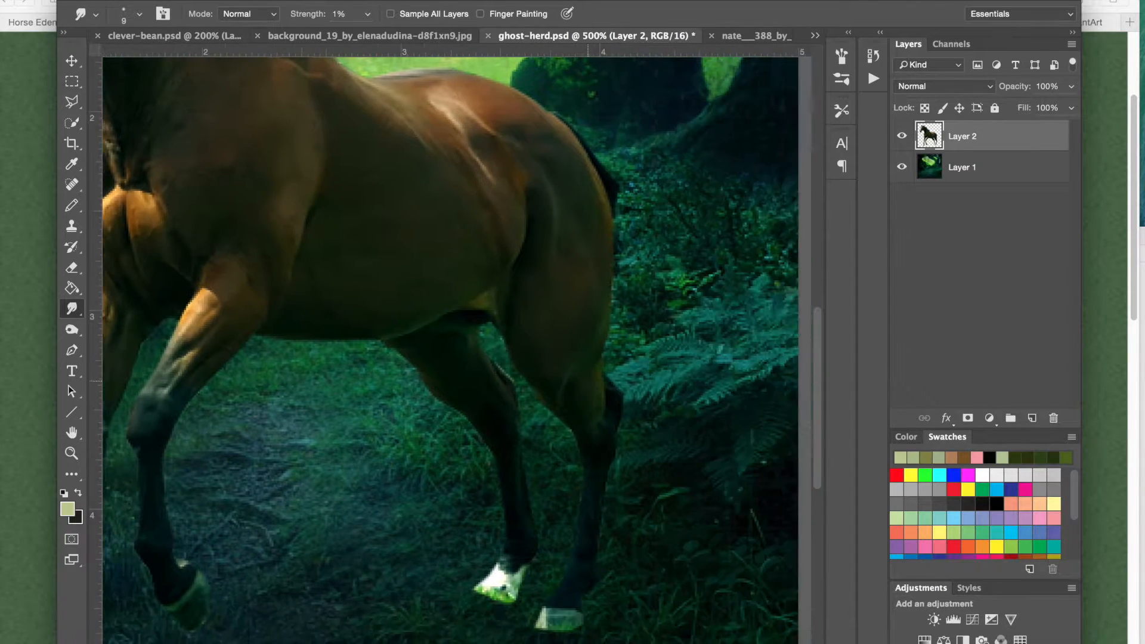
scroll(610, 379, up, 2)
scroll(611, 380, right, 2)
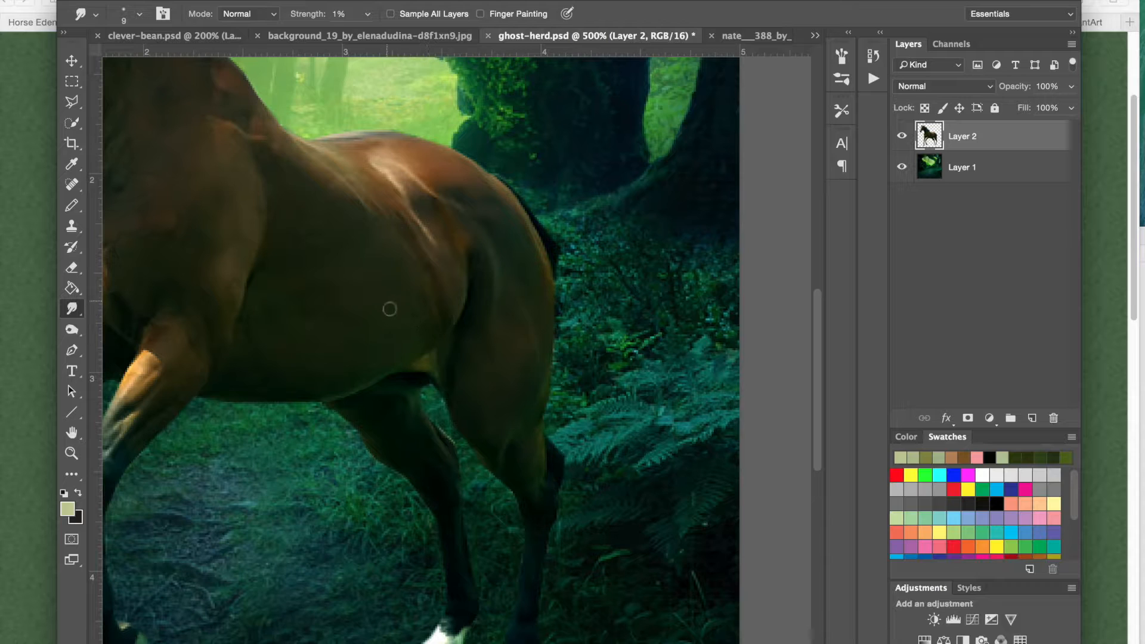
mouse_move(387, 289)
mouse_down()
mouse_move(392, 278)
mouse_move(393, 293)
mouse_move(424, 294)
mouse_up()
mouse_move(412, 217)
mouse_down()
mouse_move(441, 204)
mouse_move(435, 262)
mouse_move(451, 265)
mouse_move(435, 300)
mouse_move(380, 215)
mouse_move(405, 197)
mouse_move(399, 176)
mouse_move(343, 172)
mouse_move(459, 180)
mouse_move(498, 197)
mouse_move(489, 192)
mouse_move(551, 266)
mouse_move(478, 174)
mouse_move(393, 144)
mouse_move(392, 128)
mouse_move(303, 145)
mouse_move(302, 110)
mouse_up()
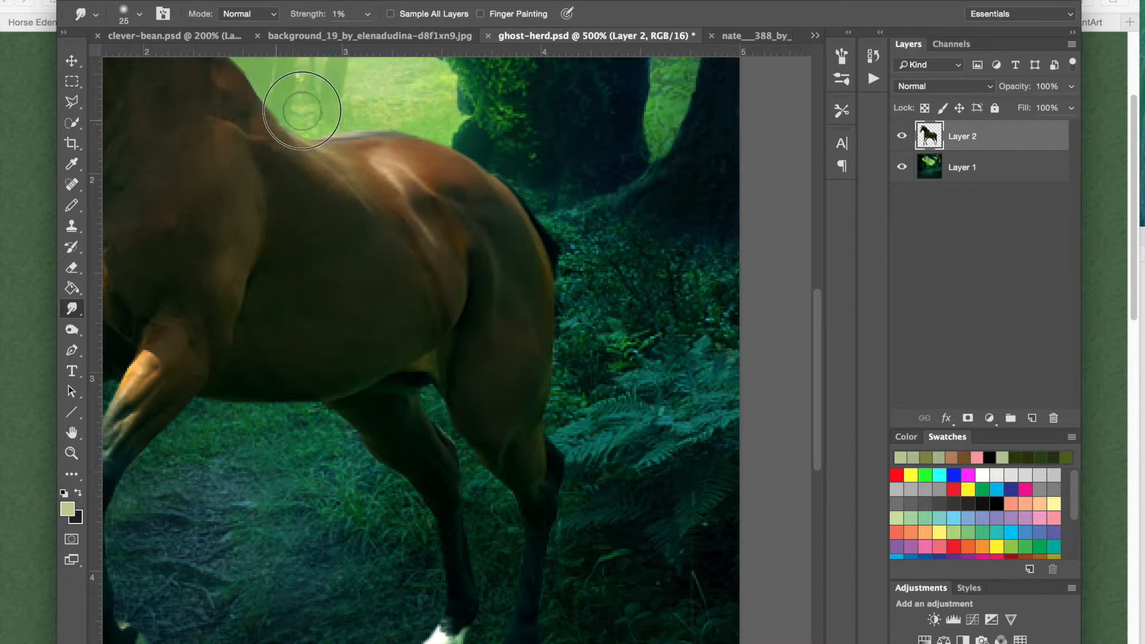
- Smudge the horse's legs, including the raised front hoof, with a 15 px brush at 1% strength
scroll(494, 351, down, 5)
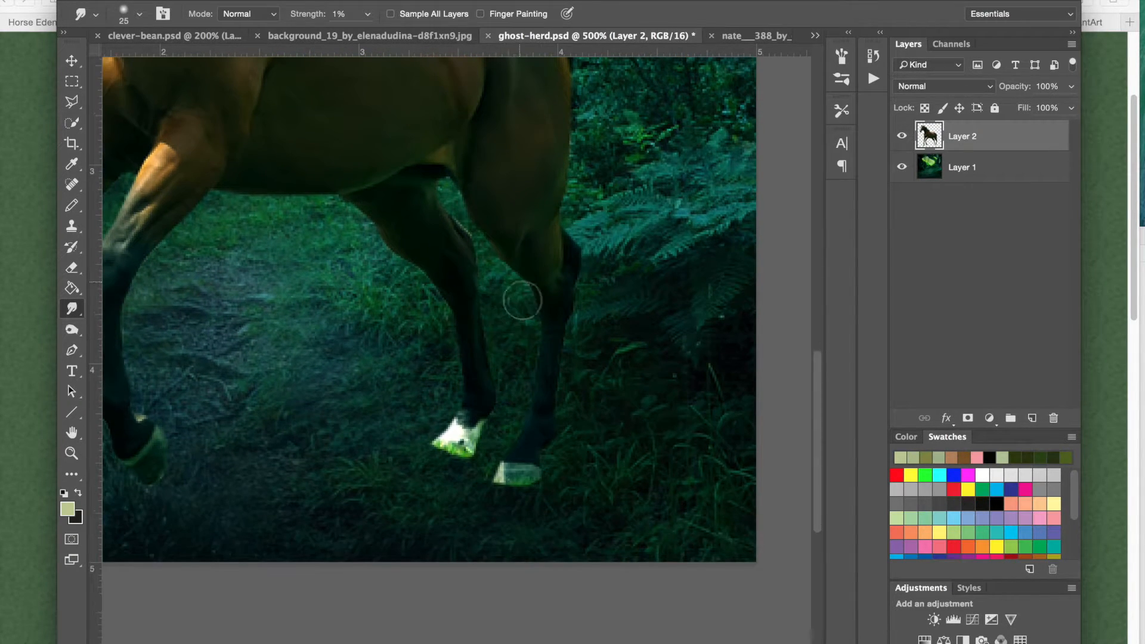
scroll(542, 312, up, 5)
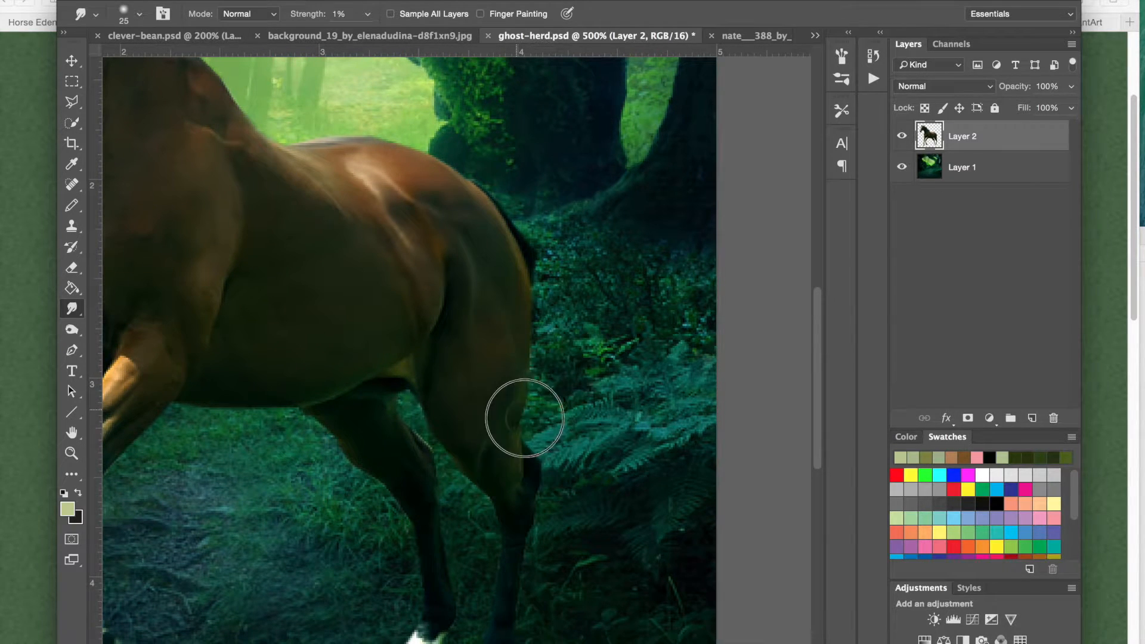
scroll(521, 501, down, 3)
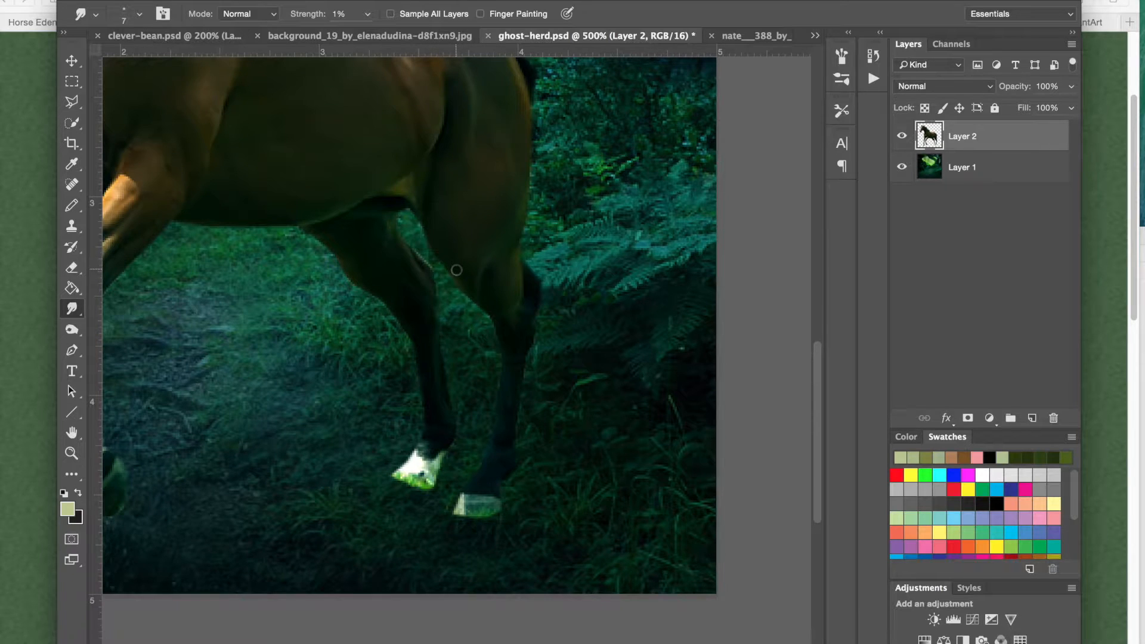
scroll(456, 271, left, 5)
scroll(456, 270, up, 2)
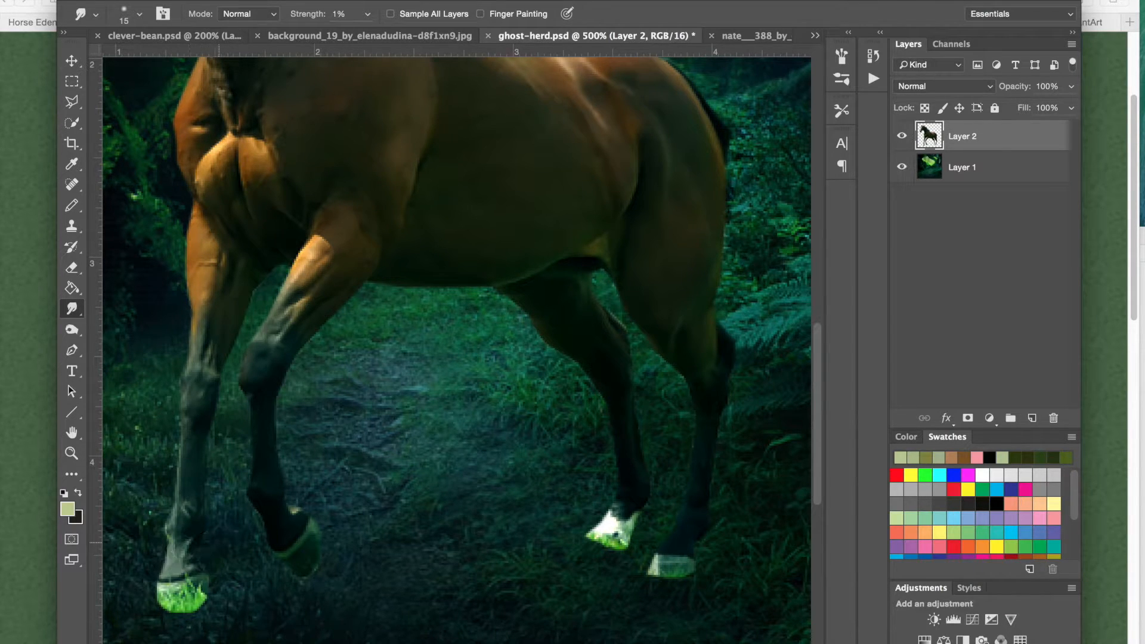
drag(296, 535, 291, 564)
- Smudge the folds on the horse's chest and lower neck with the 15 px brush
scroll(281, 255, up, 5)
scroll(281, 254, left, 2)
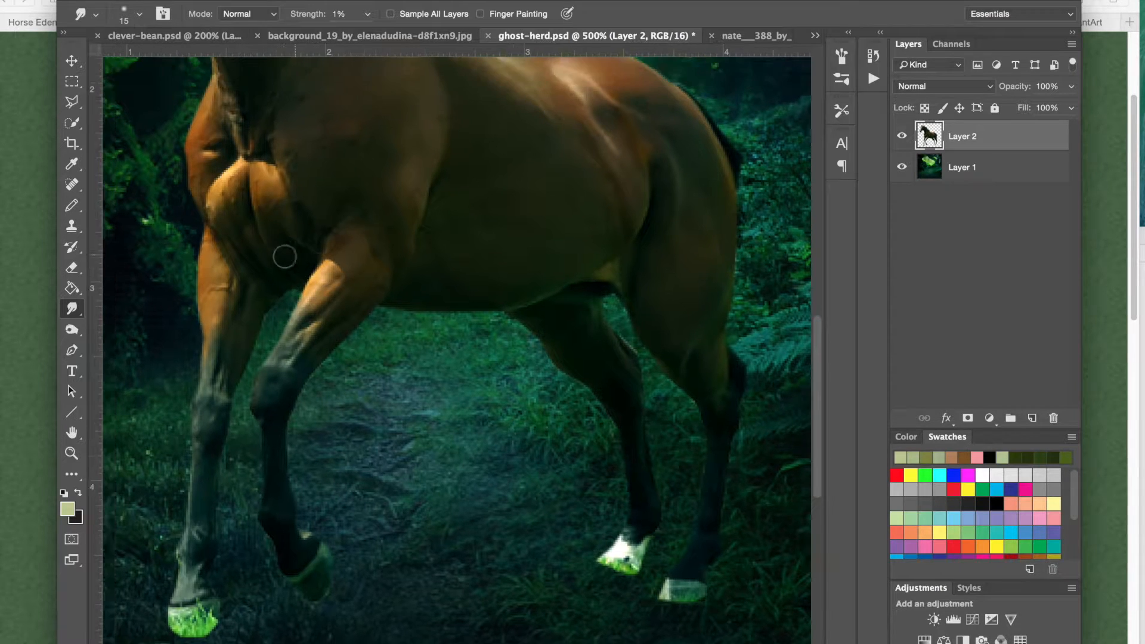
scroll(258, 238, up, 3)
scroll(258, 237, left, 1)
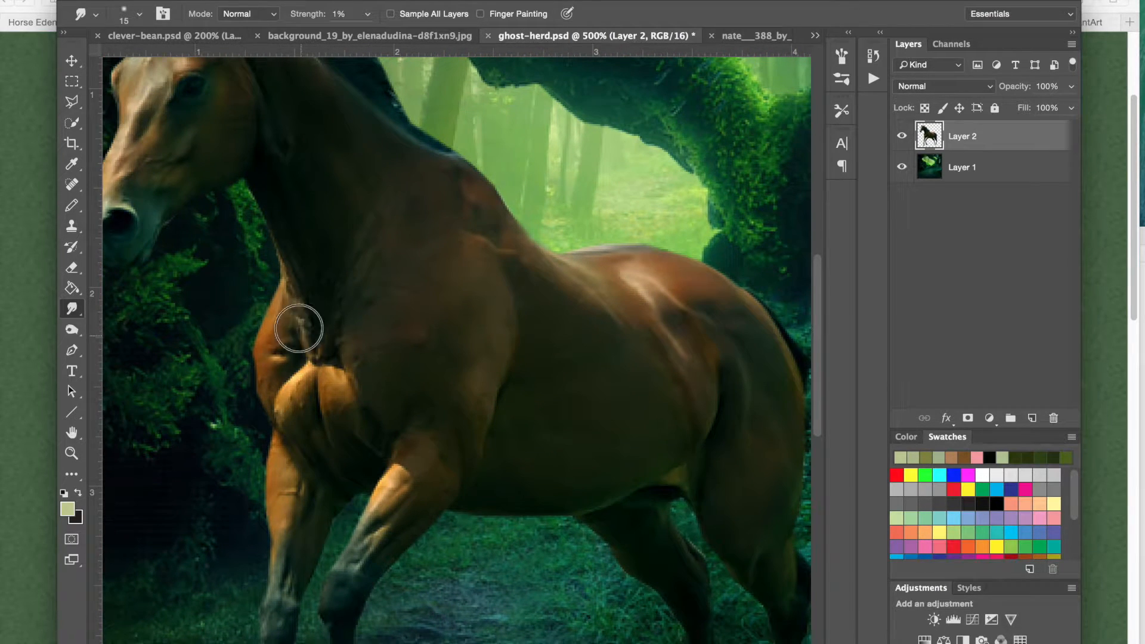
mouse_move(303, 289)
mouse_down()
mouse_move(337, 254)
mouse_move(356, 282)
mouse_move(369, 281)
mouse_move(316, 361)
mouse_move(353, 354)
mouse_move(334, 375)
mouse_up()
right_click(285, 262)
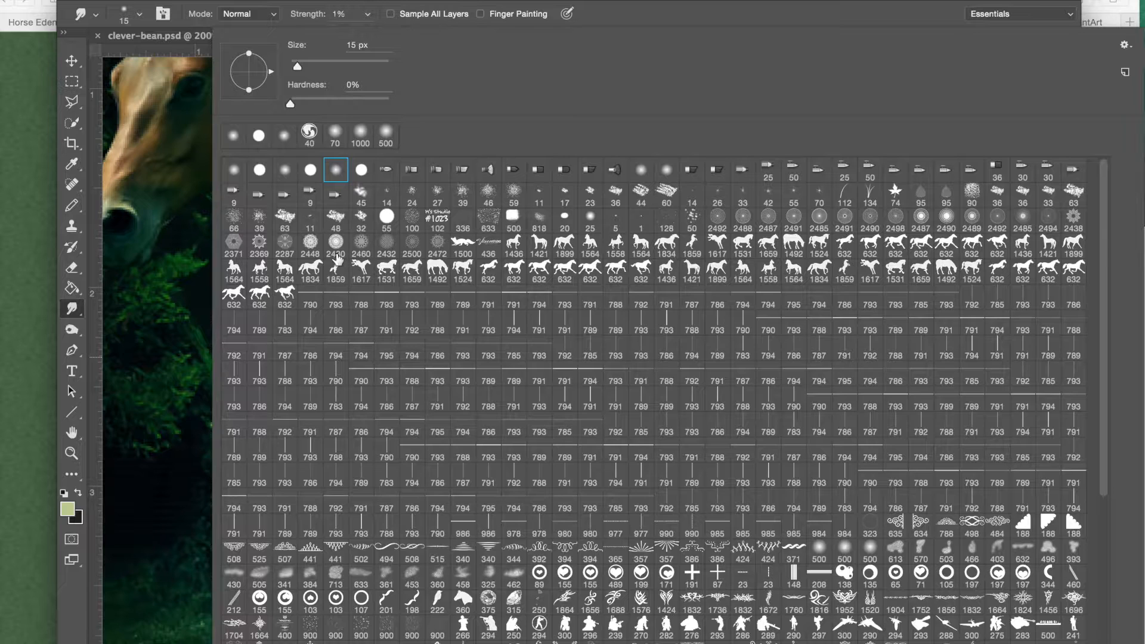
click(273, 14)
click(371, 203)
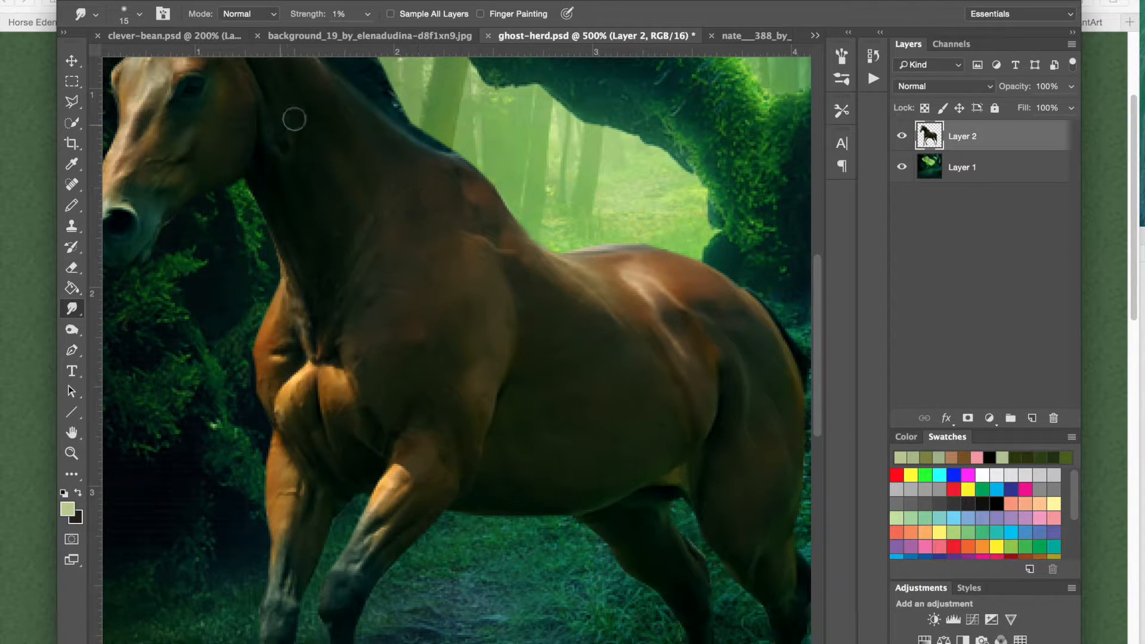
- Smudge the dark coat on the horse's upper neck with the 15 px brush and save the document
mouse_move(294, 119)
mouse_down()
mouse_move(289, 149)
mouse_move(294, 140)
mouse_up()
scroll(343, 250, up, 5)
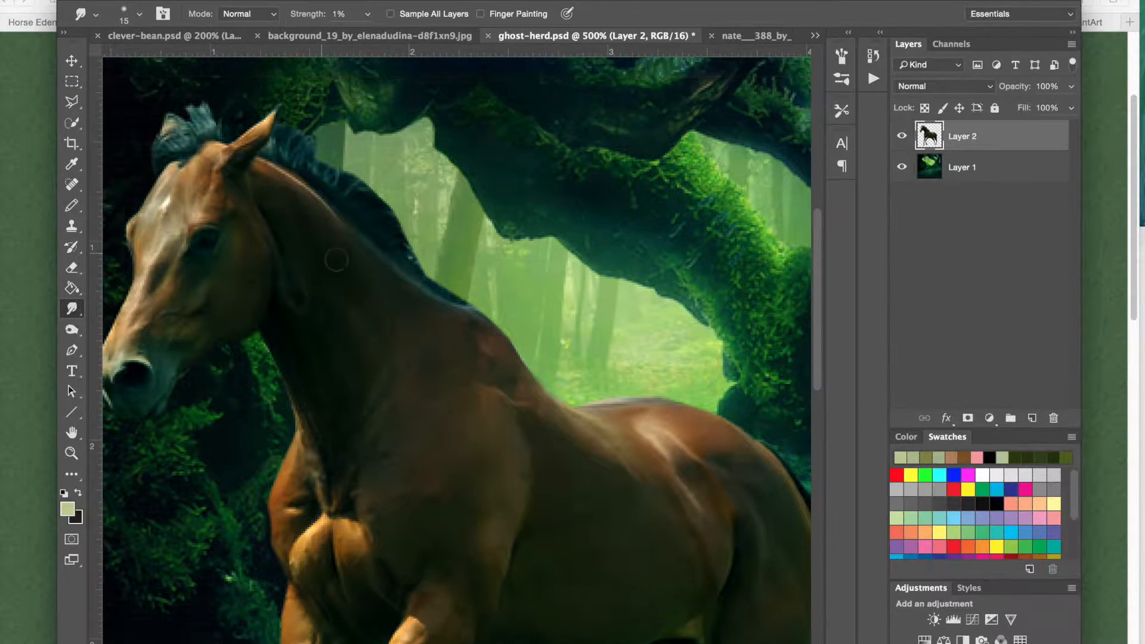
scroll(333, 256, left, 8)
scroll(333, 255, up, 2)
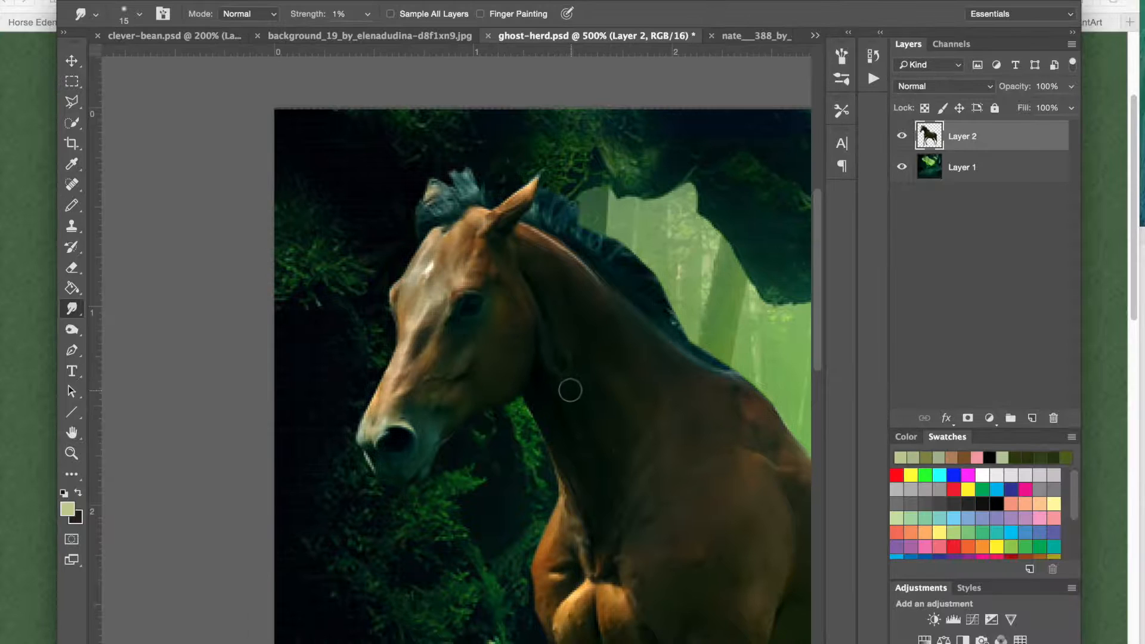
scroll(571, 391, down, 6)
scroll(569, 394, right, 8)
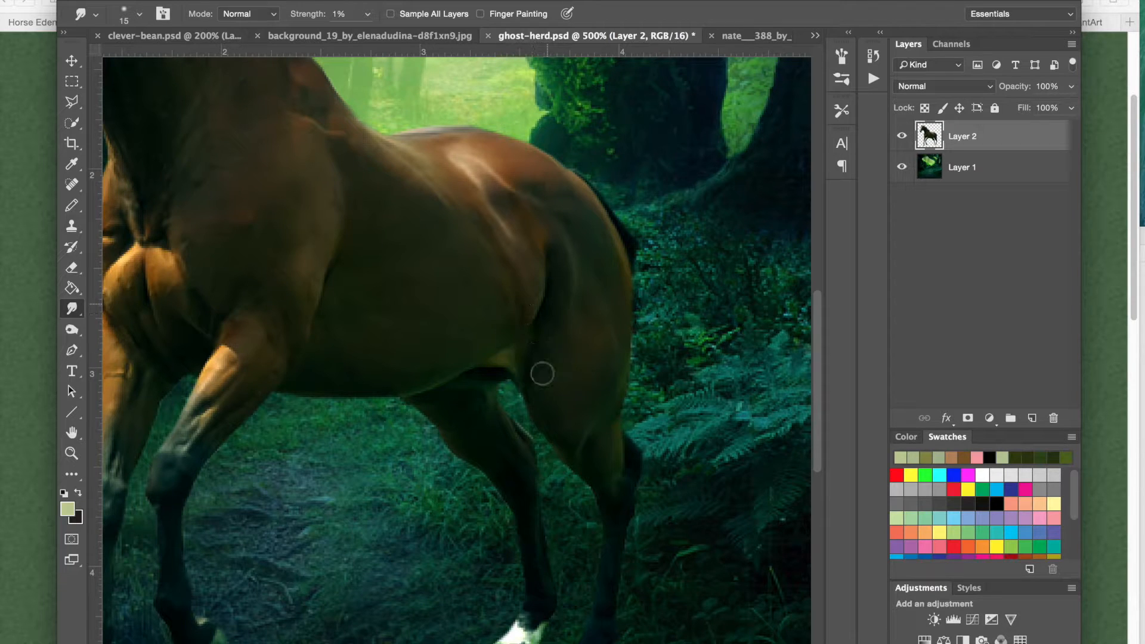
scroll(629, 493, down, 3)
scroll(629, 493, left, 3)
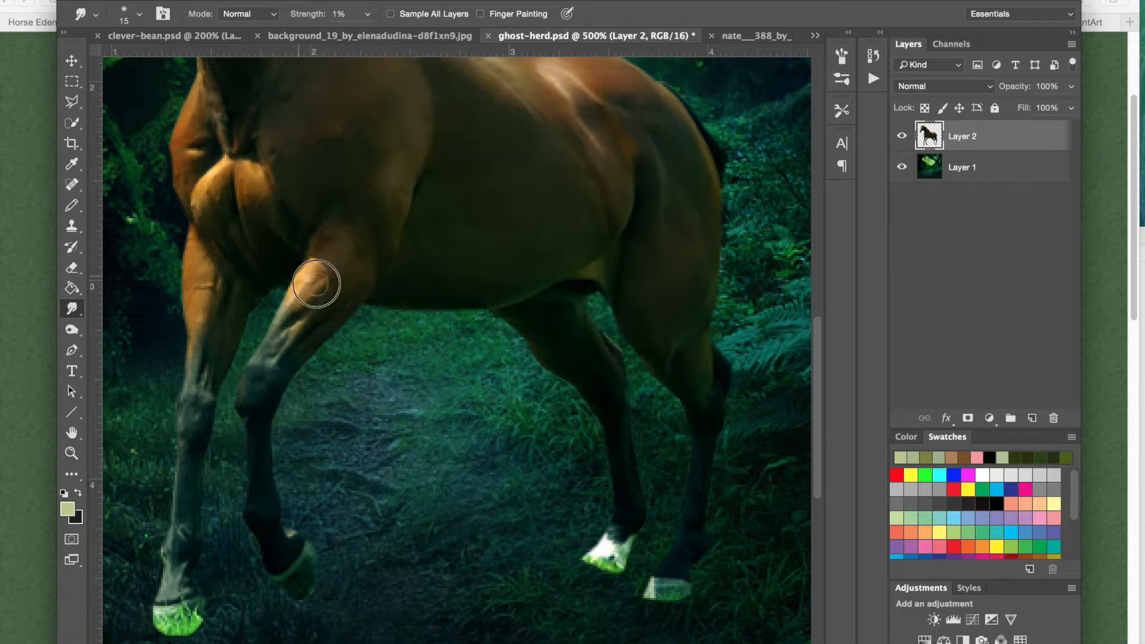
scroll(360, 216, up, 5)
scroll(360, 216, right, 1)
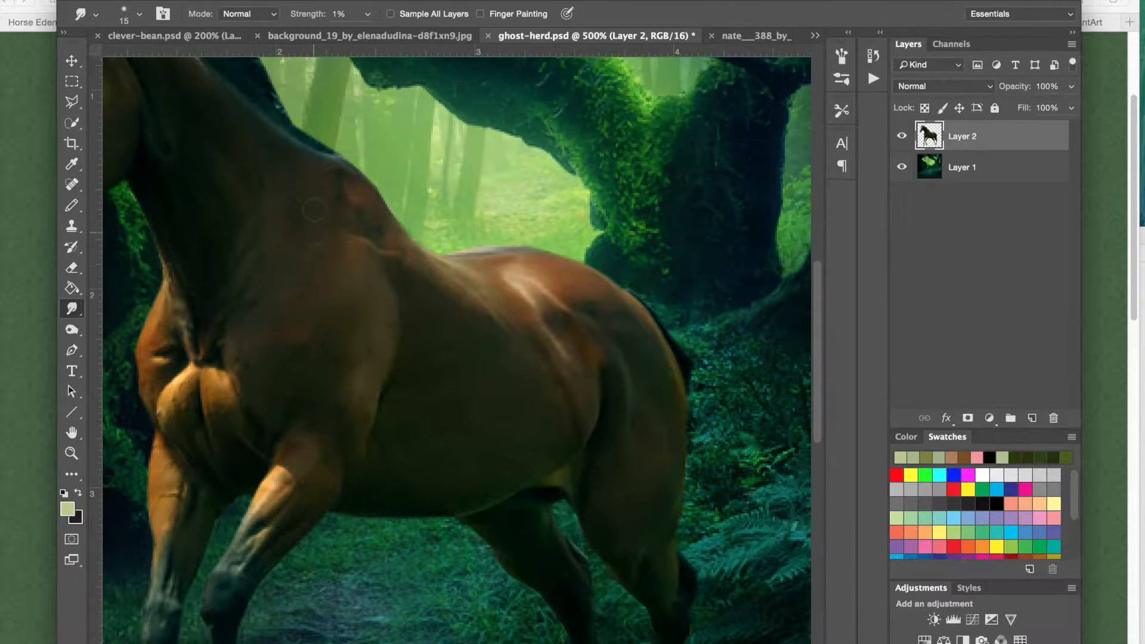
scroll(322, 216, down, 3)
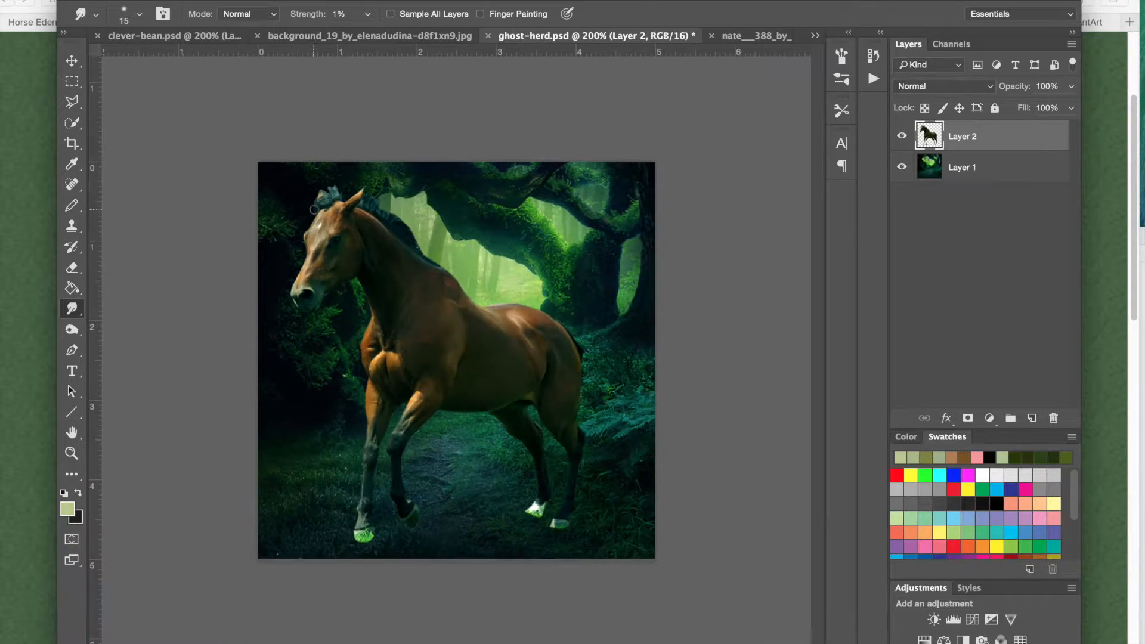
key(super+s)
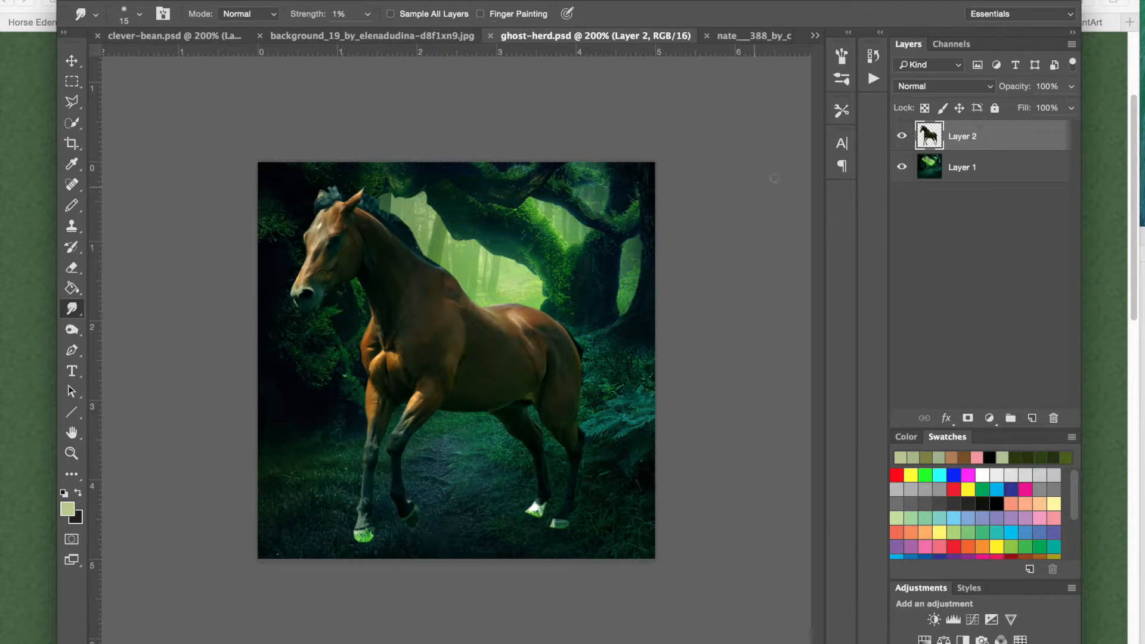
- Hide the horse layer and select the upper forest background down to the path with the Quick Selection tool
click(902, 136)
click(71, 123)
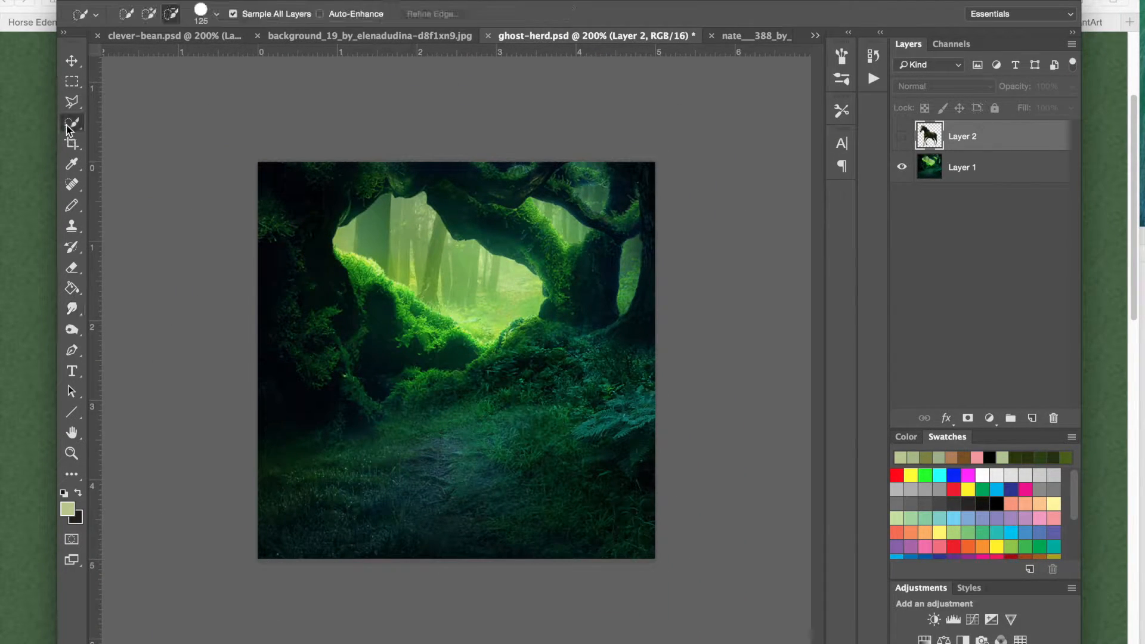
click(150, 14)
mouse_move(588, 271)
mouse_down()
mouse_move(529, 280)
mouse_move(383, 268)
mouse_move(314, 285)
mouse_move(294, 319)
mouse_move(499, 332)
mouse_move(581, 294)
mouse_move(422, 345)
mouse_move(299, 350)
mouse_move(256, 382)
mouse_up()
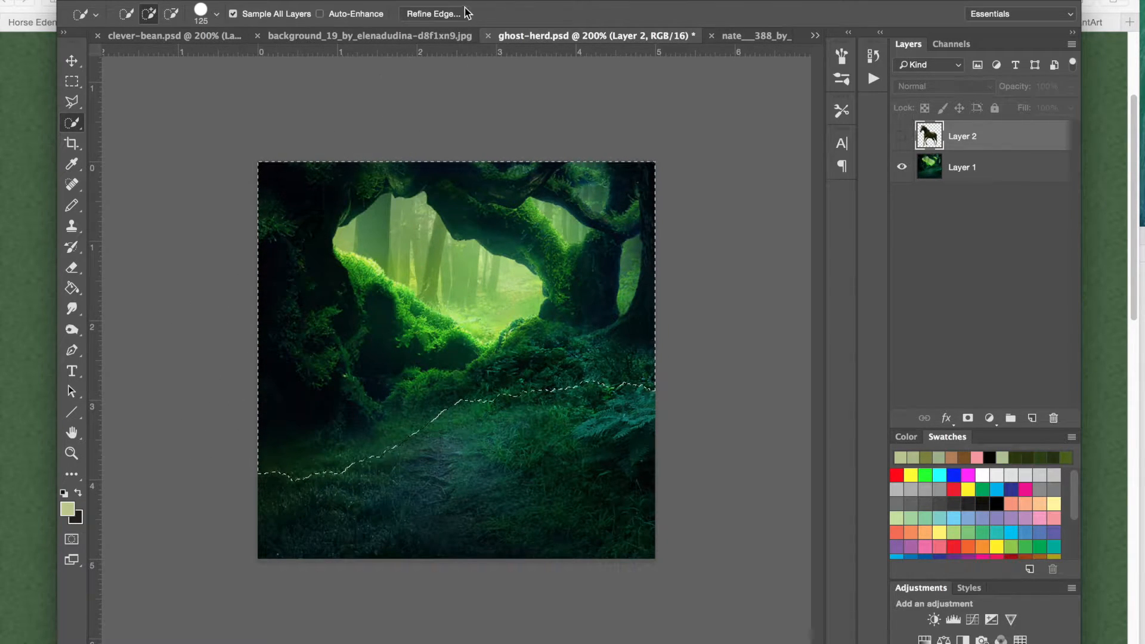
- Feather the background selection by 87.9 px with Refine Edge, output as a selection
click(434, 14)
click(1000, 283)
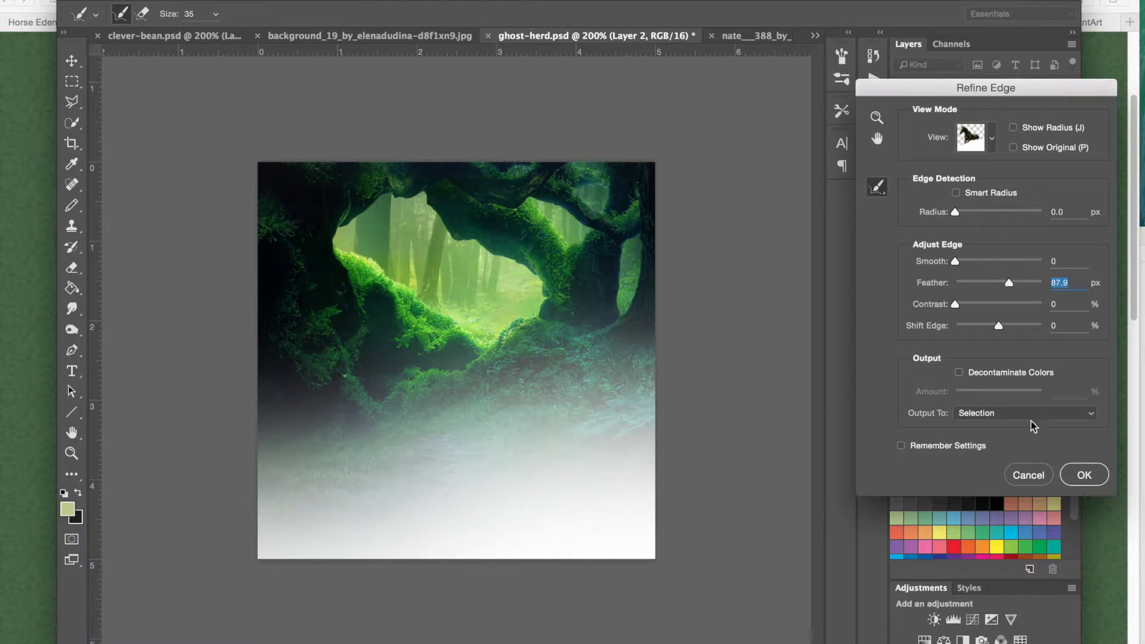
drag(1001, 278, 1003, 281)
click(1079, 474)
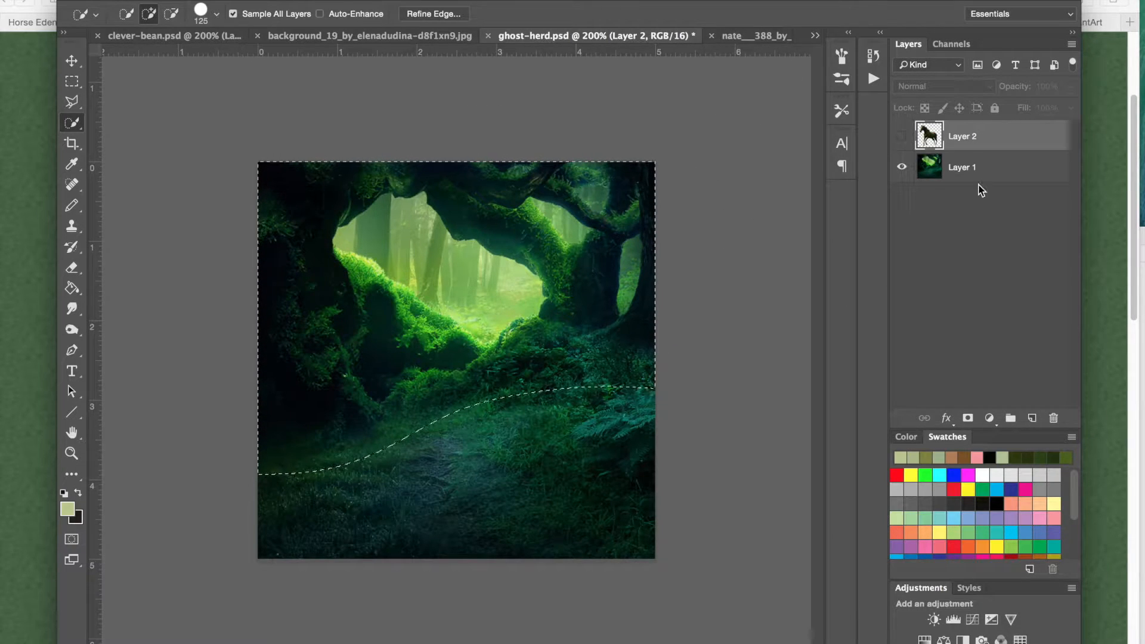
- Apply a Lens Blur with a radius of 6 to the selected area of Layer 1
click(970, 169)
click(347, 1)
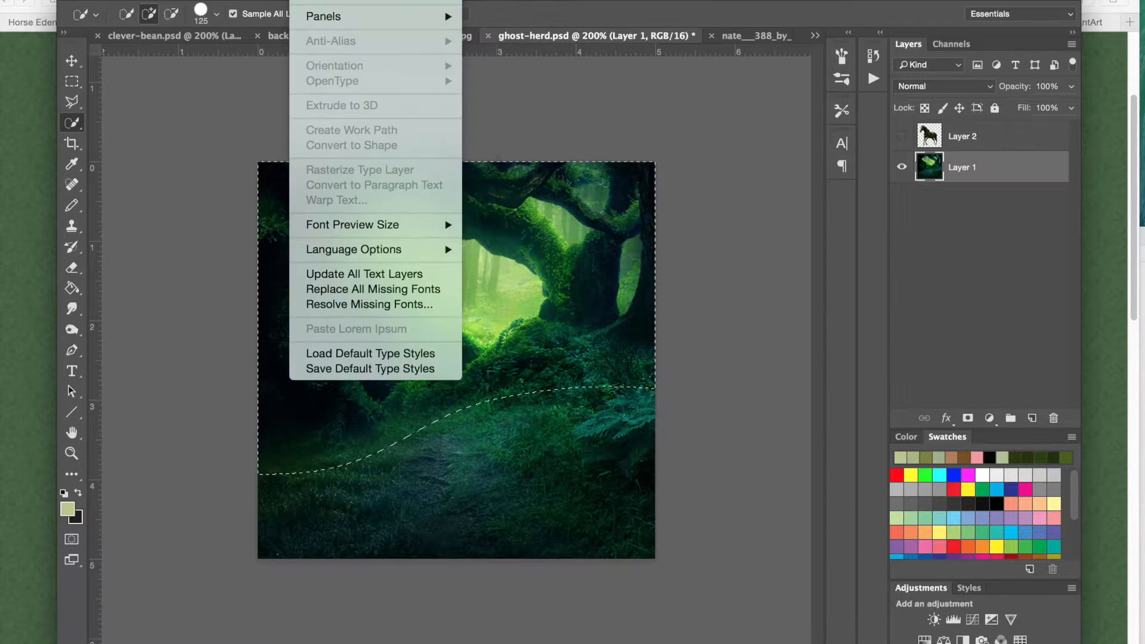
mouse_move(347, 1)
mouse_move(394, 1)
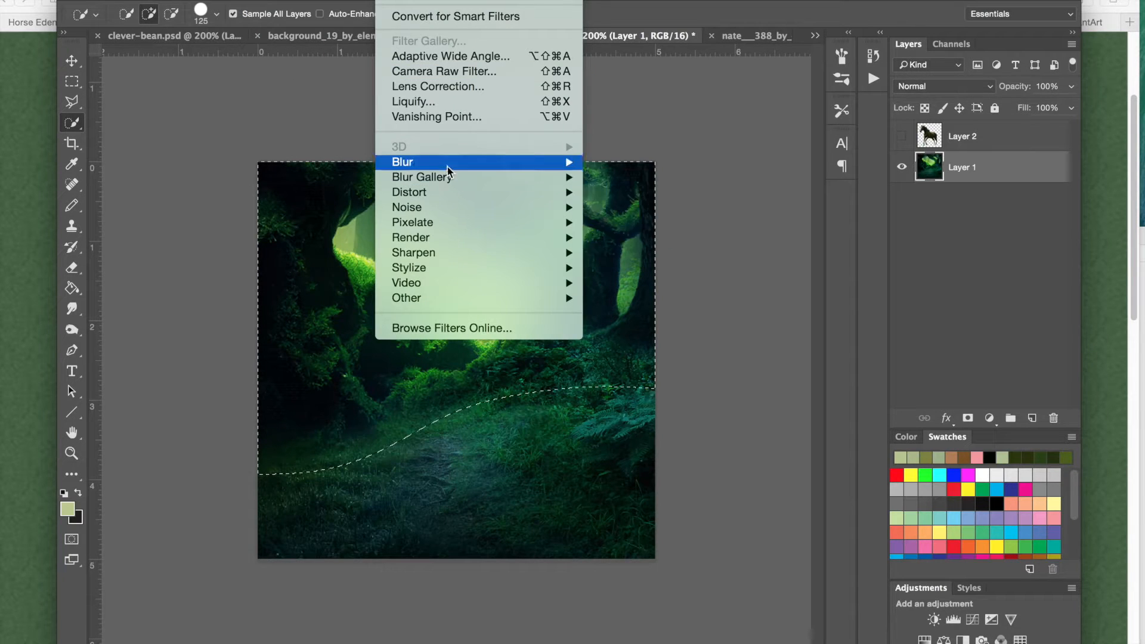
mouse_move(446, 166)
click(620, 238)
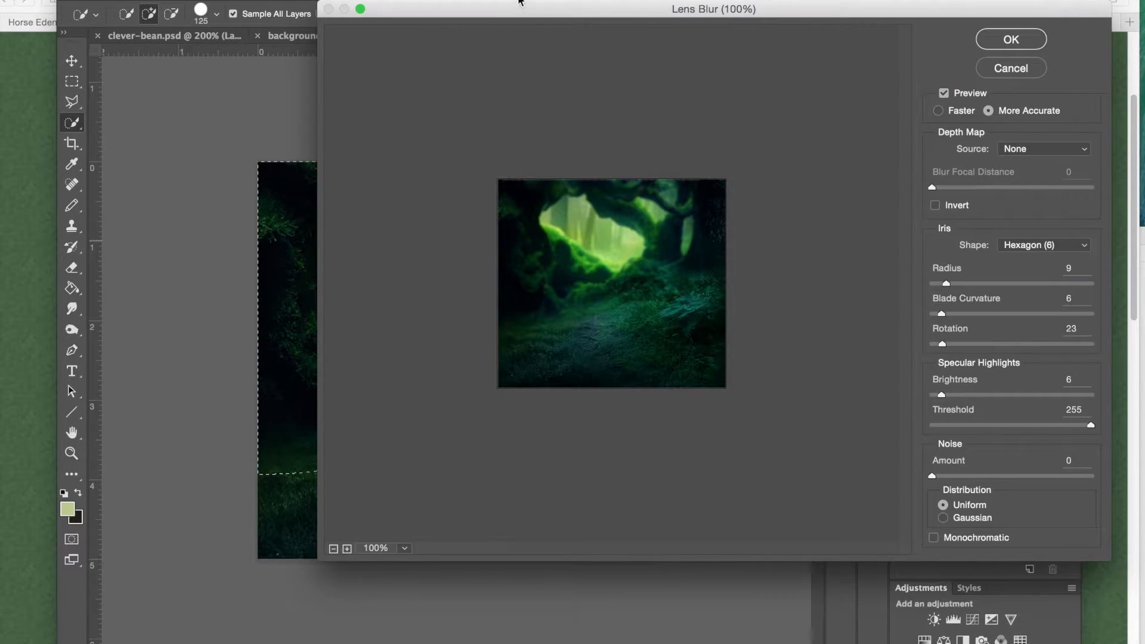
drag(532, 20, 661, 12)
drag(1051, 5, 885, 3)
drag(913, 273, 911, 272)
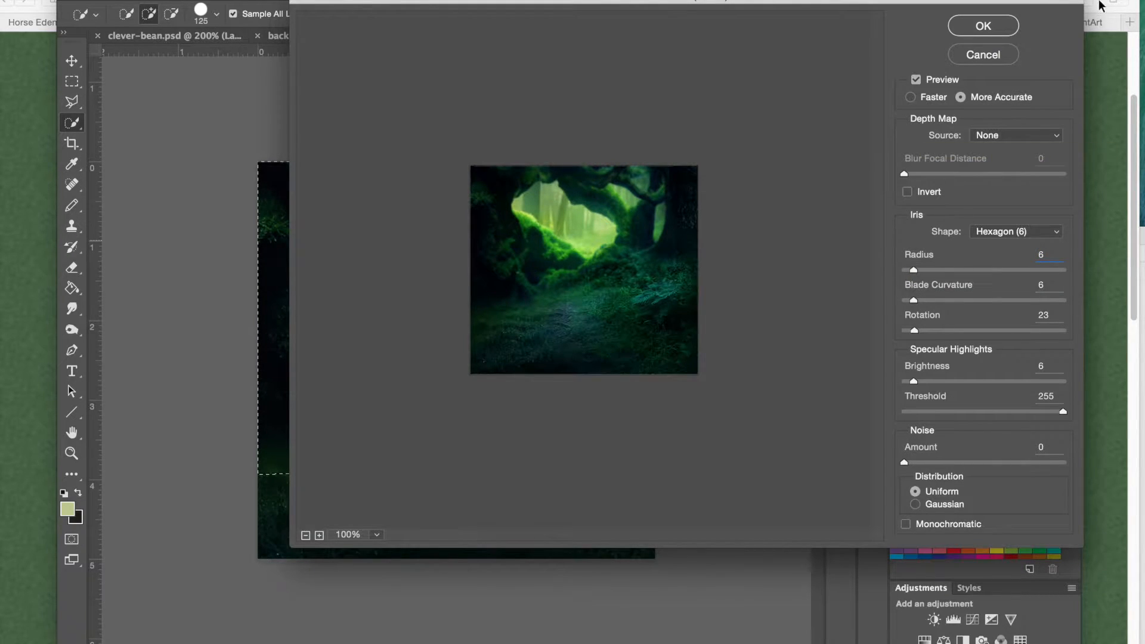
click(990, 27)
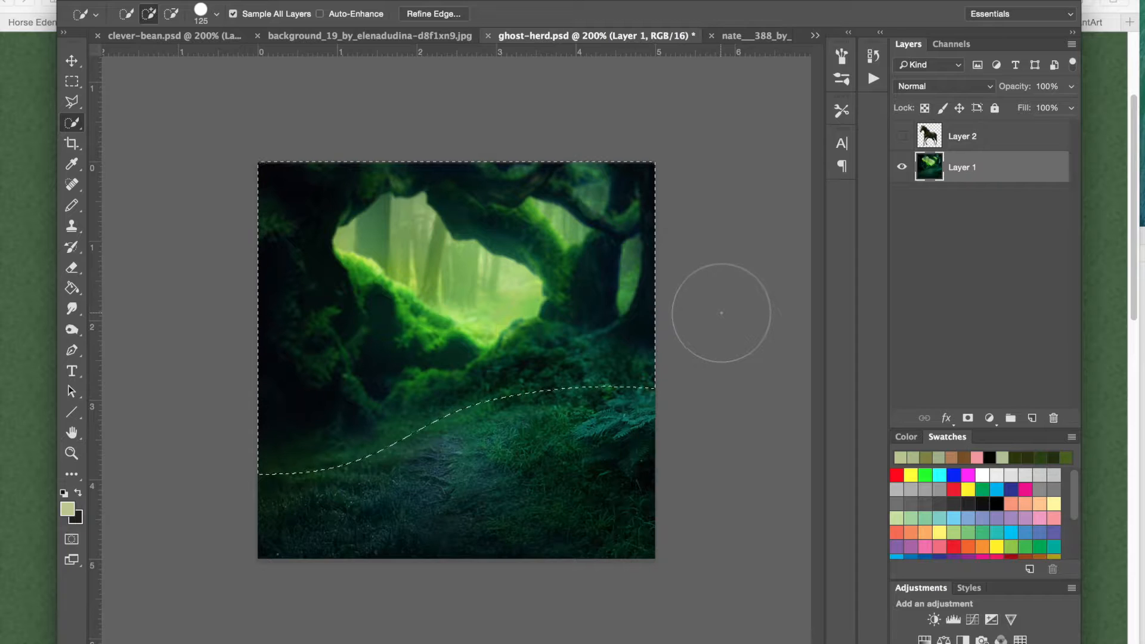
- Compare the background with the horse shown, and apply the radius 6 Lens Blur to the selected area a second time
click(901, 136)
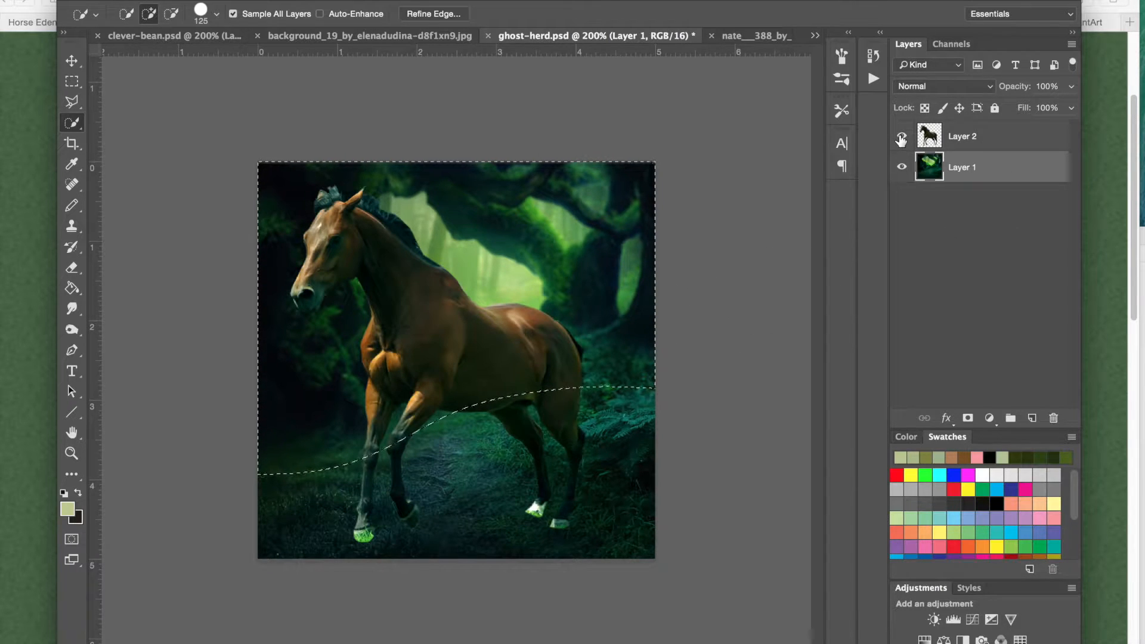
click(901, 137)
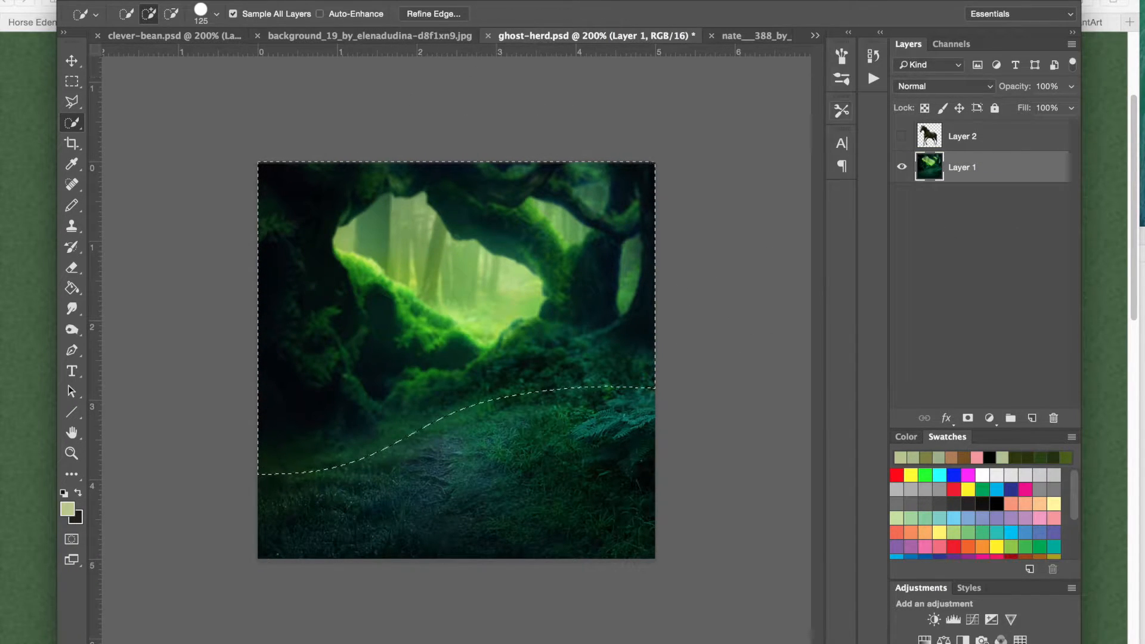
click(430, 1)
mouse_move(398, 1)
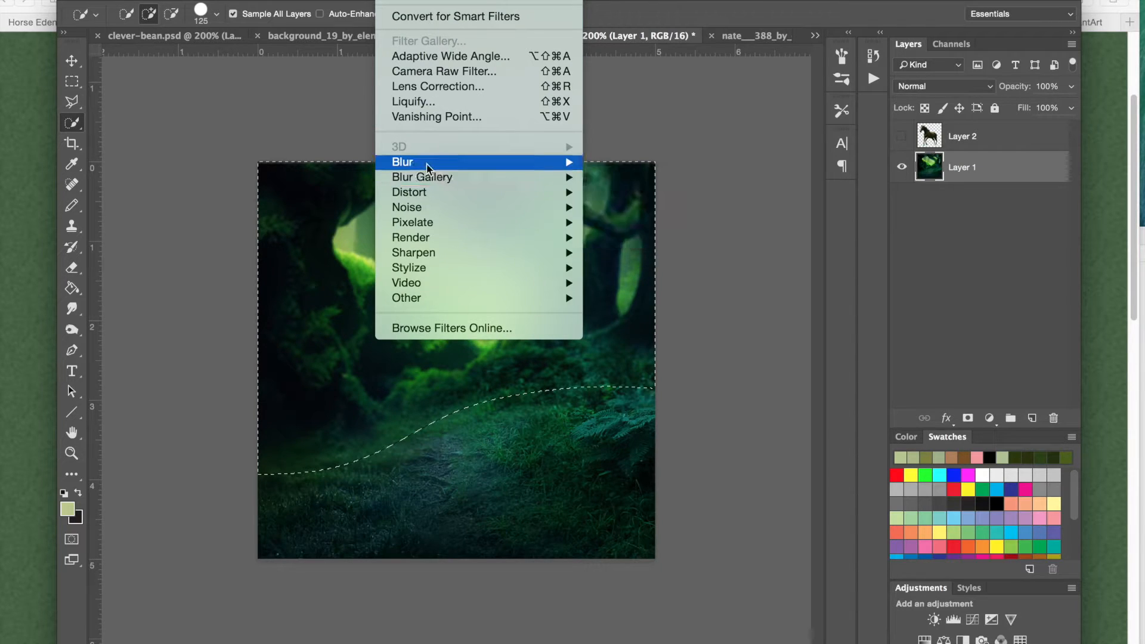
mouse_move(428, 167)
click(620, 236)
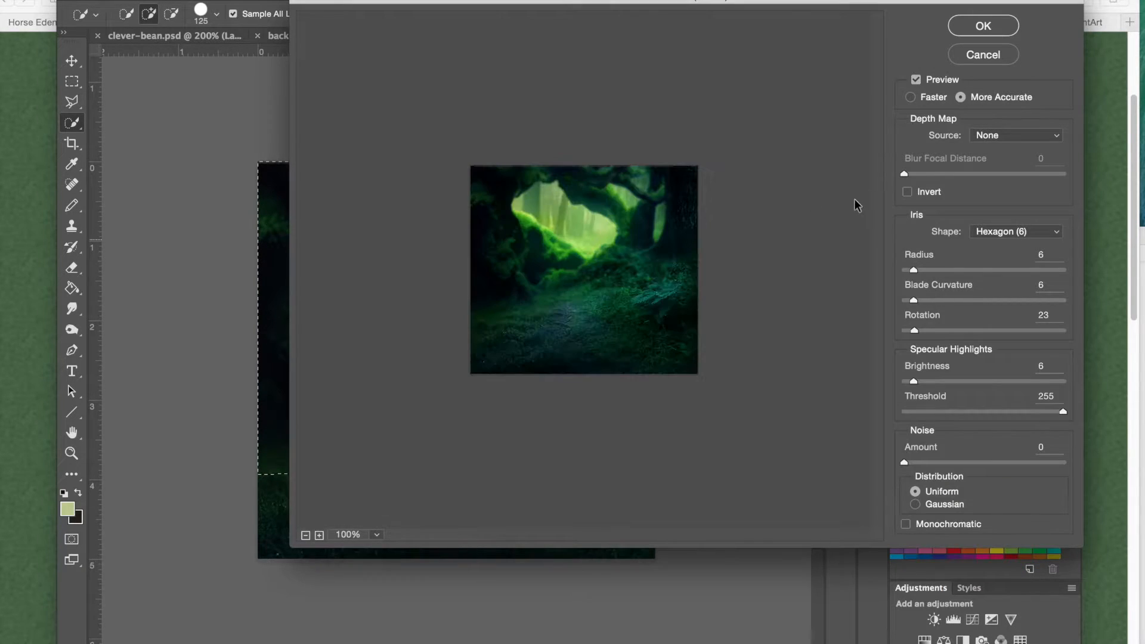
click(991, 24)
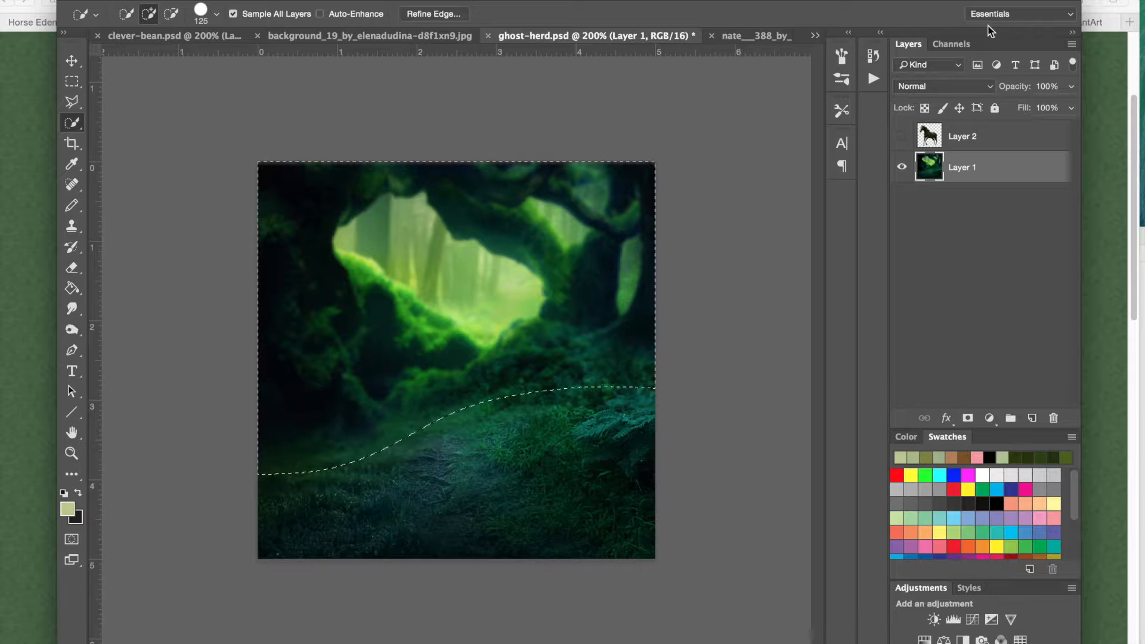
- Deselect, show the horse layer, and soften the background's ferns and ground with a 150 px Blur tool at 23% strength
key(super+d)
click(902, 137)
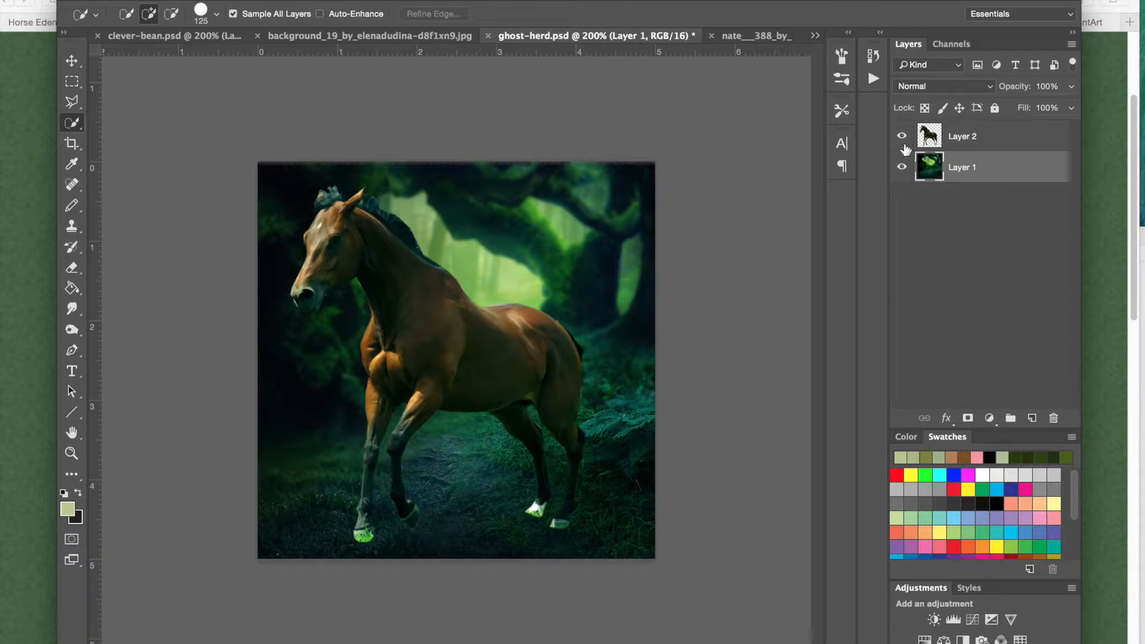
click(71, 309)
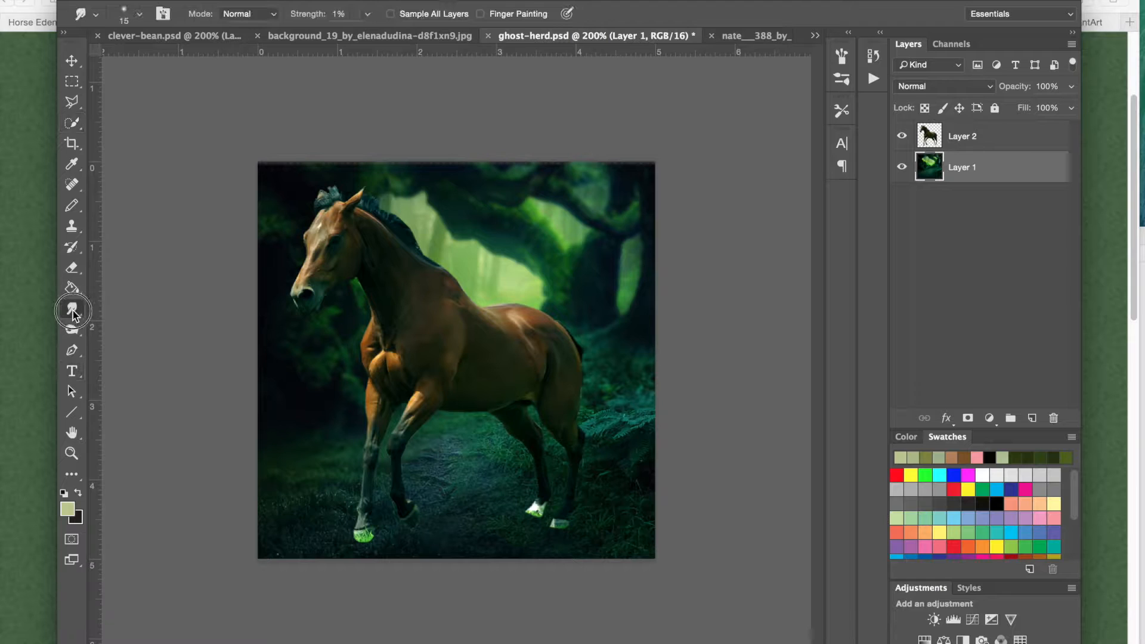
click(119, 302)
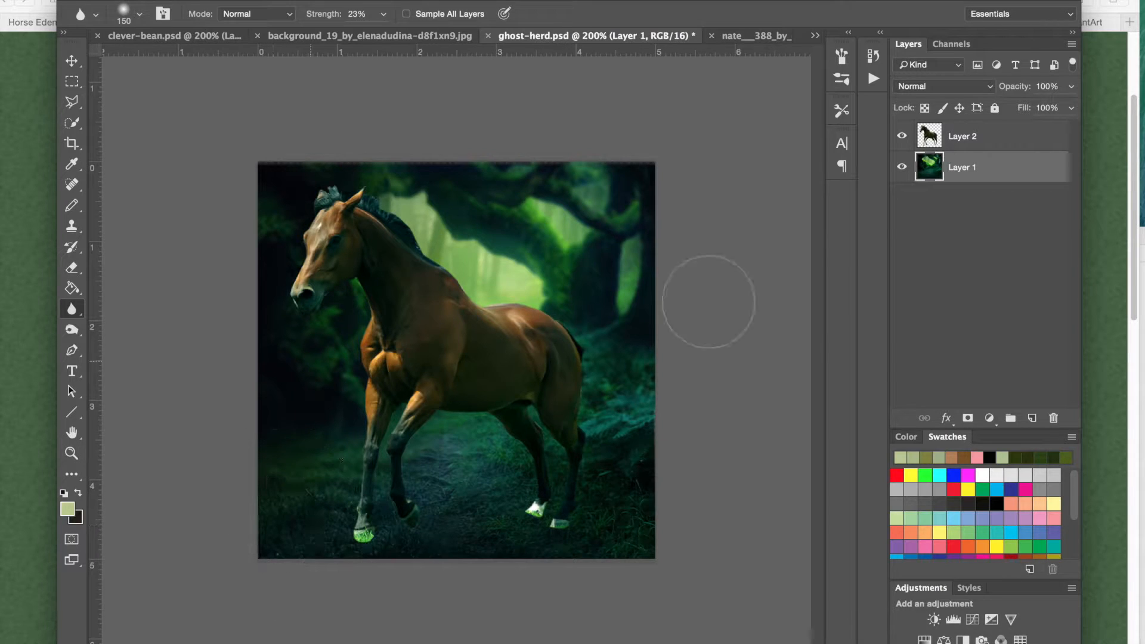
- Flip the horse on Layer 2 horizontally
click(950, 145)
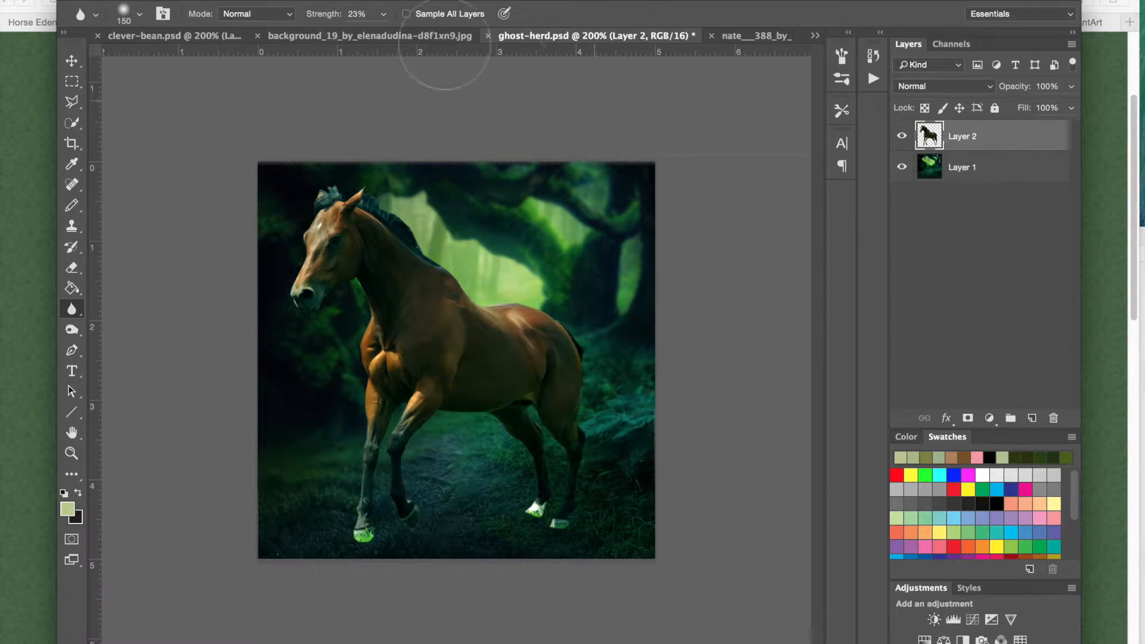
click(73, 62)
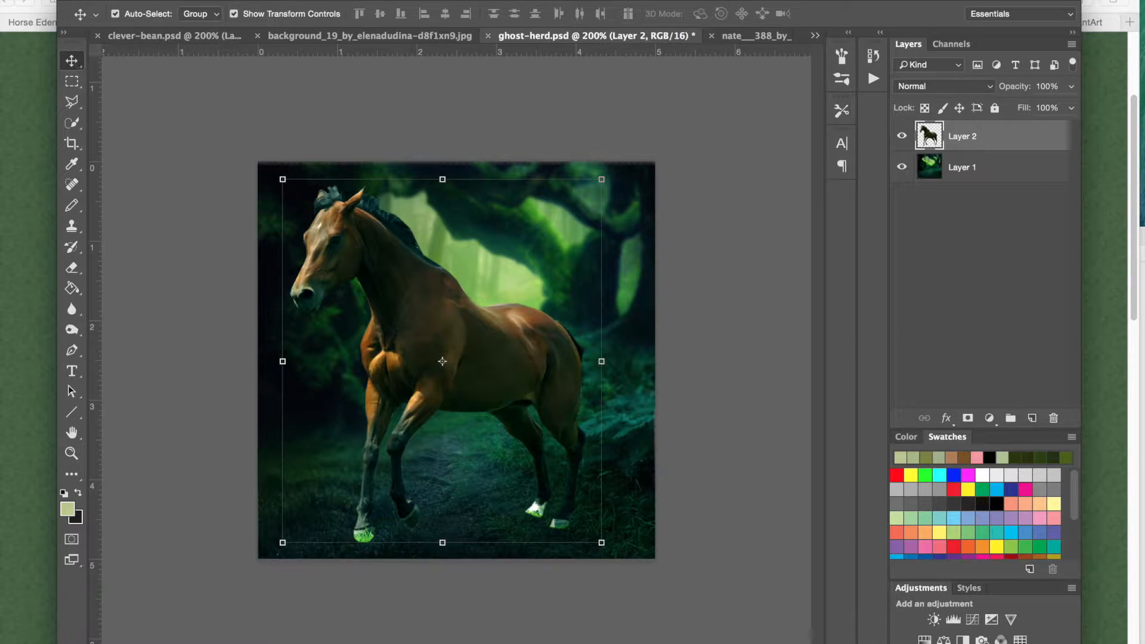
click(182, 1)
mouse_move(259, 318)
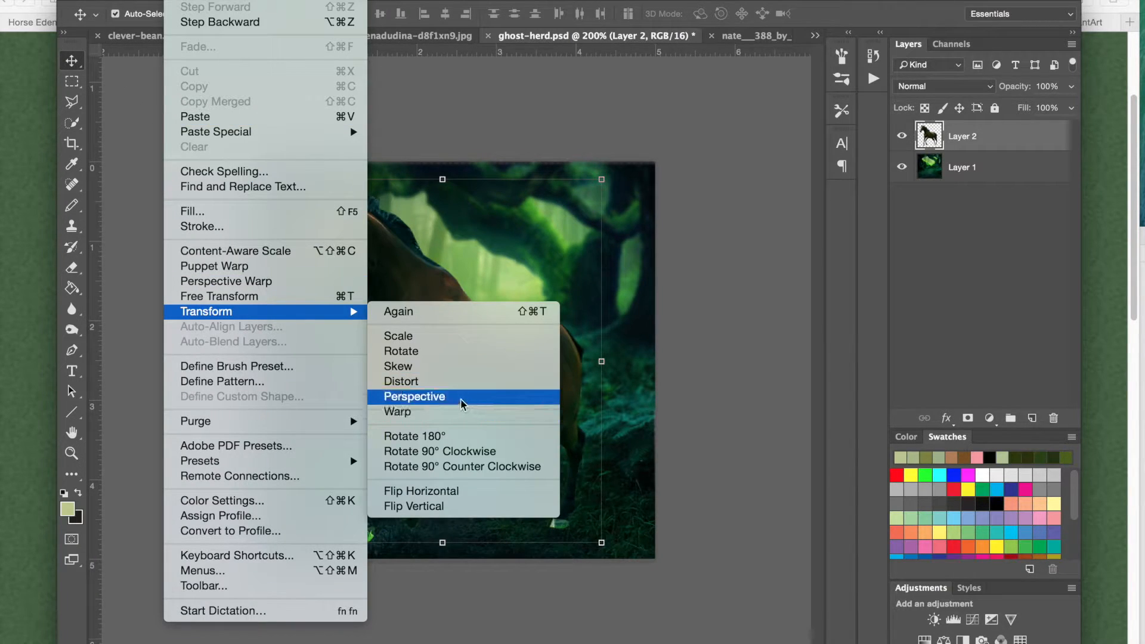
click(444, 491)
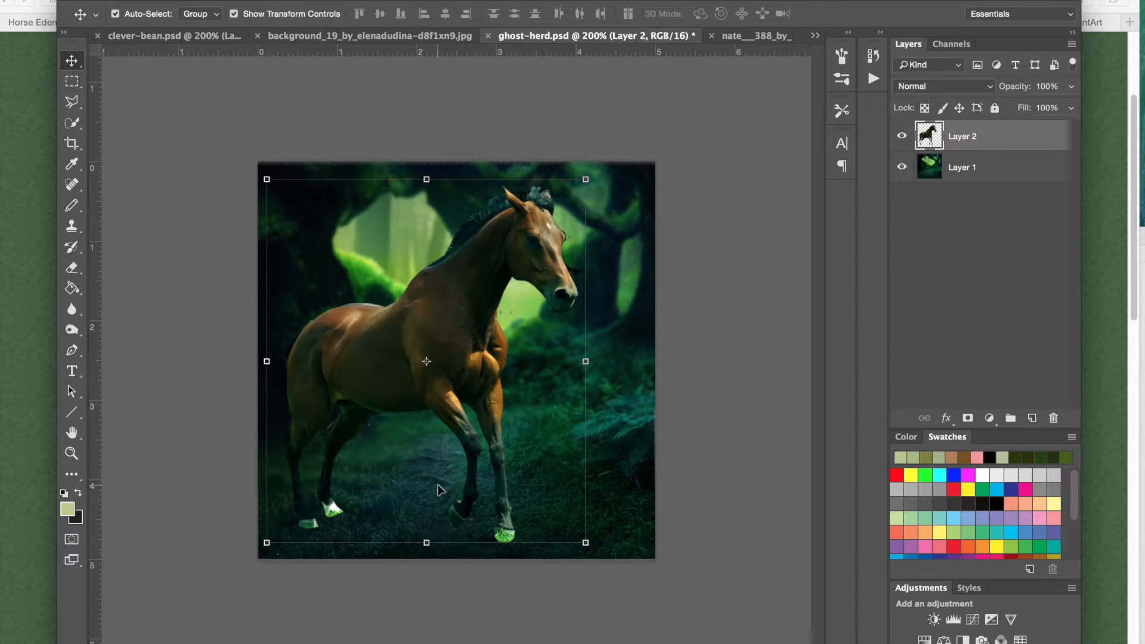
- Nudge the flipped horse to the right within the forest scene, keeping some space between its muzzle and the canvas edge
key(Right)
key(Right)
key(Right)
key(Right)
key(Right)
key(Right)
key(Right)
key(Right)
key(Right)
key(Right)
key(Right)
key(Right)
key(Right)
key(Right)
key(Right)
key(Right)
key(Right)
key(Right)
key(Right)
key(Right)
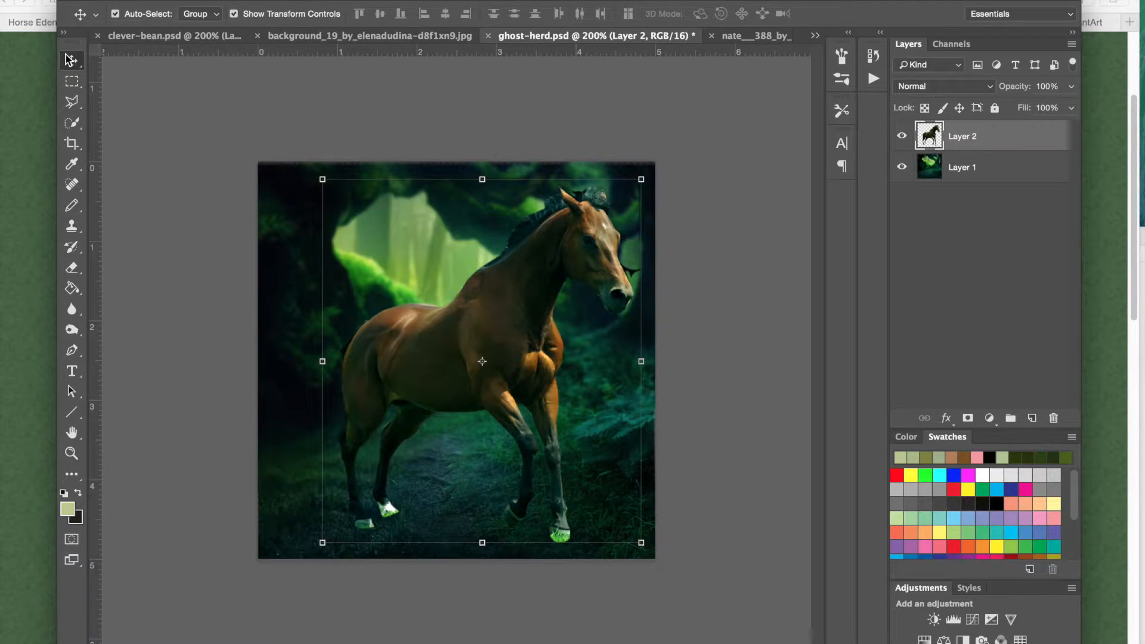
key(Left)
key(Left)
key(Left)
key(Left)
key(Left)
key(Left)
key(Left)
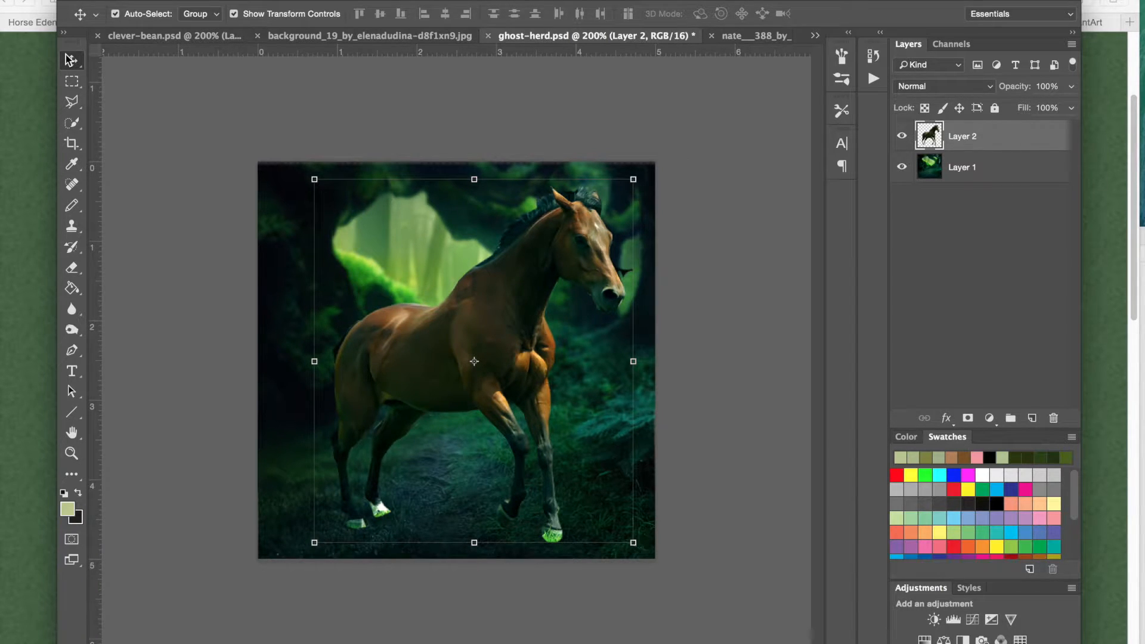
key(Left)
key(Left)
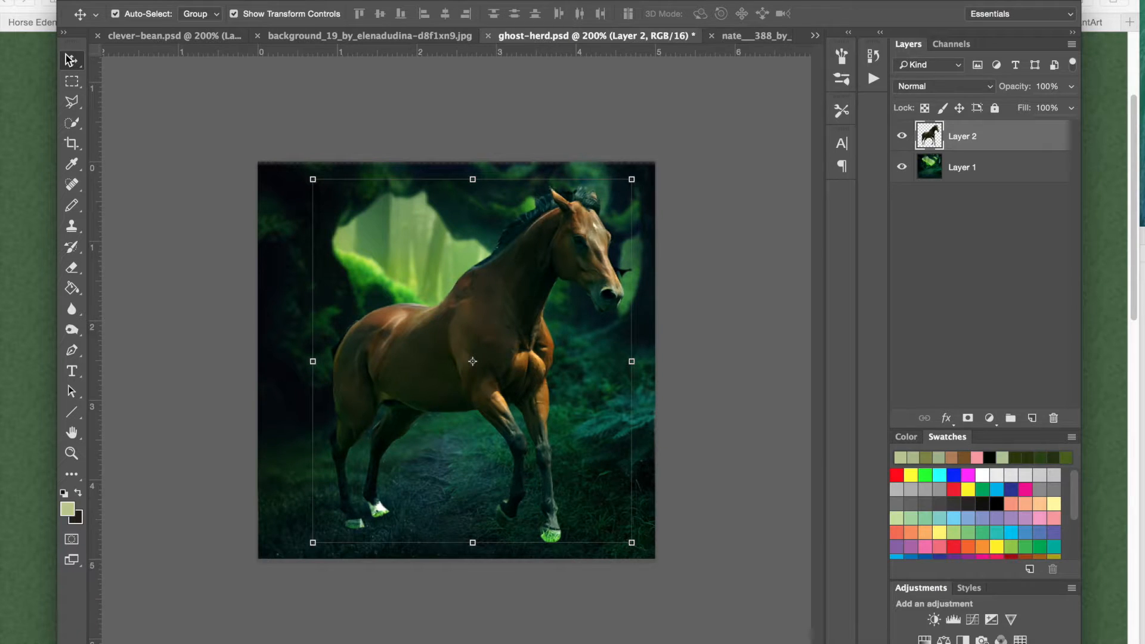
key(Left)
key(Left)
key(Left)
key(Left)
key(Left)
key(Left)
key(Left)
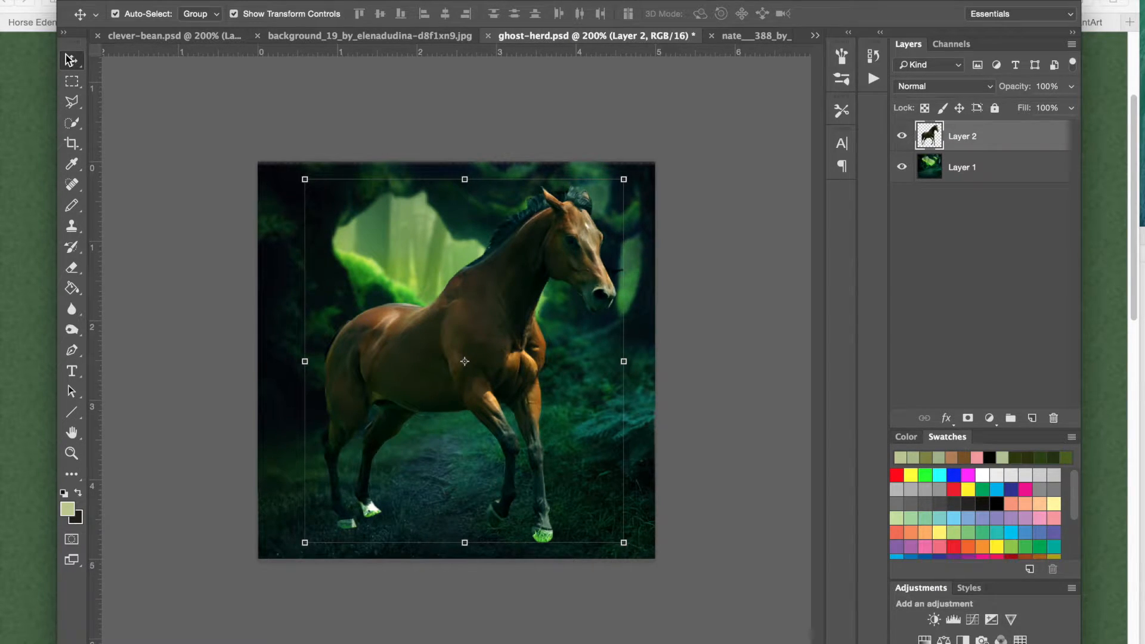
click(179, 164)
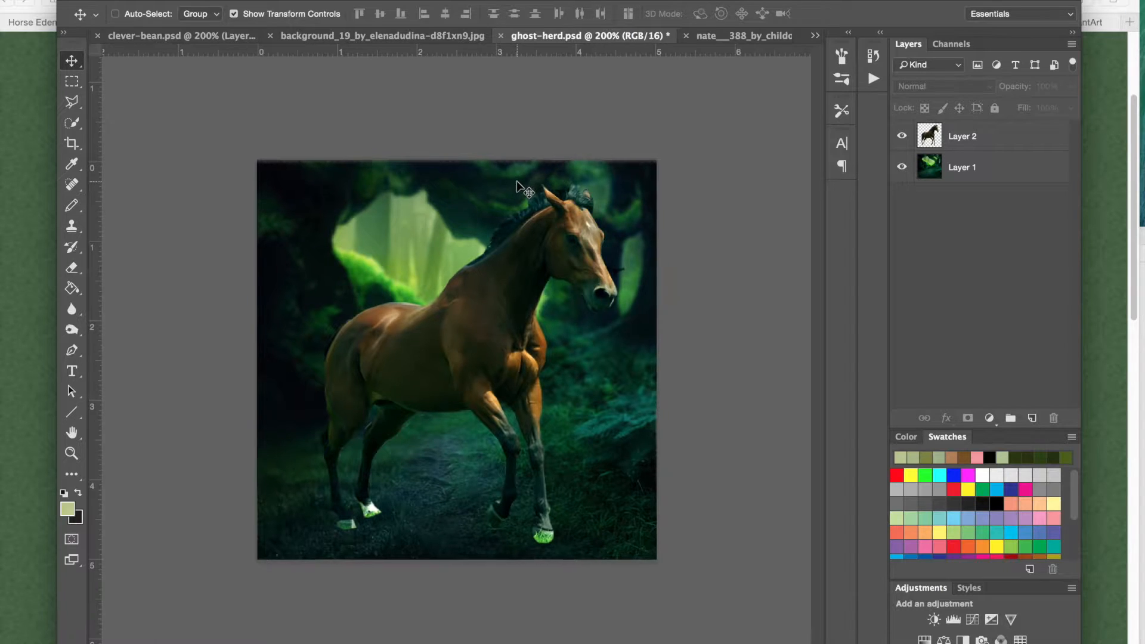
- Erase stray background remnants beside the horse's jaw on Layer 2 with a 9 px Eraser at 100% opacity
key(super+equal)
key(super+equal)
key(super+equal)
key(super+equal)
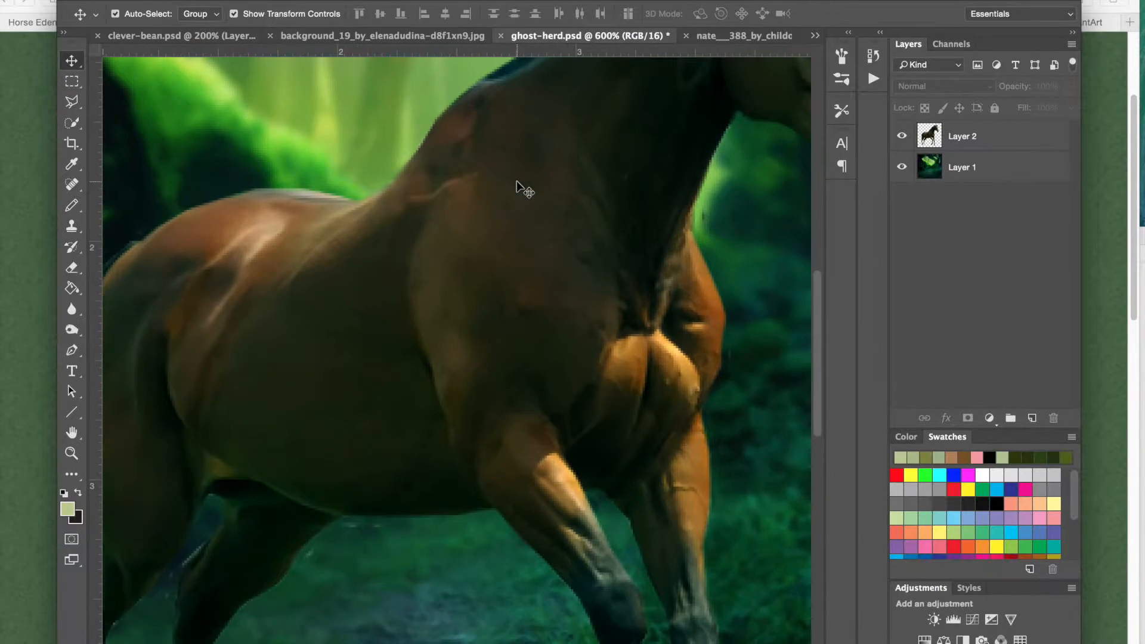
scroll(525, 189, right, 3)
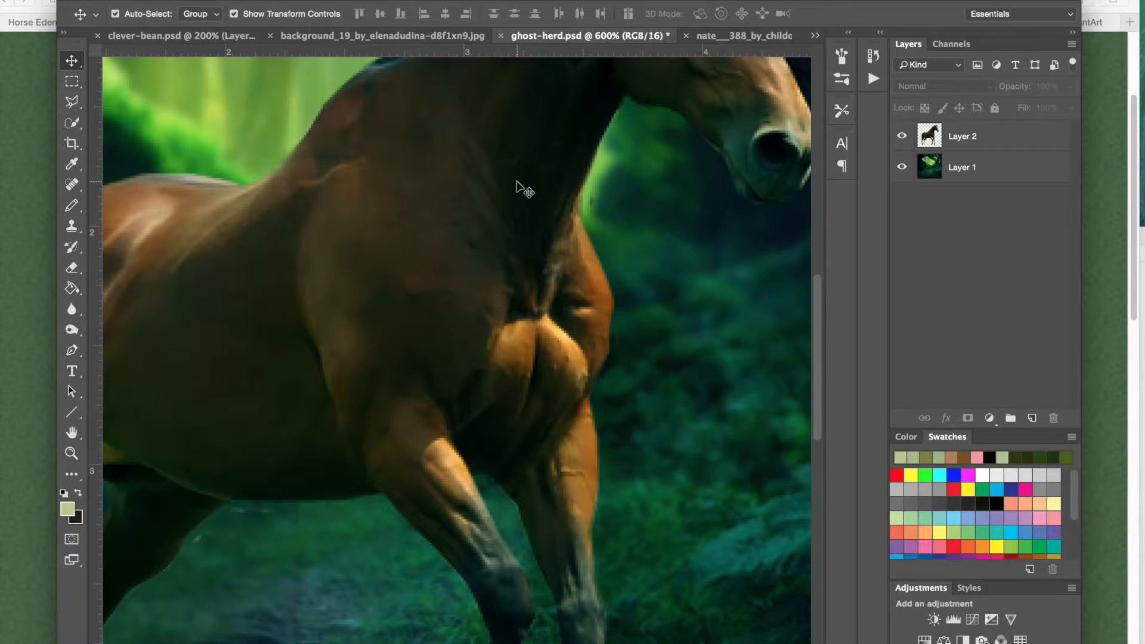
click(71, 268)
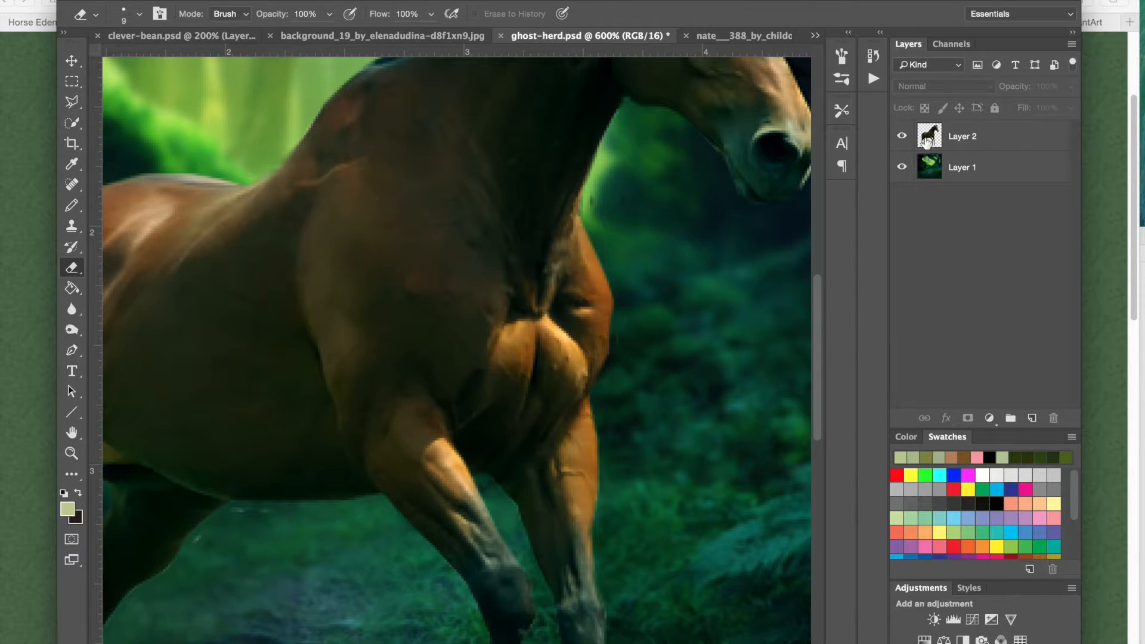
click(926, 142)
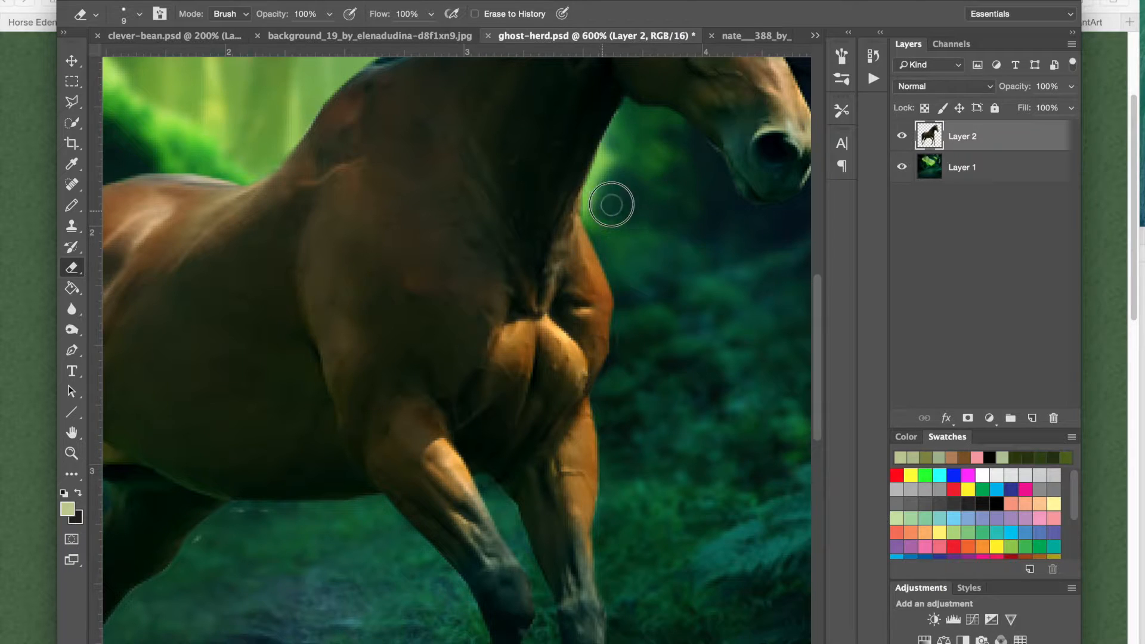
mouse_move(698, 147)
mouse_down()
mouse_move(689, 139)
mouse_move(695, 152)
mouse_up()
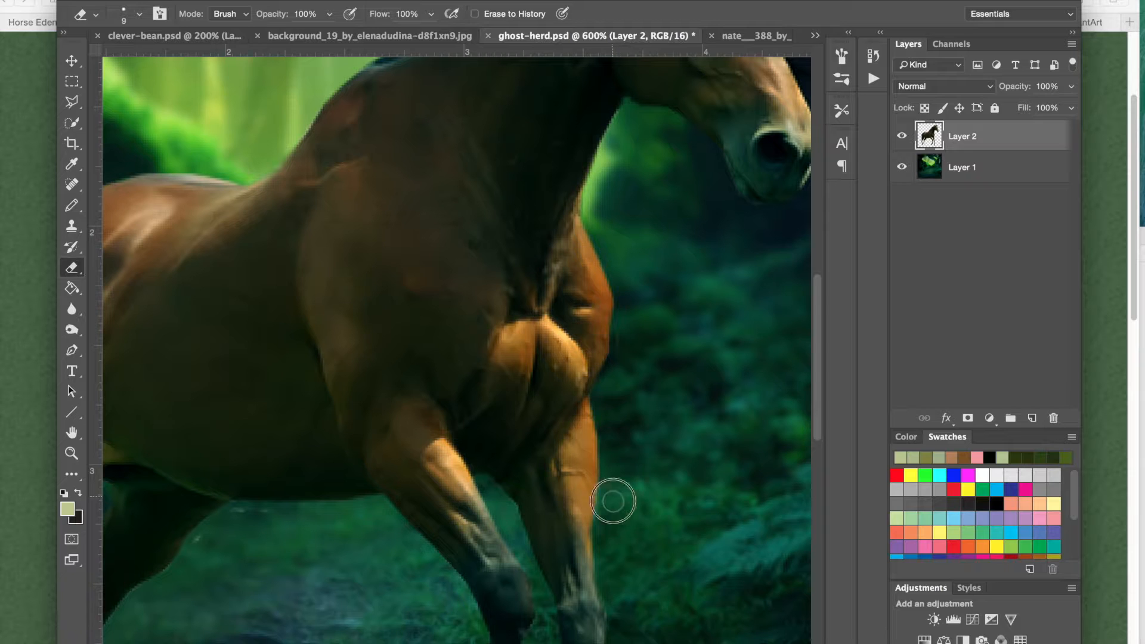
- Erase the leftover light fringe along the edges of the horse's hind legs with the 9 px Eraser
scroll(617, 441, down, 5)
scroll(617, 441, right, 2)
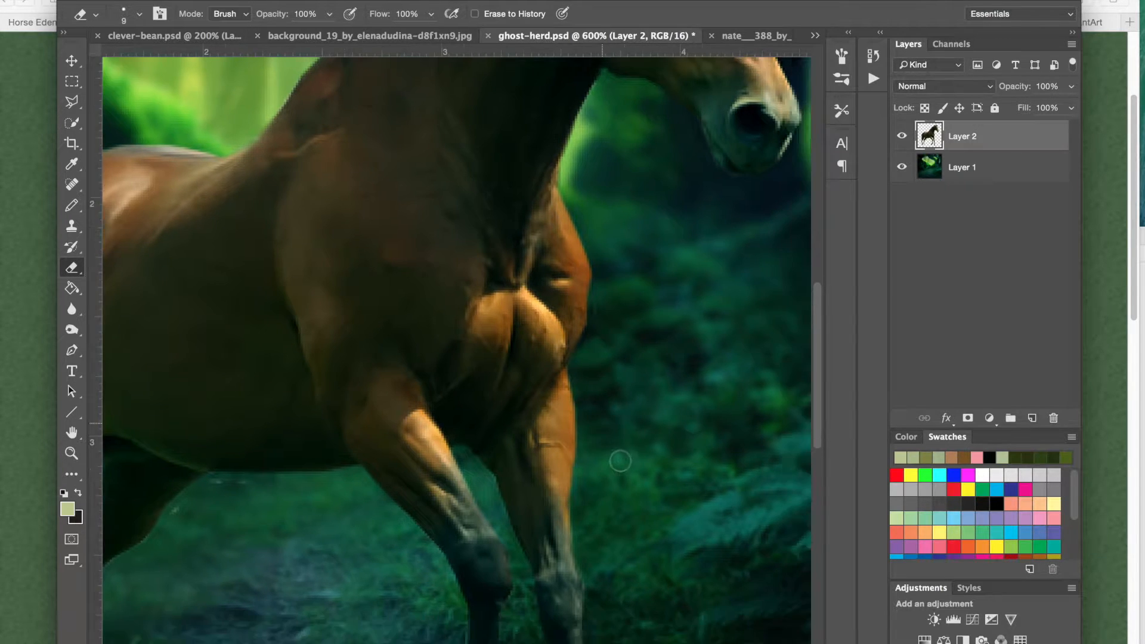
scroll(632, 476, down, 4)
scroll(652, 483, left, 4)
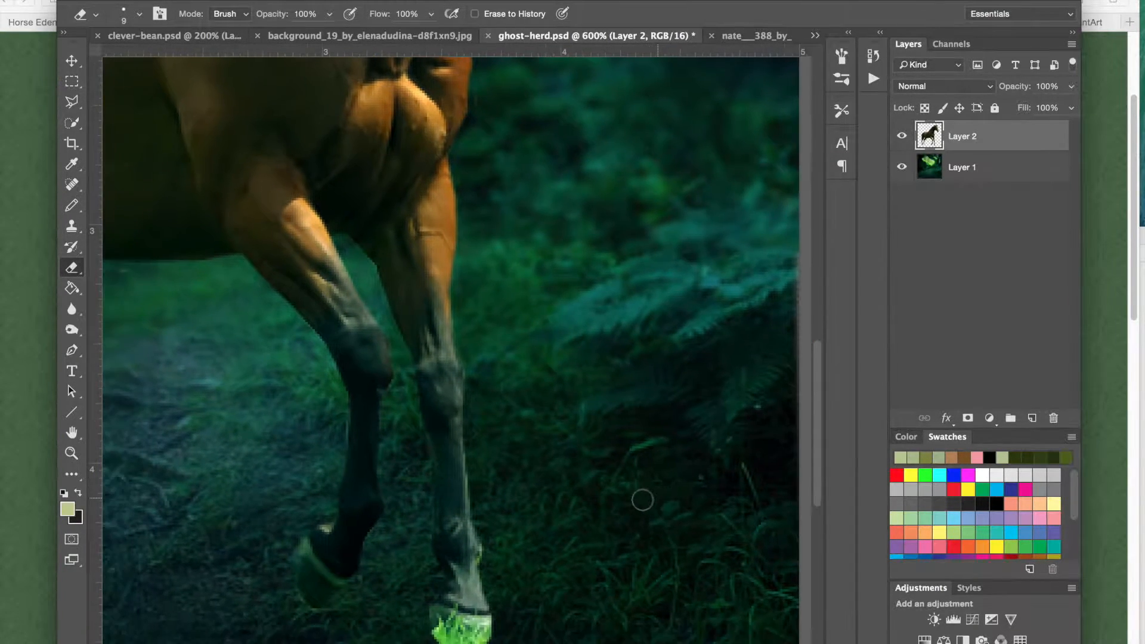
scroll(609, 491, down, 2)
scroll(609, 491, left, 10)
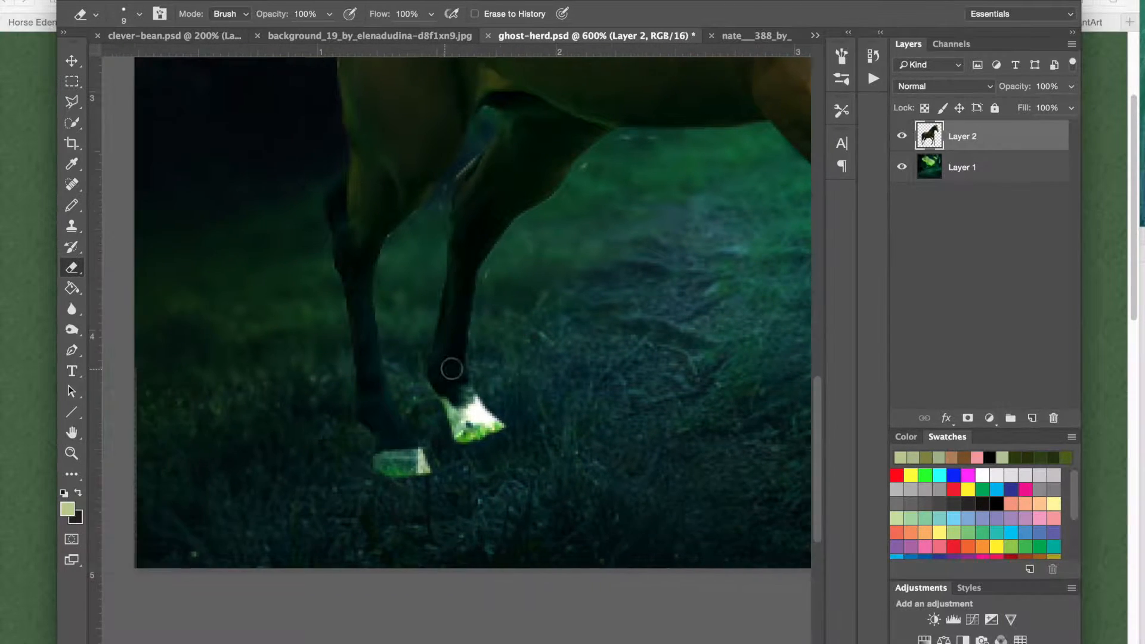
scroll(474, 366, right, 10)
scroll(475, 367, up, 2)
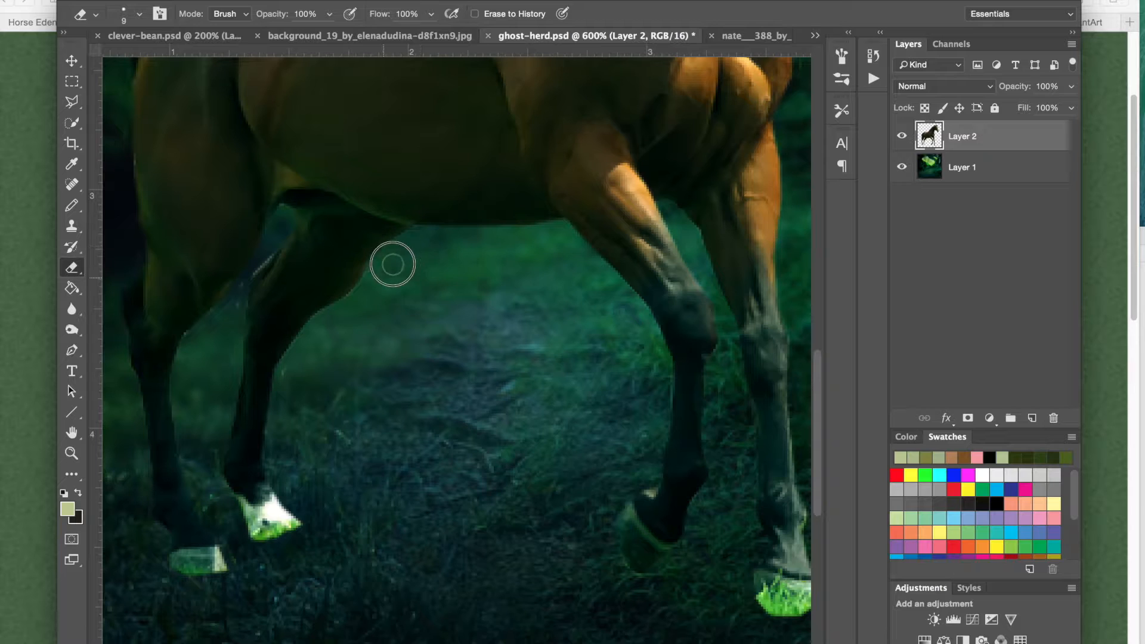
mouse_move(349, 313)
mouse_down()
mouse_move(286, 403)
mouse_move(287, 436)
mouse_move(277, 431)
mouse_up()
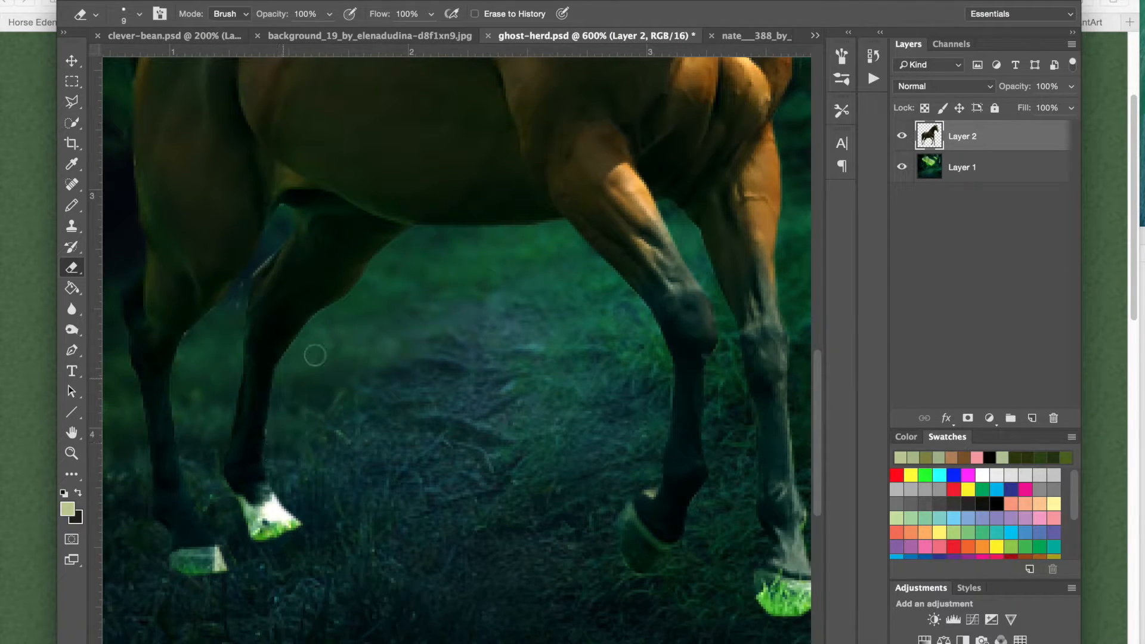
mouse_move(236, 308)
mouse_down()
mouse_move(194, 338)
mouse_move(189, 358)
mouse_move(212, 498)
mouse_move(233, 549)
mouse_up()
- Reduce the Eraser to 4 px and clean the narrow gap between the horse's hind legs
key(bracketleft)
key(bracketleft)
key(bracketleft)
key(bracketleft)
key(bracketleft)
click(239, 286)
drag(240, 286, 245, 298)
scroll(299, 292, left, 3)
scroll(299, 292, up, 1)
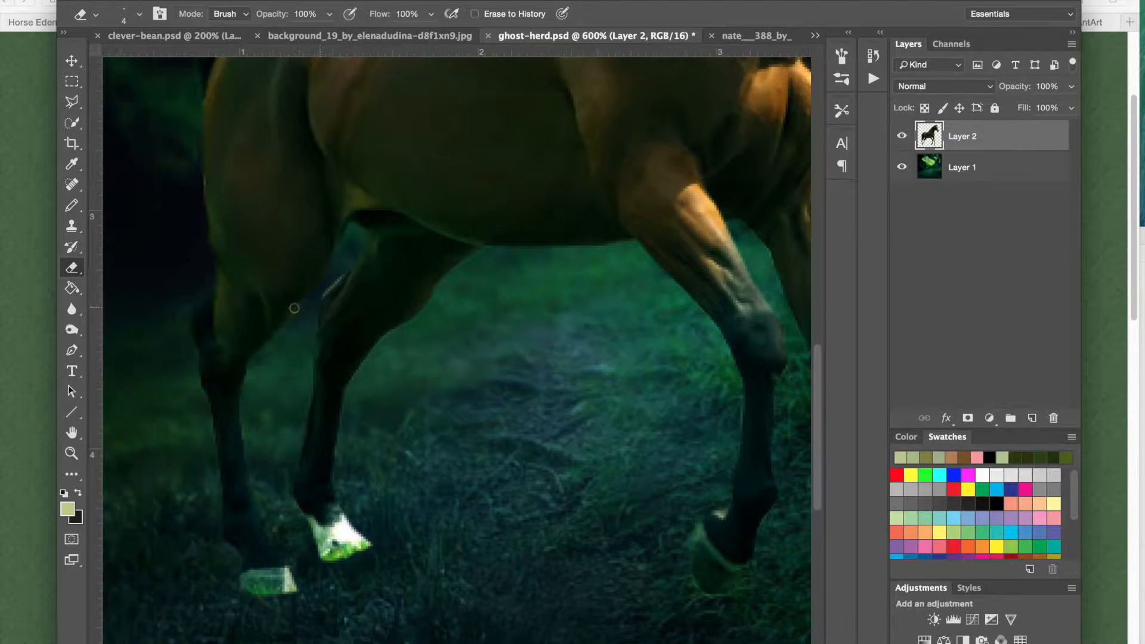
scroll(294, 308, left, 3)
scroll(294, 308, up, 1)
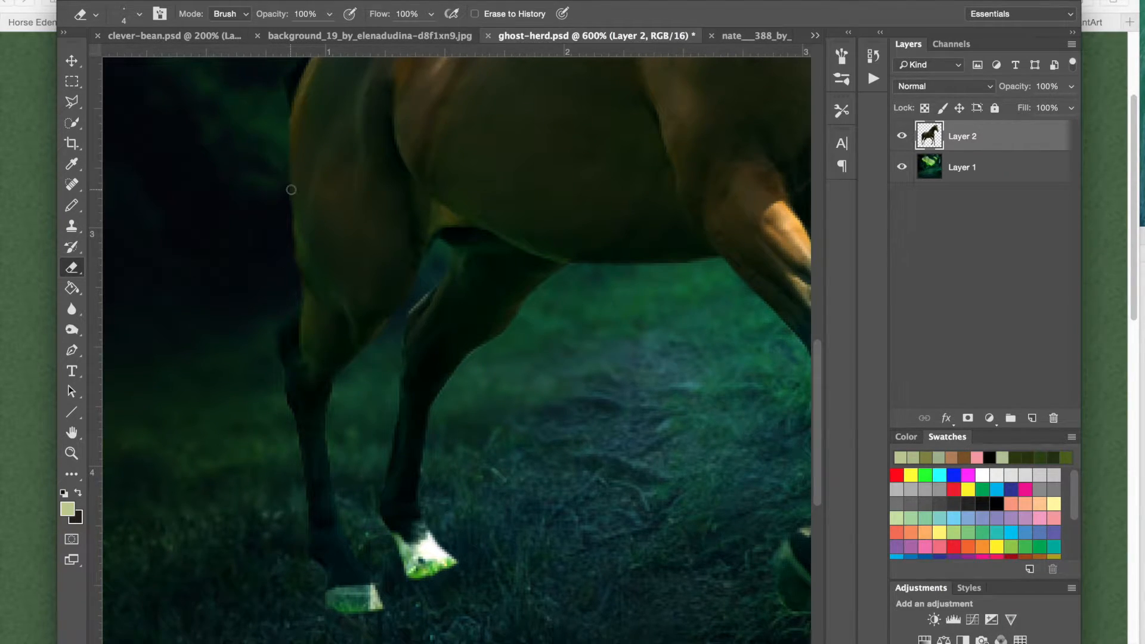
- Erase the leftover bits along the front of the neck and under the jaw, and the dark strand in front of the nose
scroll(291, 190, up, 8)
scroll(291, 190, left, 10)
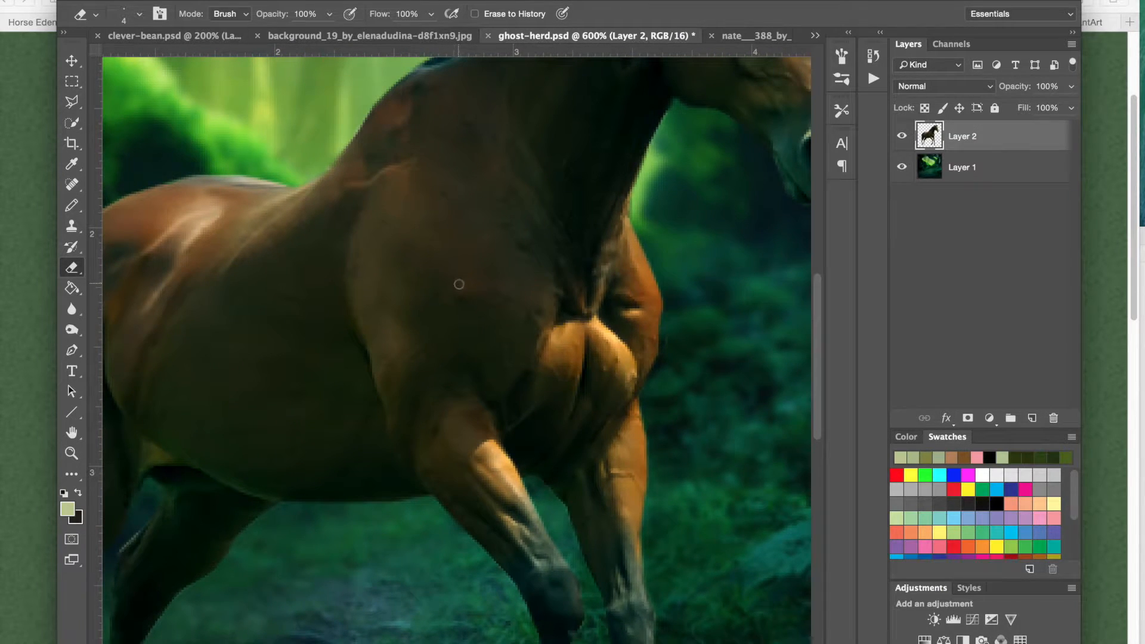
drag(635, 205, 643, 177)
scroll(672, 352, right, 6)
scroll(672, 352, up, 1)
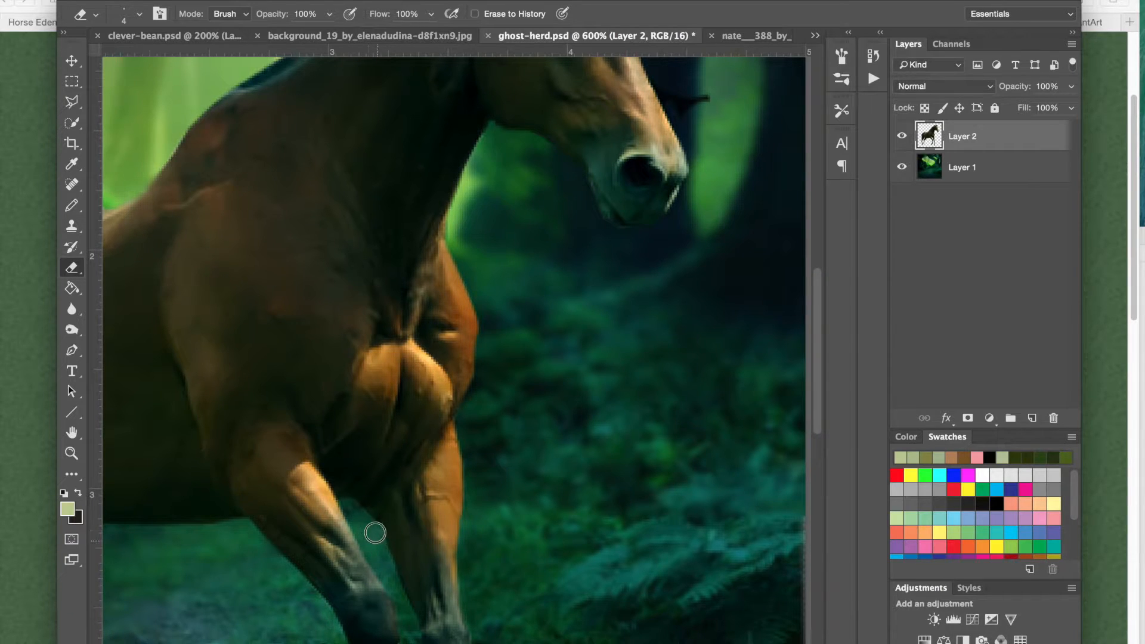
mouse_move(661, 93)
mouse_down()
mouse_move(687, 93)
mouse_move(690, 128)
mouse_move(711, 106)
mouse_up()
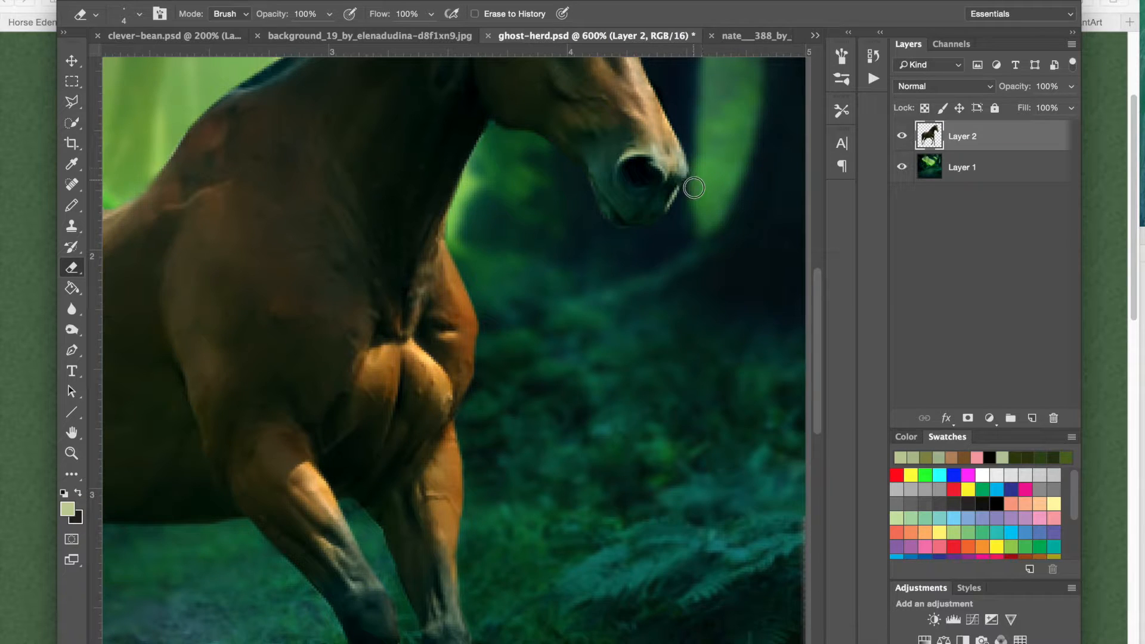
scroll(696, 193, up, 3)
scroll(698, 197, up, 1)
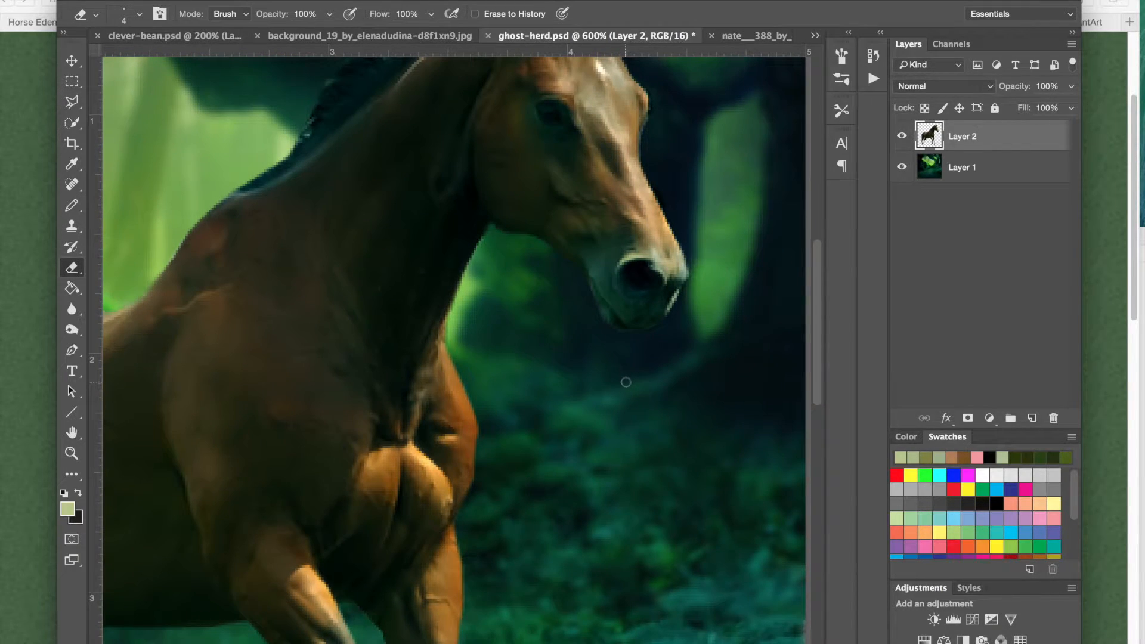
drag(496, 235, 509, 236)
- Erase the fringe along the horse's forehead, face and ears, and save the document
scroll(543, 243, up, 5)
drag(655, 237, 642, 280)
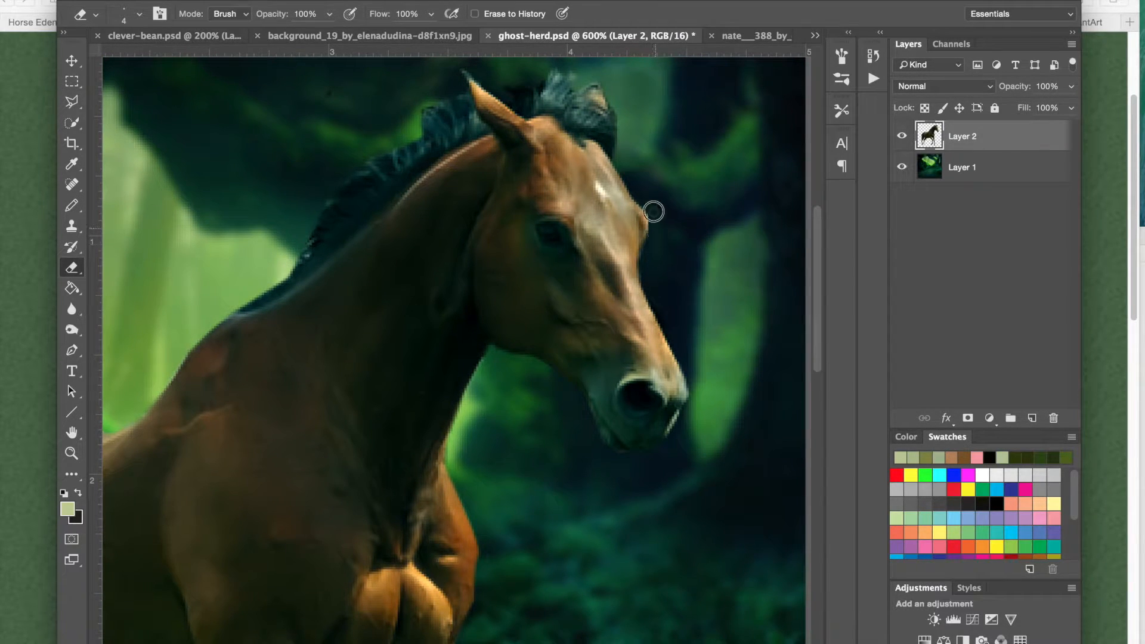
drag(659, 224, 644, 197)
mouse_move(625, 103)
mouse_down()
mouse_move(609, 98)
mouse_move(599, 72)
mouse_up()
scroll(688, 417, down, 4)
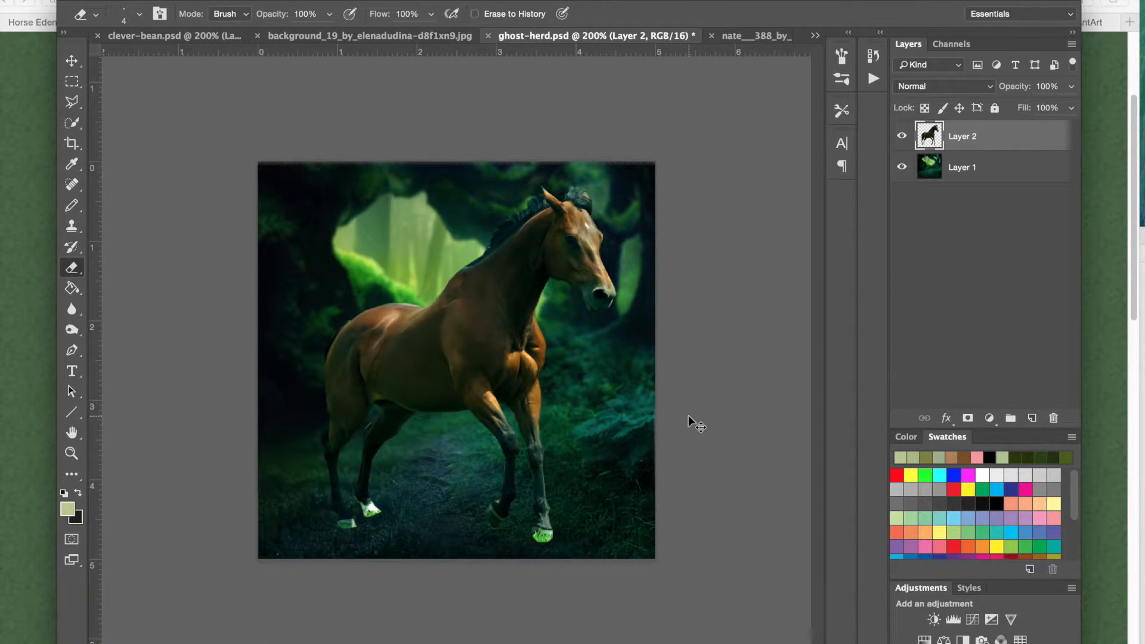
scroll(689, 417, up, 1)
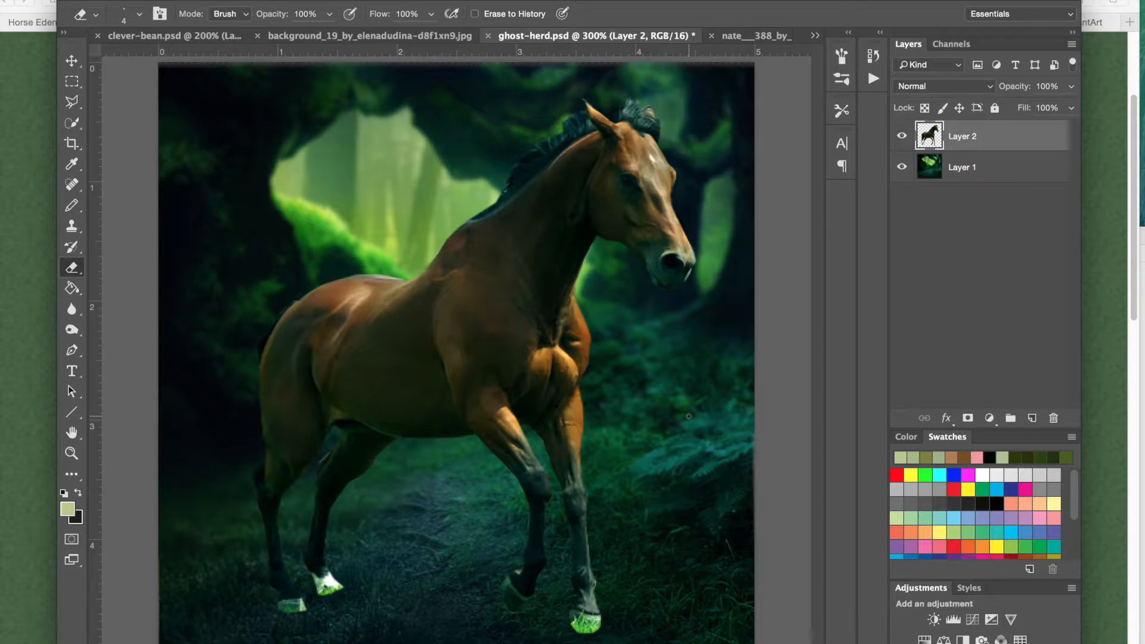
key(super+s)
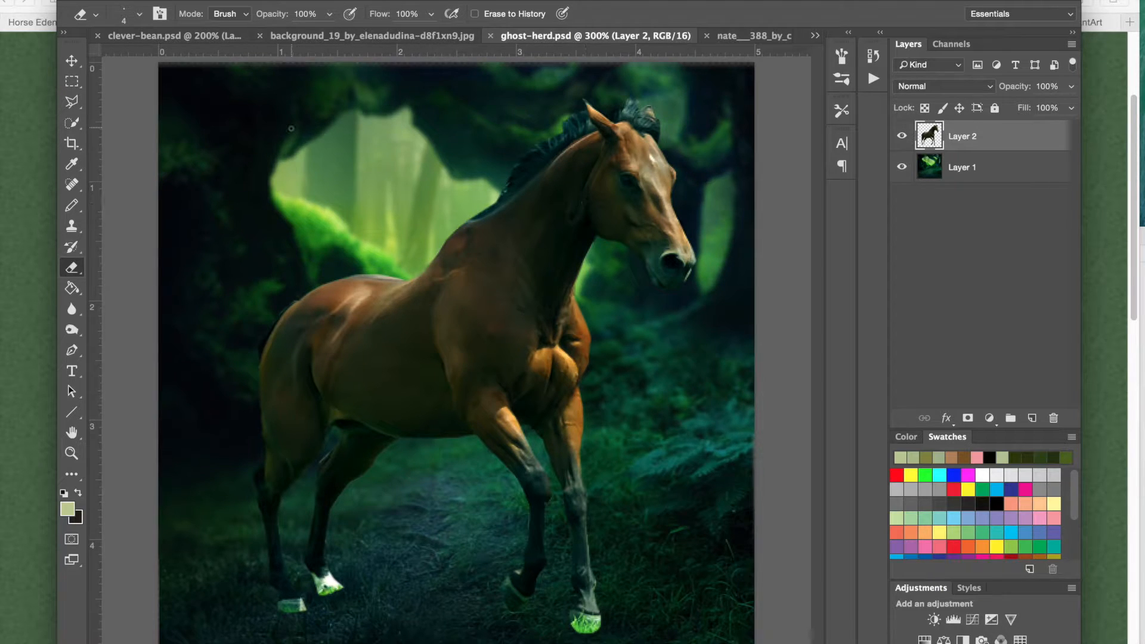
- Fade the hind and front hooves into the grass on Layer 2 with a soft round 35 px Eraser
drag(322, 1, 416, 0)
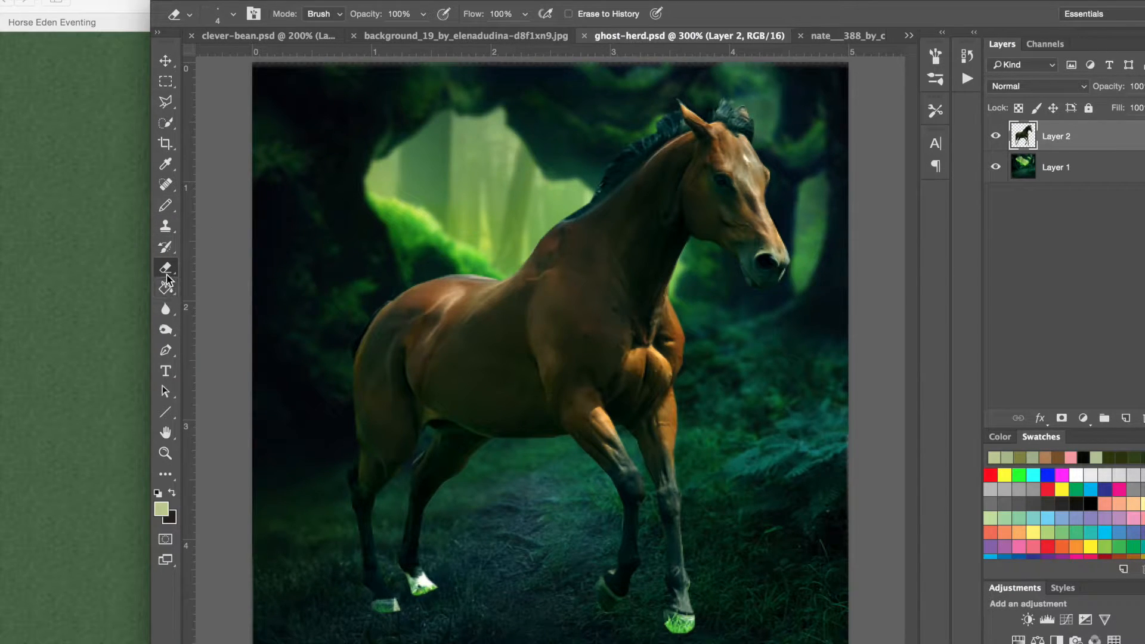
click(233, 13)
click(285, 168)
click(232, 15)
key(bracketright)
key(bracketright)
key(bracketright)
key(bracketright)
key(bracketright)
key(bracketright)
key(bracketright)
key(bracketright)
click(427, 602)
mouse_move(437, 598)
mouse_down()
mouse_move(416, 612)
mouse_move(378, 609)
mouse_move(409, 620)
mouse_up()
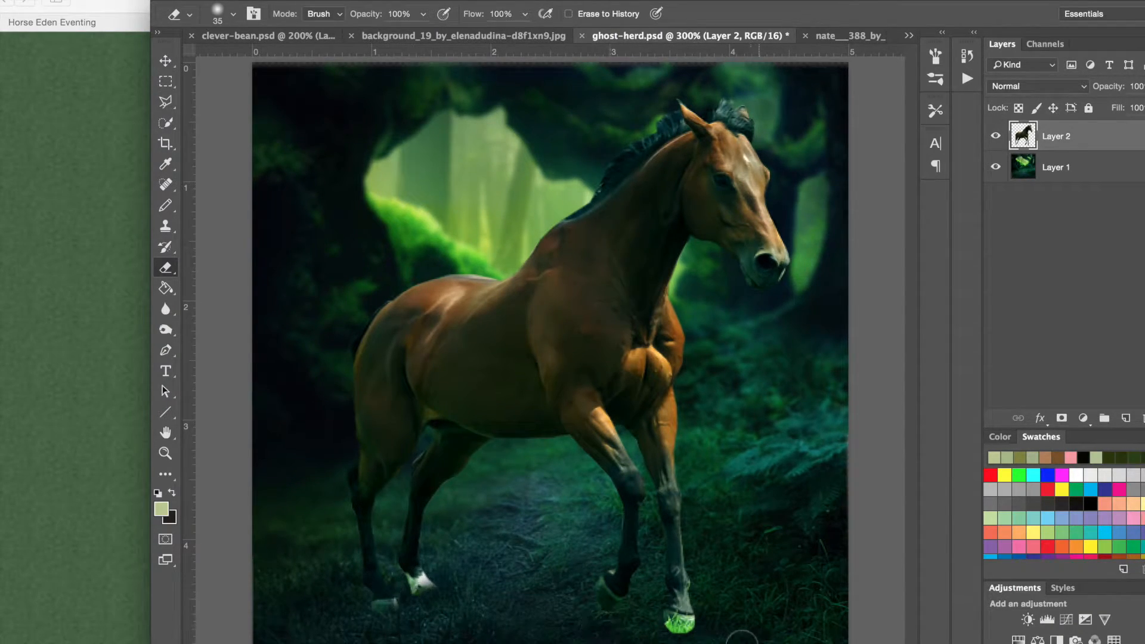
drag(676, 629, 656, 623)
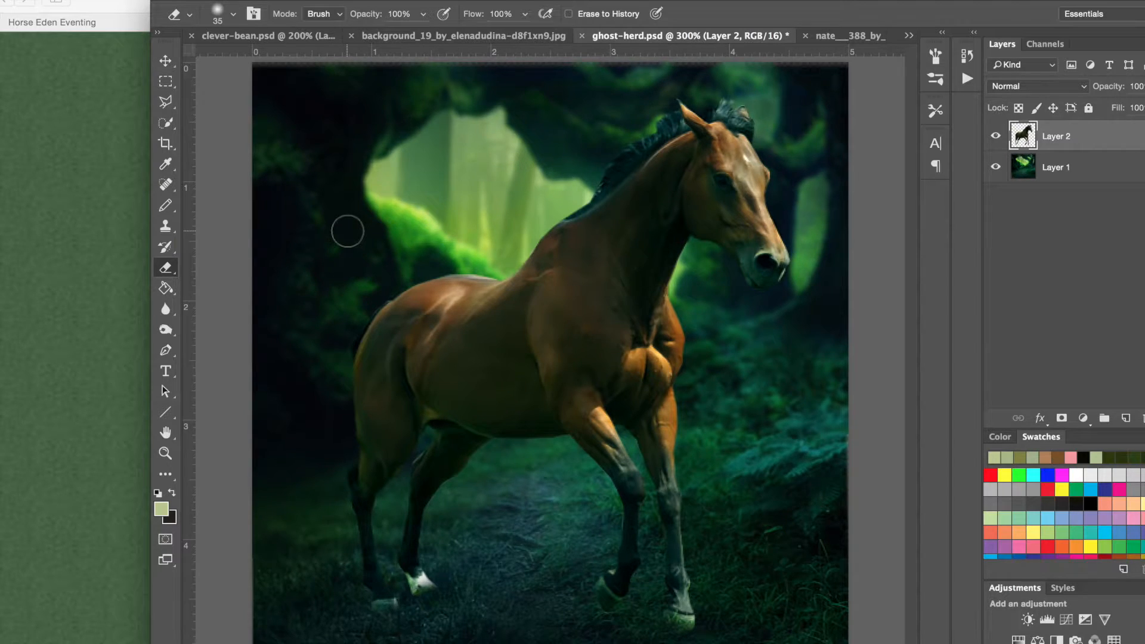
- Bring up the Ghost Herd PEP horse page in the browser and arrange it beside the Photoshop window as a reference
click(69, 145)
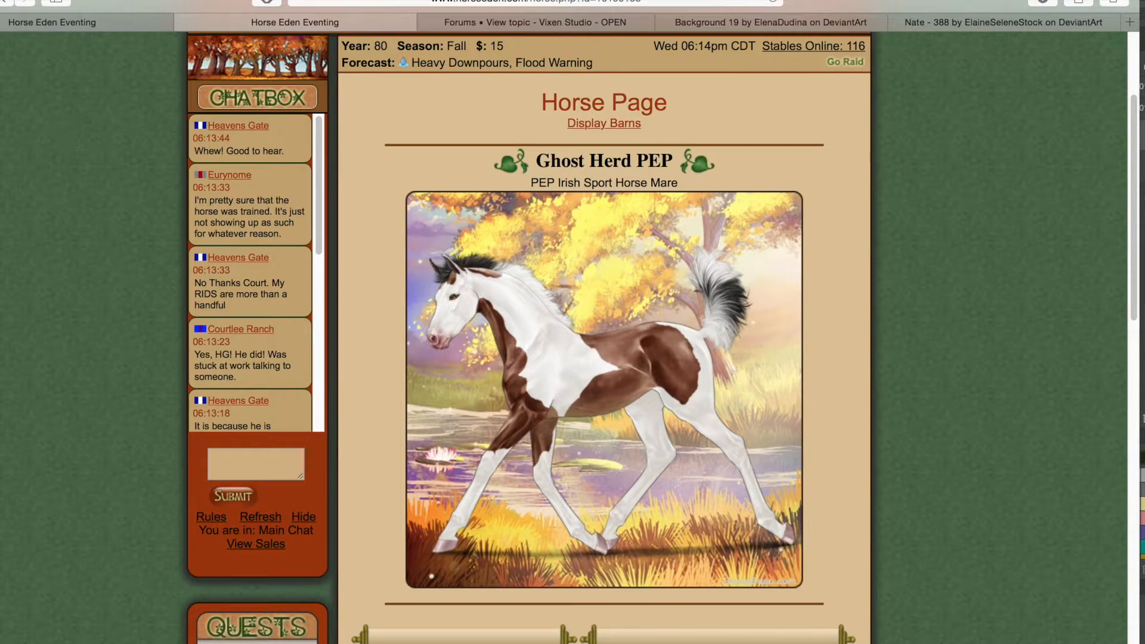
drag(1018, 3, 854, 5)
click(991, 5)
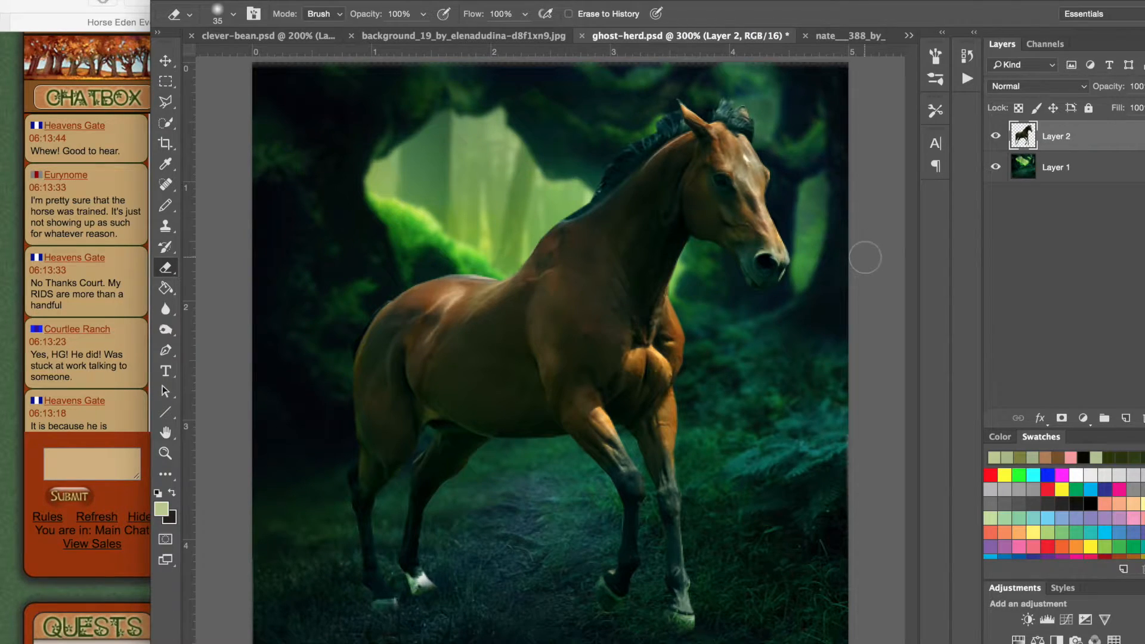
click(165, 60)
drag(279, 1, 333, 0)
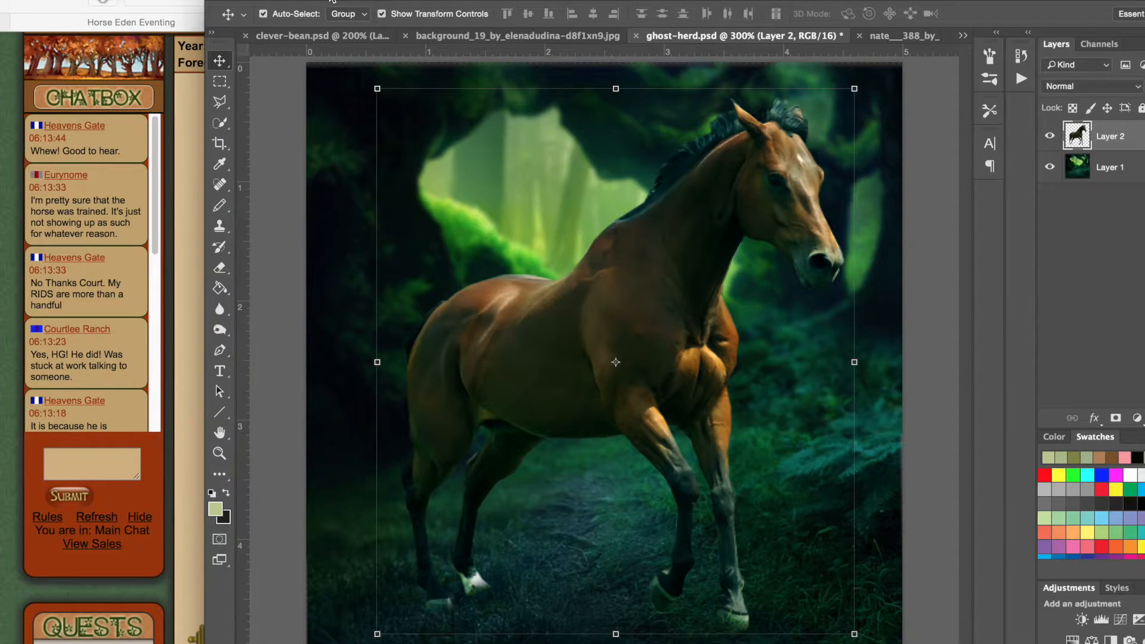
mouse_move(496, 0)
mouse_down()
mouse_move(651, 0)
mouse_move(484, 1)
mouse_up()
click(263, 133)
click(714, 1)
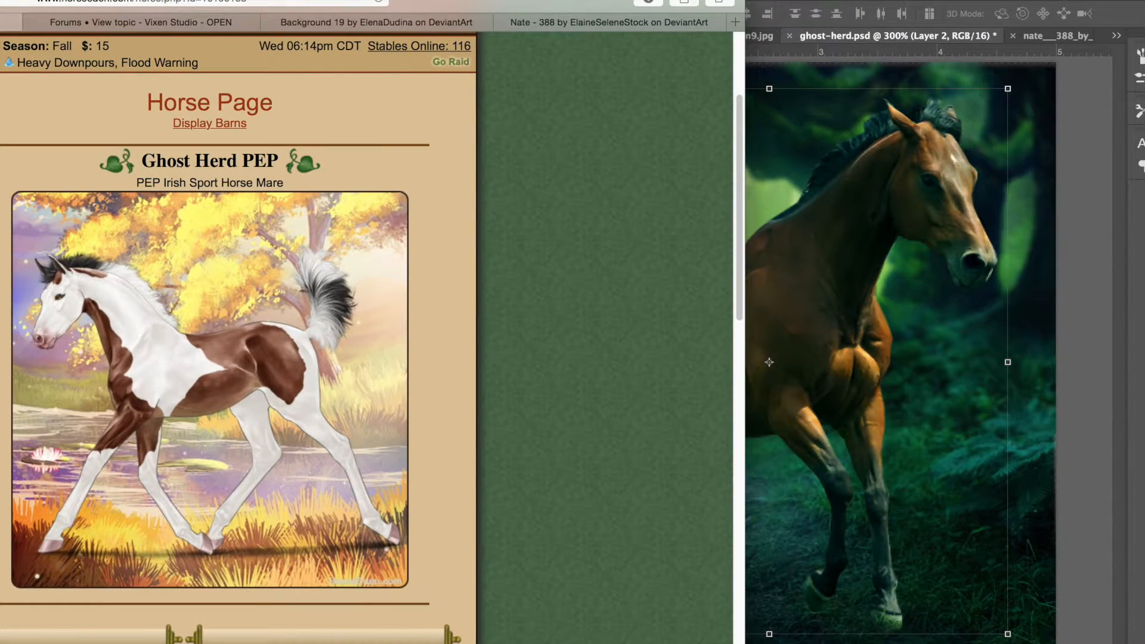
click(820, 55)
drag(1006, 1, 918, 1)
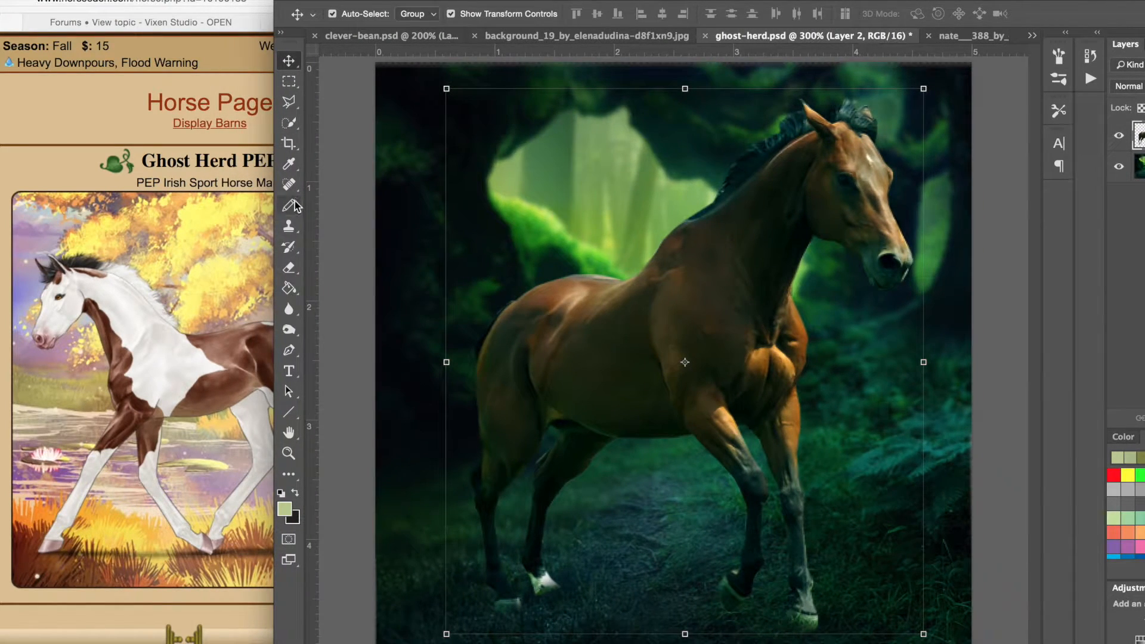
- Compare the Ghost Herd PEP foal's coat markings on the reference page with the bay horse in the composite
click(289, 206)
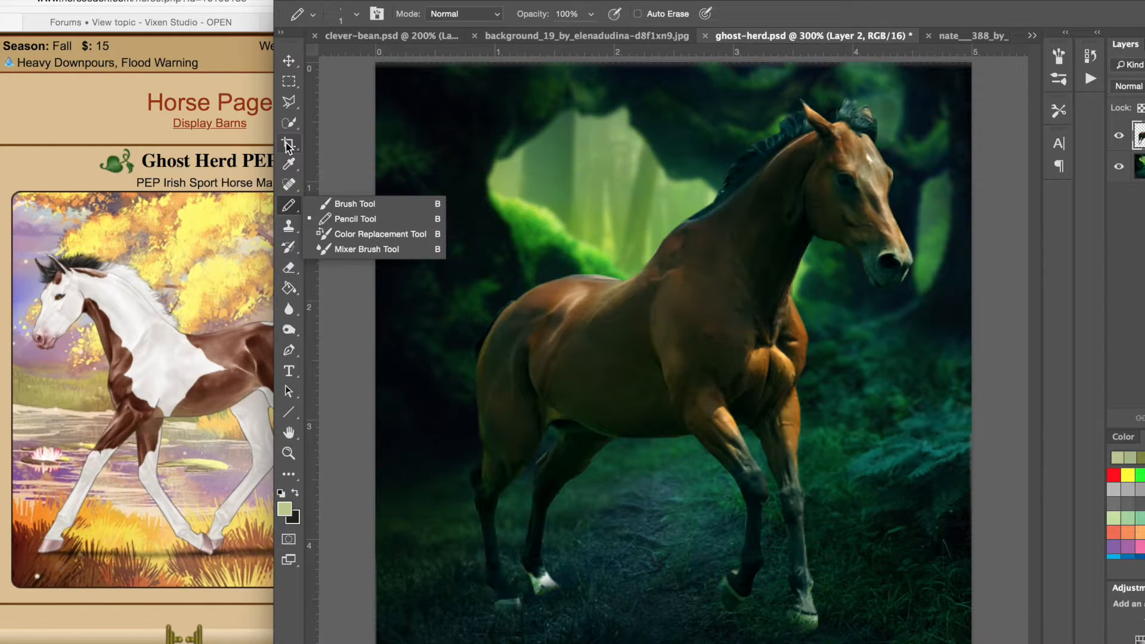
mouse_move(923, 5)
mouse_down()
mouse_move(789, 3)
mouse_move(802, 1)
mouse_up()
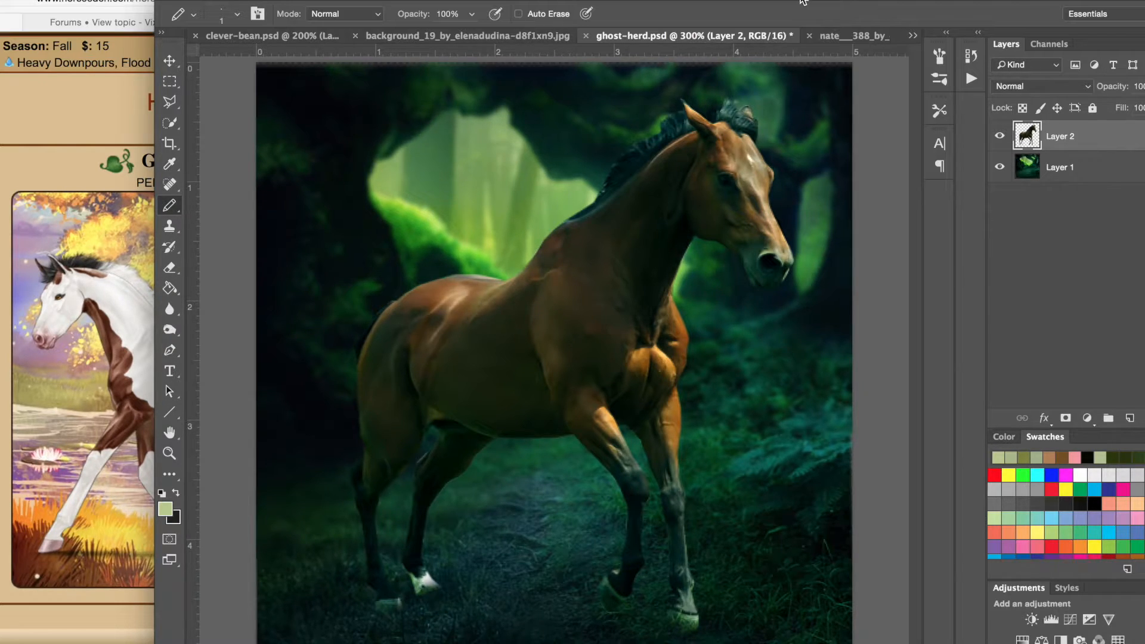
drag(802, 1, 852, 1)
click(113, 324)
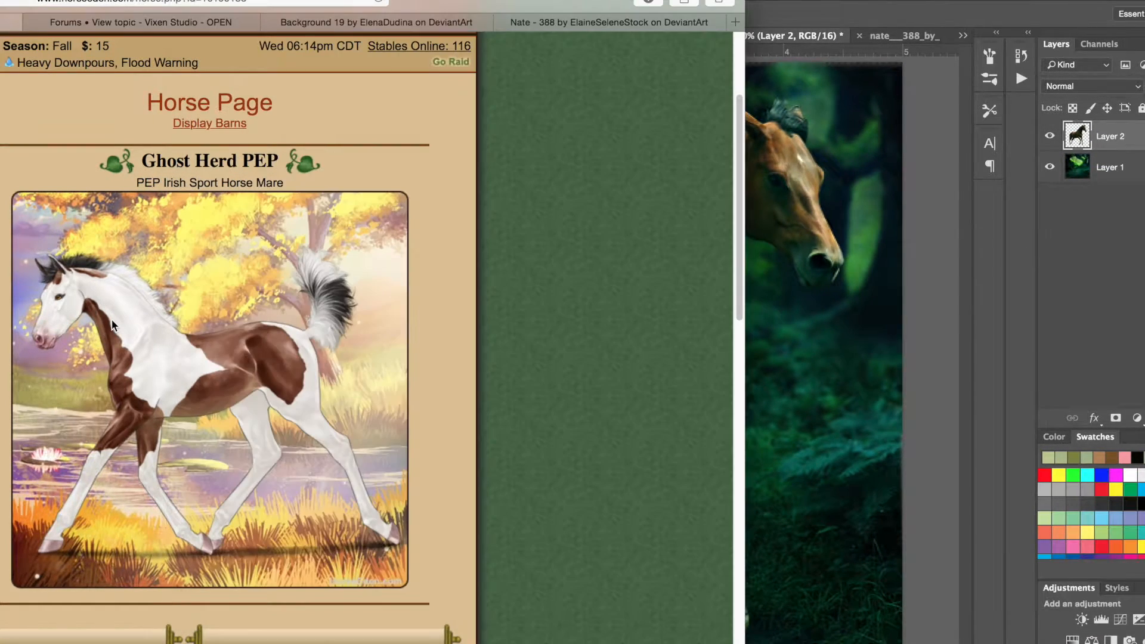
click(807, 9)
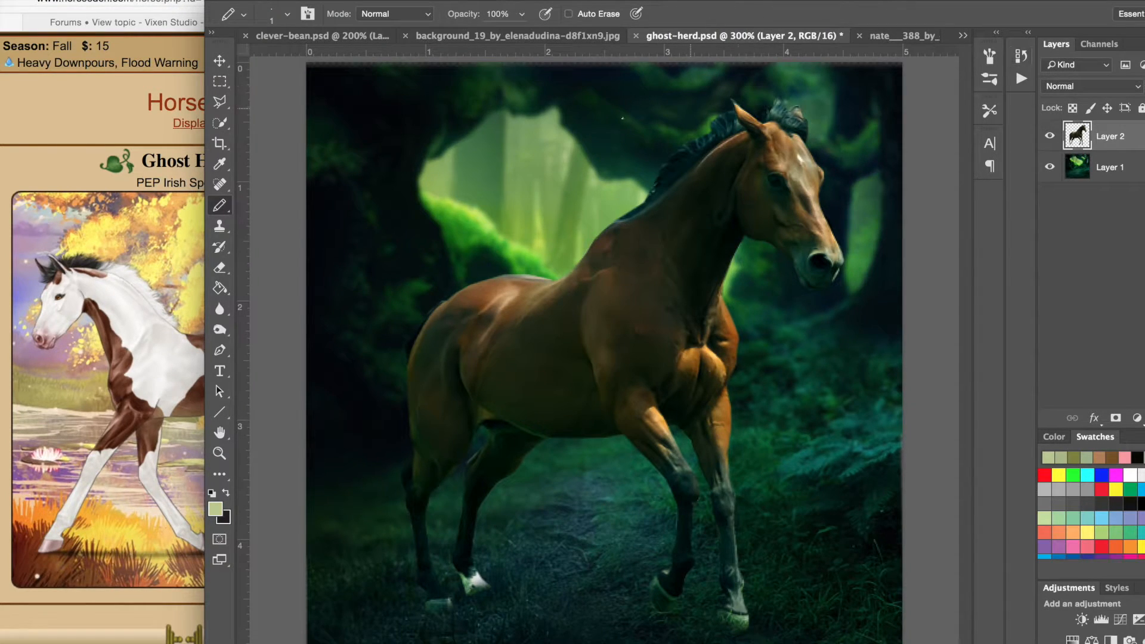
- Try to flip the horse on Layer 2 horizontally with the whole canvas selected
drag(375, 2, 454, 2)
click(298, 60)
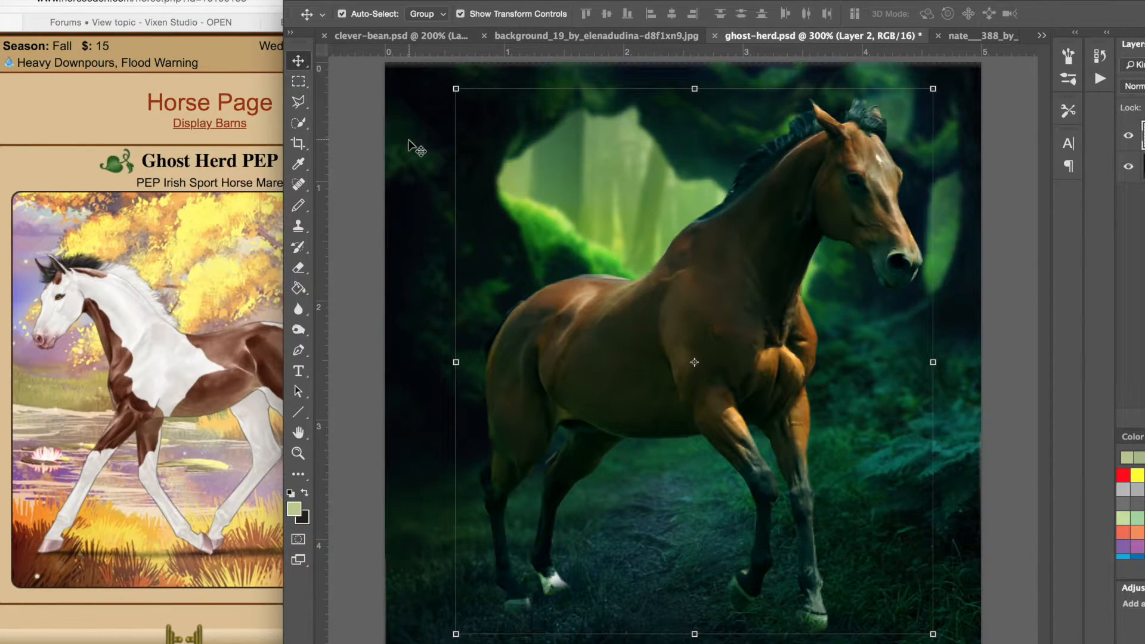
key(super+a)
click(180, 0)
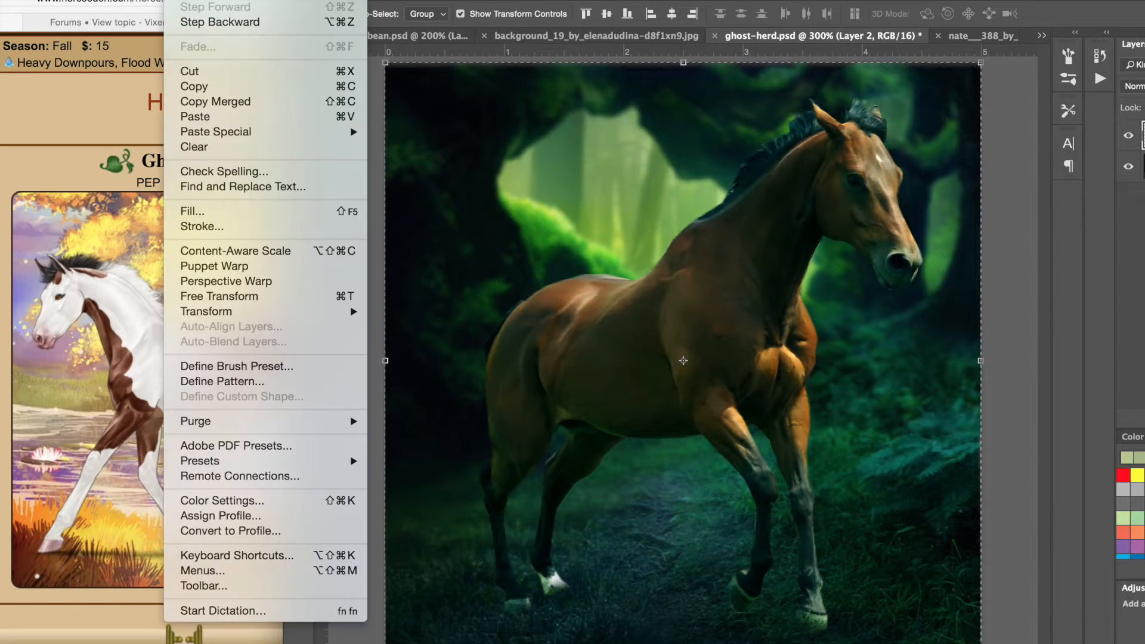
mouse_move(280, 311)
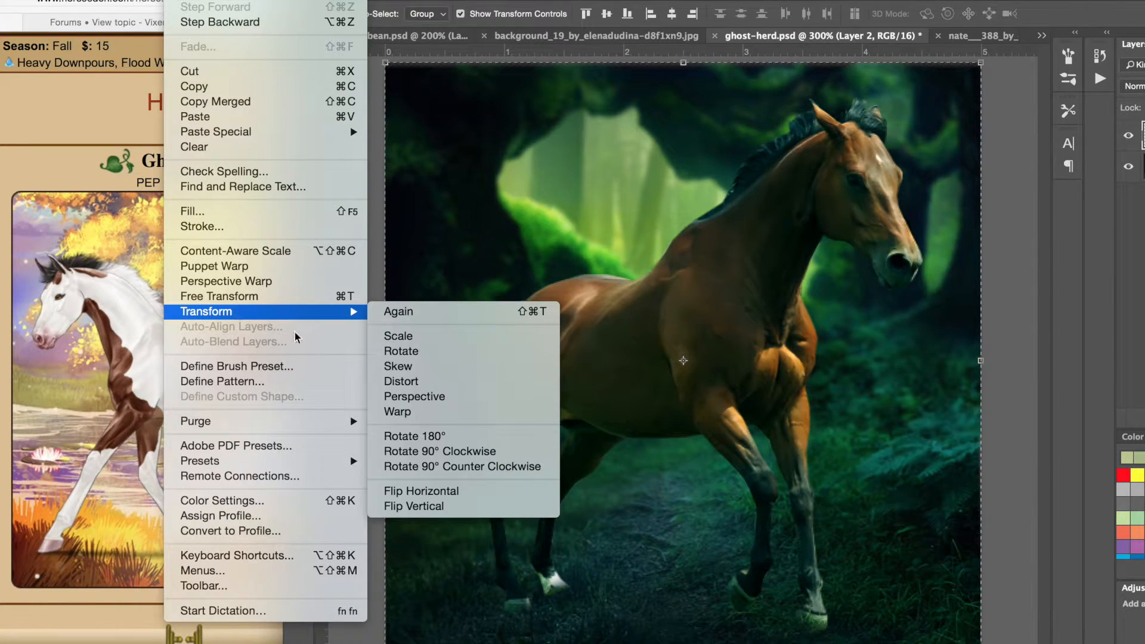
click(428, 493)
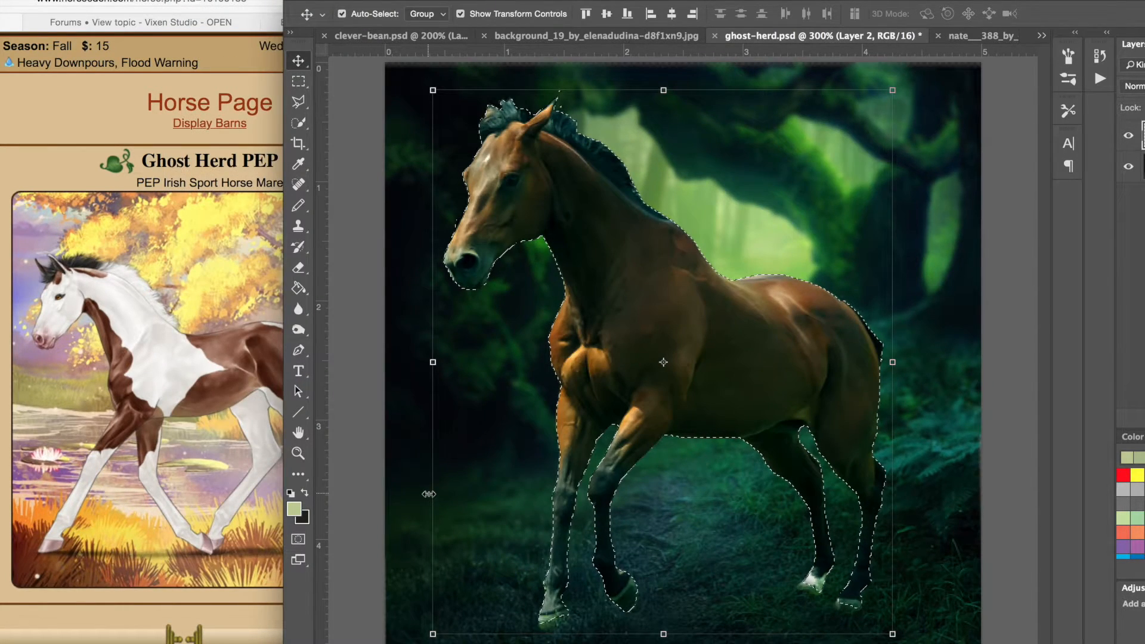
key(super+z)
key(super+d)
key(super+a)
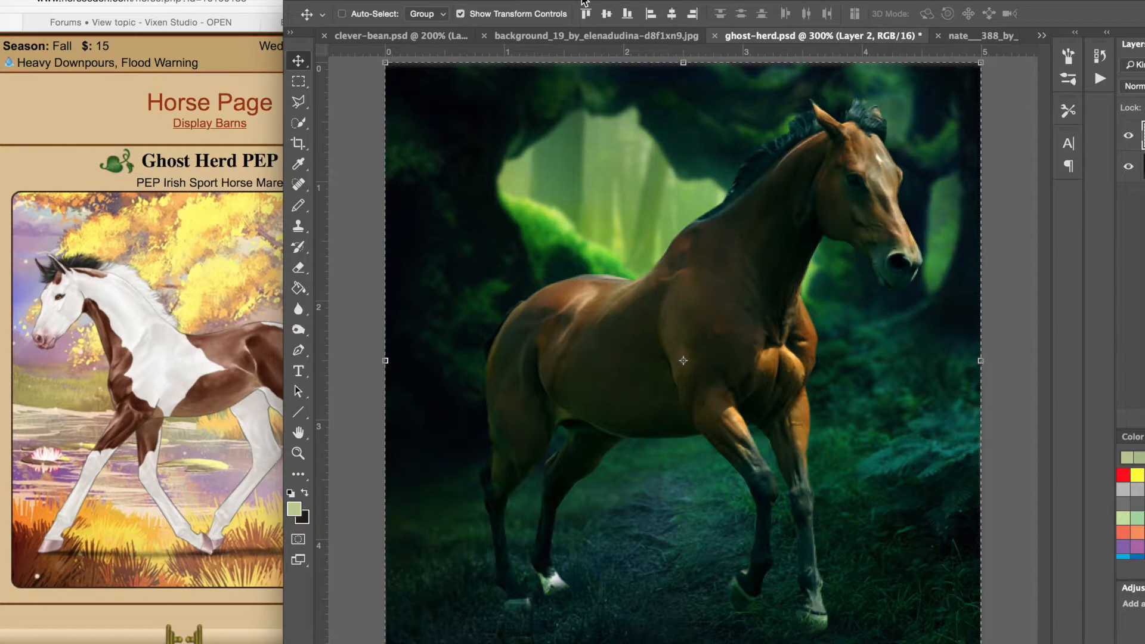
- Clear the canvas selection, hide Layer 2 and make Layer 1 the active layer
key(super)
click(996, 104)
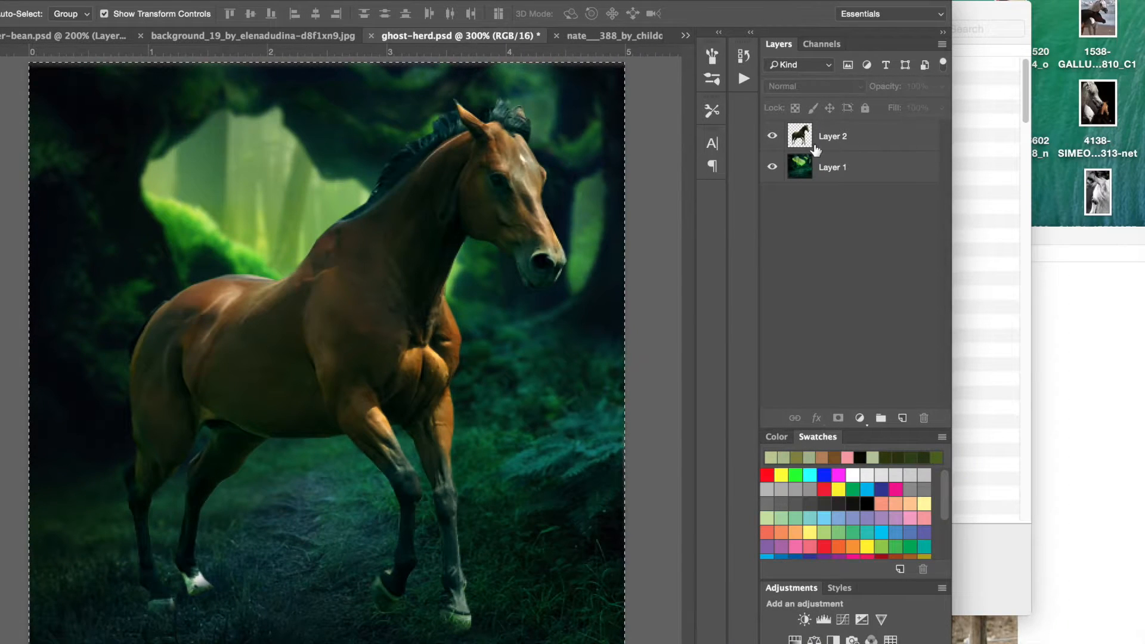
click(1128, 135)
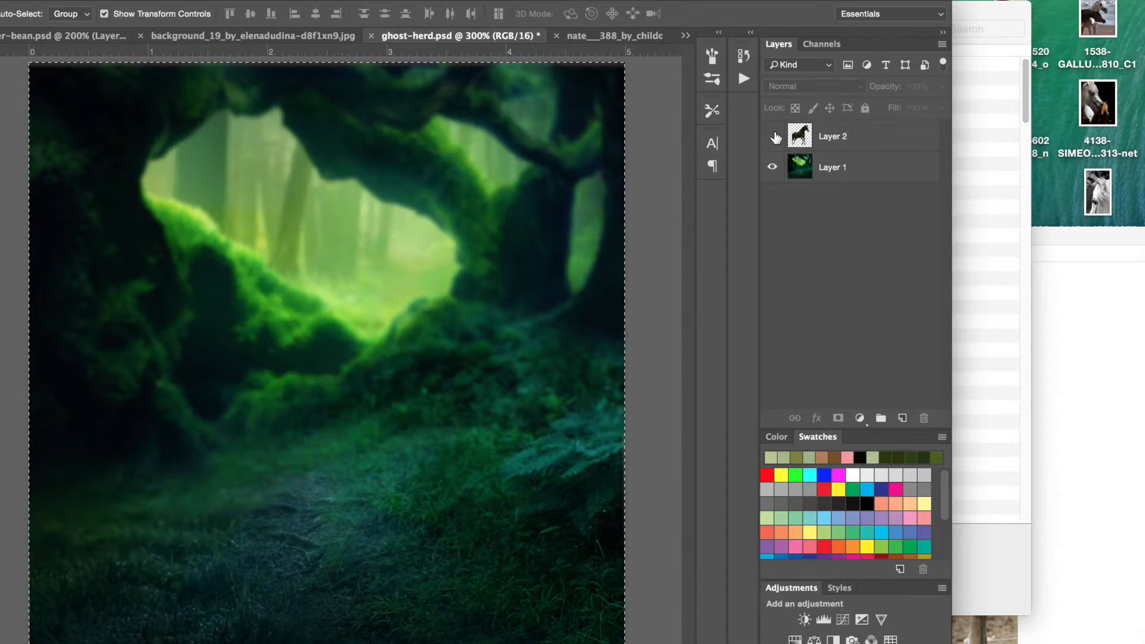
click(832, 168)
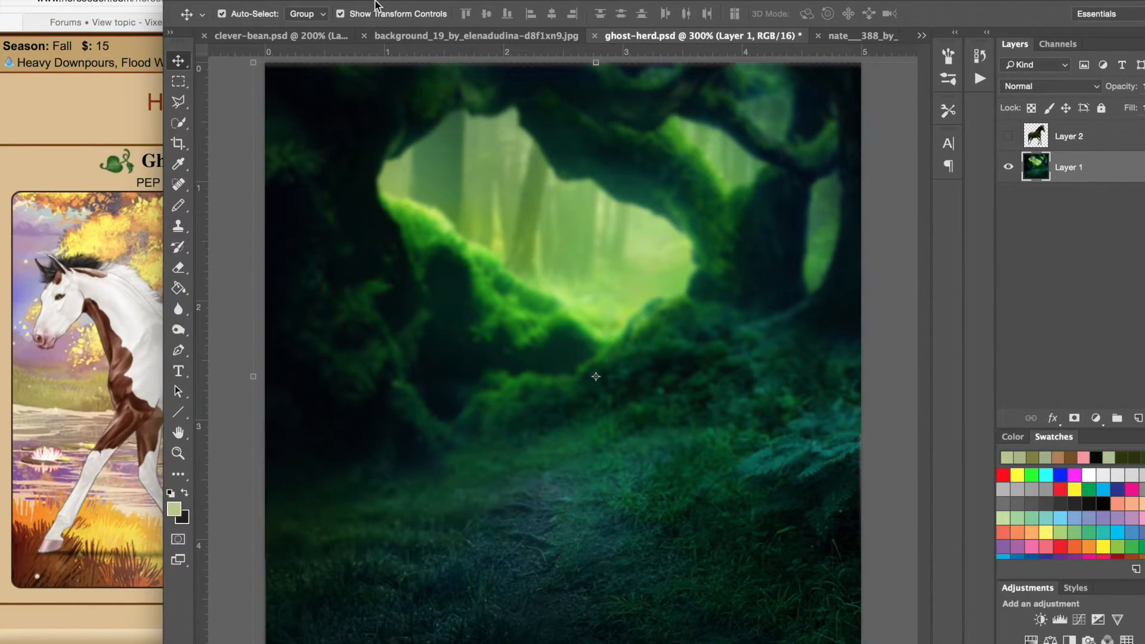
click(212, 1)
mouse_move(179, 2)
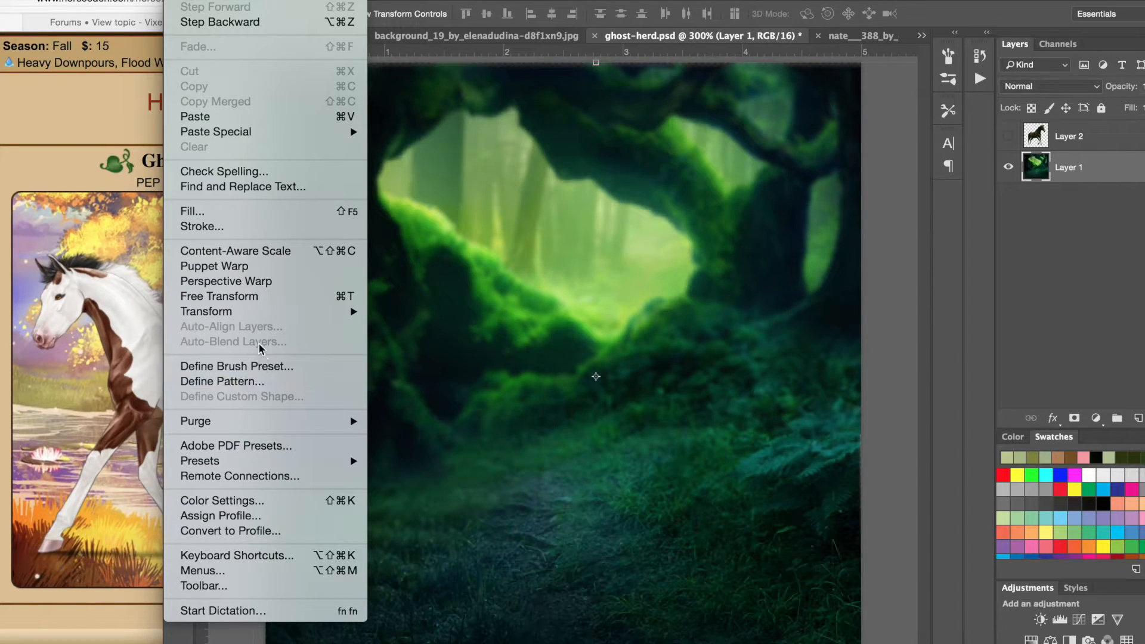
click(1046, 173)
right_click(1045, 173)
right_click(1091, 161)
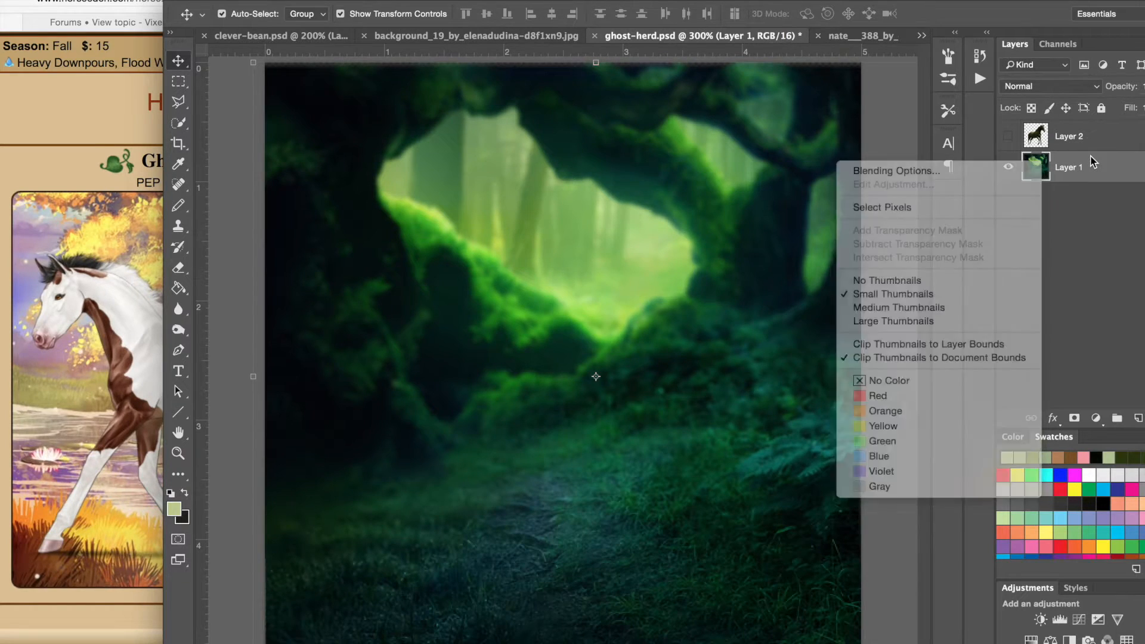
click(1091, 157)
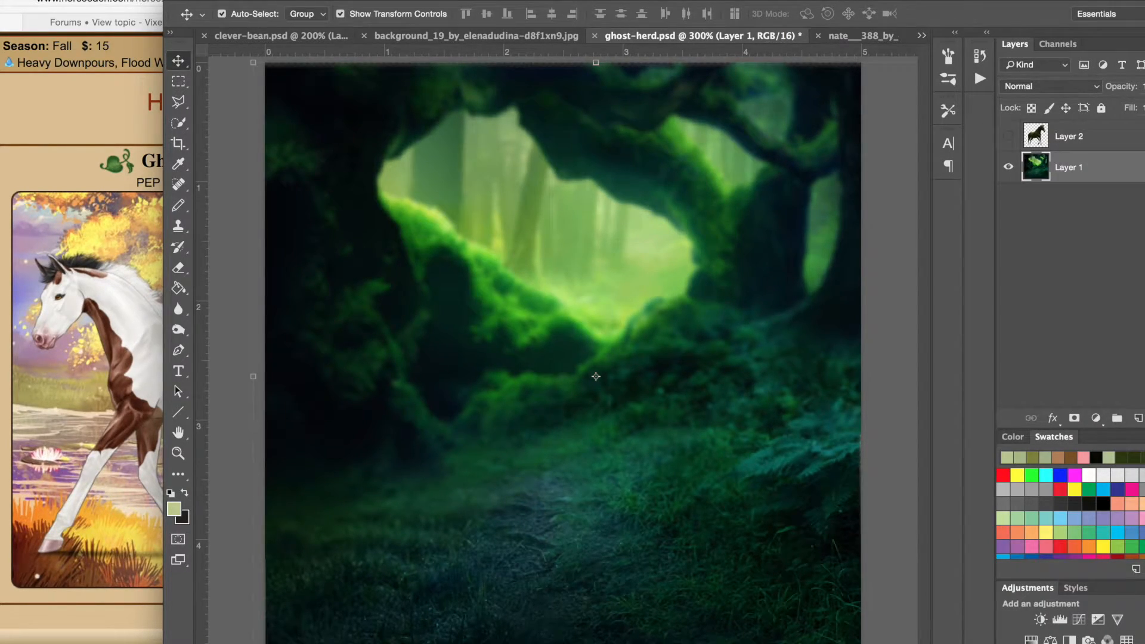
click(218, 1)
mouse_move(179, 1)
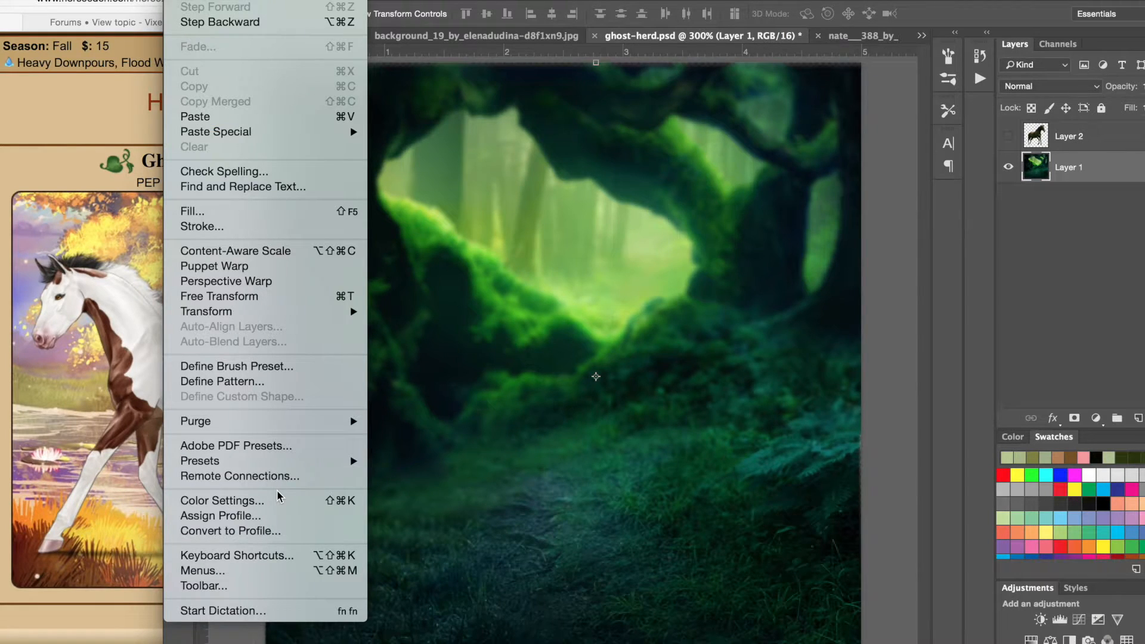
mouse_move(218, 1)
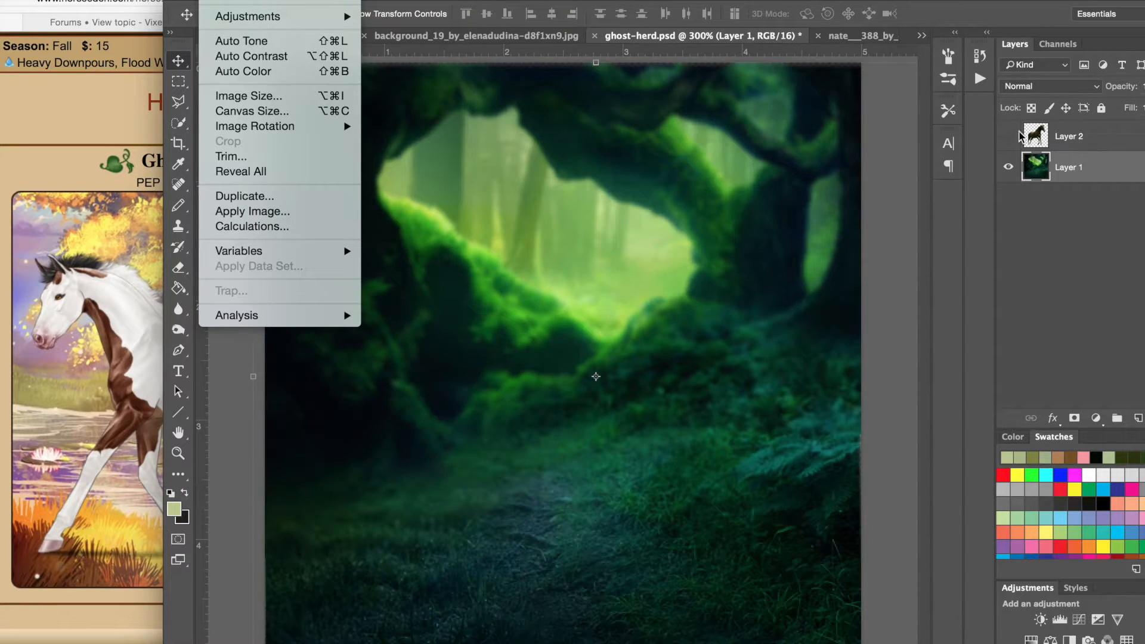
- Try to flatten the image while Layer 2 is hidden, without discarding the hidden layer
right_click(1047, 176)
right_click(1045, 173)
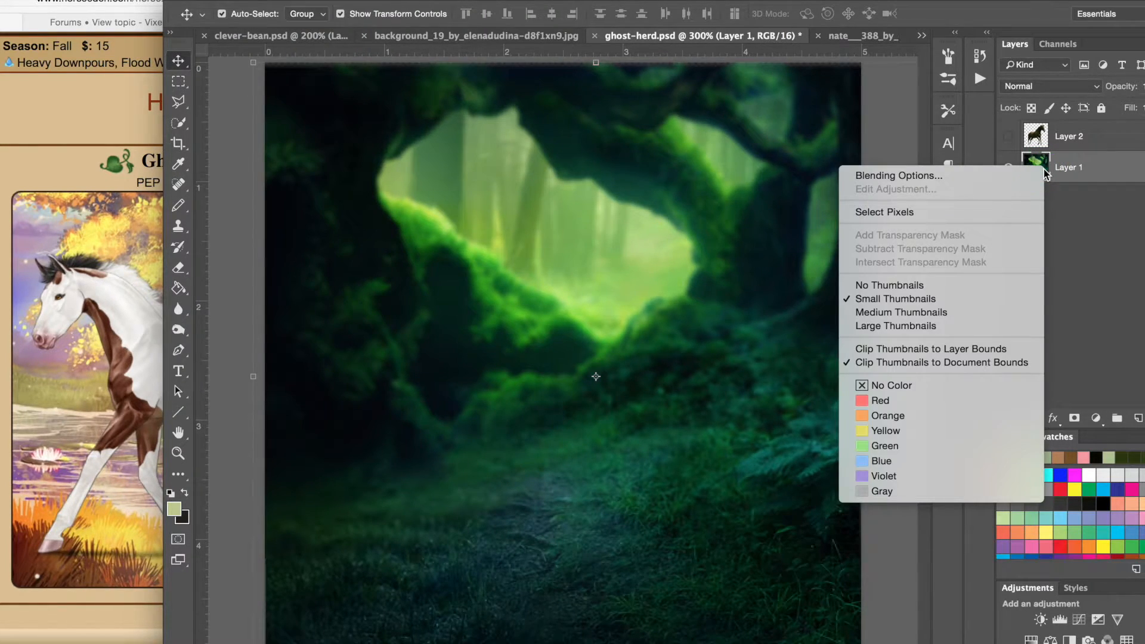
right_click(1087, 171)
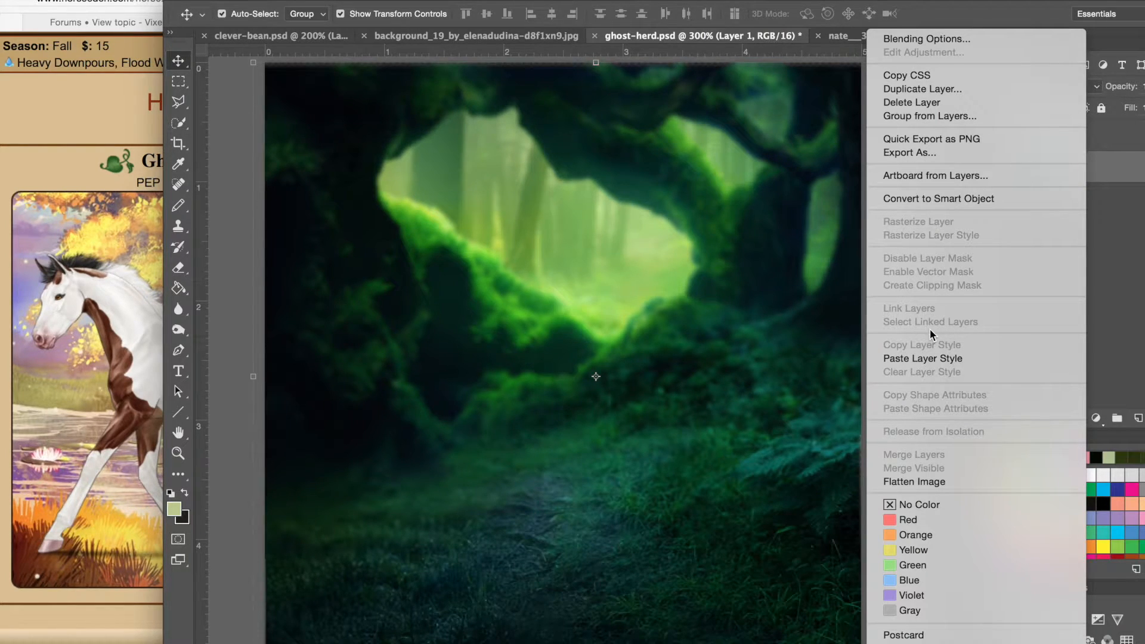
click(914, 481)
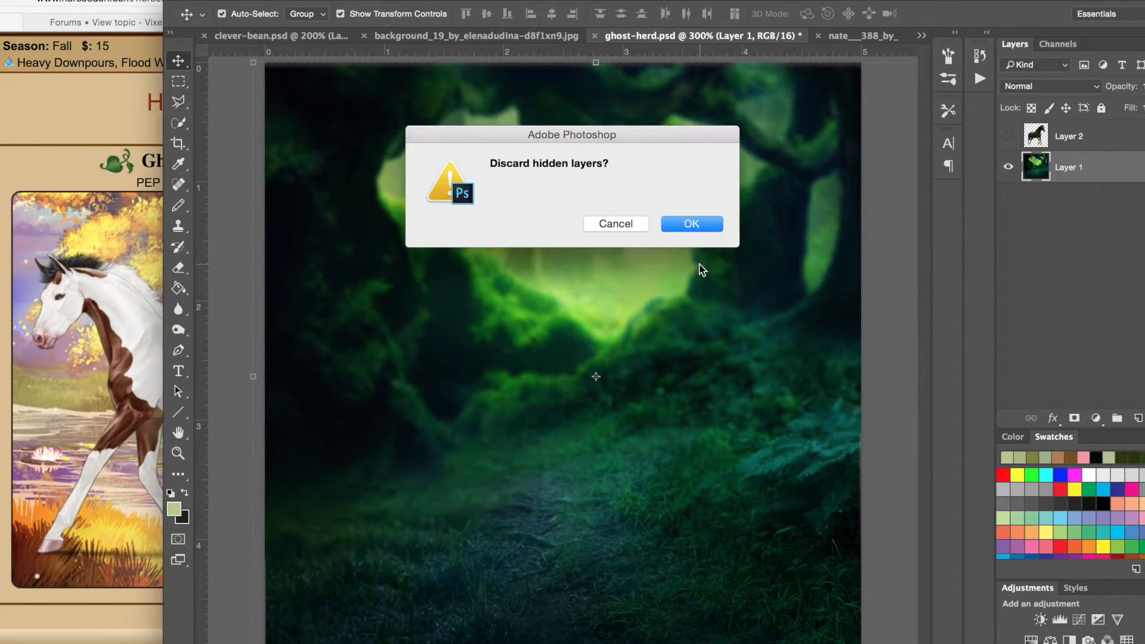
click(640, 222)
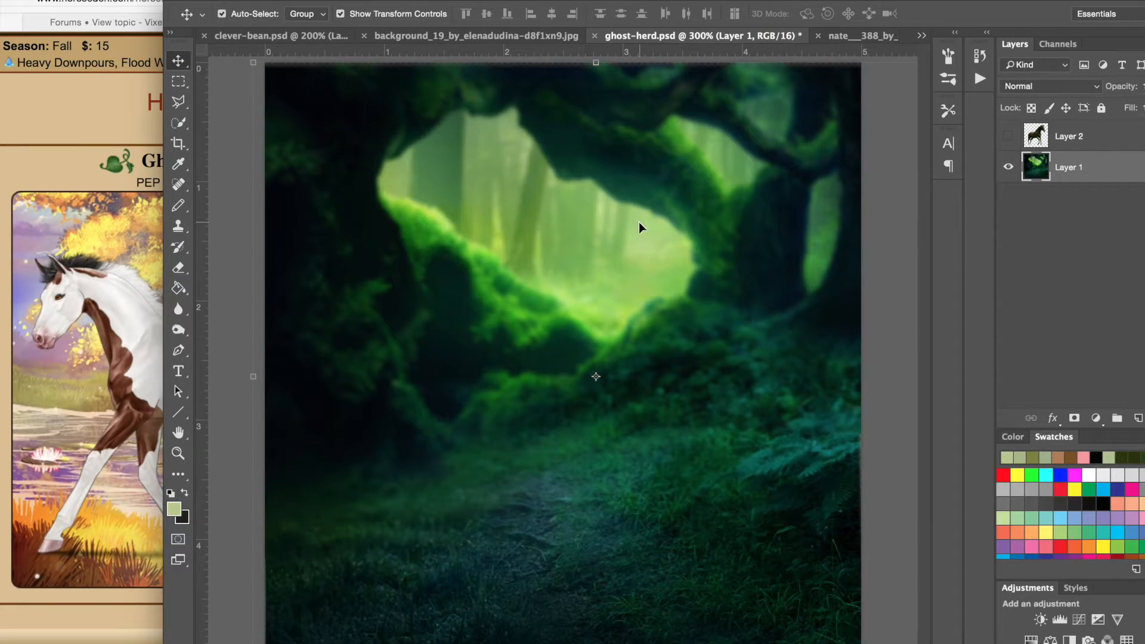
- Show Layer 2 and try flattening the forest and horse into a single layer
click(1014, 137)
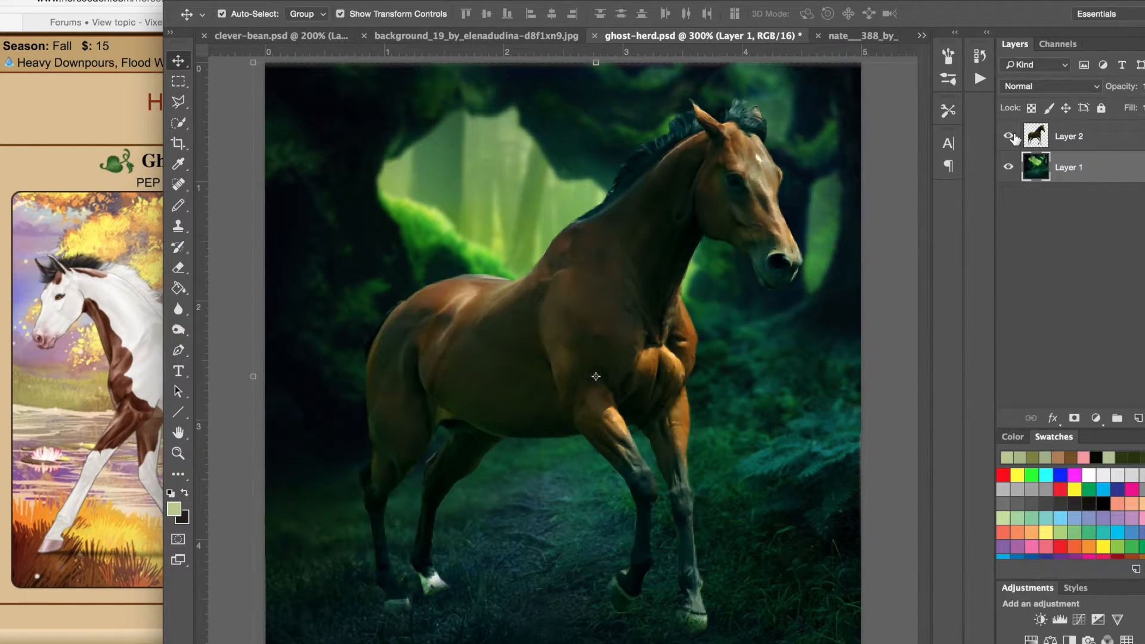
right_click(1041, 162)
click(1112, 181)
right_click(1113, 181)
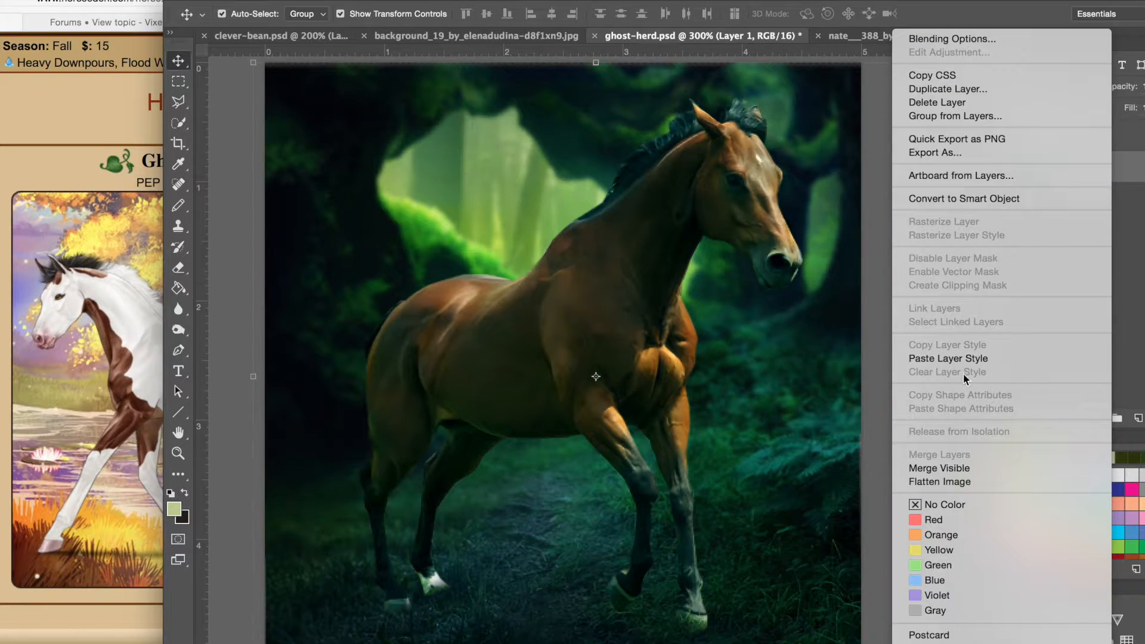
click(943, 482)
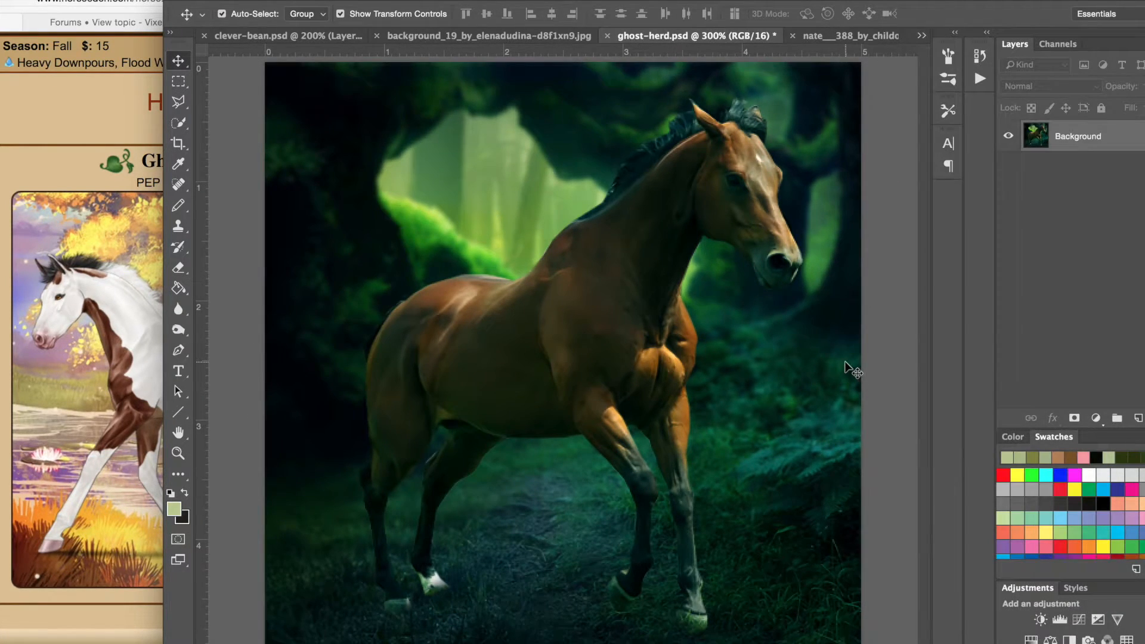
key(super+z)
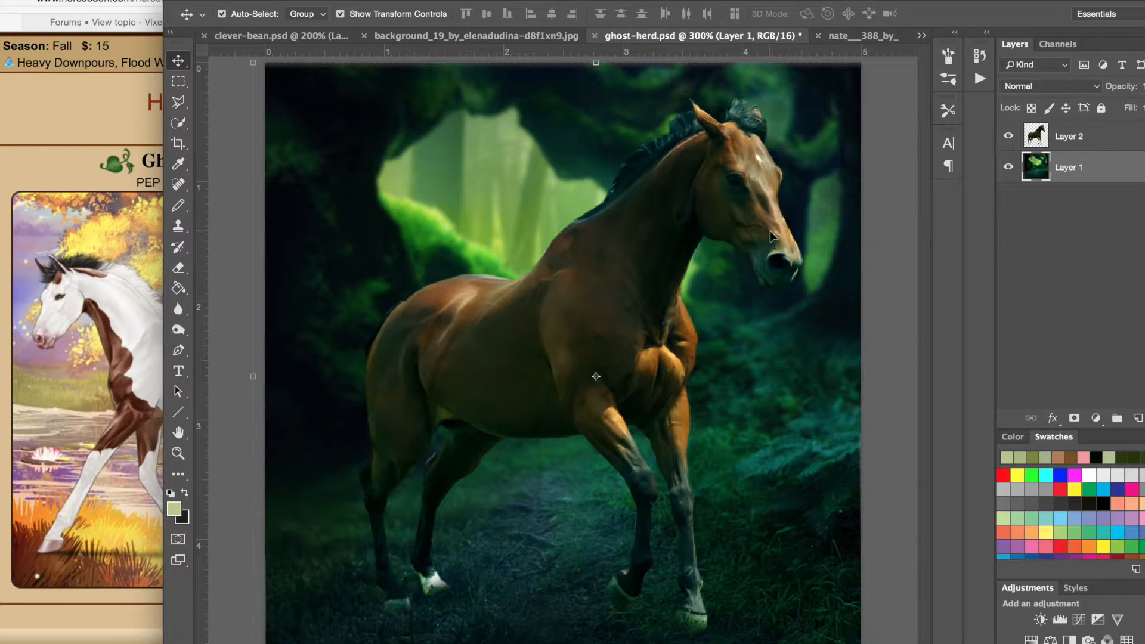
- Make Layer 2 active and bring the Ghost Herd PEP horse page forward to examine the foal's markings
drag(388, 7, 410, 7)
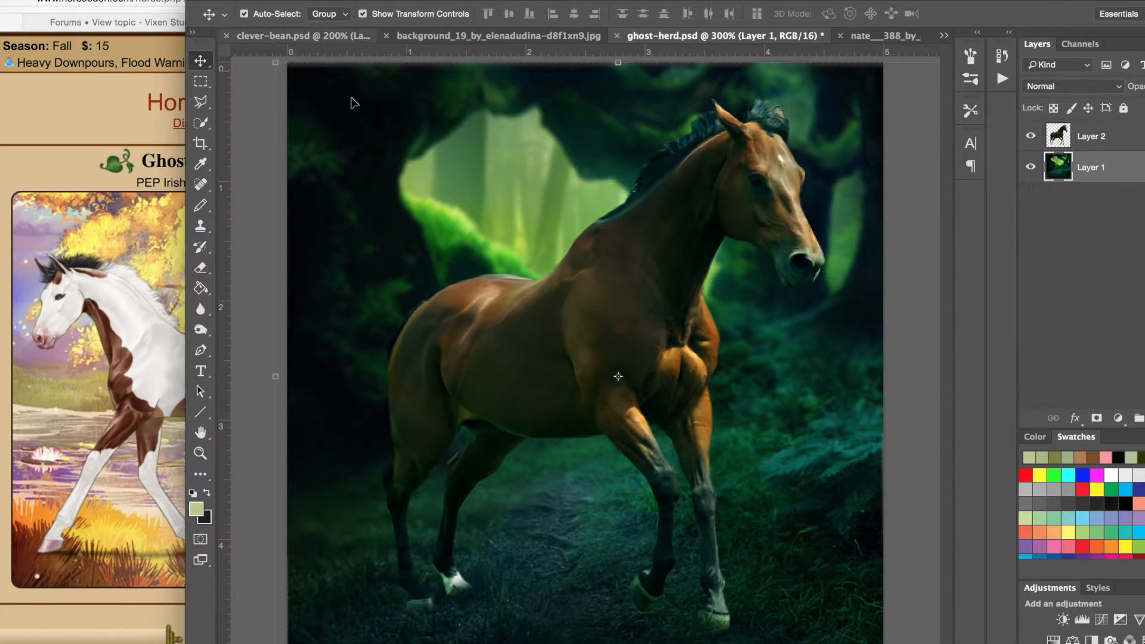
click(1072, 143)
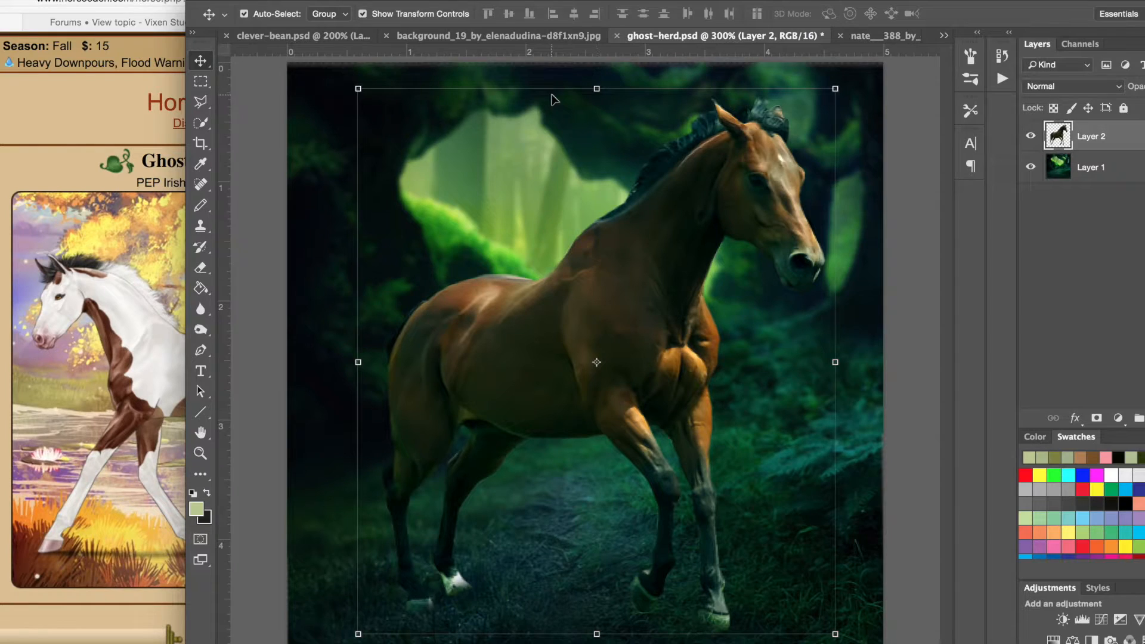
drag(328, 7, 424, 7)
click(93, 353)
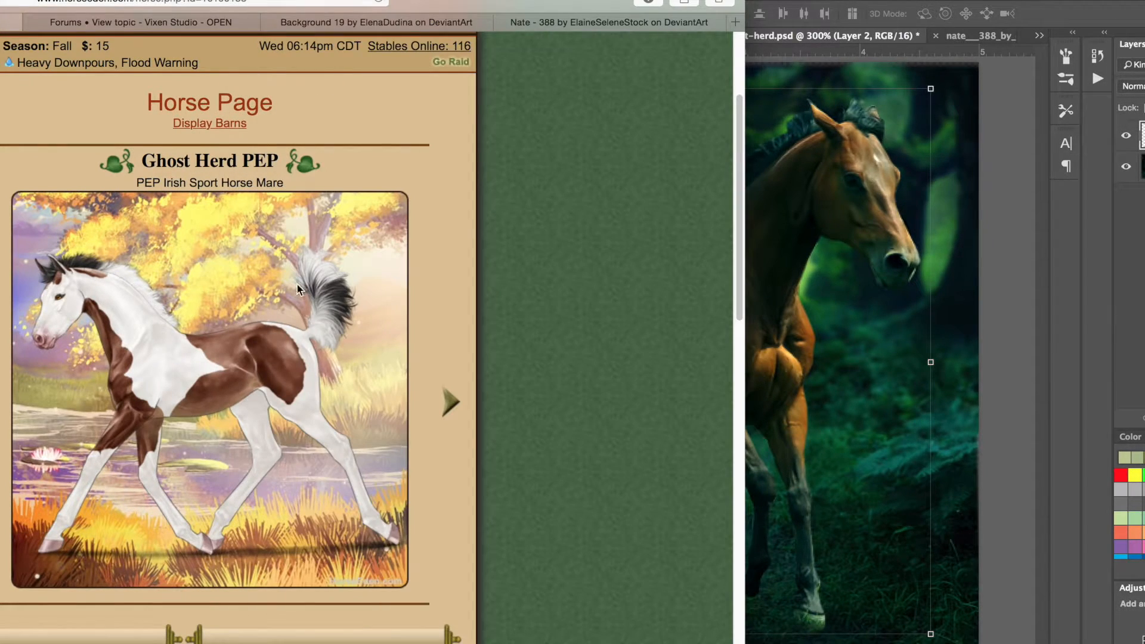
drag(209, 335, 316, 431)
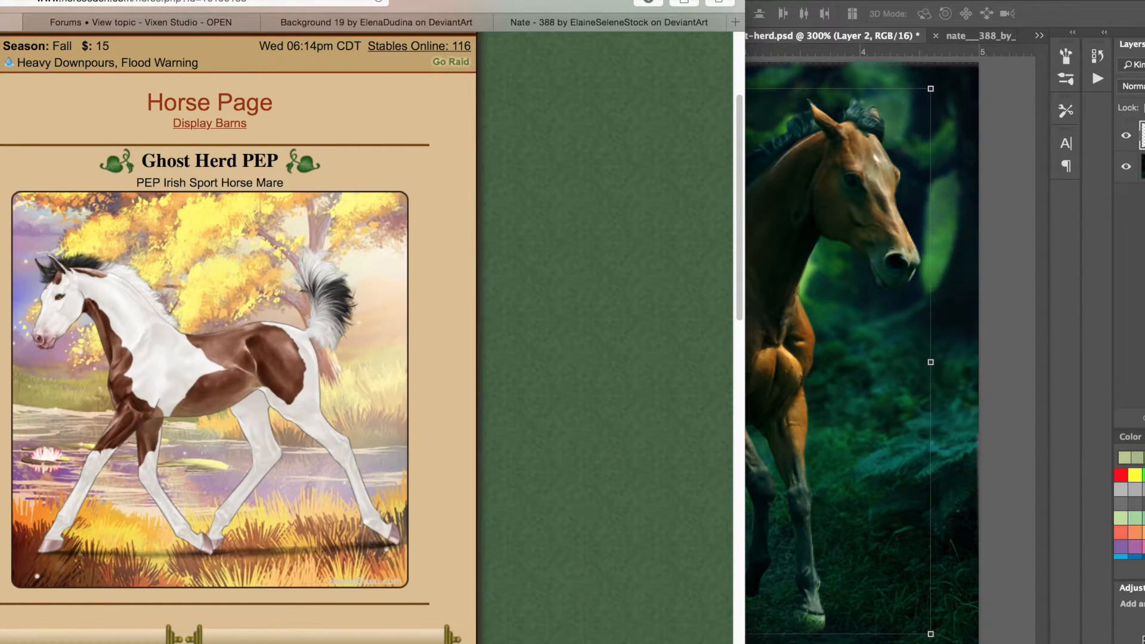
- Save the foal picture from the Ghost Herd PEP page to the Desktop as genpic.php
right_click(264, 326)
click(310, 389)
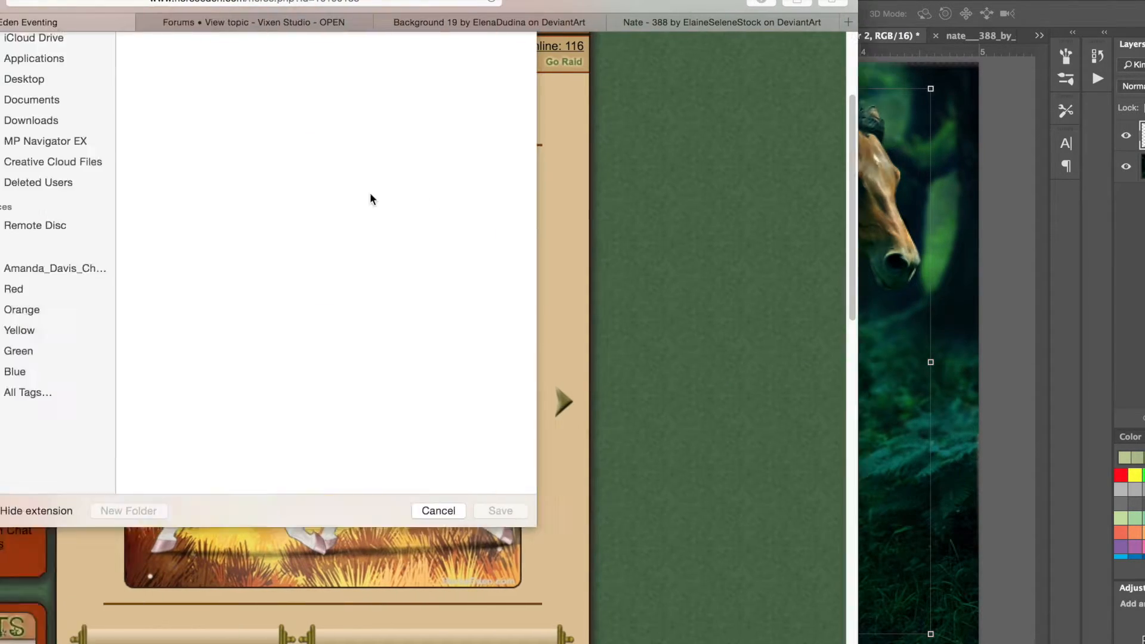
key(Return)
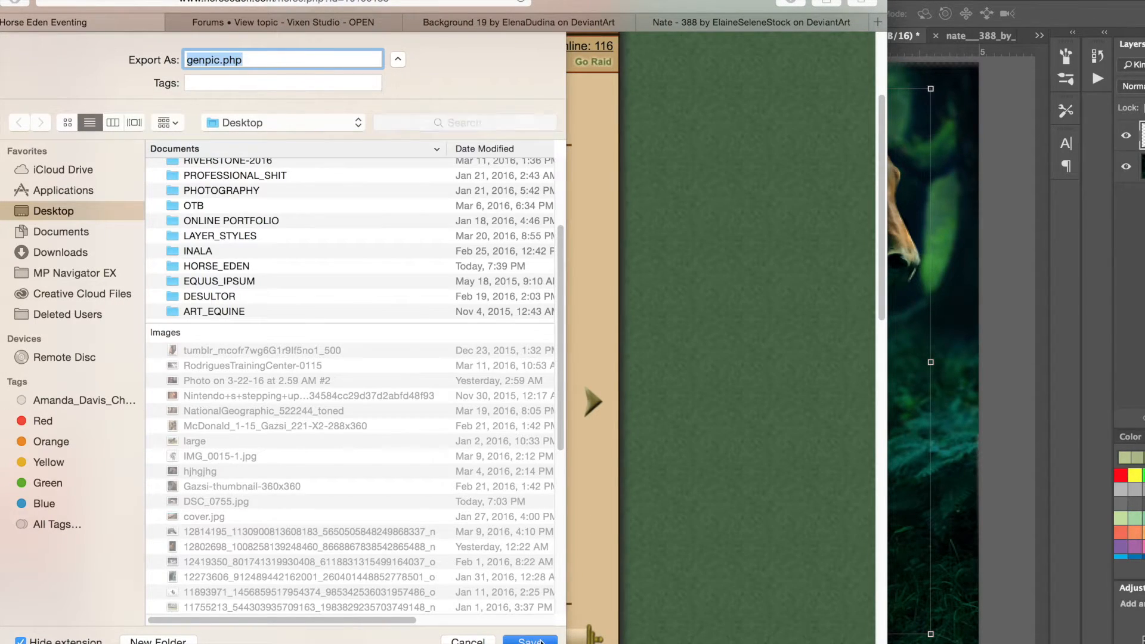
click(494, 238)
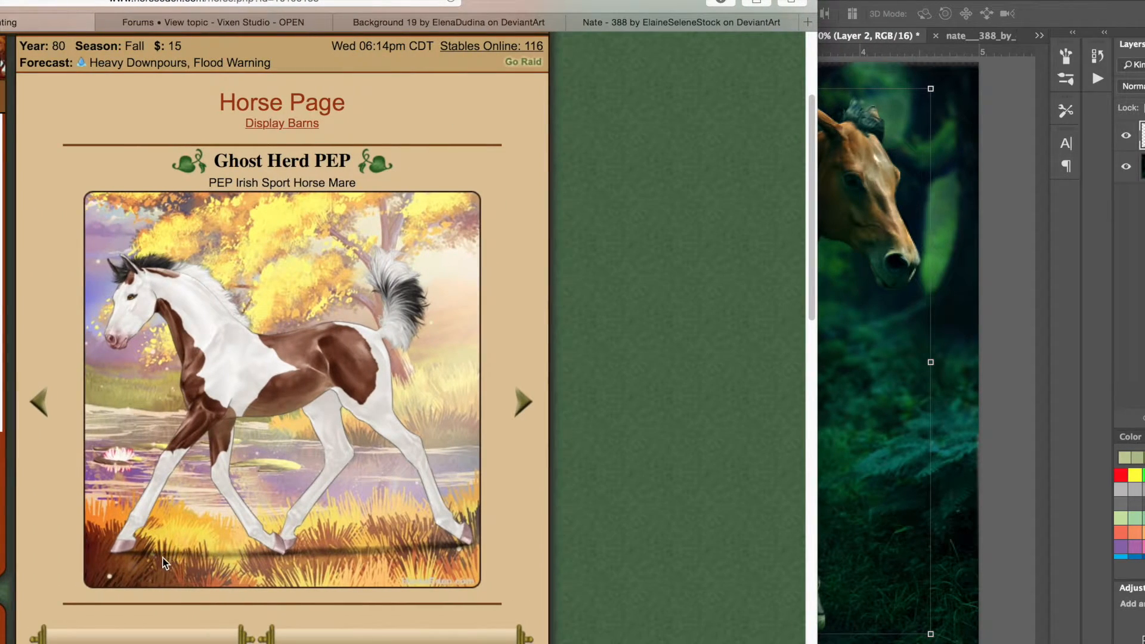
- Find genpic.php.jpg on the Desktop in Finder and open it in Preview
click(134, 623)
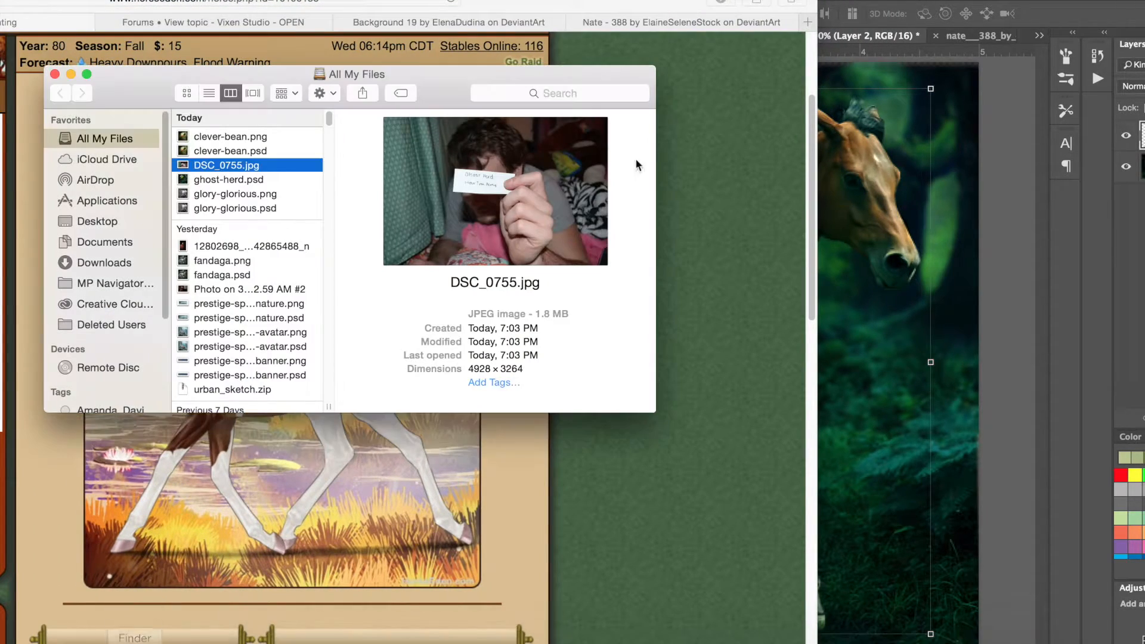
click(226, 179)
click(227, 194)
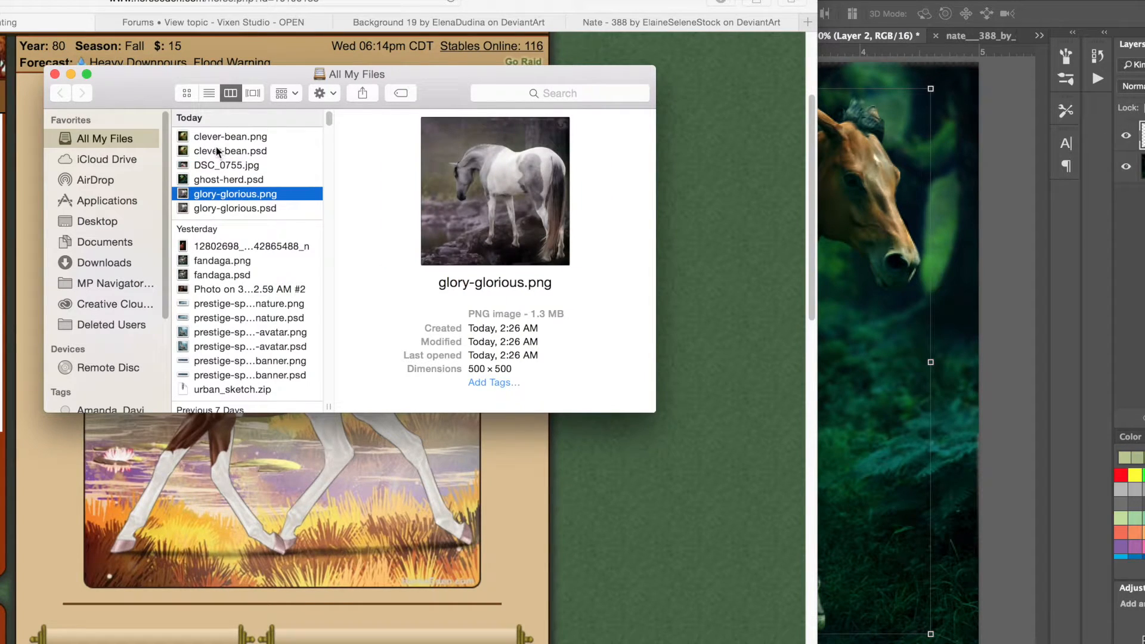
click(117, 221)
scroll(266, 203, down, 15)
scroll(266, 201, up, 3)
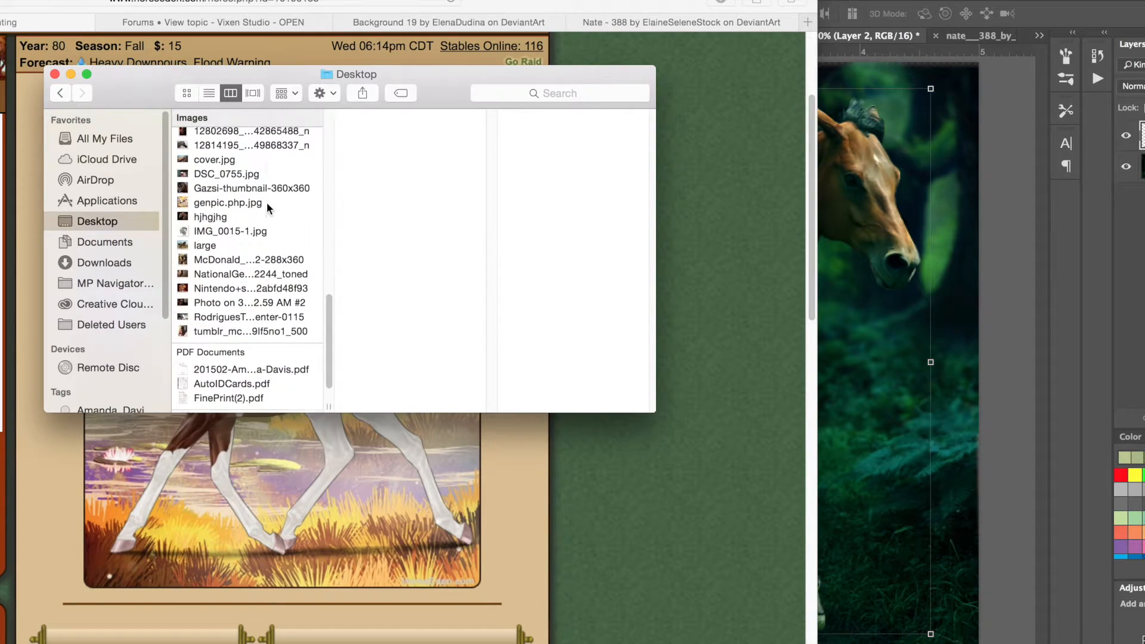
click(253, 255)
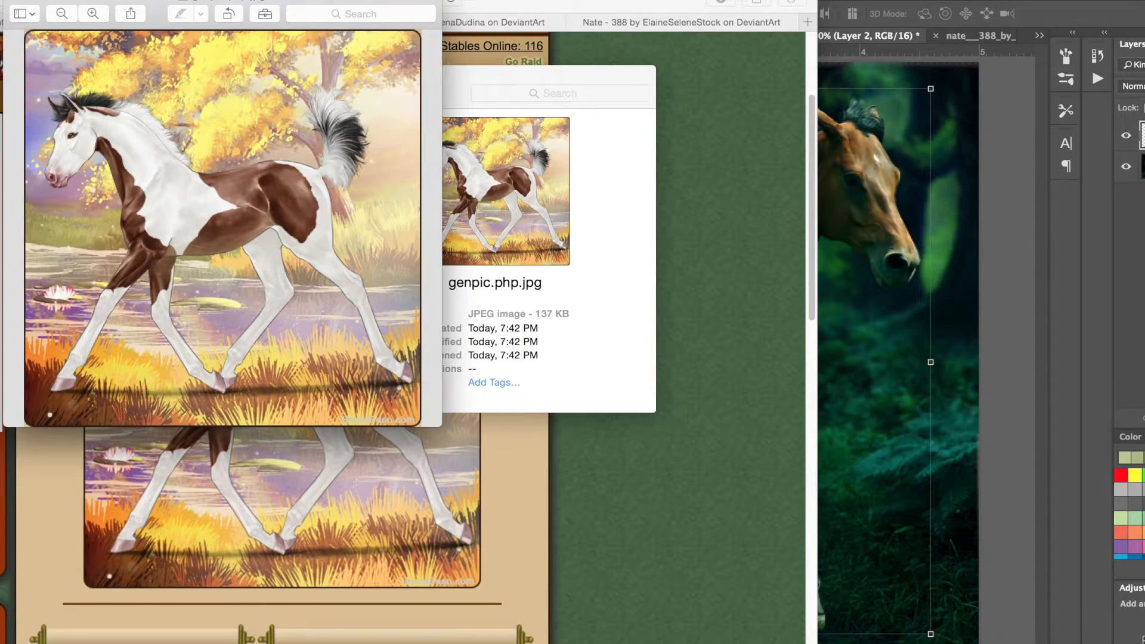
- Move the browser window away from the foal picture and minimize it
click(619, 2)
drag(525, 1, 921, 263)
drag(148, 258, 253, 266)
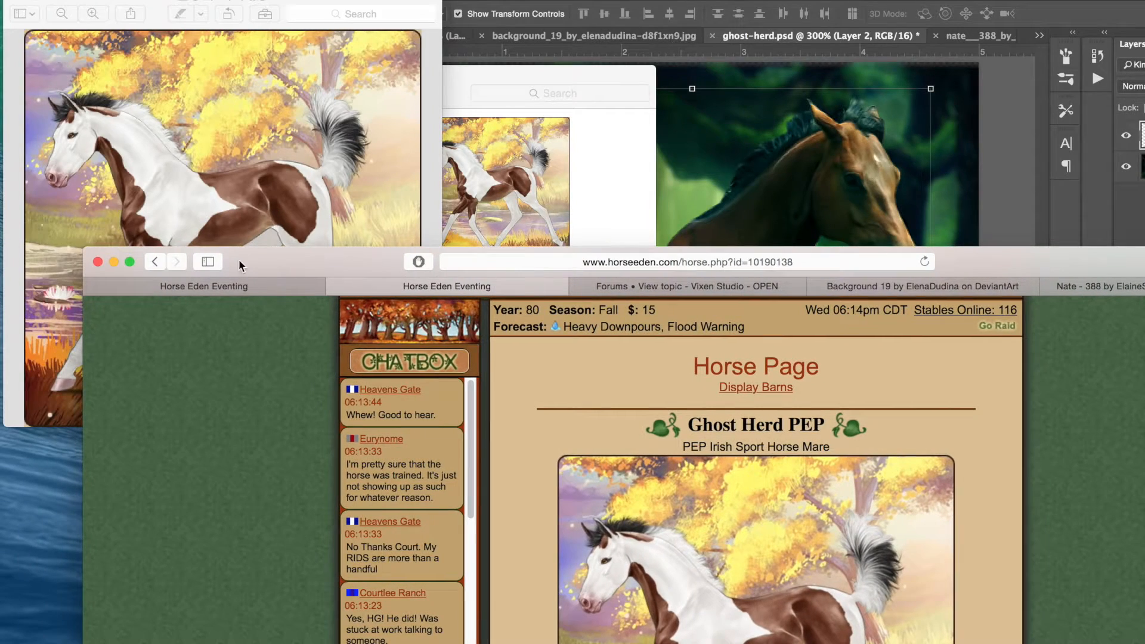
click(113, 262)
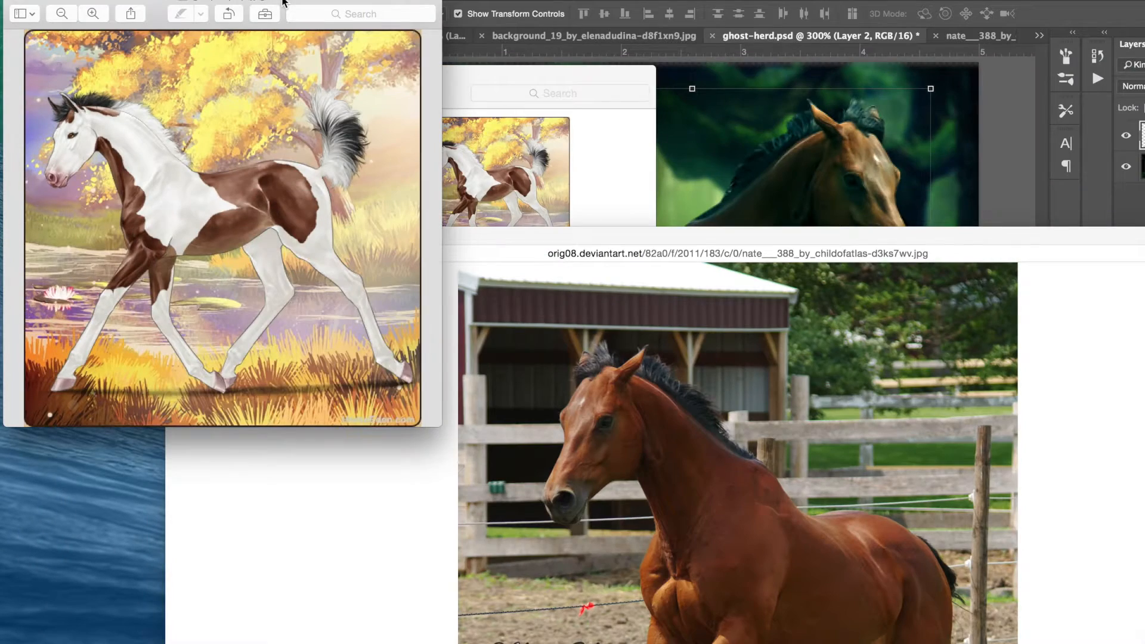
click(108, 1)
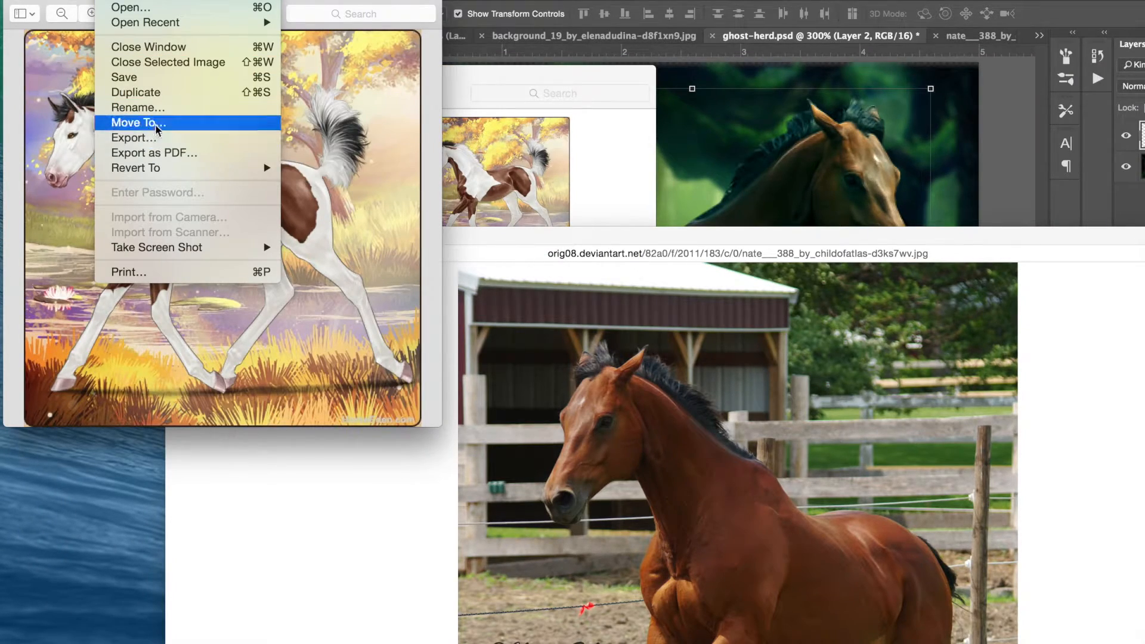
mouse_move(143, 1)
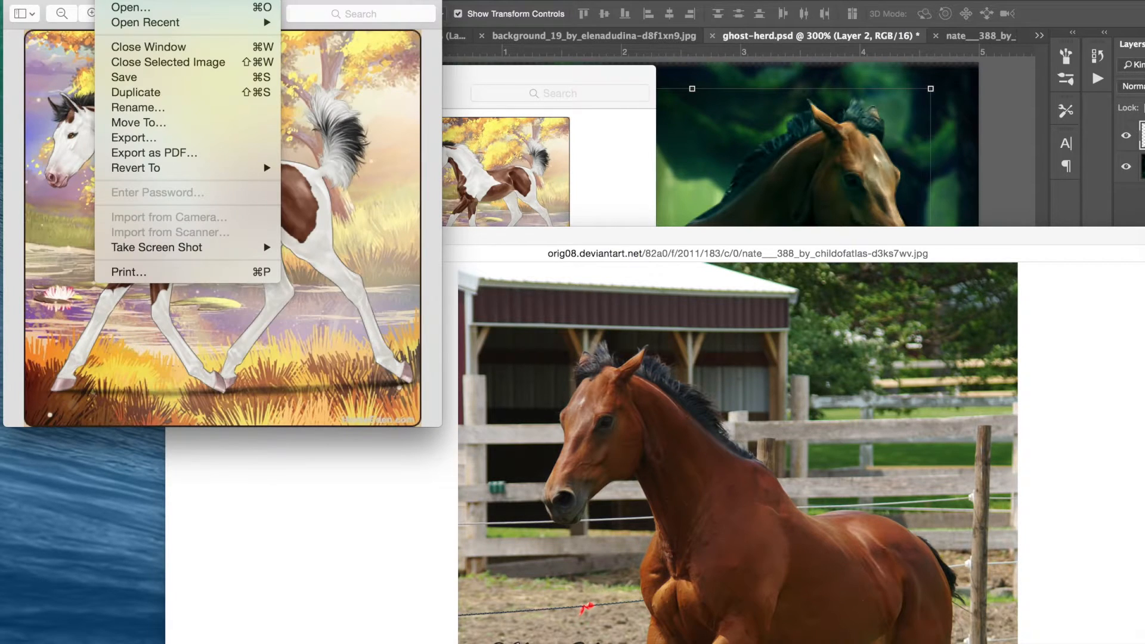
mouse_move(63, 1)
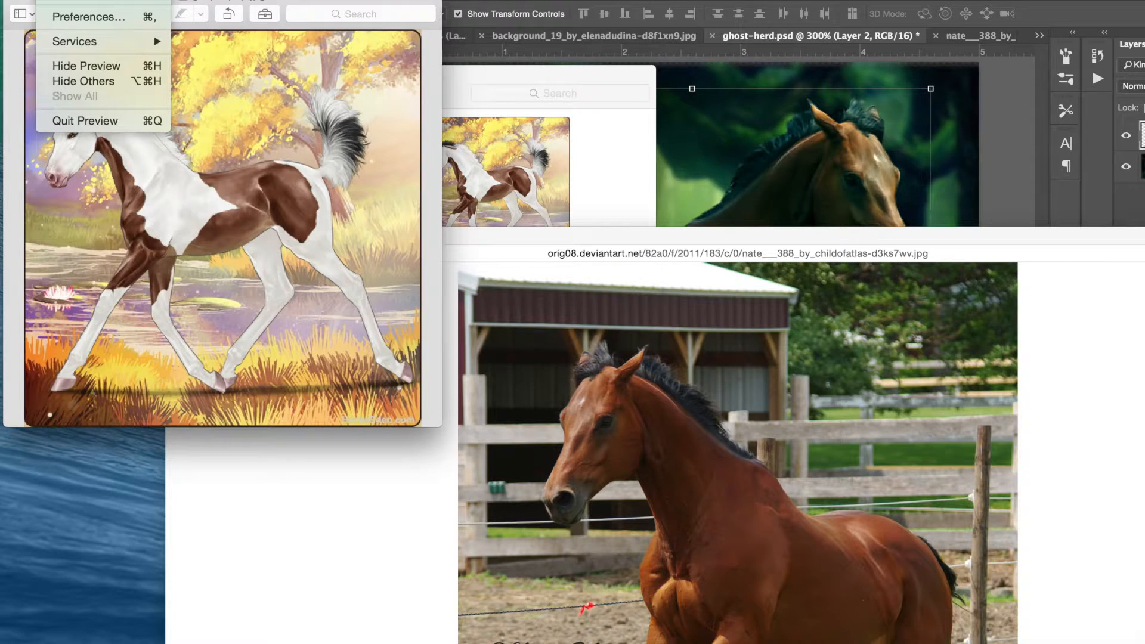
mouse_move(108, 1)
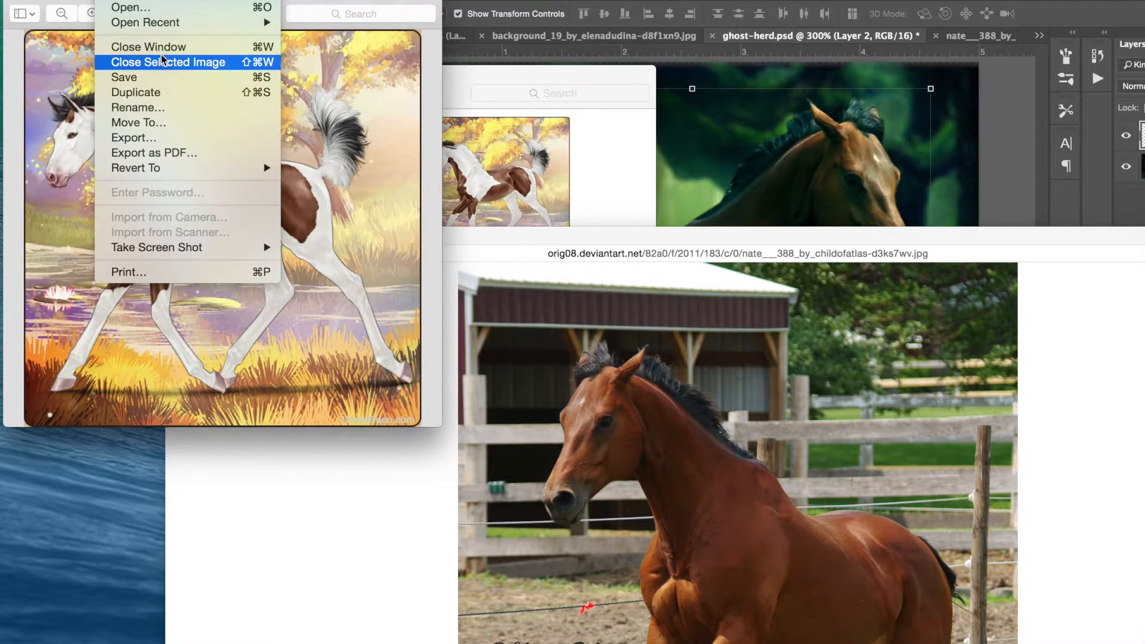
mouse_move(180, 1)
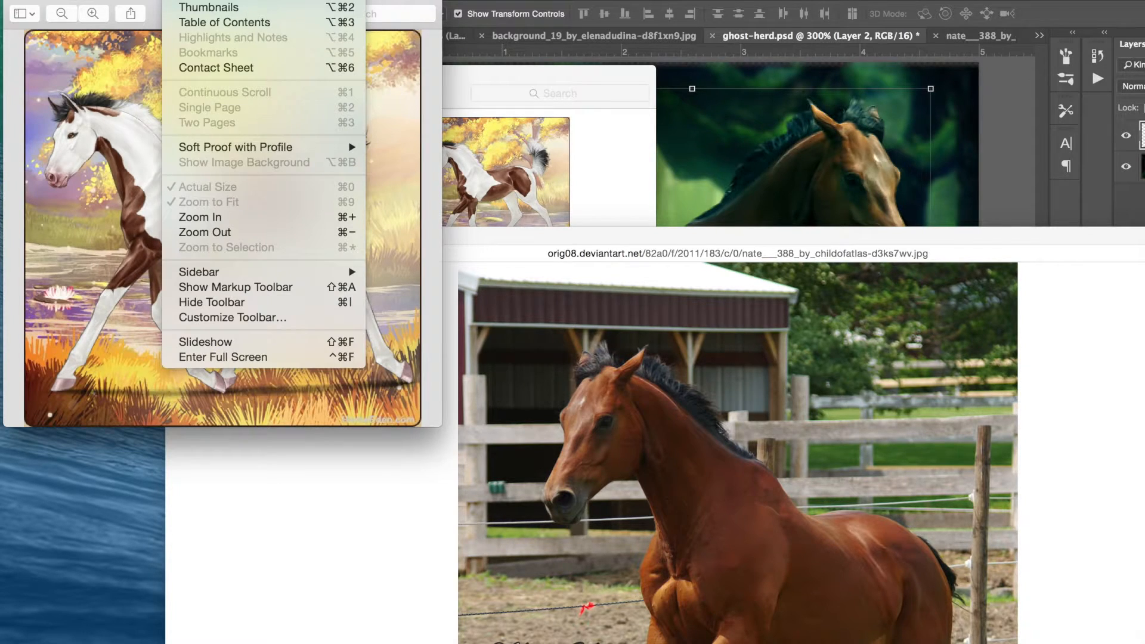
mouse_move(246, 1)
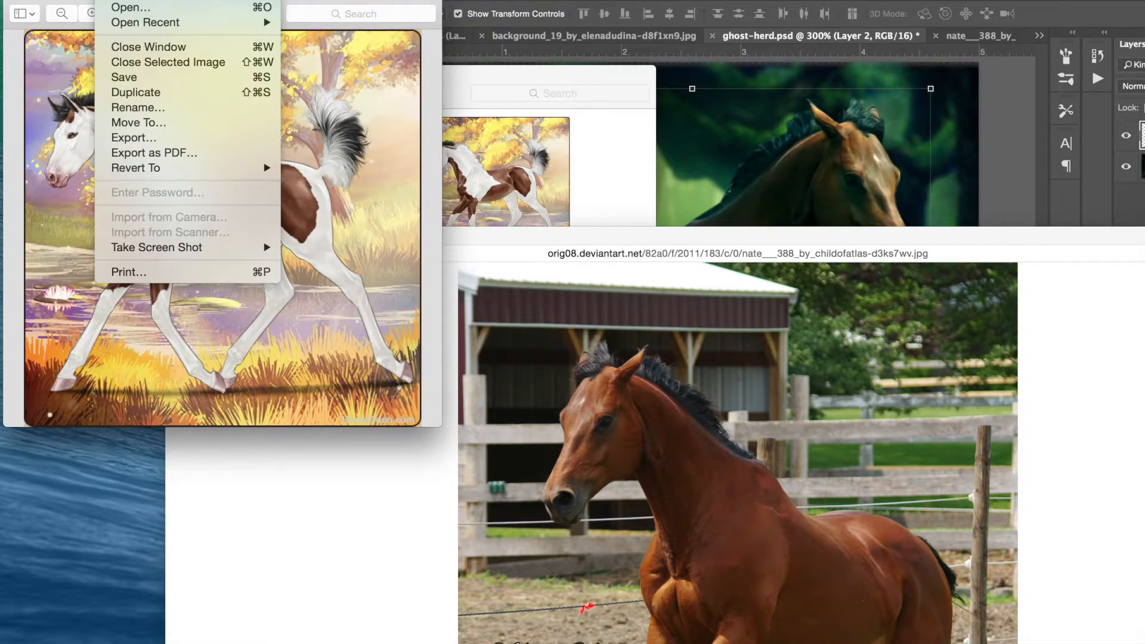
mouse_move(156, 167)
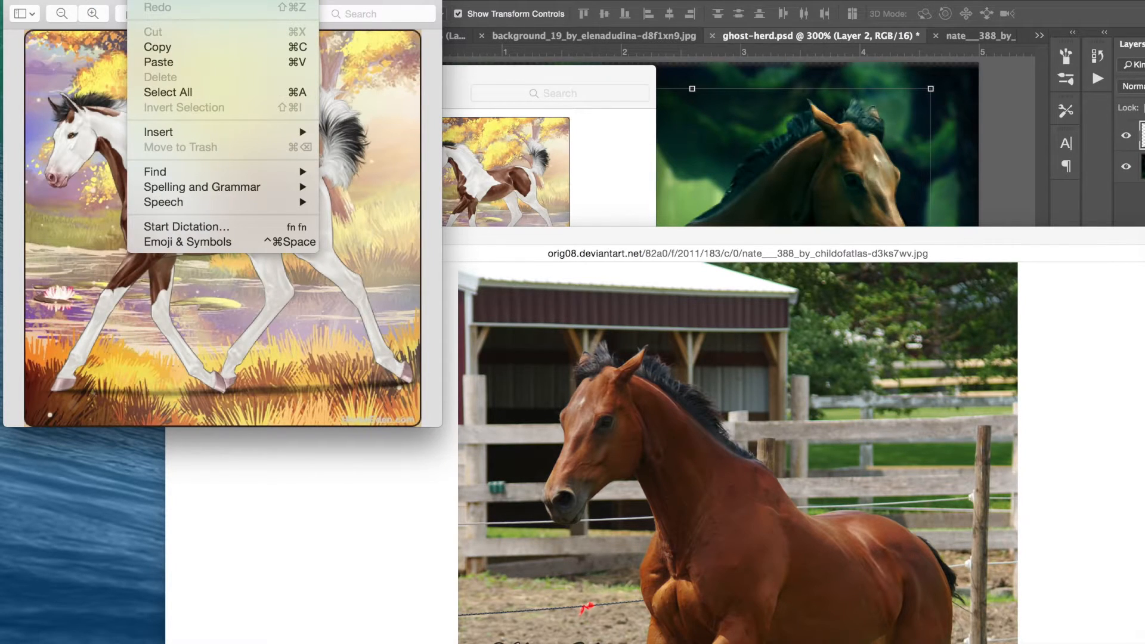
click(50, 149)
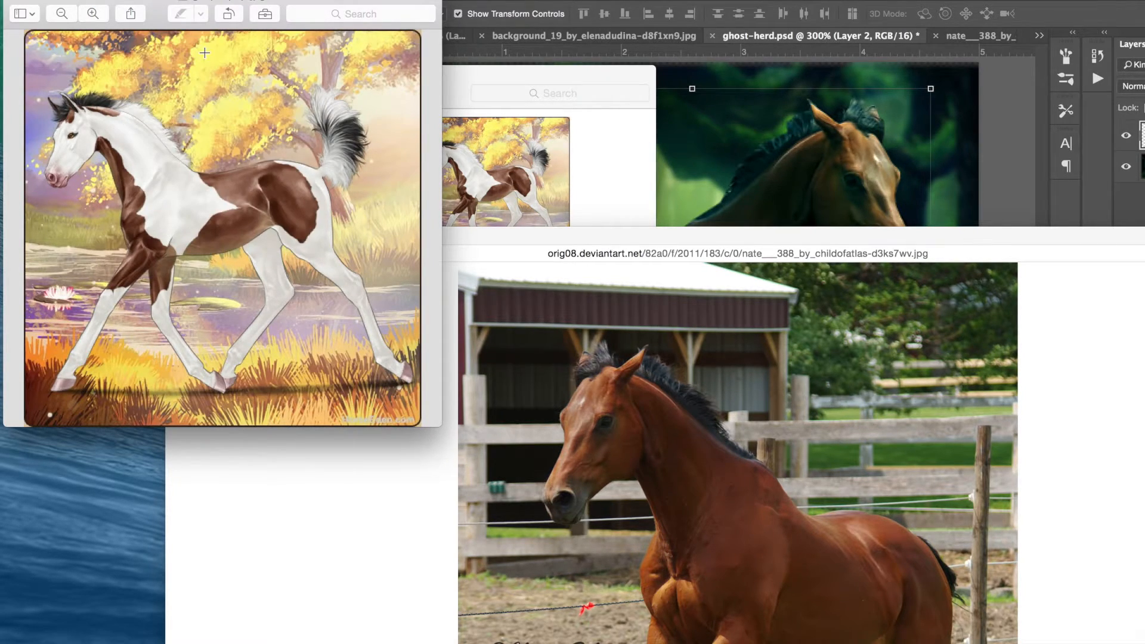
click(58, 1)
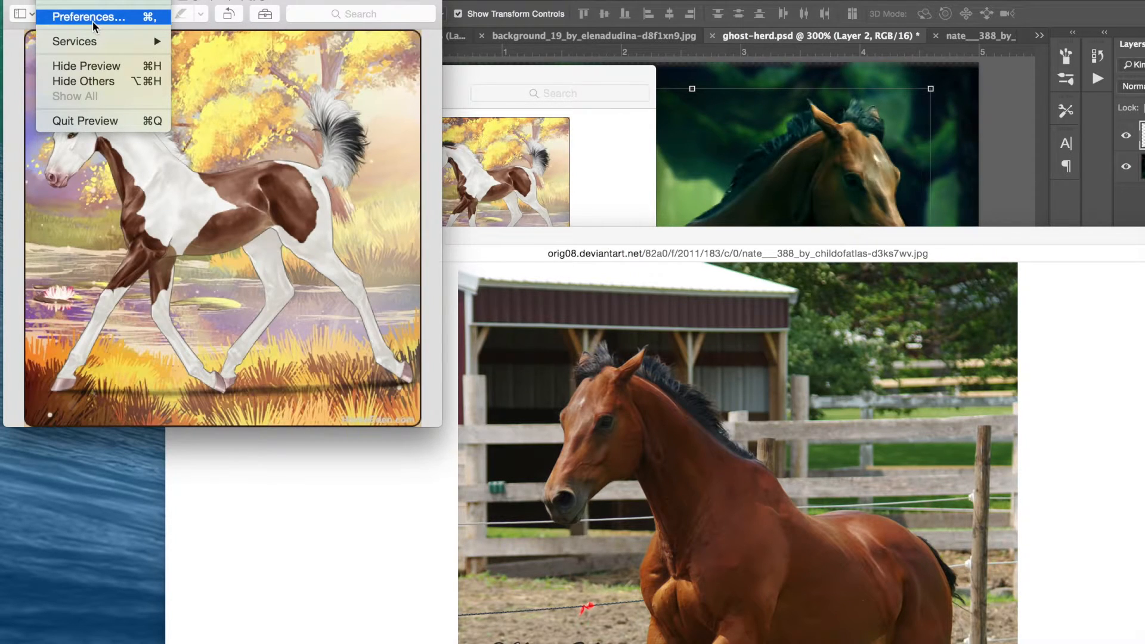
click(317, 164)
- Locate genpic.php.jpg on the Desktop in Finder and open it in Photoshop
mouse_move(213, 641)
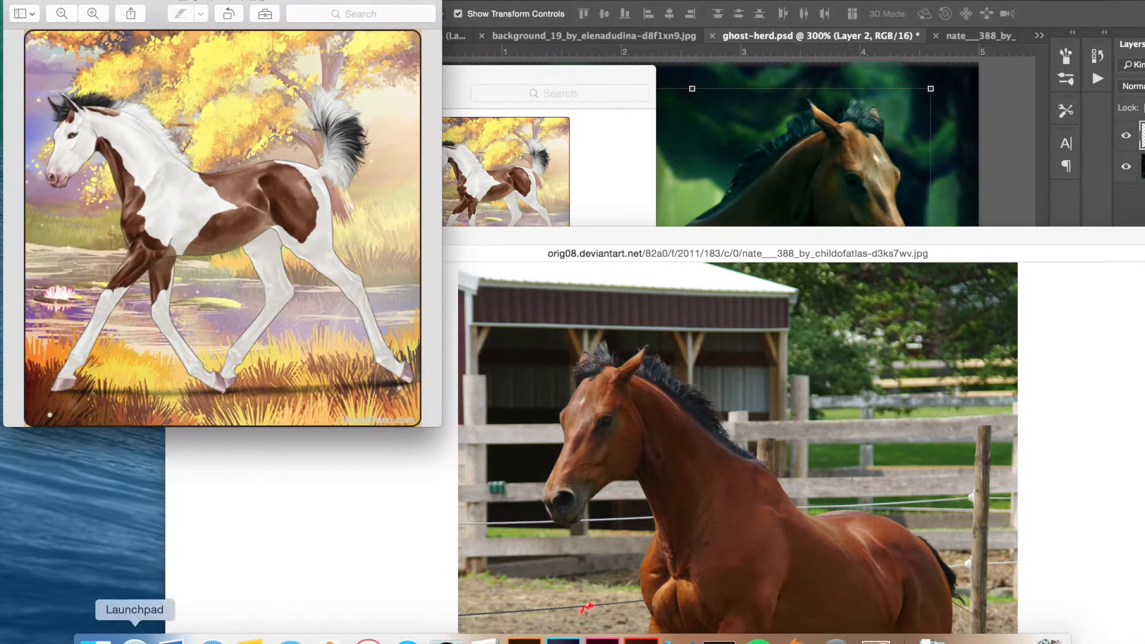
click(94, 640)
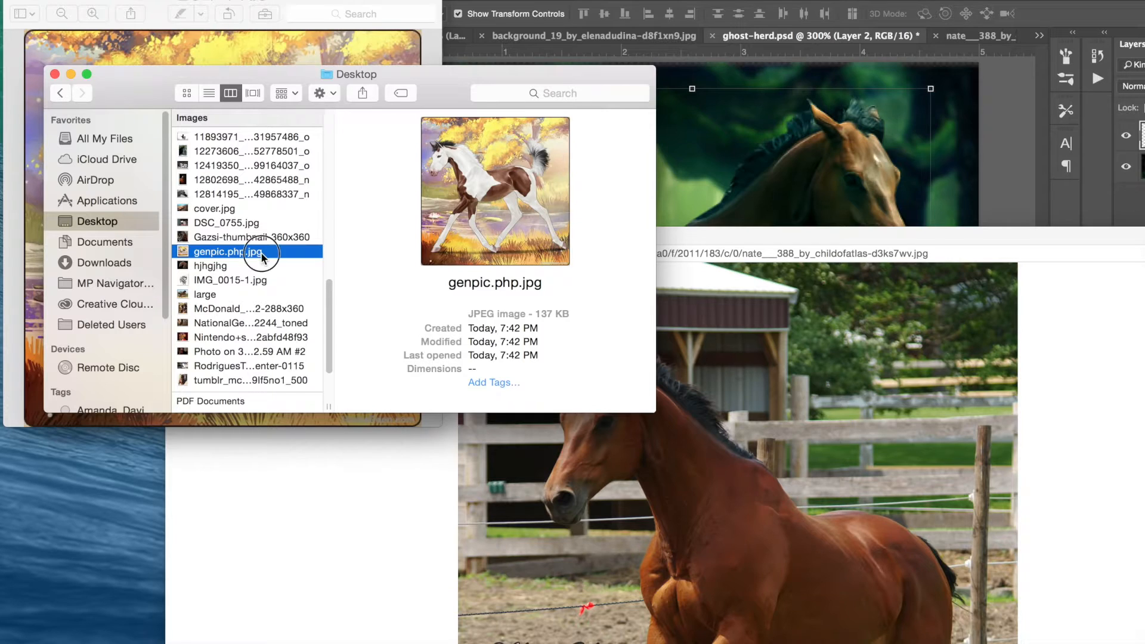
click(563, 640)
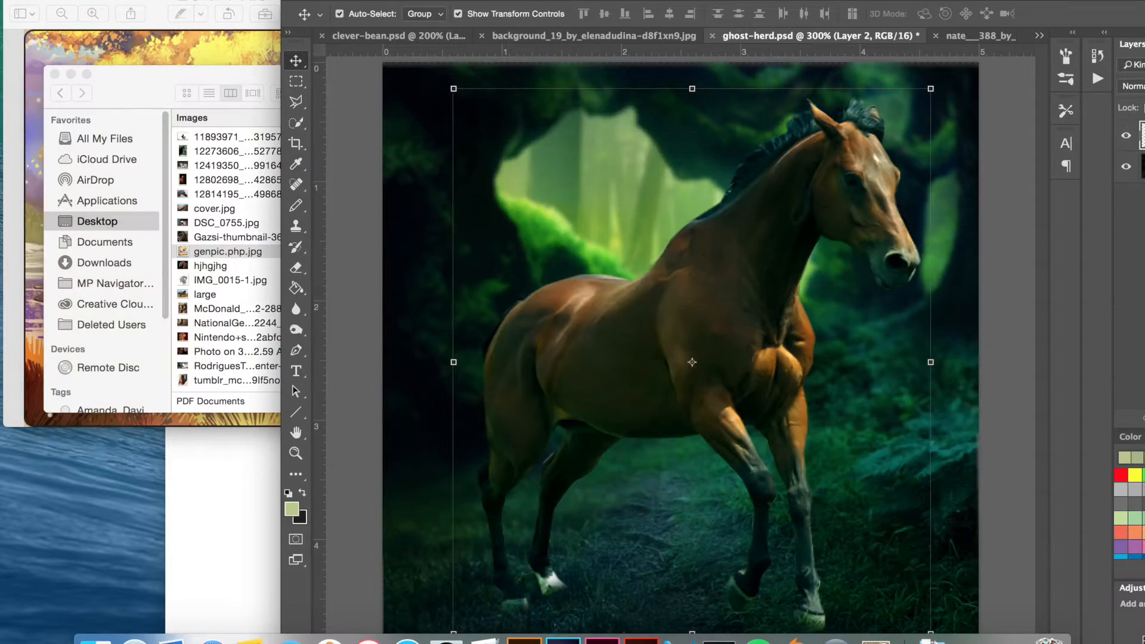
- Unlock the Background layer of genpic.php.jpg and flip the foal picture horizontally
click(213, 2)
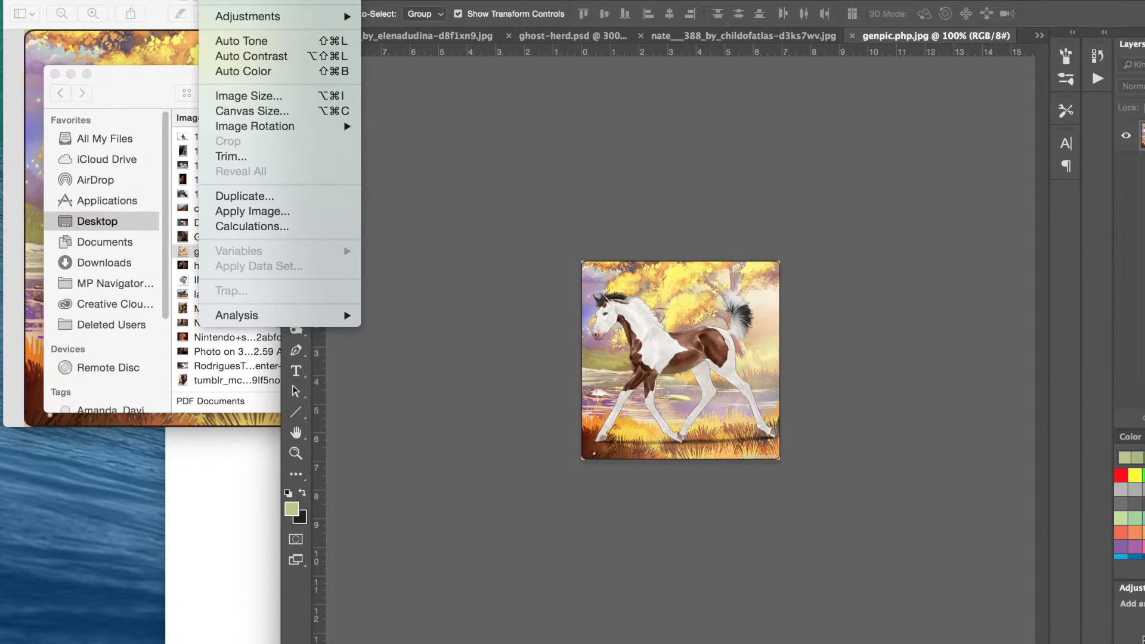
mouse_move(178, 1)
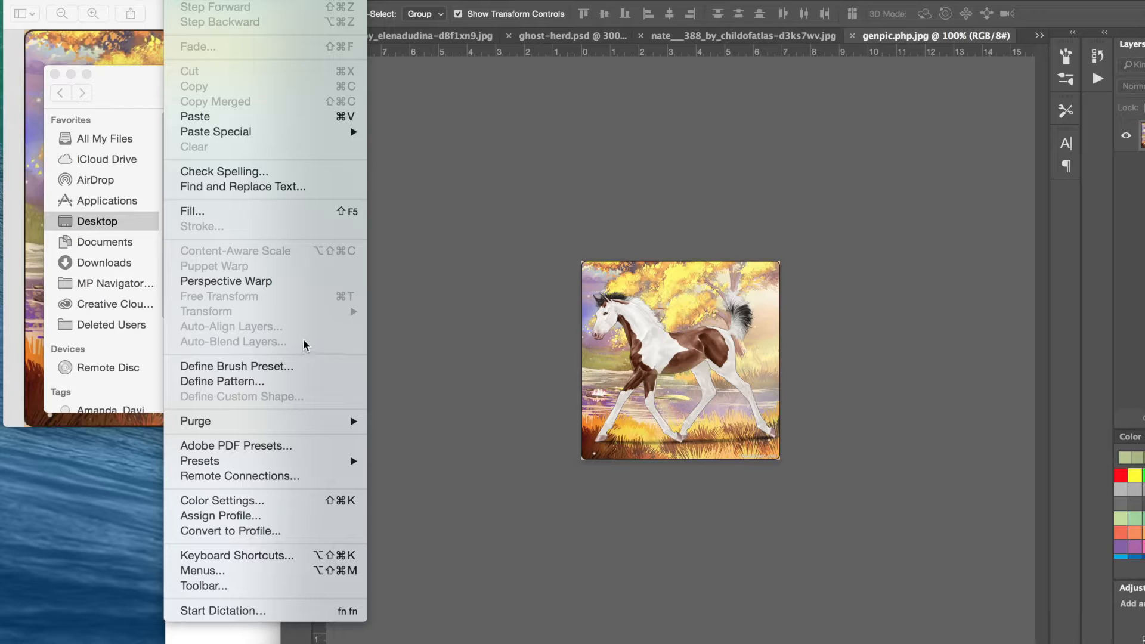
key(Escape)
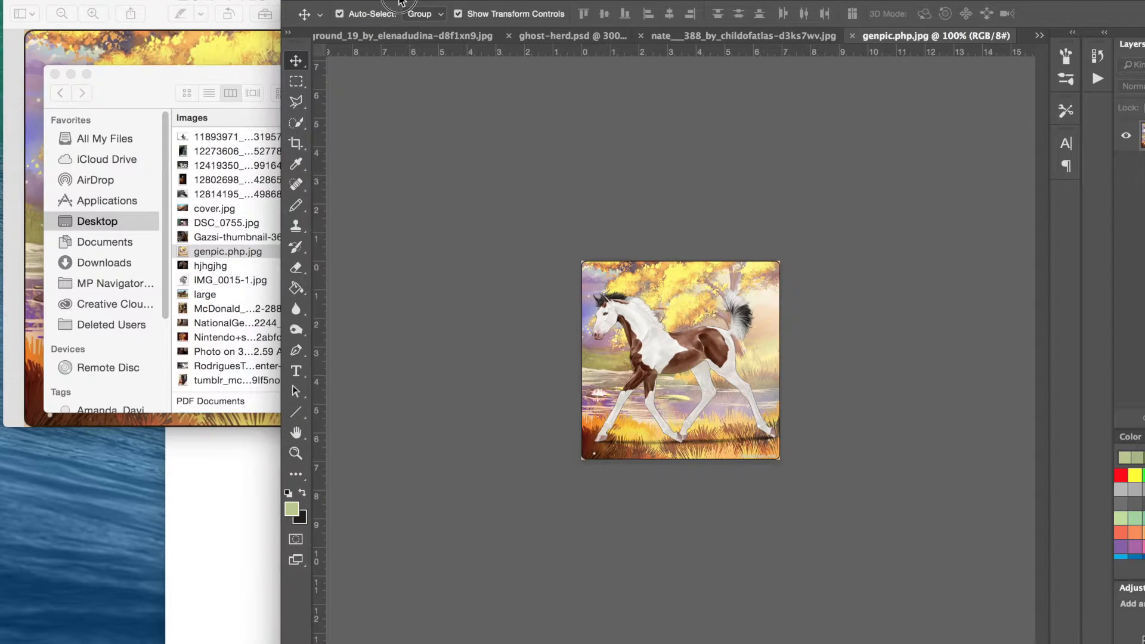
drag(504, 2, 303, 2)
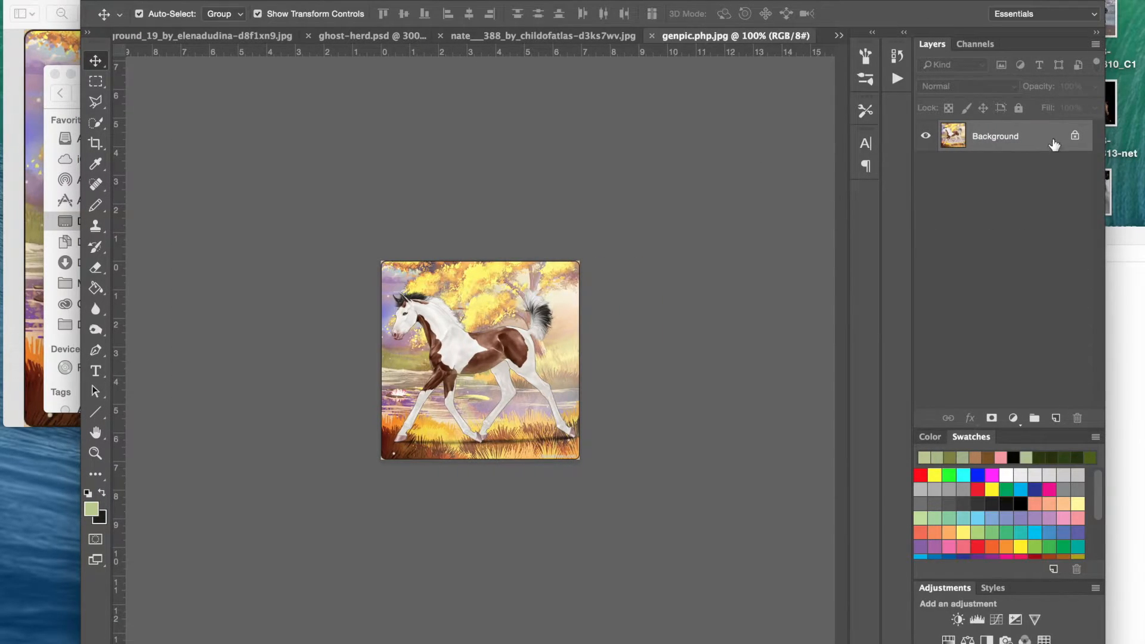
click(1075, 137)
click(179, 1)
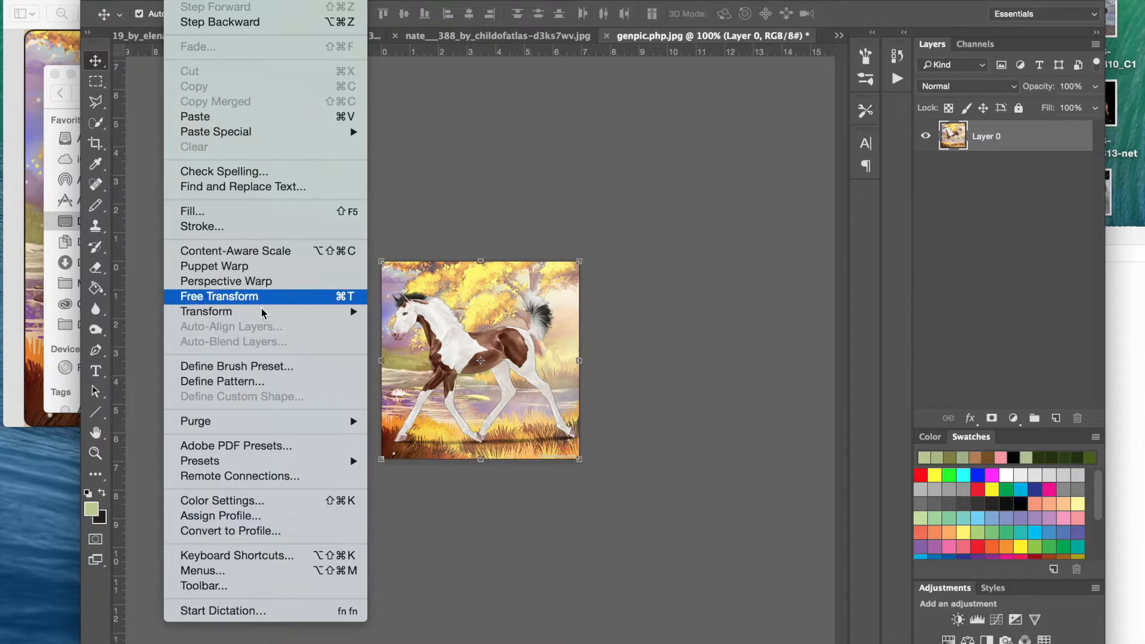
mouse_move(296, 313)
click(442, 506)
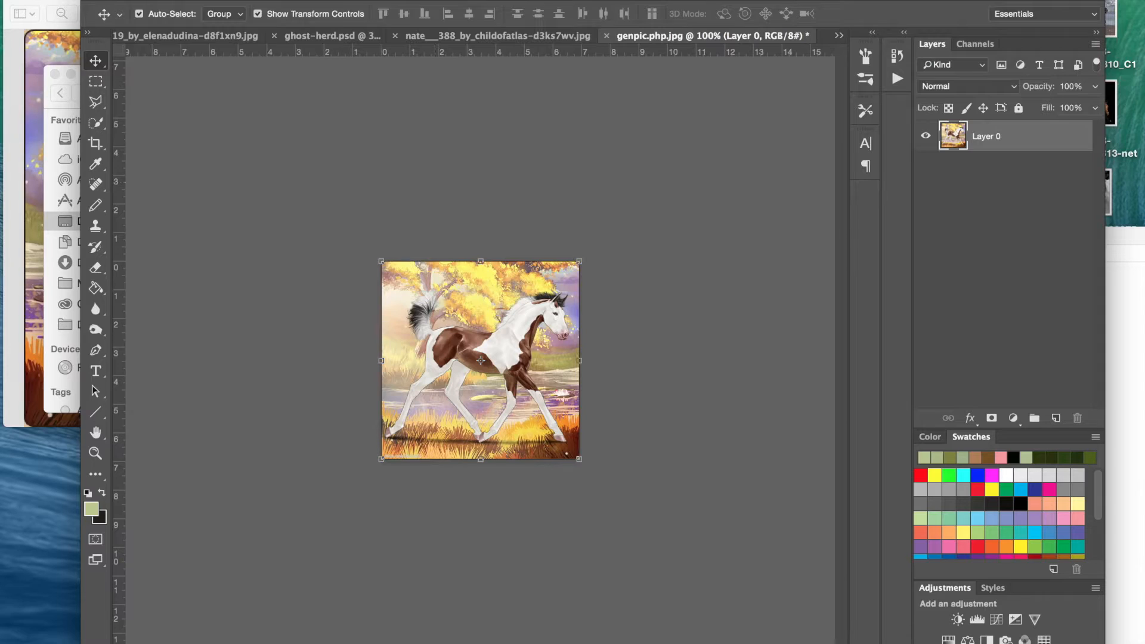
- Save the flipped foal picture to the Desktop in JPEG format as genpic.php copy.jpg
click(146, 1)
click(173, 135)
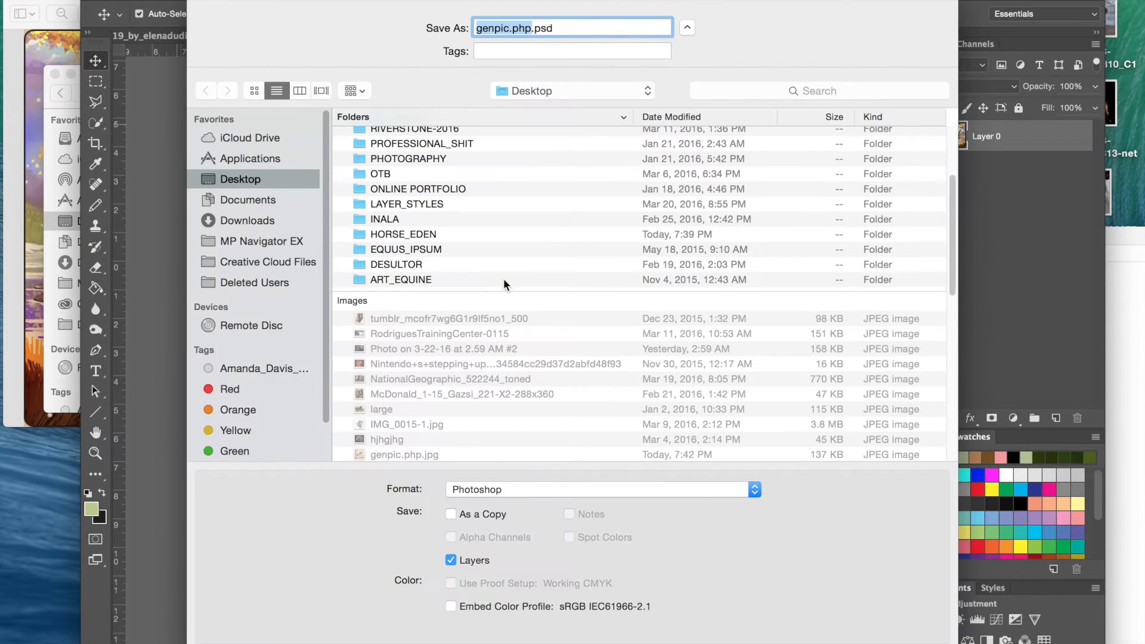
click(690, 490)
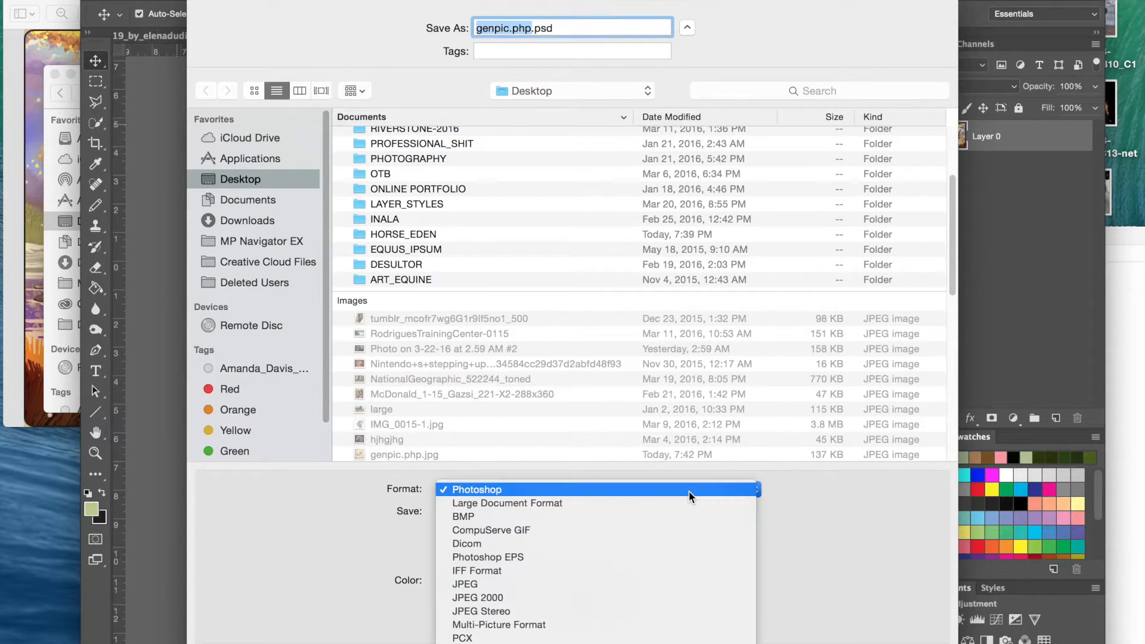
click(627, 583)
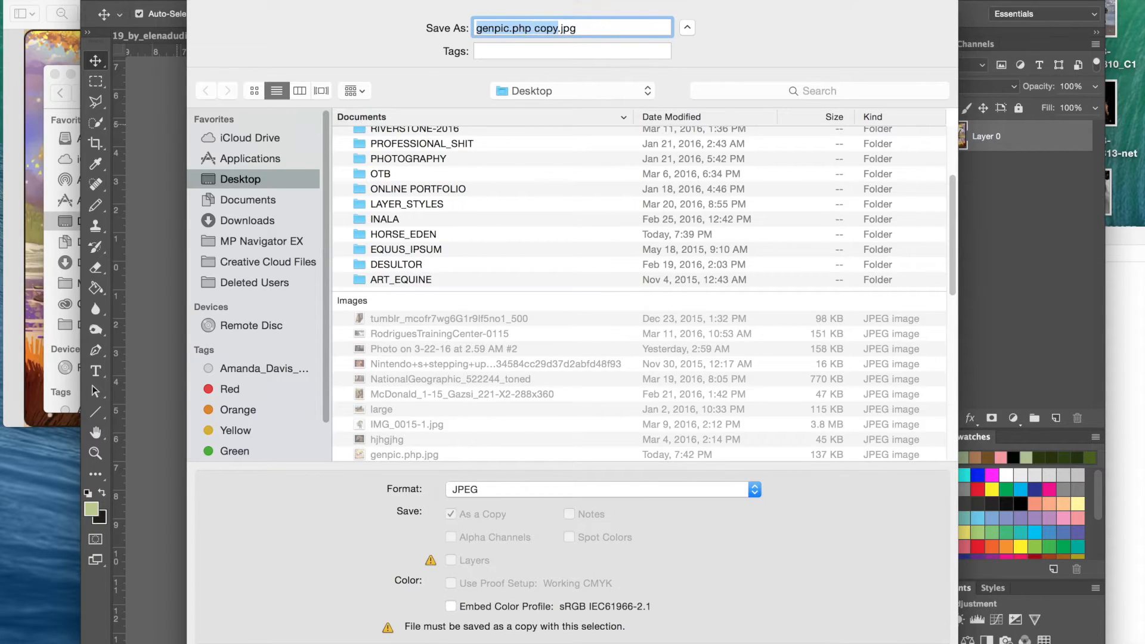
key(Return)
click(668, 215)
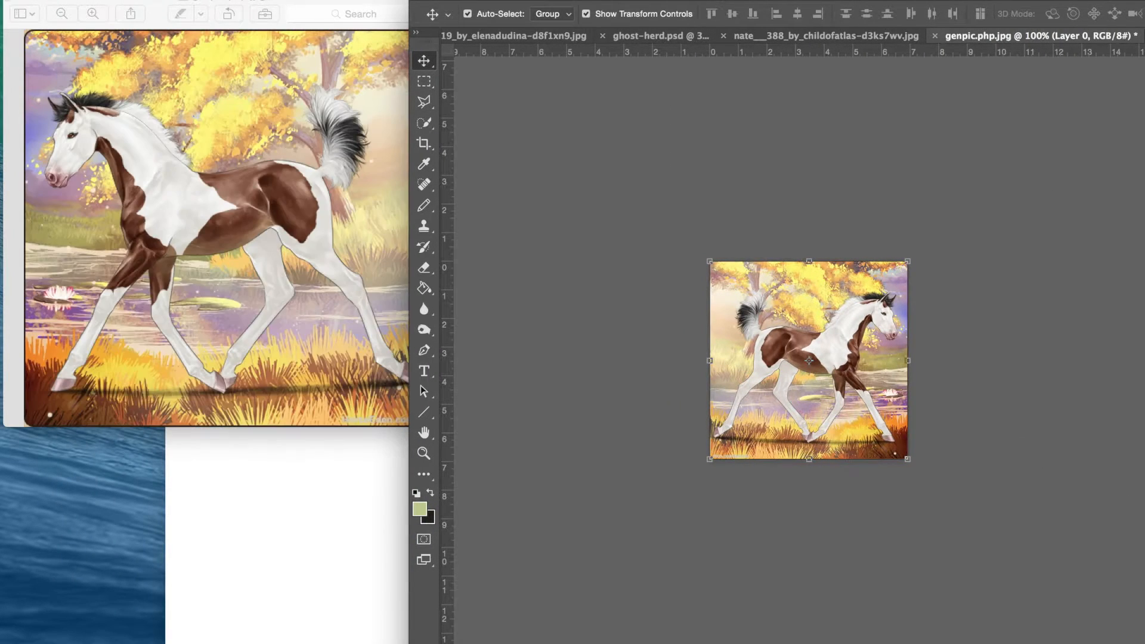
- Close the original foal picture in Preview and open genpic.php copy.jpg from the Desktop in its place
click(13, 2)
click(95, 639)
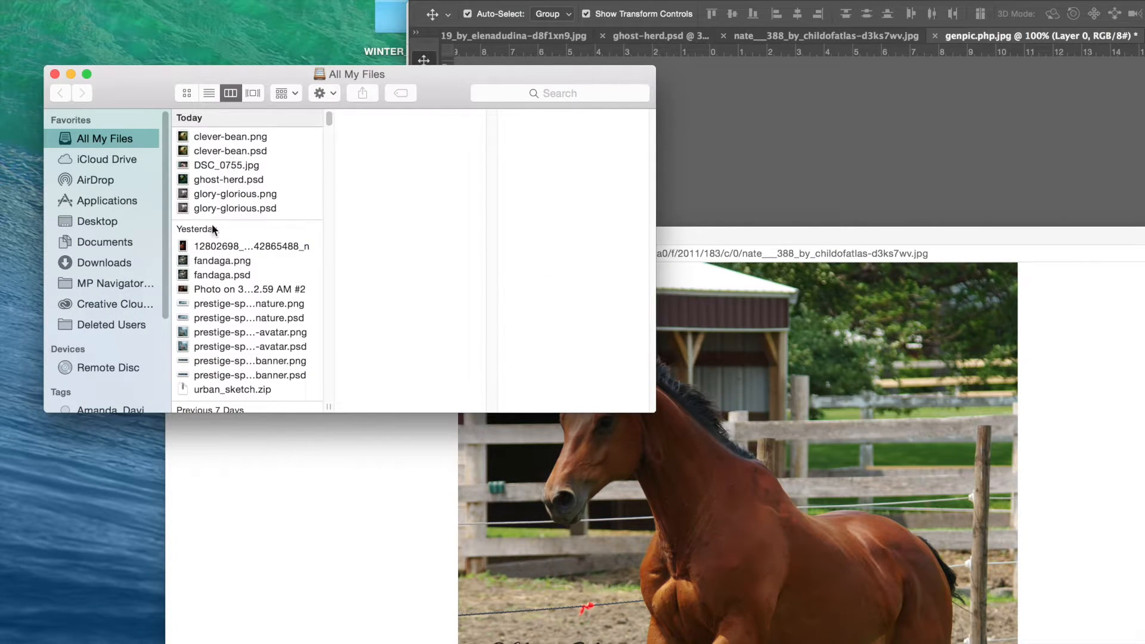
scroll(206, 245, down, 3)
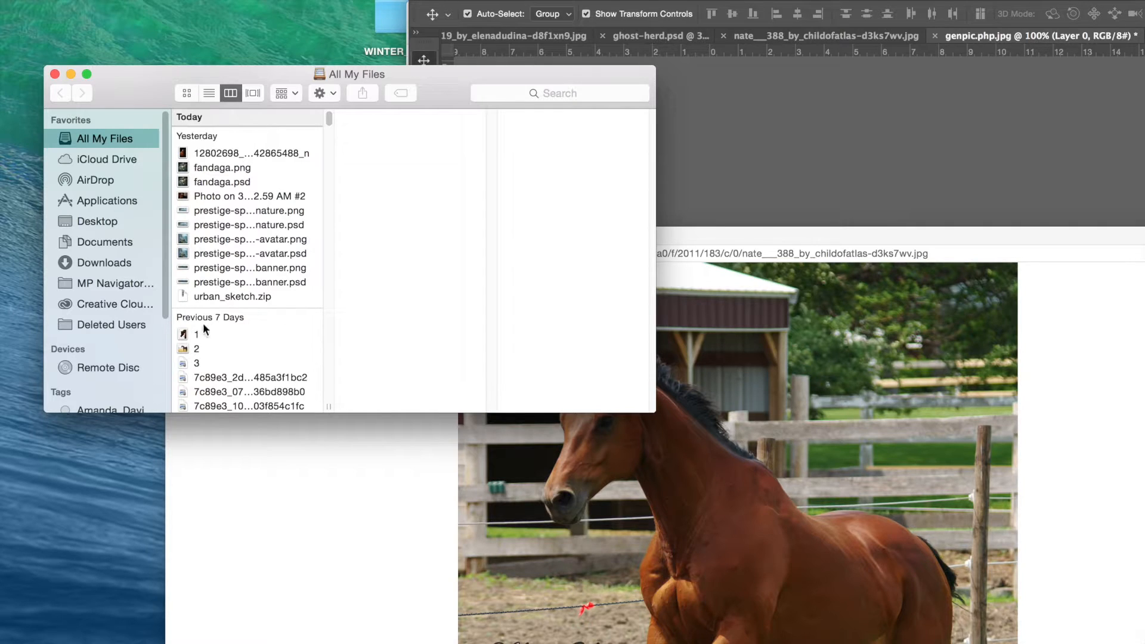
click(105, 213)
scroll(292, 325, down, 10)
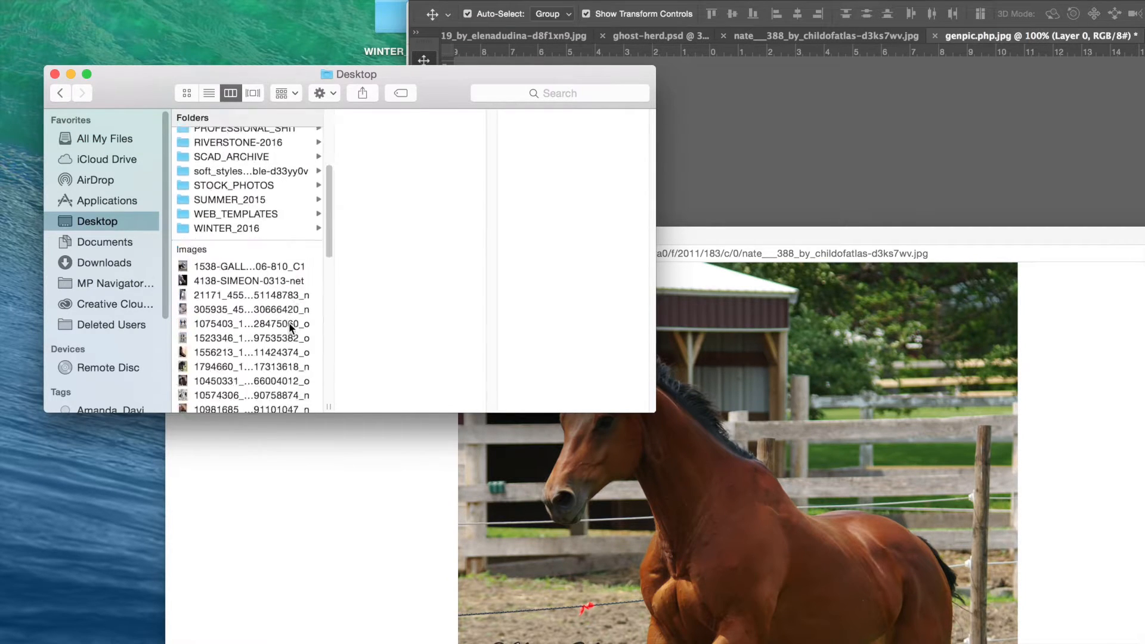
double_click(250, 248)
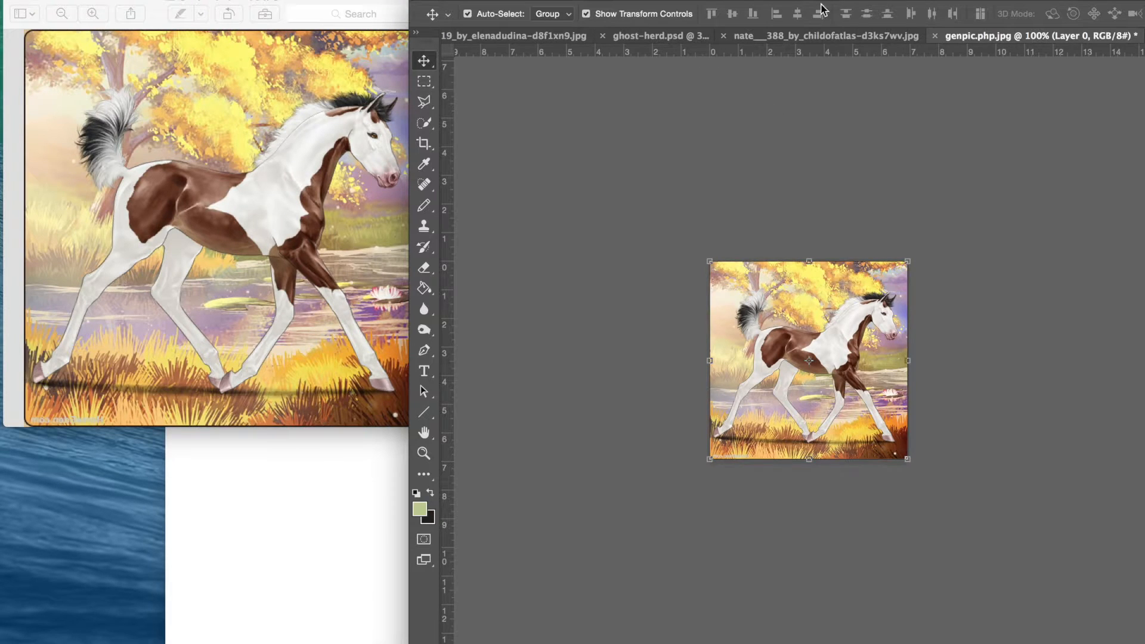
- Return to the ghost-herd.psd document in Photoshop
click(823, 37)
click(734, 33)
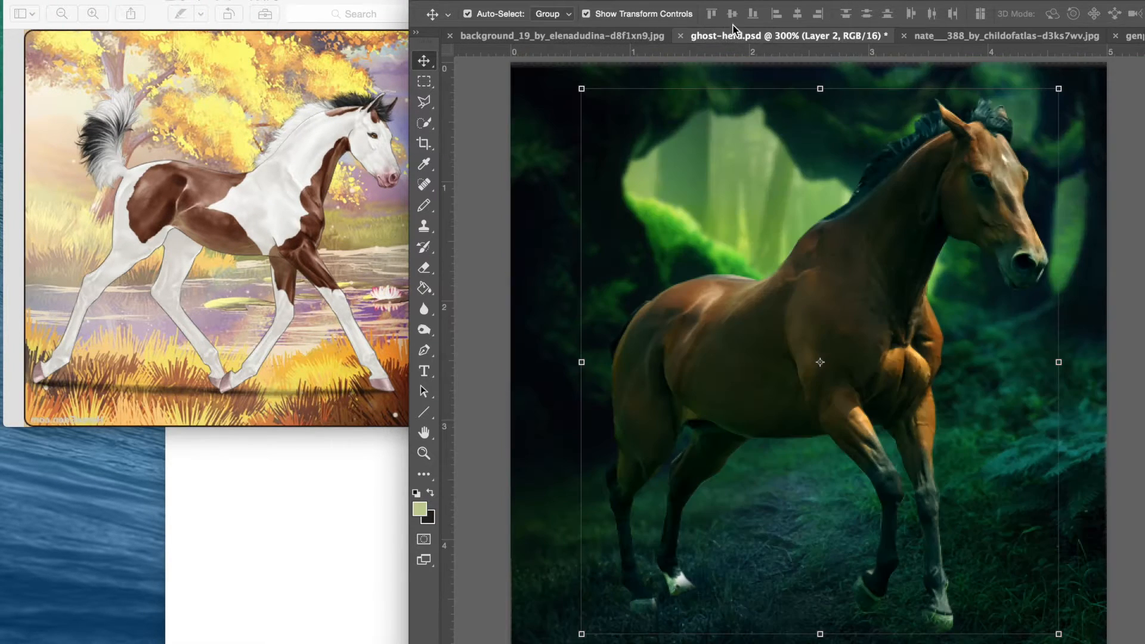
drag(769, 2, 766, 1)
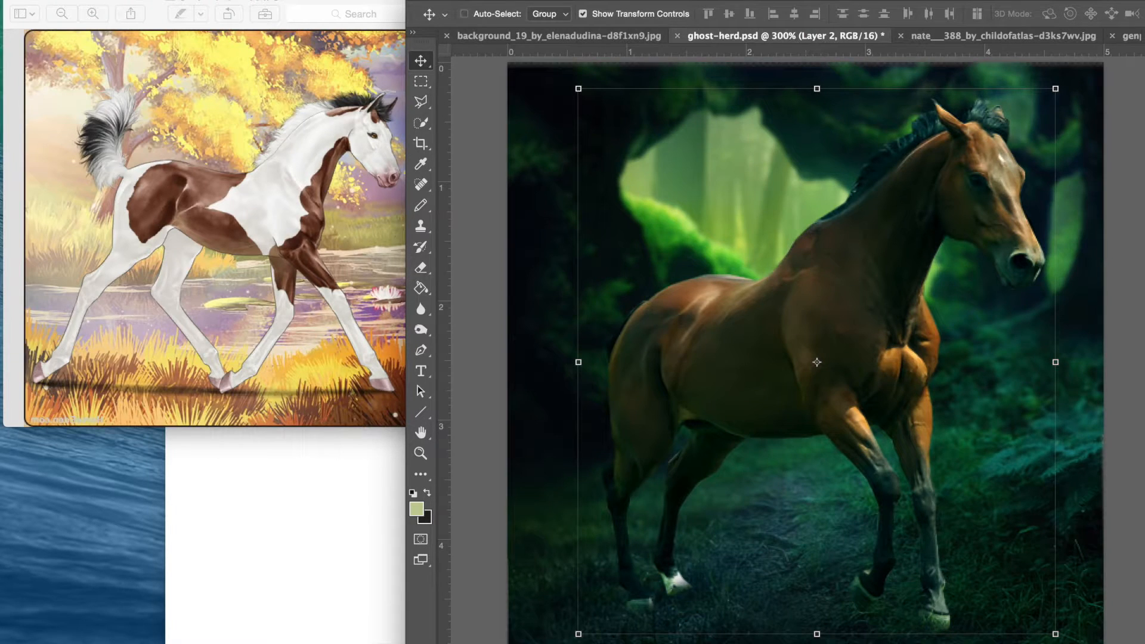
- Arrange the flipped foal reference in Preview beside the Photoshop window, with ghost-herd.psd zoomed to 300%
key(super+minus)
drag(283, 14, 228, 11)
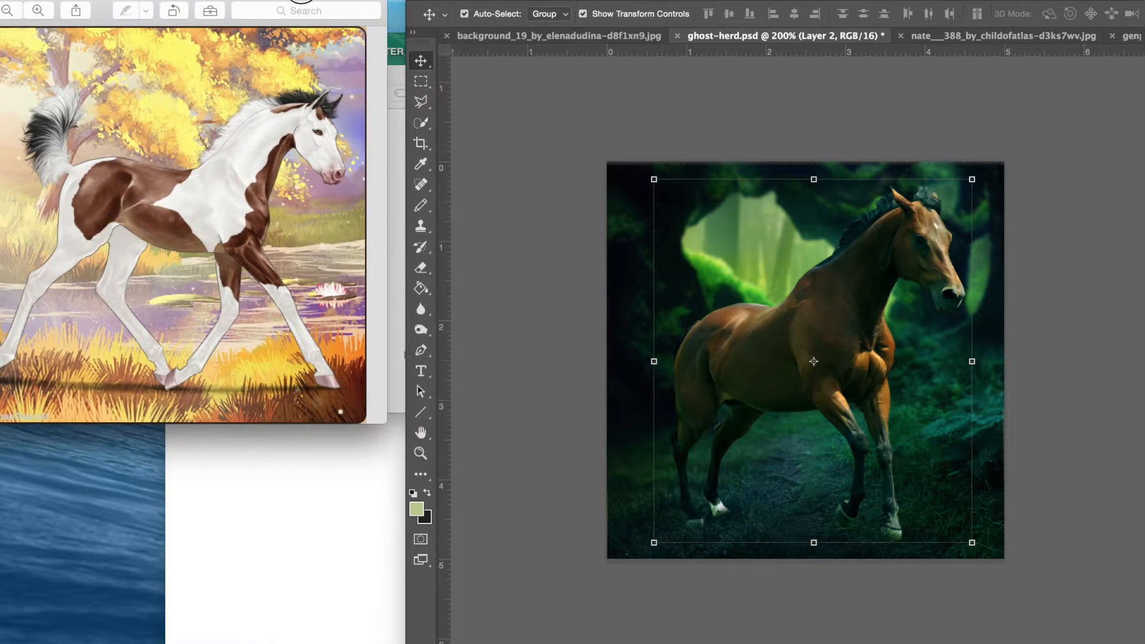
key(super+plus)
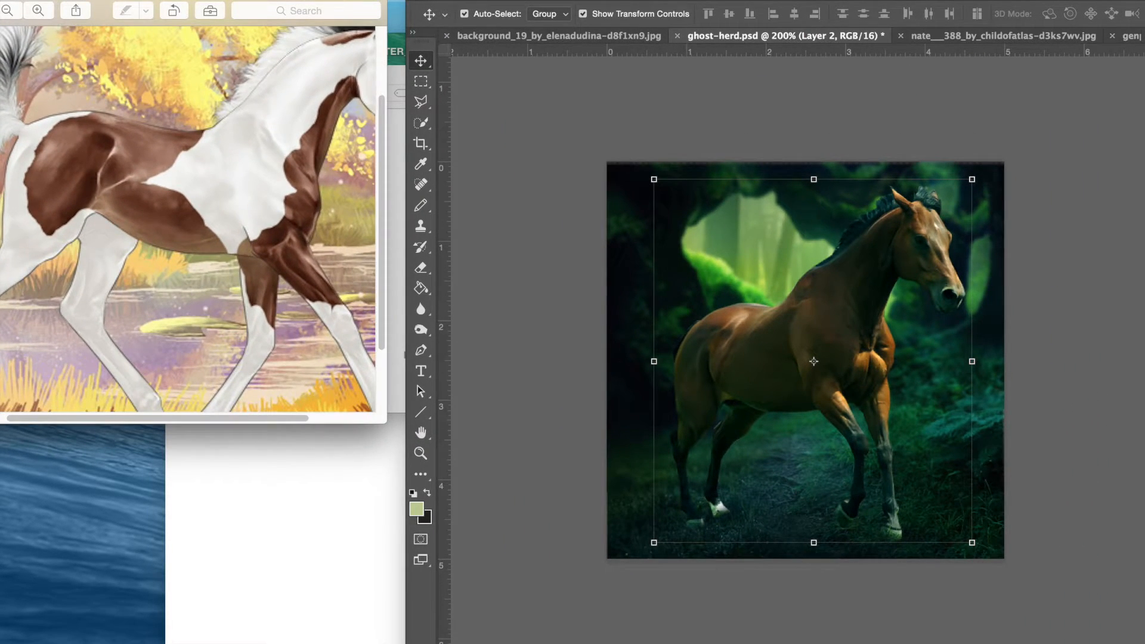
key(super+minus)
click(740, 18)
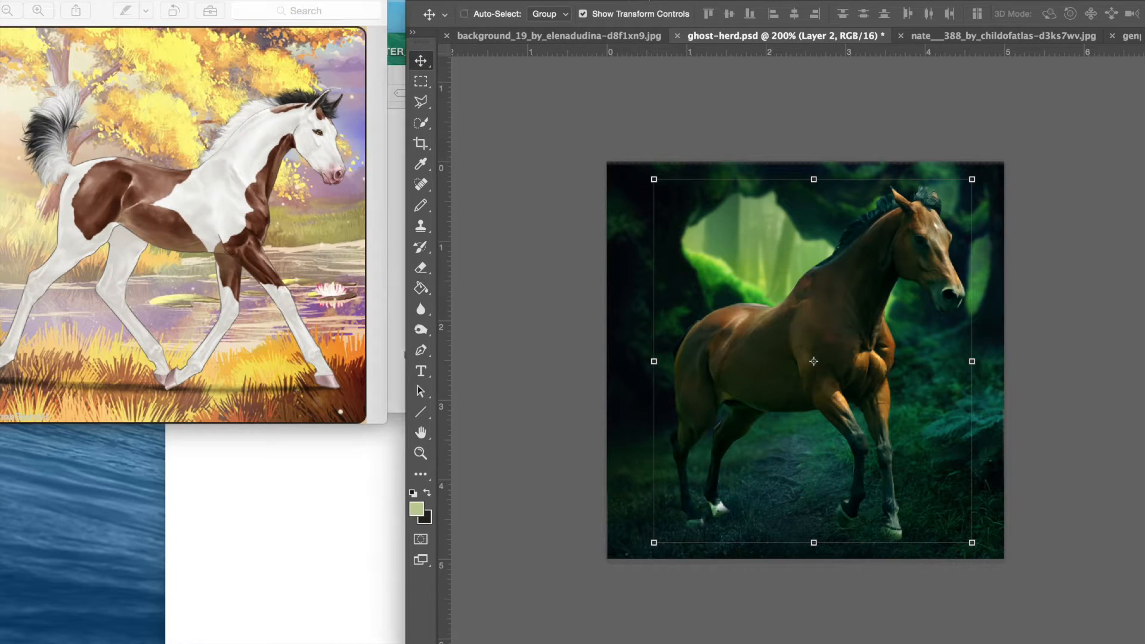
key(super+plus)
drag(1033, 1, 962, 3)
drag(290, 3, 307, 12)
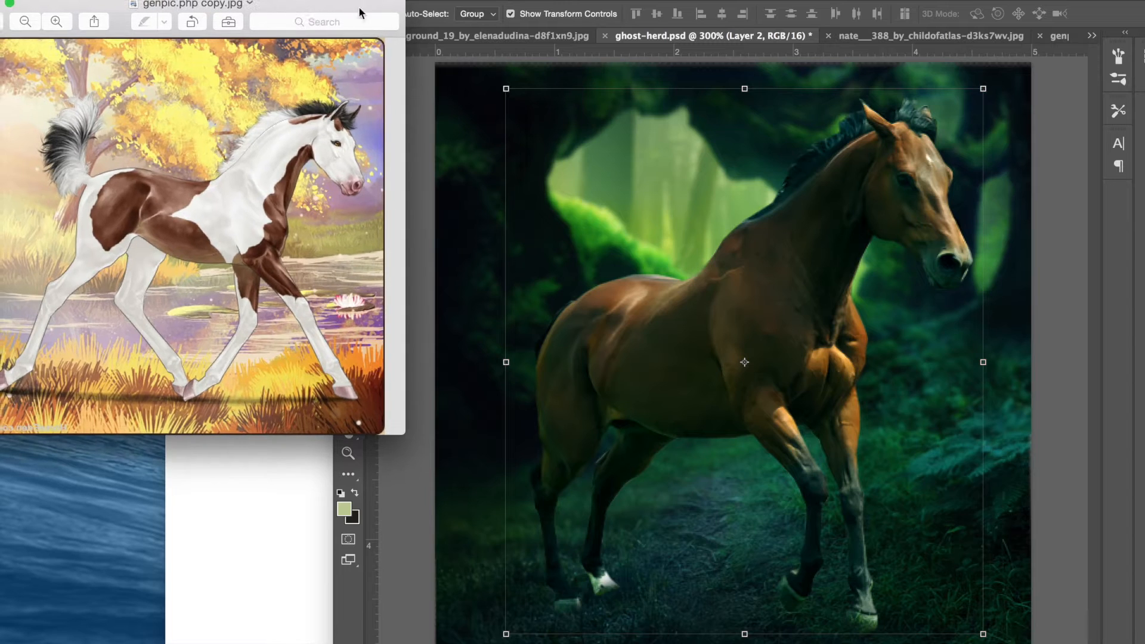
click(522, 2)
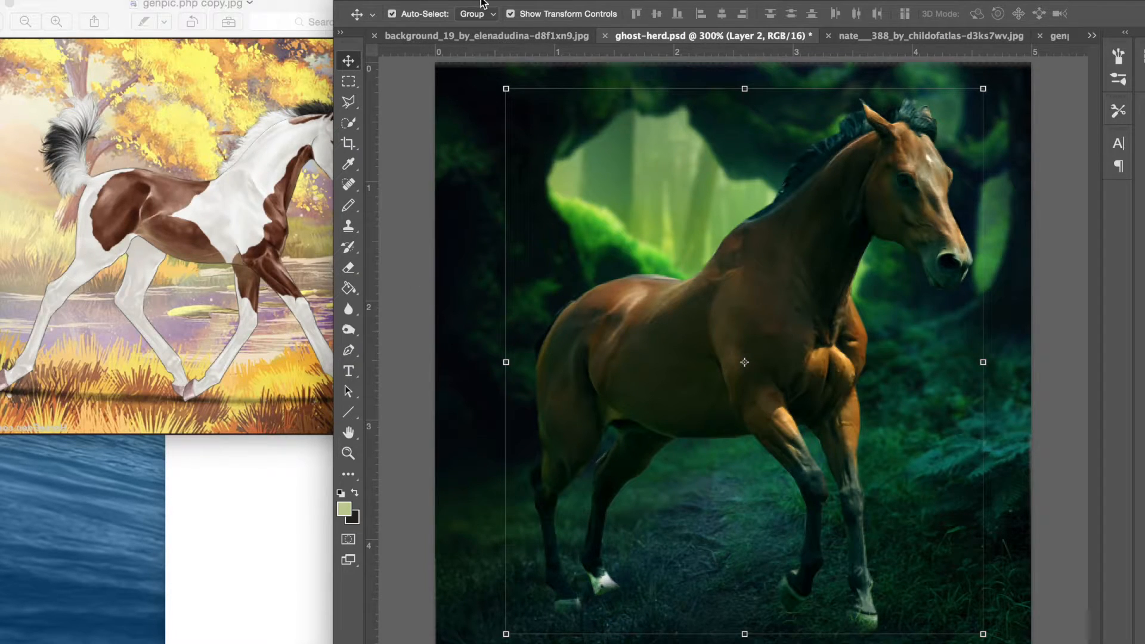
drag(537, 1, 570, 0)
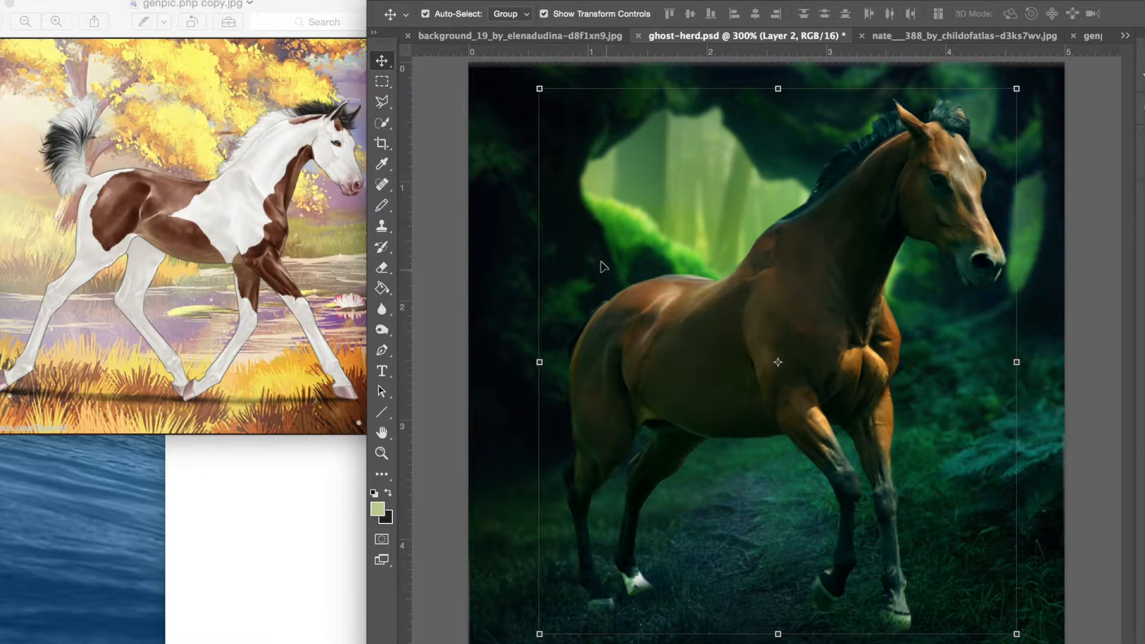
- Outline the horse's hind legs and rear edge with the Lasso tool, following the white hindquarter markings of the reference foal
click(382, 228)
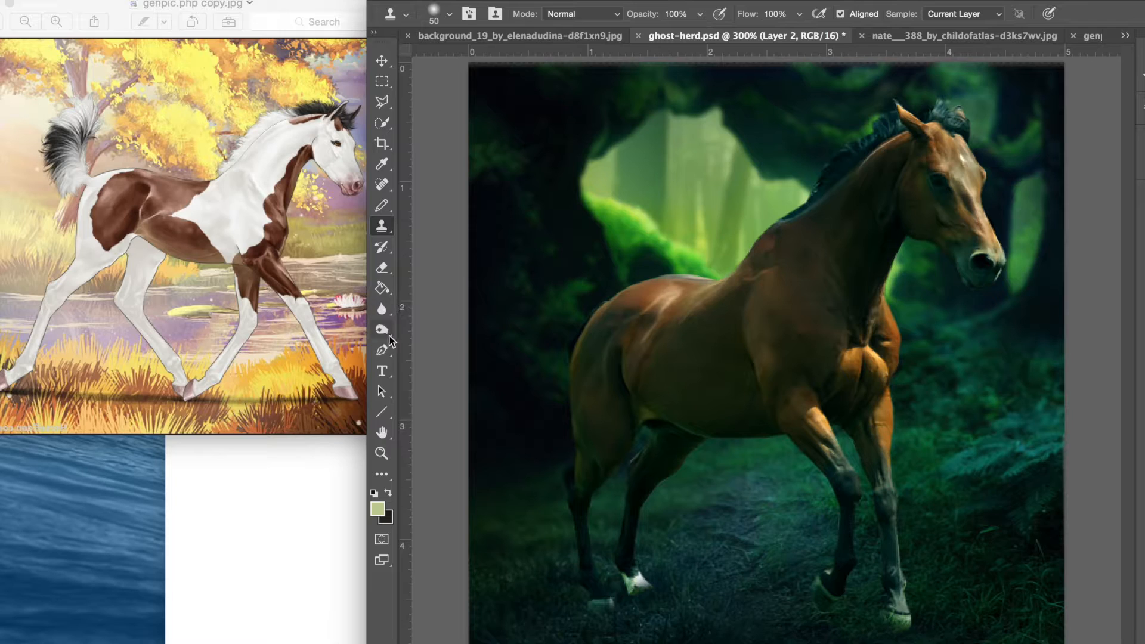
click(382, 208)
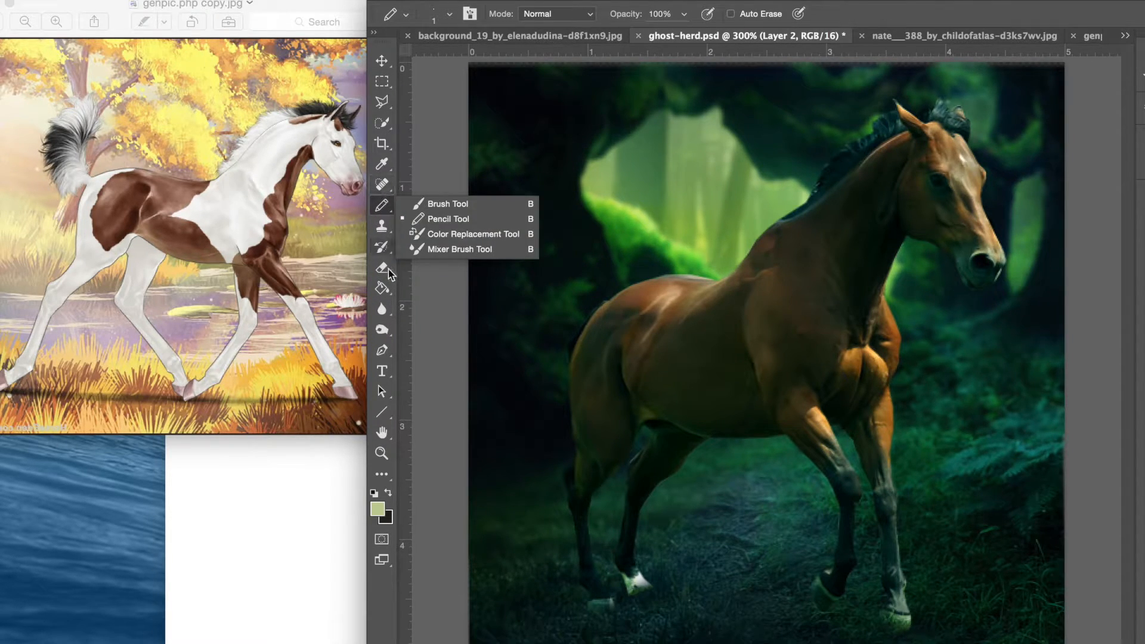
click(382, 102)
click(423, 99)
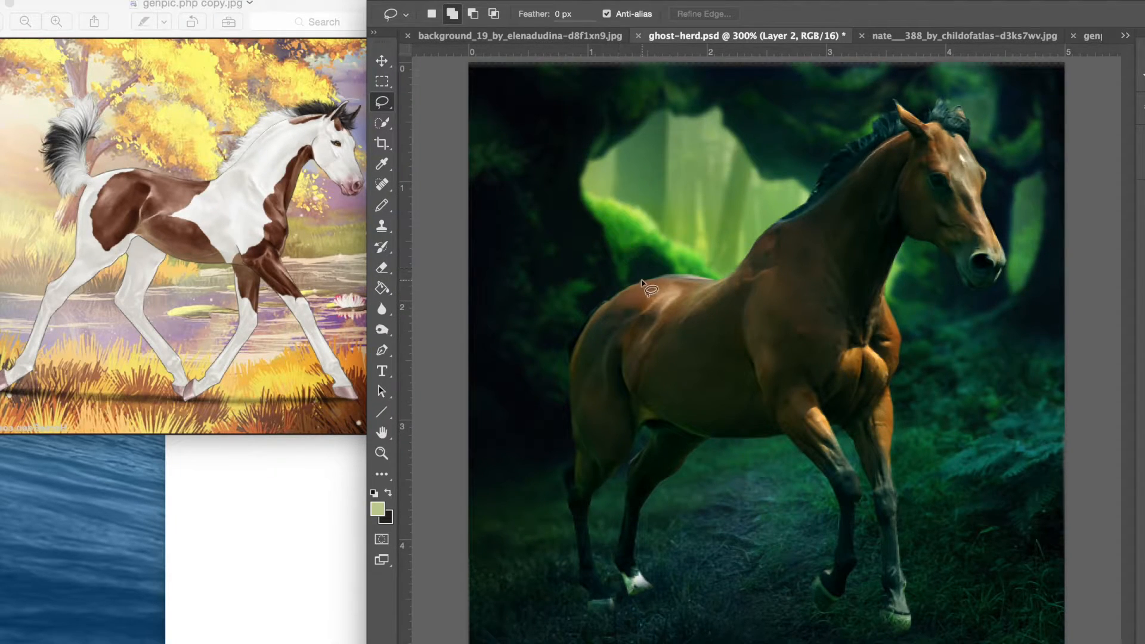
mouse_move(664, 272)
mouse_down()
mouse_move(615, 318)
mouse_move(587, 371)
mouse_move(612, 430)
mouse_move(629, 397)
mouse_move(721, 440)
mouse_move(732, 459)
mouse_move(707, 502)
mouse_move(703, 564)
mouse_move(648, 570)
mouse_move(619, 585)
mouse_move(620, 598)
mouse_move(582, 610)
mouse_move(503, 396)
mouse_move(535, 361)
mouse_move(552, 367)
mouse_move(557, 328)
mouse_move(565, 358)
mouse_move(594, 311)
mouse_move(658, 274)
mouse_up()
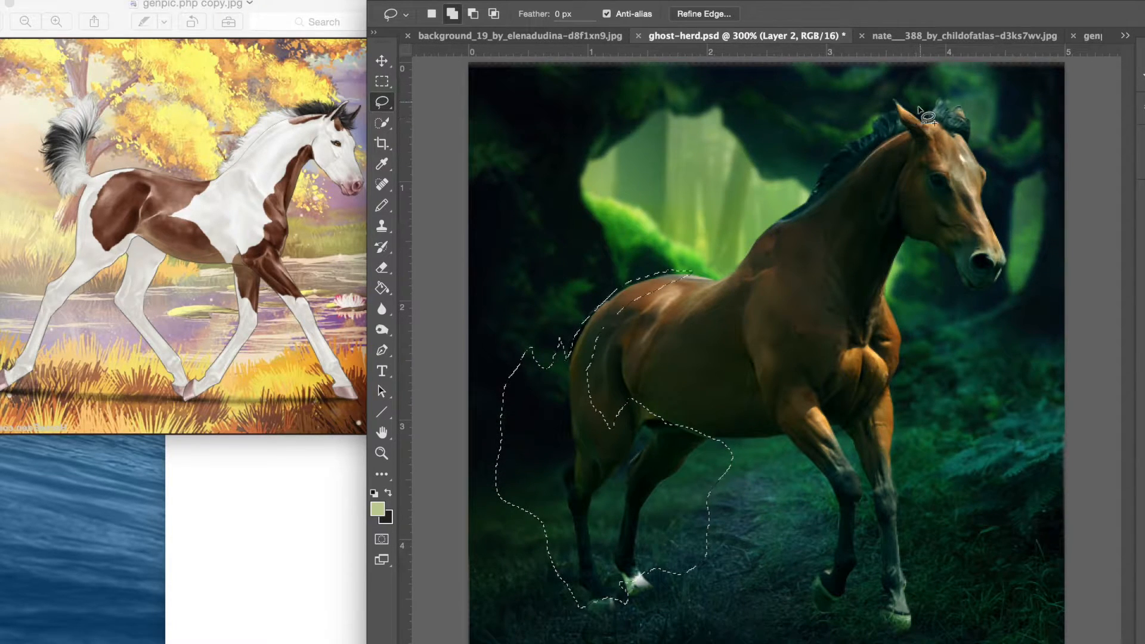
- Add the horse's face and the front boundary of its neck and shoulder patch to the selection, following the foal's white markings
scroll(914, 156, up, 5)
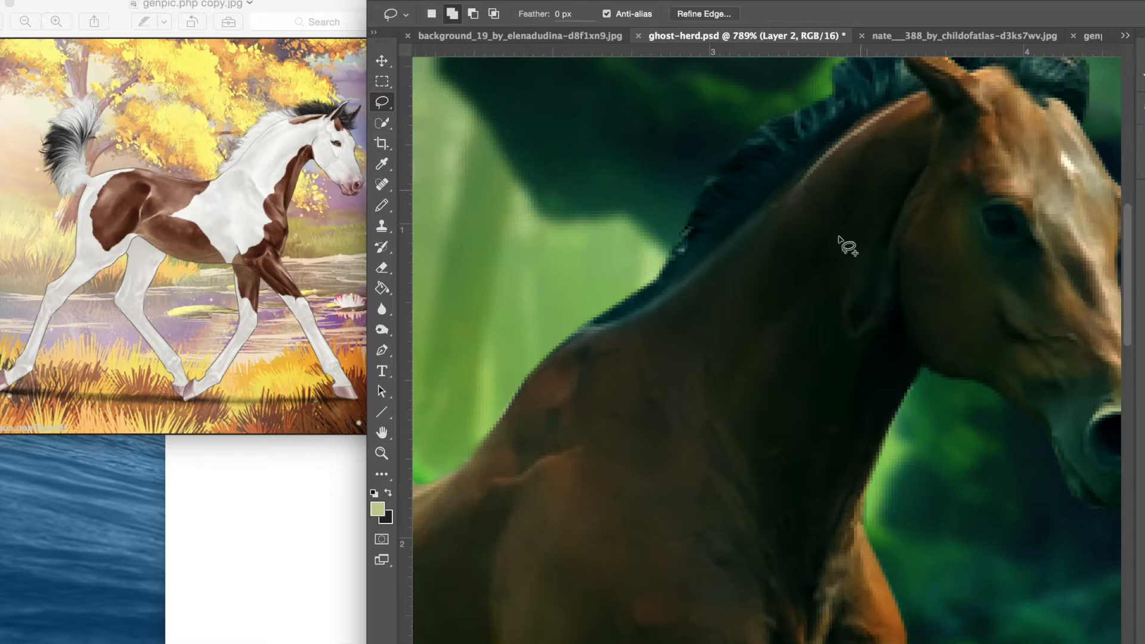
scroll(821, 274, down, 3)
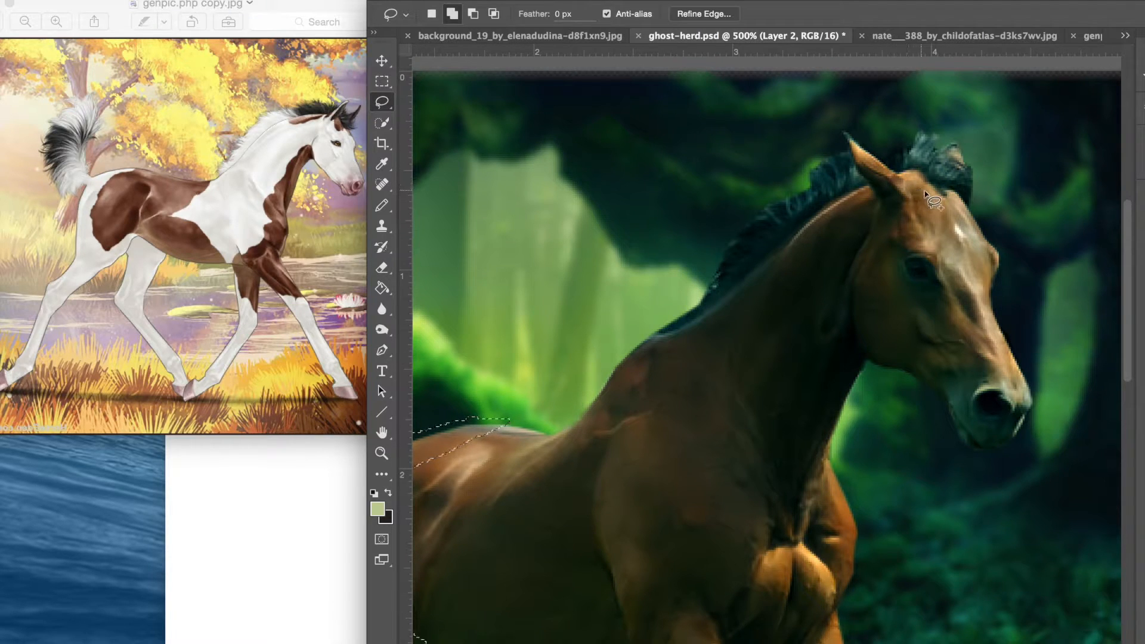
mouse_move(907, 195)
mouse_down()
mouse_move(952, 227)
mouse_move(955, 208)
mouse_move(971, 223)
mouse_move(1015, 228)
mouse_move(1070, 407)
mouse_move(1001, 482)
mouse_move(910, 453)
mouse_move(876, 398)
mouse_move(858, 343)
mouse_move(864, 289)
mouse_move(845, 269)
mouse_move(830, 343)
mouse_move(792, 392)
mouse_move(774, 468)
mouse_move(731, 490)
mouse_move(716, 523)
mouse_move(732, 545)
mouse_move(761, 544)
mouse_move(710, 605)
mouse_move(715, 631)
mouse_up()
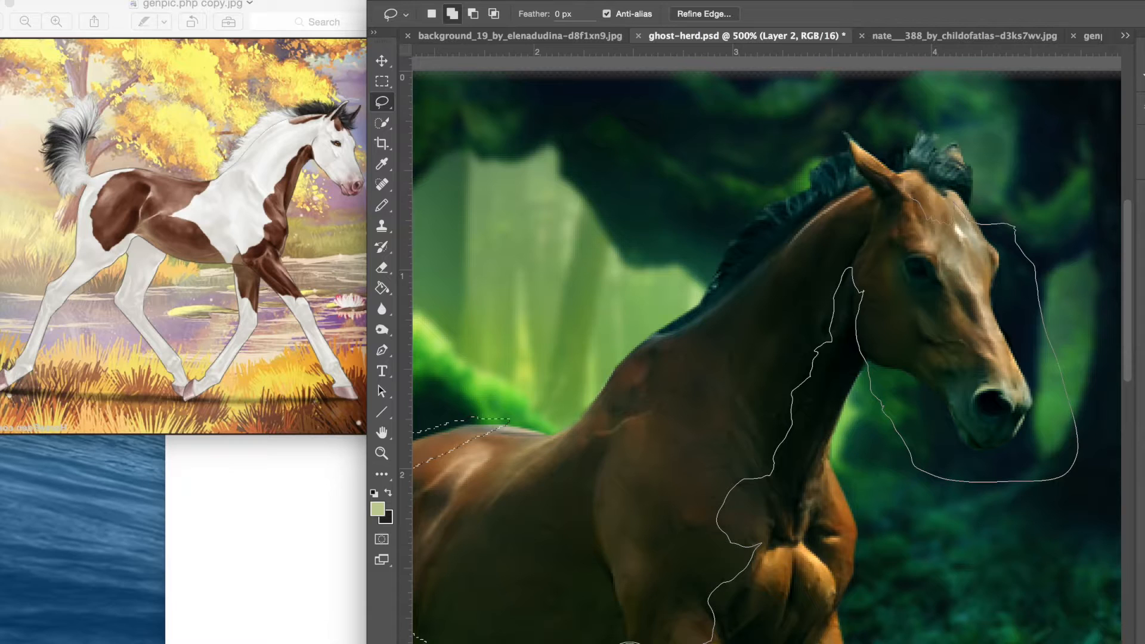
drag(574, 641, 576, 643)
- Add the barrel patch to the selection, from the withers down across the flank to the belly
scroll(602, 566, down, 6)
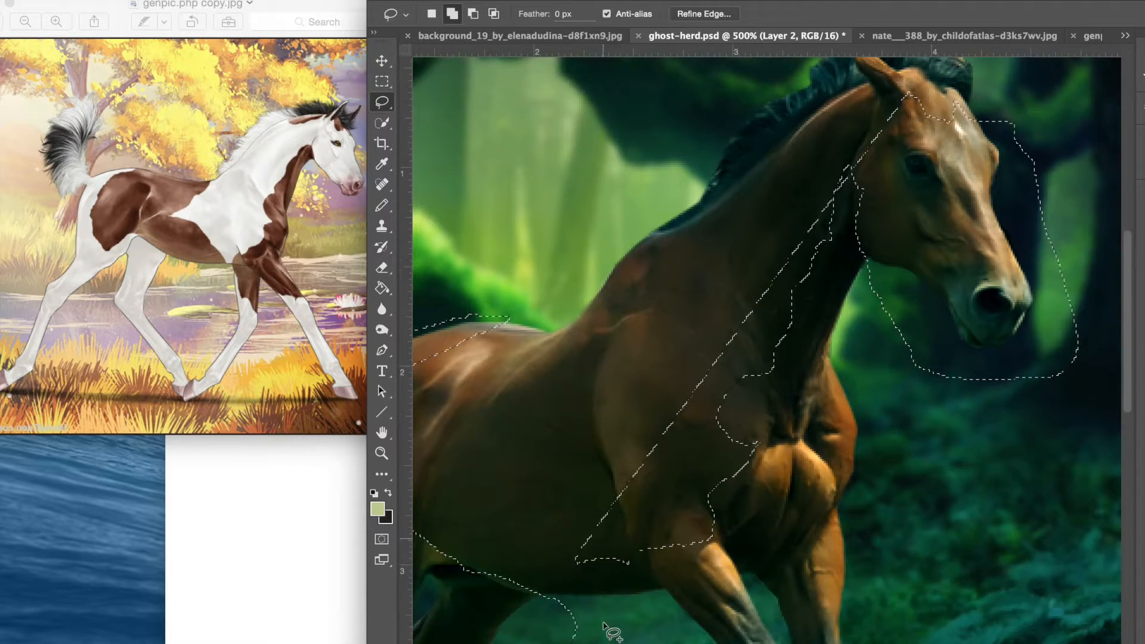
mouse_move(631, 338)
mouse_down()
mouse_move(600, 376)
mouse_move(569, 379)
mouse_move(554, 350)
mouse_move(421, 259)
mouse_move(472, 232)
mouse_move(580, 84)
mouse_move(600, 107)
mouse_up()
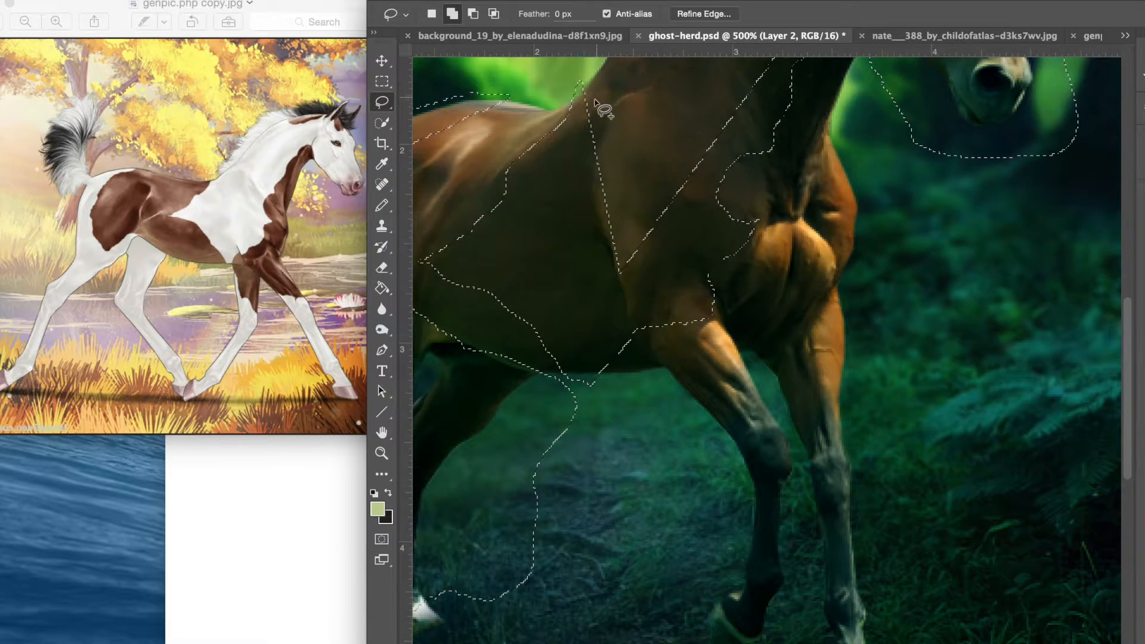
scroll(596, 113, up, 5)
scroll(594, 122, up, 1)
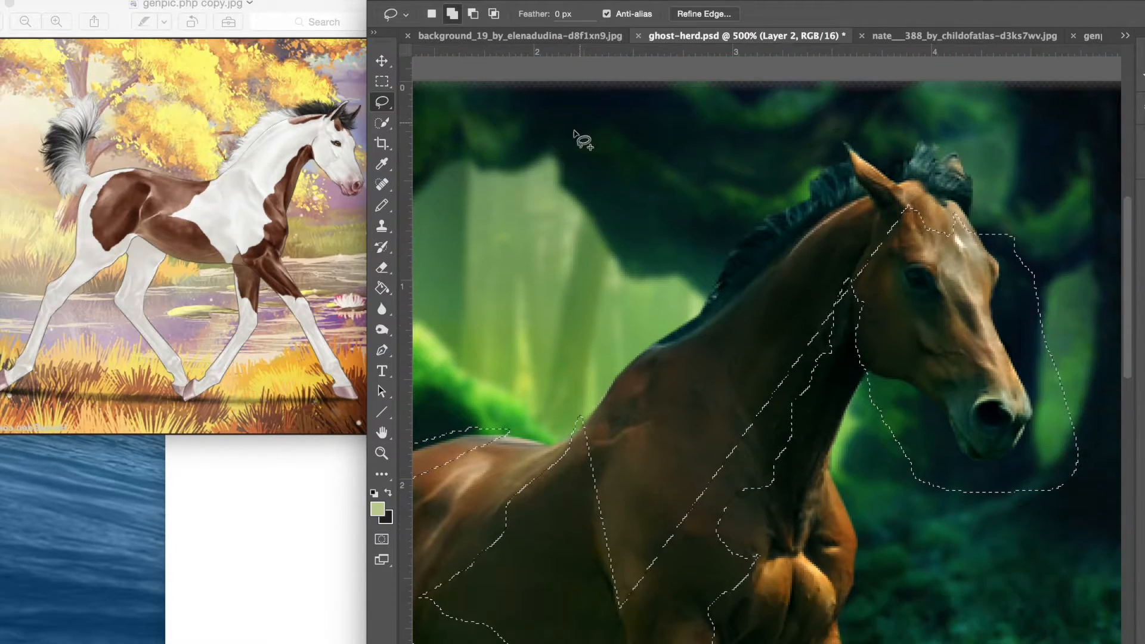
- Add the neck, mane and ear edge to the selection and fill the remaining gaps across the shoulder and neck
mouse_move(580, 427)
mouse_down()
mouse_move(587, 382)
mouse_move(694, 267)
mouse_move(761, 217)
mouse_move(795, 201)
mouse_move(826, 237)
mouse_move(873, 207)
mouse_move(860, 156)
mouse_move(923, 228)
mouse_up()
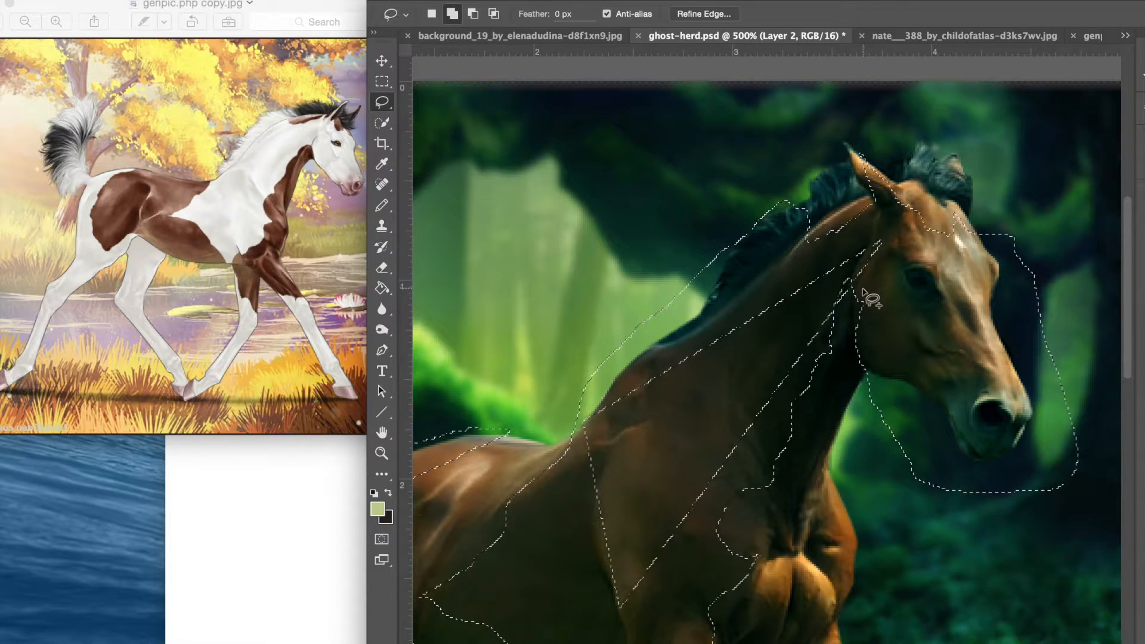
mouse_move(595, 610)
mouse_down()
mouse_move(662, 592)
mouse_move(711, 483)
mouse_move(828, 332)
mouse_move(853, 272)
mouse_move(879, 254)
mouse_move(873, 229)
mouse_move(747, 303)
mouse_move(672, 367)
mouse_move(587, 408)
mouse_move(602, 577)
mouse_up()
mouse_move(674, 352)
mouse_down()
mouse_move(694, 333)
mouse_move(658, 429)
mouse_move(679, 397)
mouse_up()
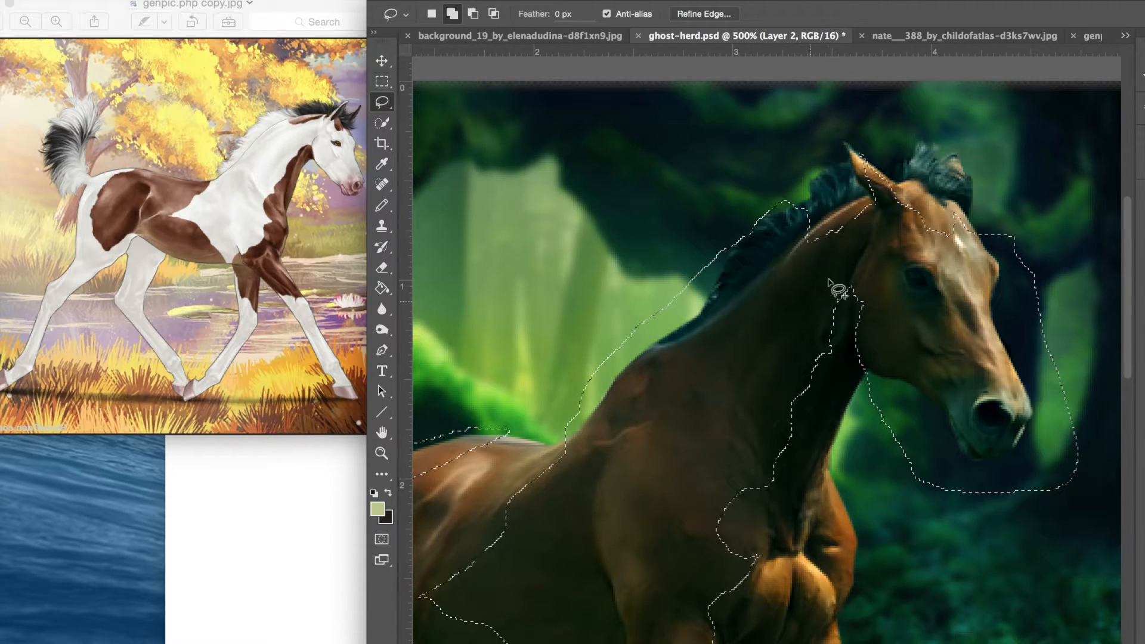
- Subtract the area around the horse's eye from the face selection
scroll(847, 274, down, 3)
scroll(847, 274, right, 1)
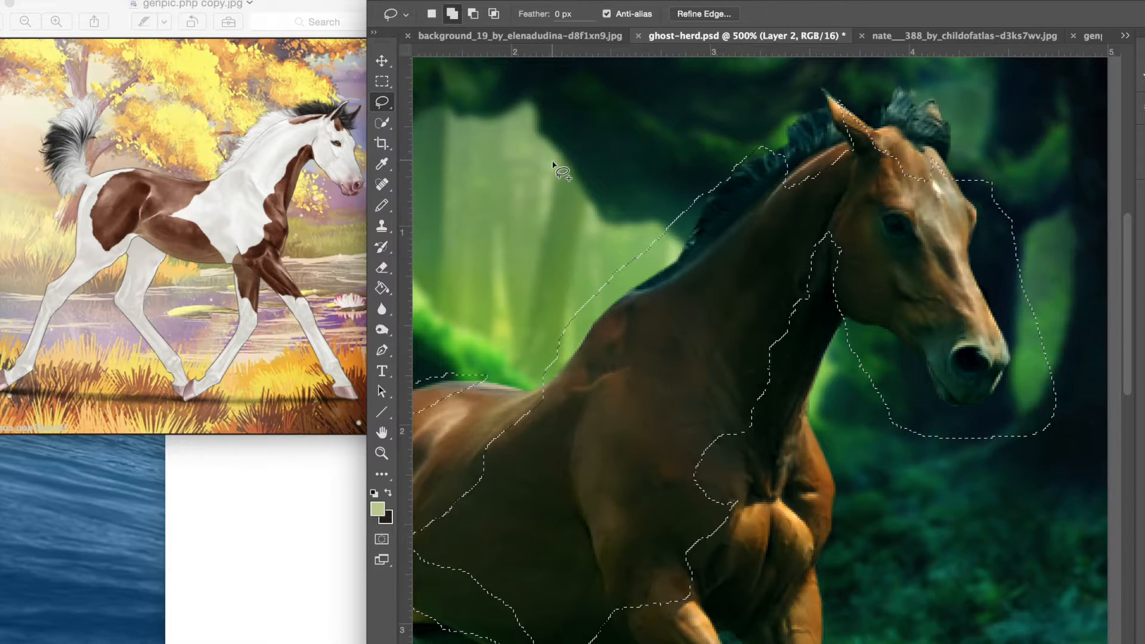
click(473, 13)
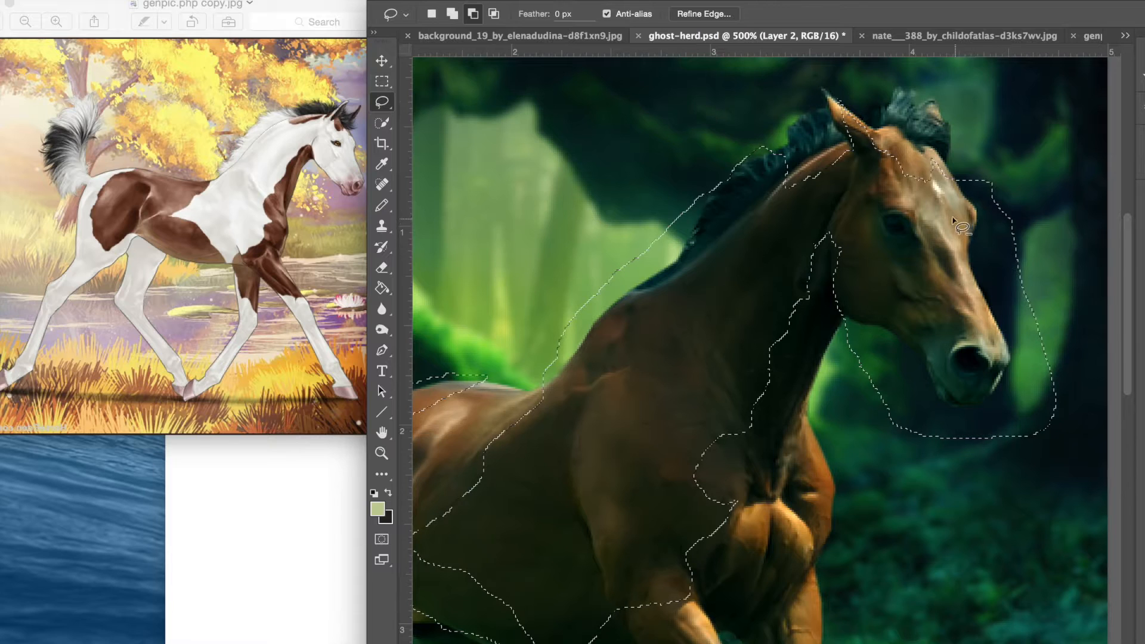
mouse_move(874, 214)
mouse_down()
mouse_move(899, 222)
mouse_move(908, 242)
mouse_move(883, 236)
mouse_move(875, 214)
mouse_up()
- Add both lower front legs, from the knees down to the hooves, to the selection
scroll(897, 286, down, 3)
scroll(898, 295, down, 6)
scroll(898, 295, left, 2)
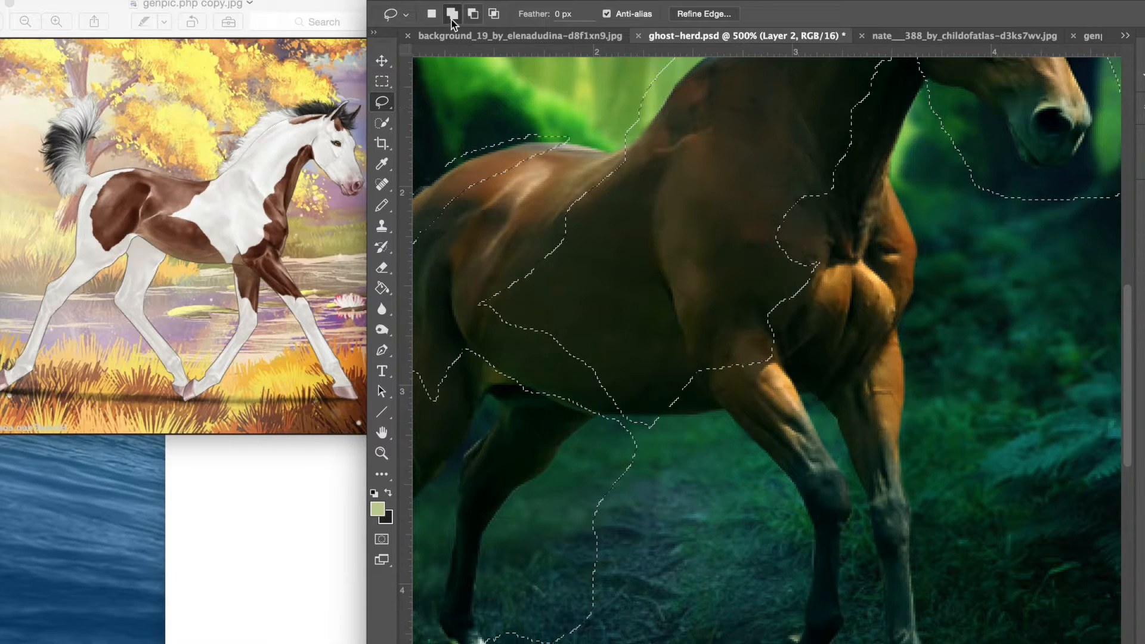
scroll(781, 343, down, 5)
scroll(781, 343, right, 4)
scroll(733, 362, down, 3)
scroll(734, 363, right, 3)
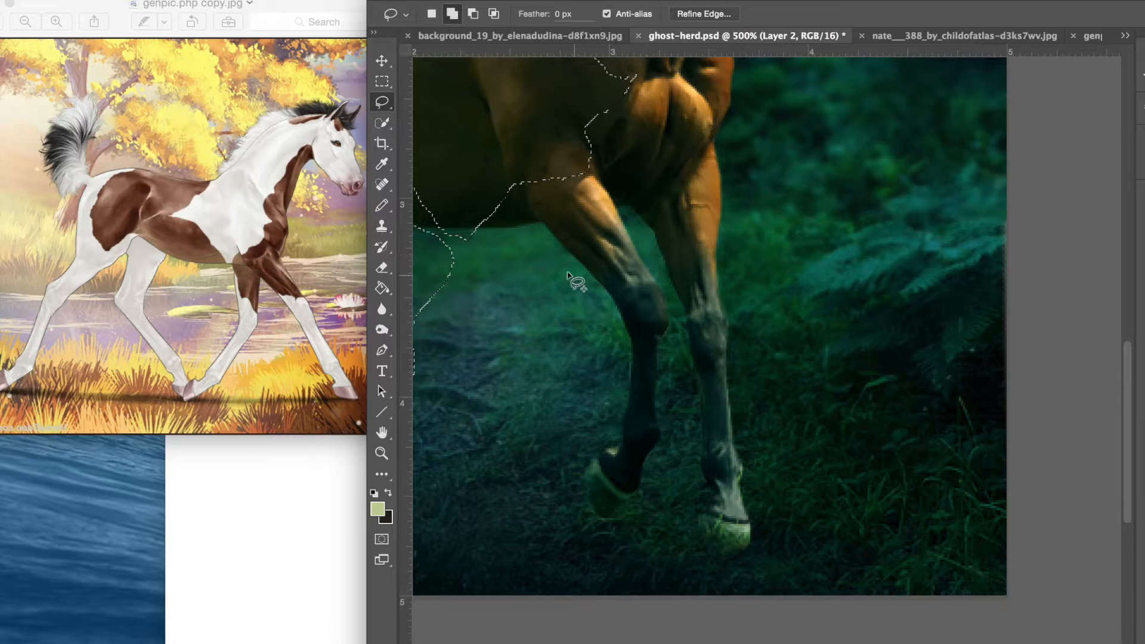
mouse_move(555, 258)
mouse_down()
mouse_move(667, 293)
mouse_move(681, 451)
mouse_move(656, 495)
mouse_move(597, 478)
mouse_move(588, 451)
mouse_move(601, 397)
mouse_move(554, 258)
mouse_up()
mouse_move(647, 229)
mouse_down()
mouse_move(692, 295)
mouse_move(729, 325)
mouse_move(777, 524)
mouse_move(695, 518)
mouse_move(686, 411)
mouse_move(649, 232)
mouse_up()
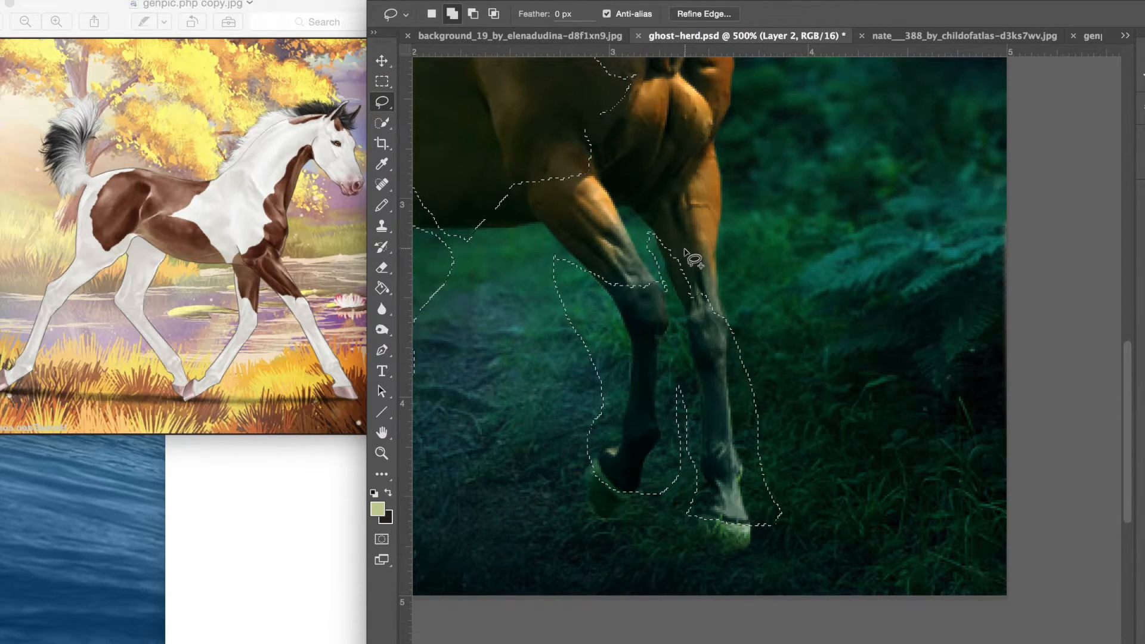
- Deselect the outlined markings and restore the same selection with the whole picture in view at 200%
scroll(687, 251, left, 10)
scroll(686, 250, up, 3)
scroll(684, 254, right, 8)
scroll(684, 253, up, 8)
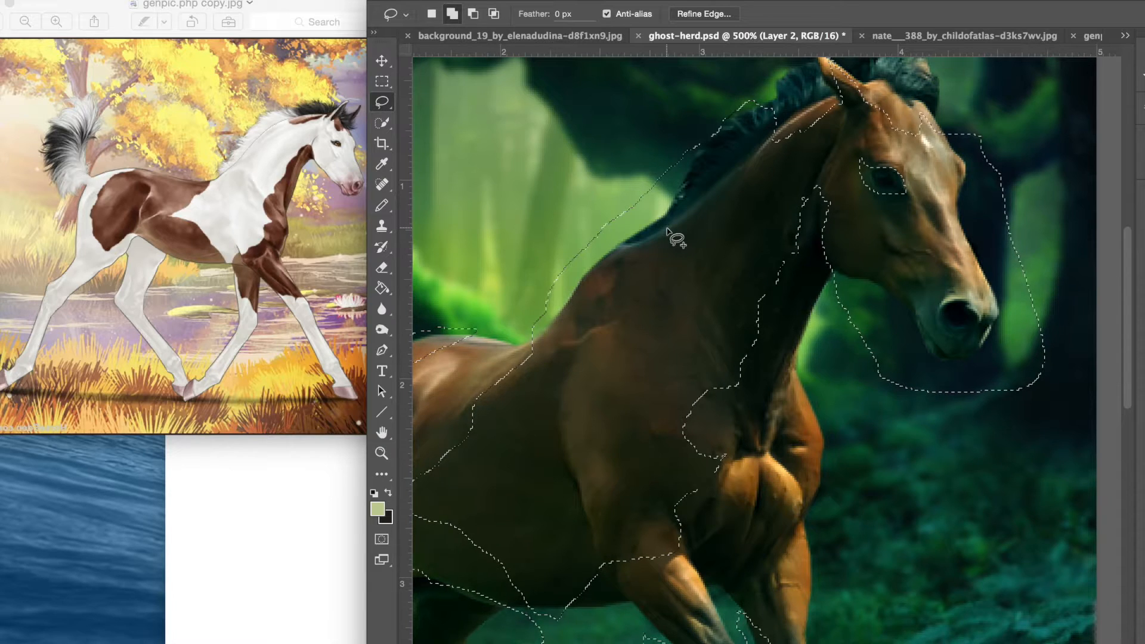
key(super+d)
key(super+minus)
key(super+minus)
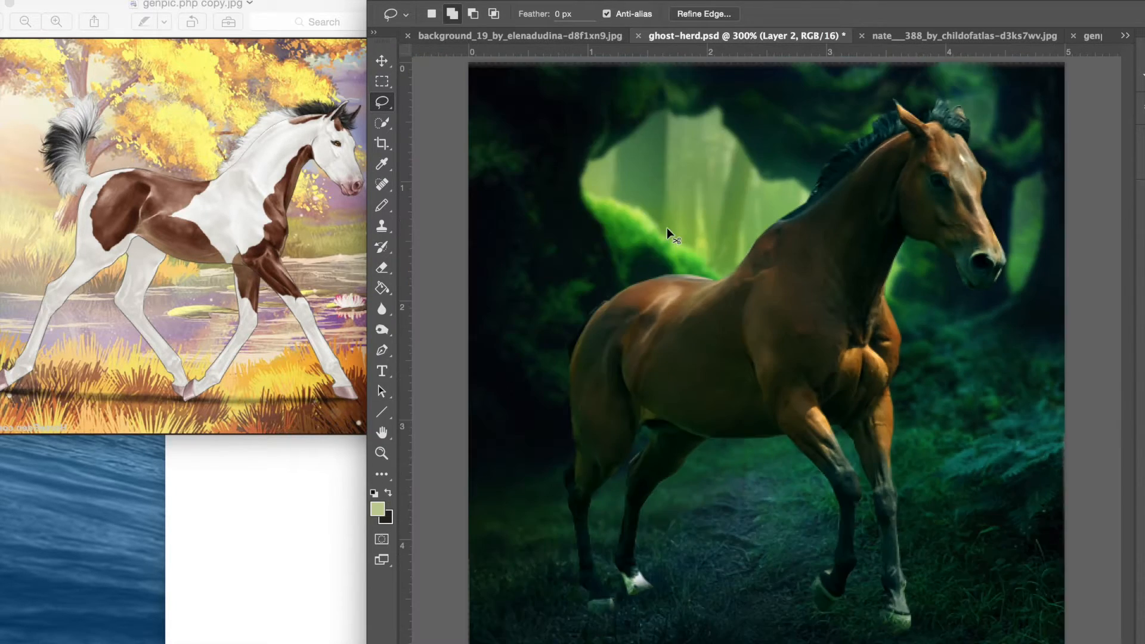
key(super+minus)
key(super+shift+d)
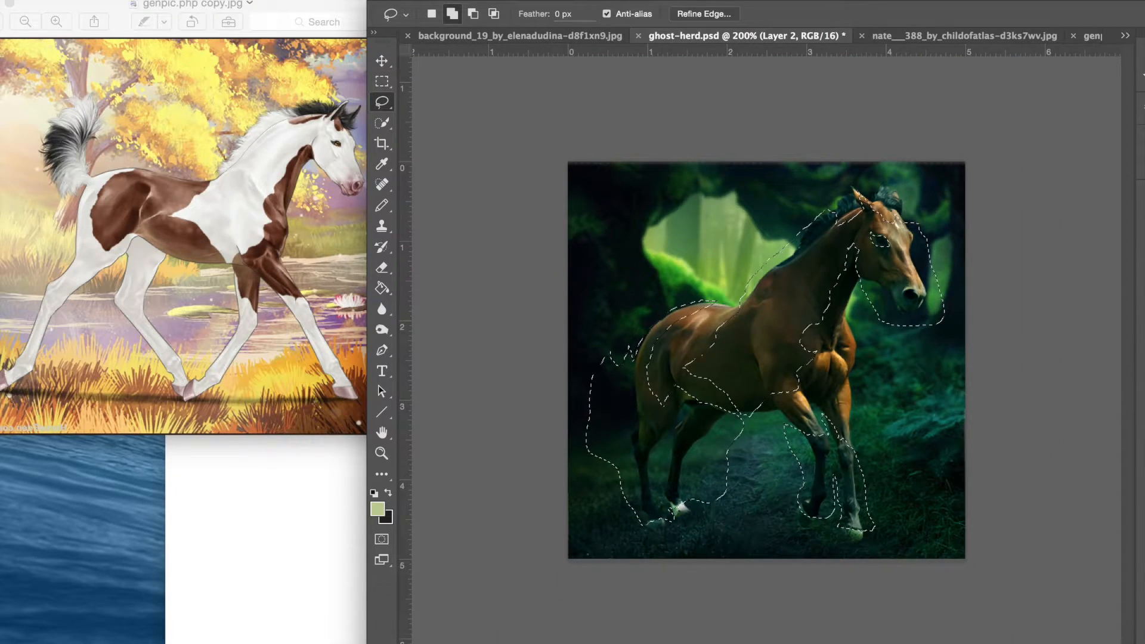
- Lighten the selected markings with a Brightness/Contrast adjustment of brightness 150 and contrast -50
click(221, 2)
mouse_move(325, 17)
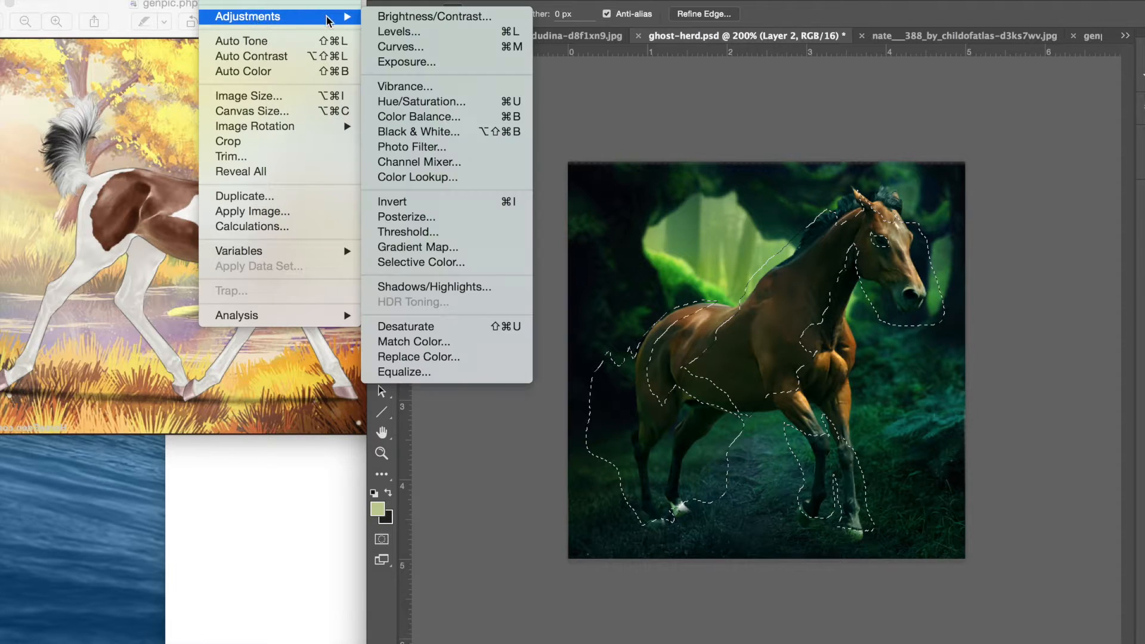
click(398, 17)
drag(1036, 57, 1068, 62)
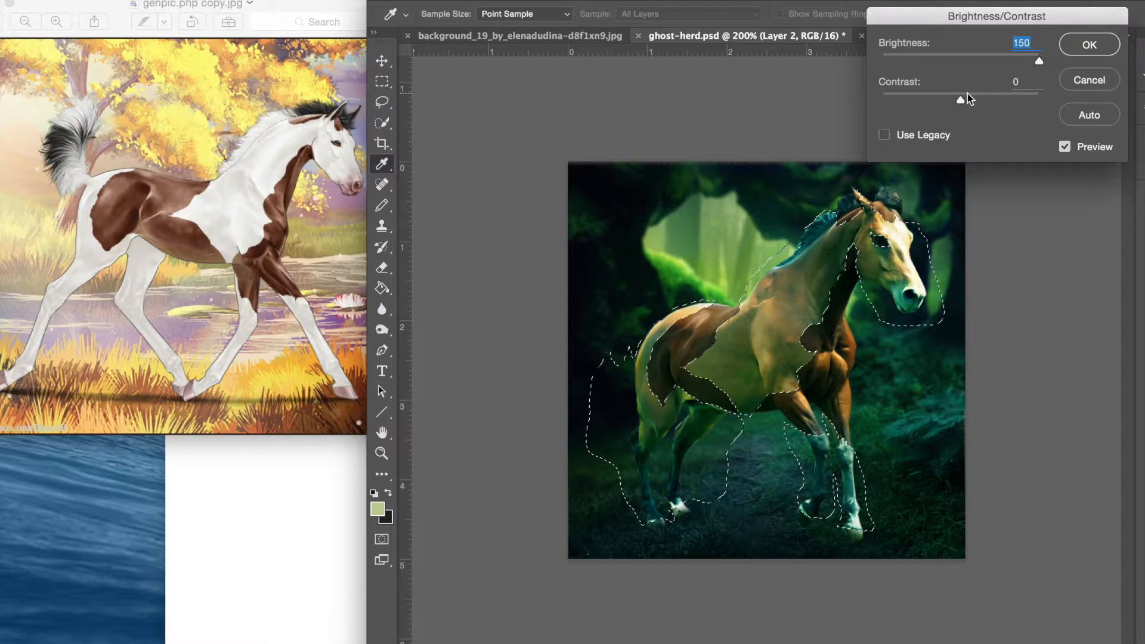
drag(960, 100, 831, 97)
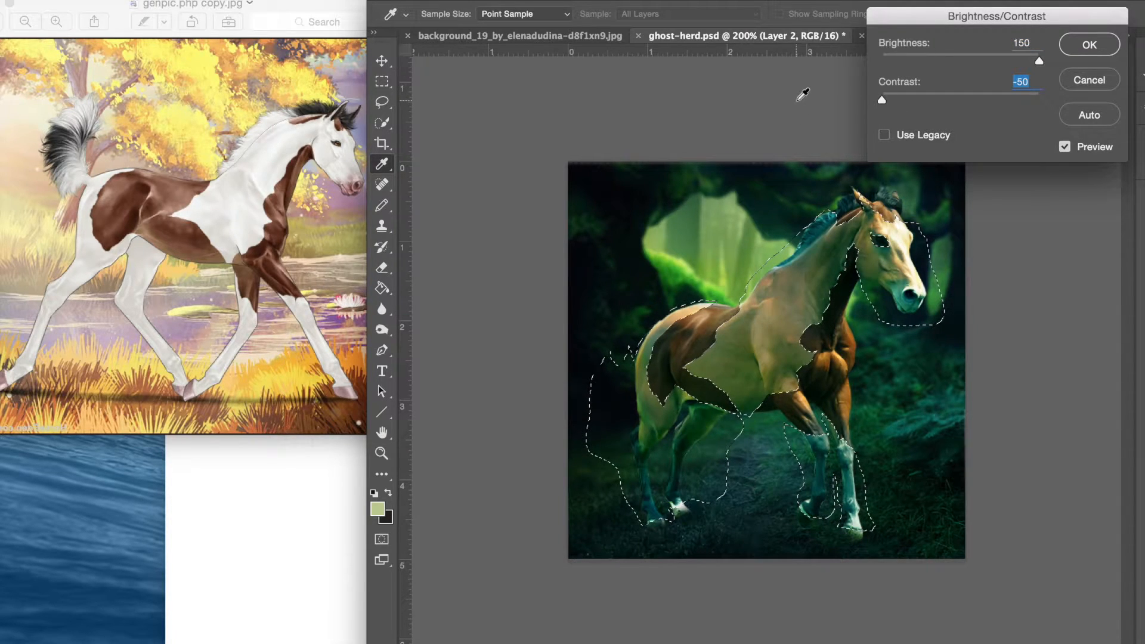
click(1076, 46)
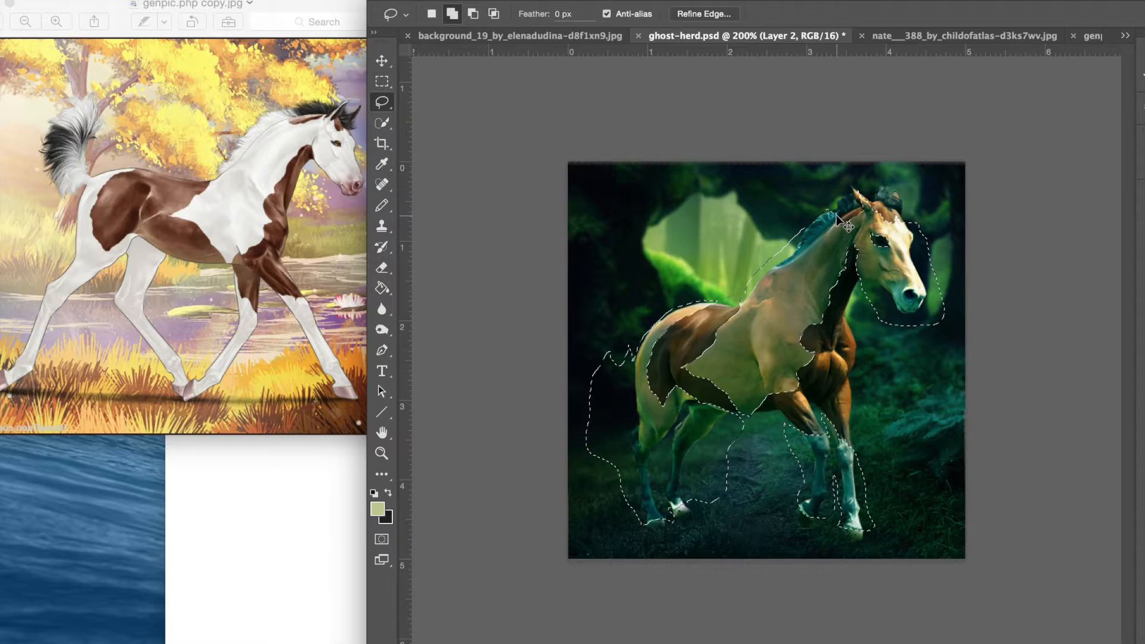
- Apply a second Brightness/Contrast adjustment to the selected markings with brightness 41 and contrast -37
key(super+equal)
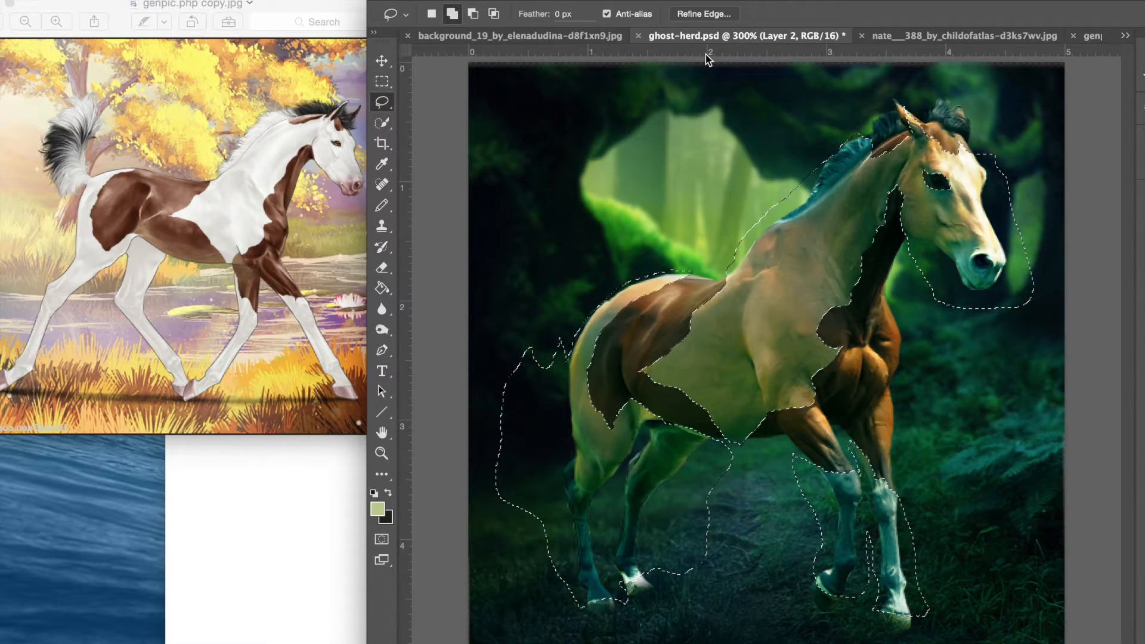
click(217, 1)
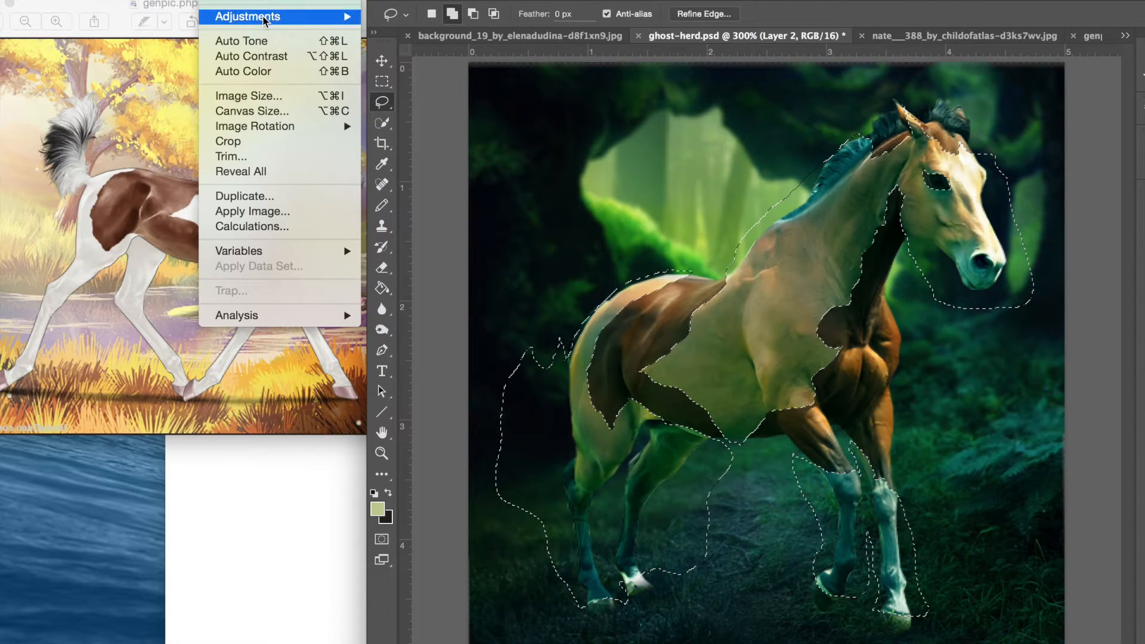
mouse_move(264, 18)
click(376, 18)
drag(1004, 57, 982, 57)
click(922, 96)
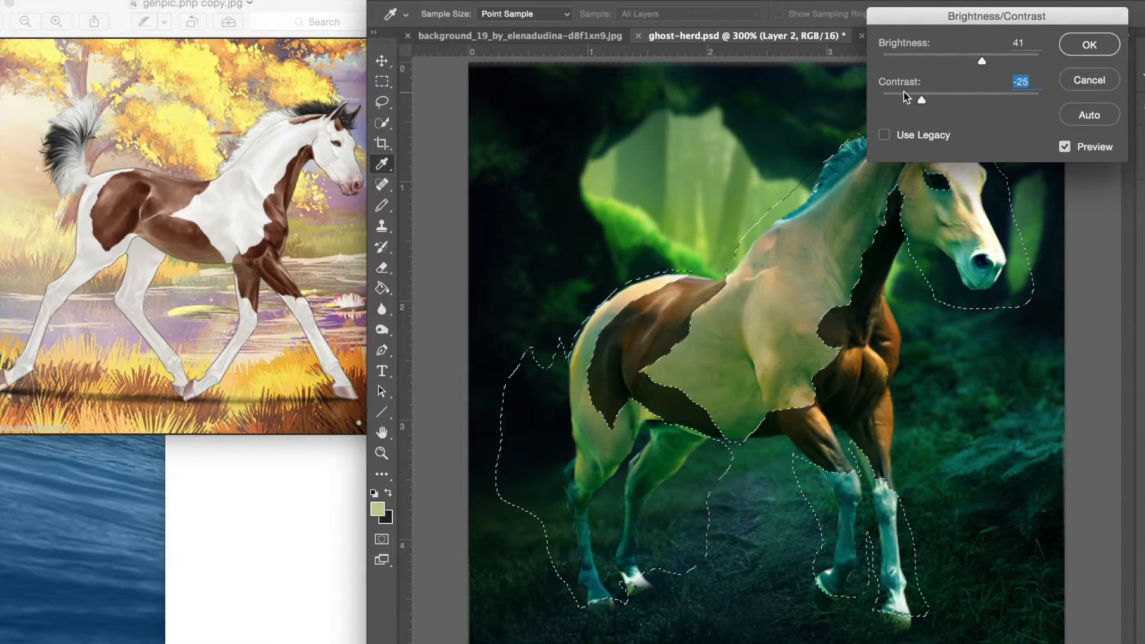
click(923, 96)
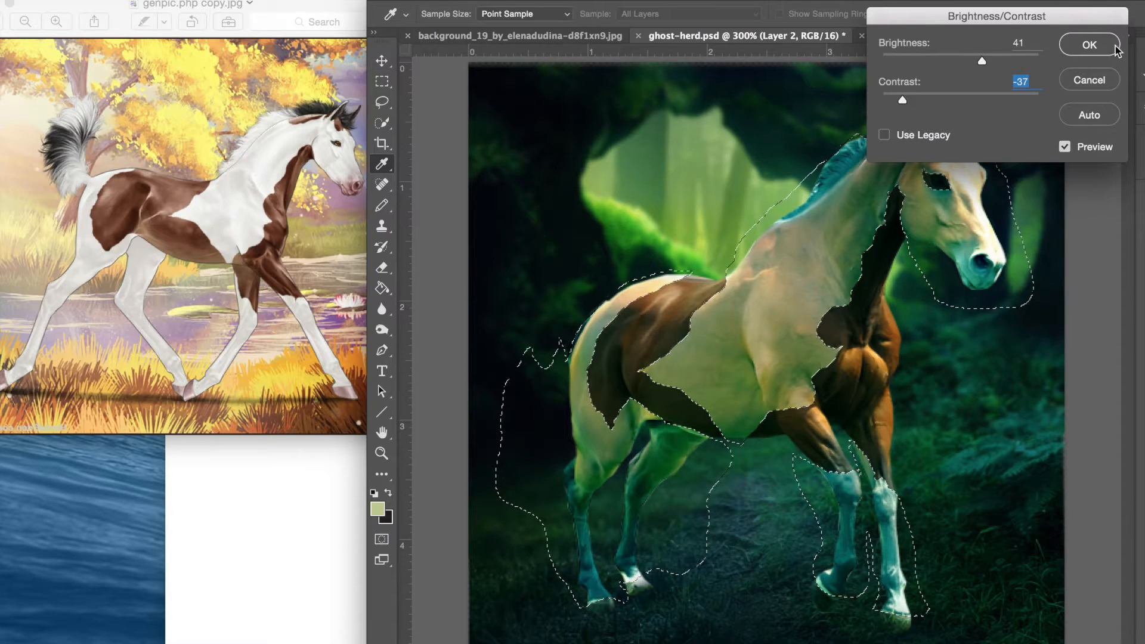
click(1090, 45)
key(l)
- Start a Vibrance adjustment on the selected markings with vibrance -40 and saturation -54
click(216, 1)
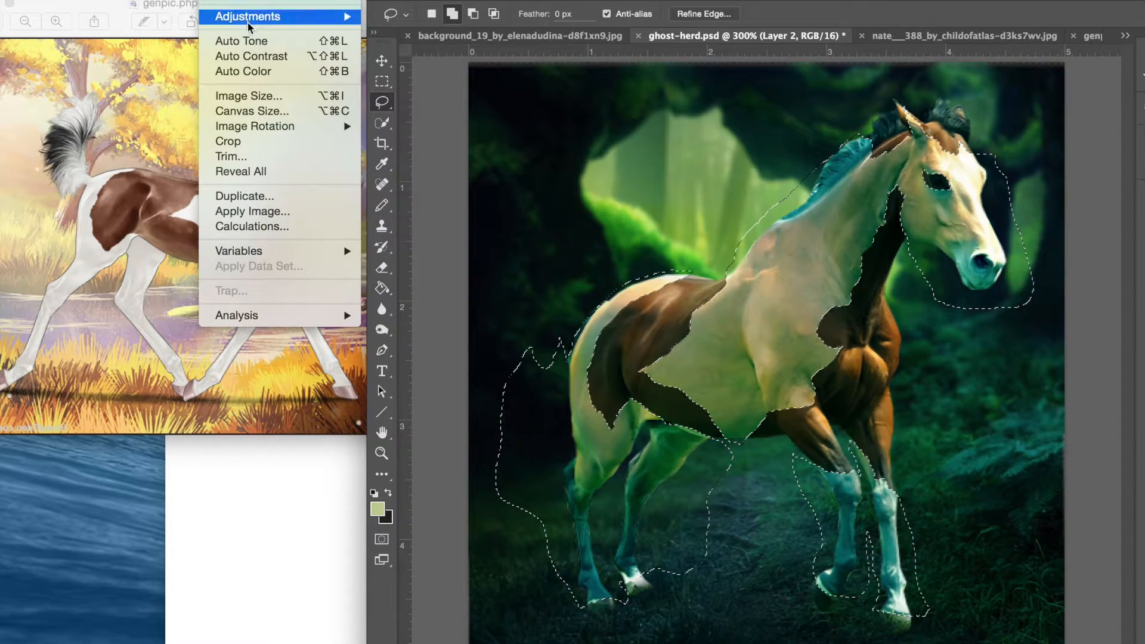
mouse_move(246, 23)
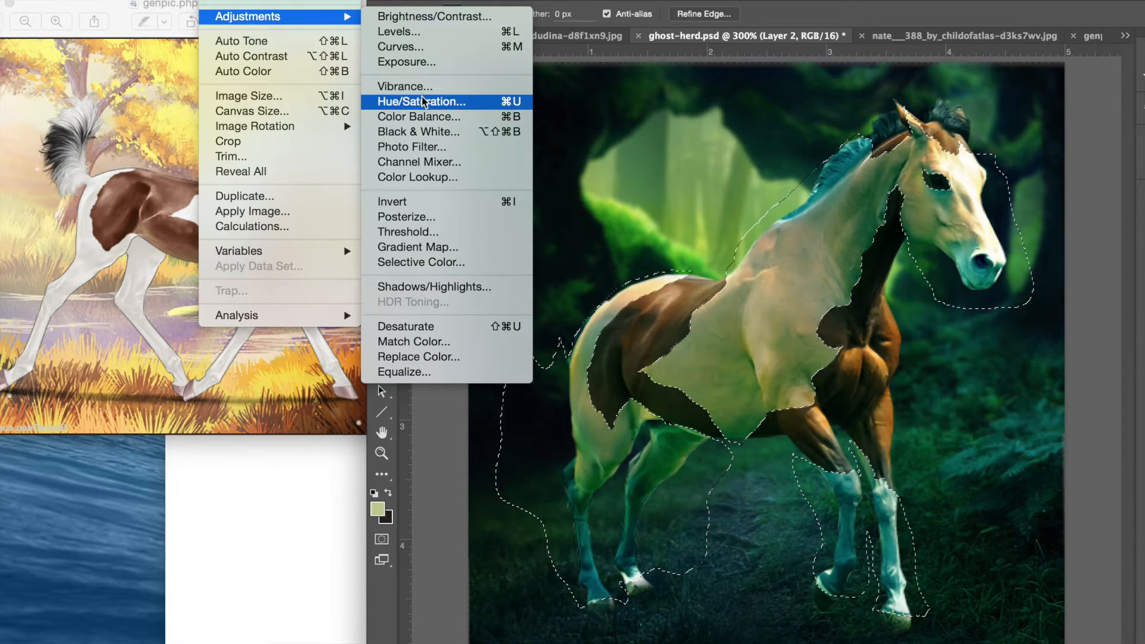
click(403, 86)
drag(832, 35, 989, 37)
drag(979, 126, 944, 125)
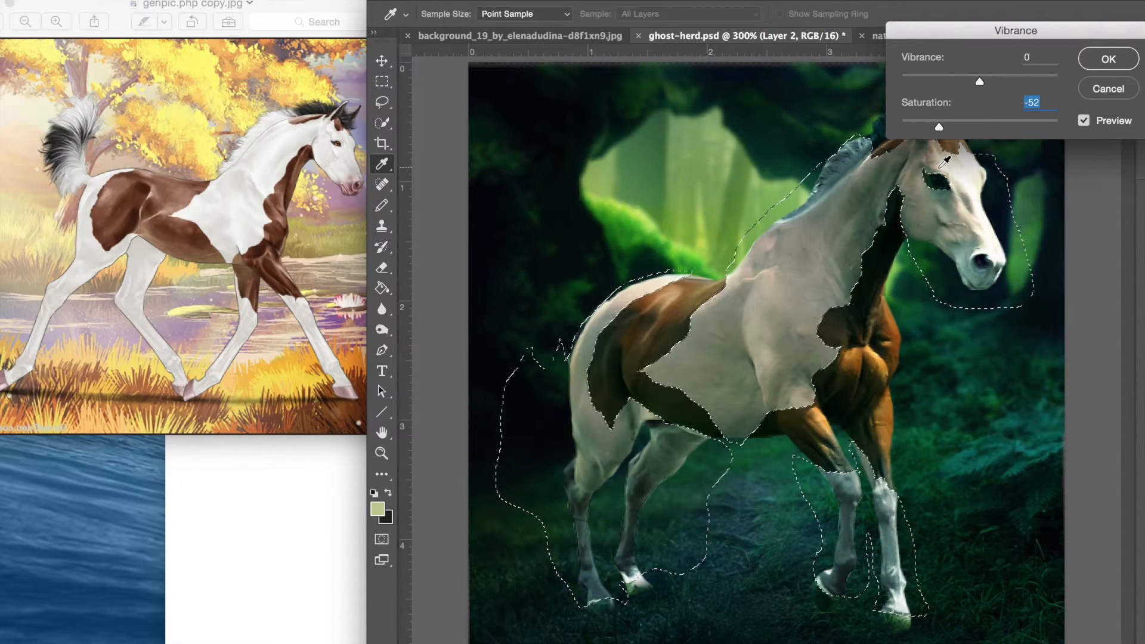
click(946, 123)
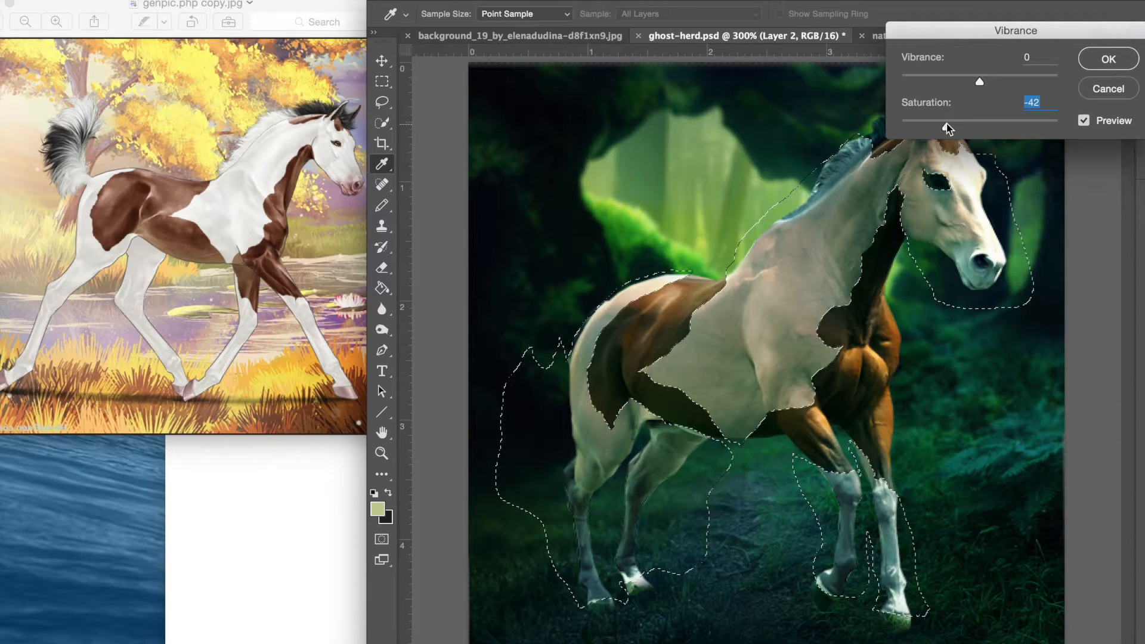
drag(947, 123, 941, 125)
click(997, 76)
click(925, 125)
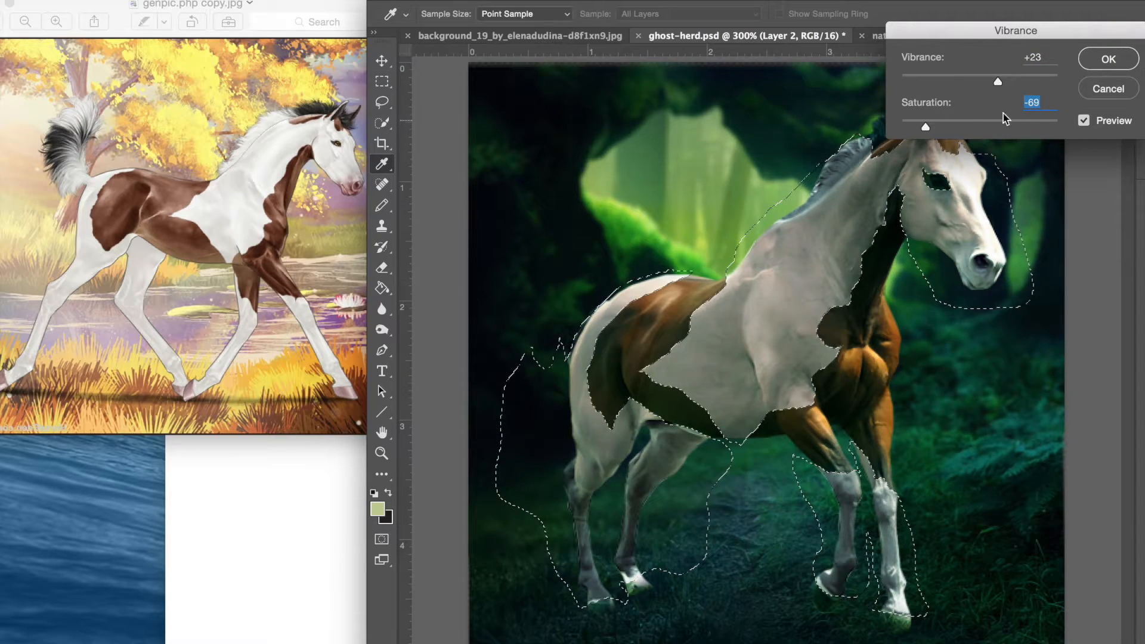
click(1020, 79)
click(948, 78)
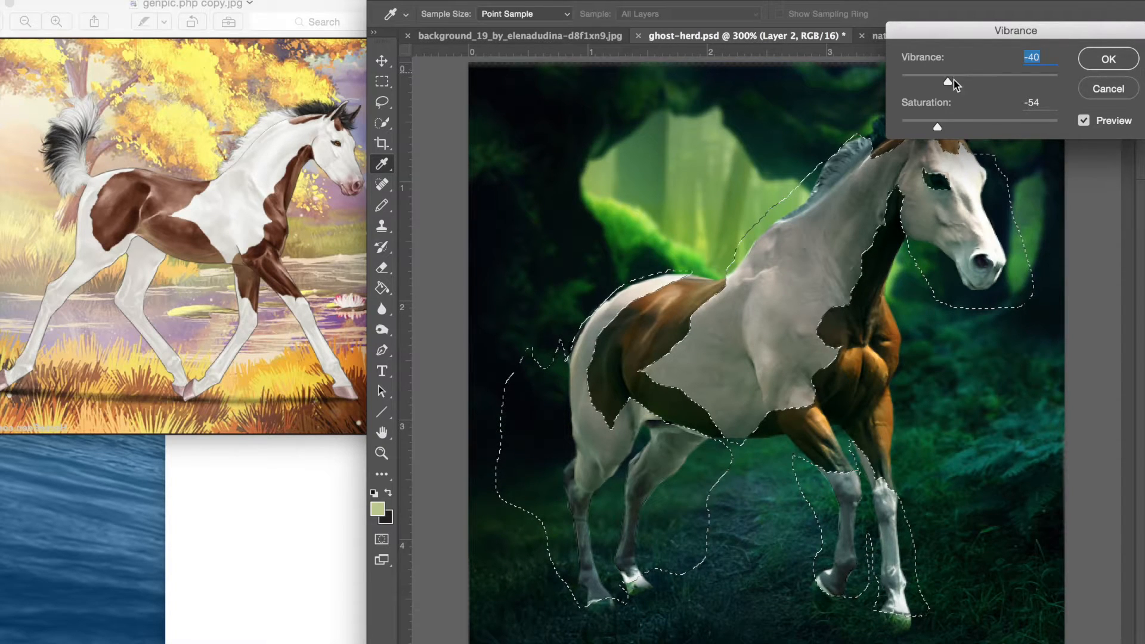
- Set the saturation to -41 with vibrance -40 and apply the Vibrance adjustment to the selected markings
click(955, 125)
click(949, 121)
drag(949, 127, 960, 126)
mouse_move(922, 37)
mouse_down()
mouse_move(1062, 16)
mouse_move(544, 234)
mouse_up()
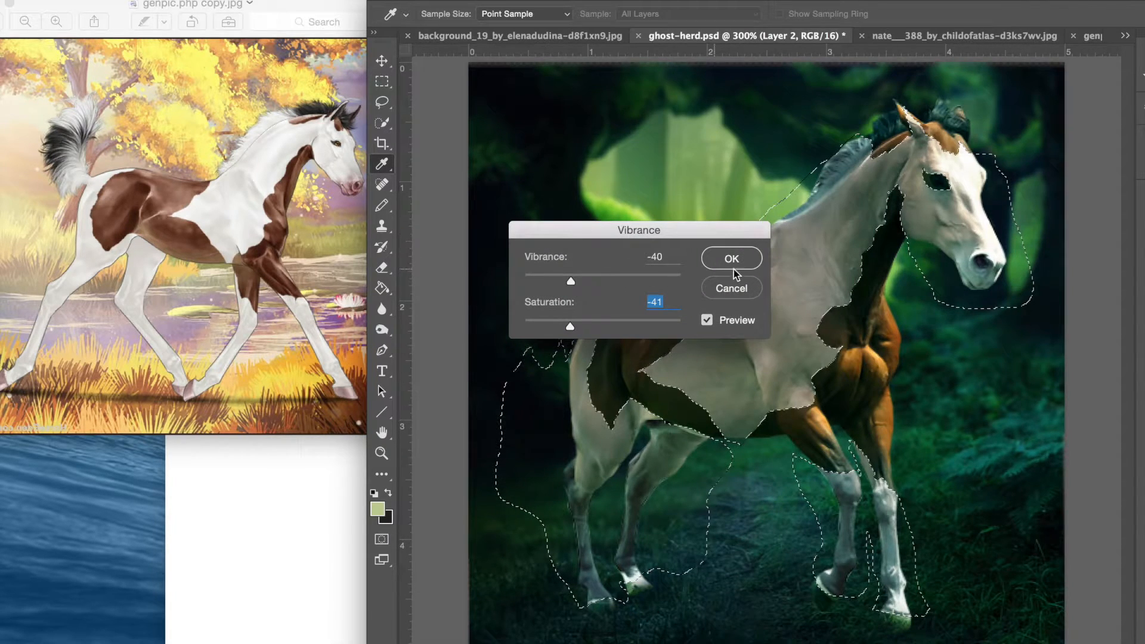
click(732, 266)
- Try the Auto Tone, Auto Contrast and Auto Color corrections on the selected markings
click(215, 1)
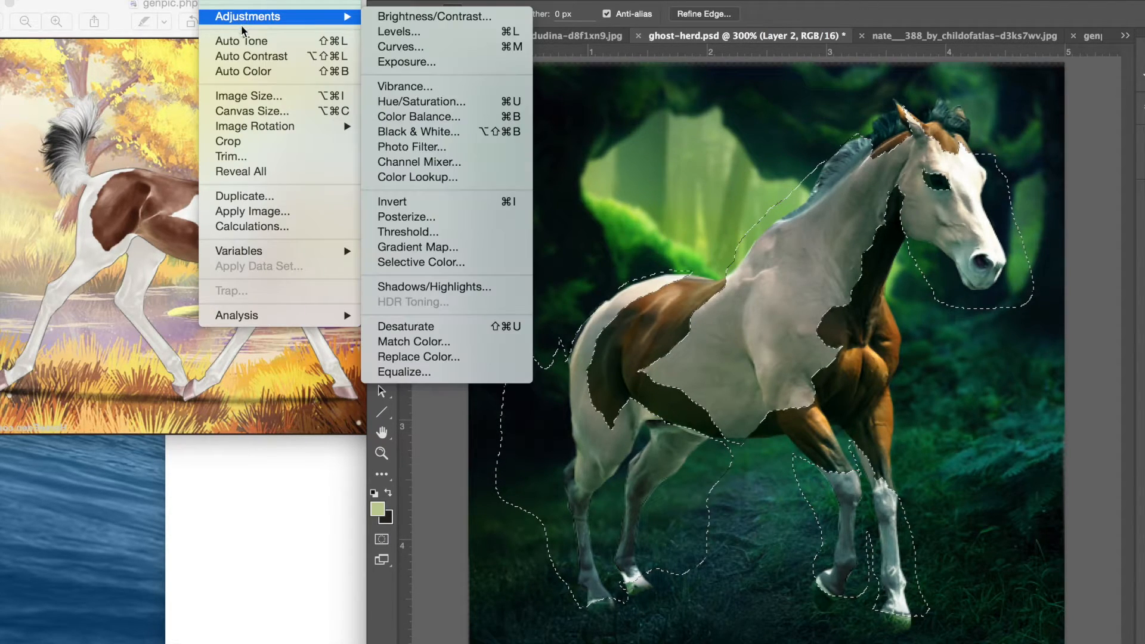
click(242, 41)
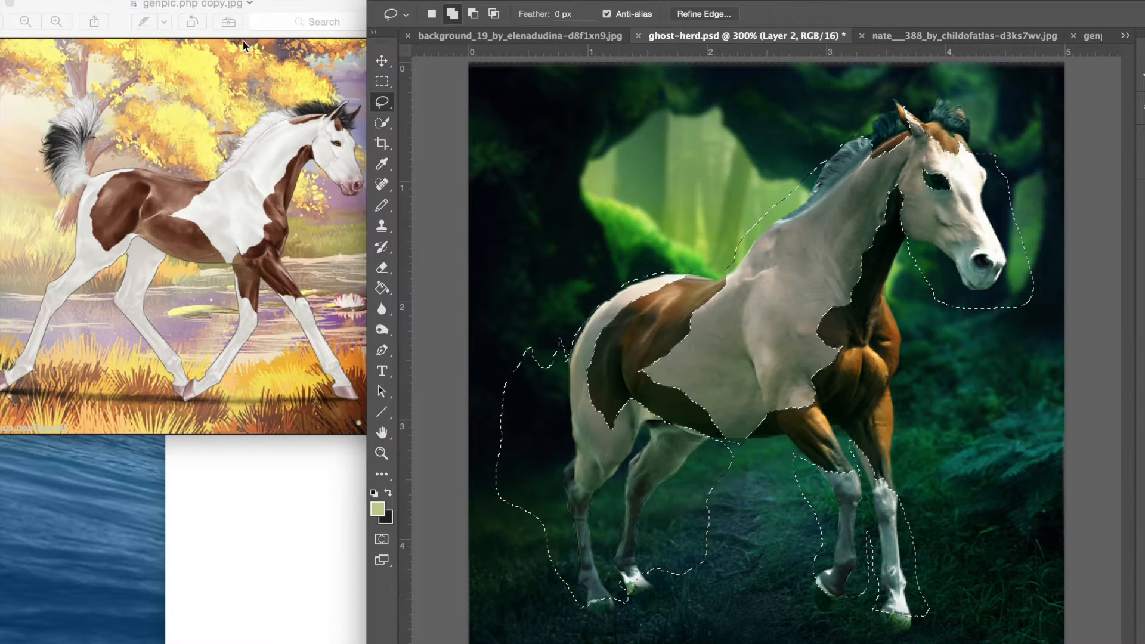
click(214, 1)
click(232, 50)
click(215, 1)
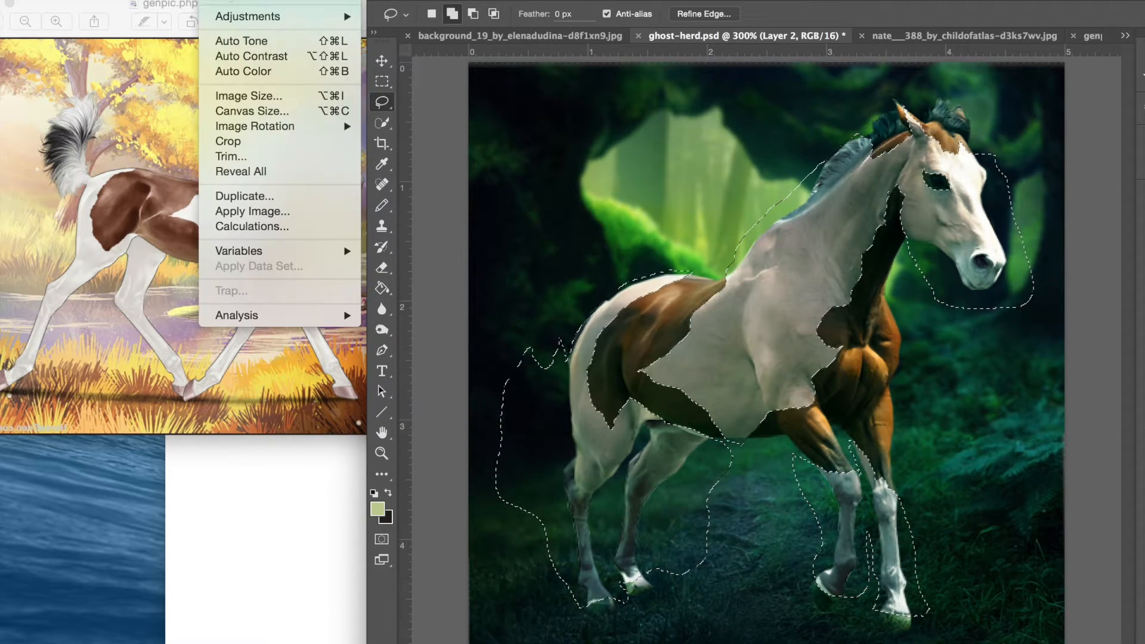
click(233, 69)
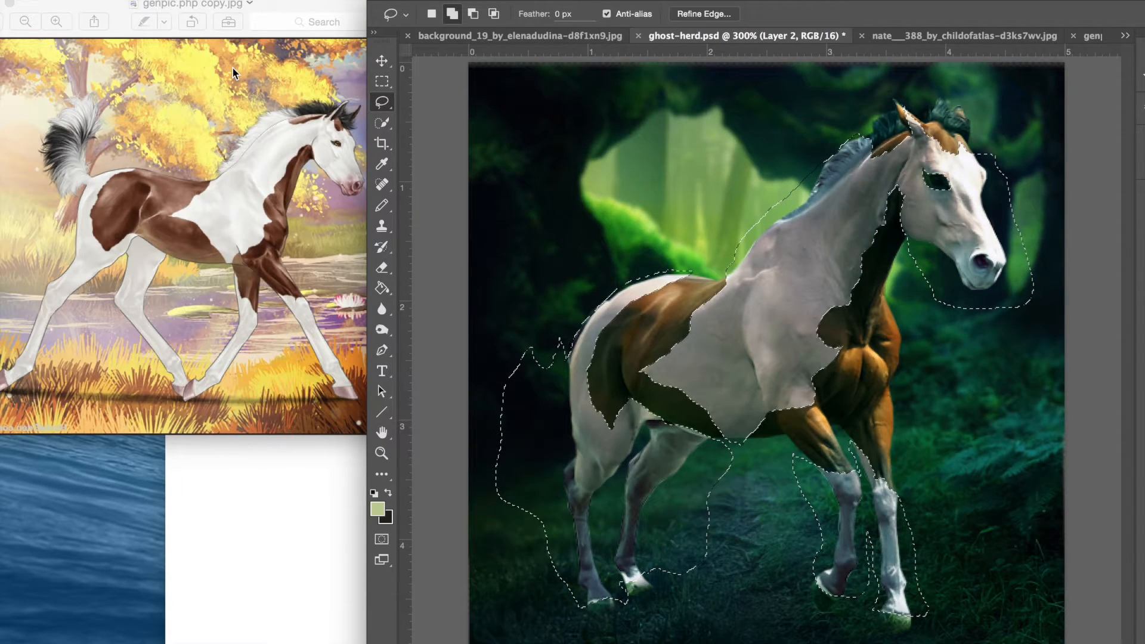
- Start a Color Balance adjustment on the selected markings with midtone levels of -8, +5 and -11, comparing it with the original
click(215, 1)
mouse_move(259, 18)
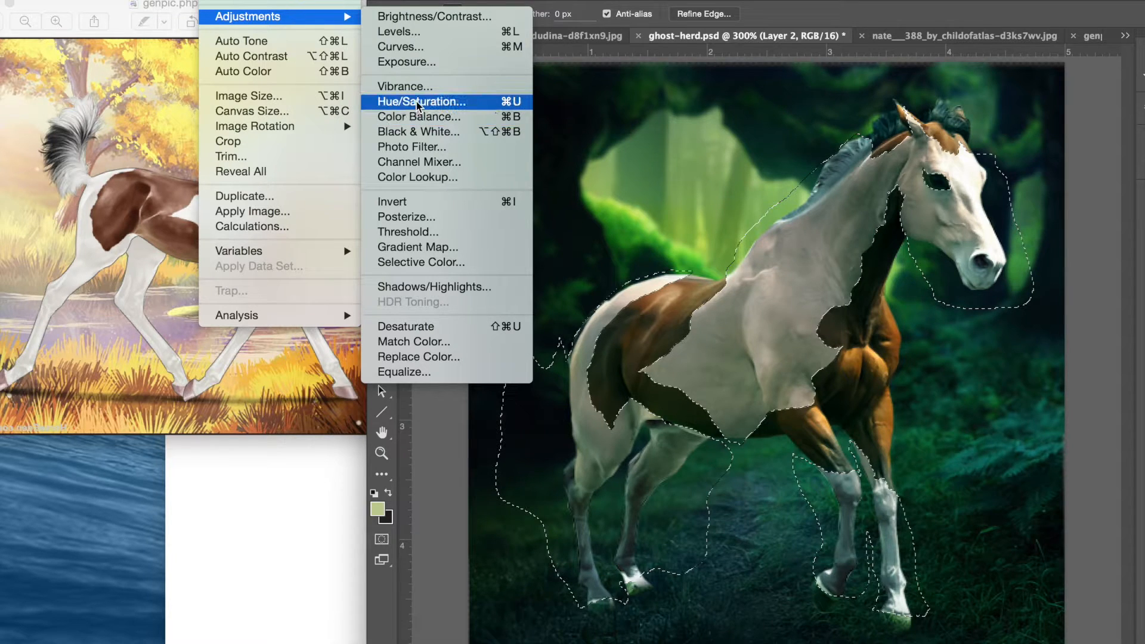
click(420, 117)
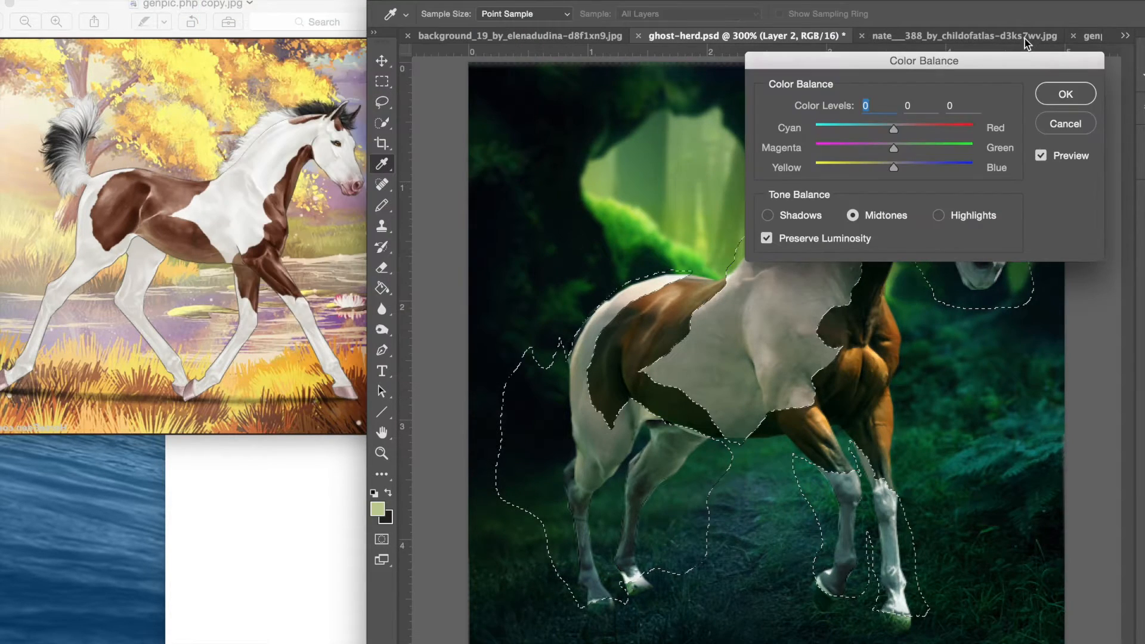
drag(965, 66, 1074, 18)
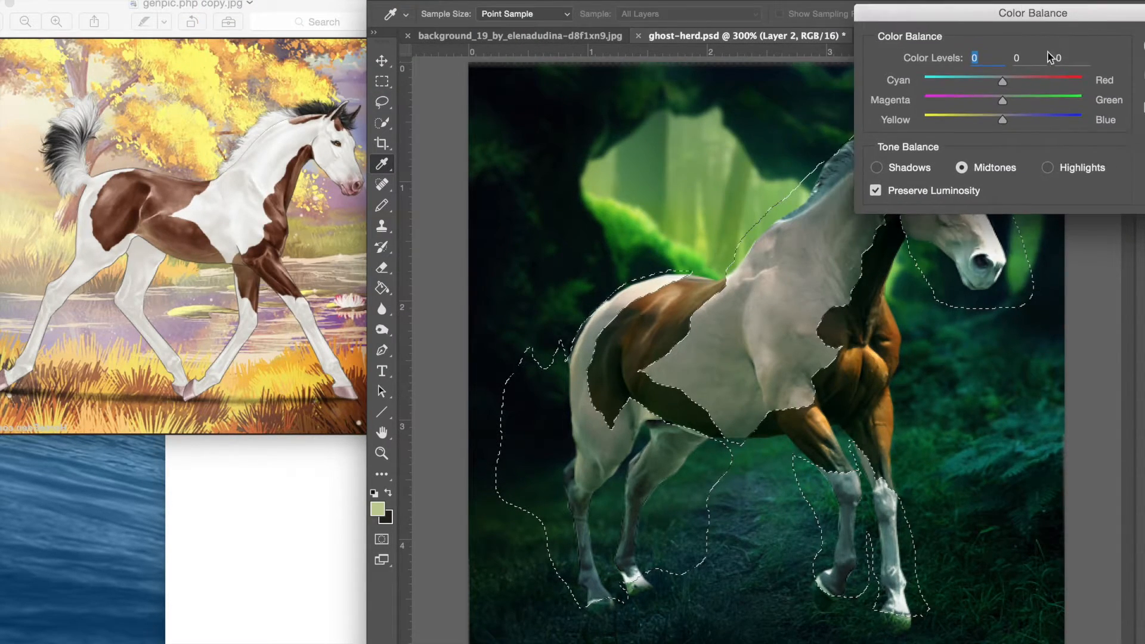
click(1014, 97)
drag(949, 20, 1038, 13)
click(1083, 112)
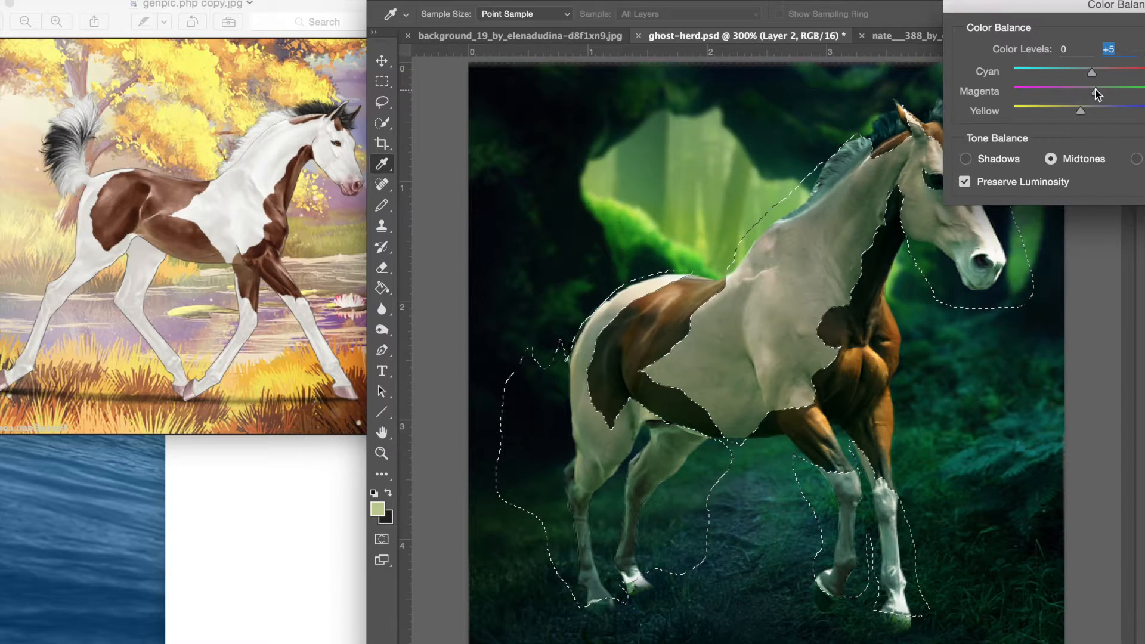
click(1085, 108)
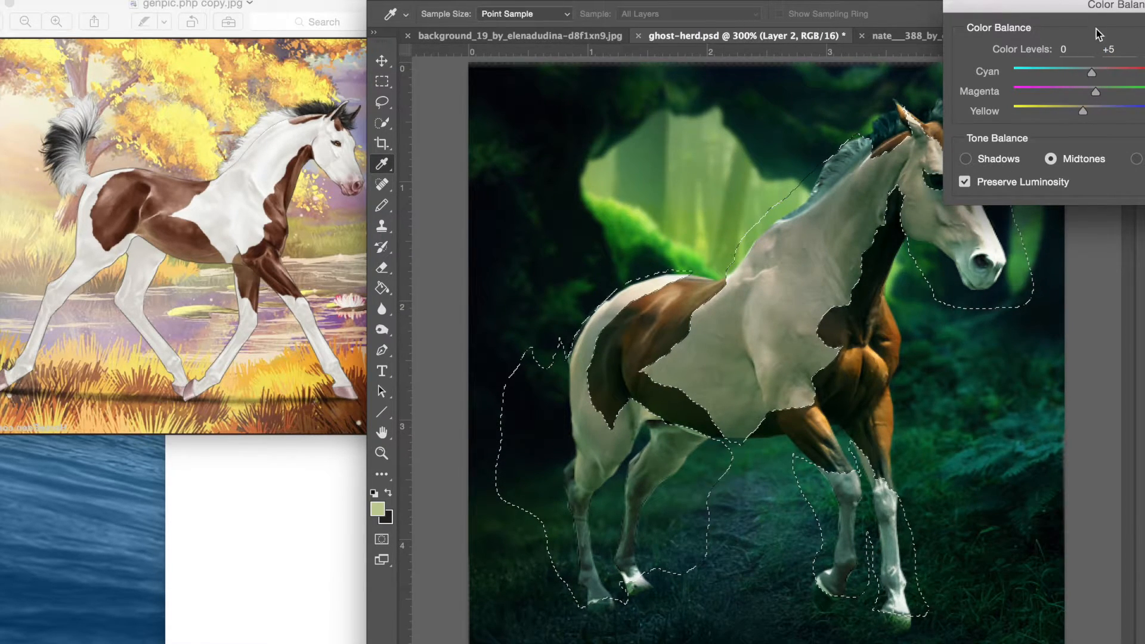
drag(1048, 15, 1039, 13)
drag(1082, 70, 1071, 71)
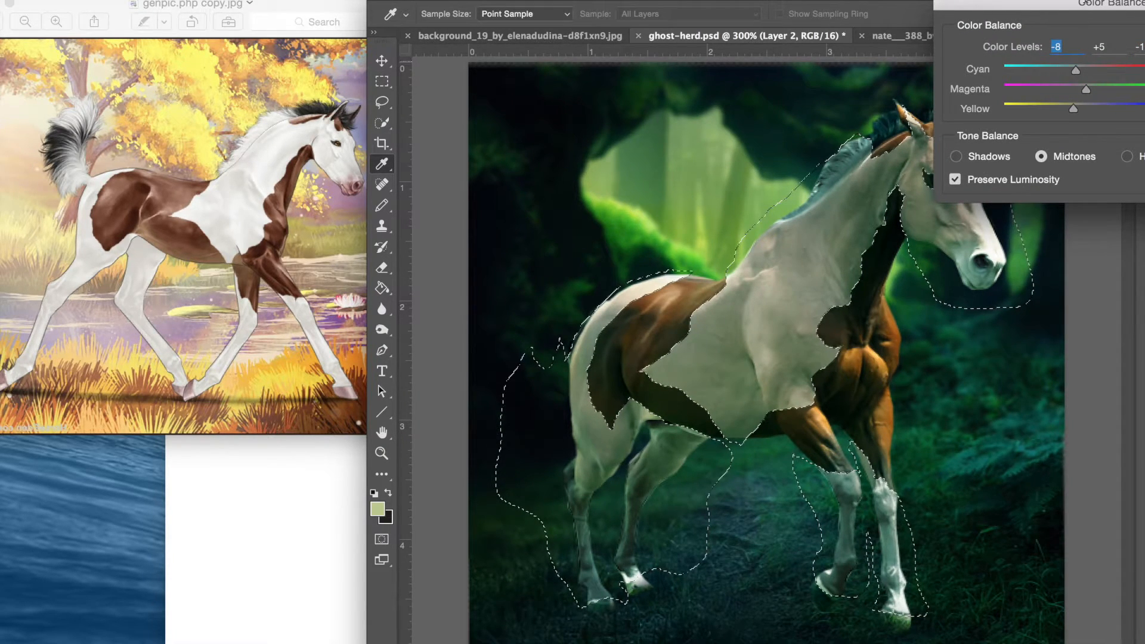
drag(1037, 3, 1144, 8)
drag(1136, 9, 356, 20)
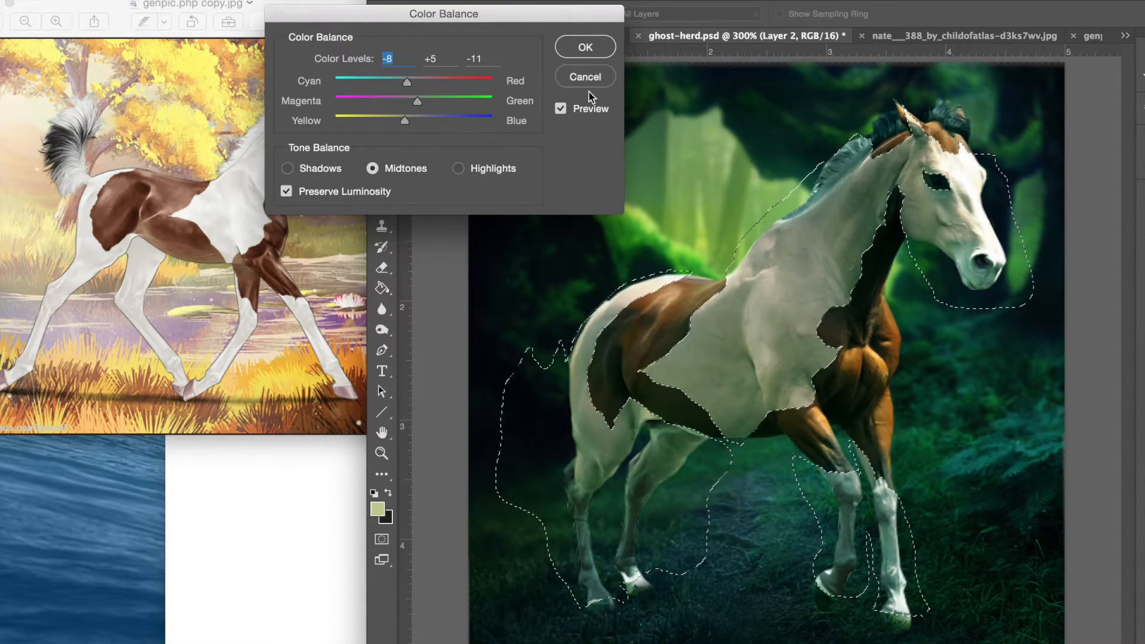
click(561, 110)
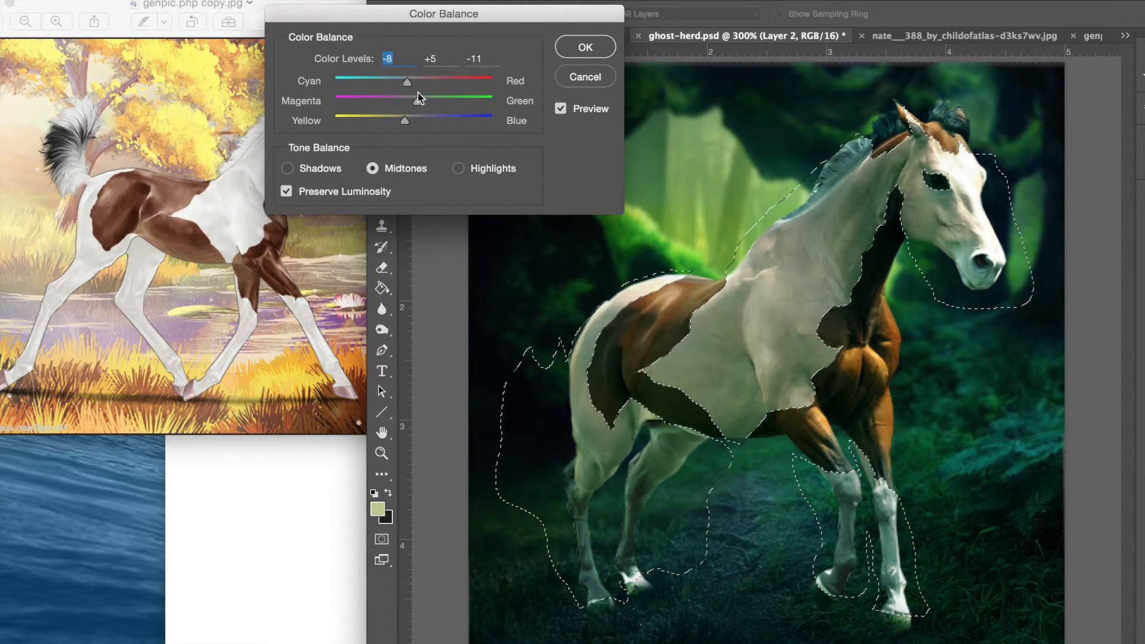
- Change the midtones' yellow-blue level to -9 and set the shadow color levels to -5, 0 and -7
drag(406, 122, 407, 123)
click(471, 170)
click(289, 170)
drag(405, 79, 409, 123)
click(577, 108)
click(577, 110)
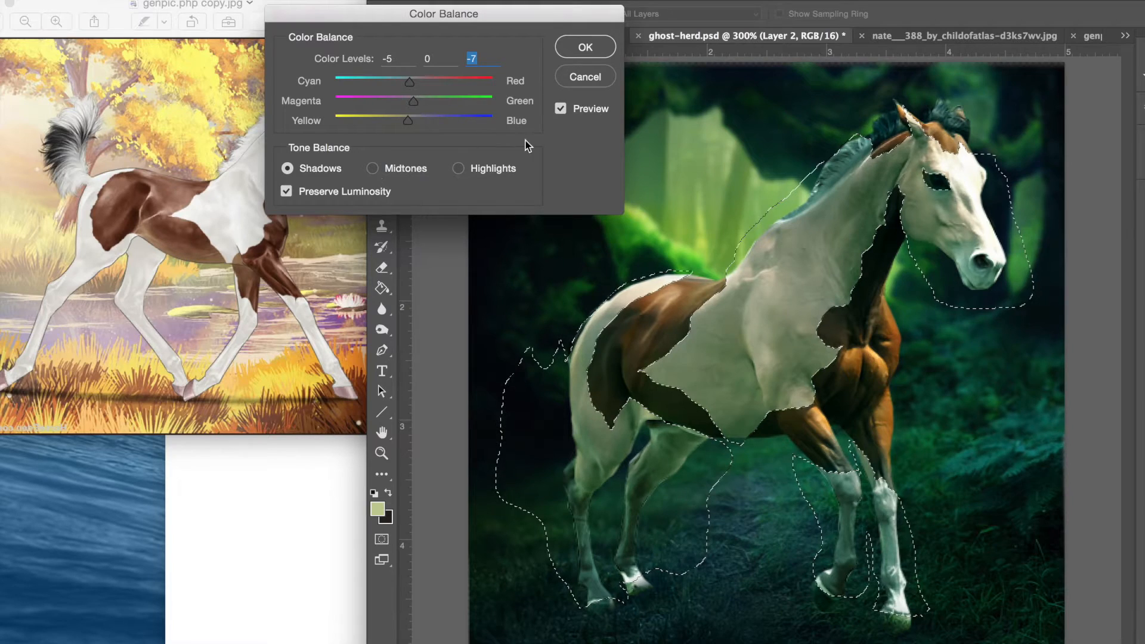
- Fine-tune the midtone color levels and apply the Color Balance adjustment to the selected markings
click(391, 171)
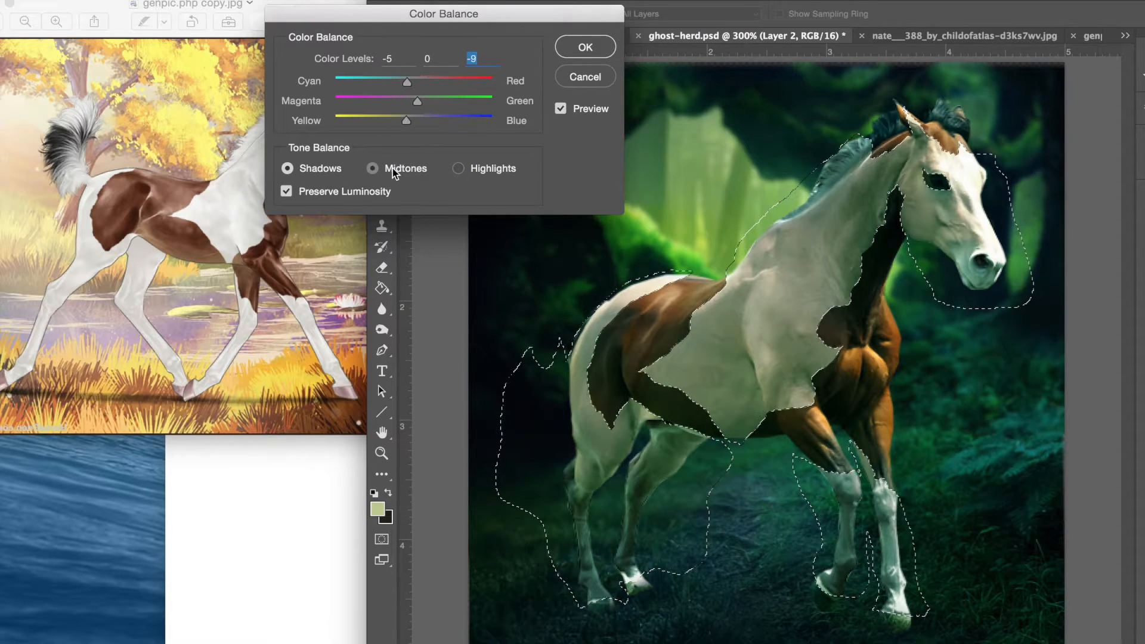
mouse_move(416, 104)
mouse_down()
mouse_move(409, 122)
mouse_move(410, 83)
mouse_up()
drag(408, 121, 407, 121)
click(584, 47)
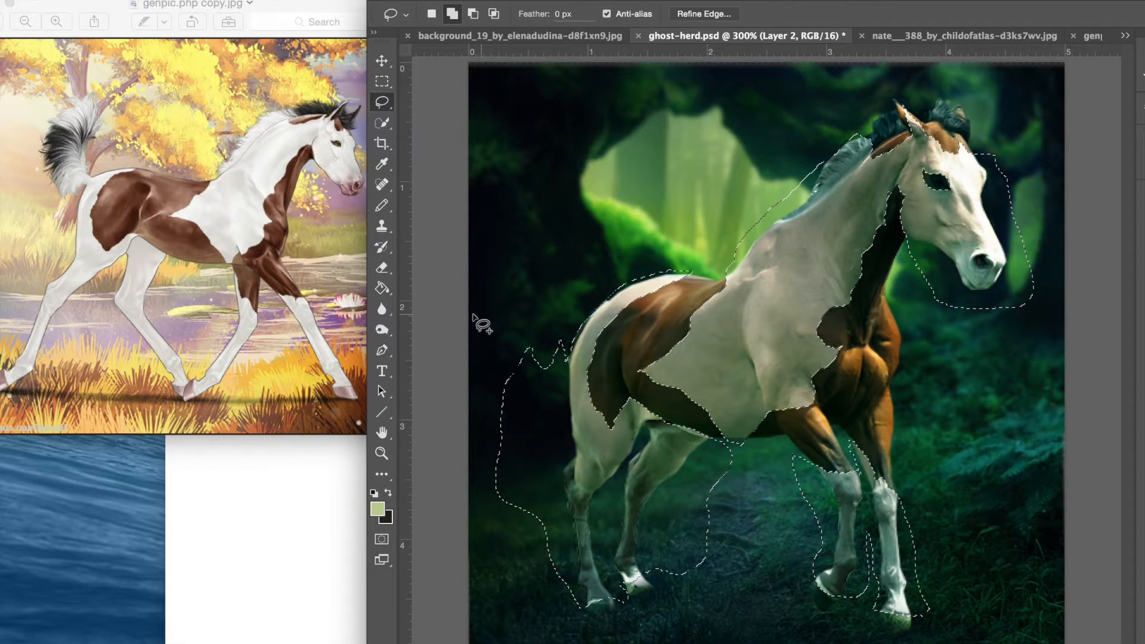
- Deselect the markings to examine the horse's new coloring without outlines, and restore the same selection
key(super+d)
drag(1010, 1, 832, 2)
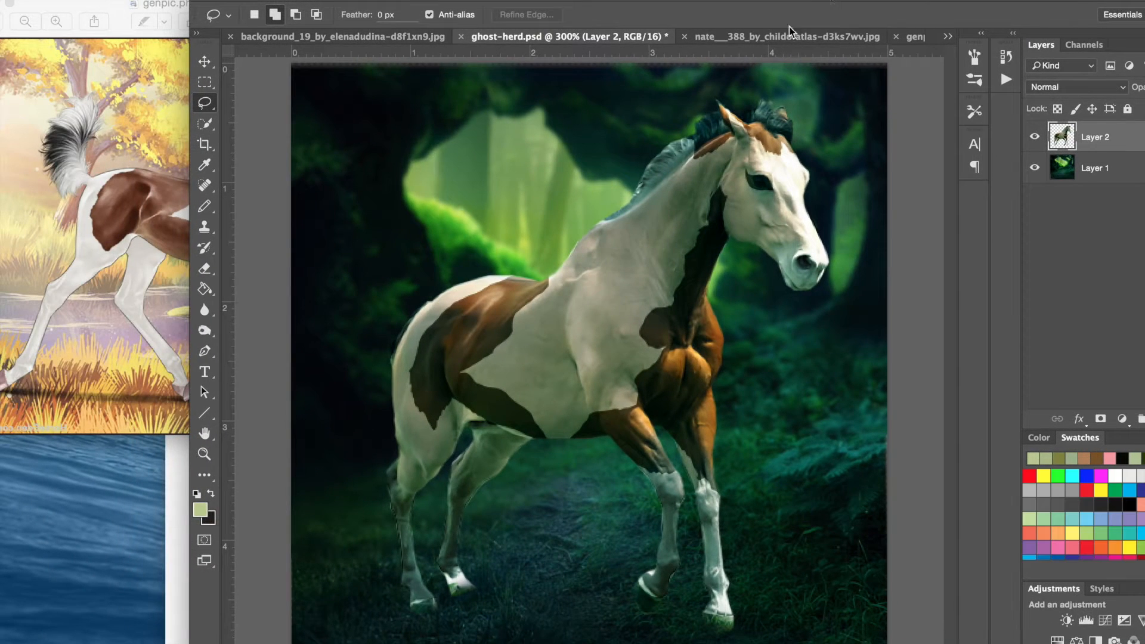
drag(470, 8, 565, 7)
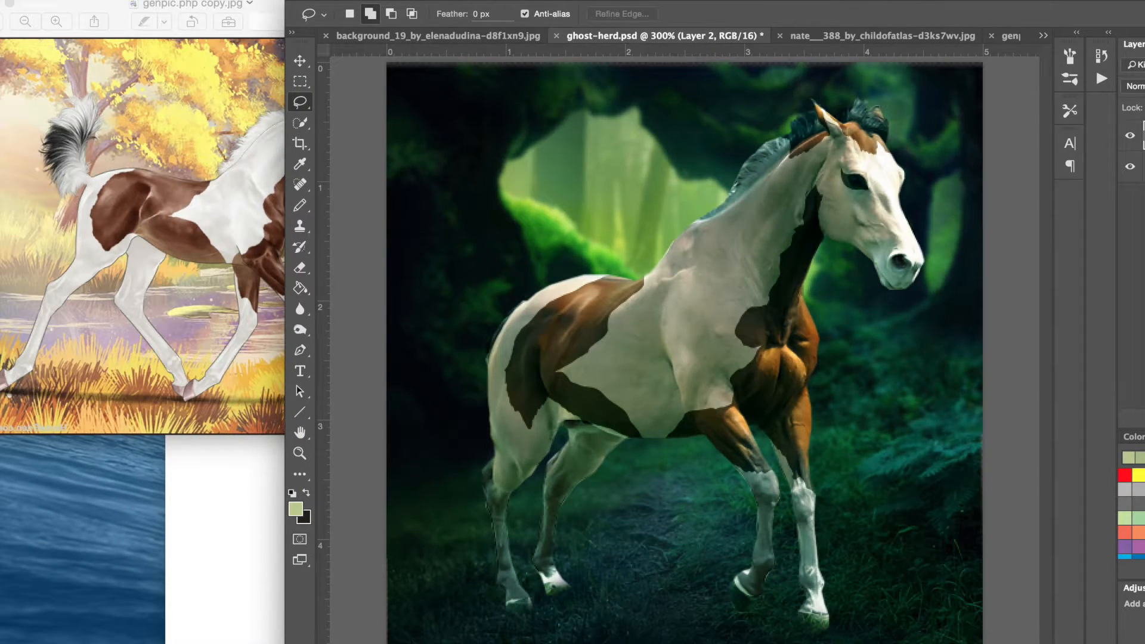
key(super+z)
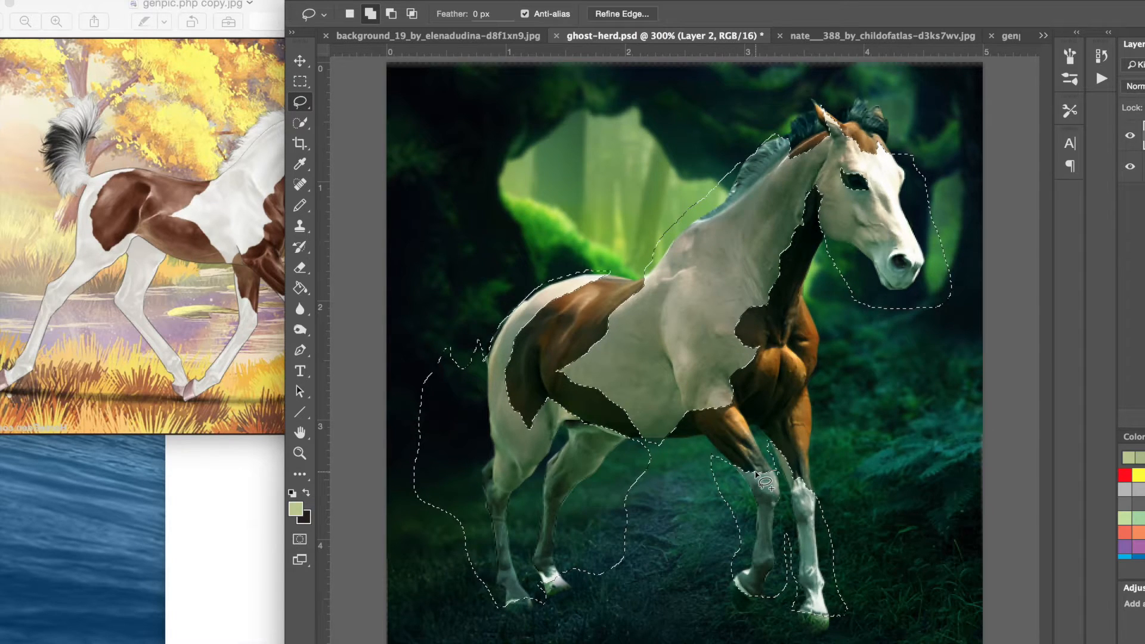
click(215, 1)
mouse_move(285, 16)
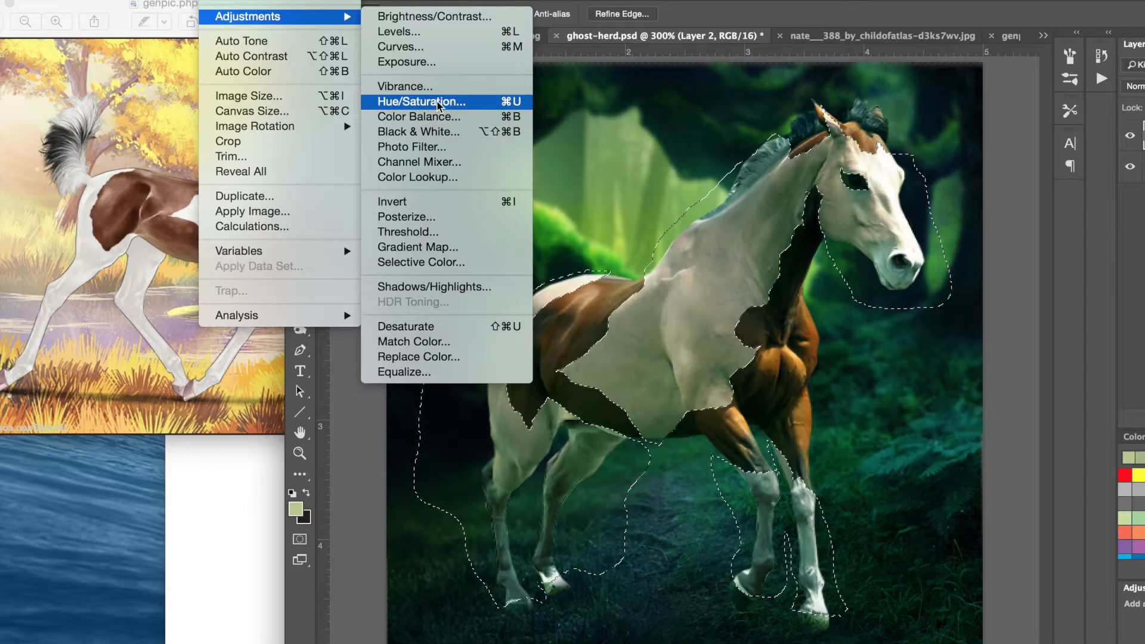
click(421, 84)
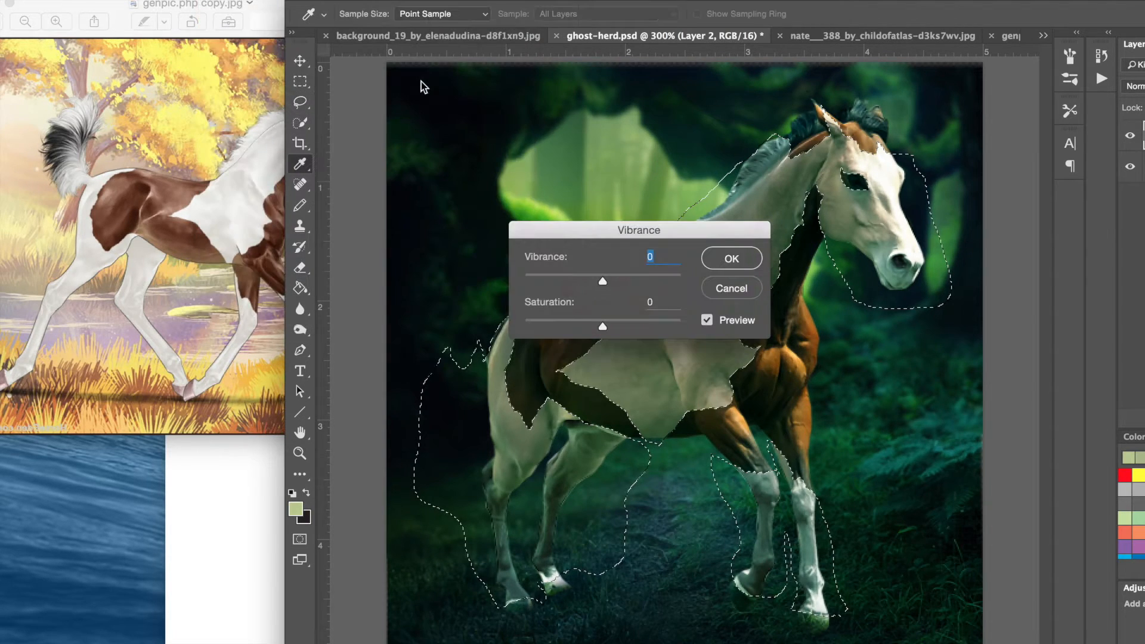
click(733, 285)
- Start a Hue/Saturation adjustment on the selected markings with lightness +20 and compare it with the original
click(216, 1)
mouse_move(280, 16)
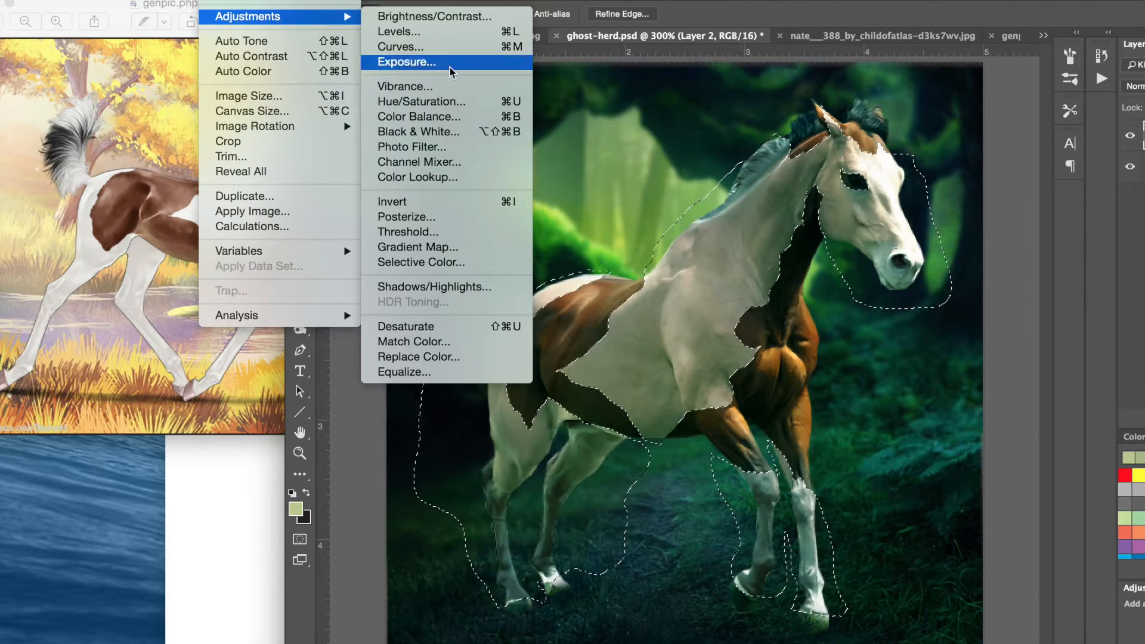
click(444, 103)
drag(740, 131, 834, 384)
click(847, 571)
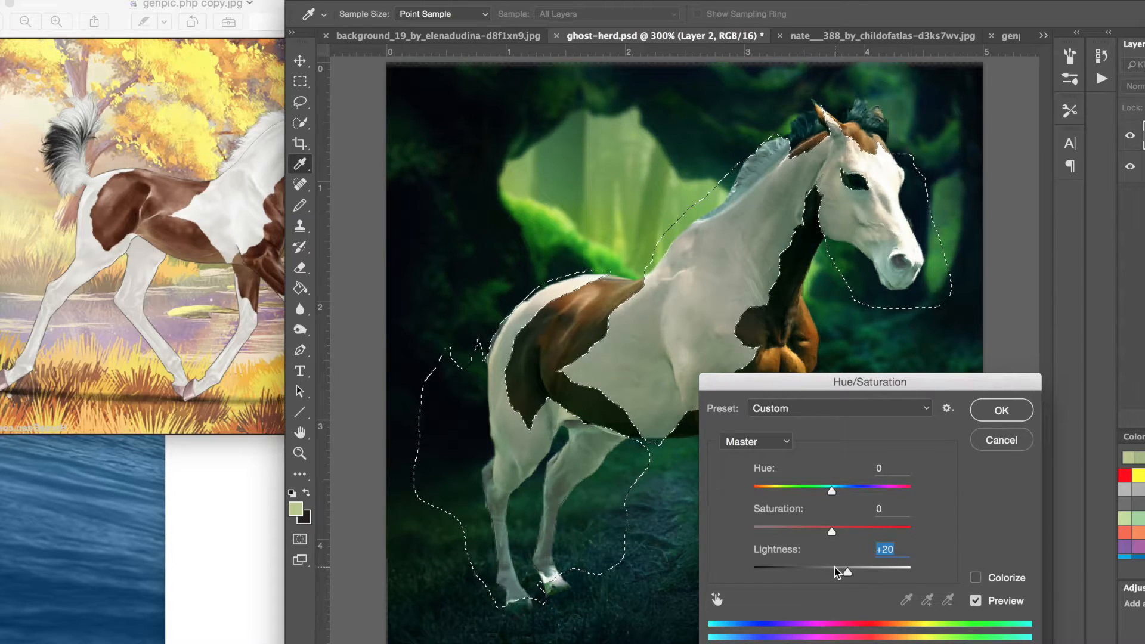
drag(729, 390, 753, 351)
click(900, 531)
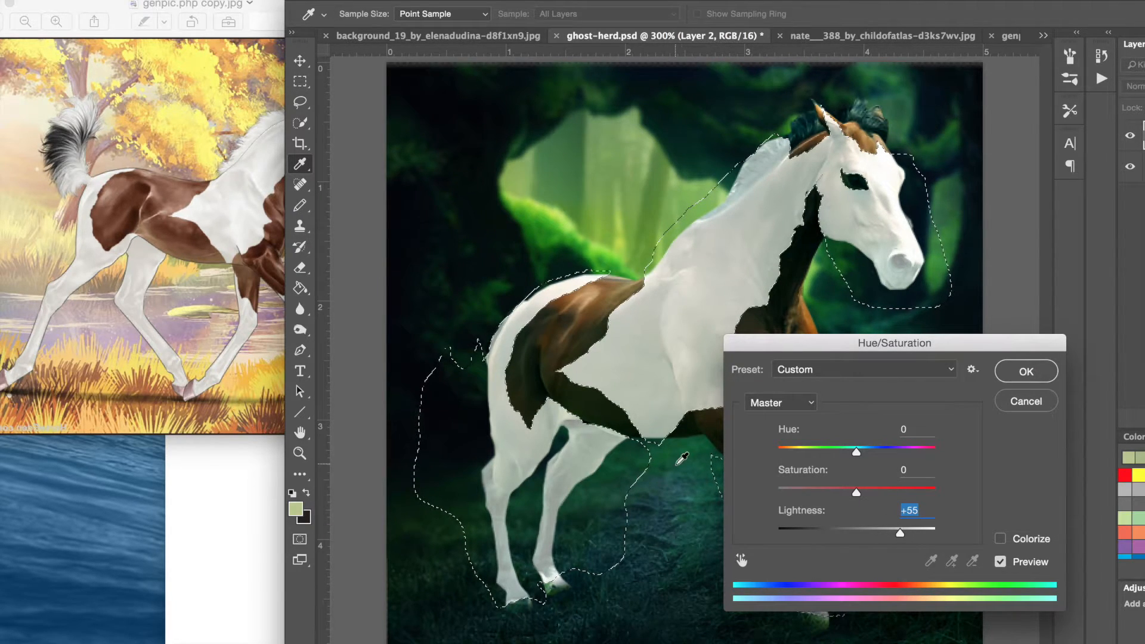
click(879, 529)
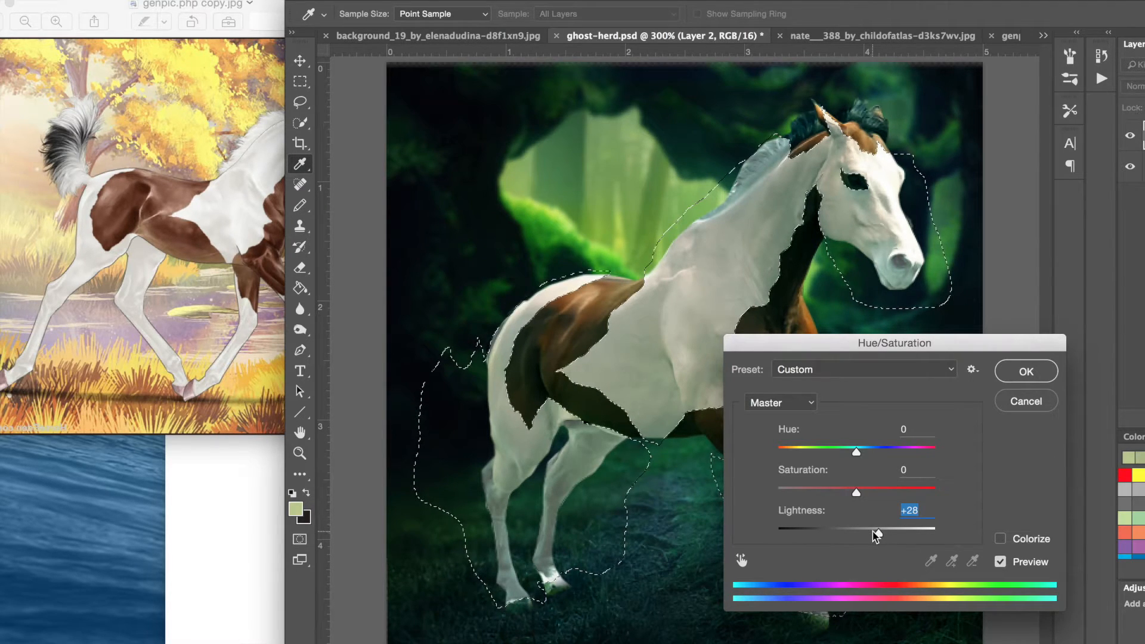
drag(876, 533, 871, 533)
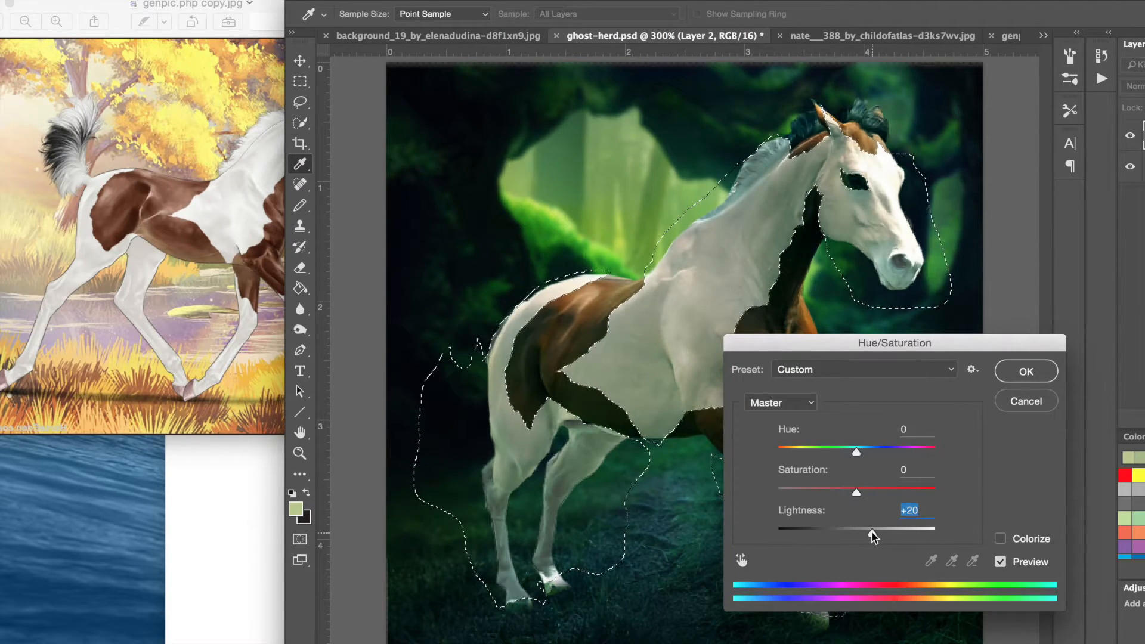
click(1001, 563)
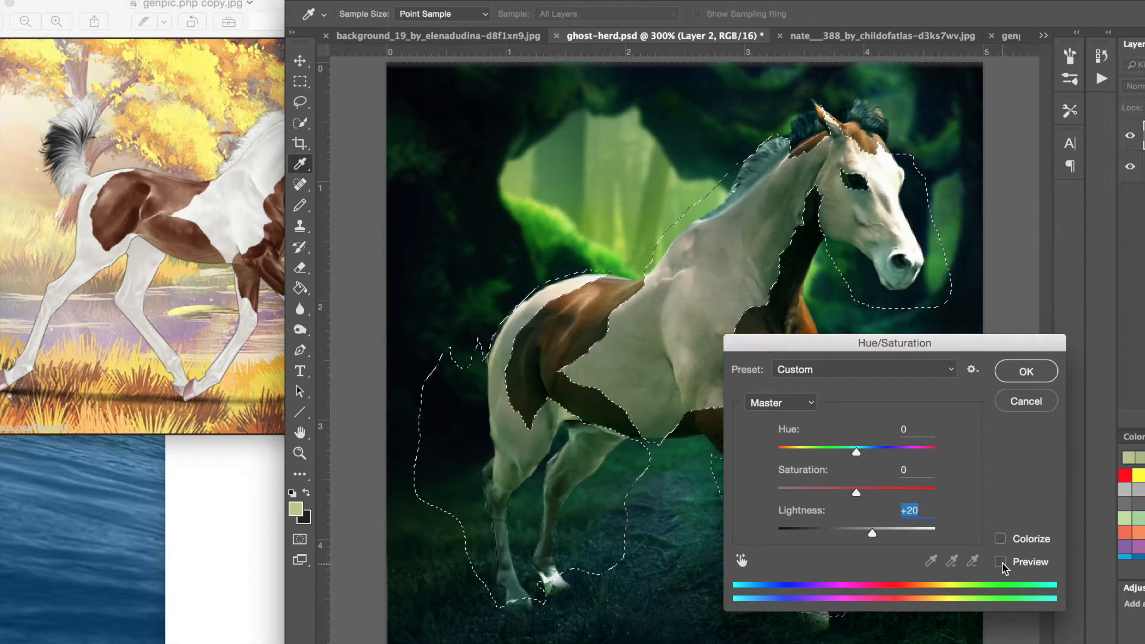
click(1001, 563)
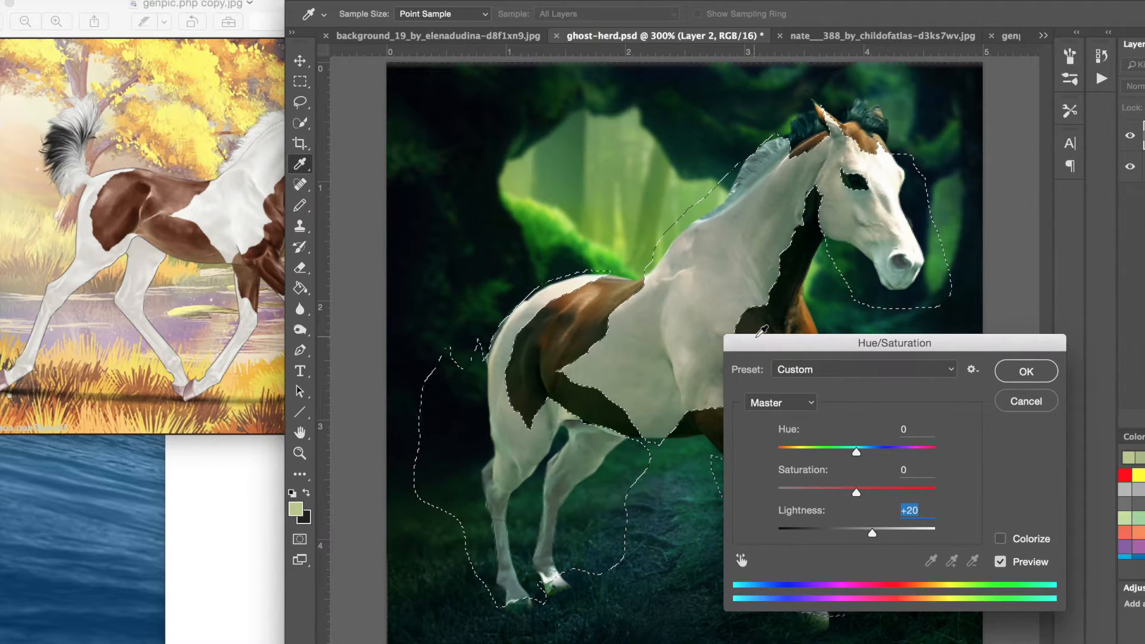
- Reduce the lightness to +18 and apply the Hue/Saturation adjustment to the selected markings
drag(758, 338, 908, 203)
drag(1022, 397, 1018, 397)
drag(953, 212, 927, 182)
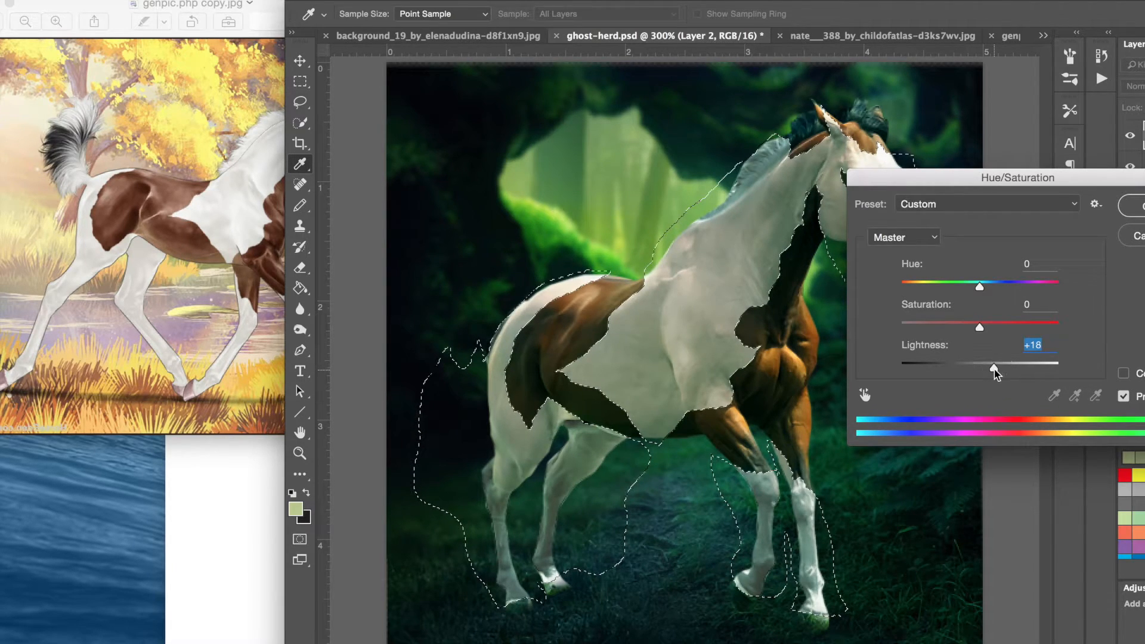
drag(956, 179, 614, 499)
click(812, 533)
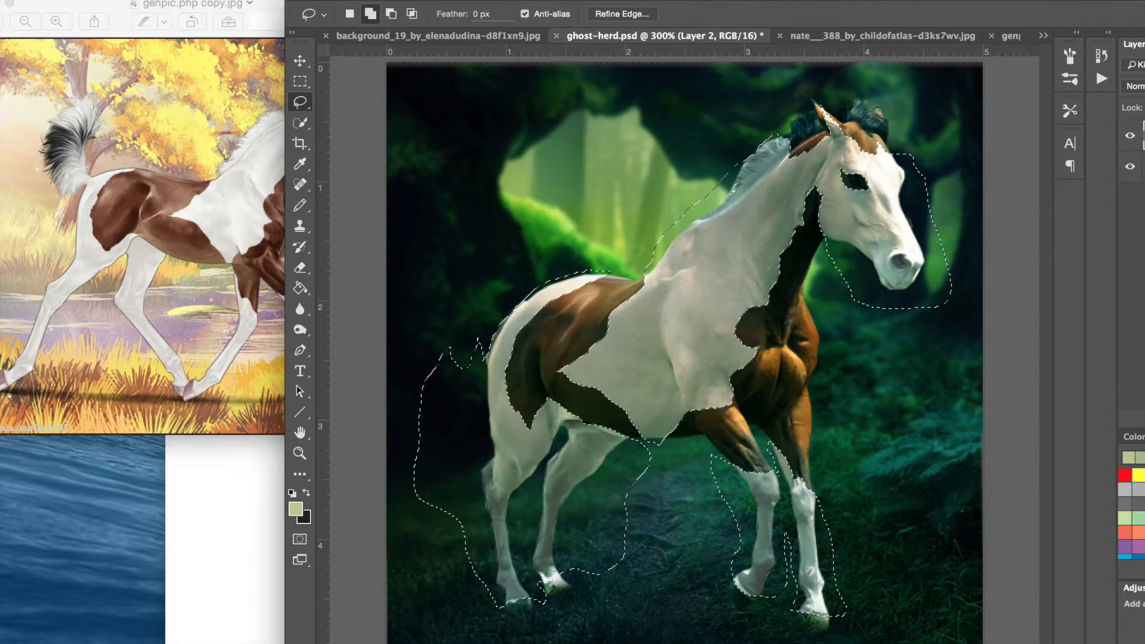
- Apply a Brightness/Contrast adjustment to the selected markings with brightness 0 and moderately raised contrast, after comparing it with the original
click(218, 1)
mouse_move(249, 15)
click(384, 15)
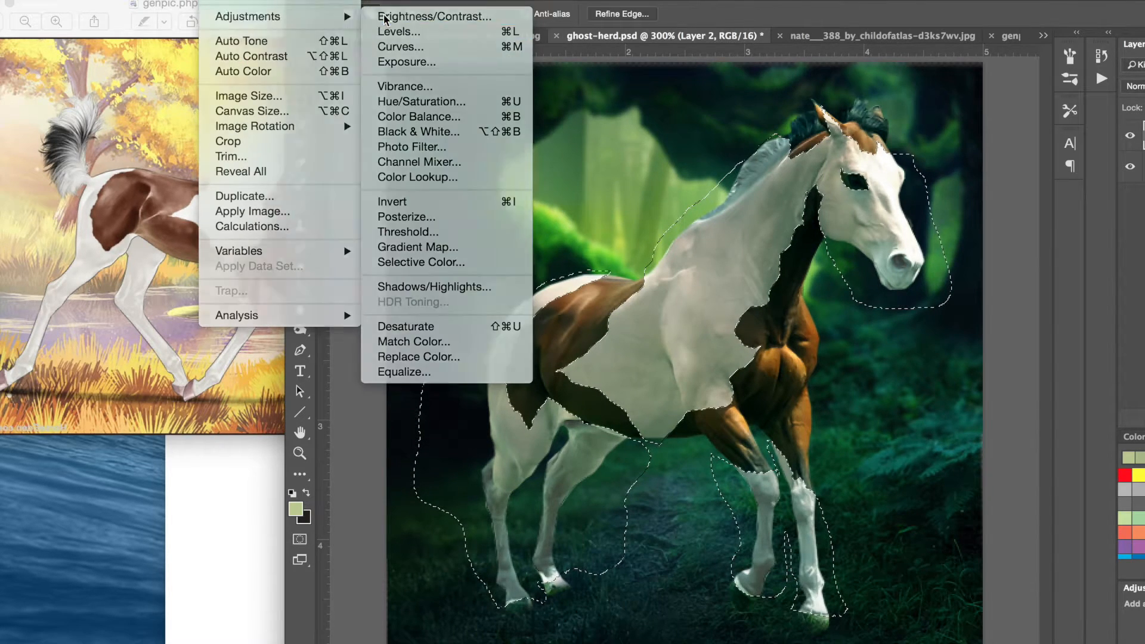
click(988, 100)
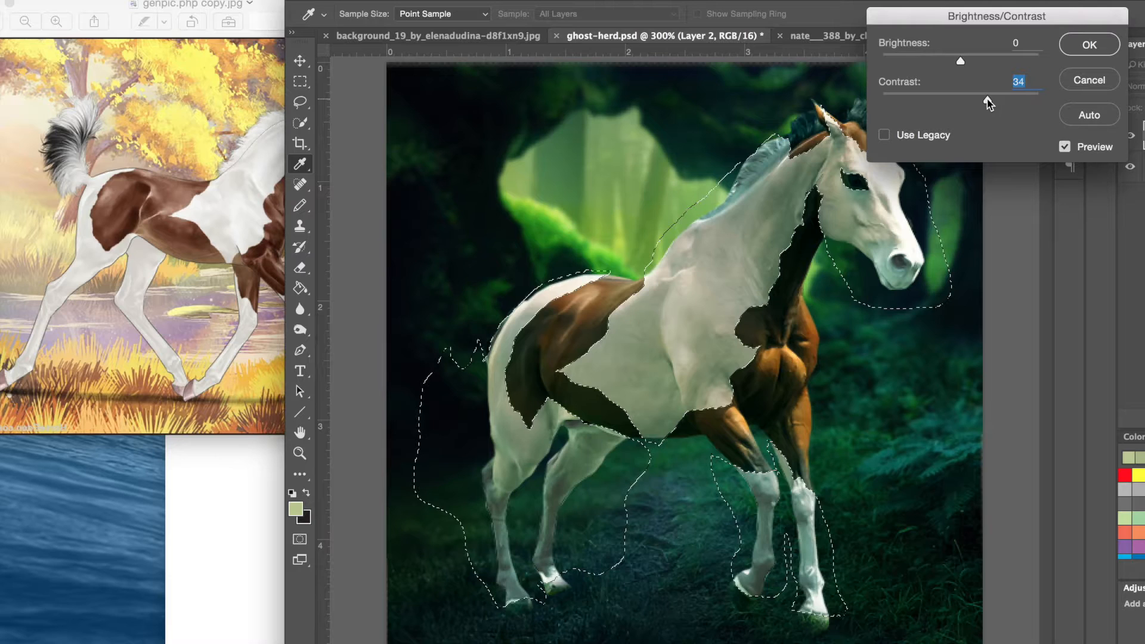
drag(985, 102, 979, 102)
click(1083, 148)
click(1083, 148)
click(1088, 45)
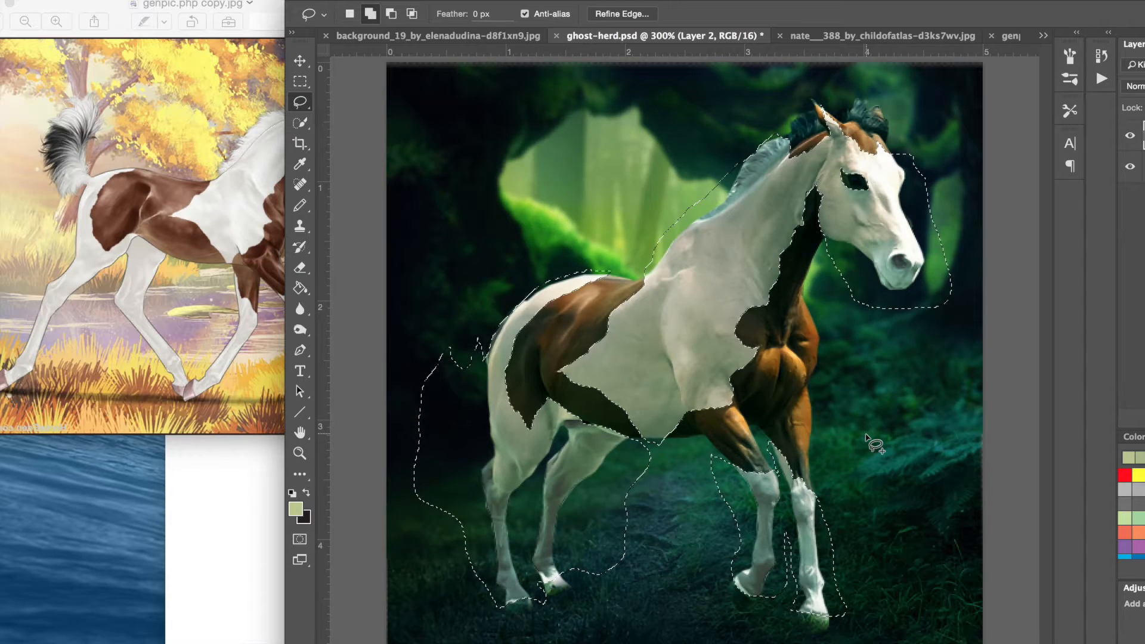
- Deselect the markings and save the ghost-herd.psd picture
key(super+d)
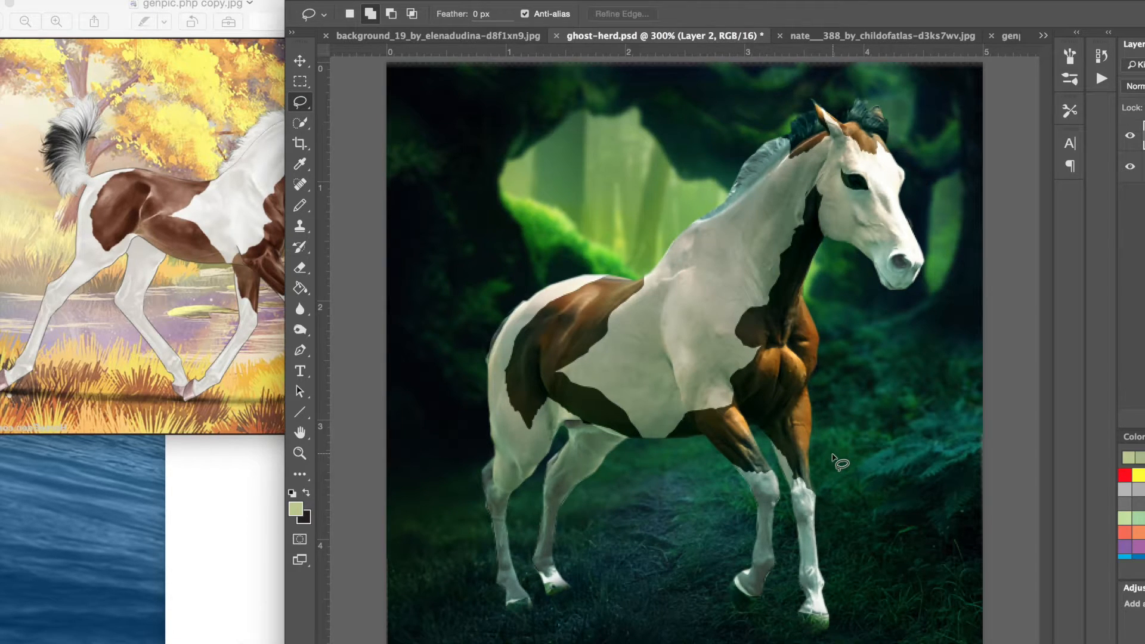
key(super+s)
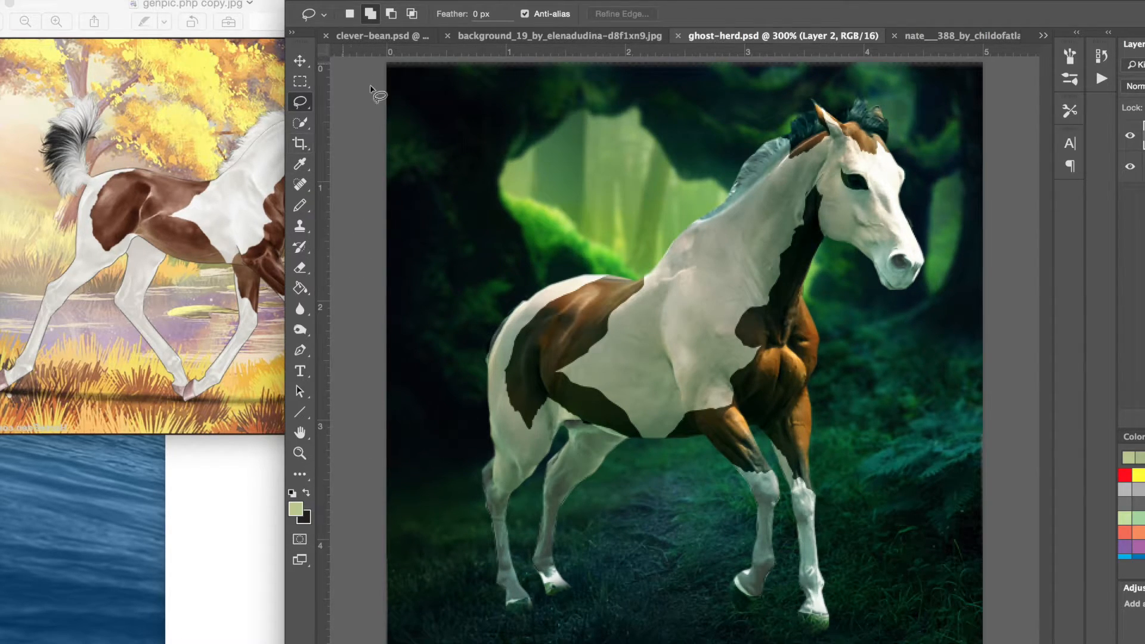
- Lasso the horse's lower hind and front legs and feather the selection by 5.1 px with Refine Edge
mouse_move(488, 452)
mouse_down()
mouse_move(522, 509)
mouse_move(545, 608)
mouse_move(523, 597)
mouse_move(487, 604)
mouse_move(464, 497)
mouse_move(484, 447)
mouse_move(569, 487)
mouse_move(569, 563)
mouse_move(553, 574)
mouse_move(528, 542)
mouse_move(553, 452)
mouse_up()
mouse_move(731, 481)
mouse_down()
mouse_move(779, 488)
mouse_move(781, 557)
mouse_move(765, 601)
mouse_move(735, 578)
mouse_move(734, 481)
mouse_move(803, 489)
mouse_move(829, 607)
mouse_move(800, 606)
mouse_move(793, 490)
mouse_up()
click(622, 14)
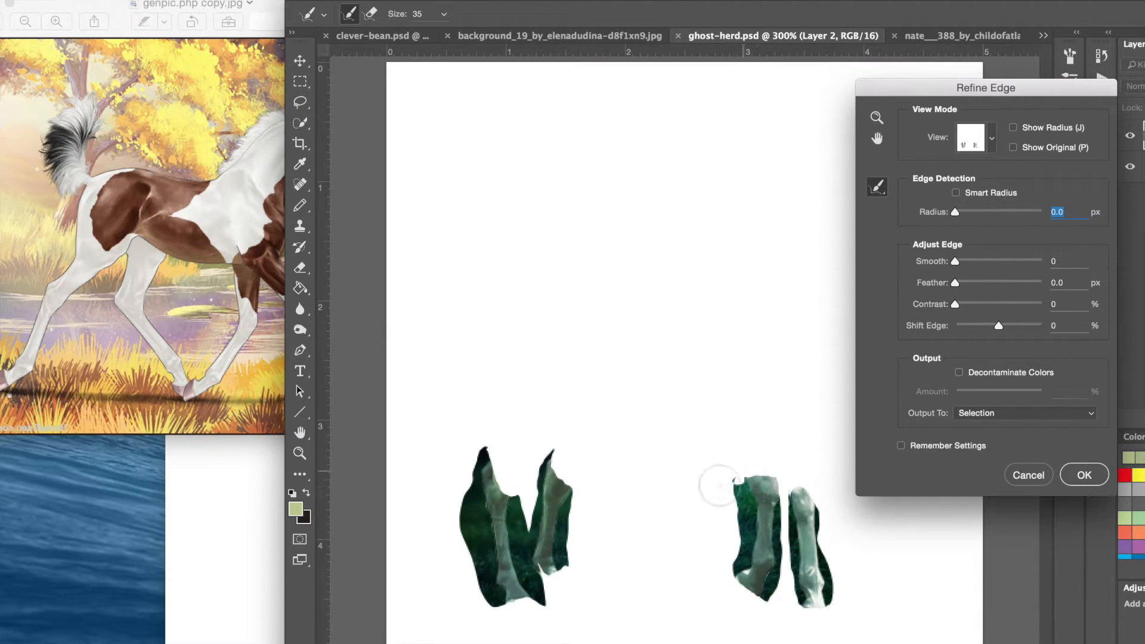
click(967, 283)
click(978, 283)
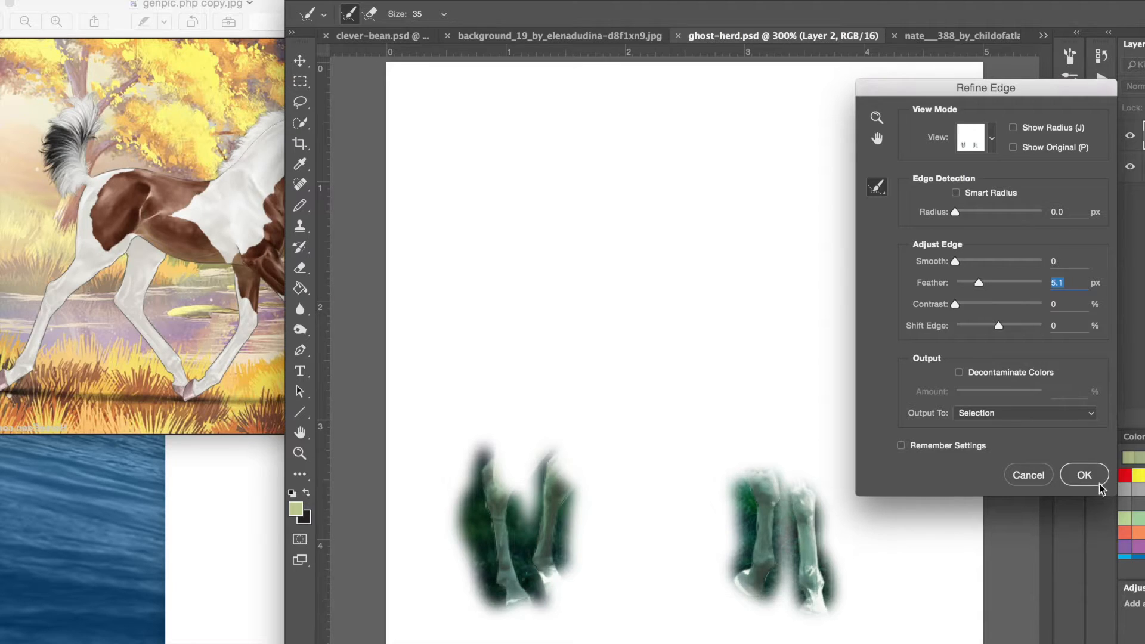
click(1097, 483)
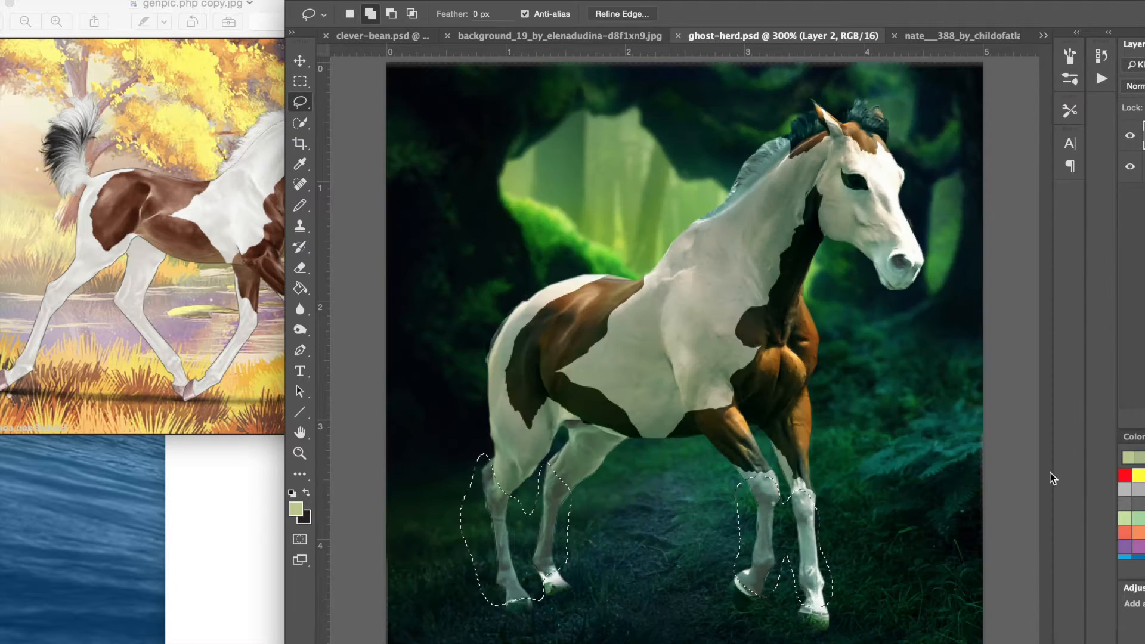
- Brighten the selected lower legs with a Brightness/Contrast adjustment, trying brightness 71 and reducing it slightly before applying
click(233, 3)
mouse_move(309, 17)
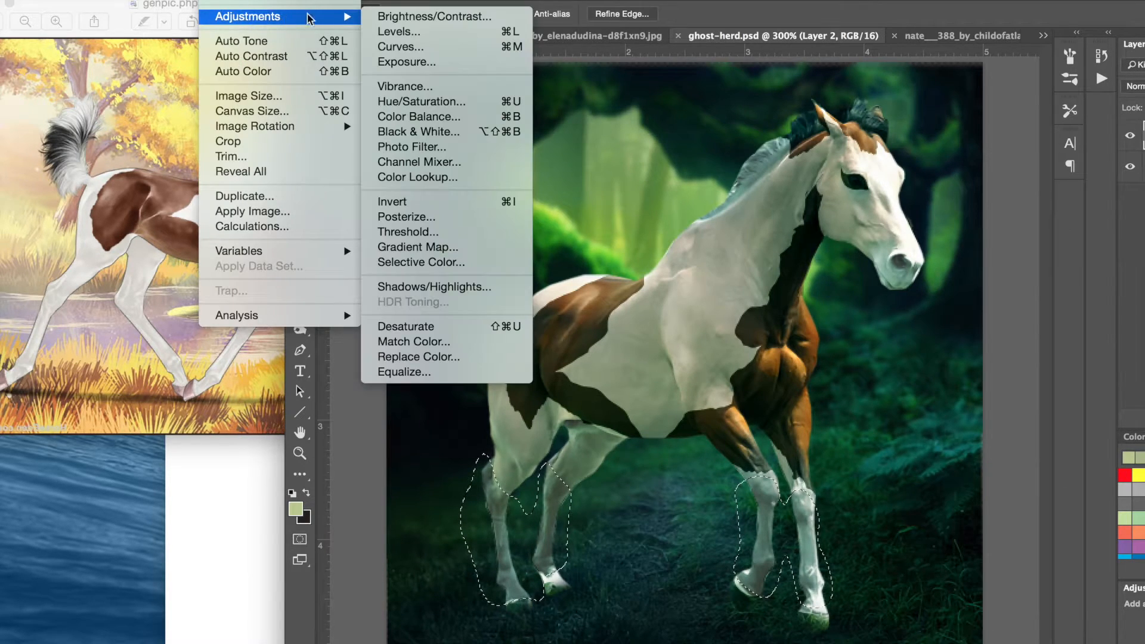
click(393, 16)
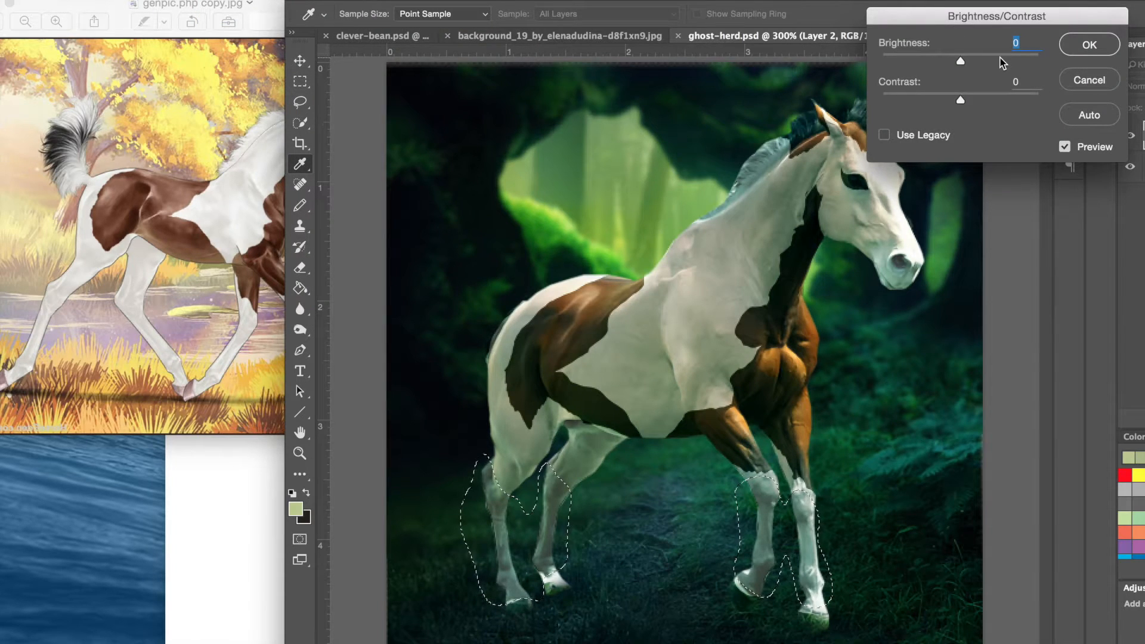
click(1000, 56)
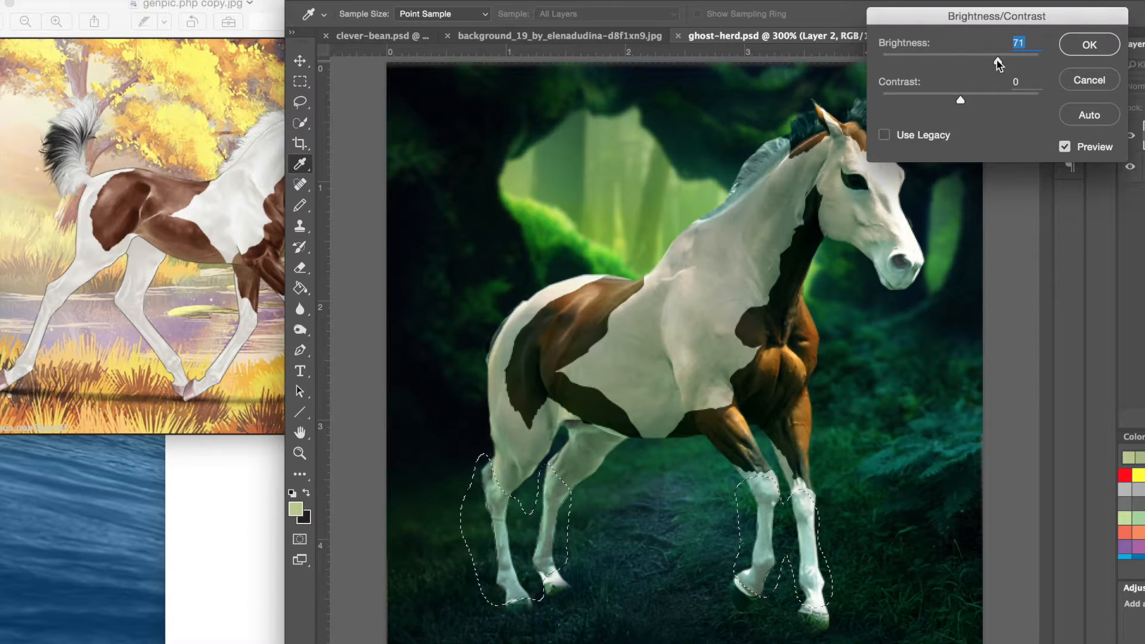
drag(997, 59, 992, 58)
click(1089, 45)
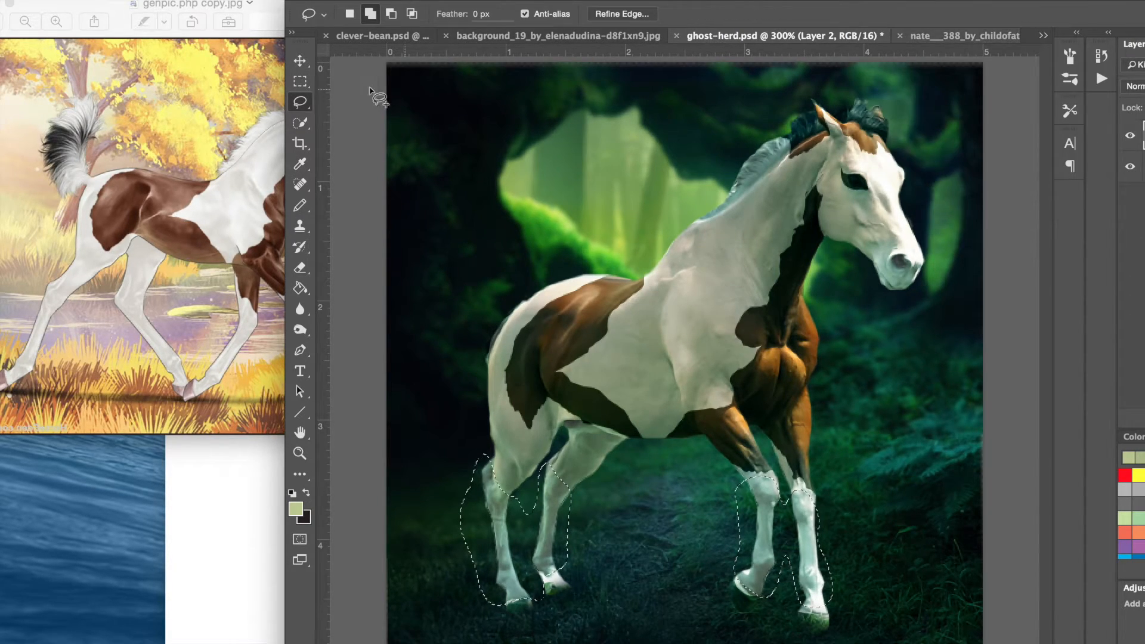
- Apply a second Brightness/Contrast adjustment to the selected lower legs with brightness near zero, after trying -55 and -21 and testing the contrast
click(227, 2)
mouse_move(253, 17)
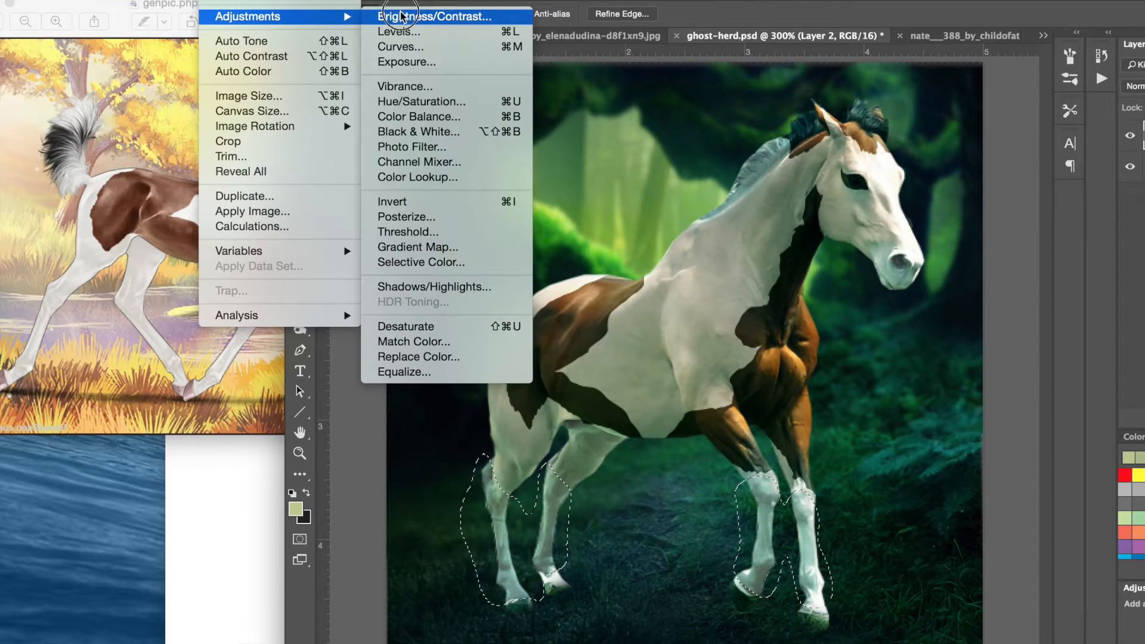
click(403, 15)
click(932, 54)
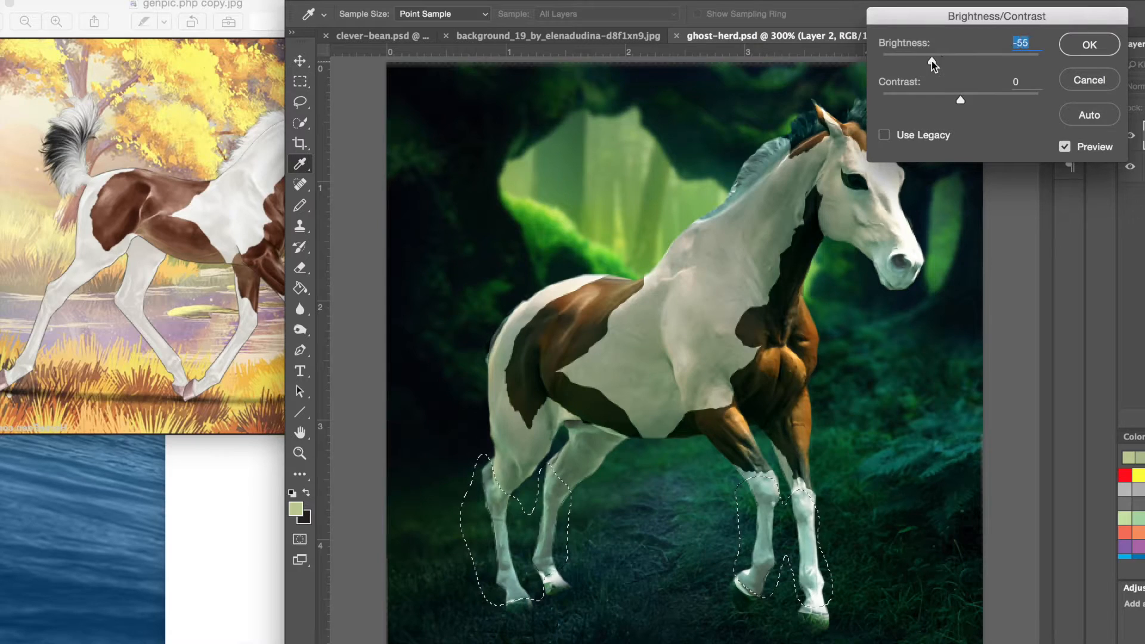
drag(931, 62, 949, 55)
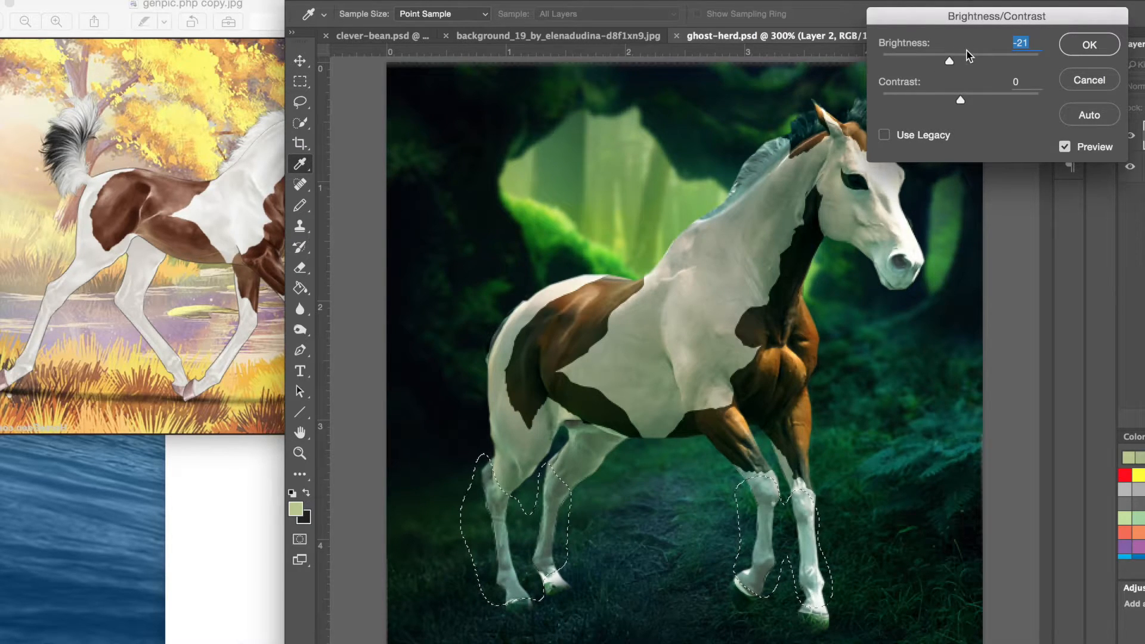
click(967, 55)
drag(940, 99, 865, 103)
drag(966, 61, 962, 60)
click(1072, 49)
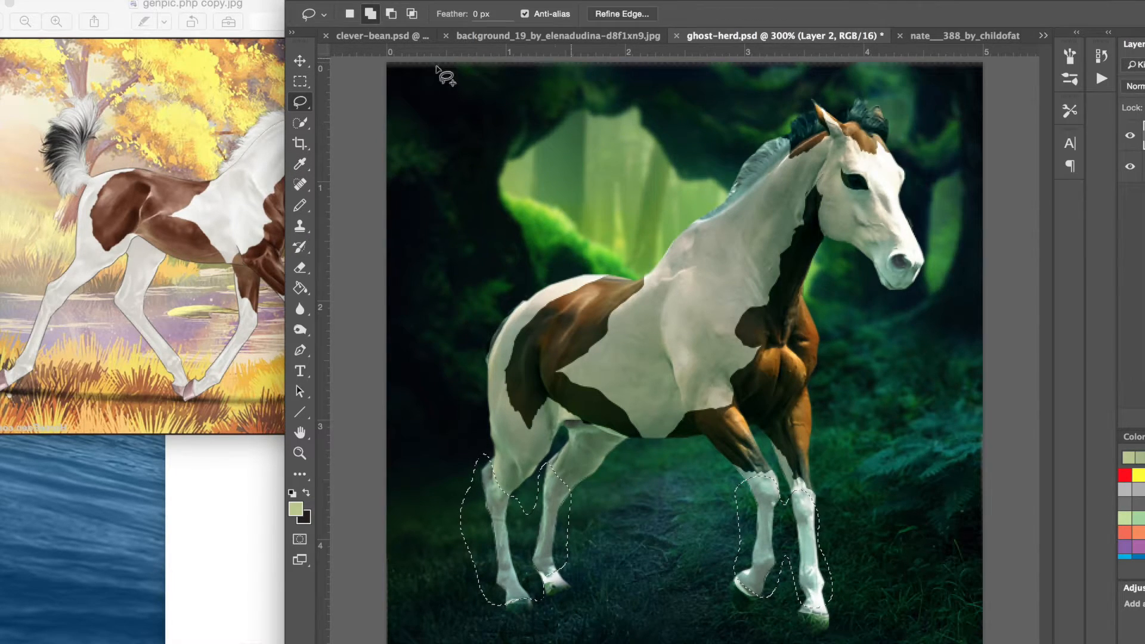
- Apply a Vibrance adjustment to the selected lower legs with vibrance +30 and saturation +7
click(218, 1)
mouse_move(269, 23)
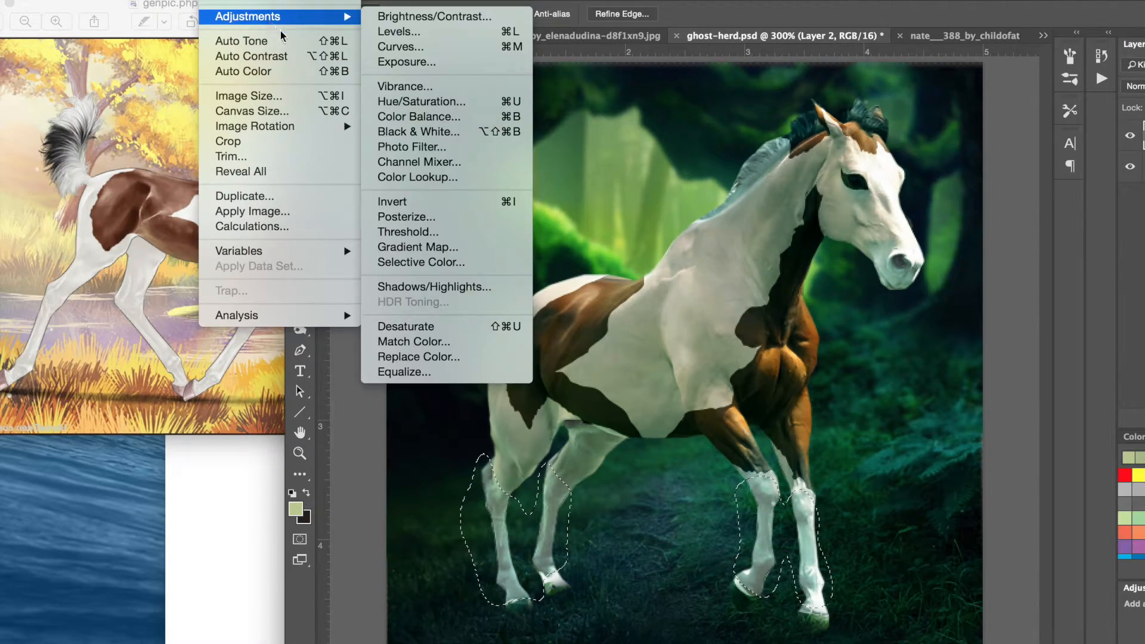
click(428, 87)
drag(716, 232, 928, 77)
click(844, 123)
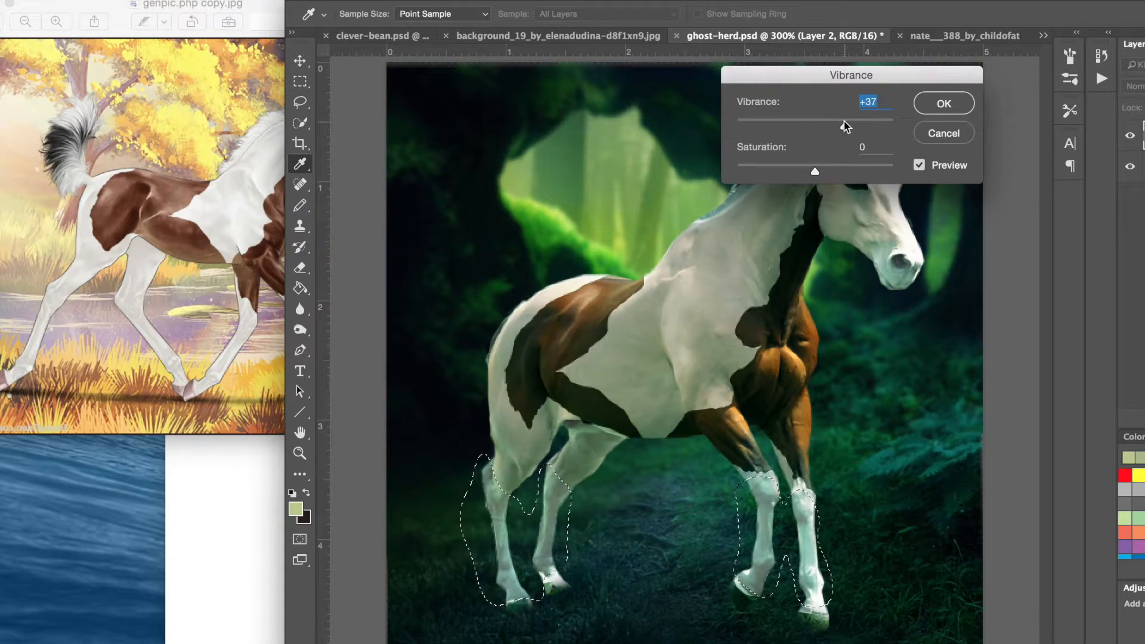
click(838, 123)
click(791, 172)
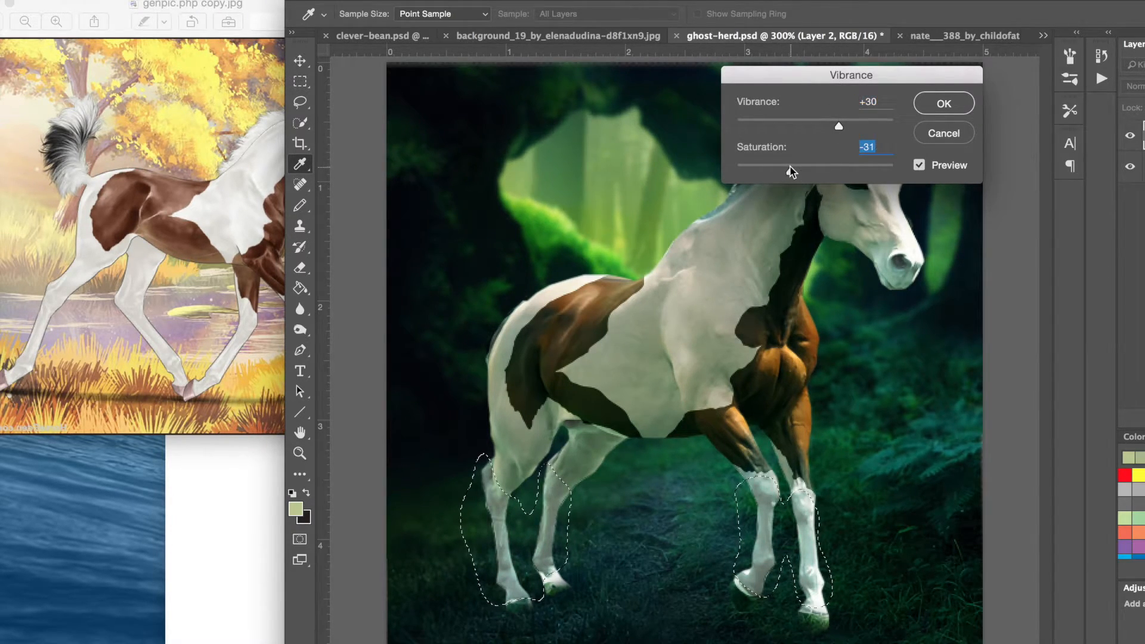
drag(790, 164, 825, 167)
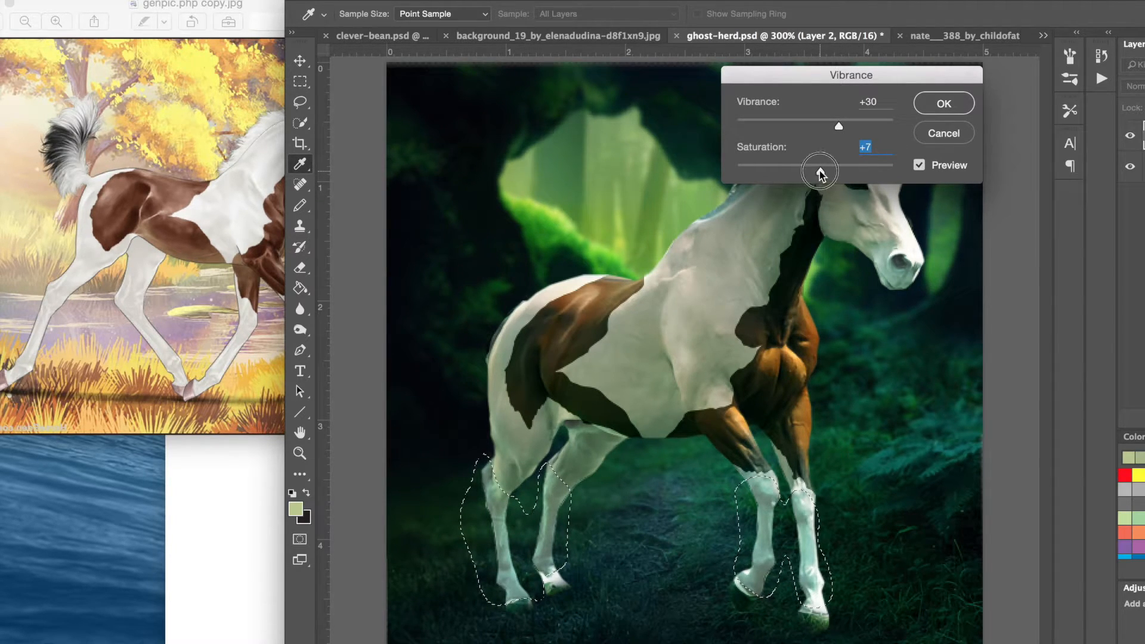
click(948, 107)
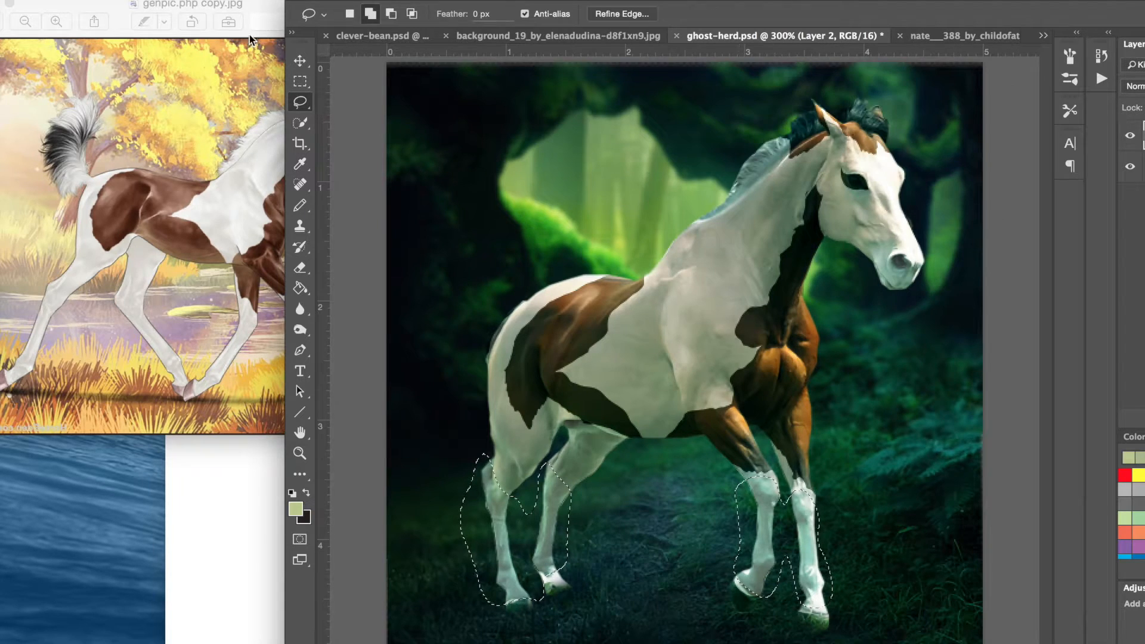
- Apply a Hue/Saturation adjustment to the selected lower legs with lightness +15, after trying values between +9 and +21
click(206, 1)
mouse_move(266, 24)
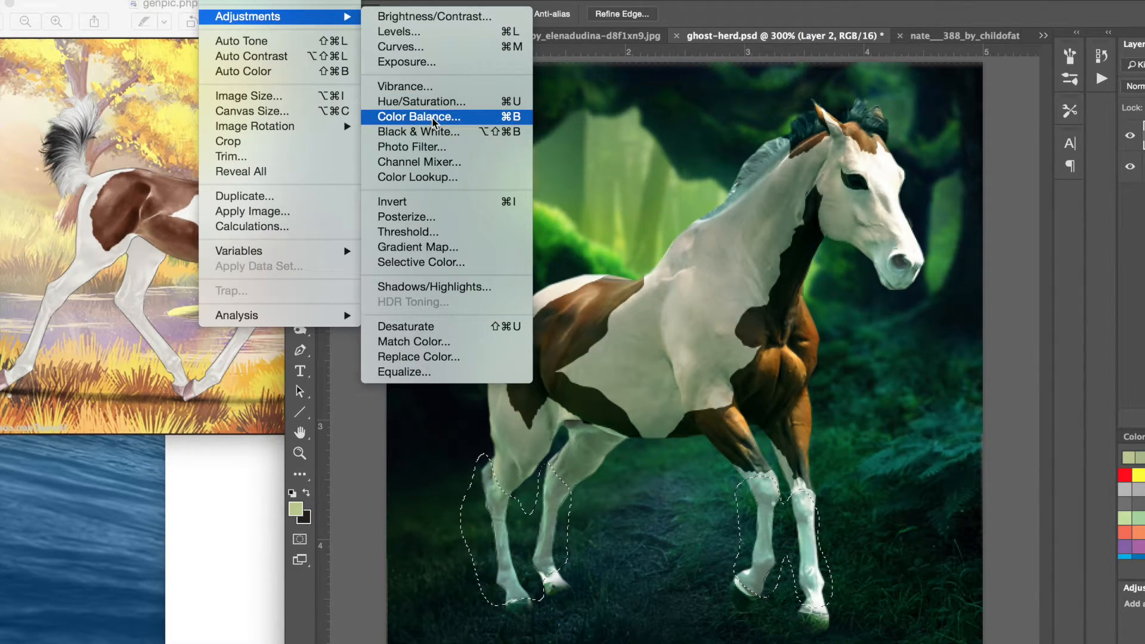
click(427, 102)
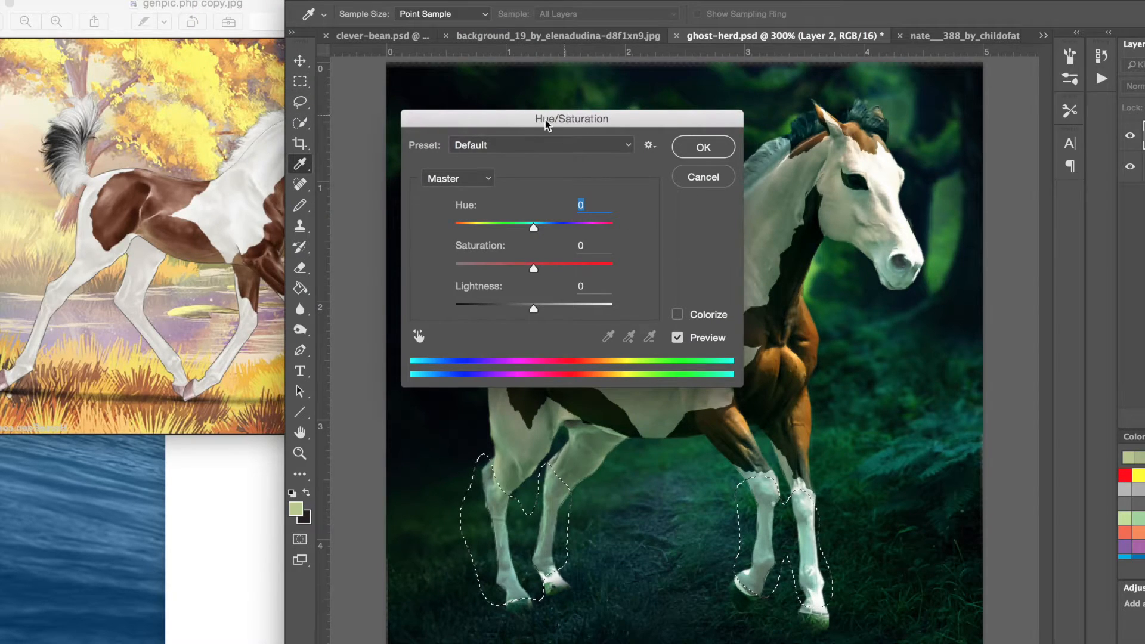
drag(501, 127, 370, 65)
click(409, 253)
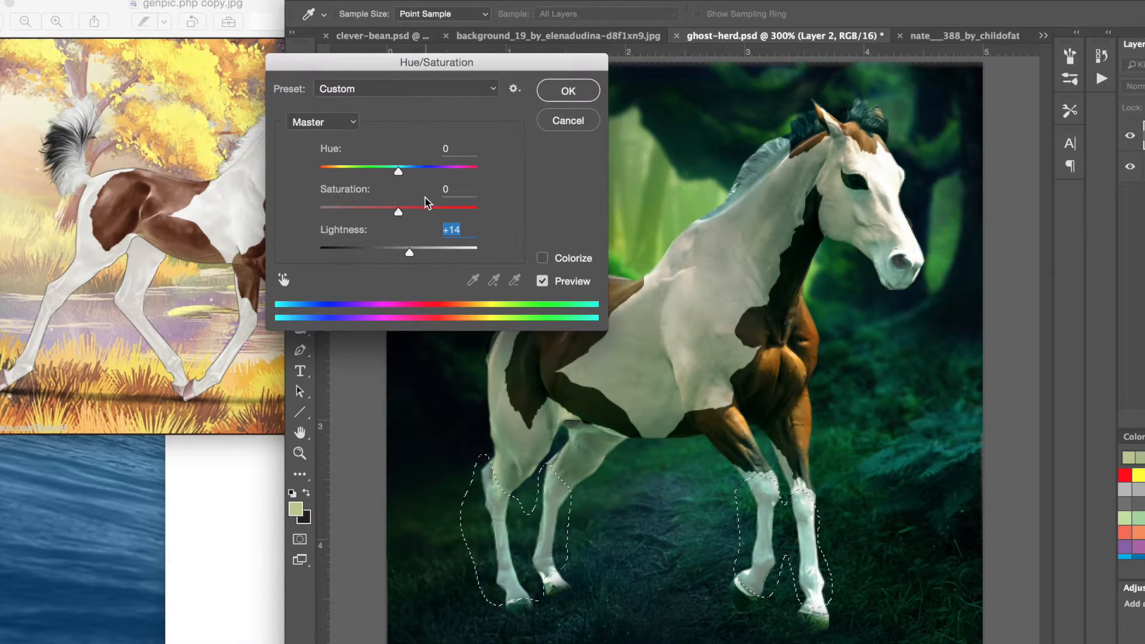
click(405, 253)
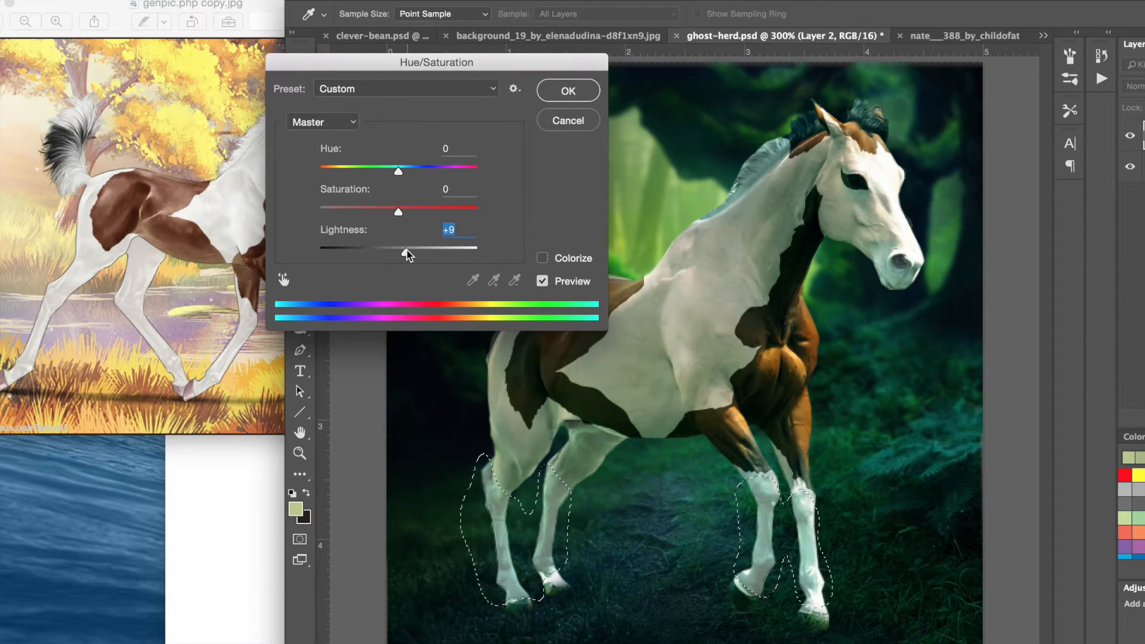
drag(410, 250, 414, 250)
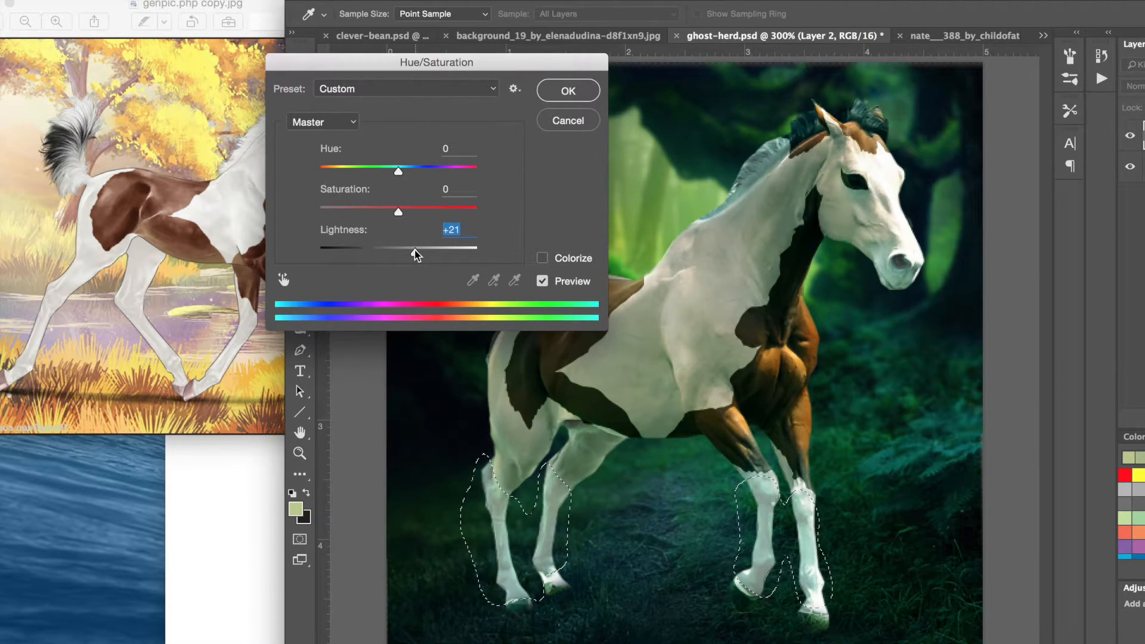
drag(417, 251, 412, 255)
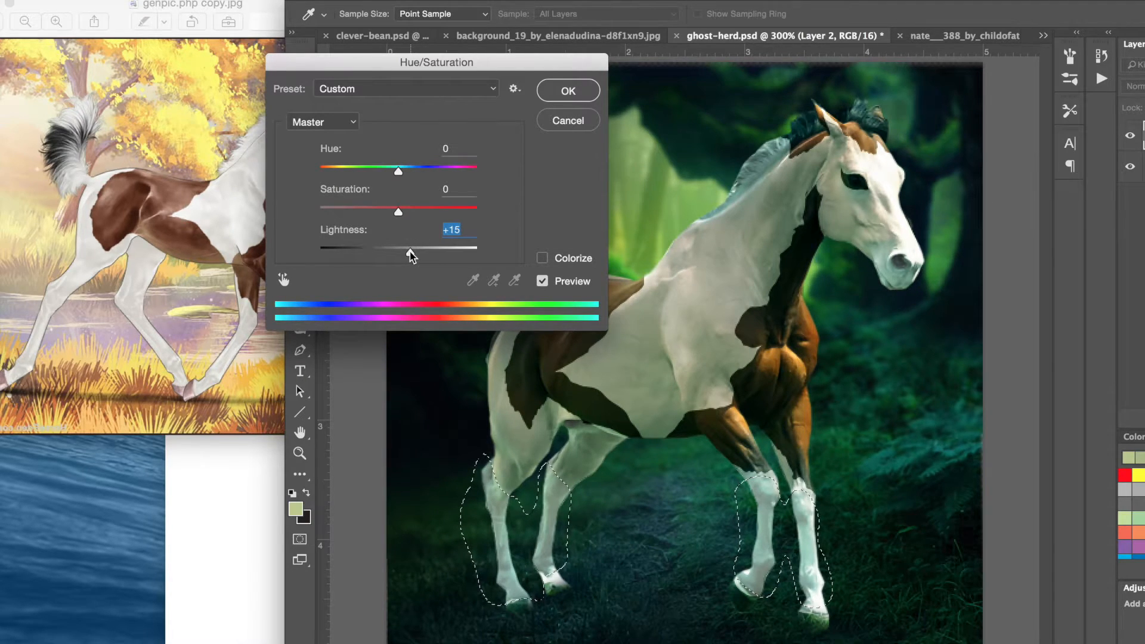
click(546, 90)
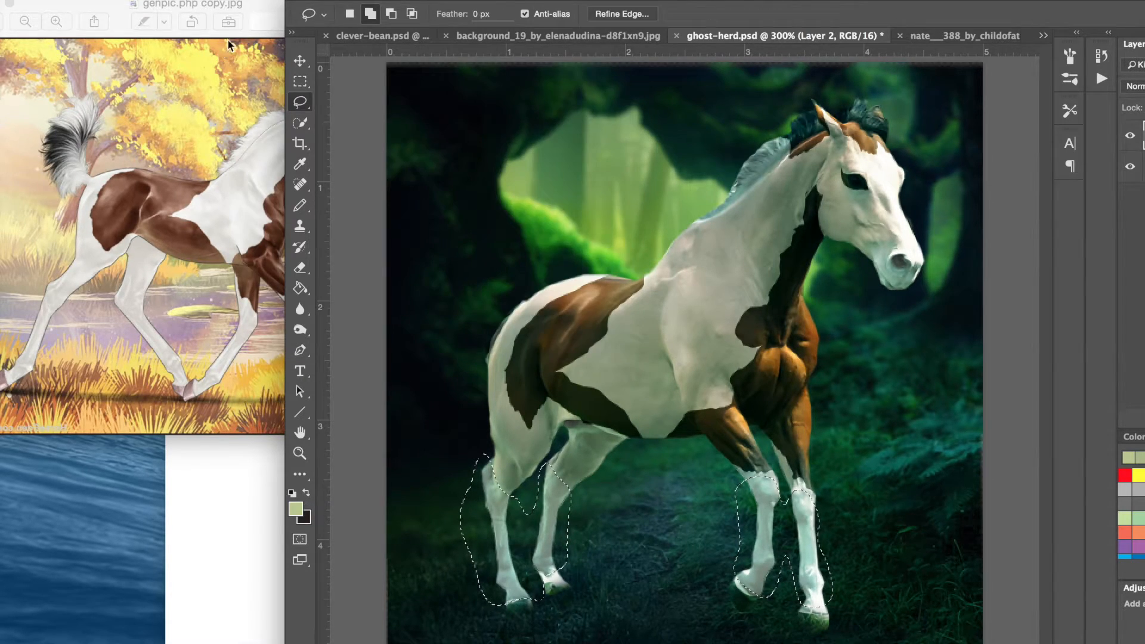
- Apply a midtone Color Balance adjustment to the selected lower legs with color levels -3, +16 and -11
click(222, 1)
click(221, 1)
mouse_move(263, 16)
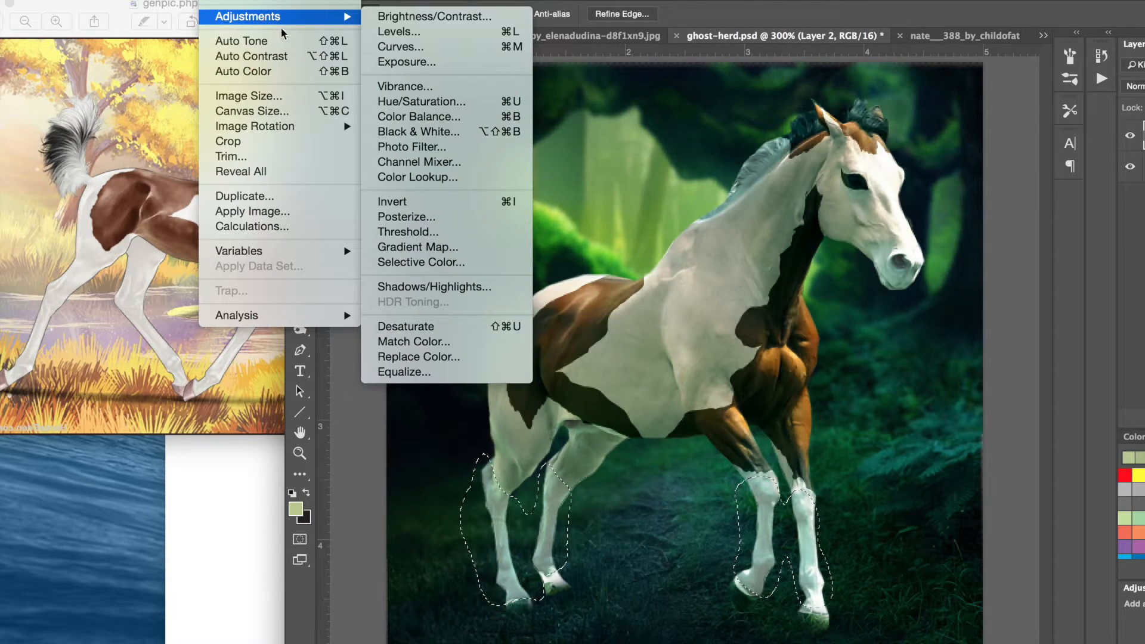
click(435, 117)
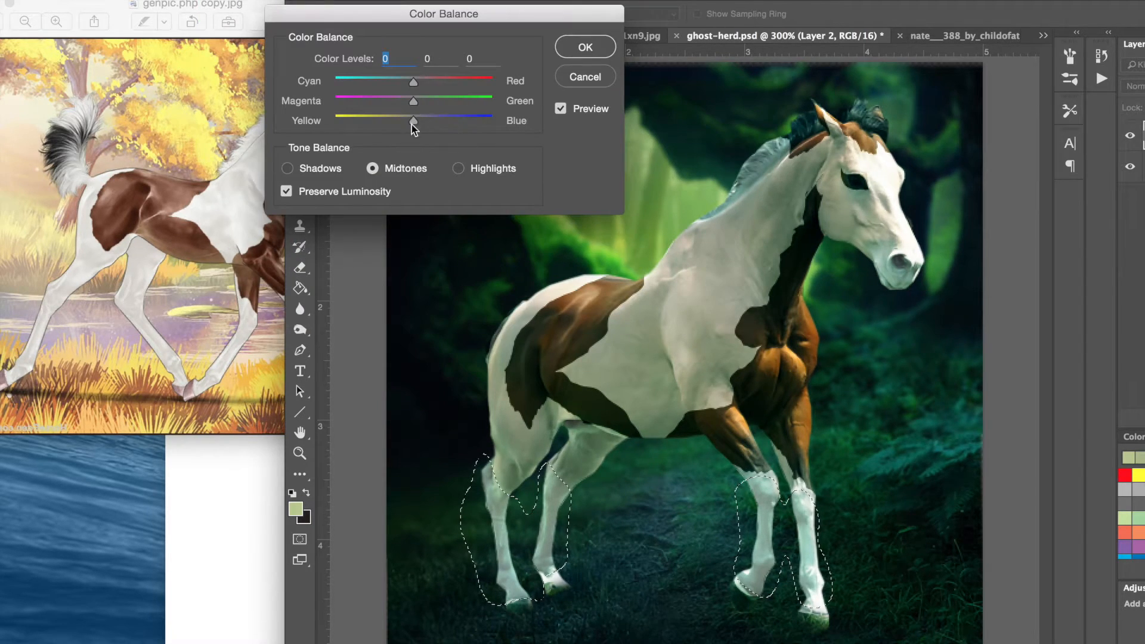
mouse_move(427, 99)
mouse_down()
mouse_move(442, 100)
mouse_move(399, 121)
mouse_move(419, 120)
mouse_move(404, 121)
mouse_move(428, 101)
mouse_move(412, 86)
mouse_up()
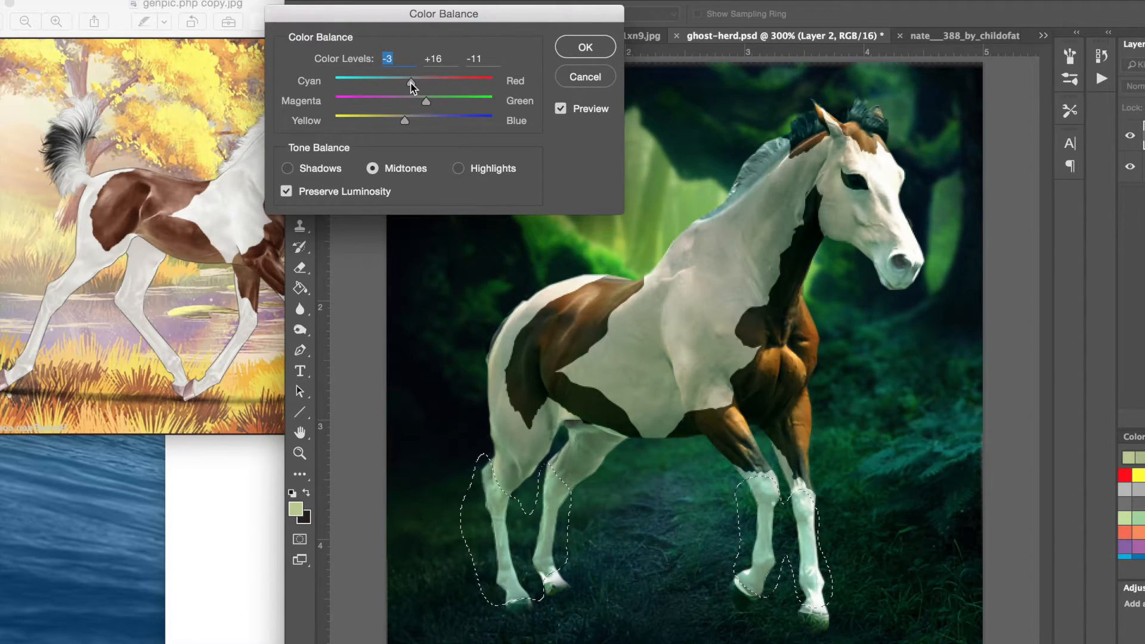
click(585, 47)
- Apply a Brightness/Contrast adjustment to the selected lower legs with brightness -12 and contrast 7, comparing it with the original
click(233, 2)
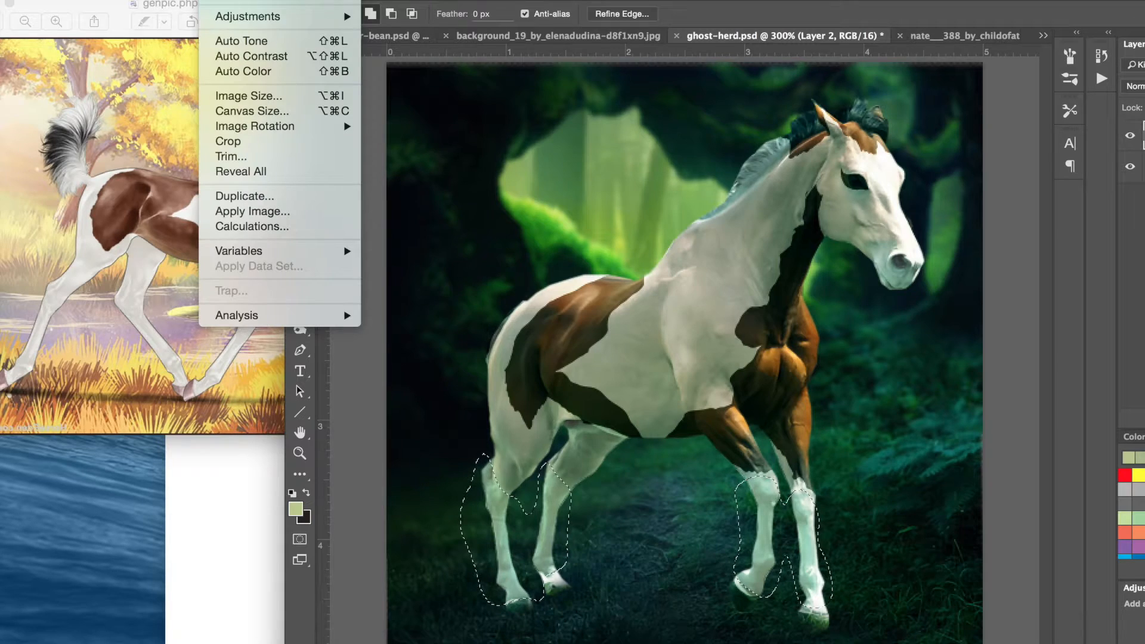
mouse_move(268, 16)
click(427, 16)
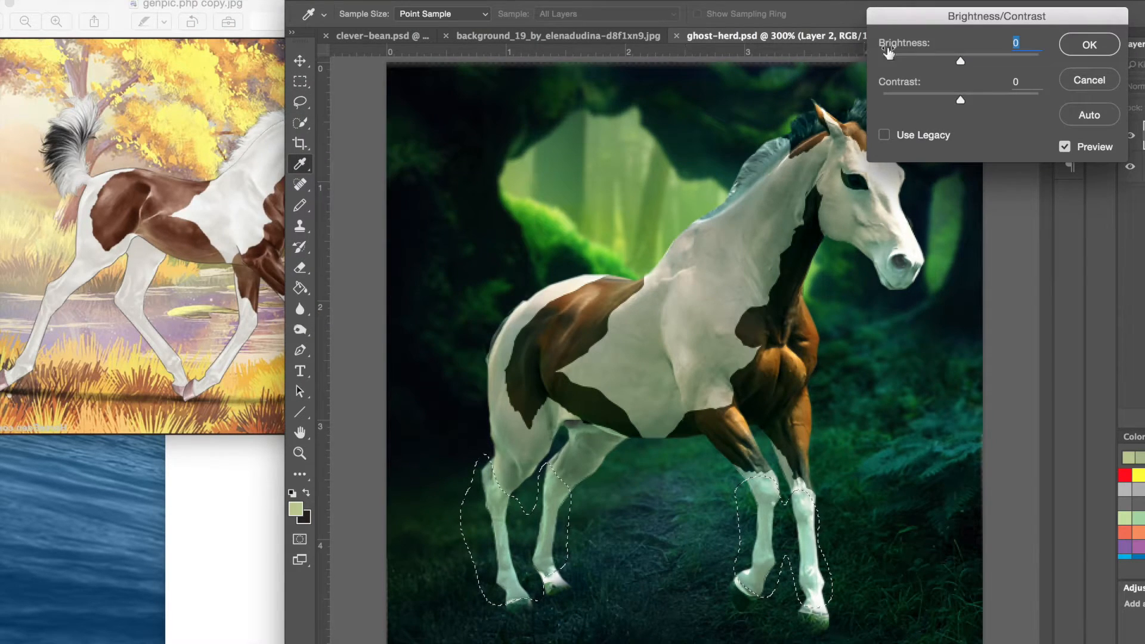
mouse_move(986, 95)
mouse_down()
mouse_move(1003, 102)
mouse_move(950, 99)
mouse_move(966, 99)
mouse_up()
drag(959, 59, 951, 59)
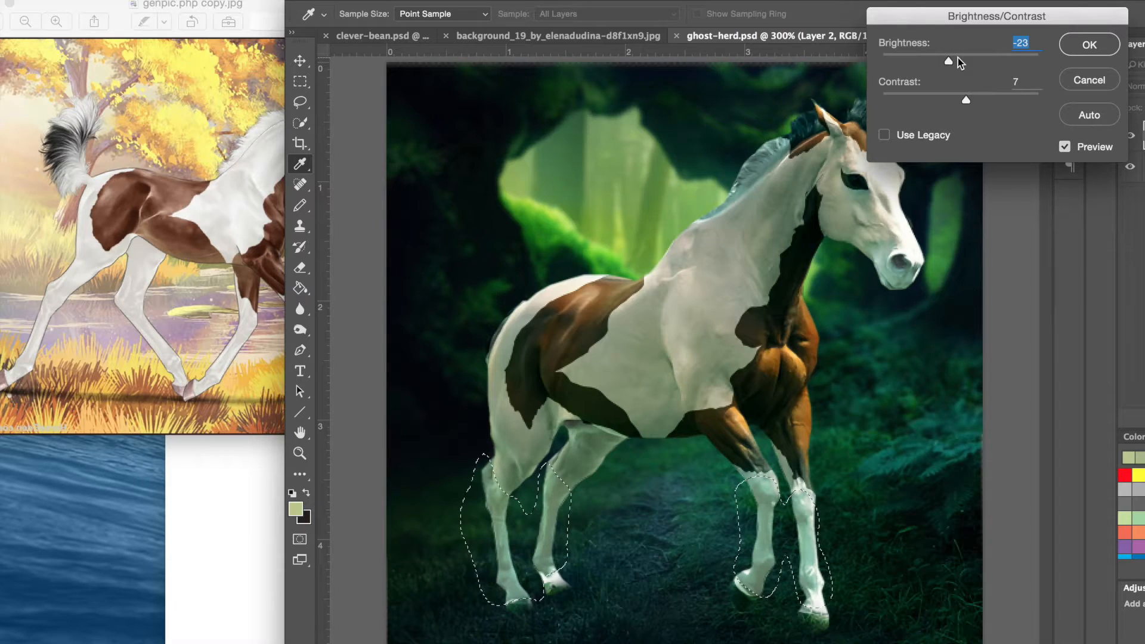
click(958, 59)
drag(958, 60, 952, 63)
click(955, 63)
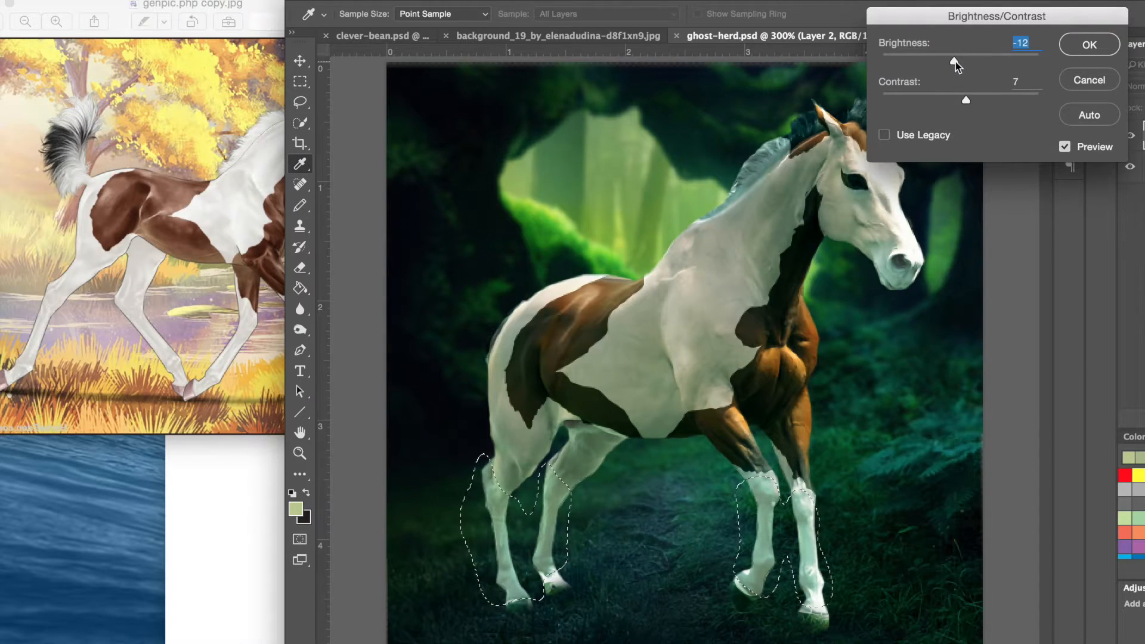
click(1066, 149)
click(1072, 44)
- Deselect the lower legs and save the ghost-herd.psd picture
key(l)
key(ctrl+d)
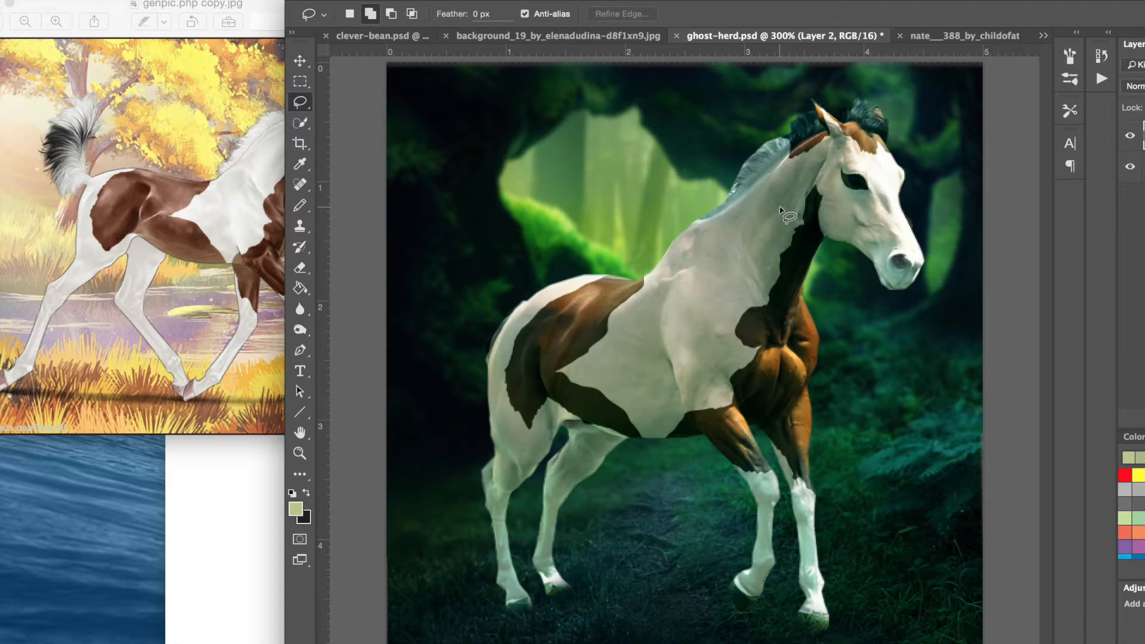
key(ctrl+s)
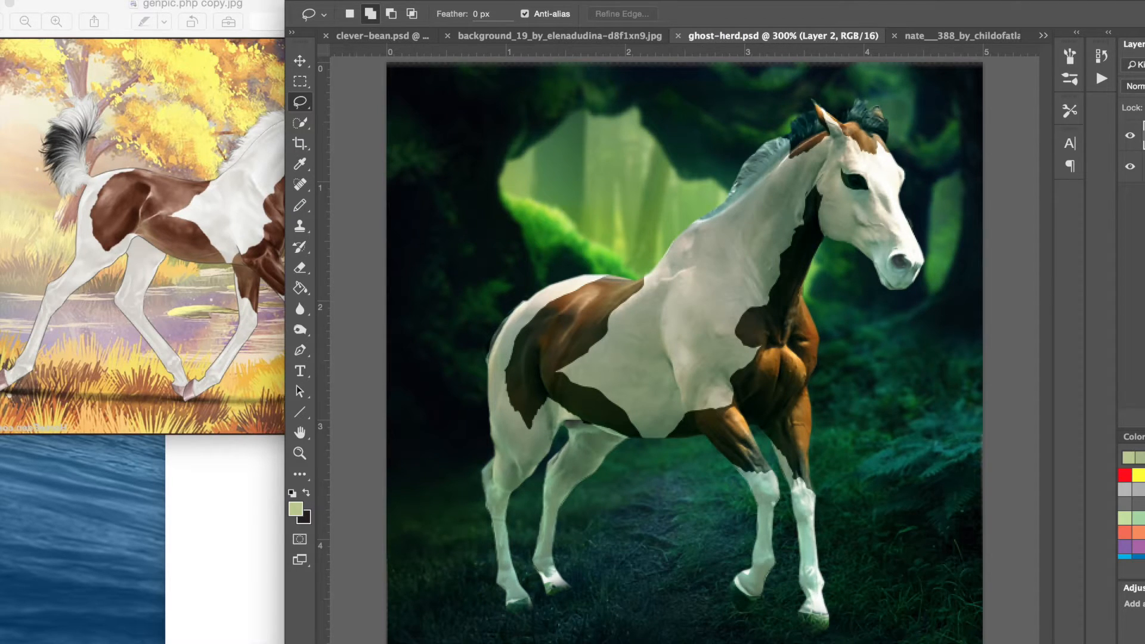
- Move the reference foal picture aside and shift the editing window so that the layer list is fully in view
click(231, 4)
drag(314, 6, 53, 18)
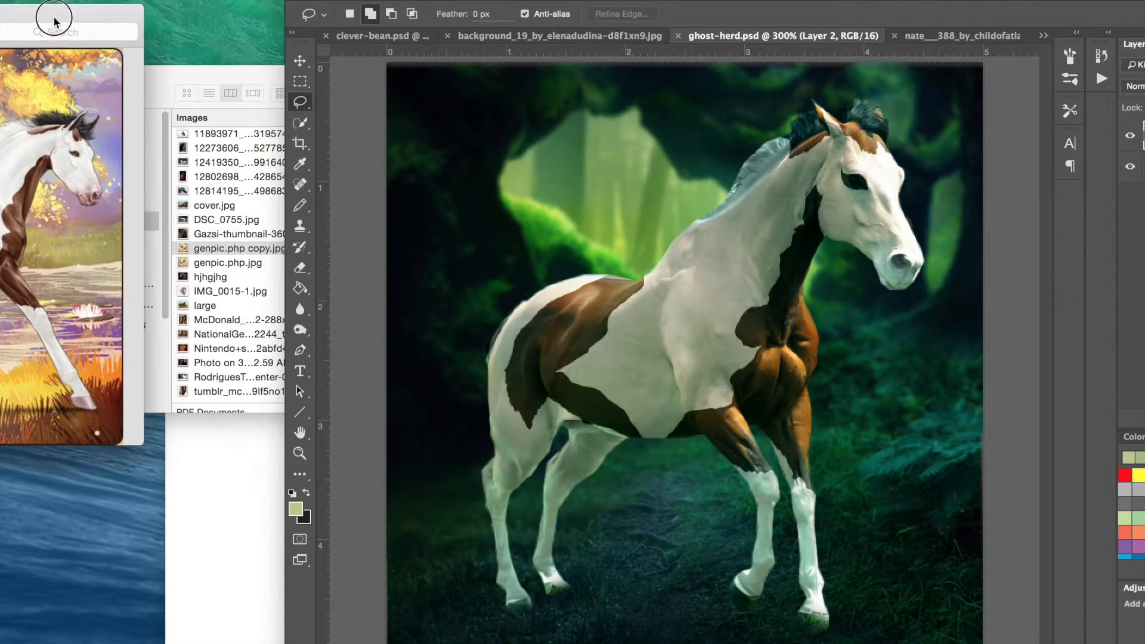
click(494, 2)
drag(513, 3, 270, 3)
- Examine the horse's neck and mane at 700% magnification
key(super+plus)
key(super+plus)
key(super+plus)
key(super+plus)
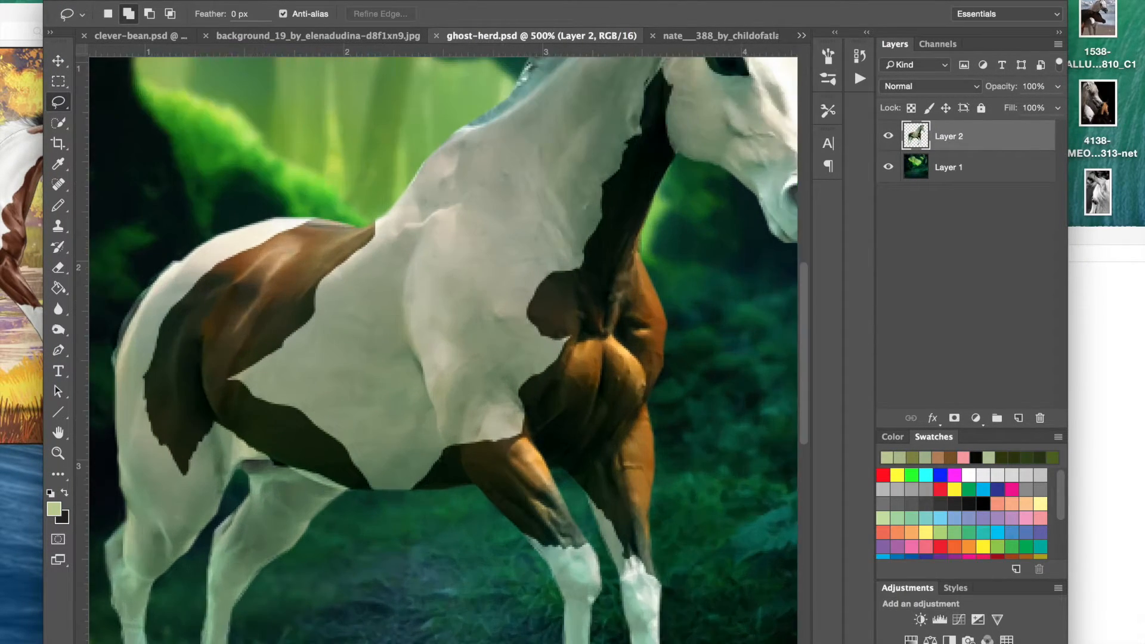
scroll(416, 237, up, 5)
scroll(416, 237, right, 4)
scroll(416, 237, up, 5)
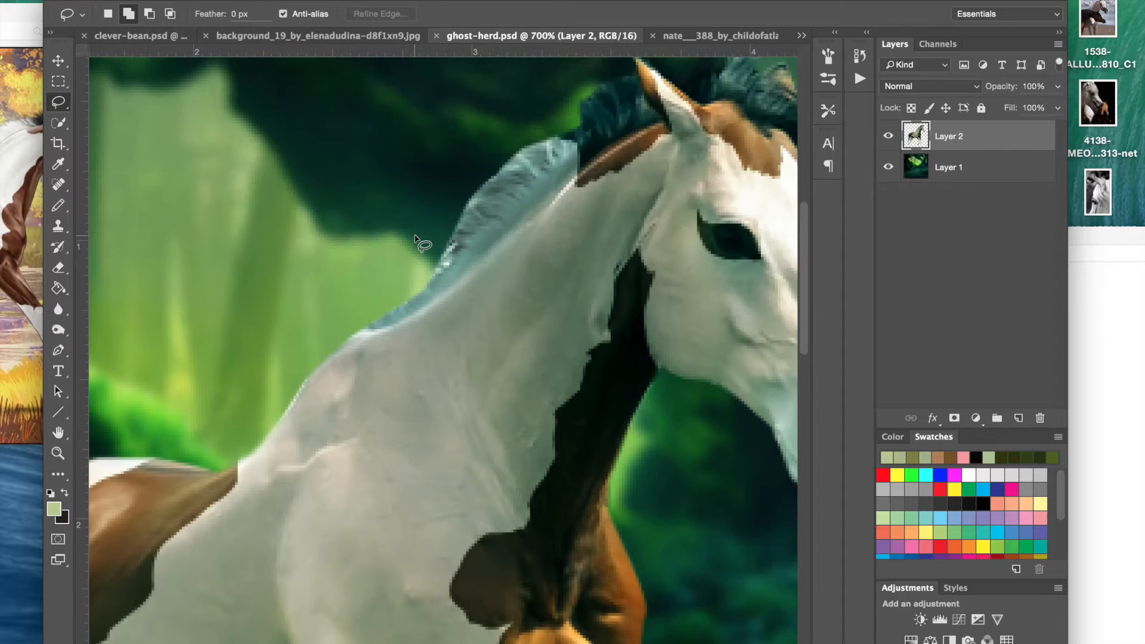
- Choose the Smudge tool for the horse layer and set its strength to 30%
scroll(416, 237, right, 5)
scroll(415, 236, left, 1)
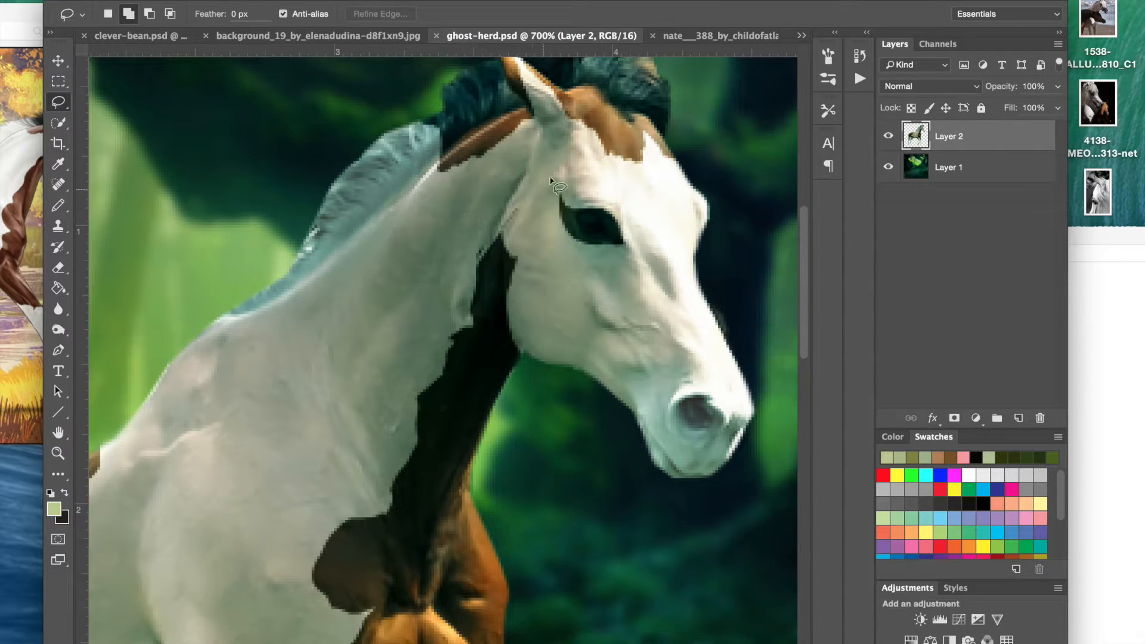
drag(809, 253, 819, 293)
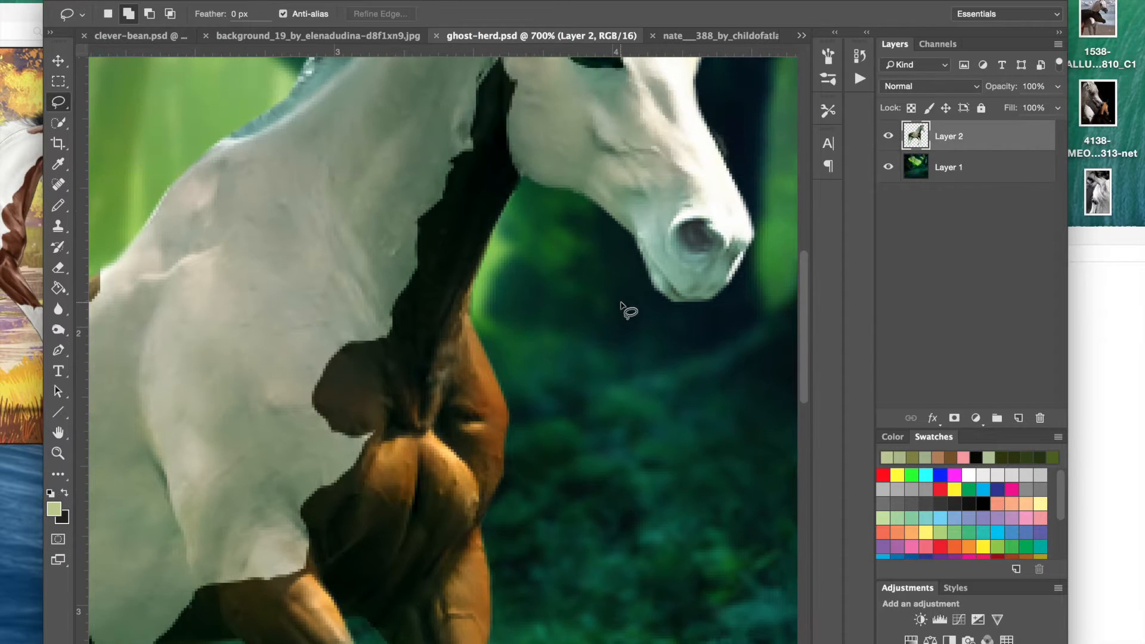
click(56, 331)
click(57, 309)
click(58, 310)
click(126, 337)
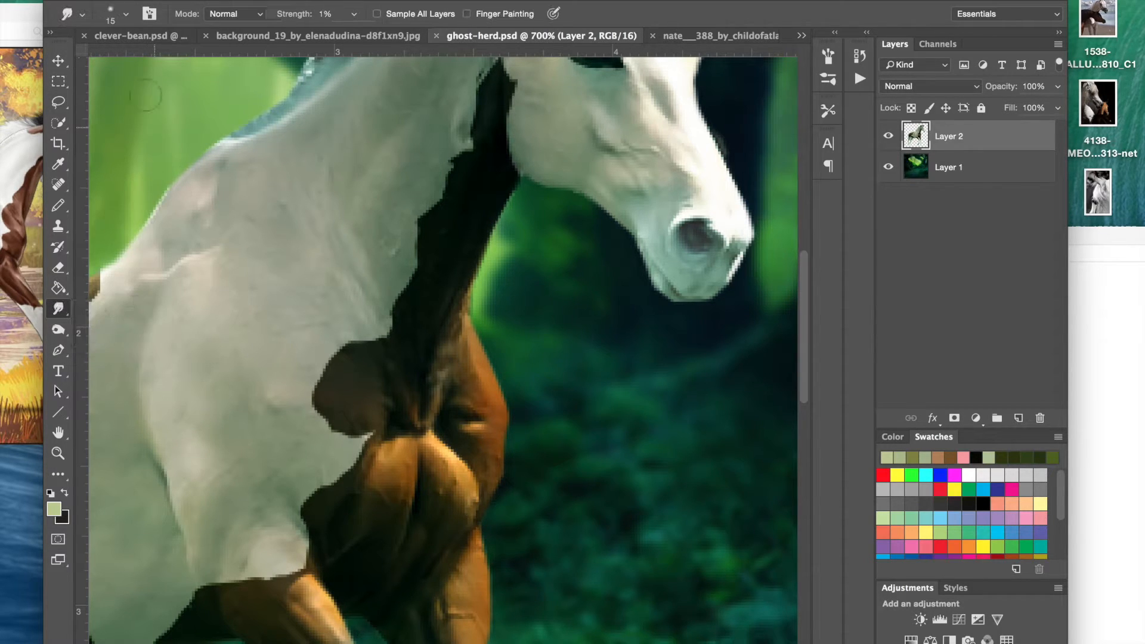
drag(323, 15, 297, 17)
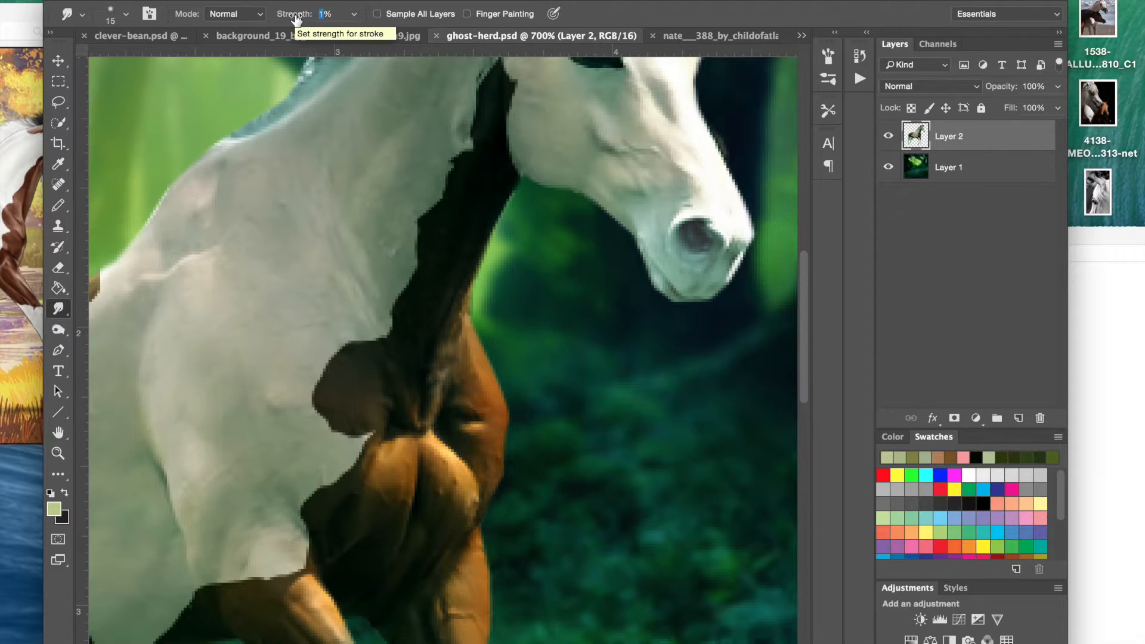
text(30)
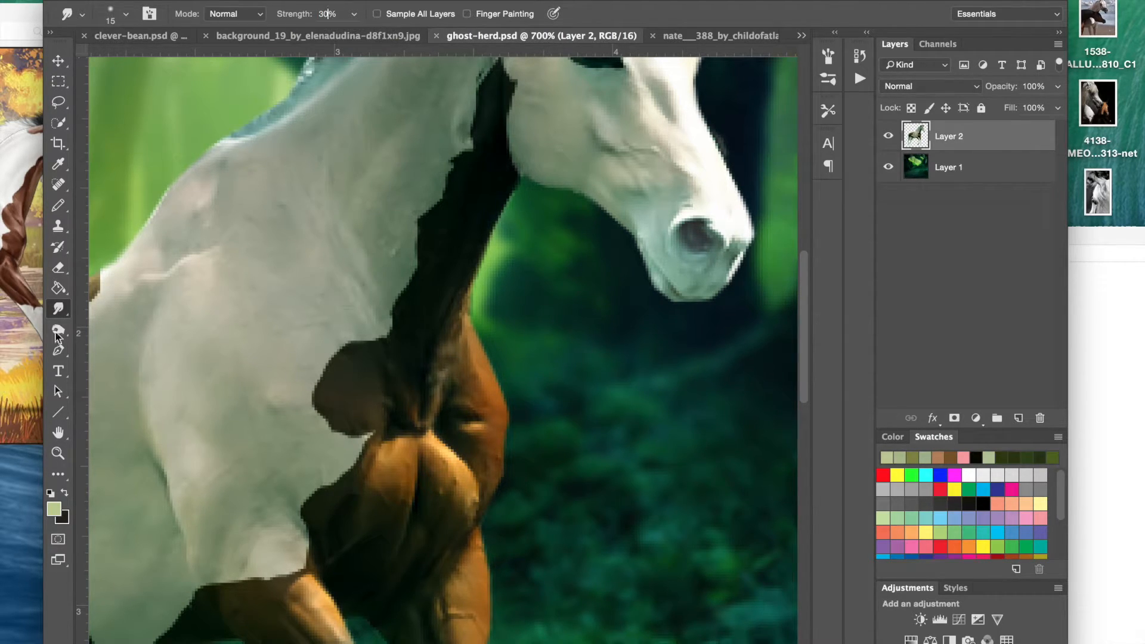
- Set the smudge brush size to 1 px
click(126, 14)
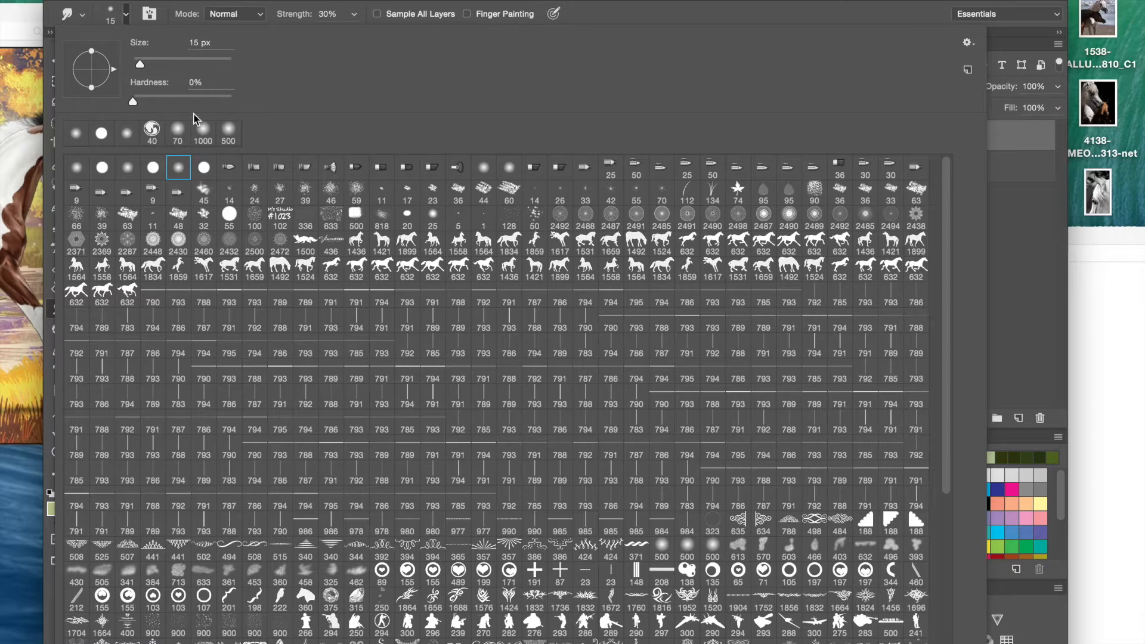
double_click(194, 42)
text(1)
click(126, 19)
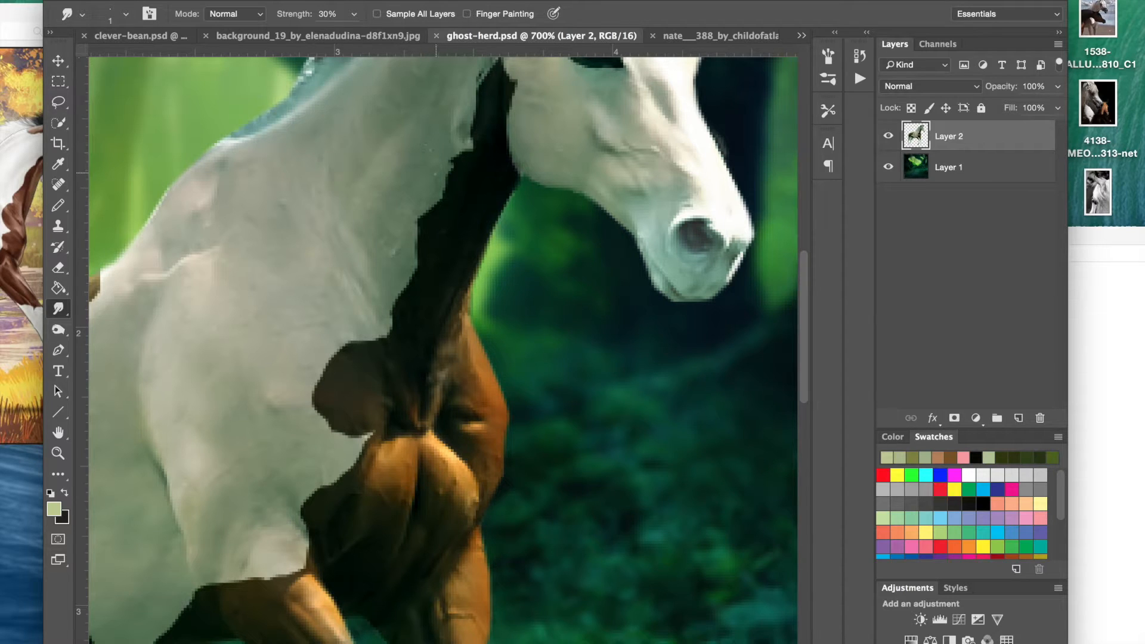
- Smudge the dark outline of the horse's eye along its rear corner and lower edge at 3200% magnification
key(super+plus)
key(super+plus)
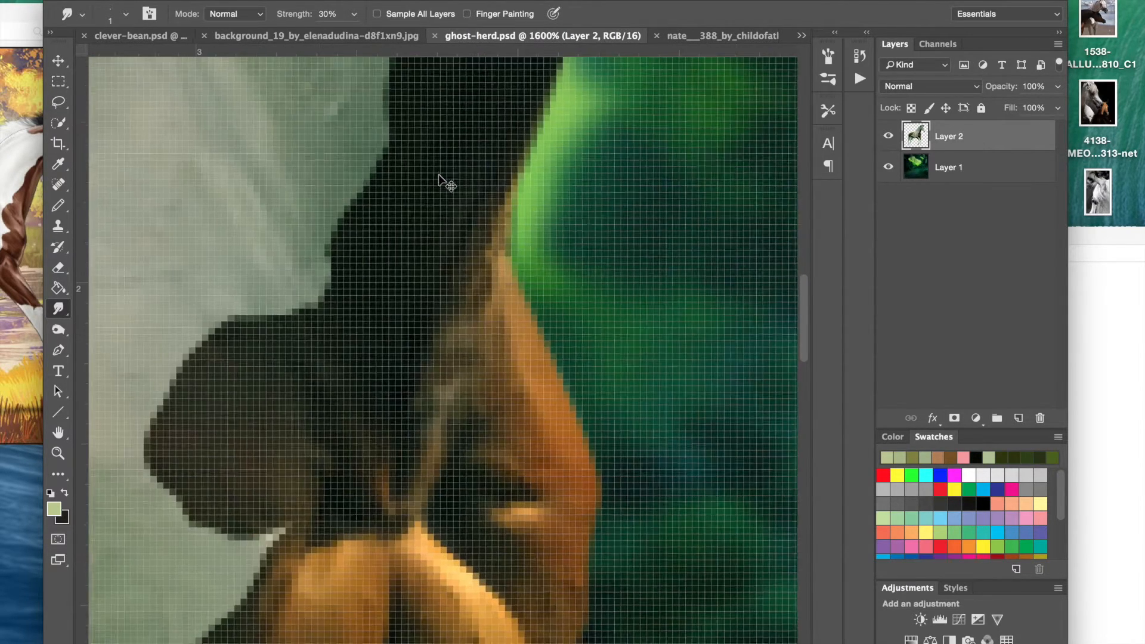
key(super+plus)
scroll(437, 181, up, 12)
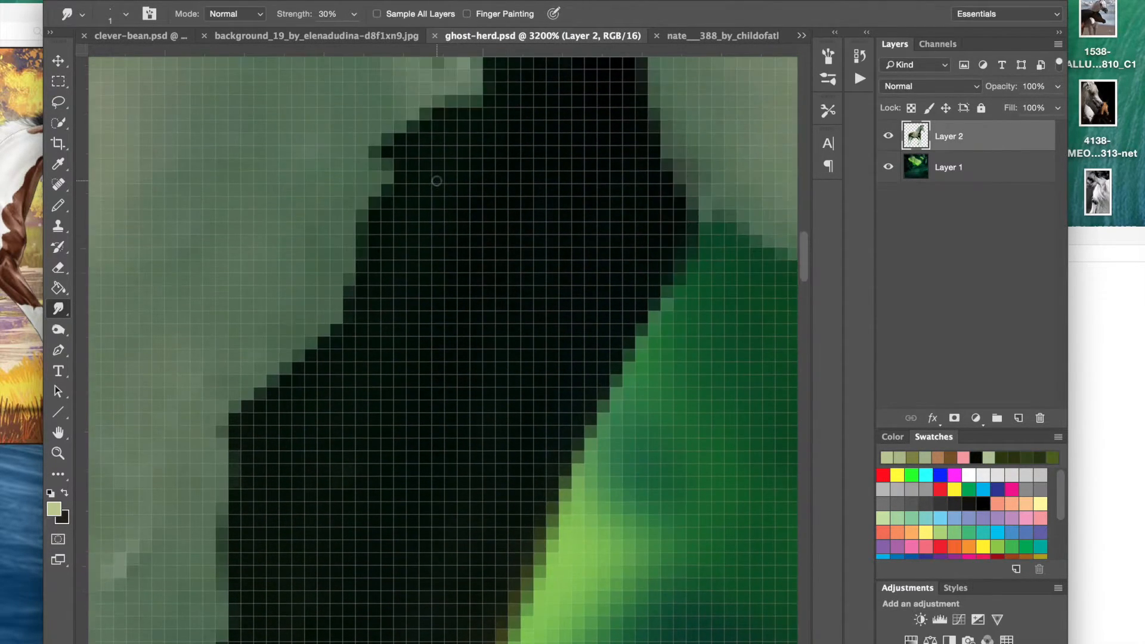
scroll(437, 181, up, 10)
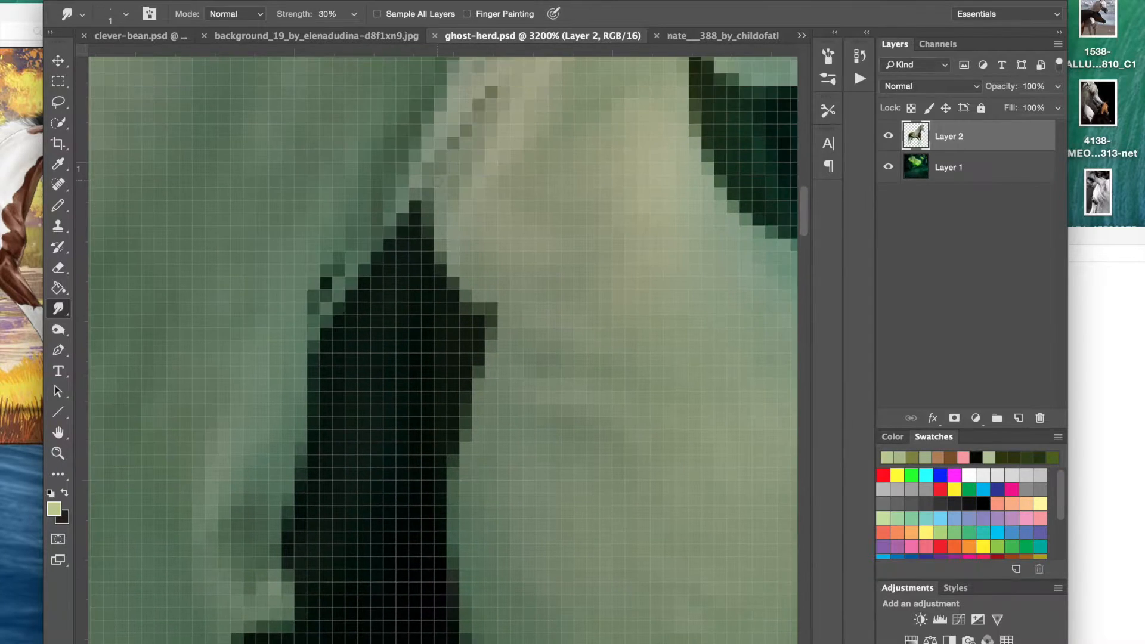
scroll(432, 170, down, 2)
scroll(411, 158, right, 15)
scroll(411, 158, up, 6)
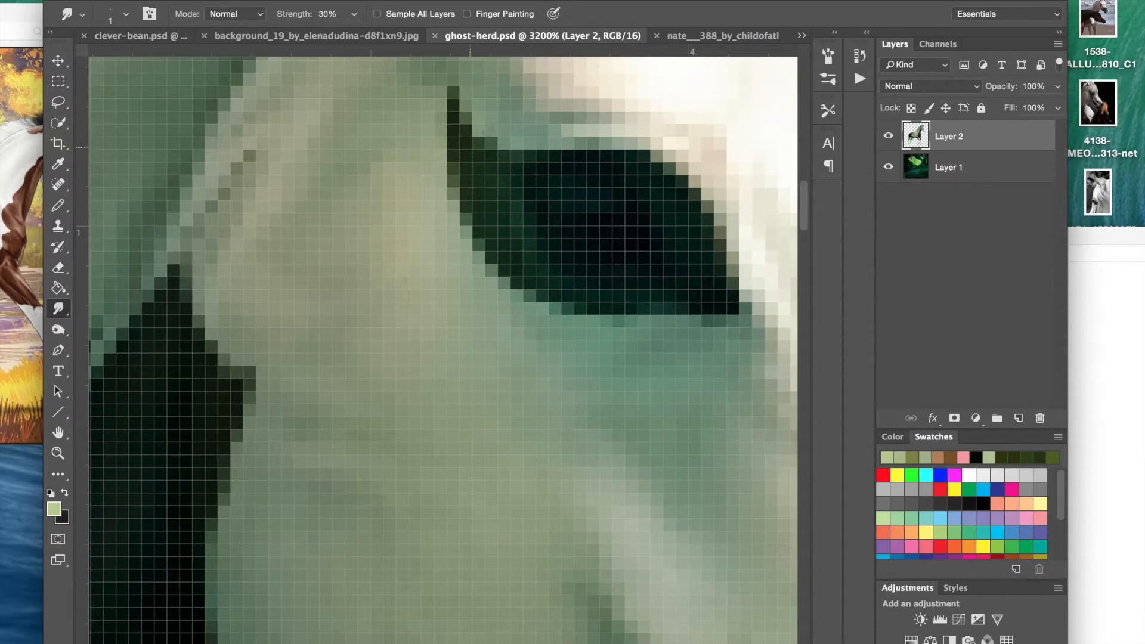
mouse_move(506, 122)
mouse_down()
mouse_move(493, 190)
mouse_move(488, 108)
mouse_move(477, 123)
mouse_move(459, 89)
mouse_move(447, 100)
mouse_move(447, 159)
mouse_move(463, 169)
mouse_move(447, 238)
mouse_move(485, 234)
mouse_move(480, 295)
mouse_move(524, 270)
mouse_move(539, 305)
mouse_move(606, 306)
mouse_move(567, 322)
mouse_move(543, 296)
mouse_up()
mouse_move(614, 296)
mouse_down()
mouse_move(612, 322)
mouse_move(766, 303)
mouse_up()
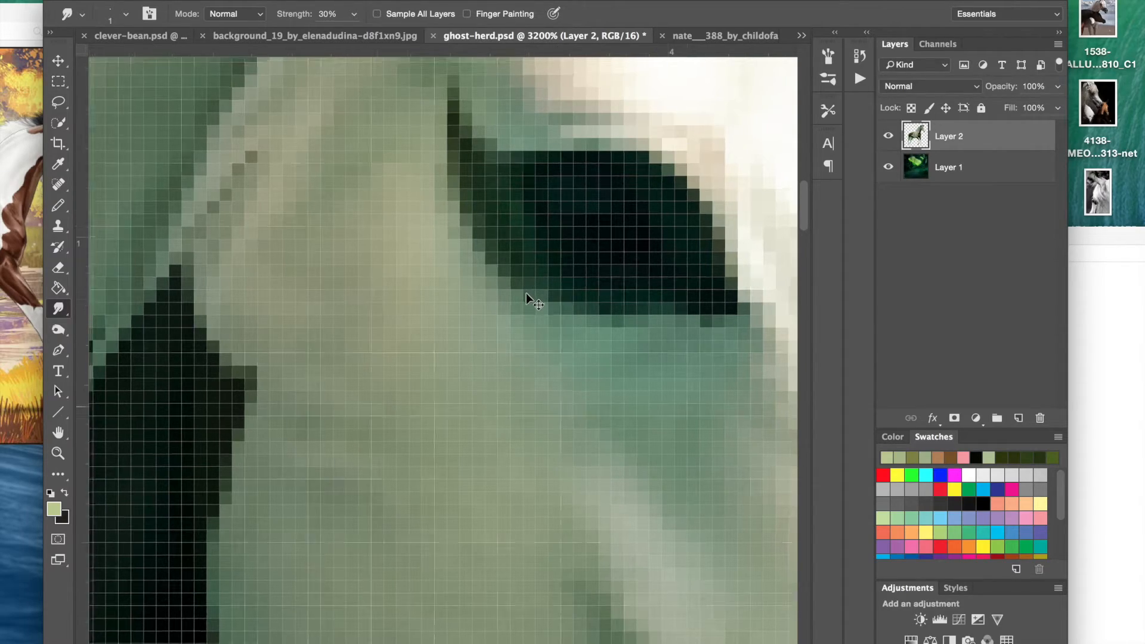
- Smudge the border between the brown forehead patch and the white face at 1600% magnification
key(super+minus)
key(super+minus)
key(super+minus)
key(super+minus)
key(super+plus)
key(super+plus)
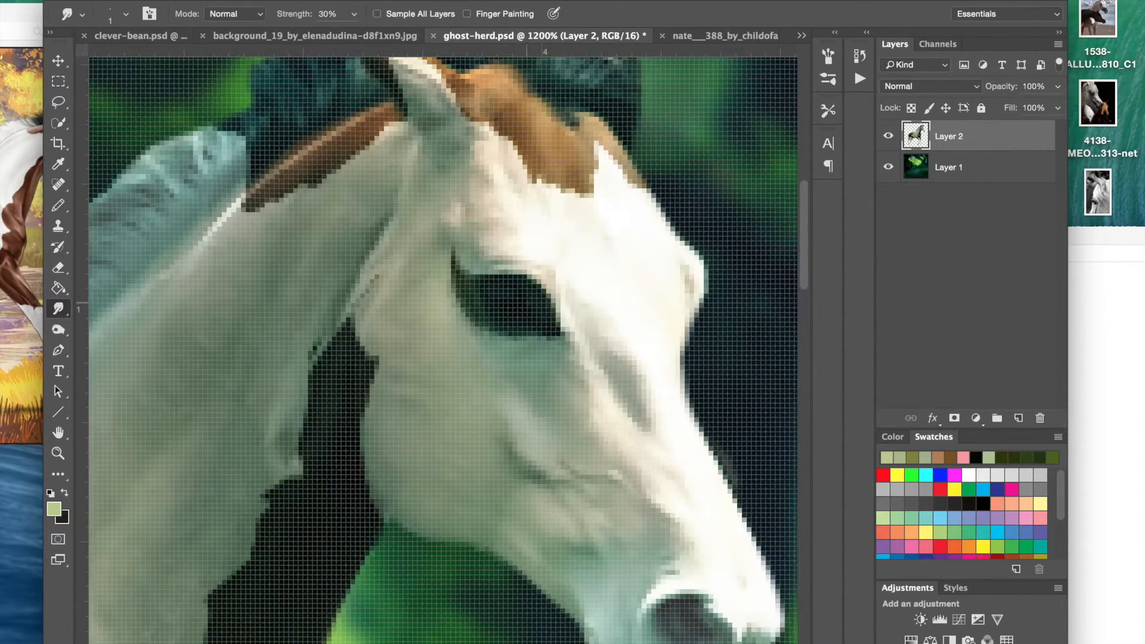
key(super+plus)
mouse_move(618, 146)
mouse_down()
mouse_move(618, 123)
mouse_move(645, 156)
mouse_move(640, 121)
mouse_move(657, 140)
mouse_move(641, 85)
mouse_move(670, 163)
mouse_move(638, 249)
mouse_up()
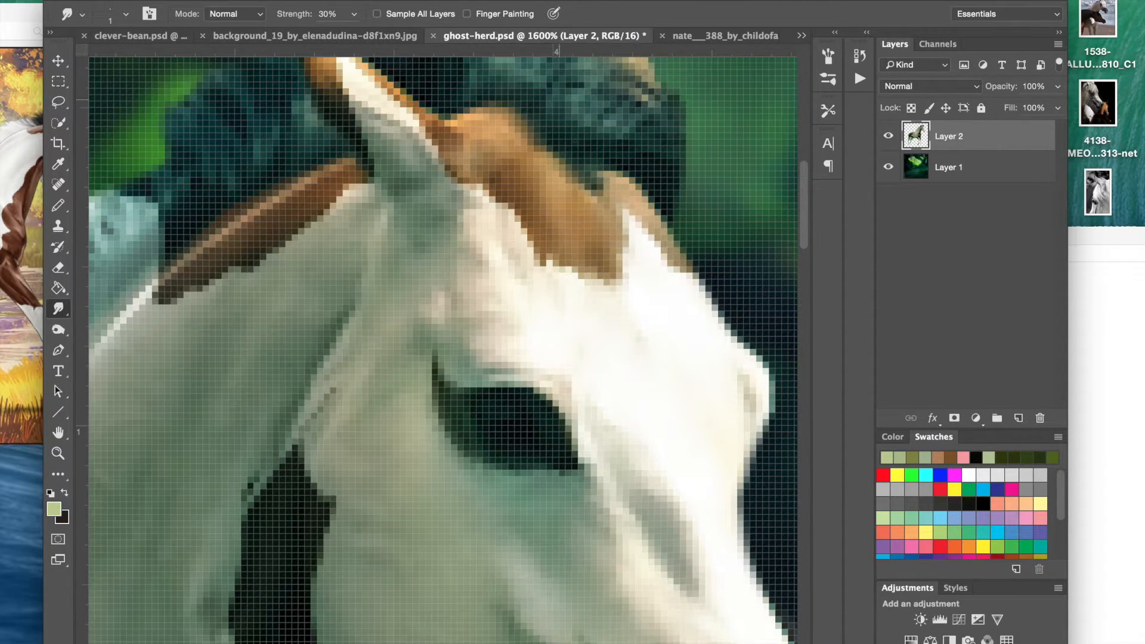
- Shift the editing window aside to uncover the reference foal picture
drag(451, 2, 703, 1)
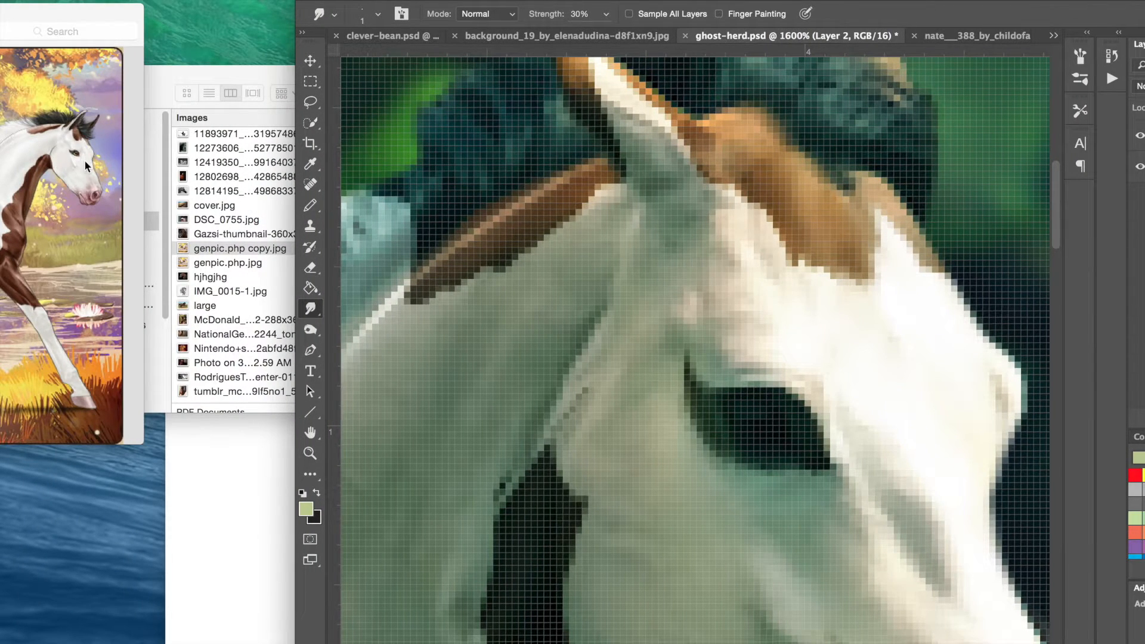
- Smudge the jagged edges of the brown markings on the white horse's forehead, ear and upper neck at 30% strength
drag(500, 1, 294, 1)
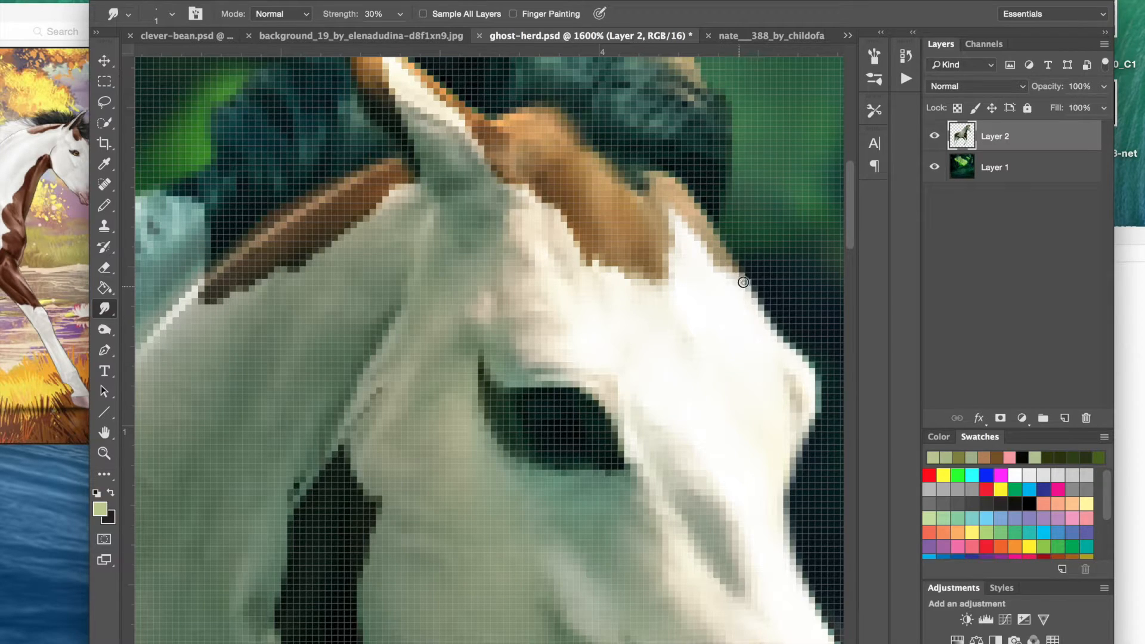
mouse_move(604, 271)
mouse_down()
mouse_move(586, 246)
mouse_move(560, 246)
mouse_move(570, 206)
mouse_move(547, 208)
mouse_move(540, 189)
mouse_move(534, 206)
mouse_move(545, 178)
mouse_move(526, 195)
mouse_move(509, 168)
mouse_move(483, 167)
mouse_move(551, 201)
mouse_move(592, 263)
mouse_move(640, 278)
mouse_move(597, 265)
mouse_move(610, 258)
mouse_move(658, 290)
mouse_move(667, 248)
mouse_up()
scroll(626, 393, up, 5)
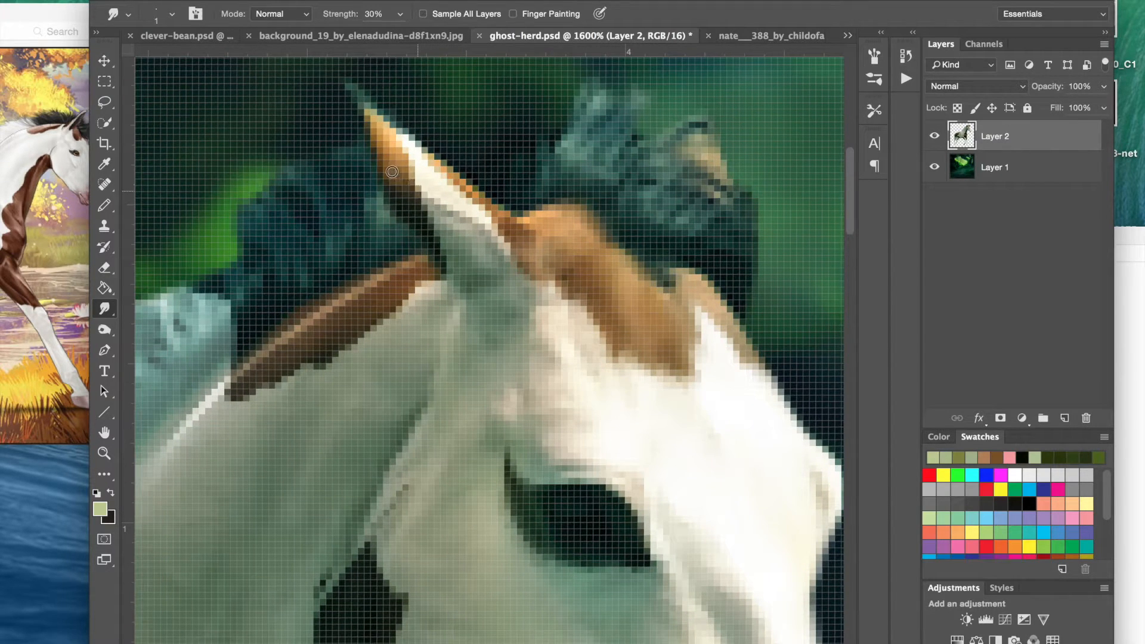
mouse_move(415, 156)
mouse_down()
mouse_move(449, 164)
mouse_move(430, 164)
mouse_move(450, 189)
mouse_move(510, 222)
mouse_move(504, 267)
mouse_move(437, 247)
mouse_move(407, 214)
mouse_move(397, 202)
mouse_move(406, 167)
mouse_move(390, 136)
mouse_move(415, 160)
mouse_up()
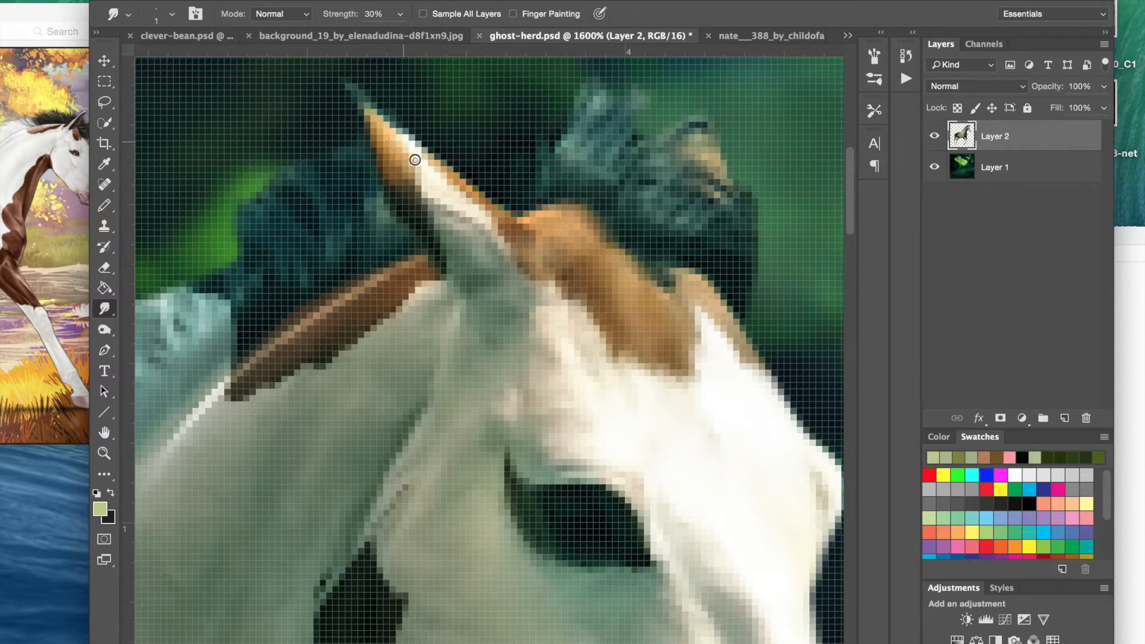
mouse_move(437, 266)
mouse_down()
mouse_move(409, 304)
mouse_move(425, 268)
mouse_up()
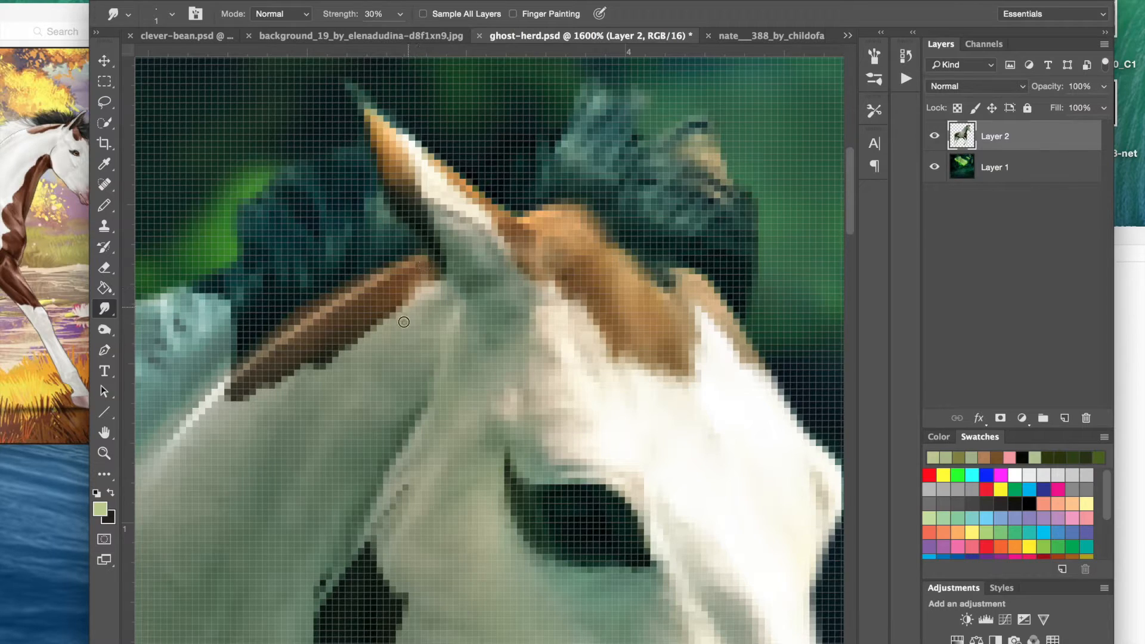
mouse_move(392, 306)
mouse_down()
mouse_move(347, 358)
mouse_move(330, 347)
mouse_move(308, 372)
mouse_move(404, 296)
mouse_up()
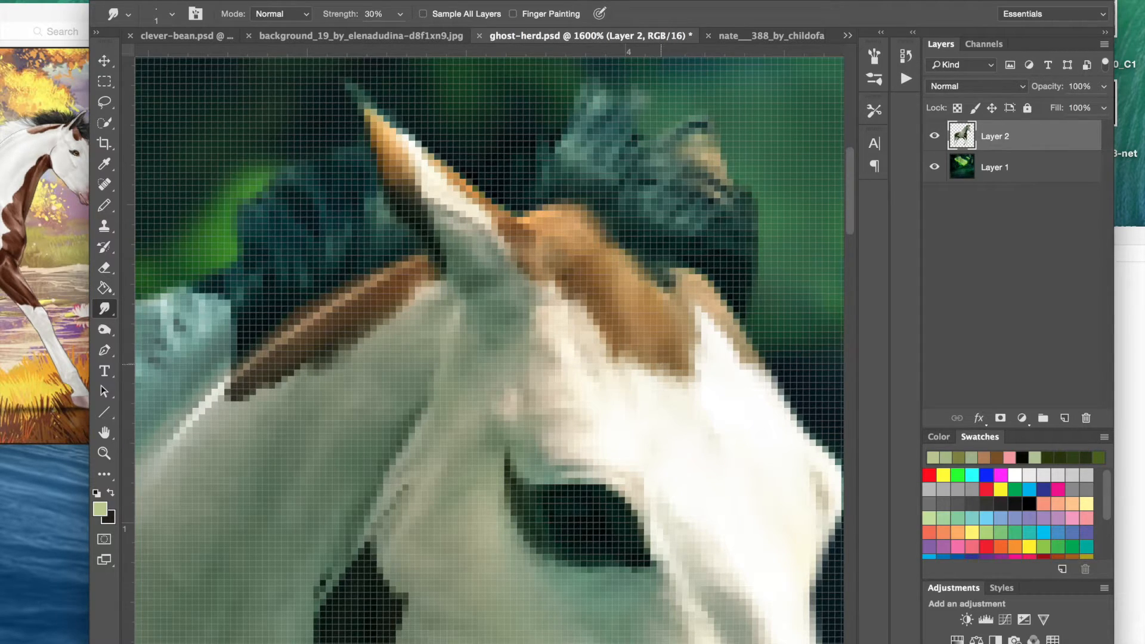
- Smudge the pixelated edges of the dark gap between the white horse's neck and cheek
scroll(664, 400, down, 3)
scroll(664, 400, left, 5)
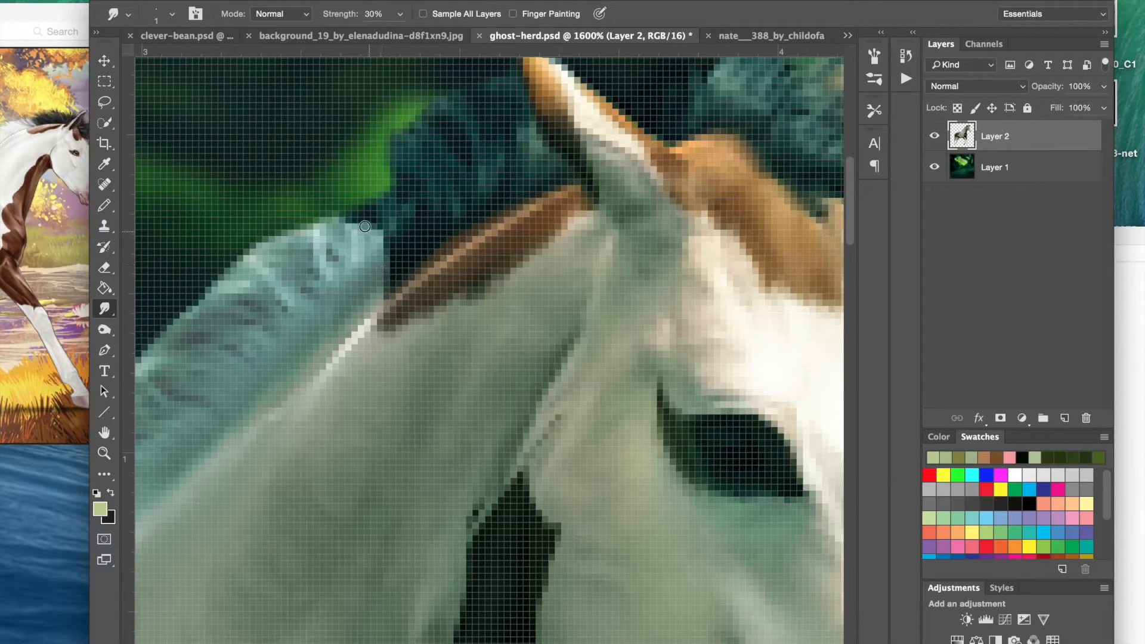
scroll(481, 348, down, 5)
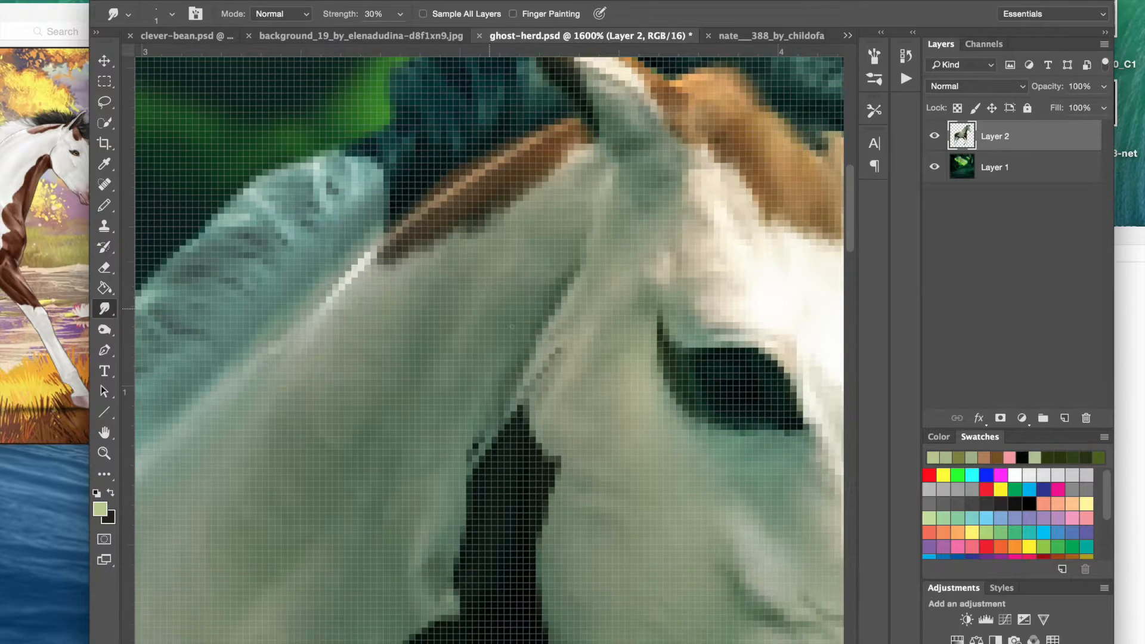
scroll(481, 349, down, 1)
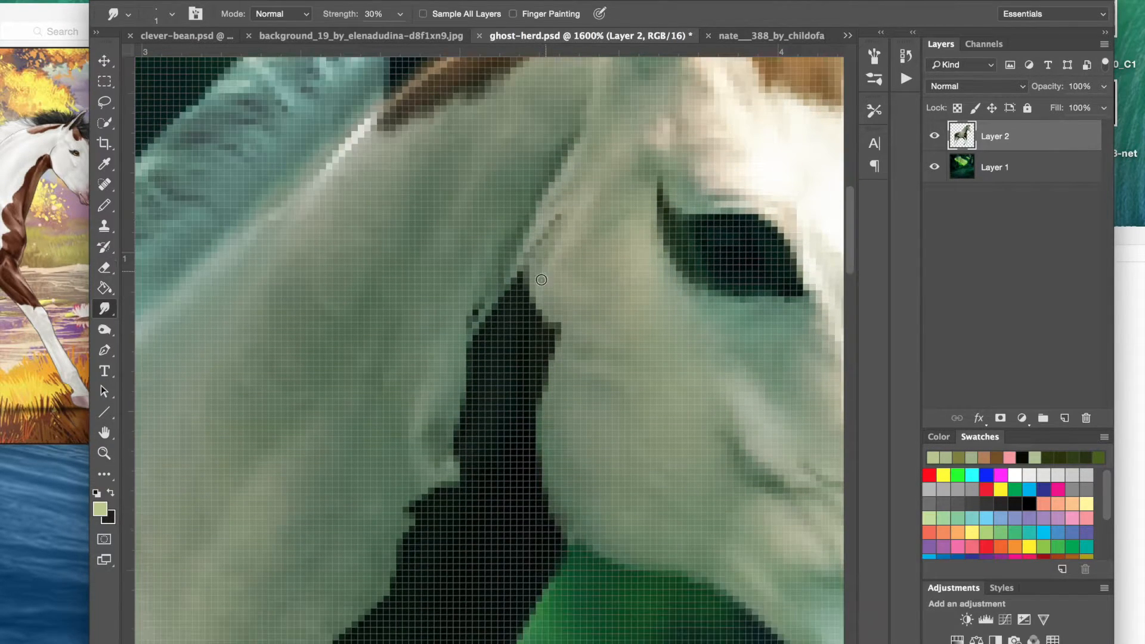
mouse_move(544, 235)
mouse_down()
mouse_move(560, 213)
mouse_move(543, 234)
mouse_up()
mouse_move(465, 326)
mouse_down()
mouse_move(478, 292)
mouse_move(476, 316)
mouse_up()
mouse_move(518, 273)
mouse_down()
mouse_move(523, 322)
mouse_move(550, 312)
mouse_move(563, 321)
mouse_move(544, 339)
mouse_move(551, 330)
mouse_move(530, 297)
mouse_move(514, 304)
mouse_move(520, 272)
mouse_up()
mouse_move(579, 341)
mouse_down()
mouse_move(525, 334)
mouse_move(542, 351)
mouse_move(569, 350)
mouse_move(528, 389)
mouse_move(540, 390)
mouse_move(534, 411)
mouse_move(546, 421)
mouse_move(532, 470)
mouse_up()
drag(547, 383, 565, 346)
mouse_move(547, 484)
mouse_down()
mouse_move(562, 541)
mouse_move(575, 535)
mouse_move(554, 556)
mouse_up()
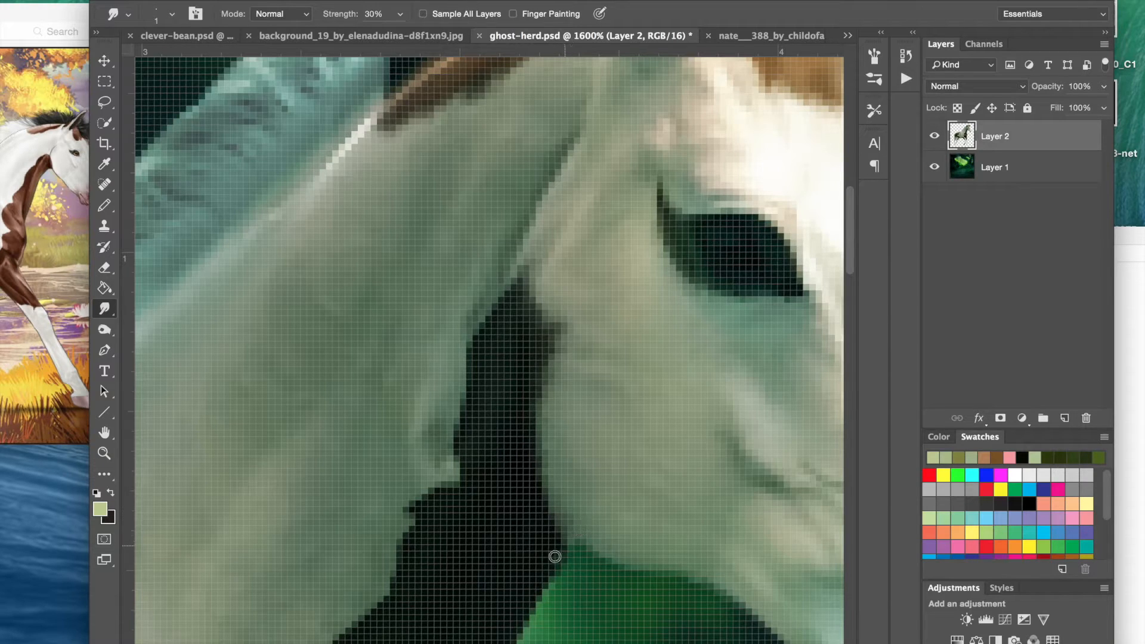
mouse_move(452, 446)
mouse_down()
mouse_move(443, 423)
mouse_move(457, 408)
mouse_up()
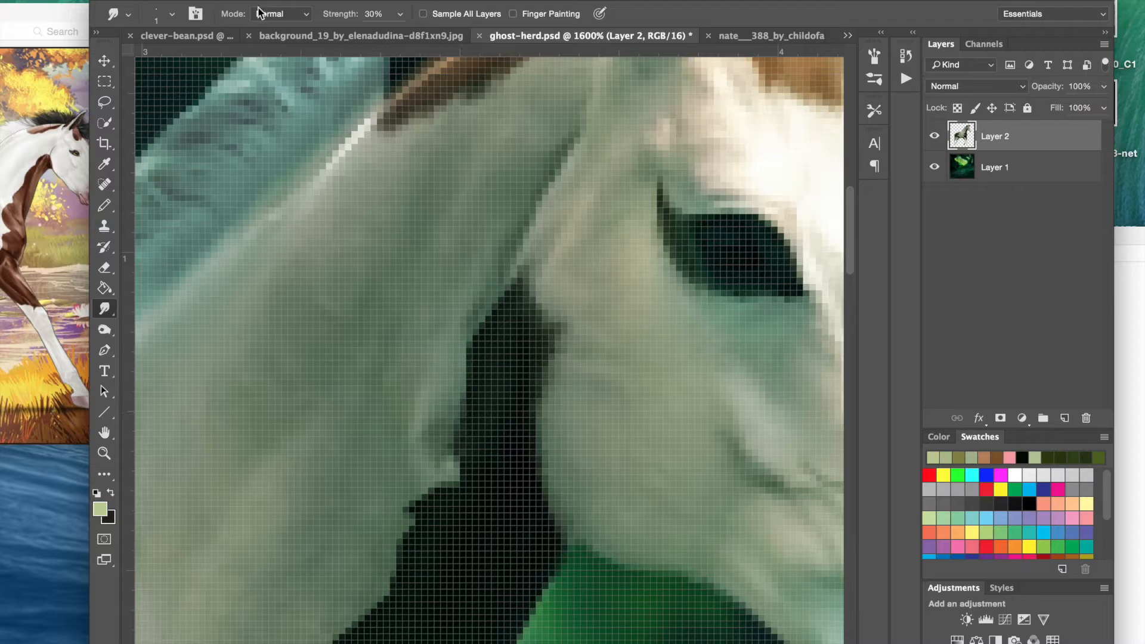
- Set the smudge strength to 35% and soften the neck's edge along the dark gap below the jaw
drag(368, 13, 374, 14)
text(5)
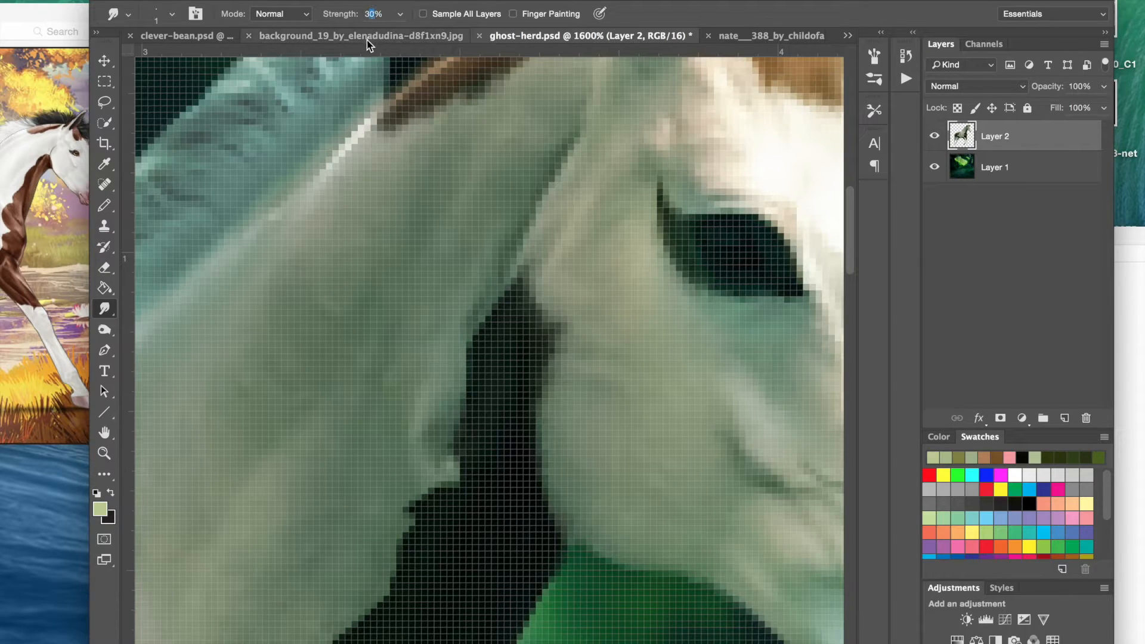
mouse_move(459, 398)
mouse_down()
mouse_move(472, 365)
mouse_move(460, 347)
mouse_move(515, 284)
mouse_up()
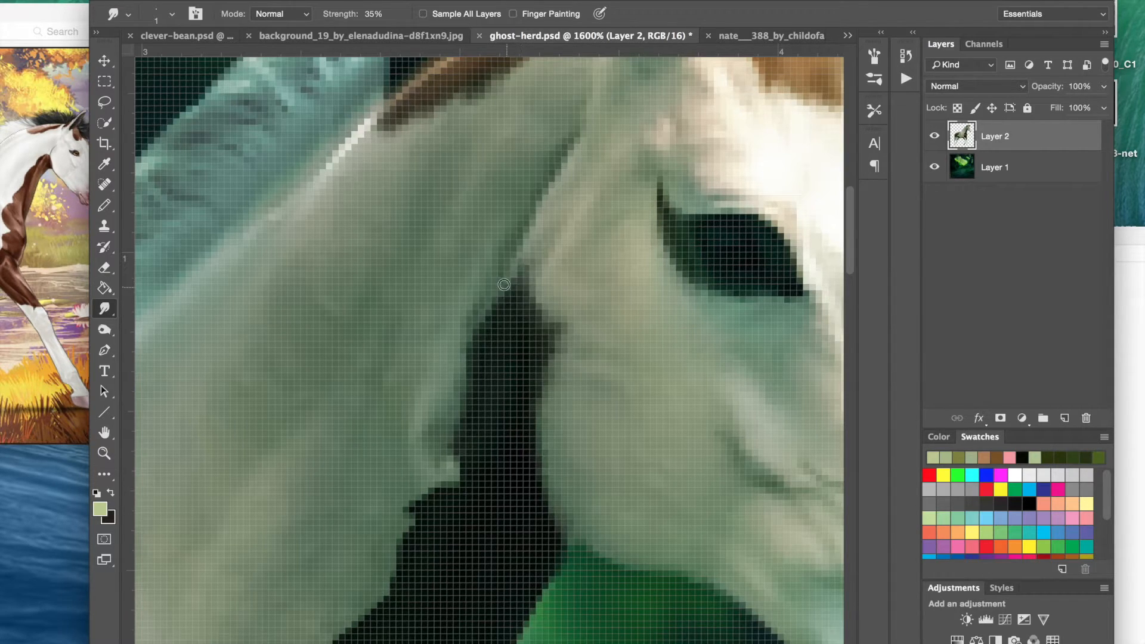
scroll(527, 449, down, 5)
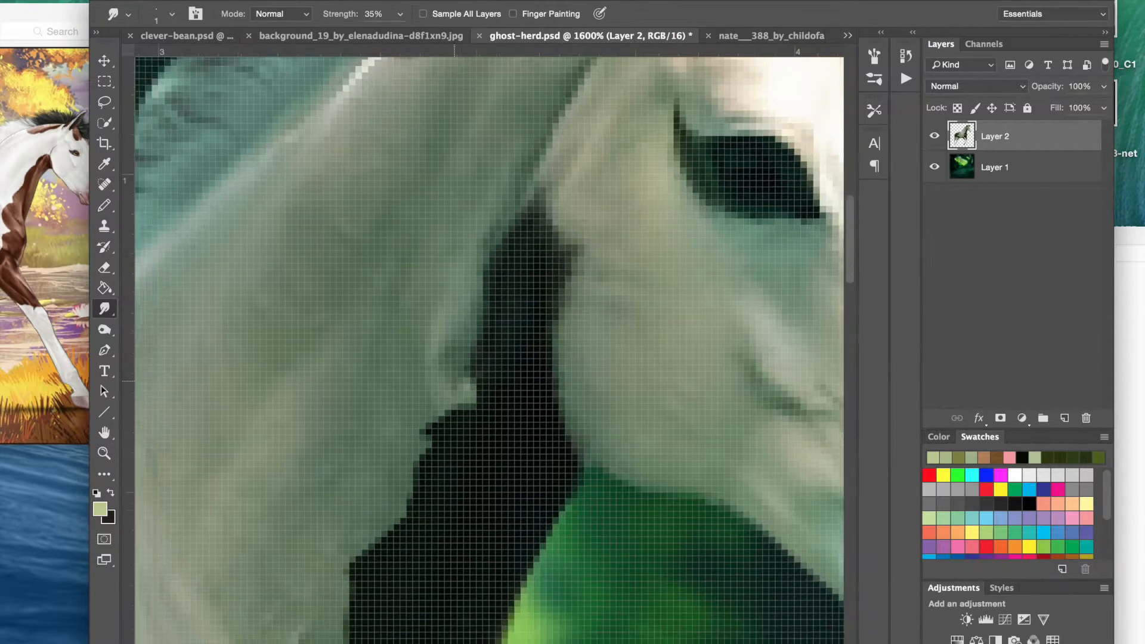
scroll(460, 268, down, 4)
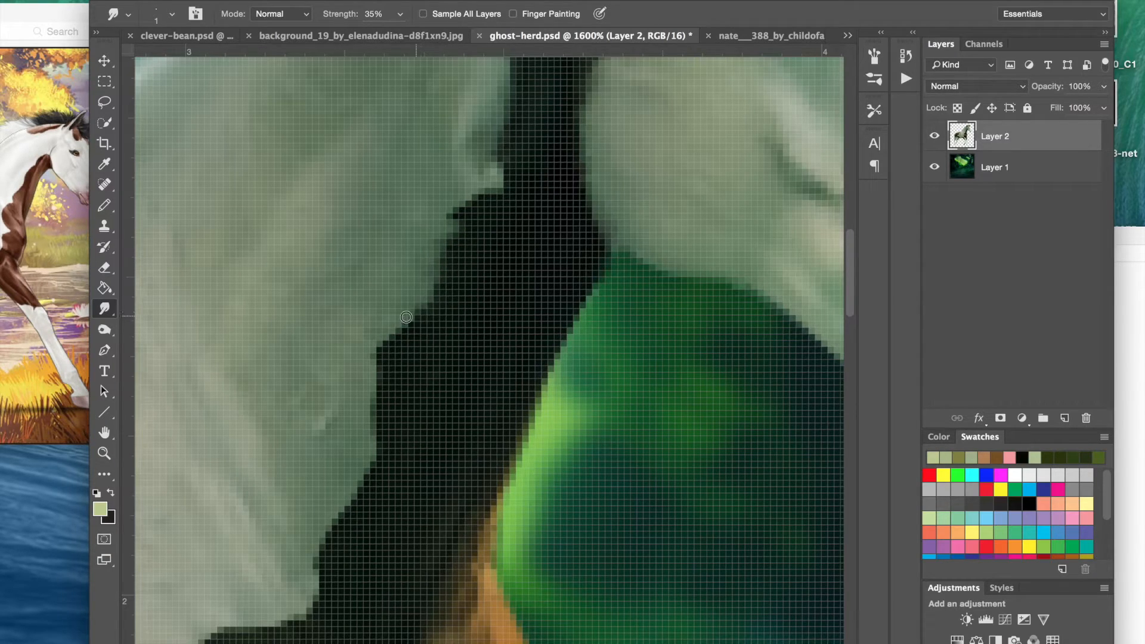
drag(406, 317, 388, 366)
drag(485, 167, 492, 146)
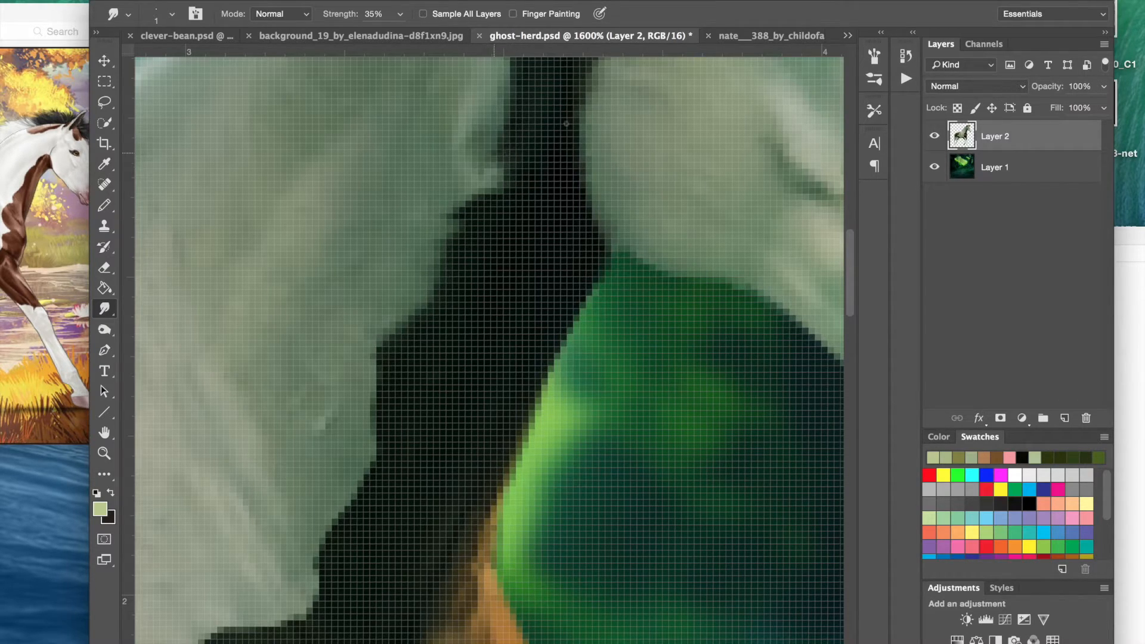
- Smudge the pale coat's edge around the rounded dark patch at the lower neck, down to the notch beneath it
scroll(530, 262, up, 10)
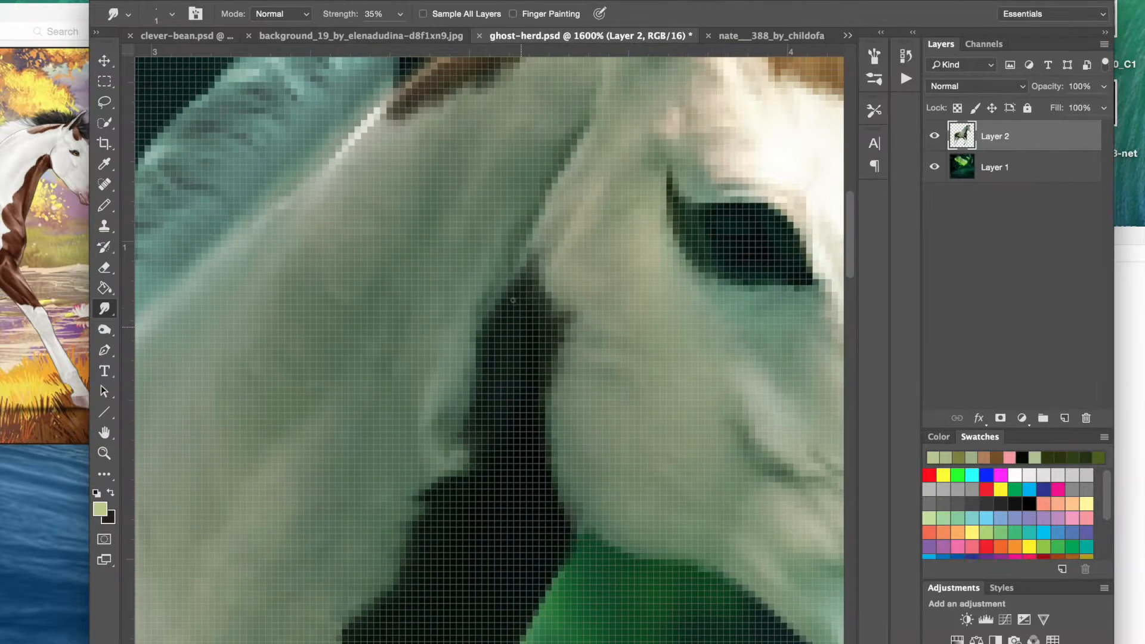
scroll(519, 295, up, 3)
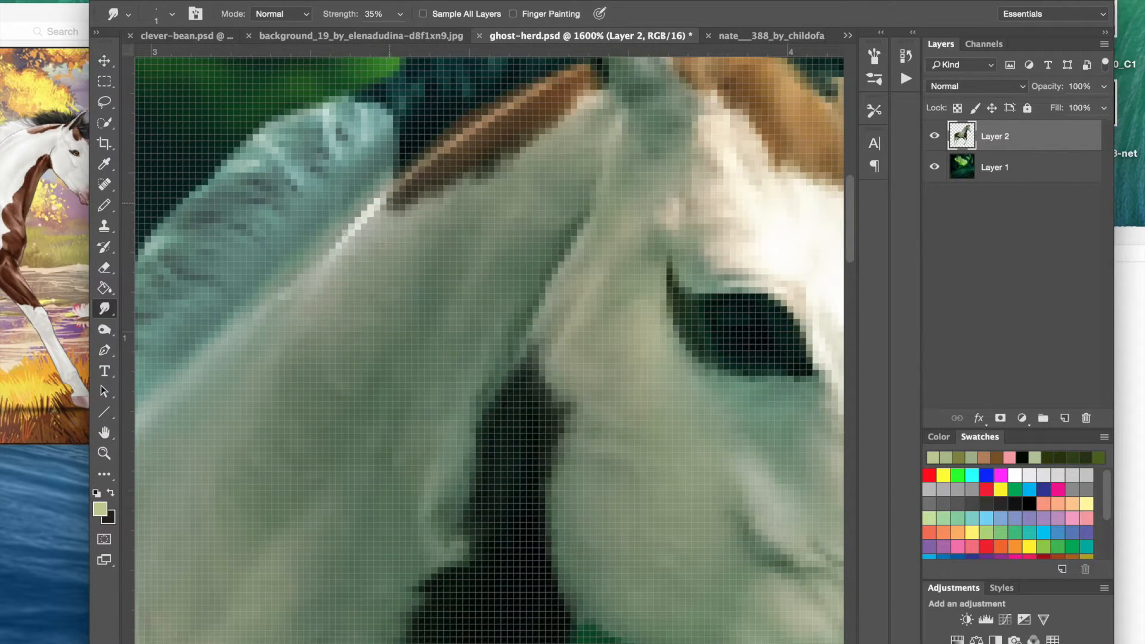
scroll(439, 296, down, 20)
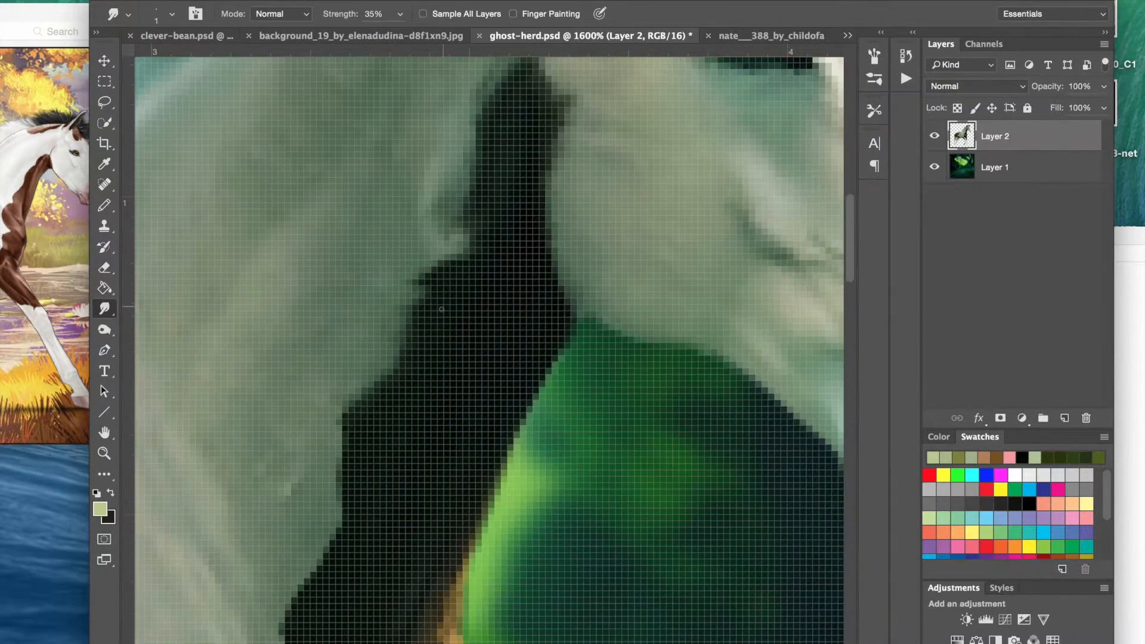
scroll(489, 346, left, 6)
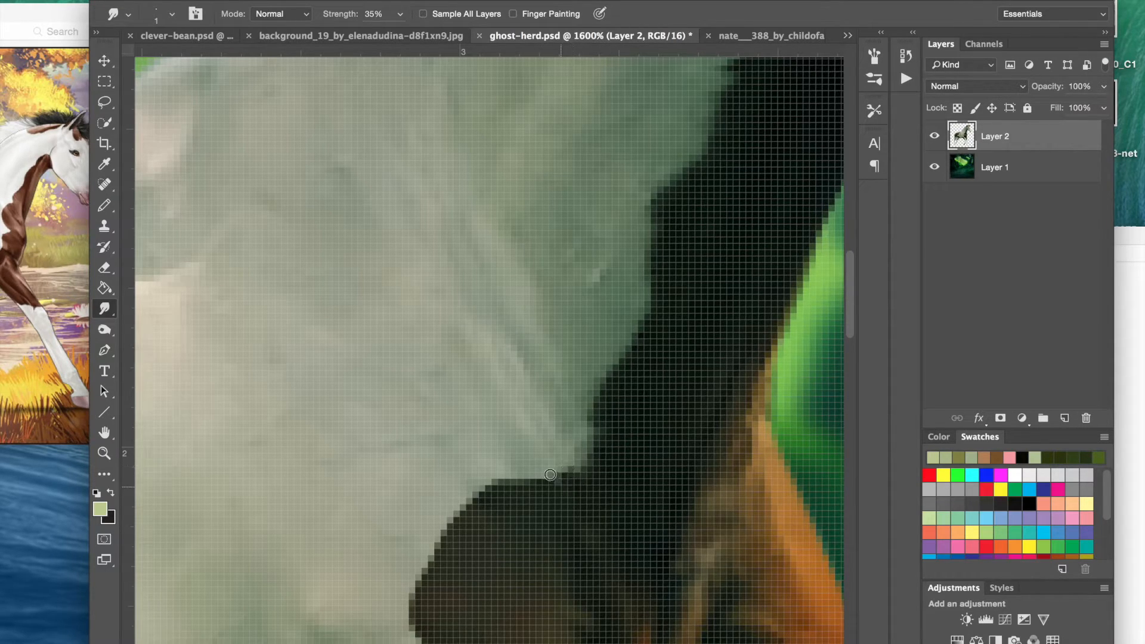
mouse_move(536, 487)
mouse_down()
mouse_move(542, 472)
mouse_move(488, 481)
mouse_up()
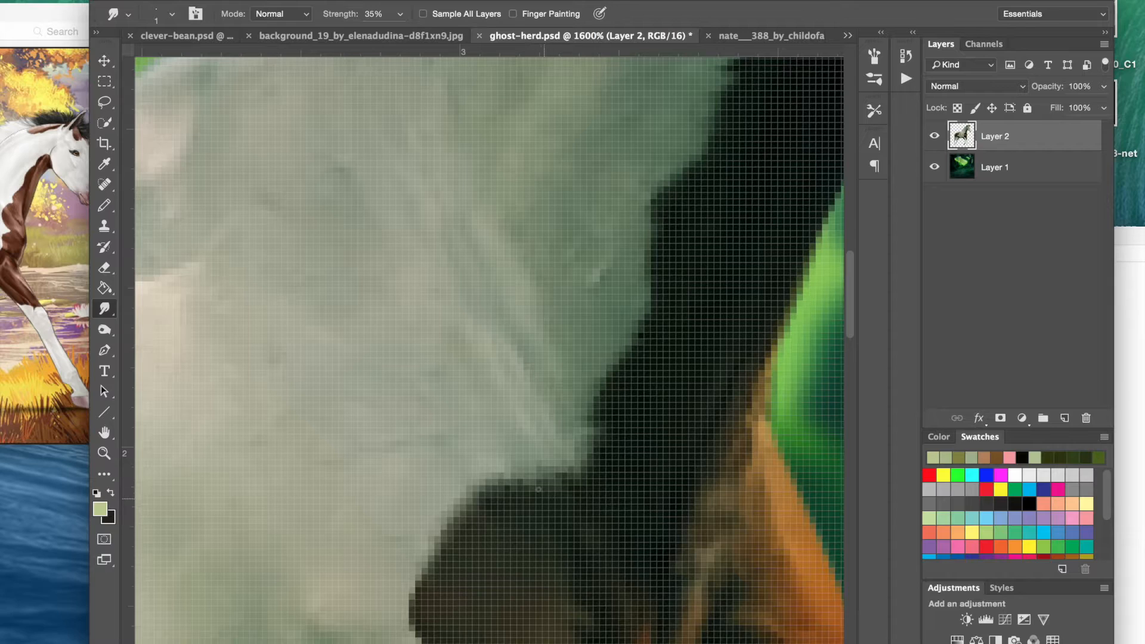
scroll(539, 489, down, 8)
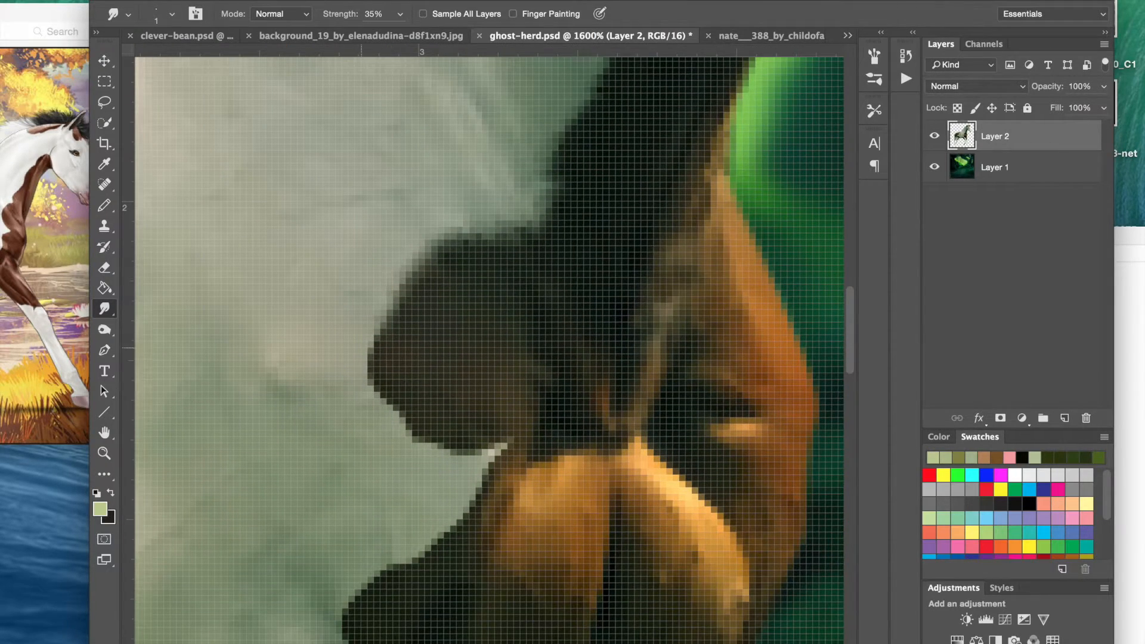
mouse_move(375, 342)
mouse_down()
mouse_move(372, 398)
mouse_move(401, 399)
mouse_move(398, 420)
mouse_move(420, 433)
mouse_move(392, 426)
mouse_move(380, 402)
mouse_up()
mouse_move(414, 445)
mouse_down()
mouse_move(479, 453)
mouse_move(504, 434)
mouse_move(492, 435)
mouse_move(491, 467)
mouse_move(503, 466)
mouse_move(479, 514)
mouse_move(455, 544)
mouse_move(434, 540)
mouse_move(420, 564)
mouse_move(432, 530)
mouse_move(442, 536)
mouse_move(465, 510)
mouse_move(447, 505)
mouse_move(453, 491)
mouse_move(460, 503)
mouse_move(442, 530)
mouse_up()
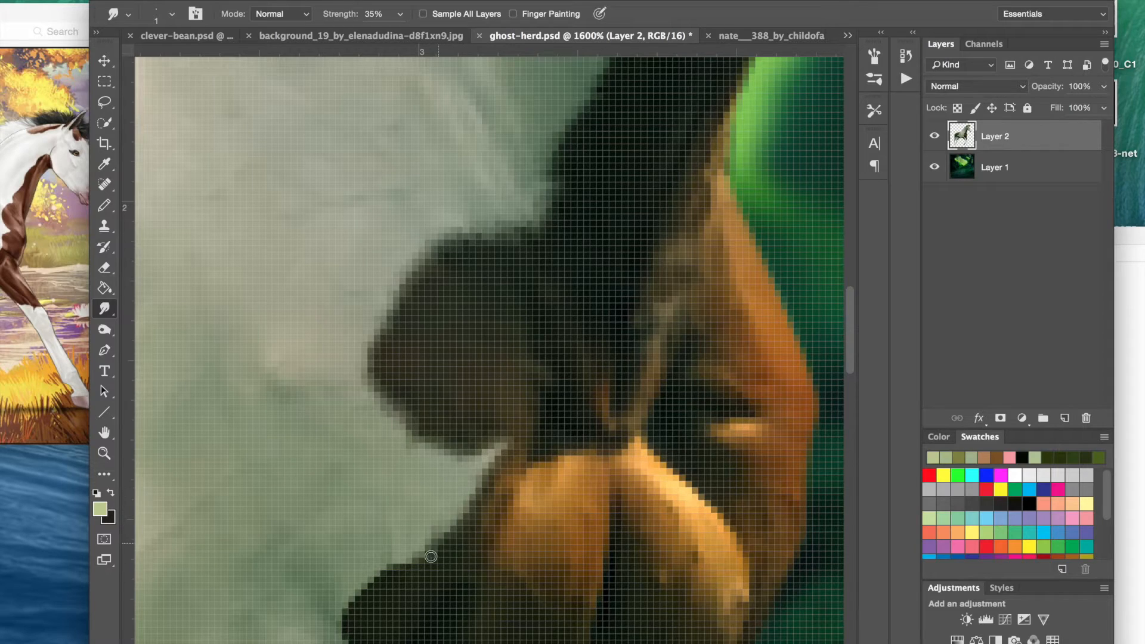
drag(416, 571, 481, 489)
mouse_move(501, 445)
mouse_down()
mouse_move(456, 462)
mouse_move(444, 446)
mouse_move(402, 449)
mouse_up()
- Smudge the jagged edge between the pale chest and the next dark lobe, down to the light spot's corner
scroll(481, 388, down, 8)
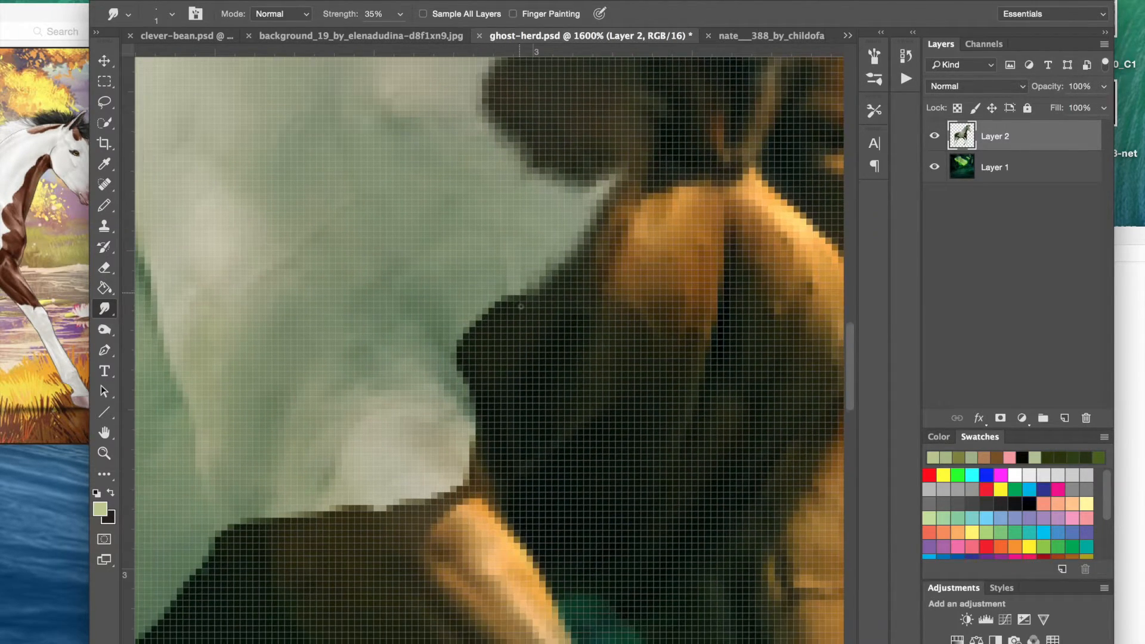
mouse_move(512, 277)
mouse_down()
mouse_move(522, 296)
mouse_move(456, 337)
mouse_up()
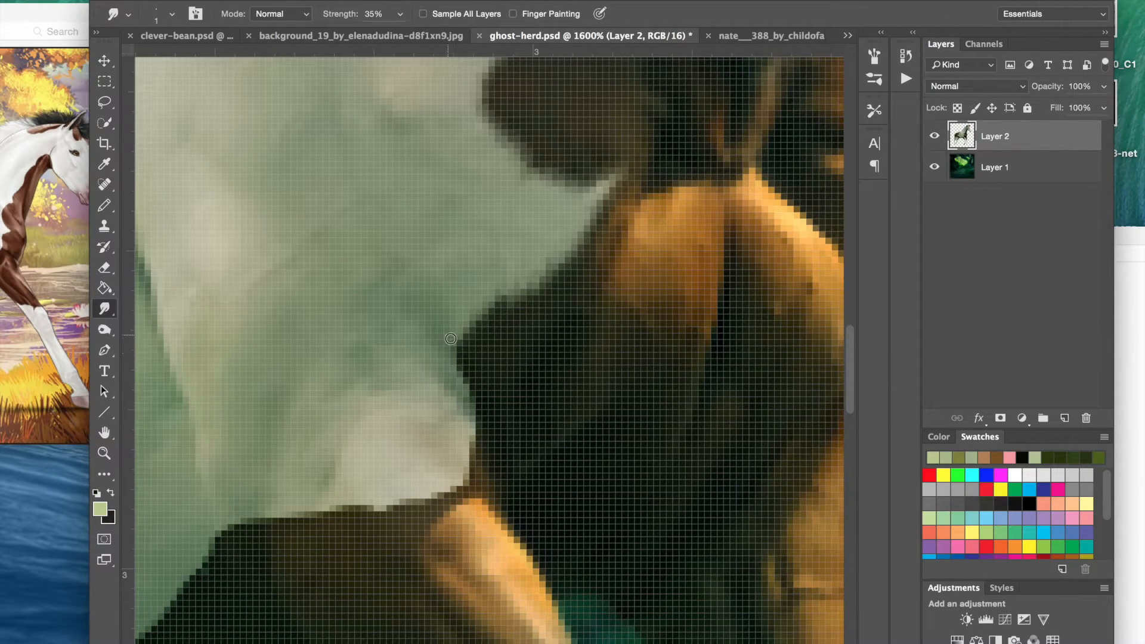
drag(496, 301, 488, 304)
mouse_move(454, 368)
mouse_down()
mouse_move(480, 376)
mouse_move(473, 441)
mouse_move(484, 446)
mouse_move(459, 354)
mouse_up()
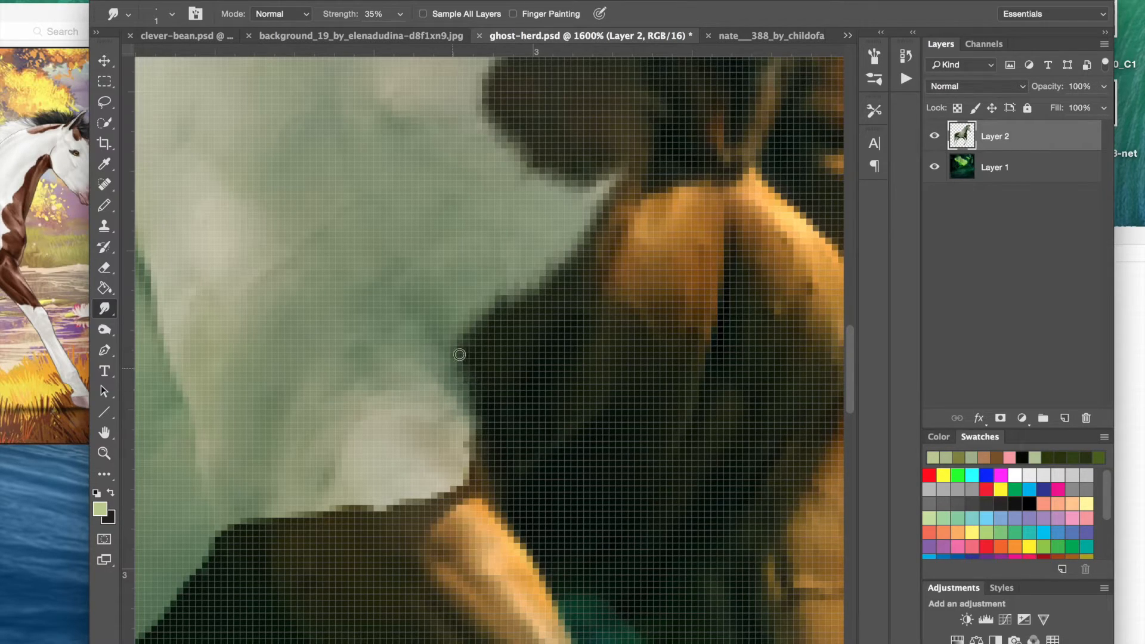
mouse_move(466, 471)
mouse_down()
mouse_move(459, 430)
mouse_move(472, 471)
mouse_move(461, 504)
mouse_move(441, 485)
mouse_move(421, 513)
mouse_move(407, 494)
mouse_move(367, 525)
mouse_move(485, 440)
mouse_up()
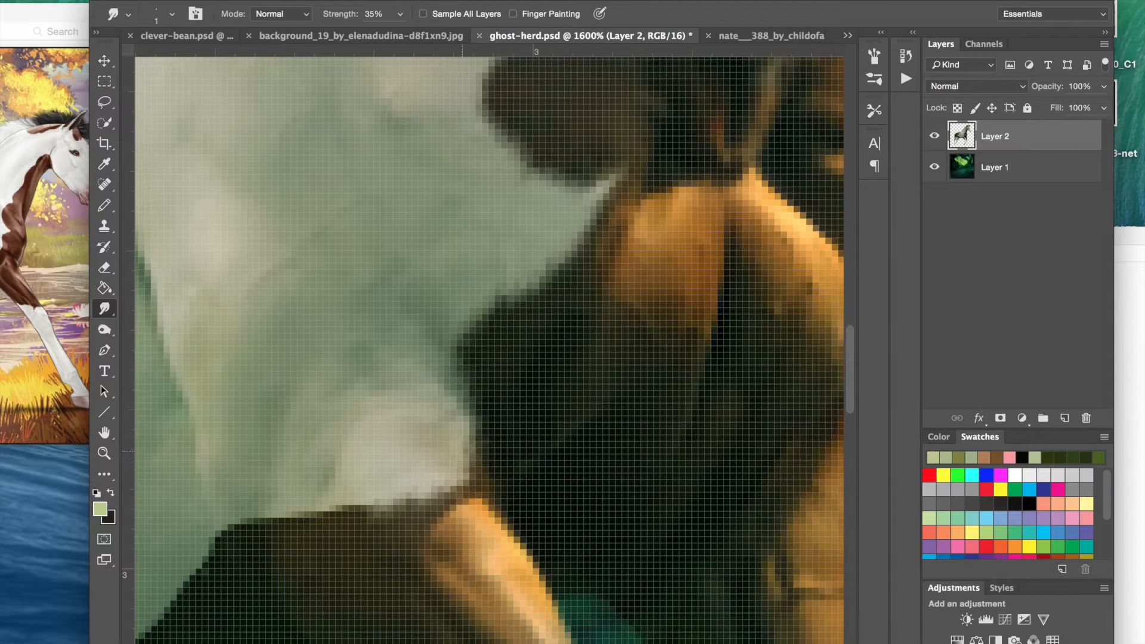
- Smudge the lower edge of the pale chest where it meets the dark brown area
scroll(429, 463, left, 2)
scroll(429, 464, down, 1)
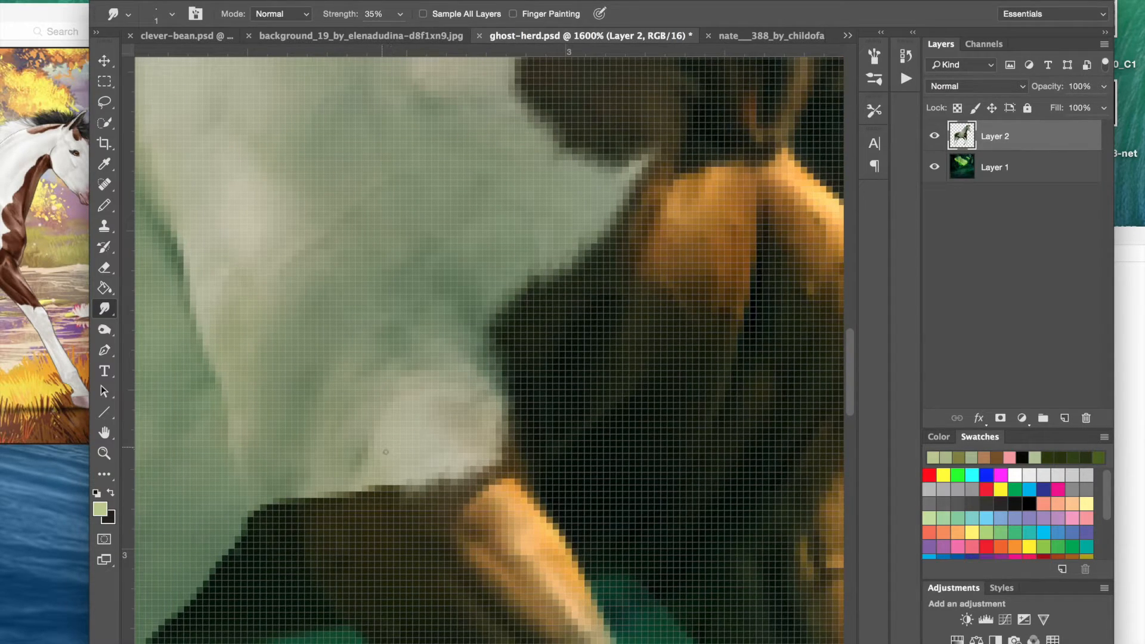
mouse_move(396, 465)
mouse_down()
mouse_move(343, 515)
mouse_move(328, 513)
mouse_move(325, 484)
mouse_move(287, 505)
mouse_move(284, 491)
mouse_move(279, 514)
mouse_move(268, 494)
mouse_move(253, 504)
mouse_move(276, 513)
mouse_up()
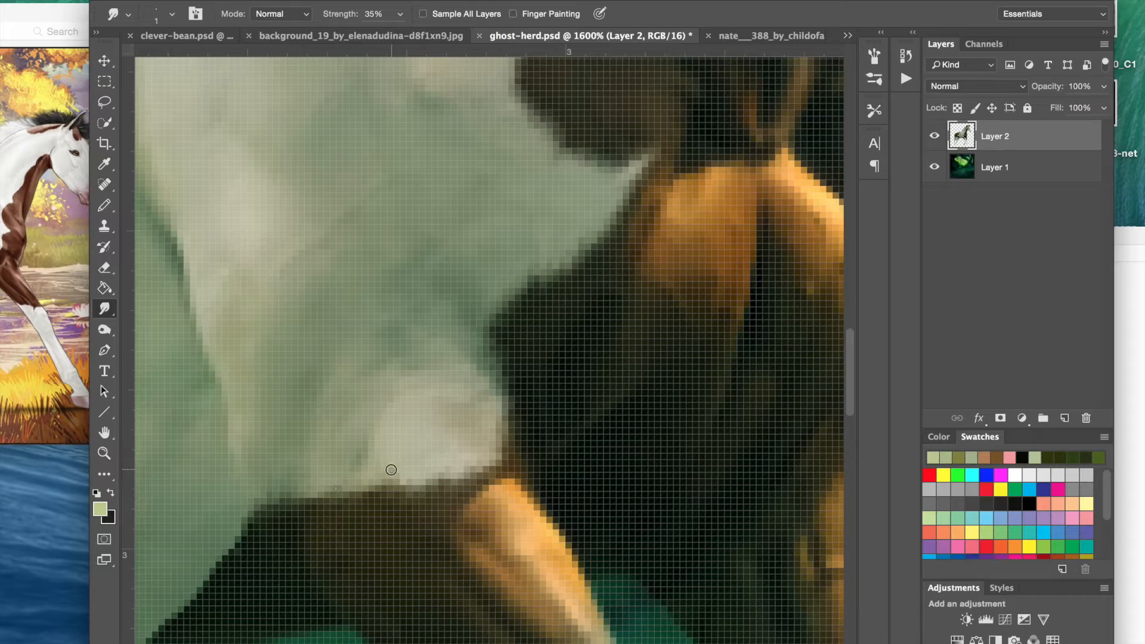
drag(400, 496, 431, 475)
- Soften both slanted edges of the tapering pale area above the green ground with the Smudge tool
drag(423, 490, 602, 369)
mouse_move(364, 429)
mouse_down()
mouse_move(425, 381)
mouse_move(455, 375)
mouse_move(503, 323)
mouse_up()
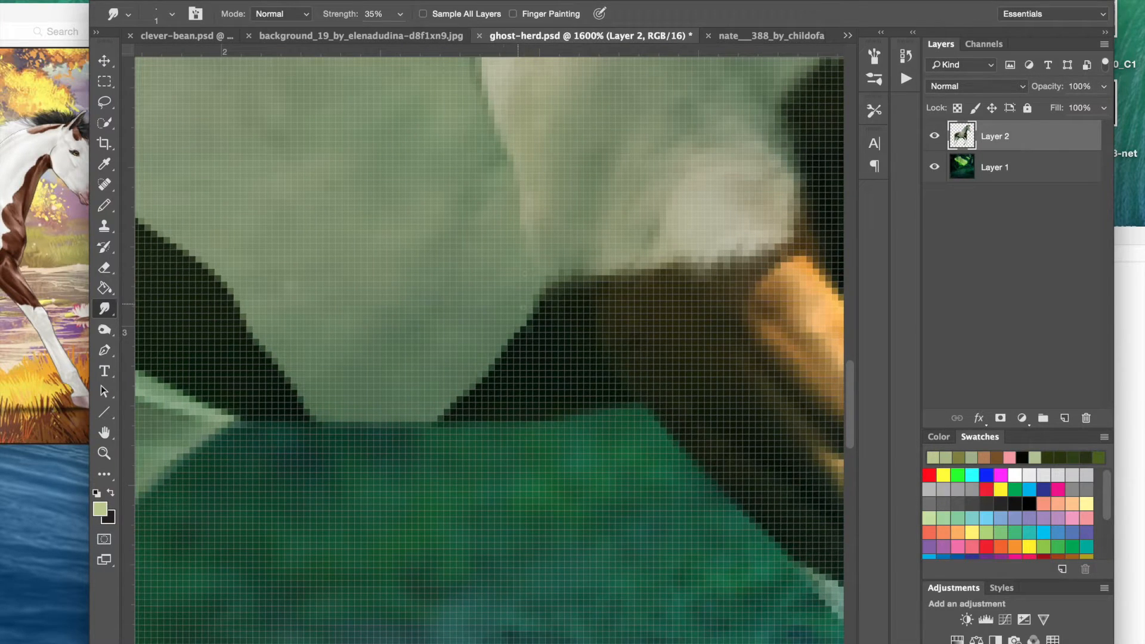
mouse_move(518, 338)
mouse_down()
mouse_move(478, 360)
mouse_move(495, 363)
mouse_move(485, 382)
mouse_move(431, 418)
mouse_move(484, 383)
mouse_move(489, 344)
mouse_move(528, 295)
mouse_up()
mouse_move(505, 373)
mouse_down()
mouse_move(412, 417)
mouse_move(282, 383)
mouse_move(288, 370)
mouse_move(309, 420)
mouse_move(321, 413)
mouse_move(300, 387)
mouse_move(277, 388)
mouse_move(276, 358)
mouse_move(250, 364)
mouse_move(259, 328)
mouse_move(226, 319)
mouse_move(239, 293)
mouse_move(239, 327)
mouse_move(259, 330)
mouse_move(297, 393)
mouse_up()
- Smudge the long underside edge of the pale body against the dark band, up to its pointed tip
scroll(298, 394, left, 8)
scroll(297, 393, up, 5)
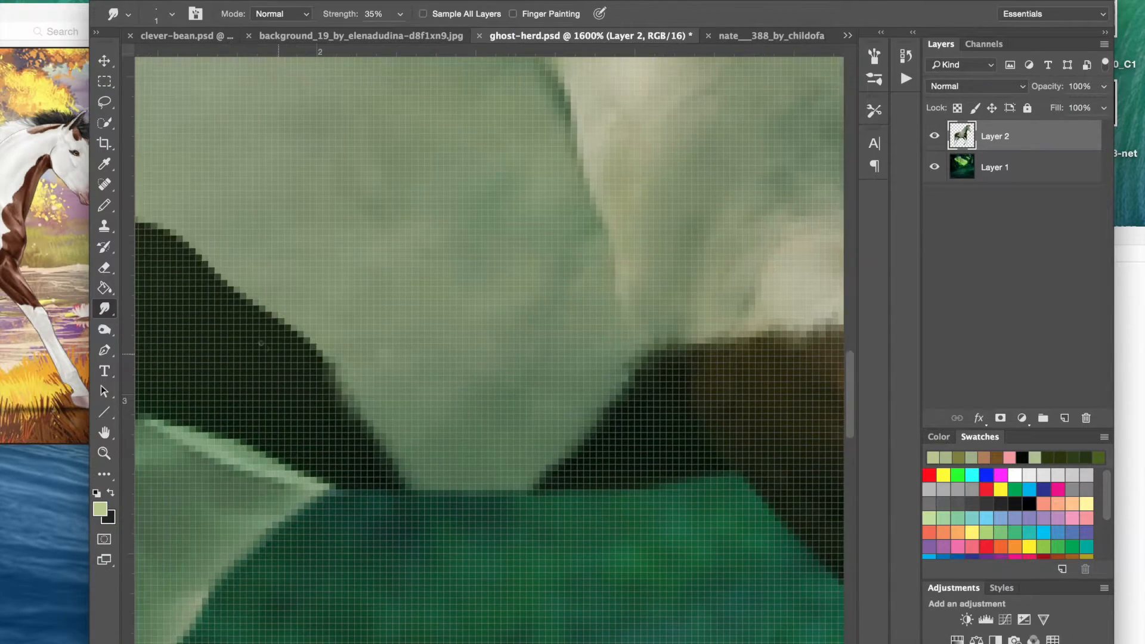
scroll(397, 376, left, 2)
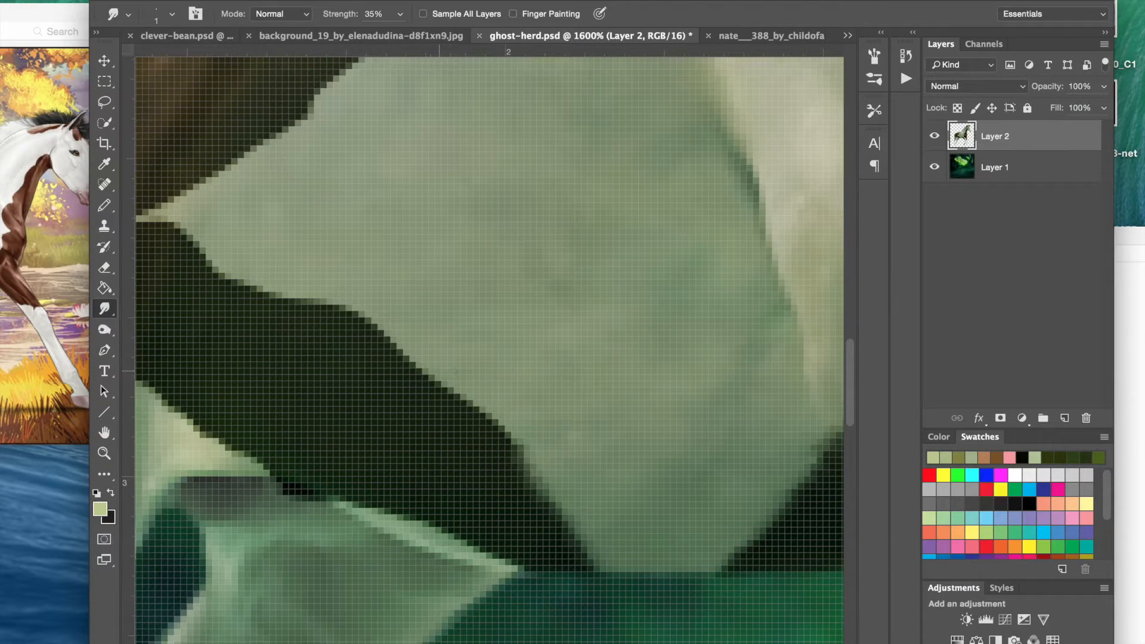
mouse_move(533, 429)
mouse_down()
mouse_move(477, 406)
mouse_move(483, 381)
mouse_move(432, 415)
mouse_move(463, 378)
mouse_move(458, 367)
mouse_move(407, 357)
mouse_move(411, 320)
mouse_move(370, 316)
mouse_up()
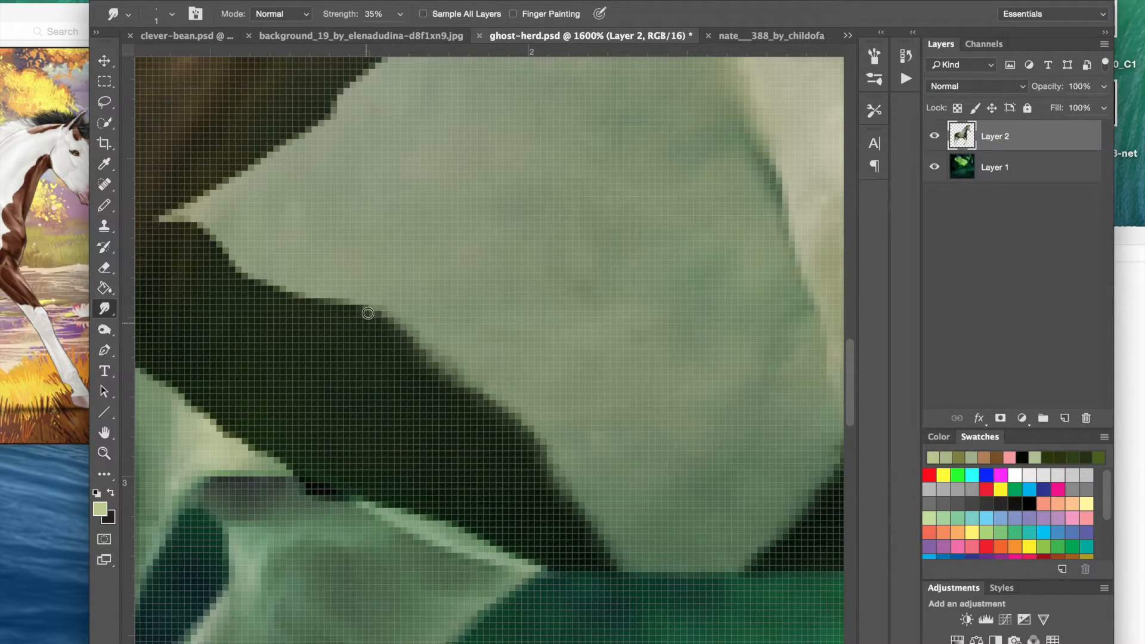
mouse_move(347, 311)
mouse_down()
mouse_move(390, 308)
mouse_move(393, 330)
mouse_move(409, 334)
mouse_up()
mouse_move(331, 302)
mouse_down()
mouse_move(309, 309)
mouse_move(313, 298)
mouse_move(297, 289)
mouse_move(243, 279)
mouse_up()
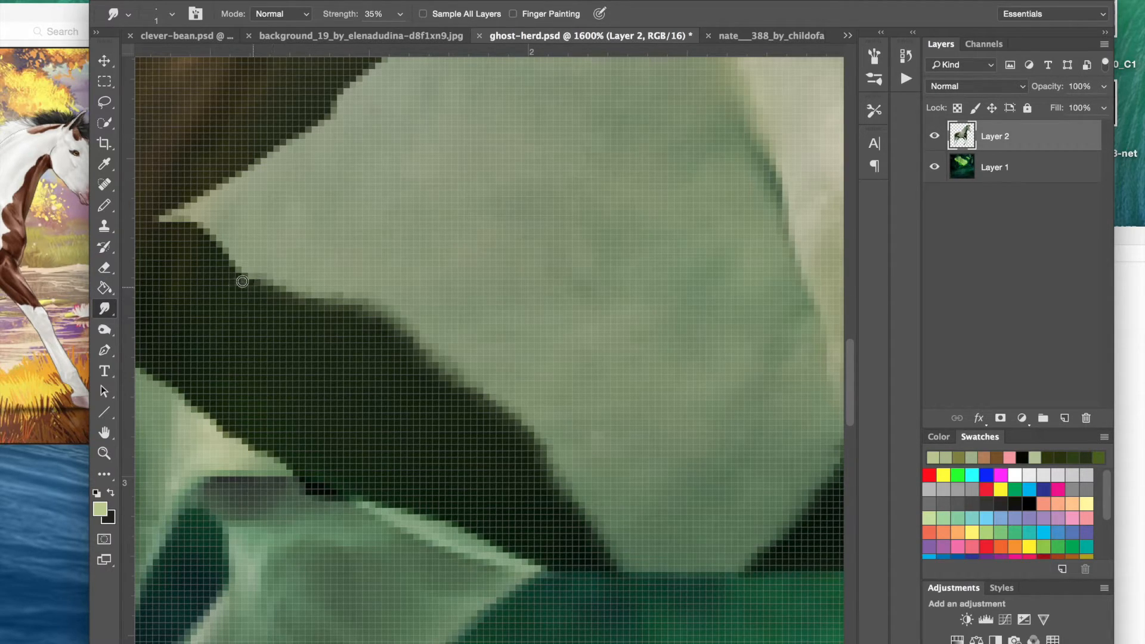
mouse_move(241, 286)
mouse_down()
mouse_move(239, 268)
mouse_move(209, 271)
mouse_move(215, 236)
mouse_move(184, 239)
mouse_move(188, 212)
mouse_move(153, 228)
mouse_move(205, 230)
mouse_move(217, 251)
mouse_move(238, 255)
mouse_move(245, 284)
mouse_up()
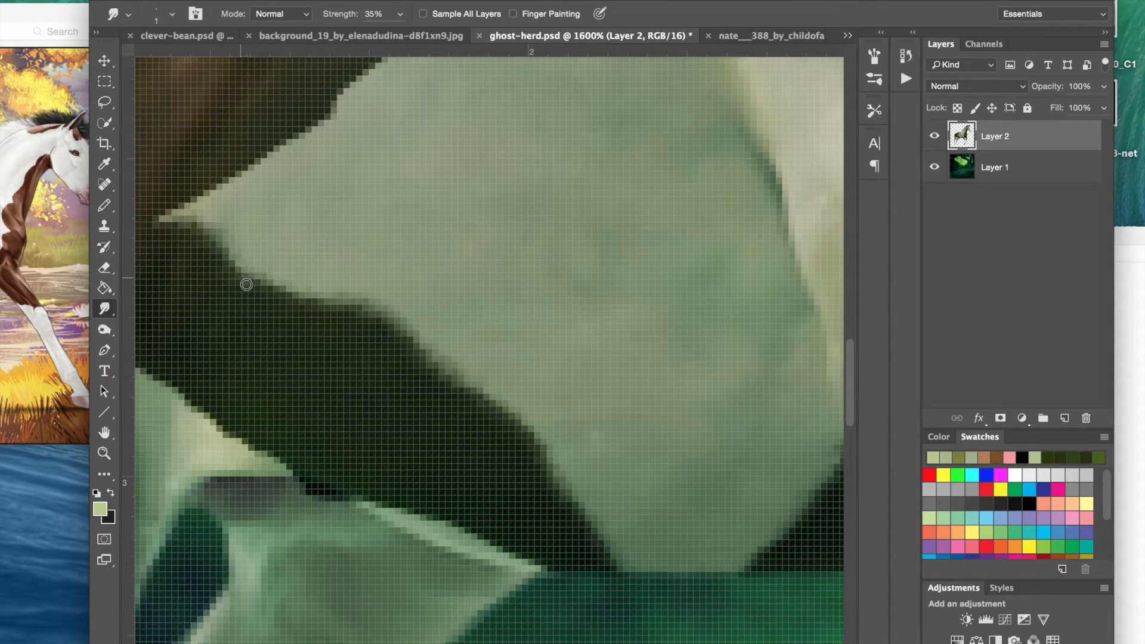
scroll(287, 253, up, 5)
scroll(286, 253, left, 6)
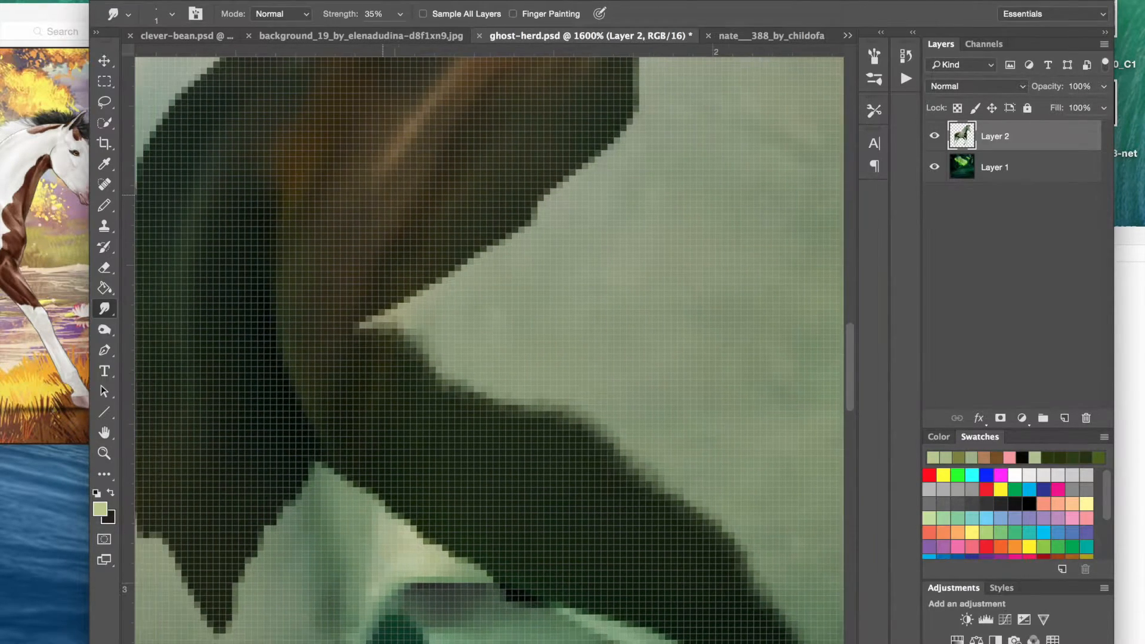
- Smudge the jagged lower edge of the brown hip patch, from its pointed notch up to the dark outer bulge
mouse_move(630, 170)
mouse_down()
mouse_move(533, 220)
mouse_move(487, 284)
mouse_move(470, 284)
mouse_move(454, 308)
mouse_move(341, 378)
mouse_up()
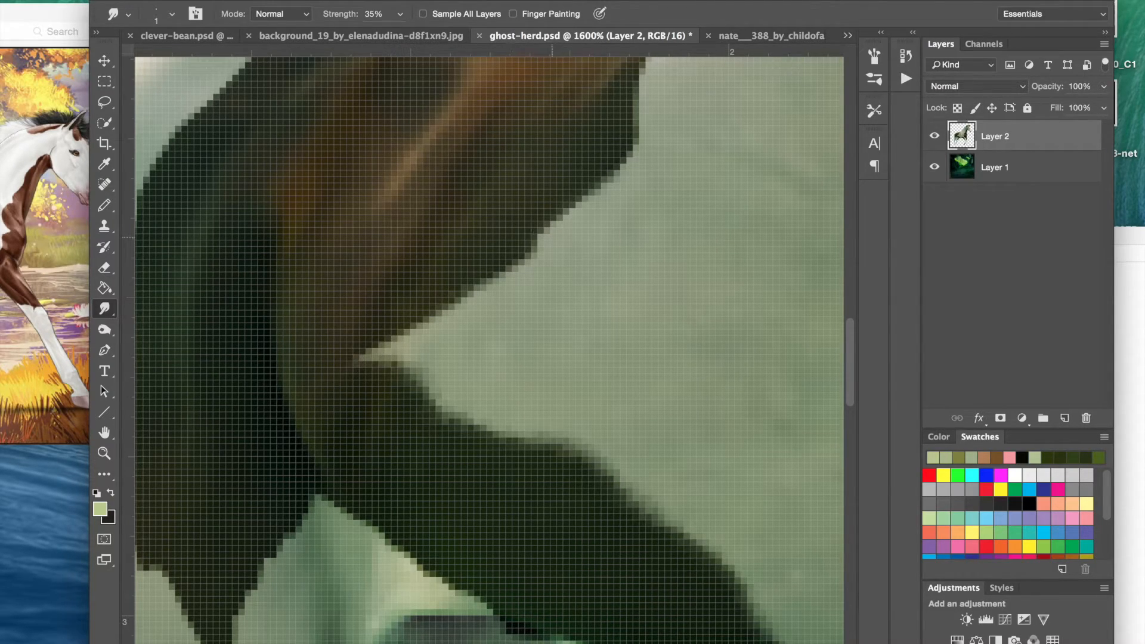
mouse_move(526, 238)
mouse_down()
mouse_move(565, 219)
mouse_move(585, 182)
mouse_move(637, 158)
mouse_move(626, 143)
mouse_move(519, 264)
mouse_move(433, 323)
mouse_up()
mouse_move(636, 96)
mouse_down()
mouse_move(622, 140)
mouse_move(639, 102)
mouse_move(621, 80)
mouse_move(626, 141)
mouse_up()
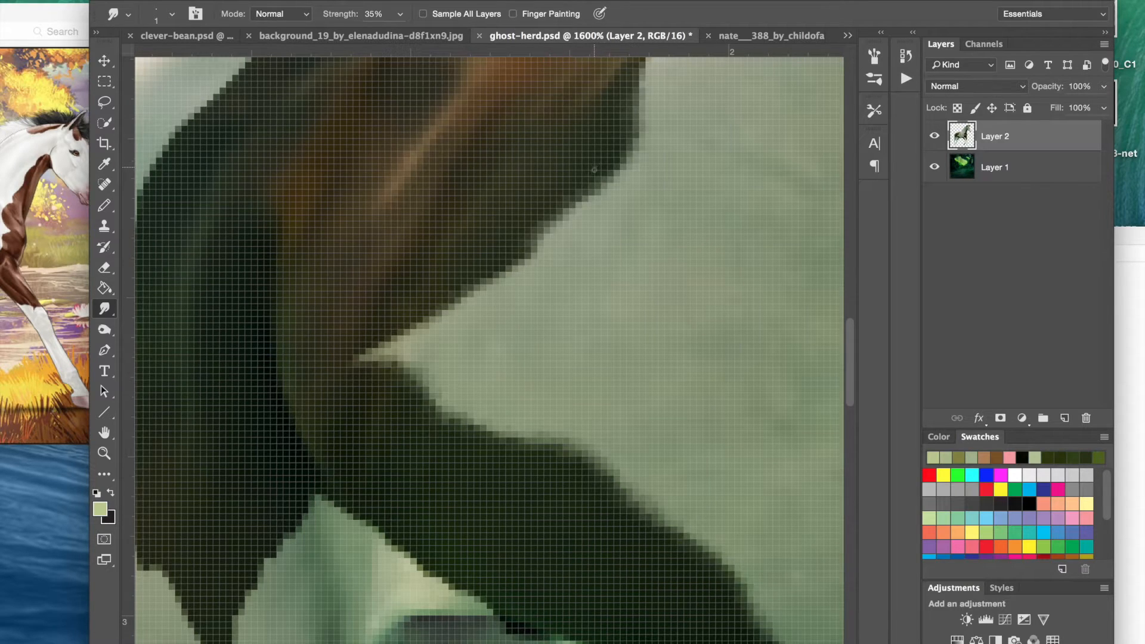
- Smudge the brown hip patch's edge against the pale flank, from the dark bulge up along the slanted brown section
scroll(594, 169, up, 5)
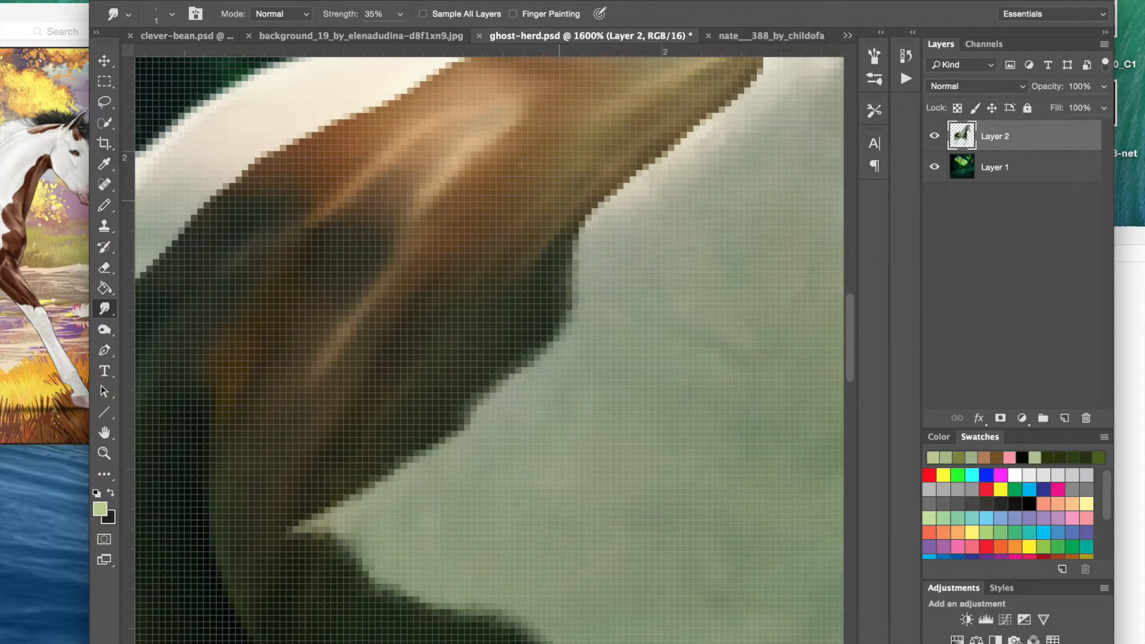
scroll(620, 221, right, 5)
scroll(620, 221, up, 3)
drag(602, 193, 564, 218)
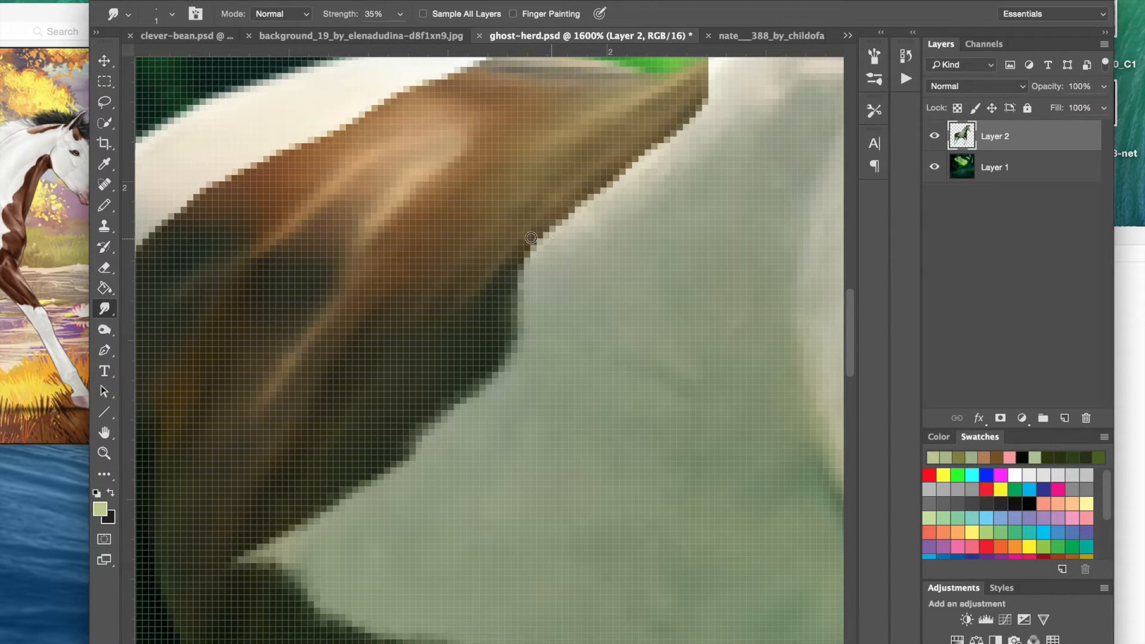
right_click(533, 237)
key(Escape)
mouse_move(561, 233)
mouse_down()
mouse_move(523, 236)
mouse_move(522, 257)
mouse_move(724, 89)
mouse_move(697, 72)
mouse_move(703, 114)
mouse_move(622, 159)
mouse_move(540, 239)
mouse_up()
mouse_move(532, 307)
mouse_down()
mouse_move(524, 276)
mouse_move(506, 299)
mouse_move(514, 337)
mouse_up()
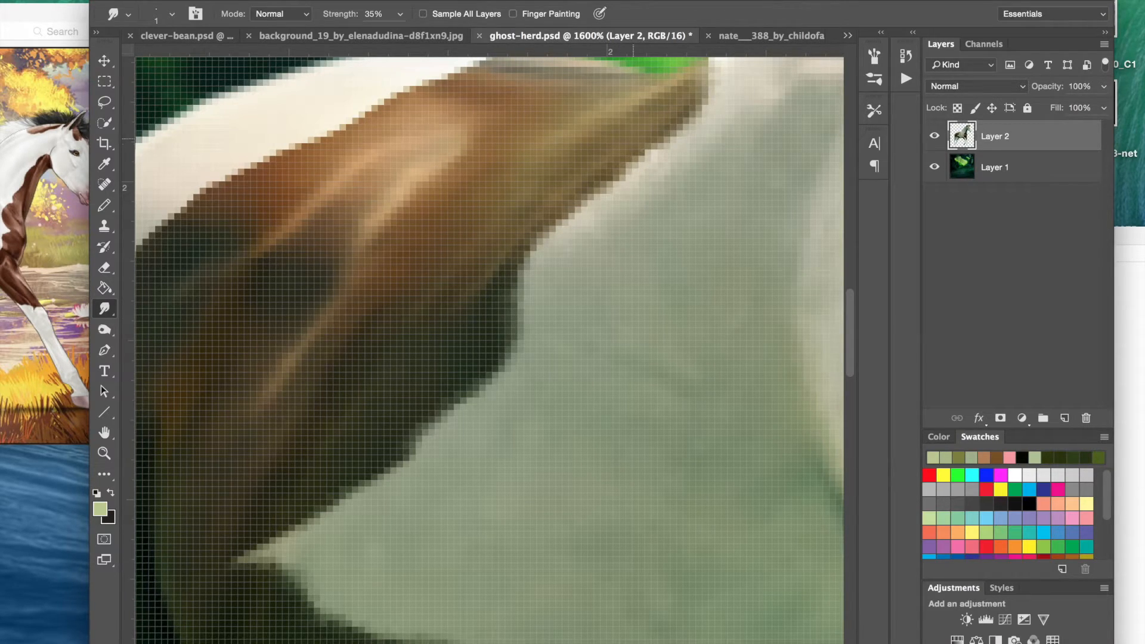
- Soften the narrow tip of the brown hip patch where it meets the pale shoulder below the green moss
scroll(489, 350, up, 5)
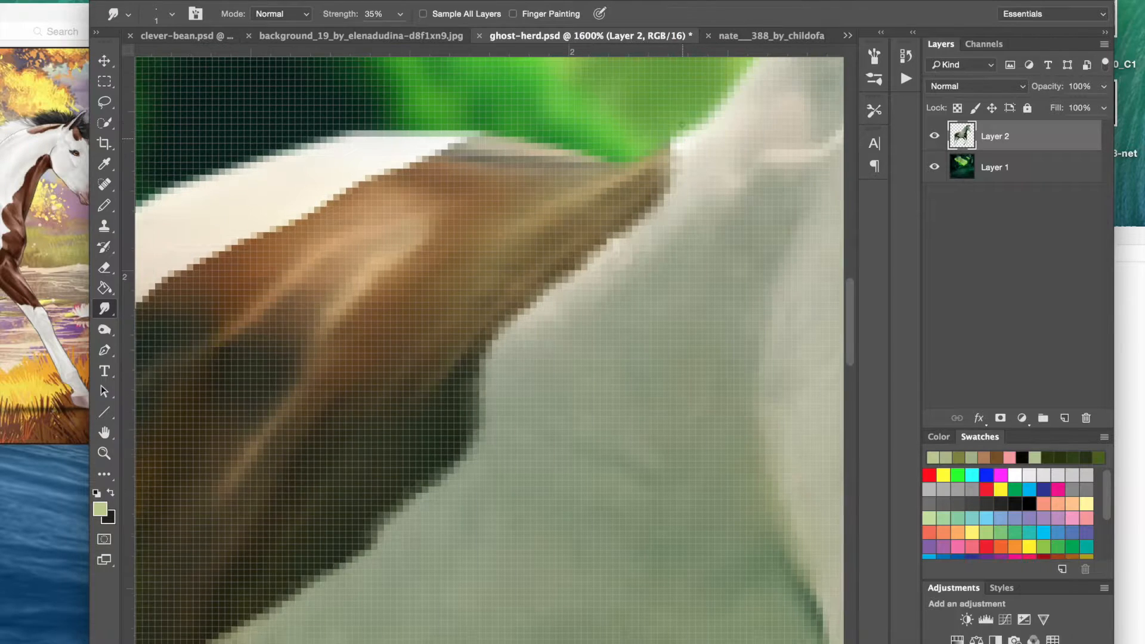
scroll(559, 214, right, 5)
scroll(560, 214, up, 3)
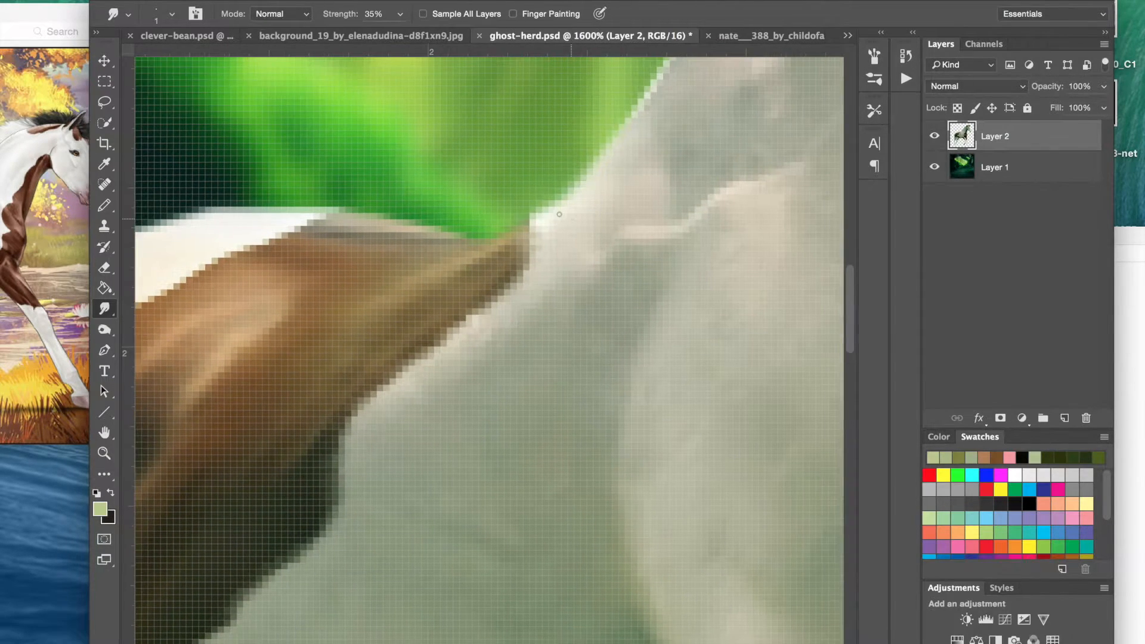
scroll(560, 214, right, 2)
scroll(493, 236, right, 2)
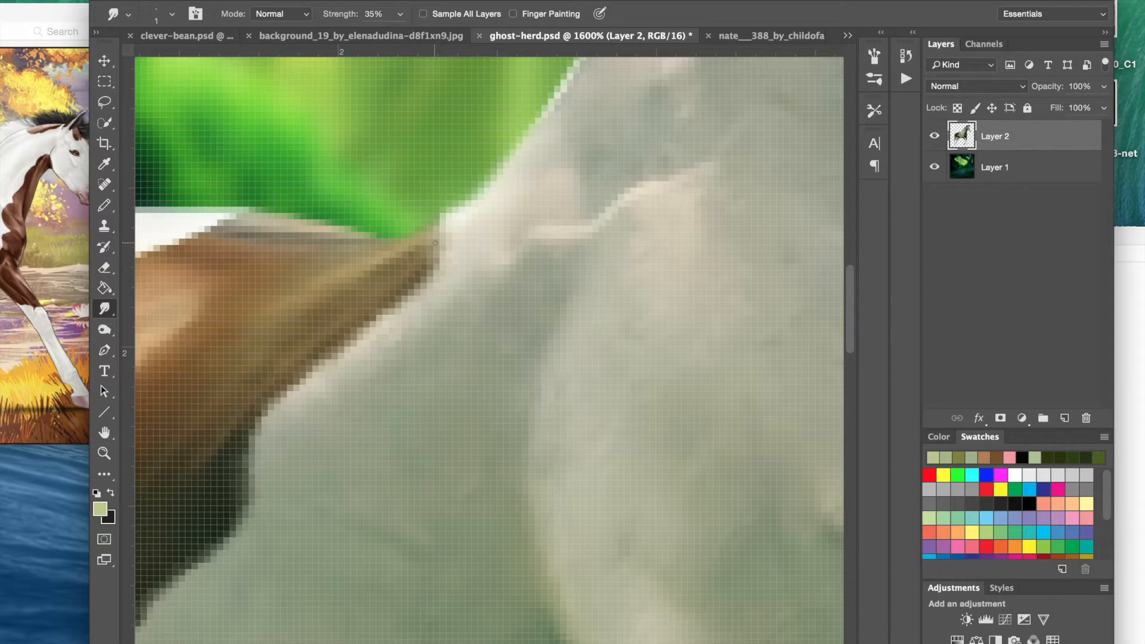
- Examine the horse's coat patches as a whole and up close, comparing them with the pinto horse in the reference painting
scroll(434, 242, down, 5)
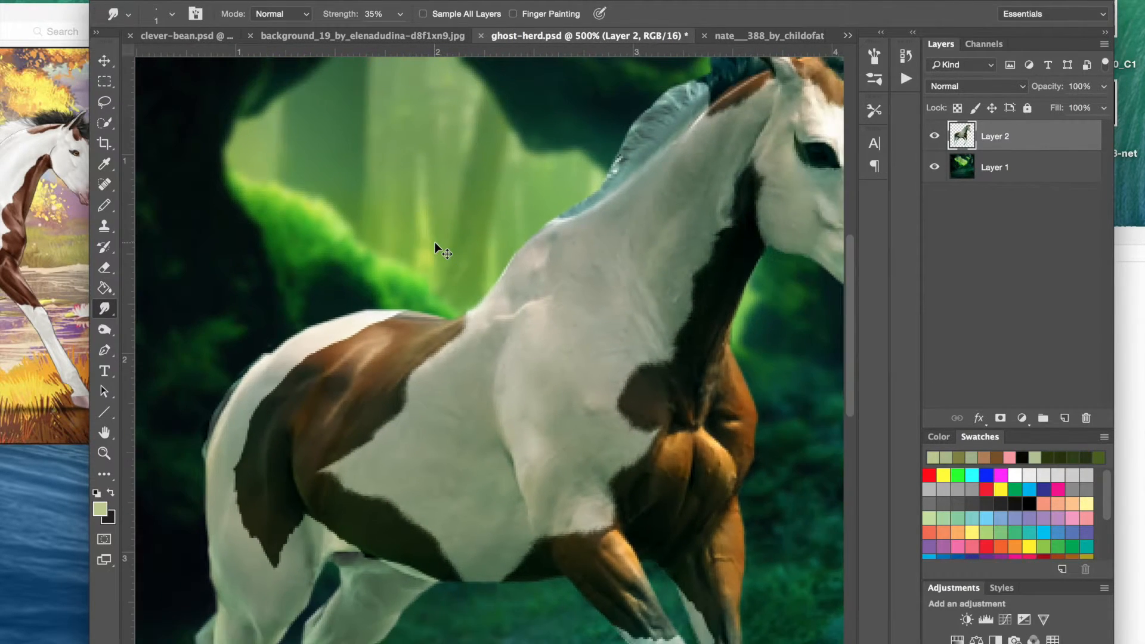
scroll(434, 242, down, 3)
scroll(434, 241, up, 1)
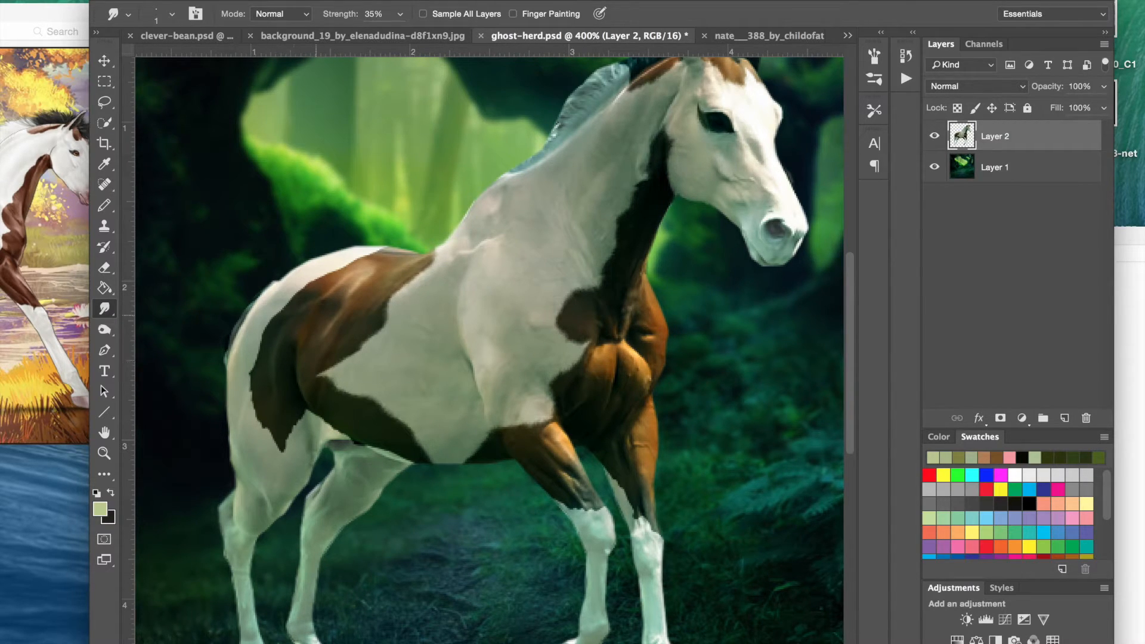
click(23, 85)
drag(85, 26, 277, 0)
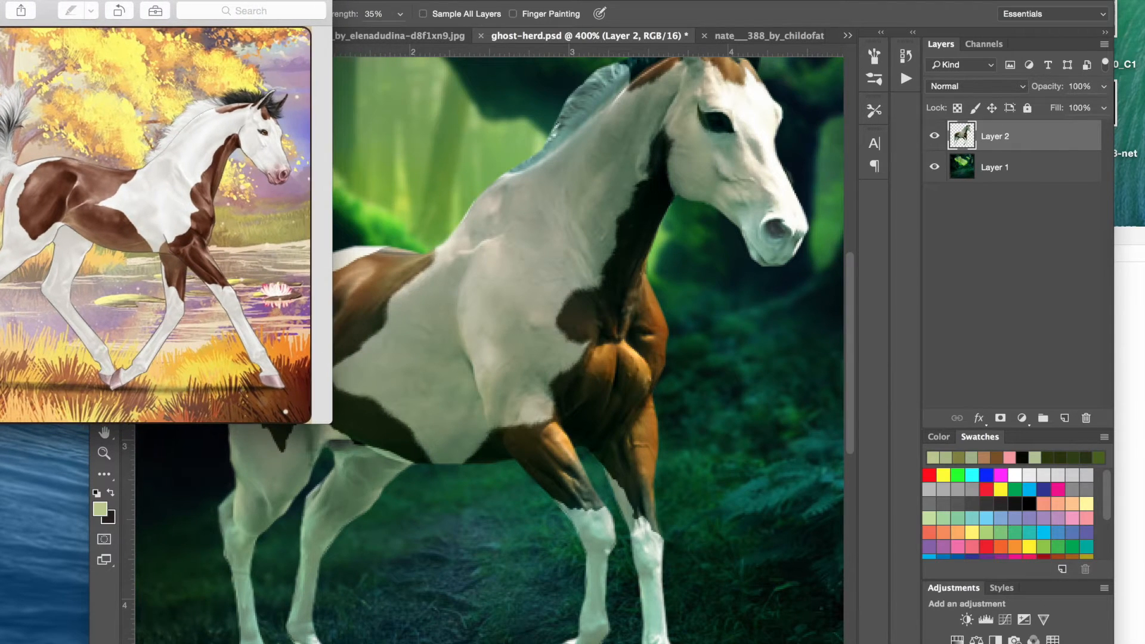
click(446, 9)
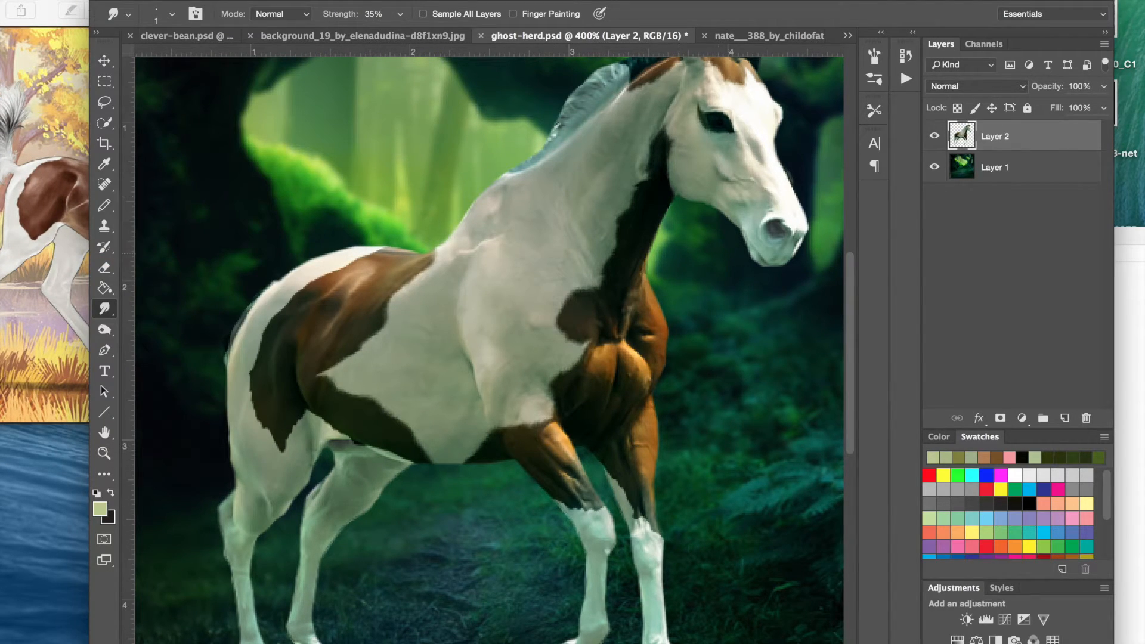
scroll(850, 286, up, 3)
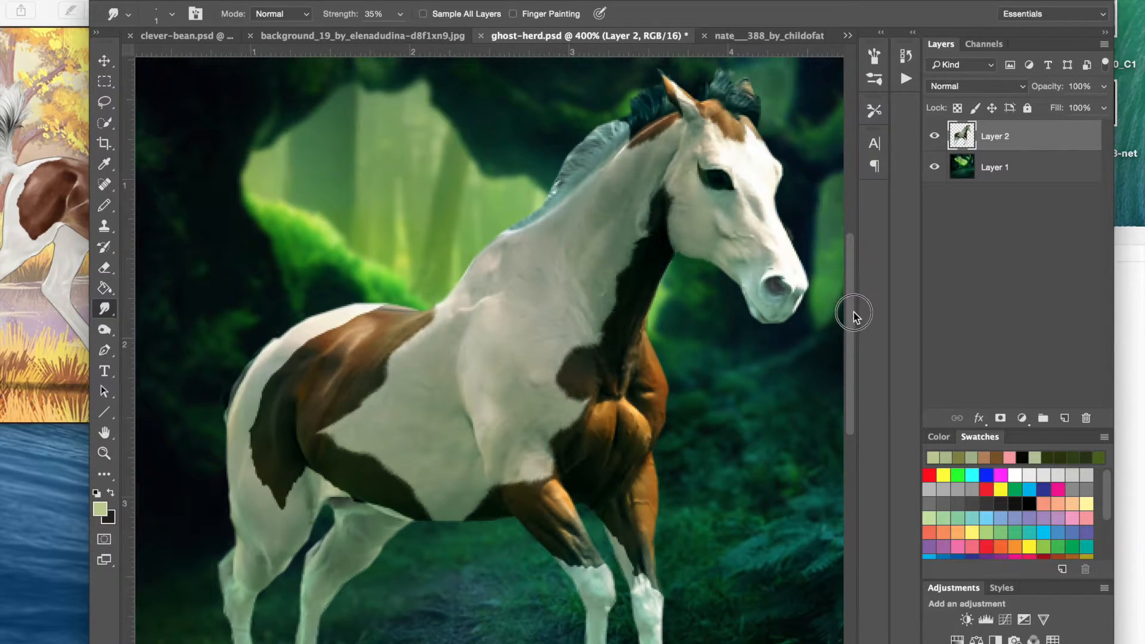
scroll(859, 299, down, 5)
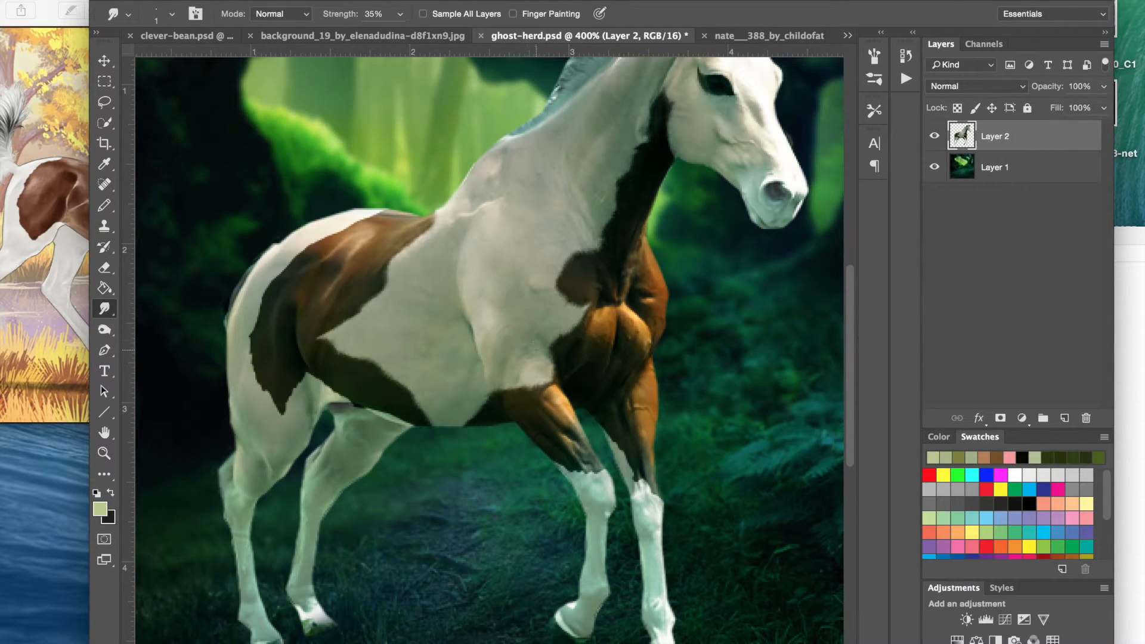
scroll(491, 332, up, 5)
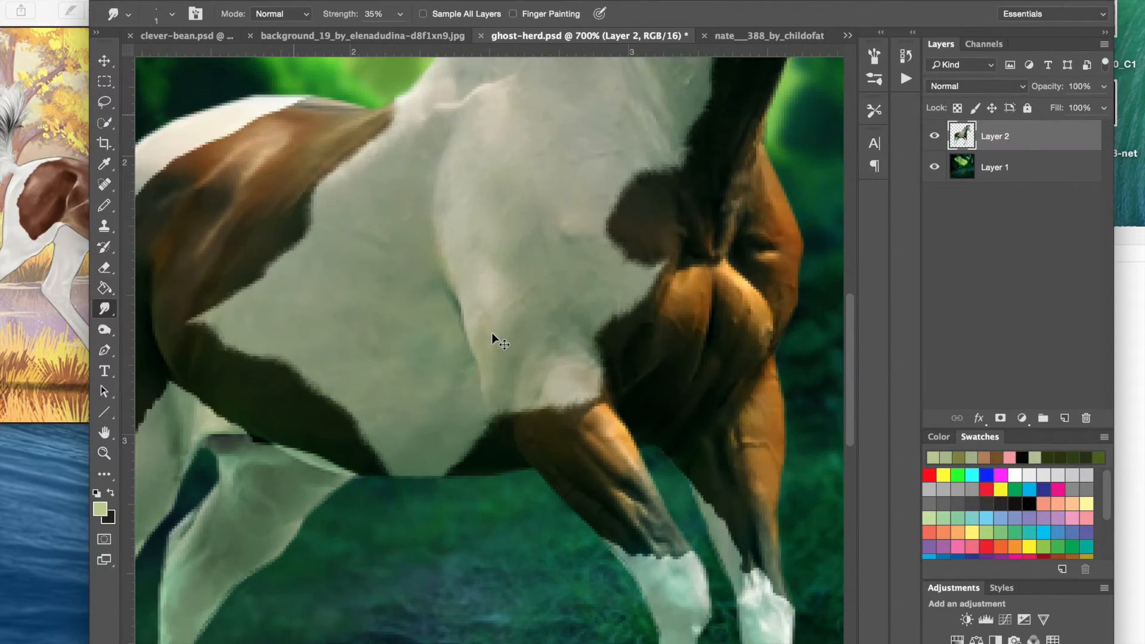
scroll(492, 332, left, 5)
scroll(491, 331, up, 2)
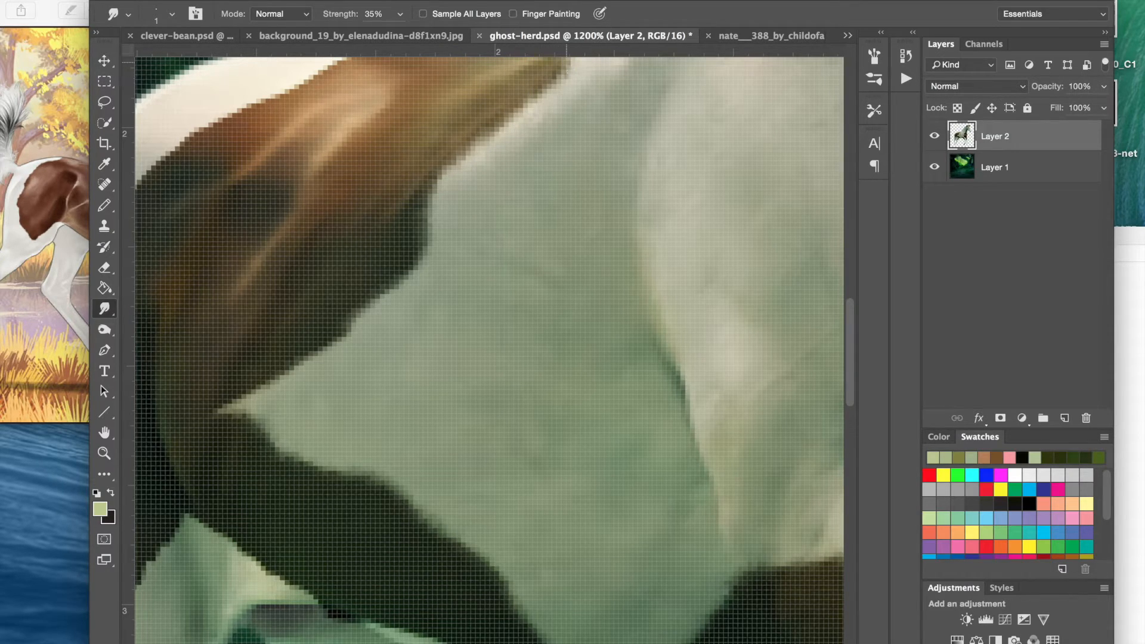
scroll(489, 350, up, 5)
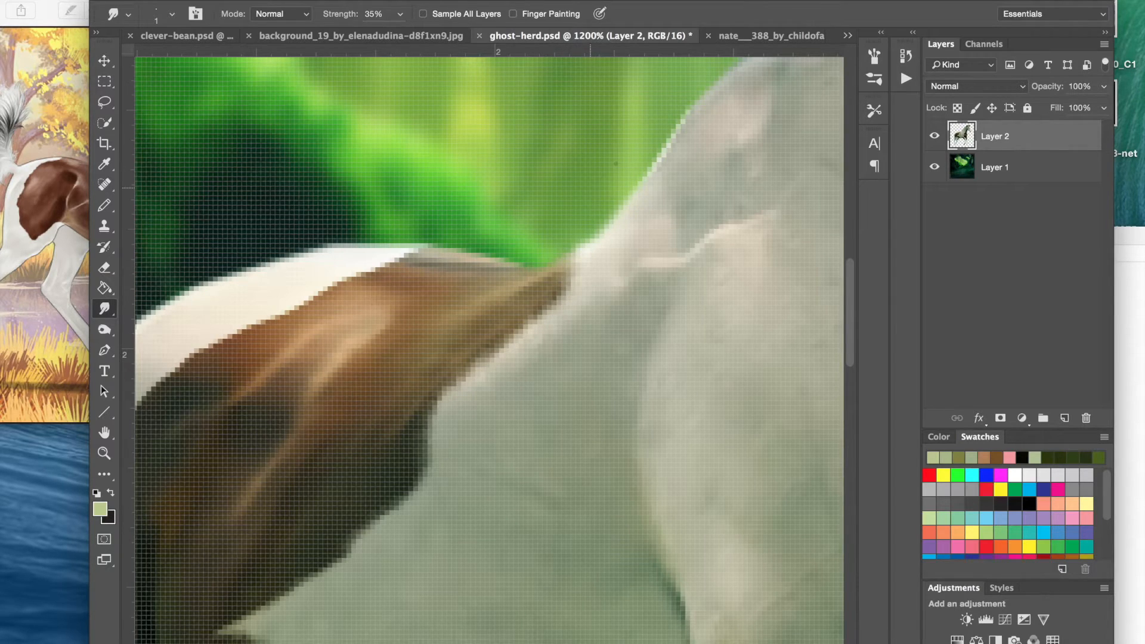
scroll(590, 188, down, 5)
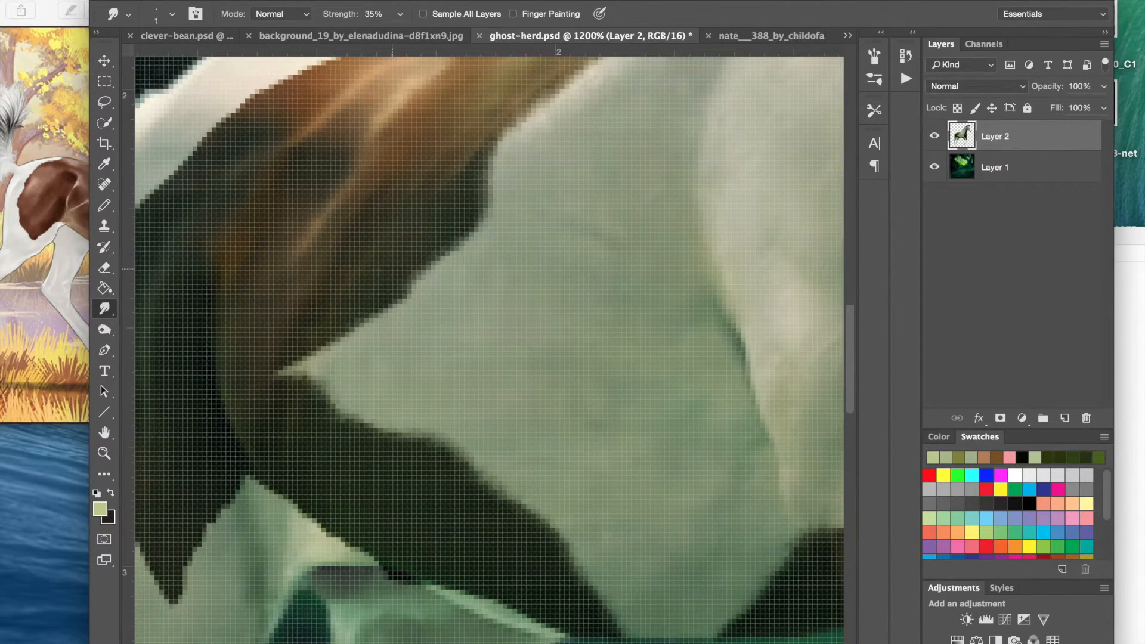
- Save the ghost-herd.psd document
scroll(489, 350, down, 2)
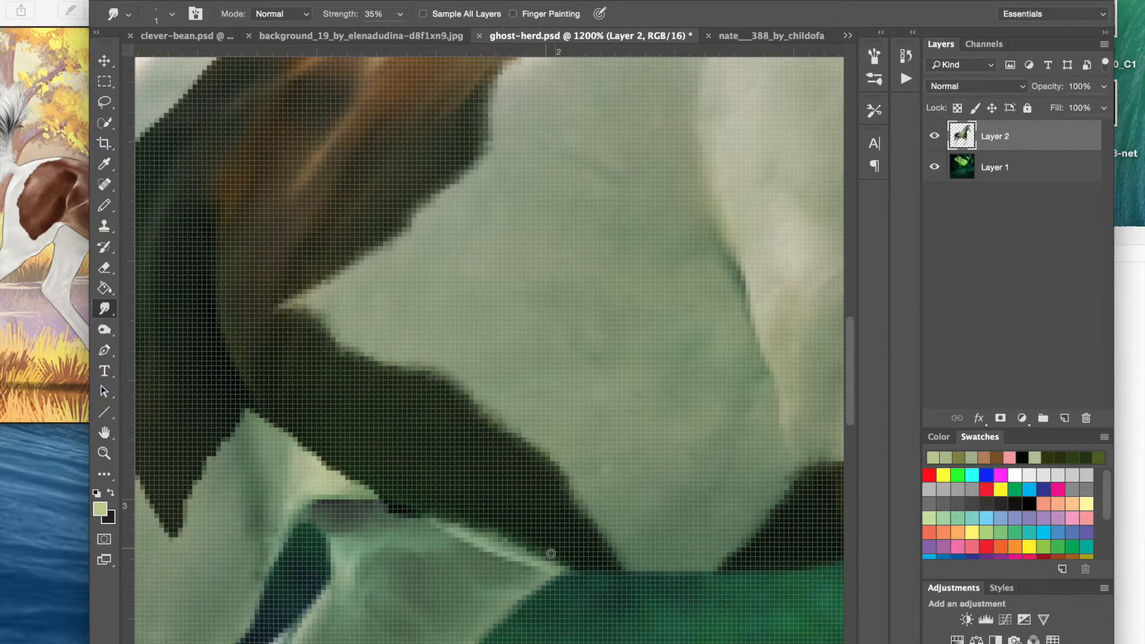
right_click(428, 461)
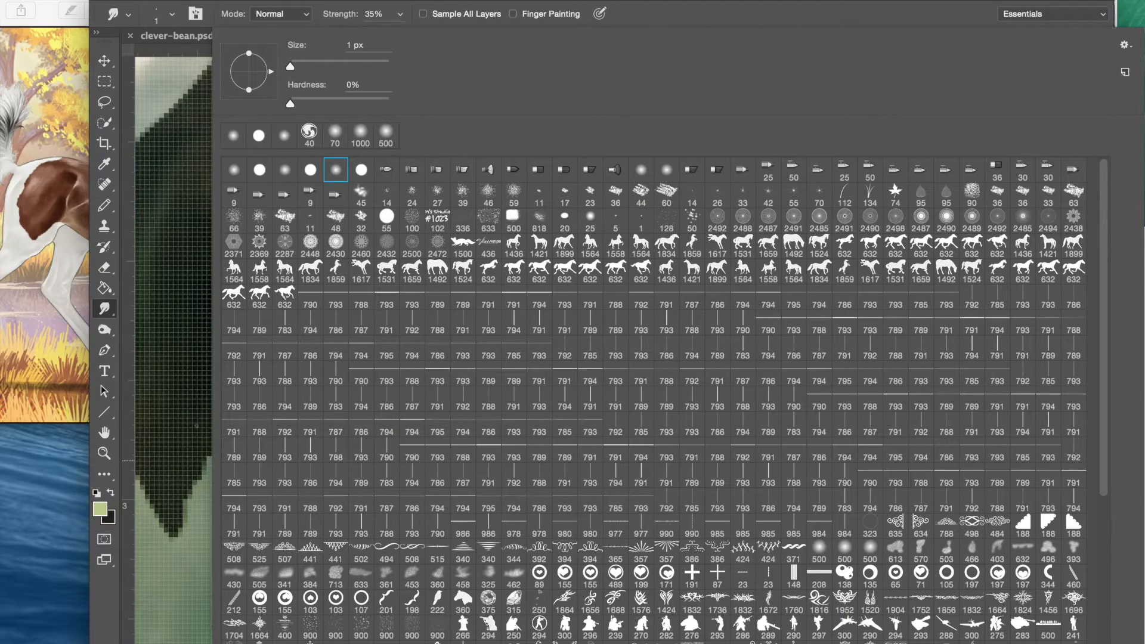
click(186, 401)
key(super+s)
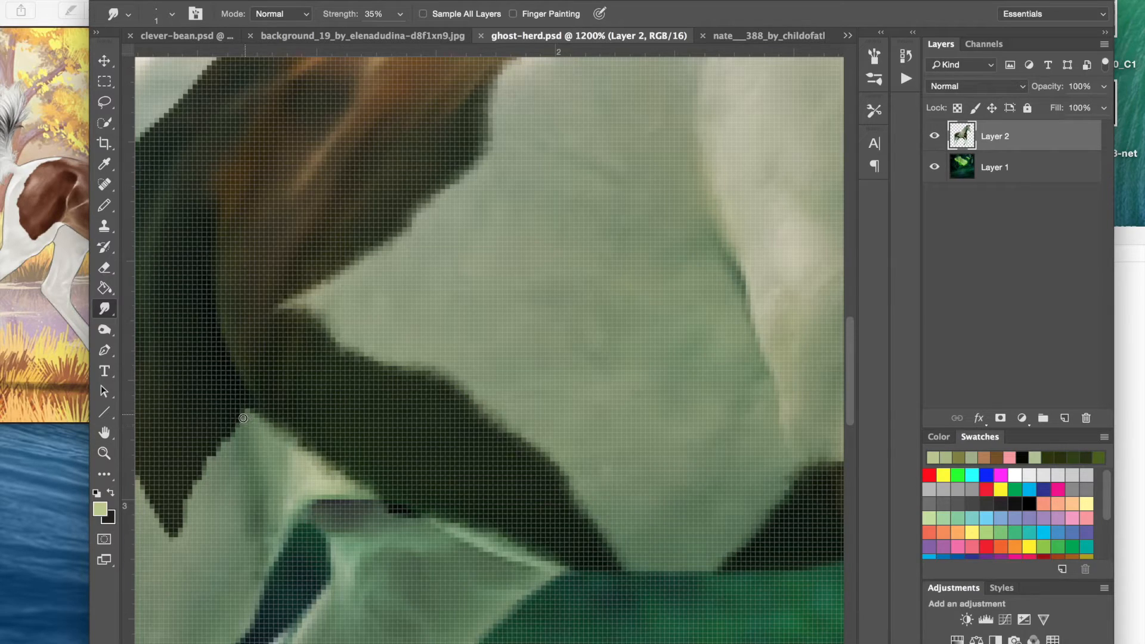
- Smudge the dark patch's edge from the start of the belly band down to the patch's lower point on the hind leg
drag(252, 415, 263, 425)
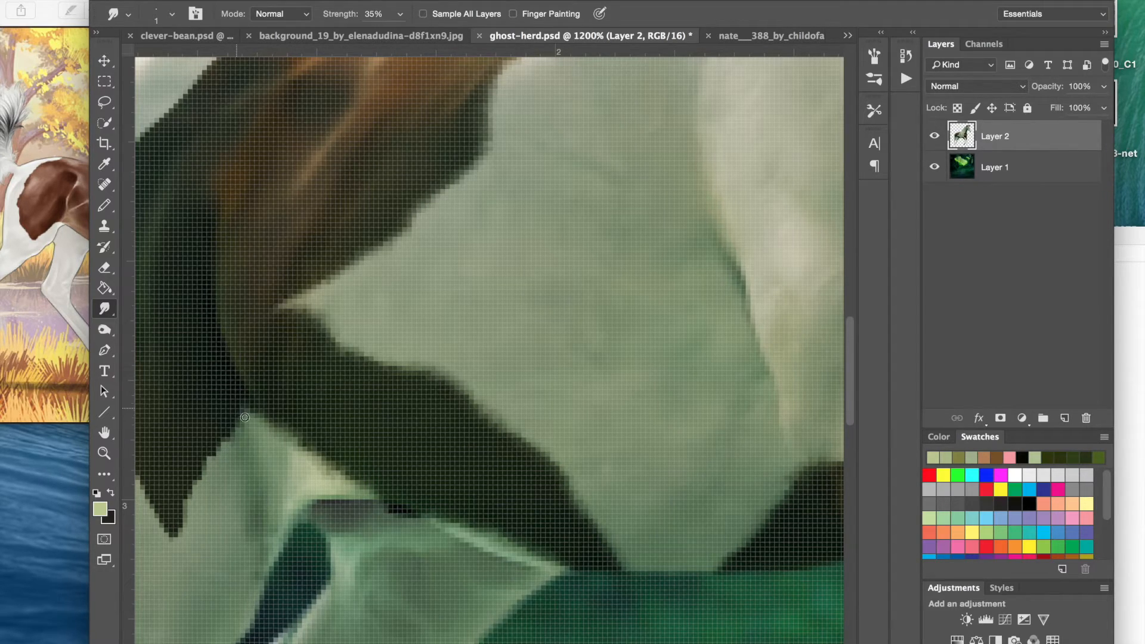
drag(245, 419, 204, 460)
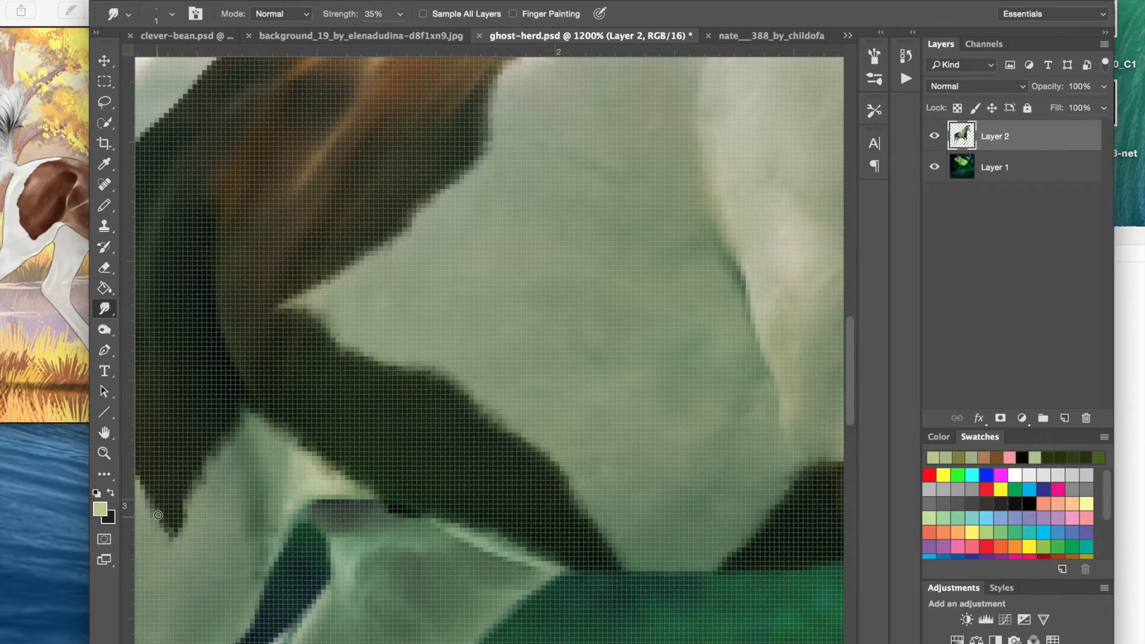
drag(180, 535, 196, 482)
- Smudge the rear edge of the dark hip patch, from its lower point up along the pale rump
scroll(160, 426, left, 10)
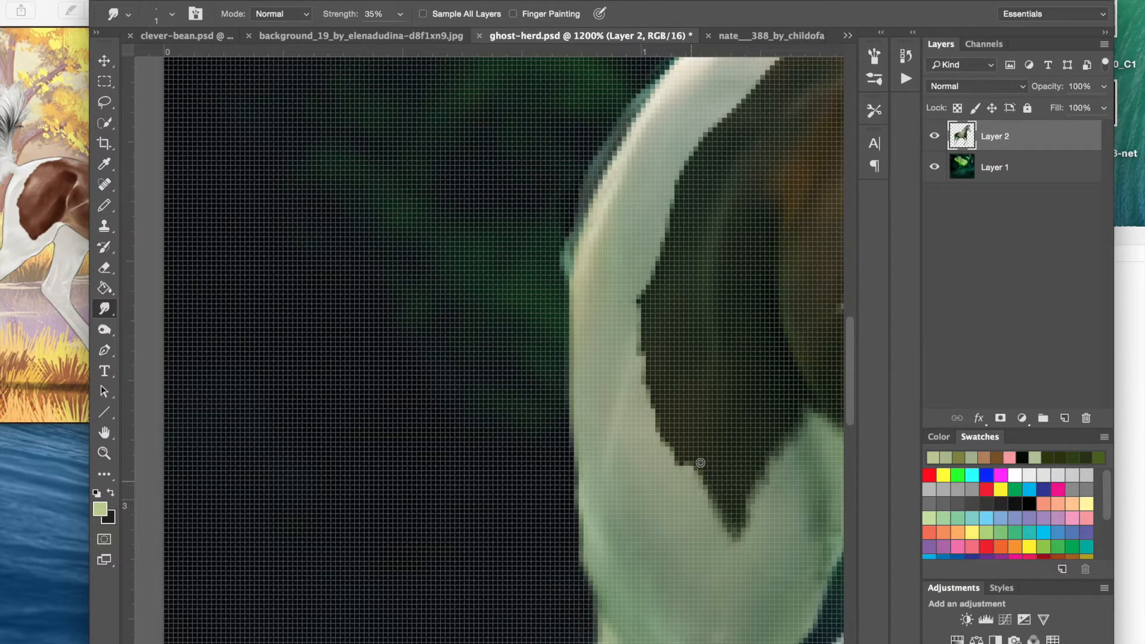
drag(687, 472, 685, 460)
drag(704, 500, 714, 495)
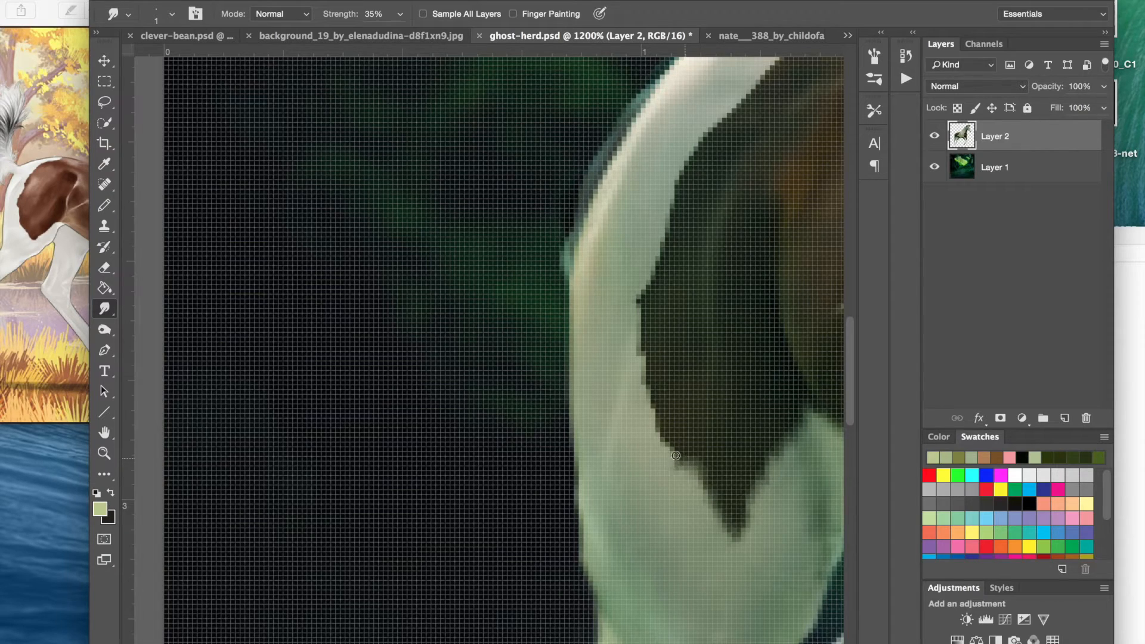
mouse_move(668, 453)
mouse_down()
mouse_move(663, 406)
mouse_move(651, 406)
mouse_move(656, 439)
mouse_move(639, 399)
mouse_move(655, 372)
mouse_move(637, 385)
mouse_move(659, 348)
mouse_move(636, 339)
mouse_move(646, 294)
mouse_move(642, 335)
mouse_up()
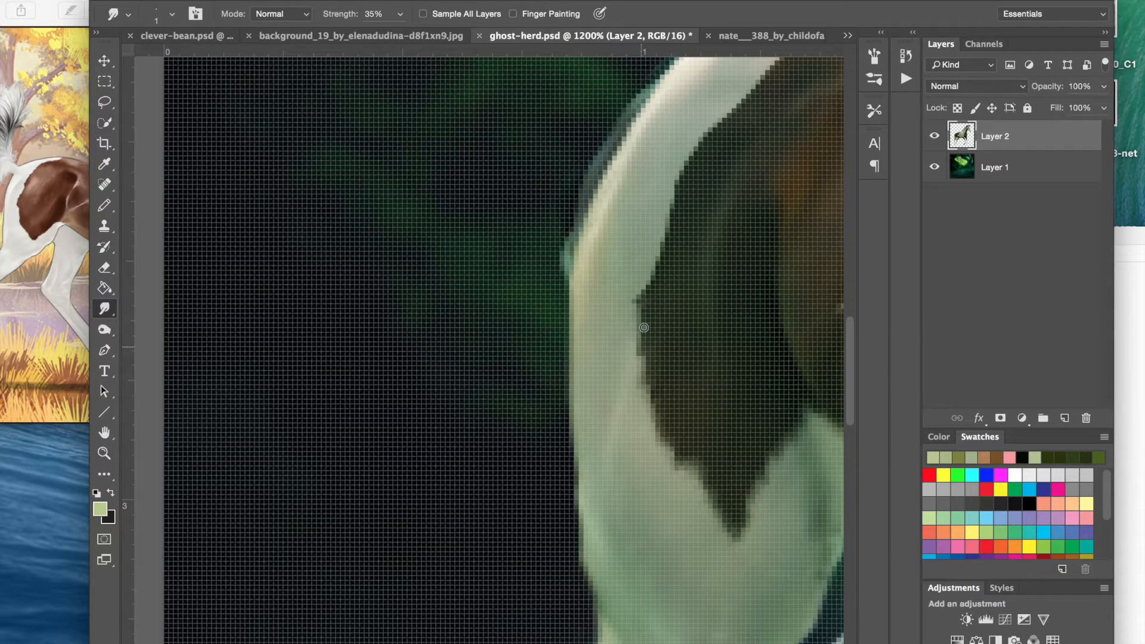
mouse_move(638, 295)
mouse_down()
mouse_move(658, 276)
mouse_move(624, 313)
mouse_move(654, 277)
mouse_move(639, 278)
mouse_move(666, 262)
mouse_move(641, 267)
mouse_move(677, 250)
mouse_move(664, 197)
mouse_move(678, 201)
mouse_move(667, 198)
mouse_move(678, 199)
mouse_move(685, 151)
mouse_move(718, 135)
mouse_move(741, 93)
mouse_move(785, 56)
mouse_up()
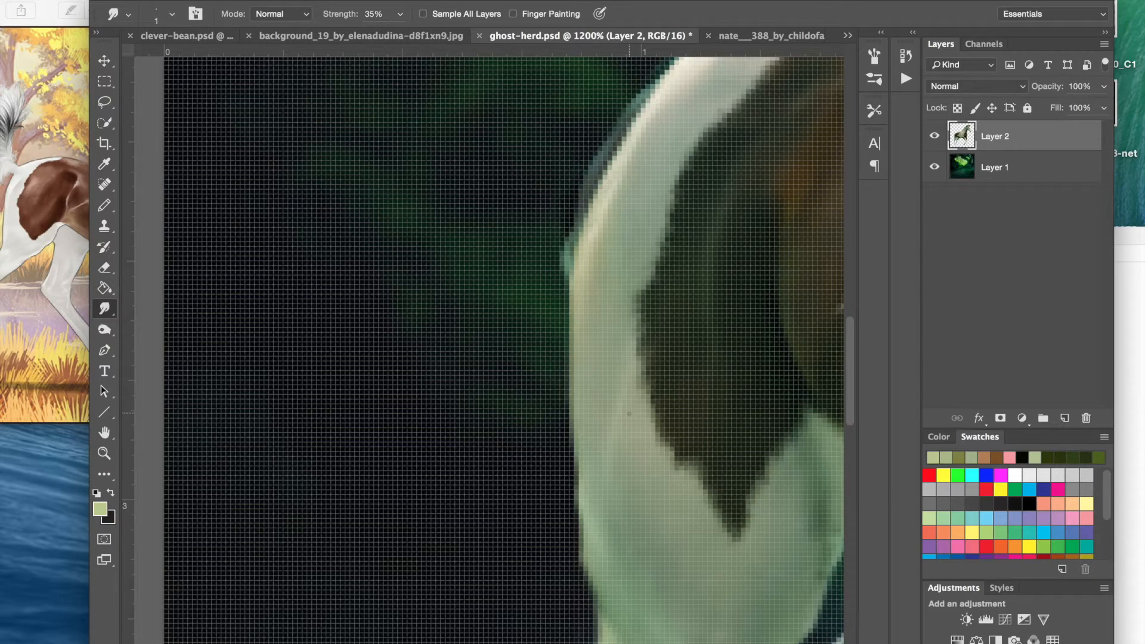
- Smudge the upper edge of the brown hip patch against the white croup, up to the top of the back
scroll(629, 413, up, 3)
scroll(628, 414, right, 5)
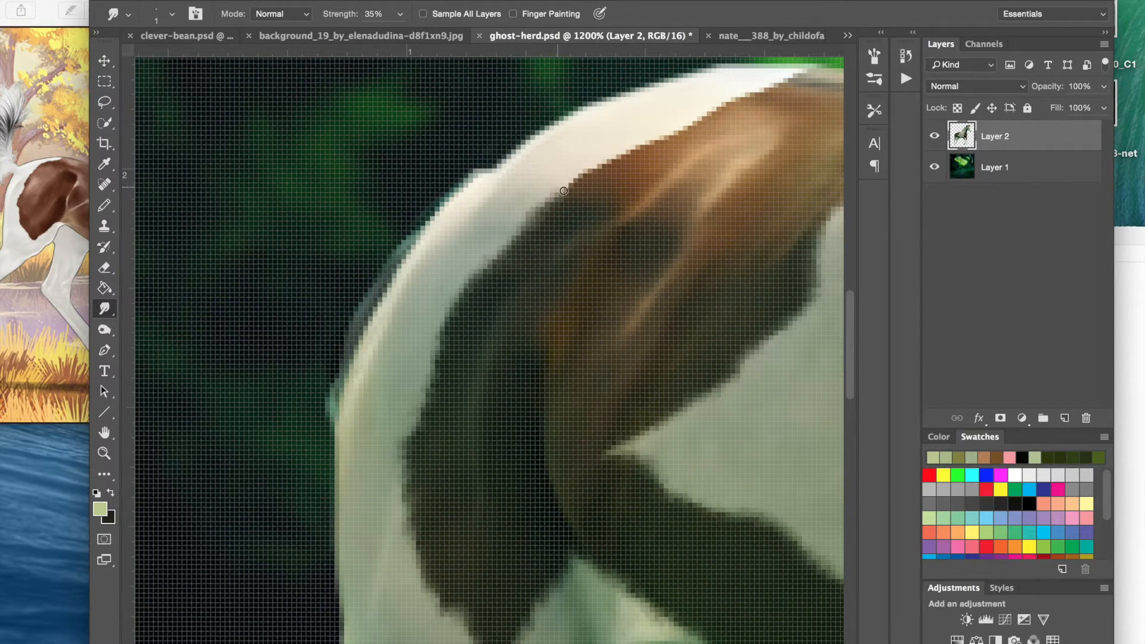
mouse_move(571, 178)
mouse_down()
mouse_move(623, 158)
mouse_move(629, 136)
mouse_move(644, 147)
mouse_move(664, 132)
mouse_move(636, 156)
mouse_move(590, 155)
mouse_up()
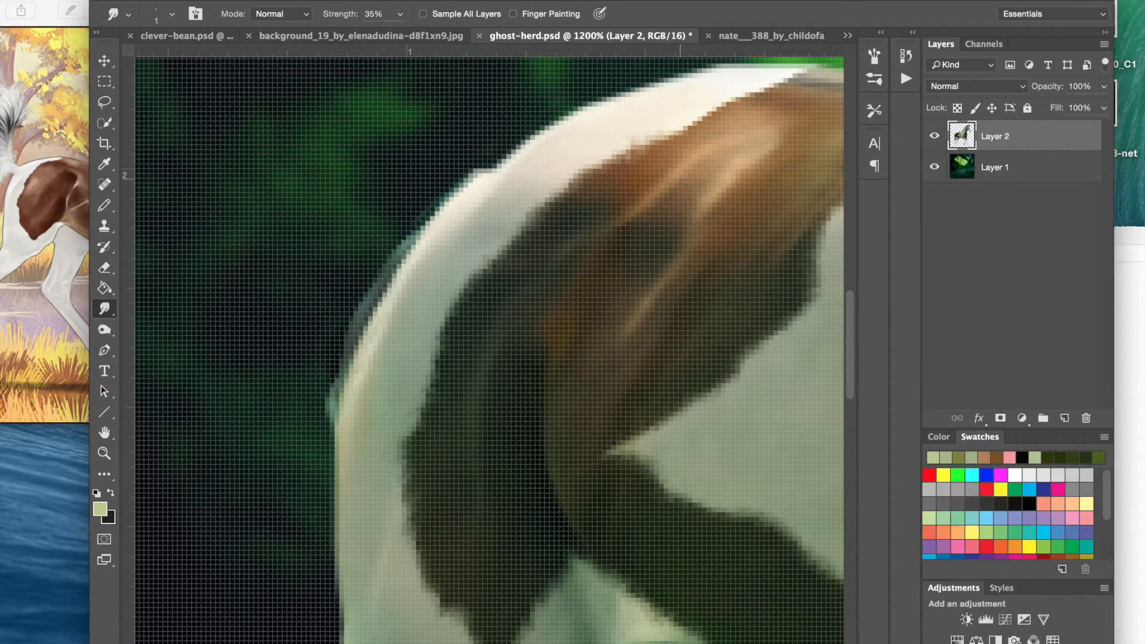
drag(689, 136, 719, 112)
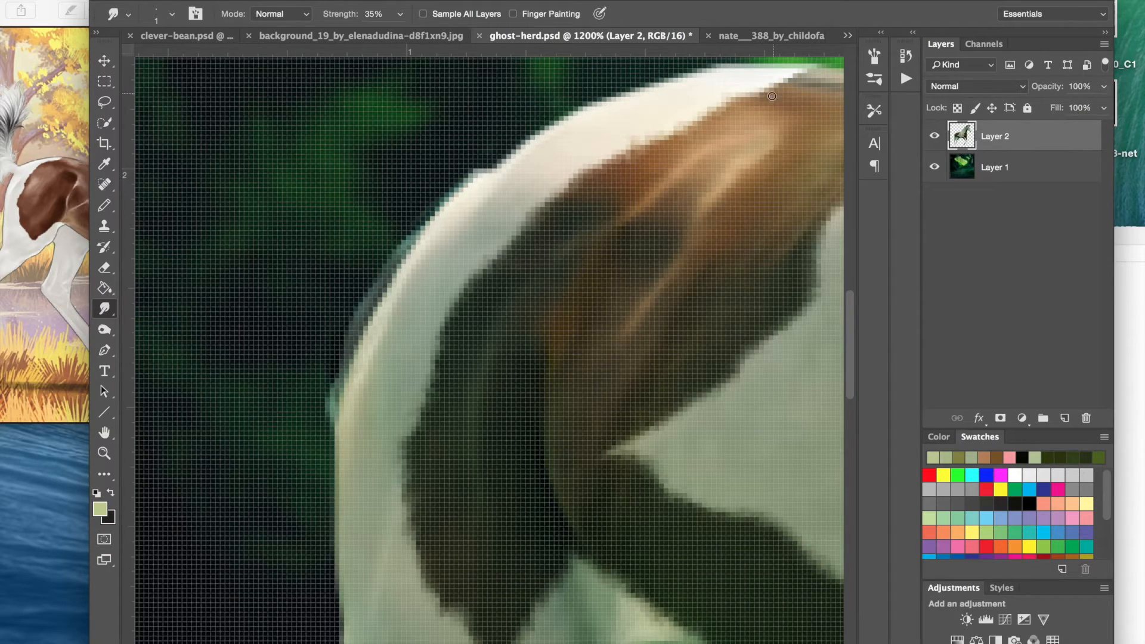
mouse_move(781, 91)
mouse_down()
mouse_move(785, 77)
mouse_move(792, 84)
mouse_move(765, 96)
mouse_up()
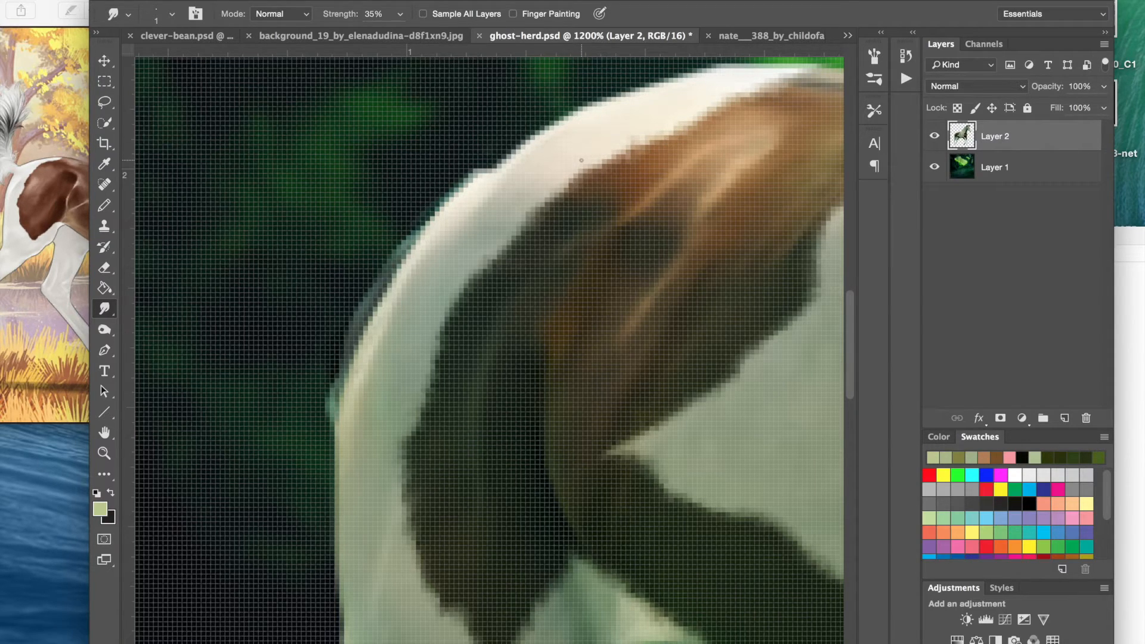
- Examine the smudged patch edges on the whole horse, then the chest and the brown-to-white transitions on the front legs
key(super+minus)
key(super+minus)
key(super+minus)
key(super+minus)
key(super+minus)
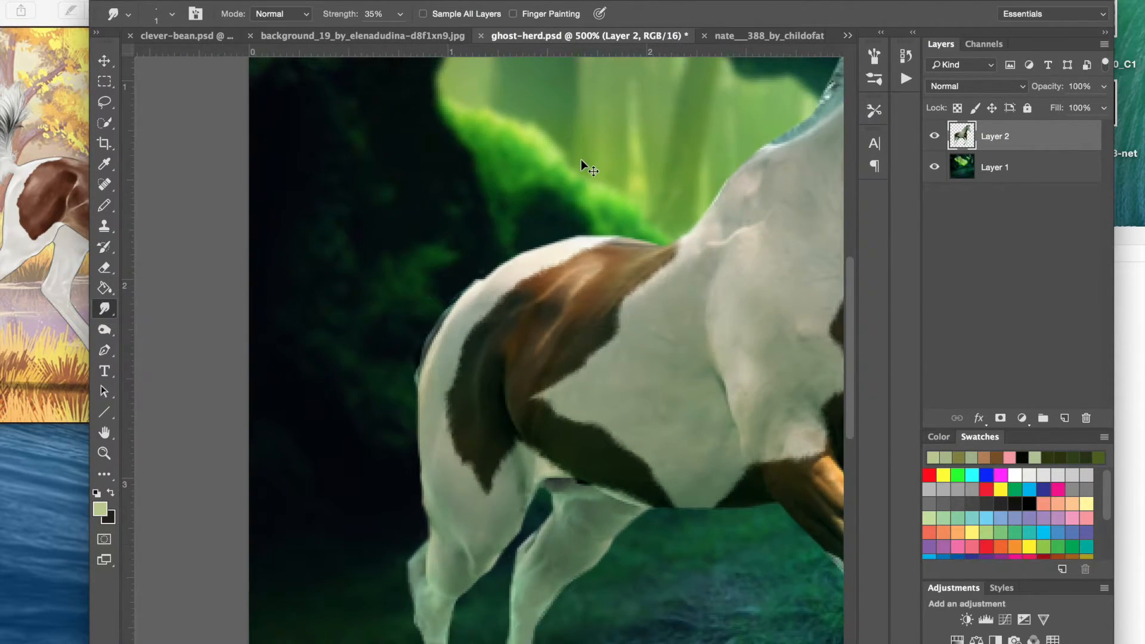
key(super+minus)
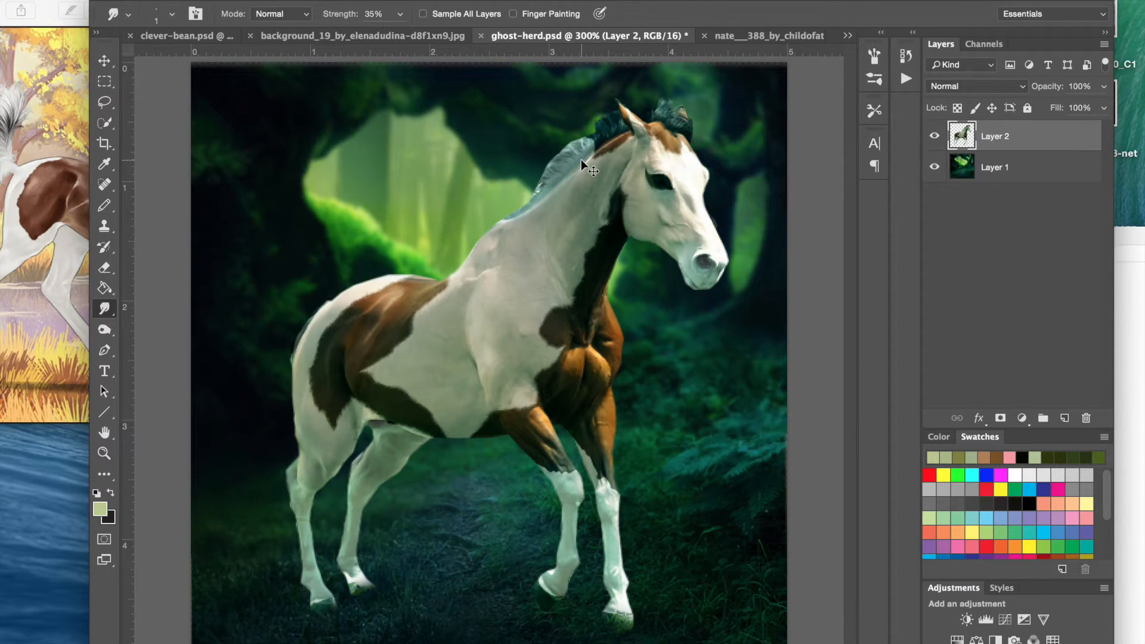
key(super+equal)
key(super+equal)
key(super+equal)
key(super+equal)
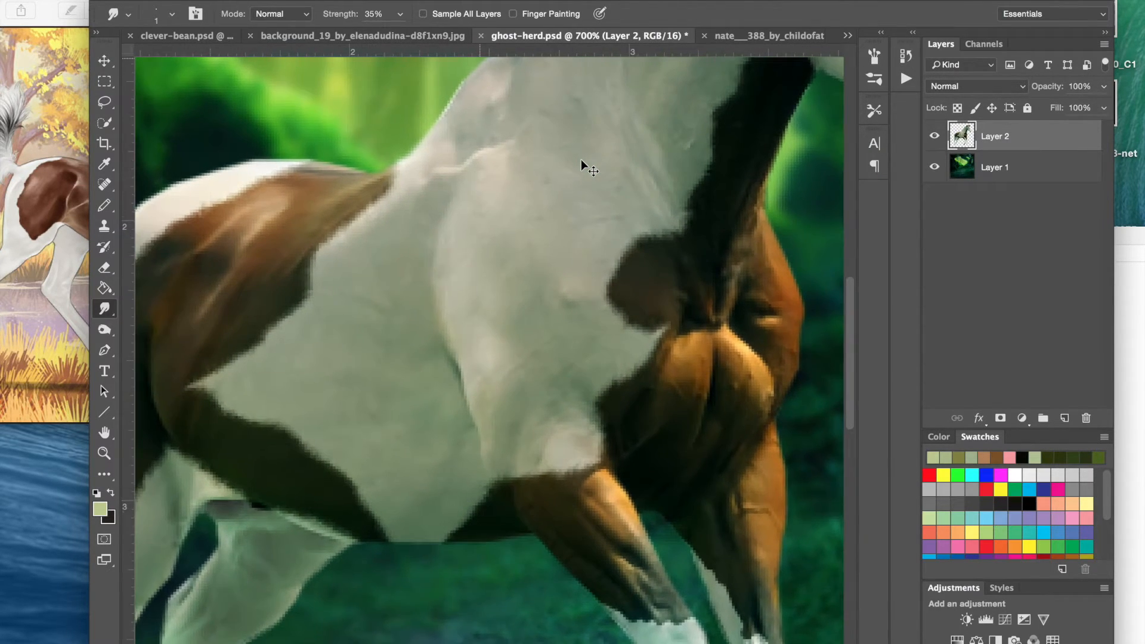
key(super+equal)
scroll(581, 160, down, 5)
scroll(581, 160, right, 4)
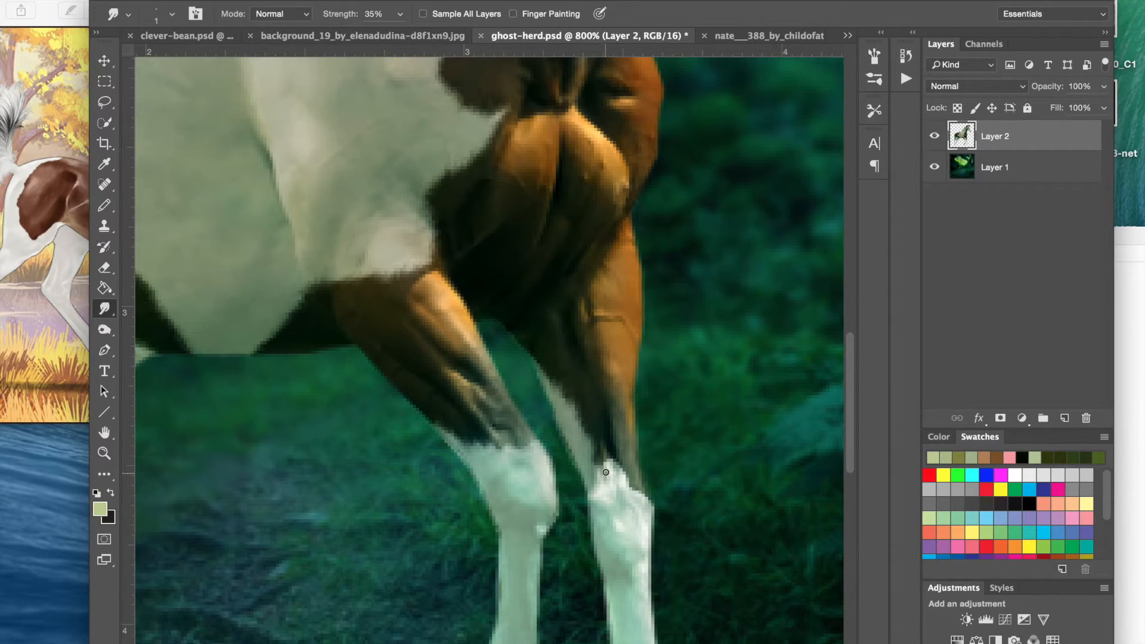
- Smudge the brown-to-white transition above the front knee and save the document
drag(610, 470, 612, 461)
drag(849, 410, 849, 465)
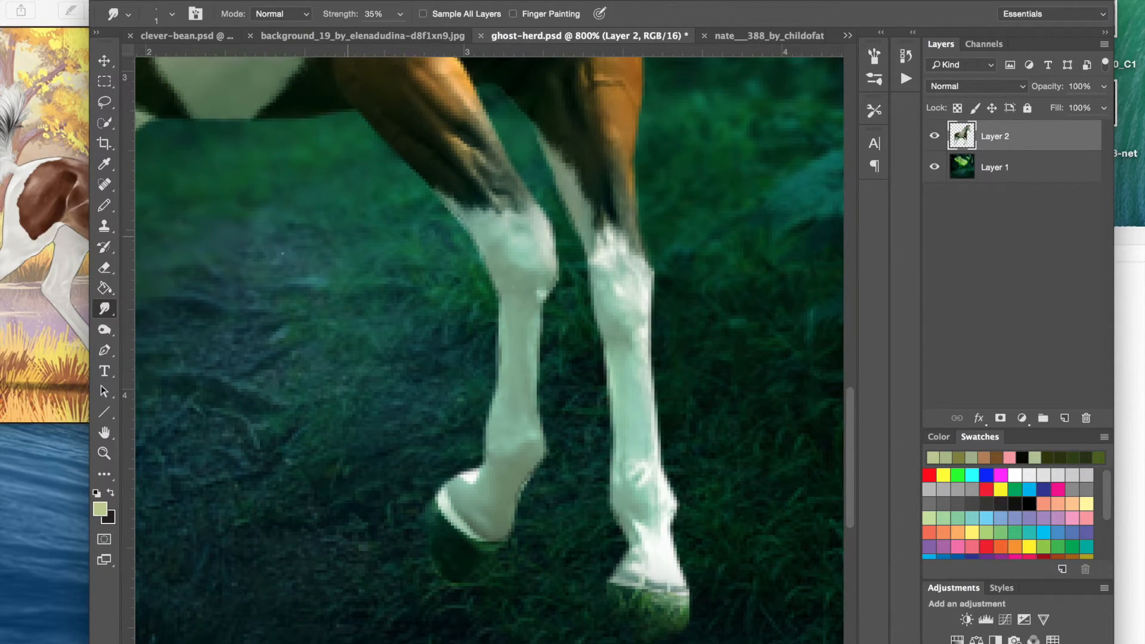
click(105, 268)
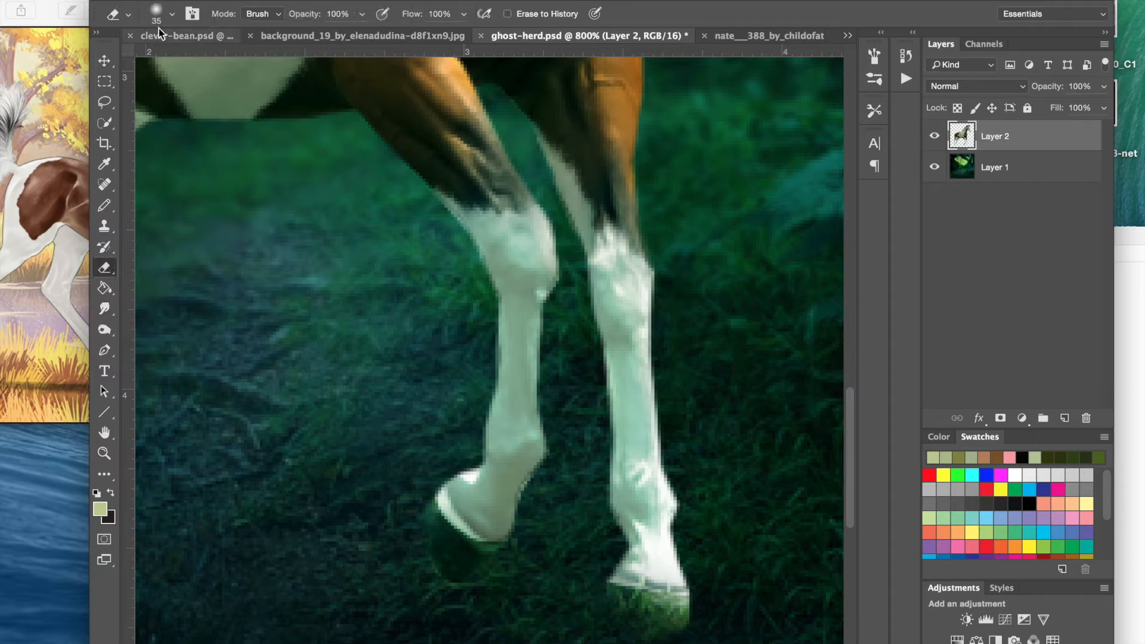
key(super+s)
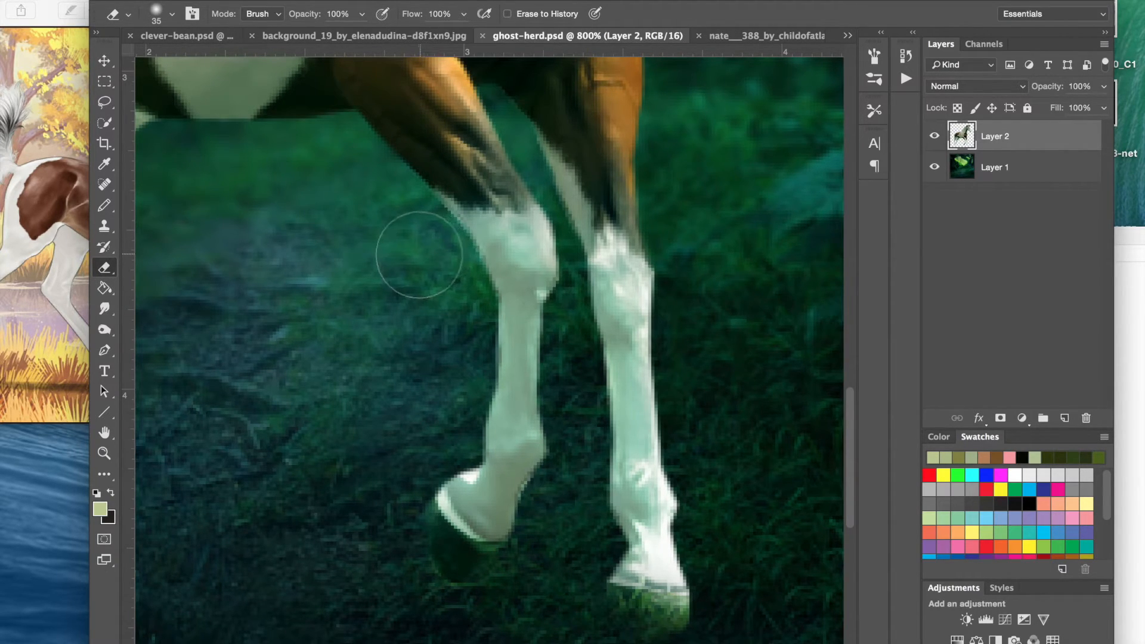
- Examine the horse's body and legs at several magnifications, ending on the hind legs and hooves
key(super+minus)
key(super+minus)
key(super+minus)
key(super+minus)
key(super+minus)
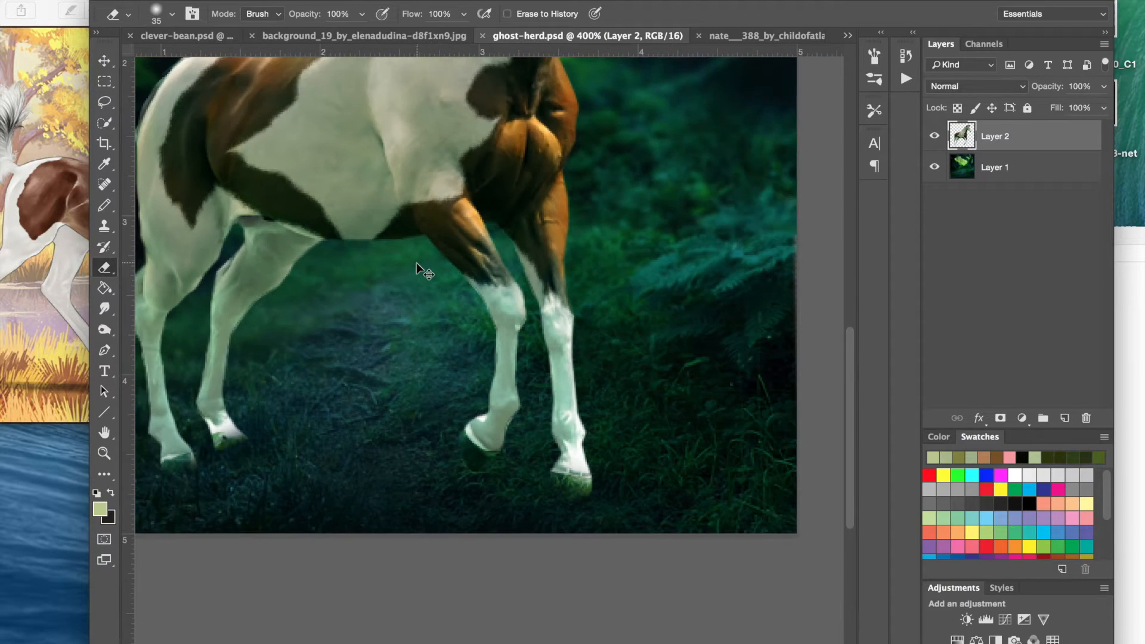
key(super+plus)
key(super+plus)
key(super+plus)
key(super+plus)
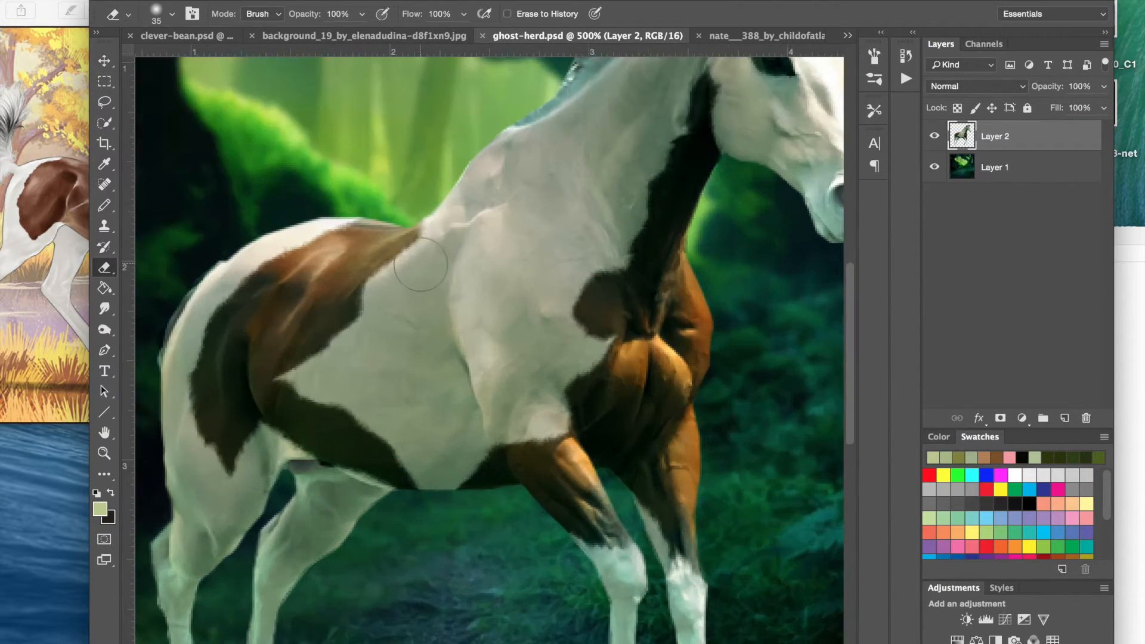
scroll(422, 260, down, 10)
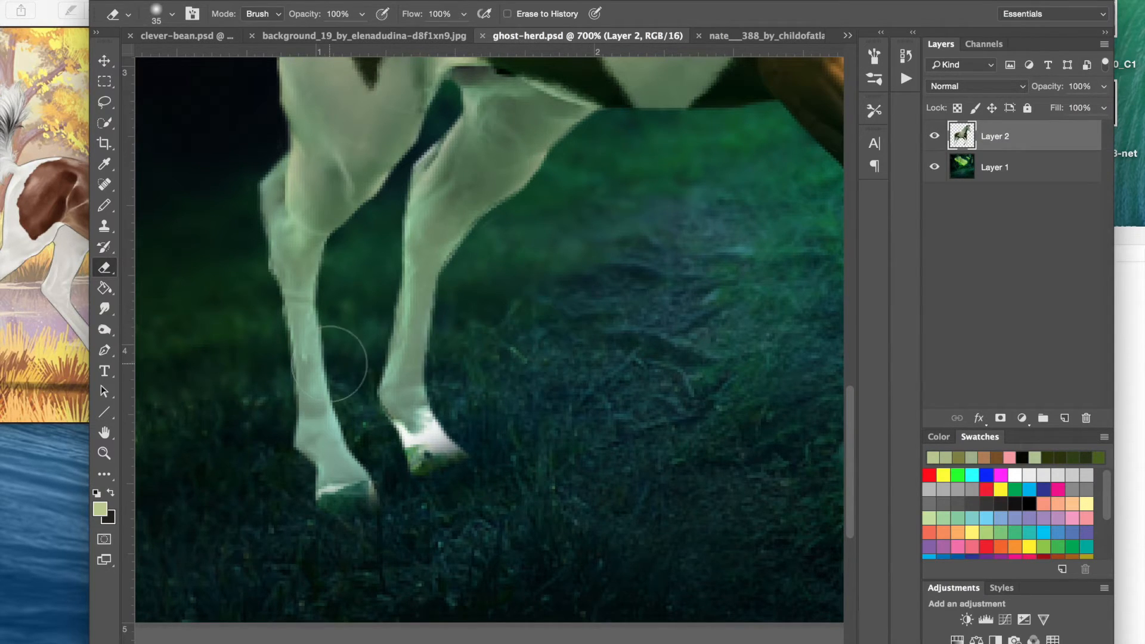
- Sample the grey-green coat colour from the hind leg and set the Brush to a soft round tip at 9 px
click(108, 308)
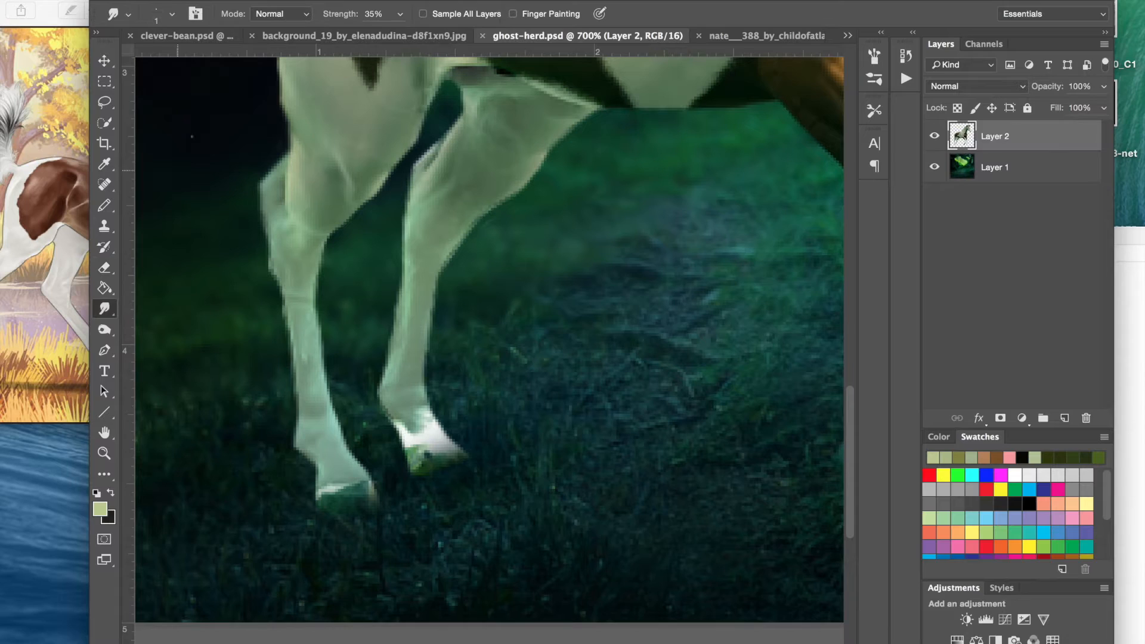
click(105, 164)
click(430, 236)
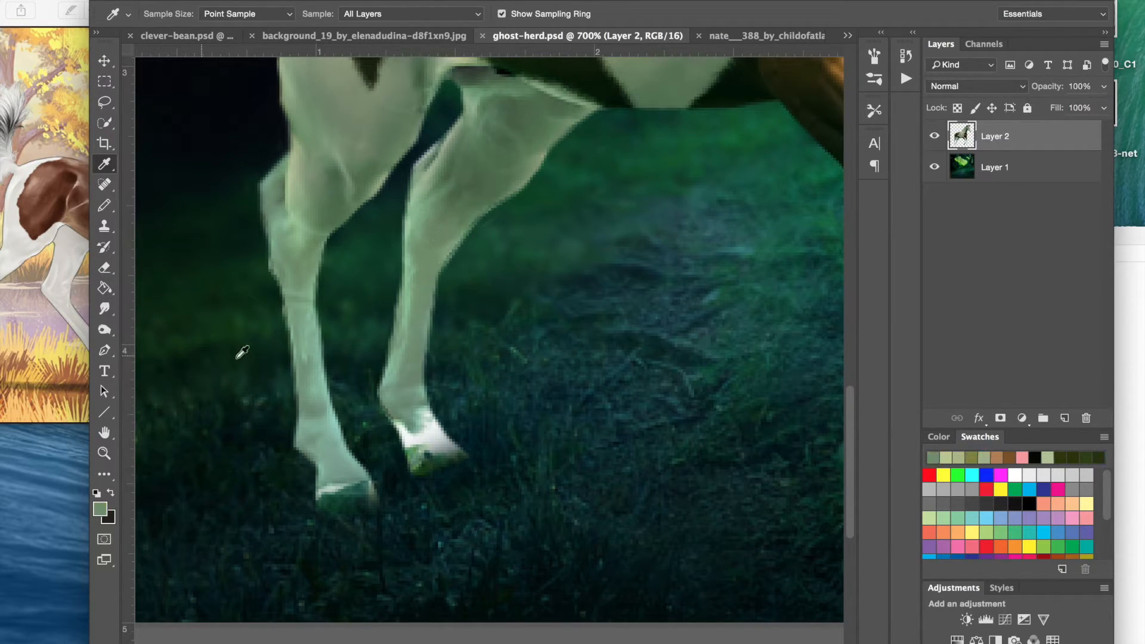
click(104, 205)
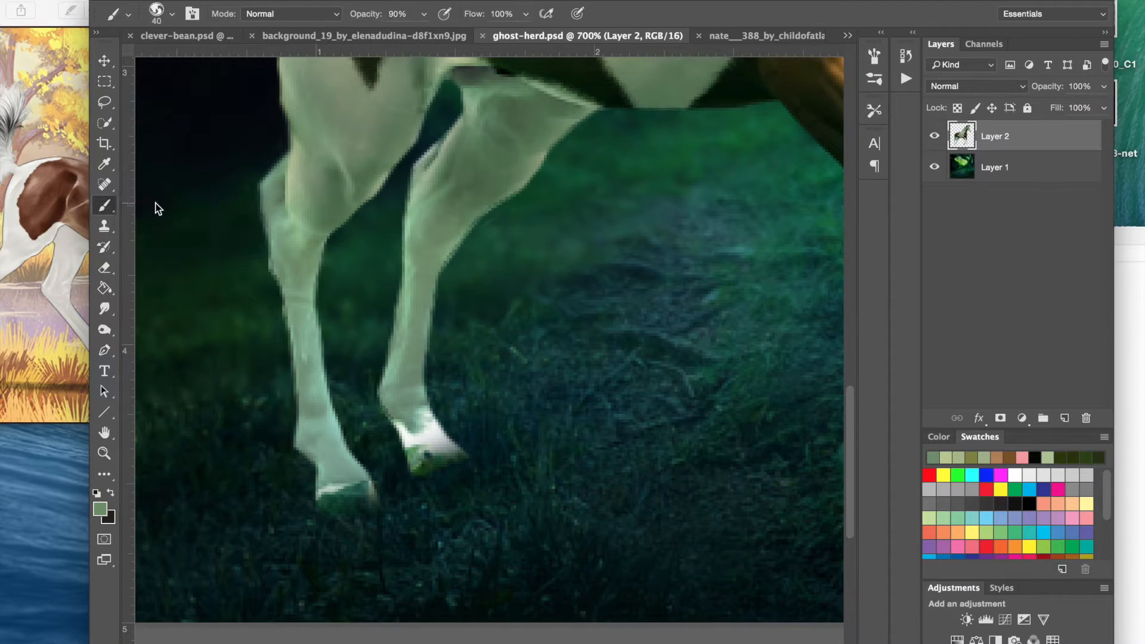
click(174, 15)
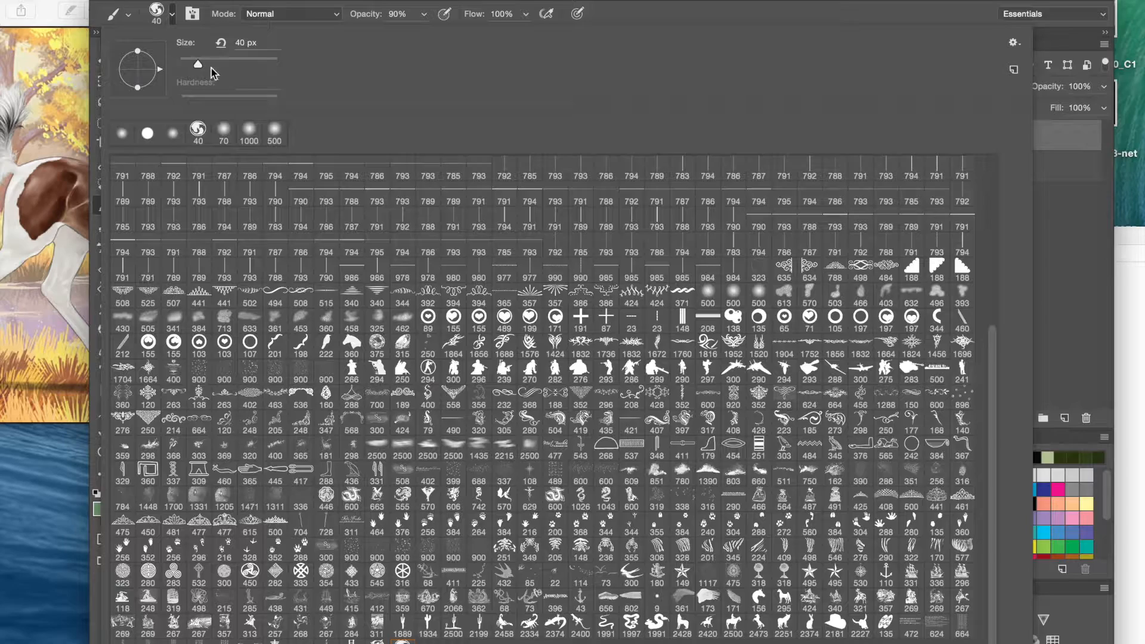
click(172, 133)
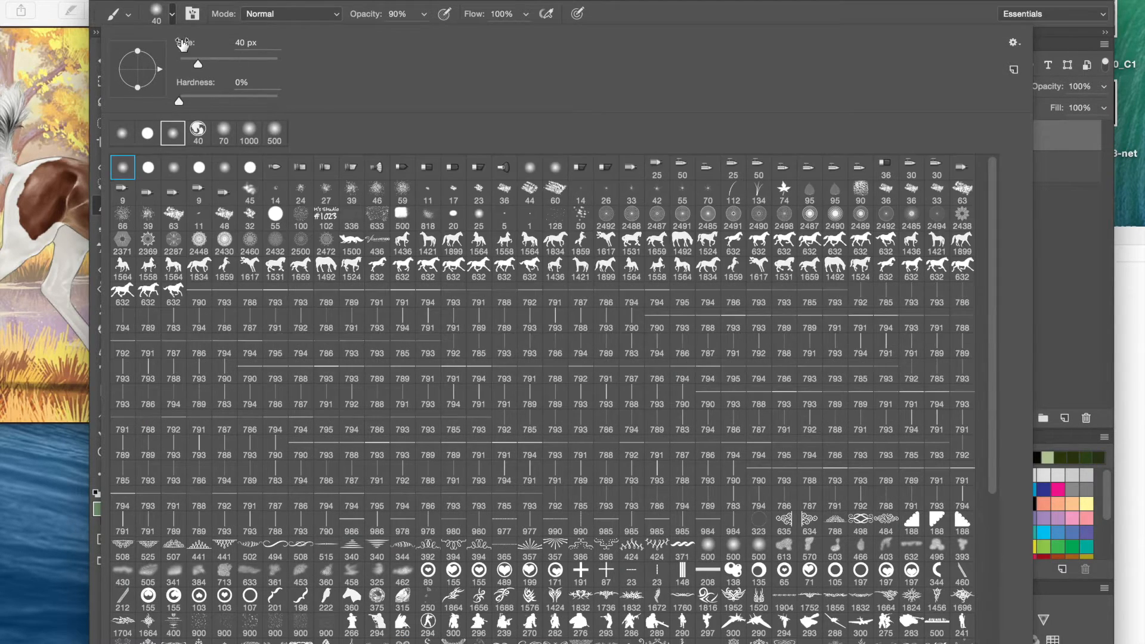
click(171, 14)
key(bracketleft)
key(bracketleft)
key(bracketleft)
key(bracketleft)
- Undo the trial stroke on Layer 2 and paint the sampled colour over the white hind pastern on a new layer
drag(412, 425, 419, 432)
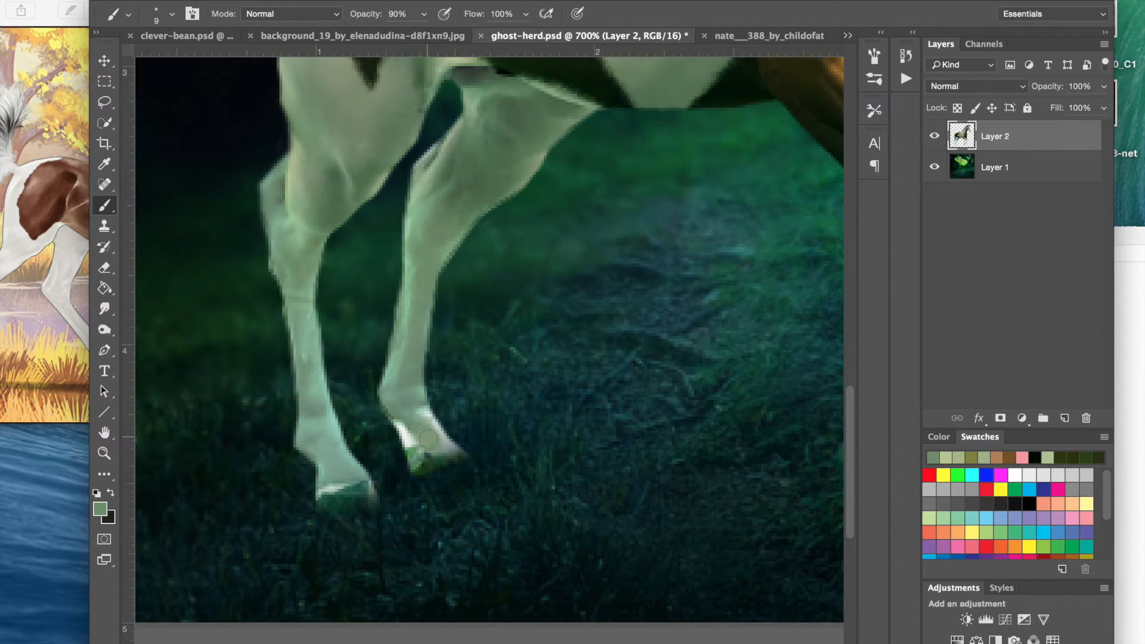
key(super+z)
click(1064, 418)
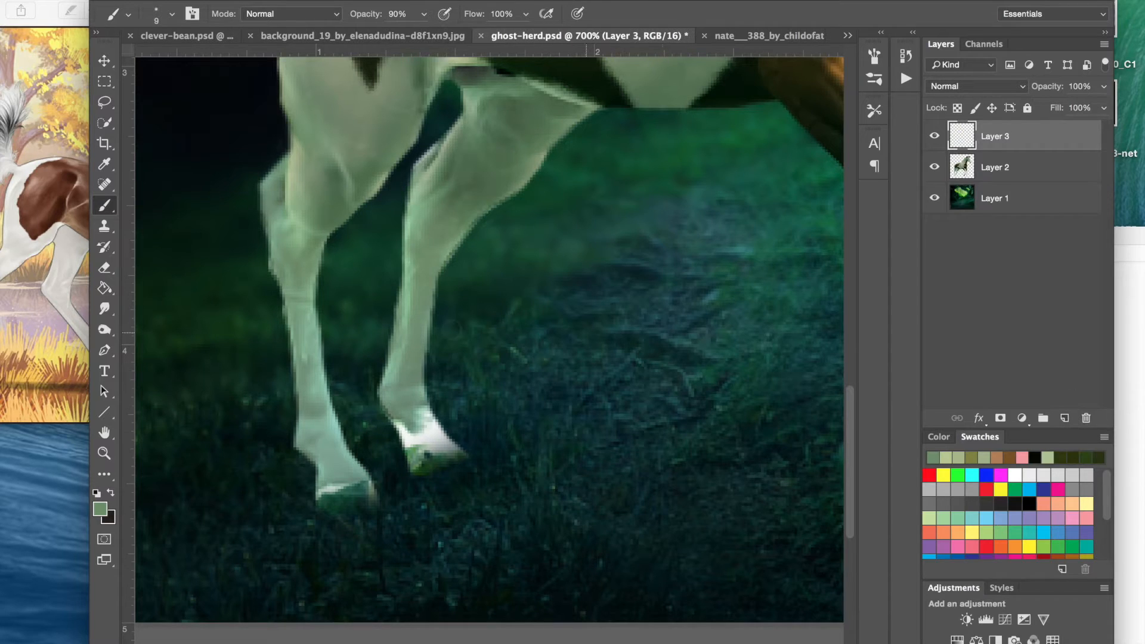
mouse_move(429, 440)
mouse_down()
mouse_move(406, 433)
mouse_move(447, 447)
mouse_move(437, 438)
mouse_up()
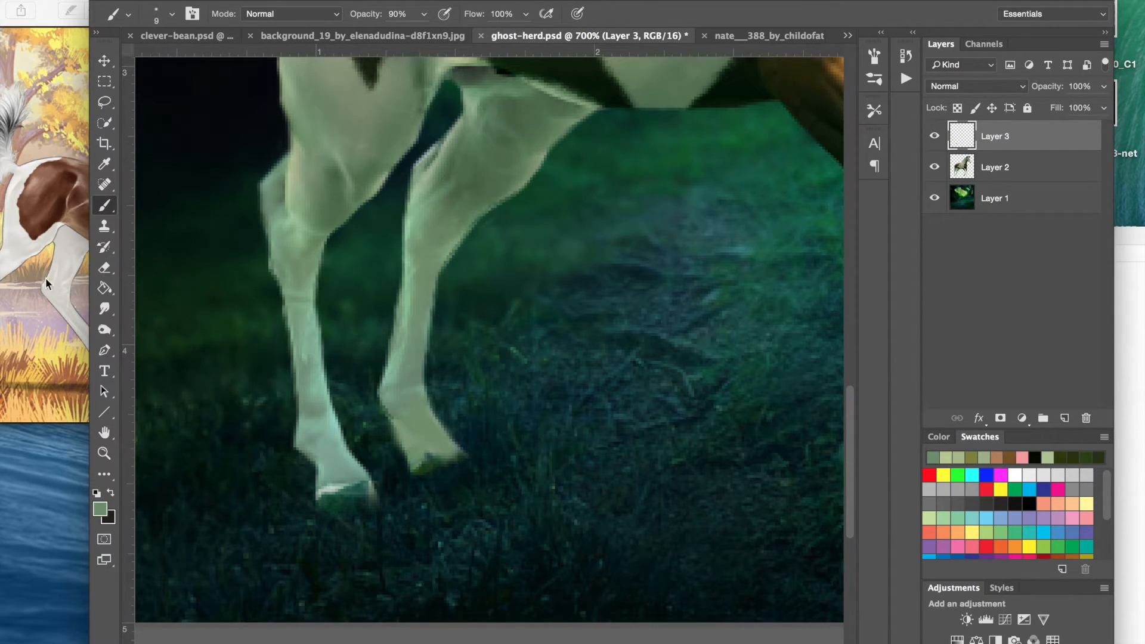
- Trim the new paint around the hind hoof with a hard round 8 px eraser and save the document
key(e)
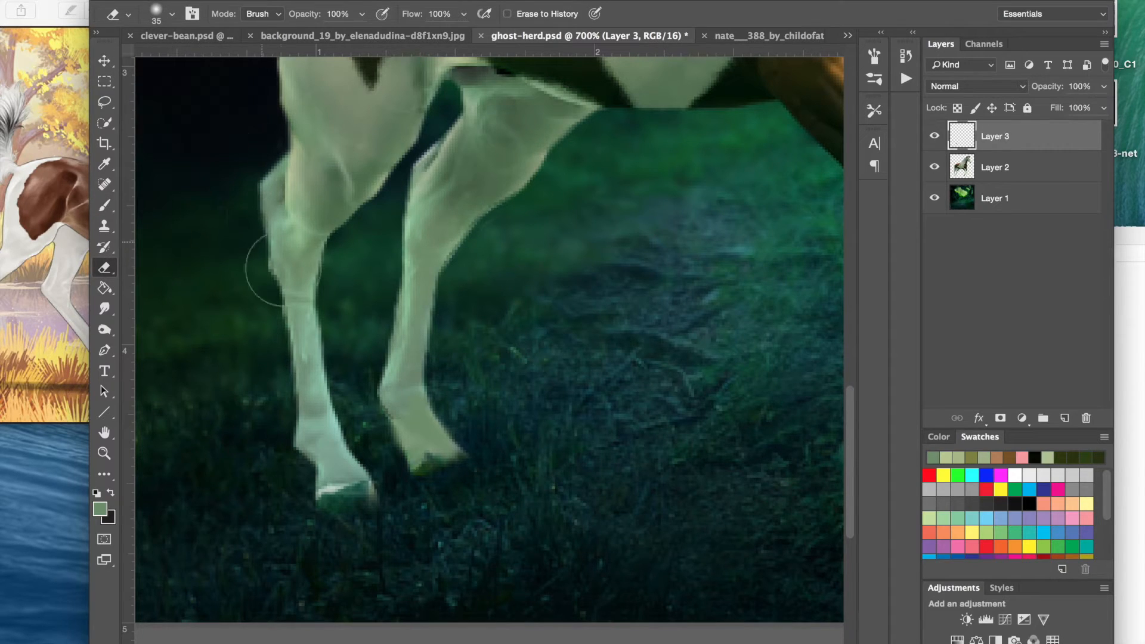
click(172, 15)
double_click(253, 172)
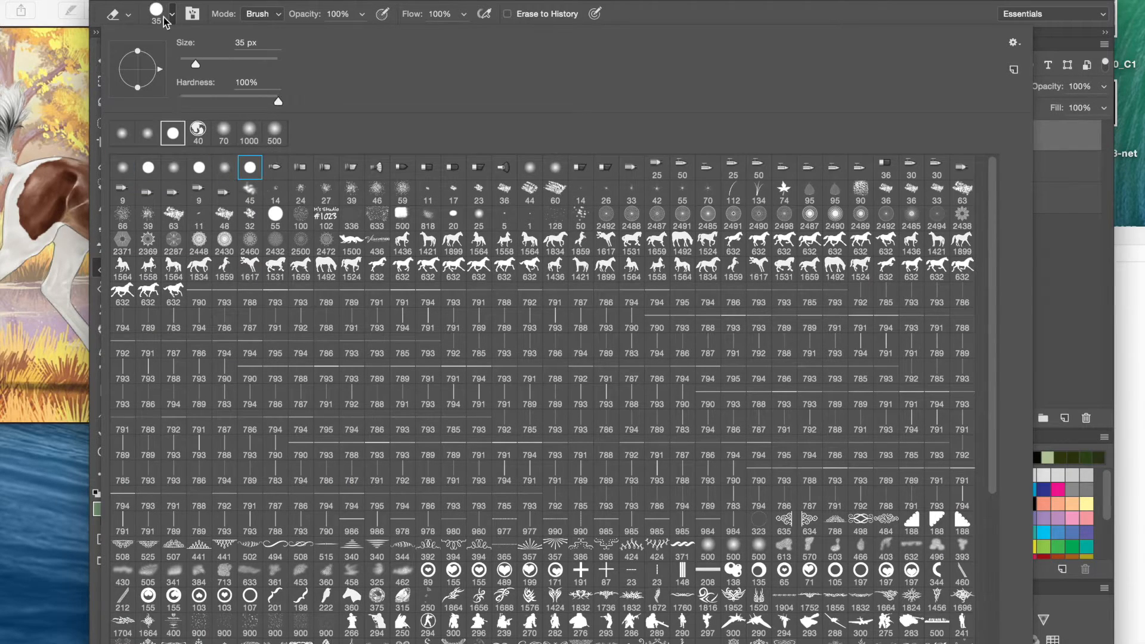
key(bracketleft)
key(bracketleft)
key(bracketleft)
key(bracketleft)
key(bracketleft)
key(bracketleft)
key(bracketleft)
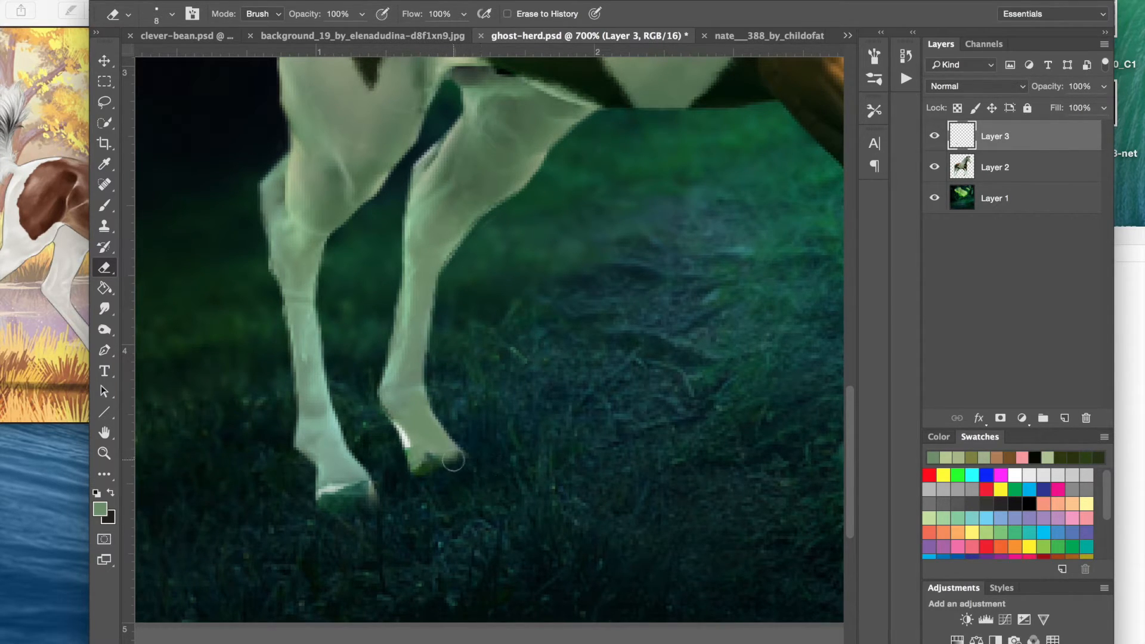
key(ctrl+minus)
key(super+minus)
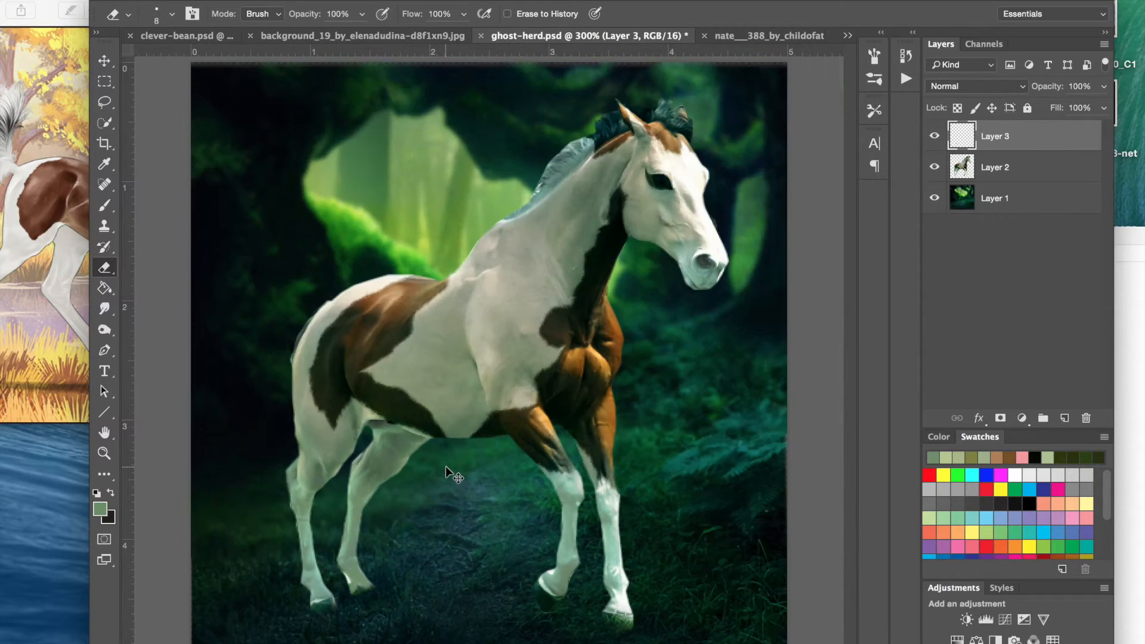
key(super+s)
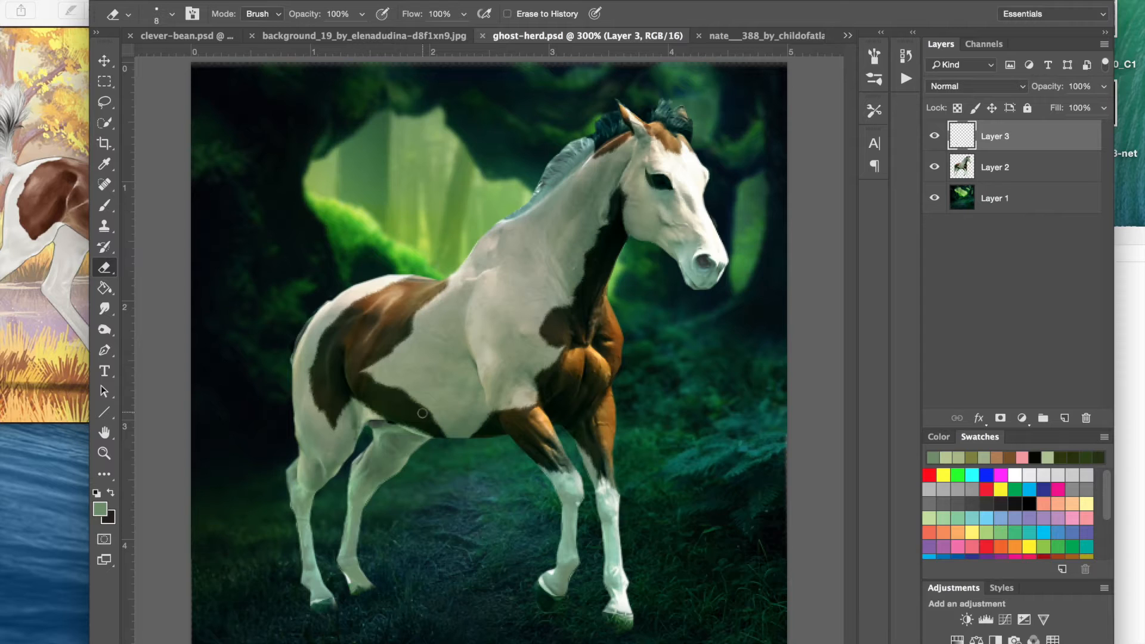
- Set the Smudge tool to 90% strength and a 2 px tip for working on the mane on Layer 2
key(super+plus)
key(super+plus)
key(super+plus)
key(super+plus)
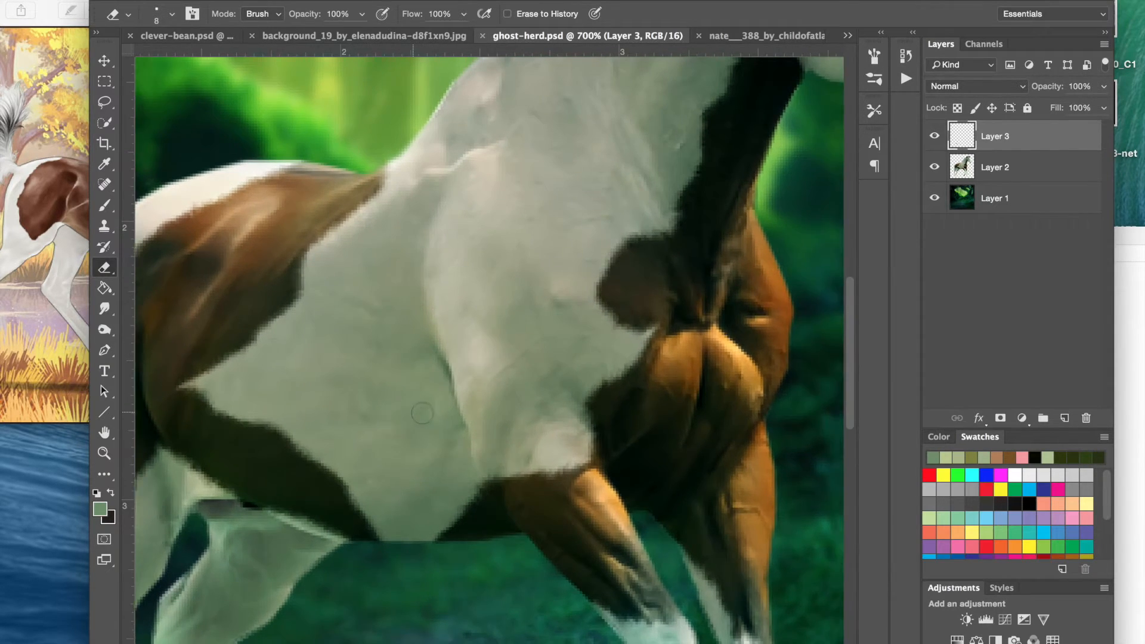
drag(421, 412, 234, 528)
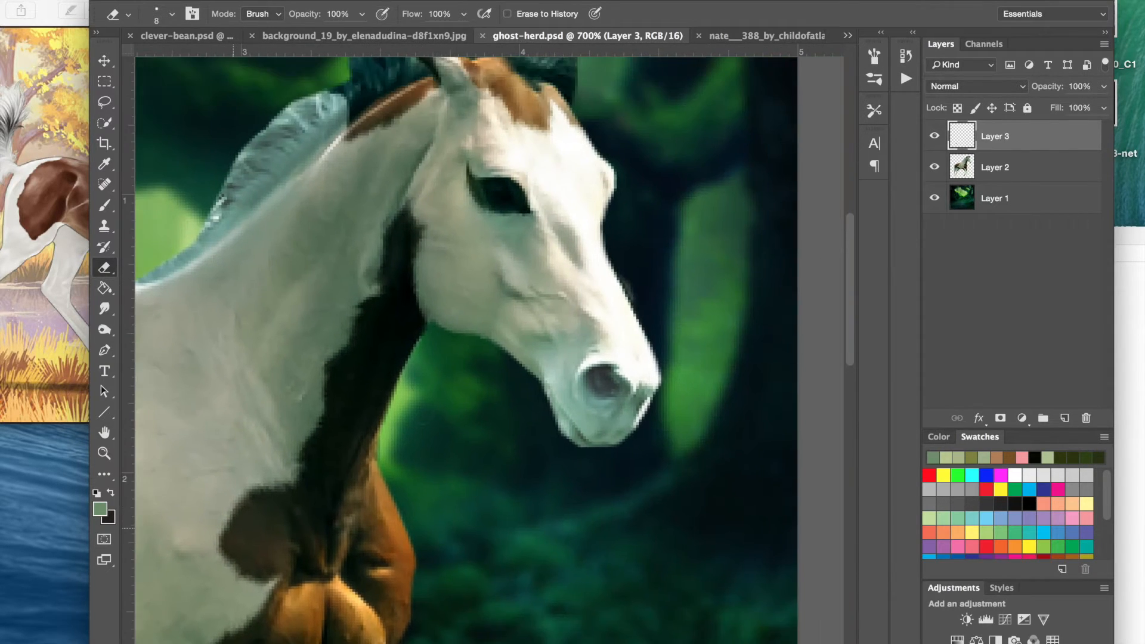
scroll(422, 412, up, 2)
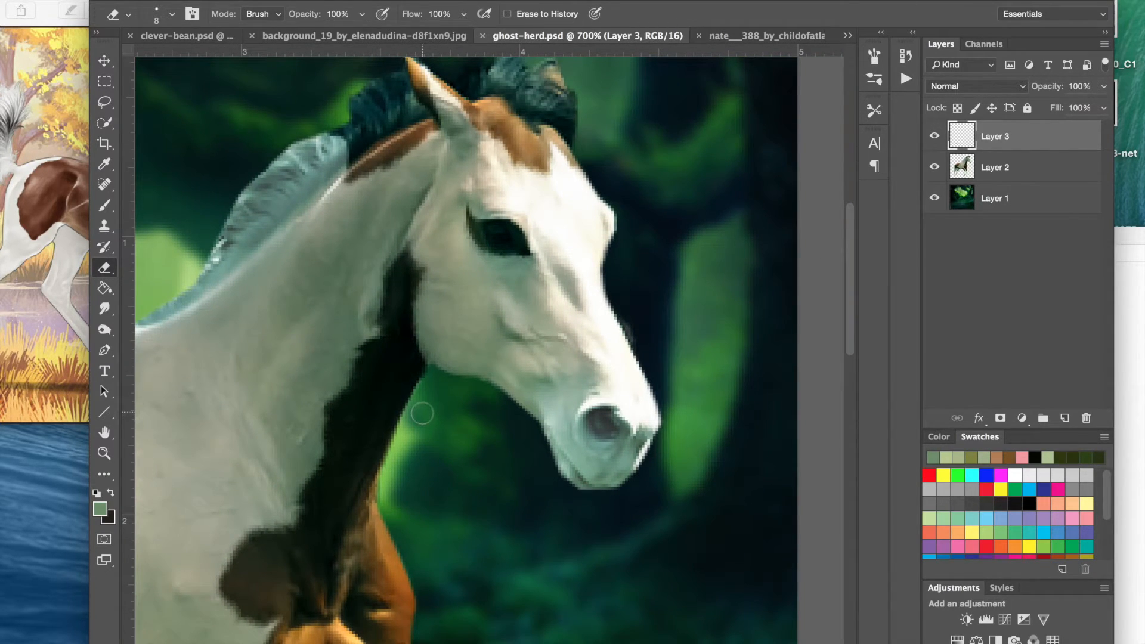
scroll(422, 413, left, 3)
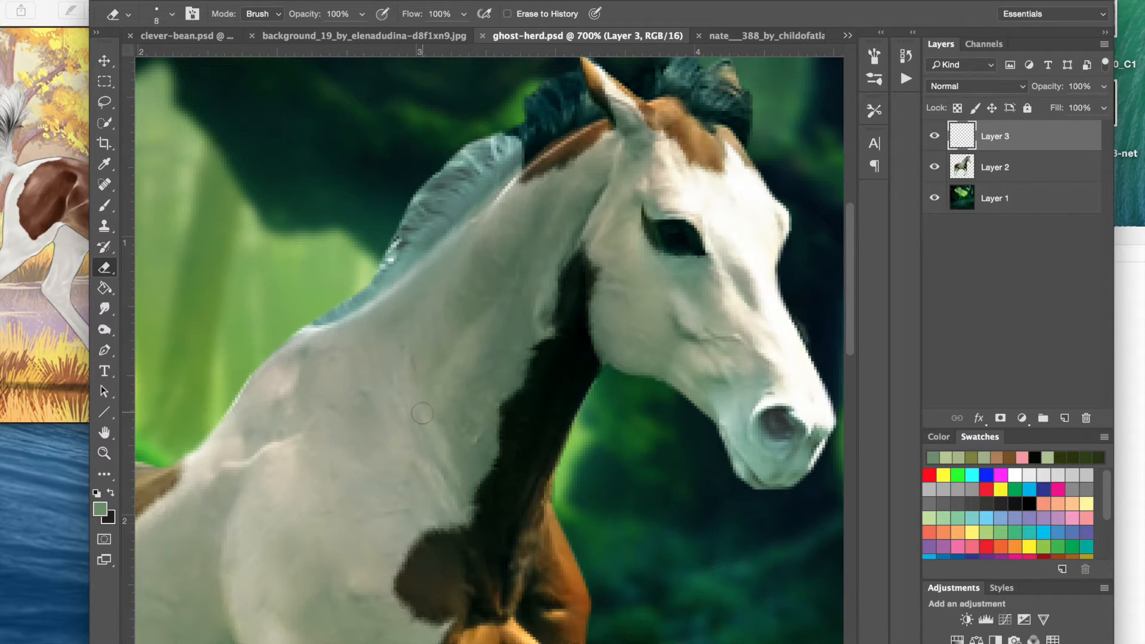
click(1001, 169)
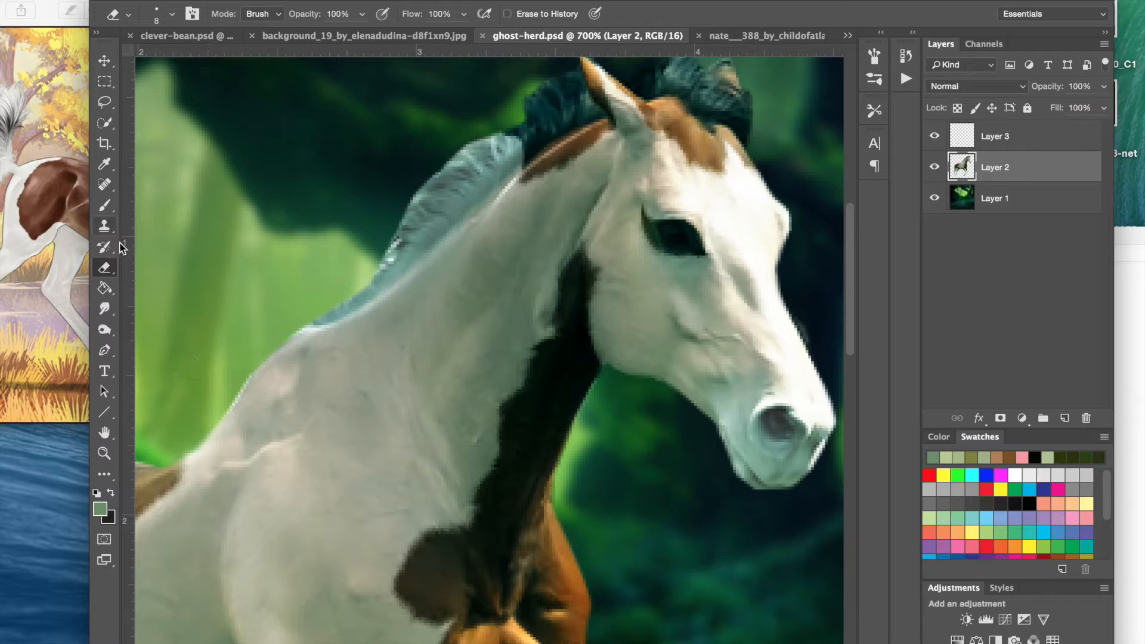
click(110, 310)
double_click(377, 12)
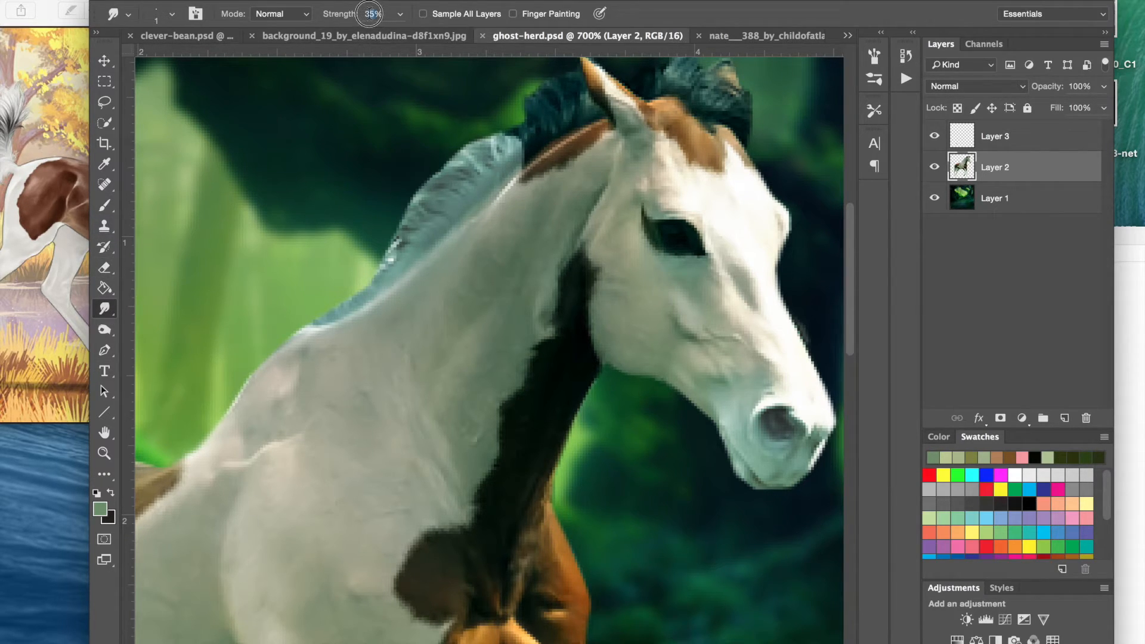
text(90)
click(173, 15)
double_click(238, 44)
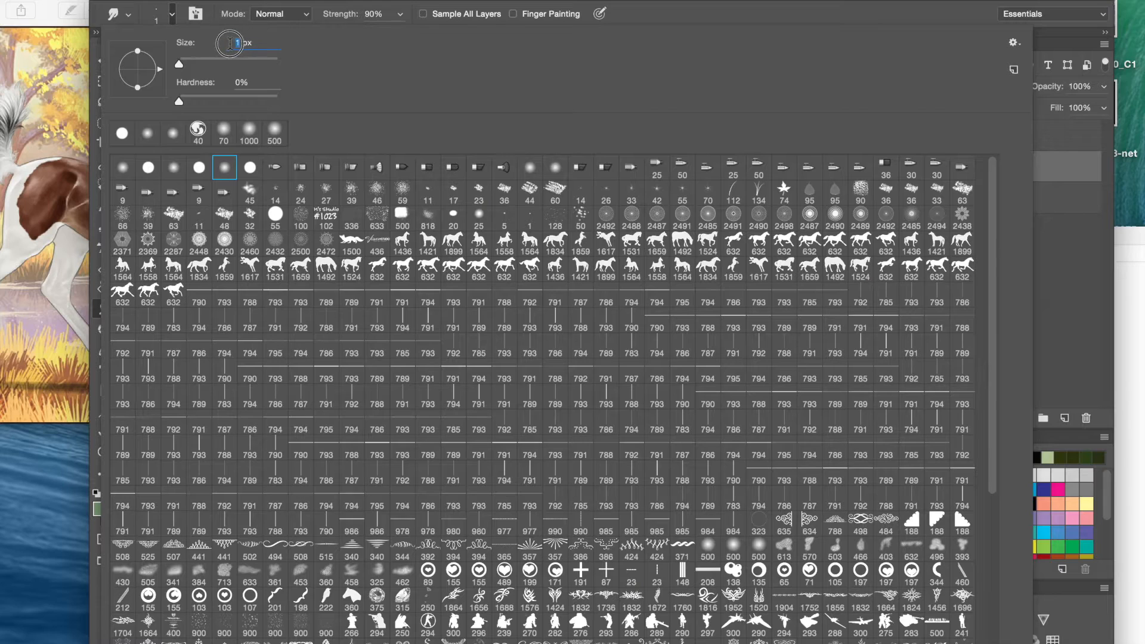
text(2)
click(173, 15)
- Smudge fine wisps of hair outward from the pale mane's edge along the neck into the background
mouse_move(471, 154)
mouse_down()
mouse_move(418, 155)
mouse_move(361, 269)
mouse_move(366, 285)
mouse_up()
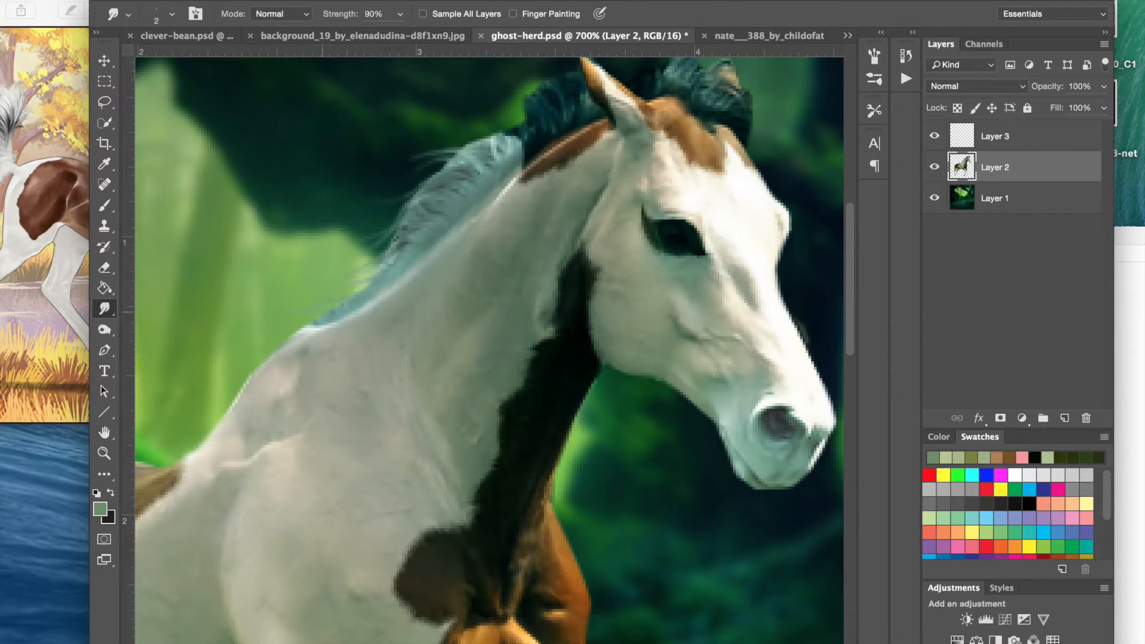
mouse_move(407, 228)
mouse_down()
mouse_move(348, 266)
mouse_move(369, 274)
mouse_move(356, 290)
mouse_up()
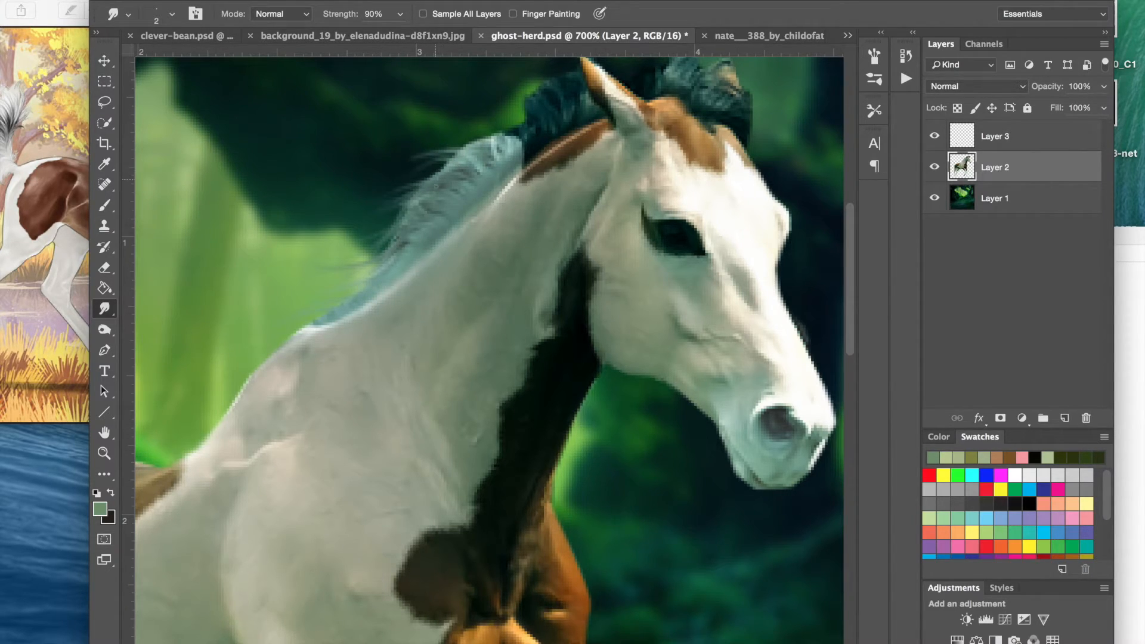
drag(406, 208, 366, 233)
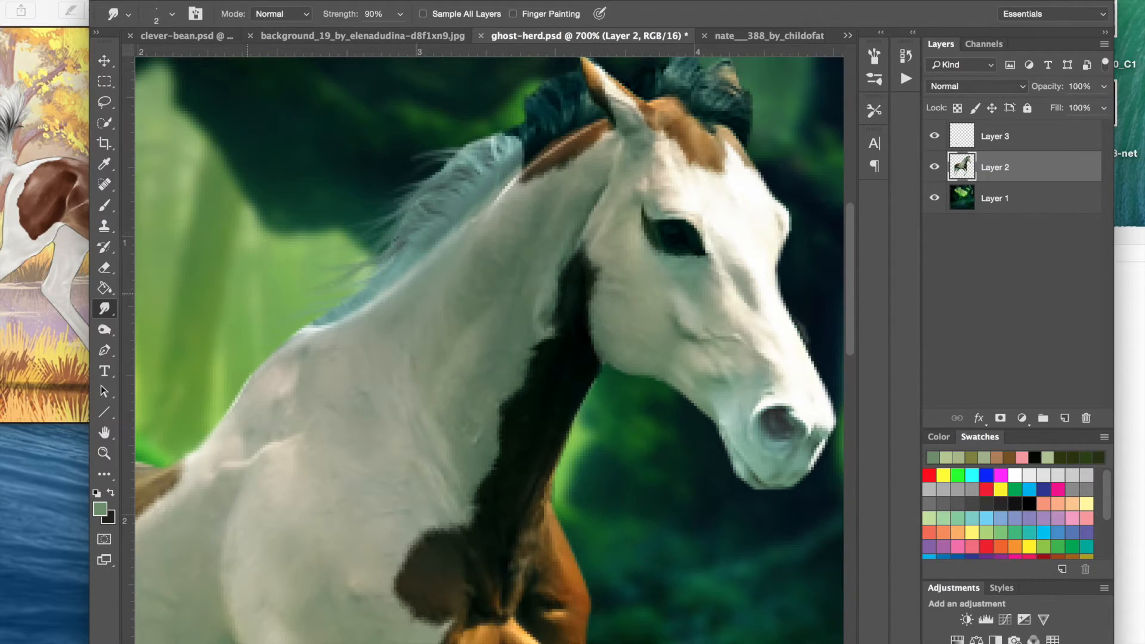
drag(459, 163, 374, 182)
mouse_move(459, 149)
mouse_down()
mouse_move(367, 175)
mouse_move(470, 149)
mouse_move(417, 182)
mouse_move(320, 216)
mouse_up()
drag(421, 181, 284, 233)
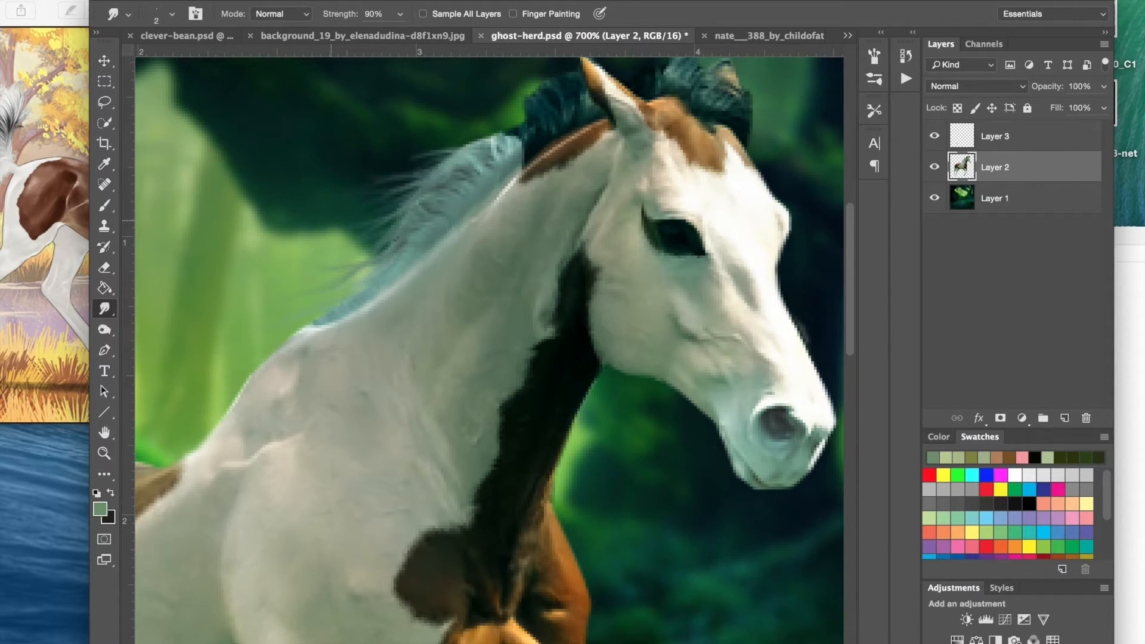
mouse_move(455, 159)
mouse_down()
mouse_move(416, 157)
mouse_move(434, 158)
mouse_move(397, 169)
mouse_move(422, 143)
mouse_move(503, 134)
mouse_move(485, 149)
mouse_move(483, 133)
mouse_move(492, 154)
mouse_move(459, 139)
mouse_move(450, 142)
mouse_move(483, 149)
mouse_move(437, 148)
mouse_move(422, 162)
mouse_move(450, 165)
mouse_move(468, 150)
mouse_move(395, 169)
mouse_up()
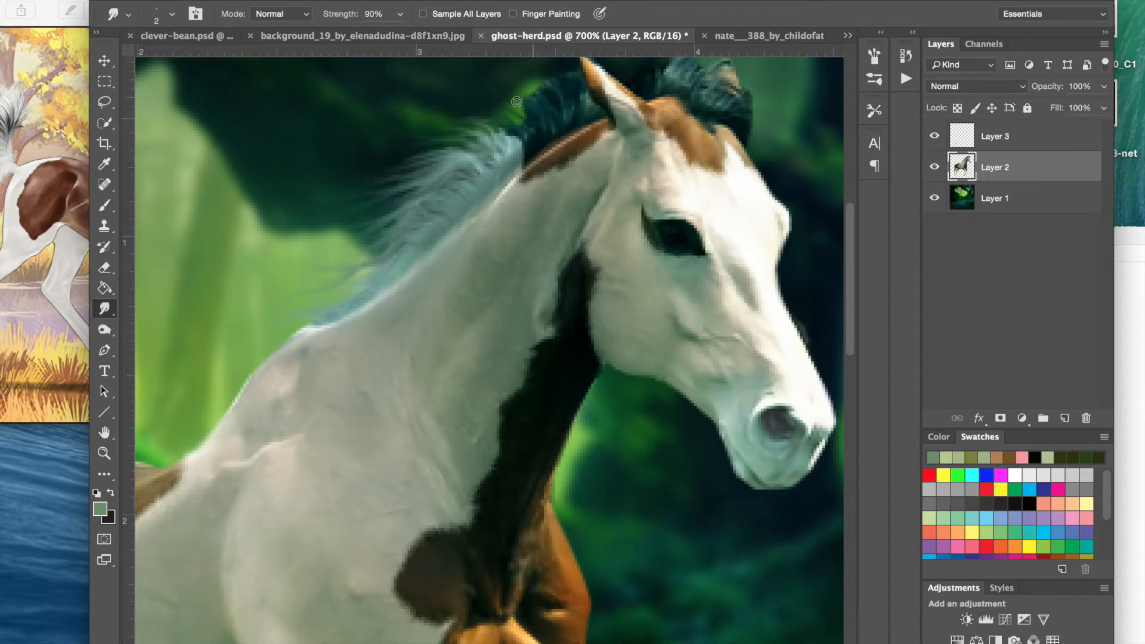
- Smudge loose strands outward from the dark mane tufts around and beyond the ears
scroll(551, 139, up, 3)
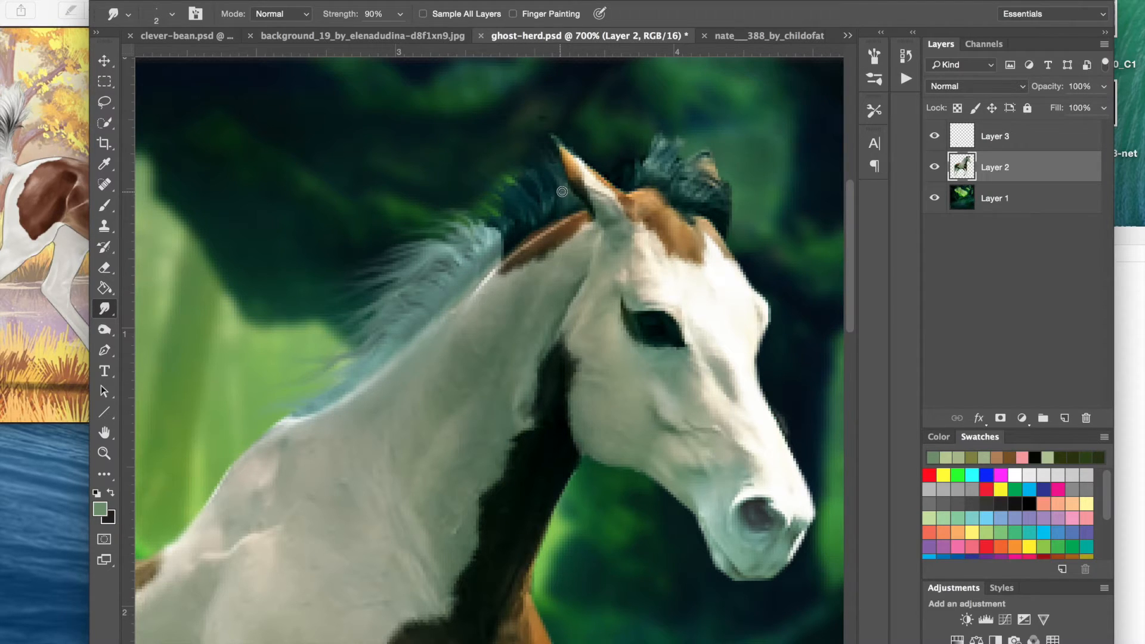
mouse_move(662, 155)
mouse_down()
mouse_move(654, 122)
mouse_move(678, 129)
mouse_up()
drag(724, 204, 735, 181)
drag(711, 216, 751, 210)
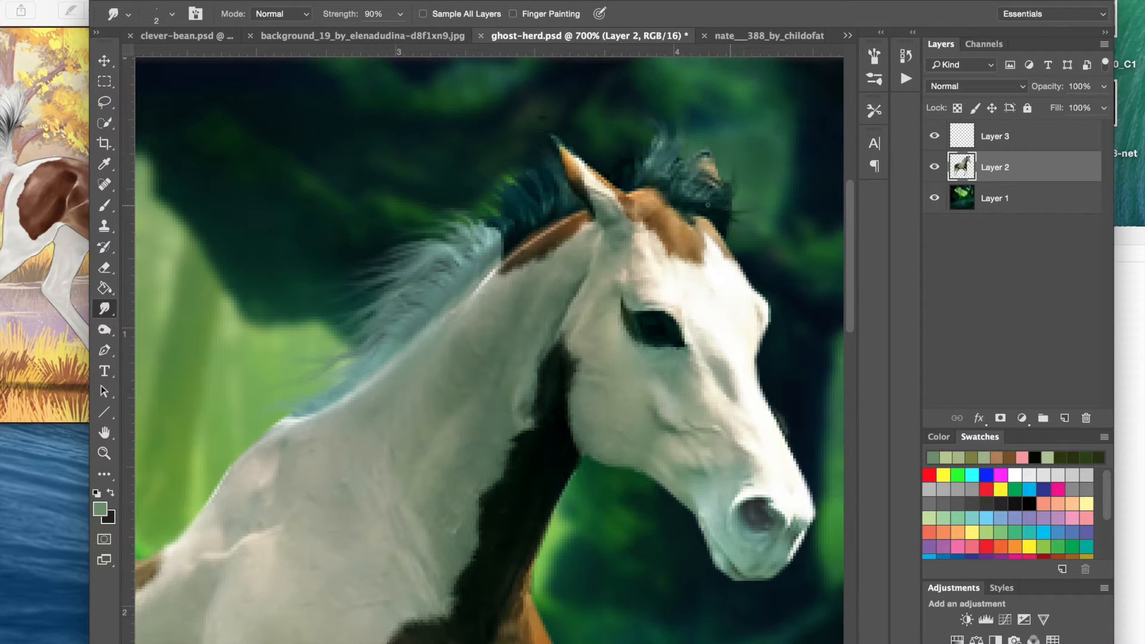
mouse_move(731, 213)
mouse_down()
mouse_move(741, 173)
mouse_move(724, 215)
mouse_move(740, 177)
mouse_move(722, 213)
mouse_move(734, 174)
mouse_move(717, 148)
mouse_move(730, 202)
mouse_move(738, 173)
mouse_move(723, 219)
mouse_move(736, 206)
mouse_move(718, 224)
mouse_move(750, 216)
mouse_up()
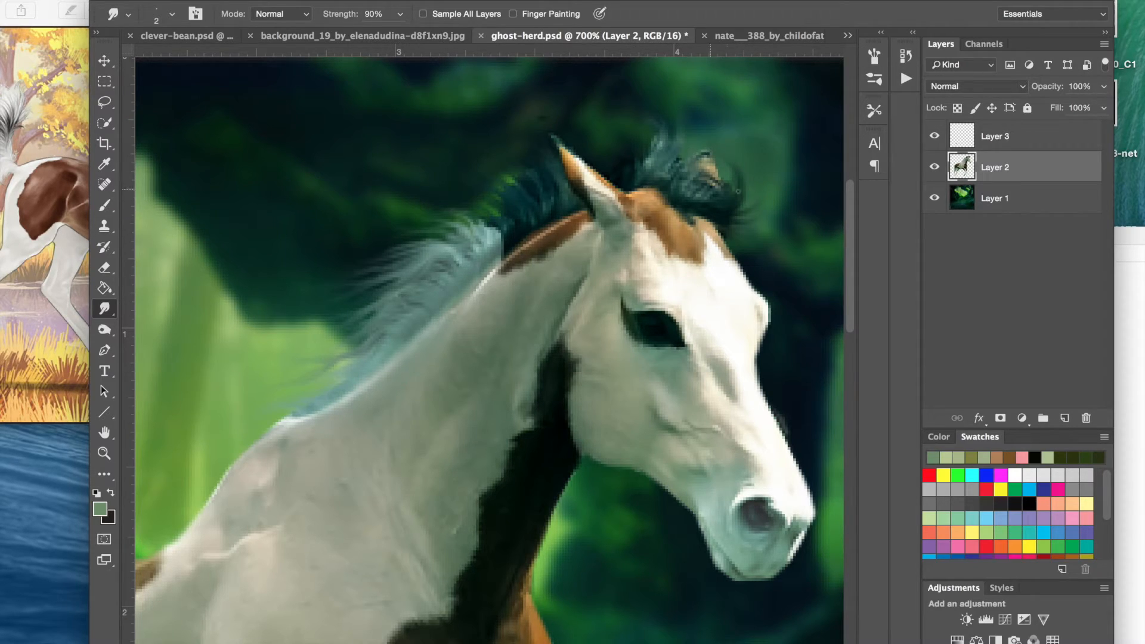
mouse_move(727, 216)
mouse_down()
mouse_move(755, 201)
mouse_move(750, 229)
mouse_up()
click(104, 268)
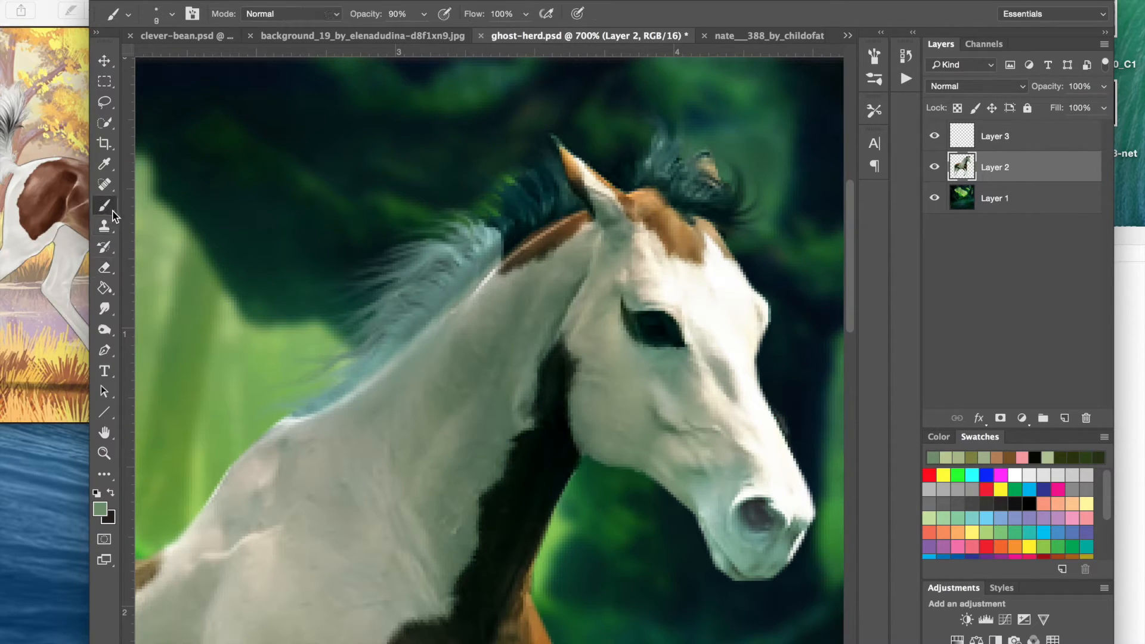
- Smudge more fine wisps outward from the mane behind the ear and at the base of the neck
click(105, 308)
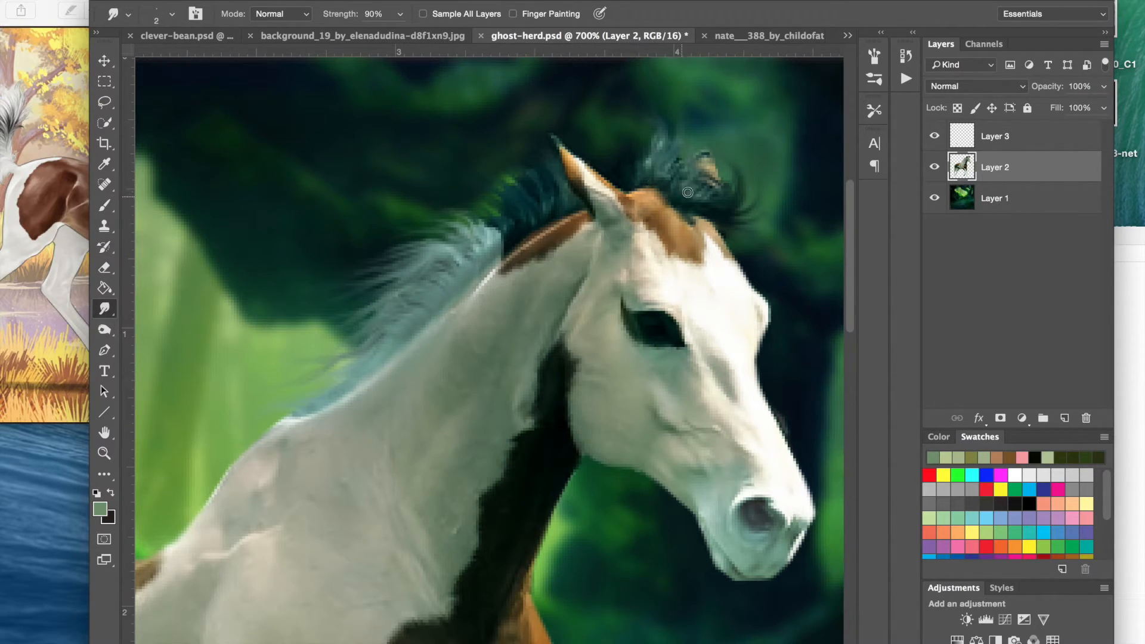
mouse_move(506, 242)
mouse_down()
mouse_move(499, 224)
mouse_move(485, 226)
mouse_up()
mouse_move(499, 247)
mouse_down()
mouse_move(498, 217)
mouse_move(475, 219)
mouse_up()
scroll(457, 341, down, 3)
scroll(456, 341, left, 5)
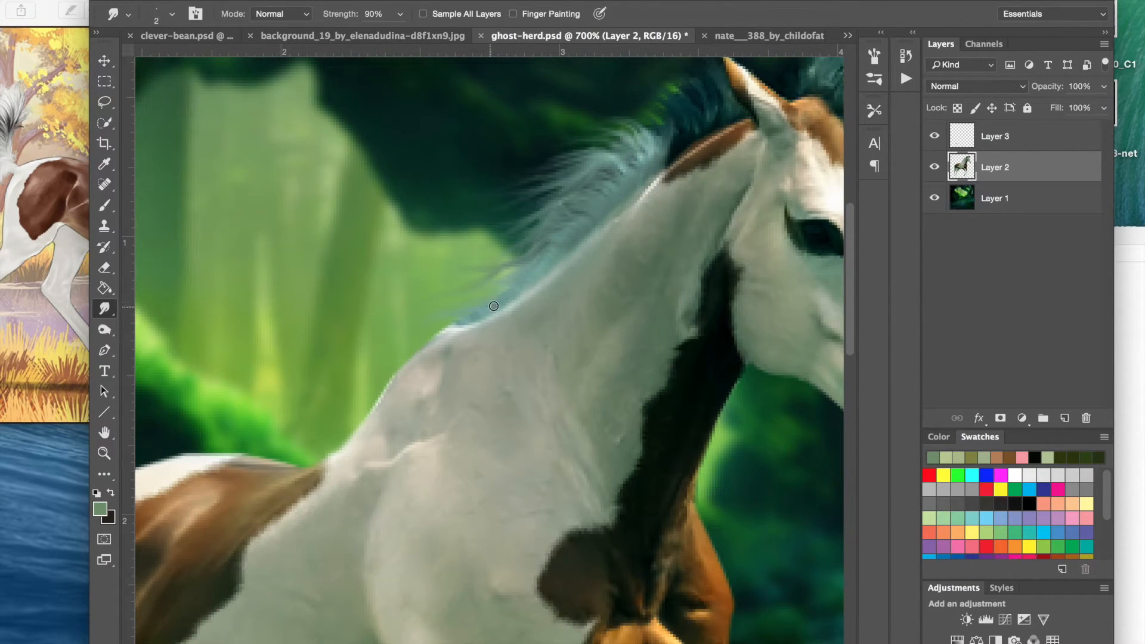
mouse_move(494, 306)
mouse_down()
mouse_move(462, 292)
mouse_move(484, 281)
mouse_up()
- Raise the Smudge strength to 100% and pull the first long, thin tail strands from the dark edge behind the rump
scroll(446, 319, down, 15)
scroll(446, 318, left, 15)
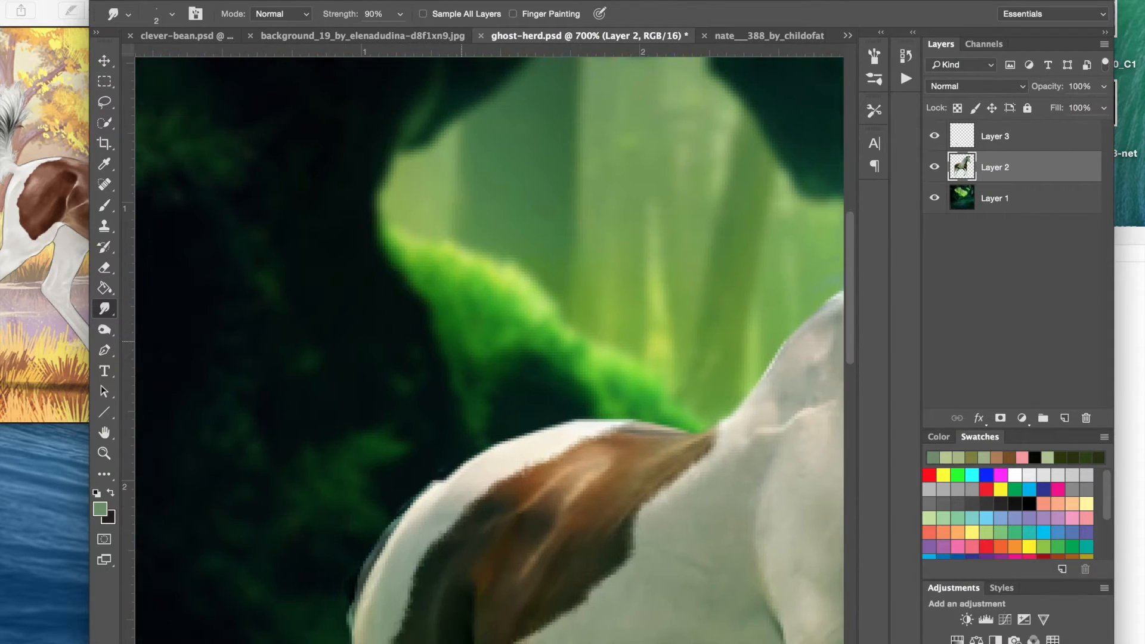
scroll(464, 347, down, 3)
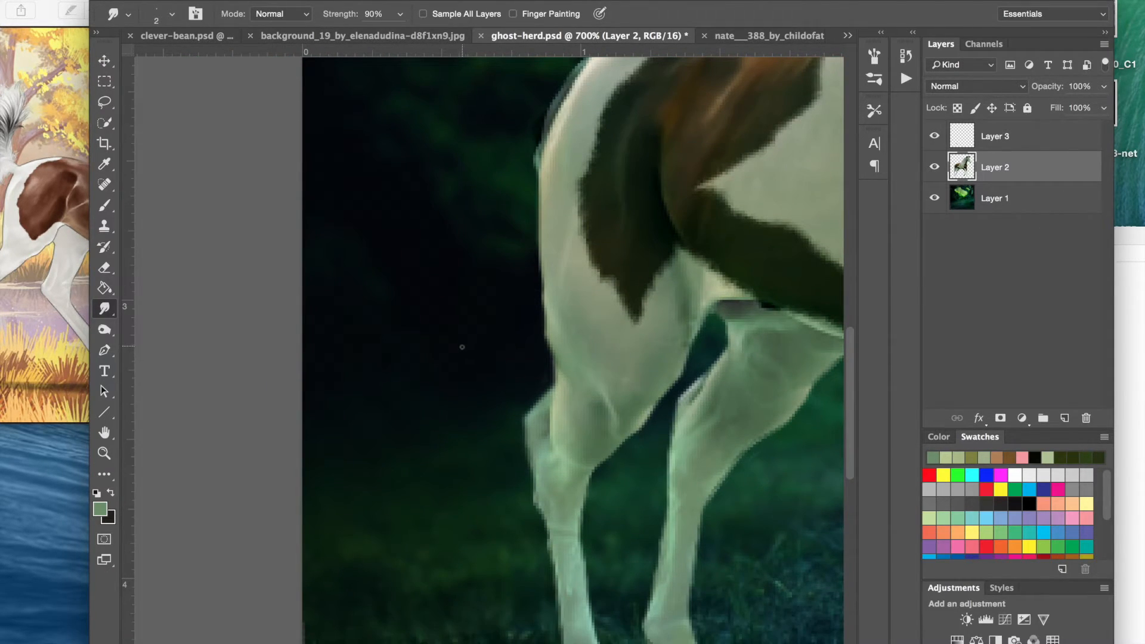
scroll(462, 347, up, 6)
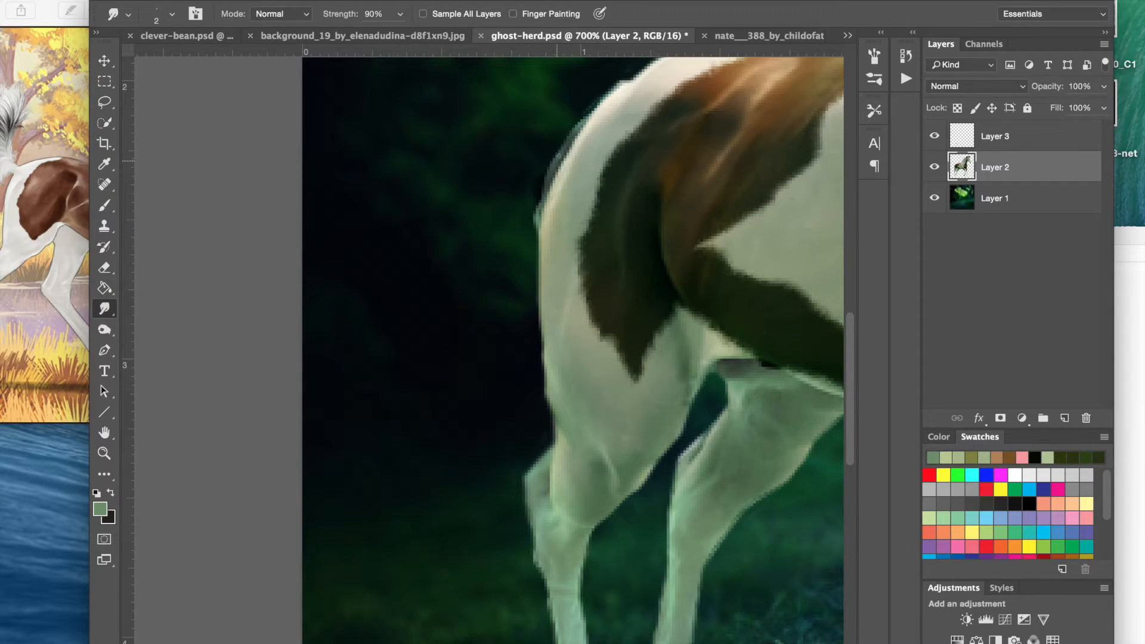
drag(539, 200, 483, 227)
drag(400, 18, 409, 37)
drag(557, 156, 396, 372)
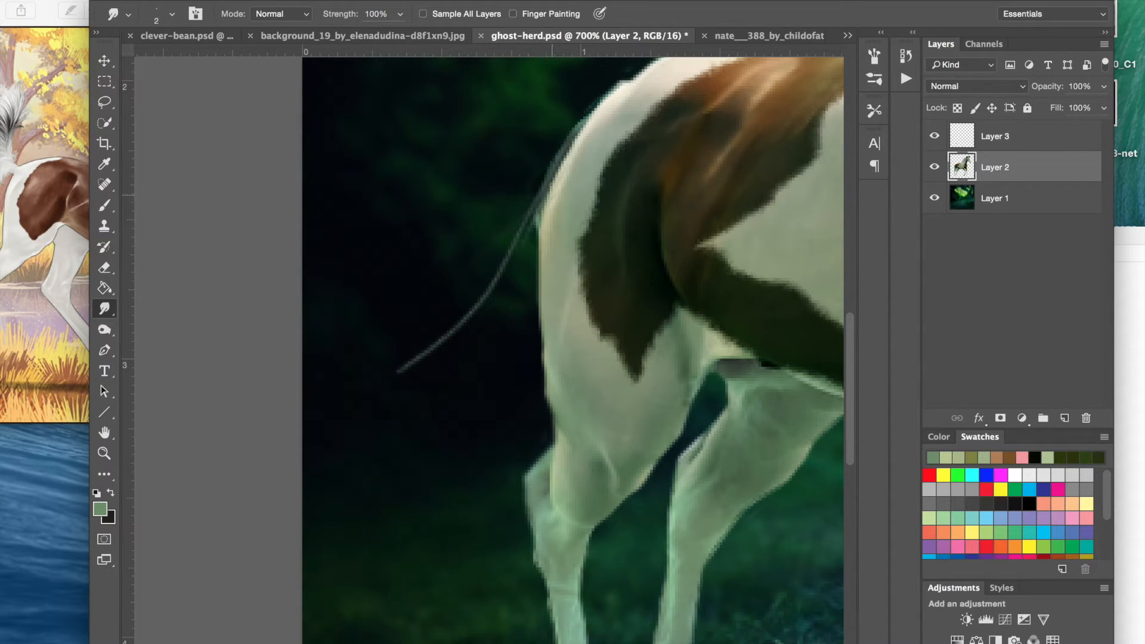
drag(541, 197, 418, 420)
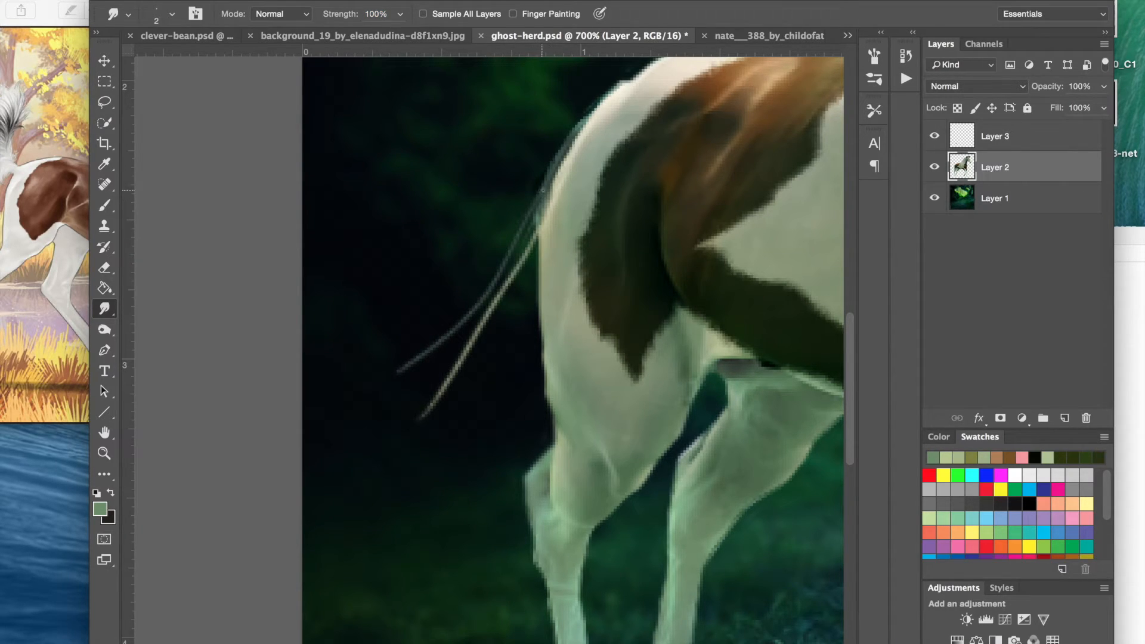
key(super+z)
drag(510, 239, 379, 364)
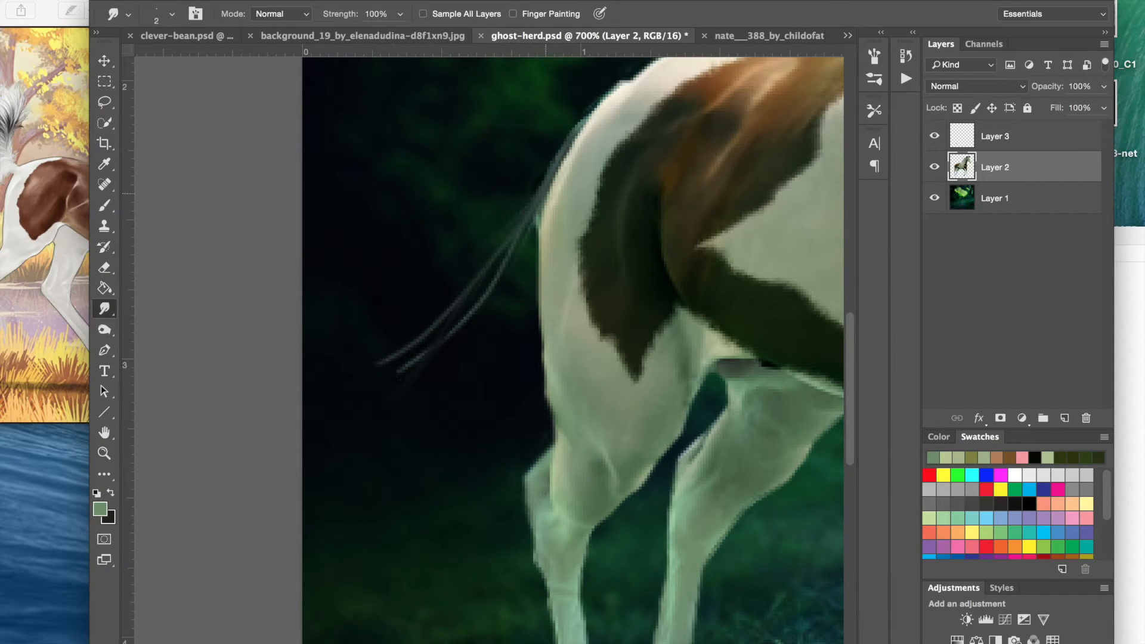
- Smudge additional tail strands fanning outward and downward from the rump into the dark background
mouse_move(541, 188)
mouse_down()
mouse_move(506, 232)
mouse_move(360, 316)
mouse_up()
drag(556, 155, 457, 237)
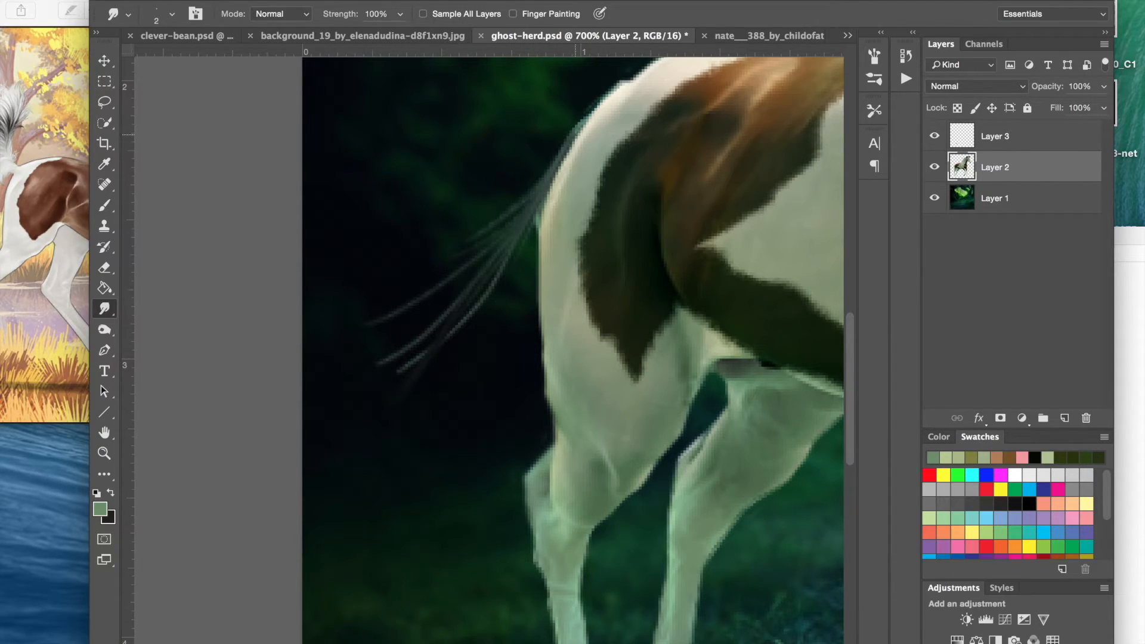
drag(566, 132, 471, 179)
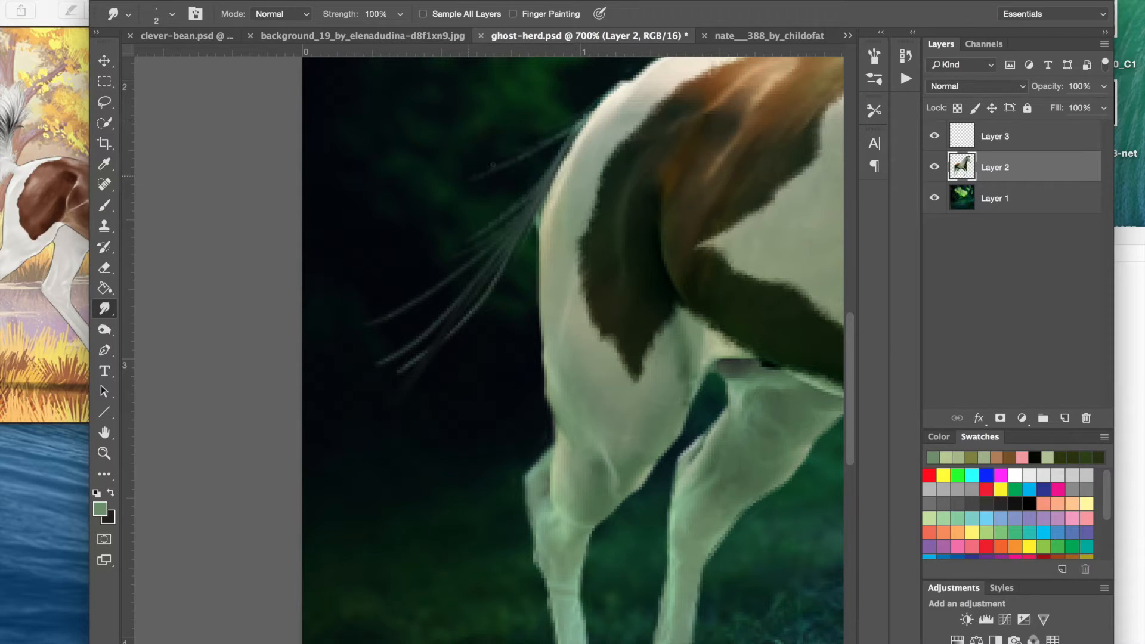
drag(571, 131, 453, 230)
drag(550, 161, 448, 272)
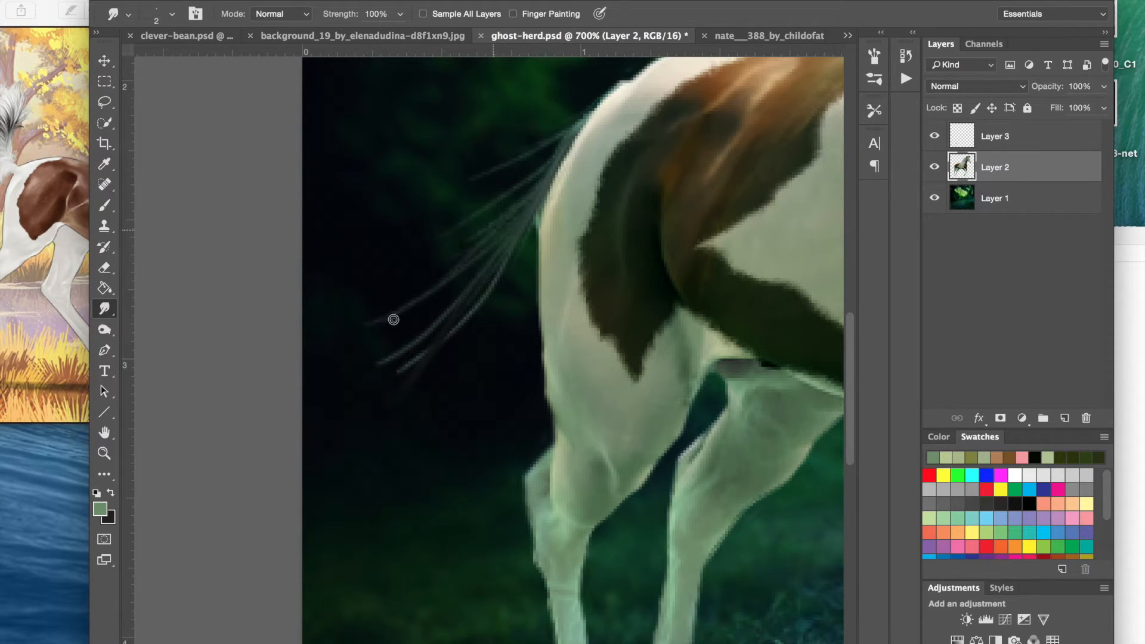
drag(521, 235, 512, 380)
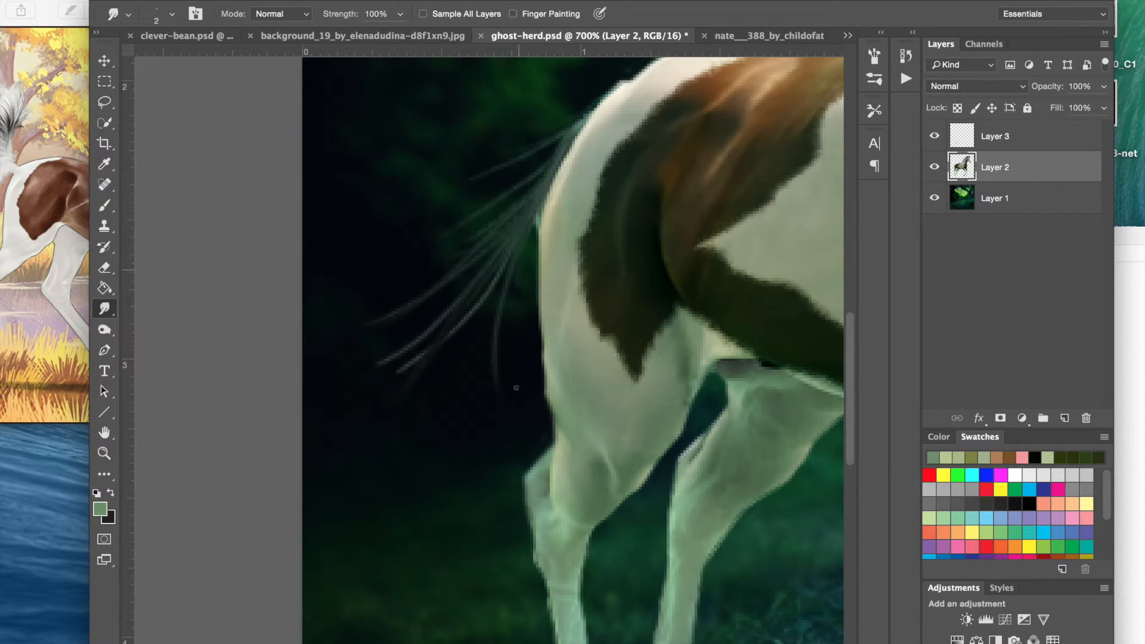
drag(536, 185, 525, 367)
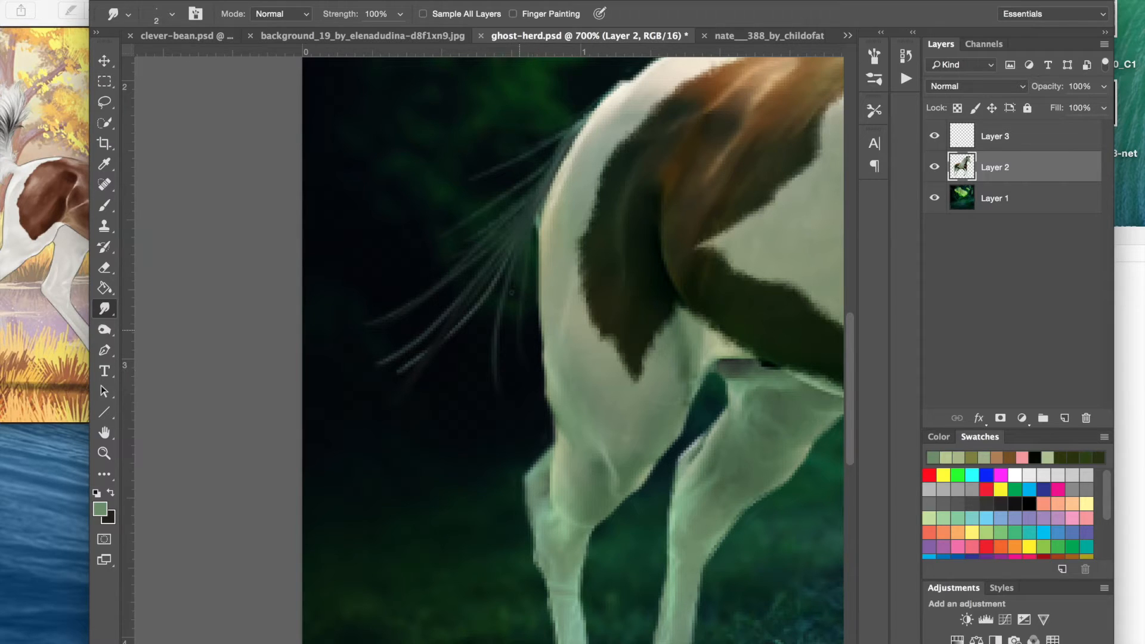
- Set the Smudge tool to a soft round tip of 2 px for the tail hair
right_click(521, 231)
click(173, 330)
drag(420, 358, 371, 386)
right_click(394, 372)
click(411, 347)
click(195, 365)
click(128, 14)
click(173, 15)
click(173, 15)
click(152, 125)
double_click(242, 42)
text(2)
key(Return)
- Thicken the tail with more soft smudged strands, extending and curling the wispy lower ends
drag(536, 222, 528, 256)
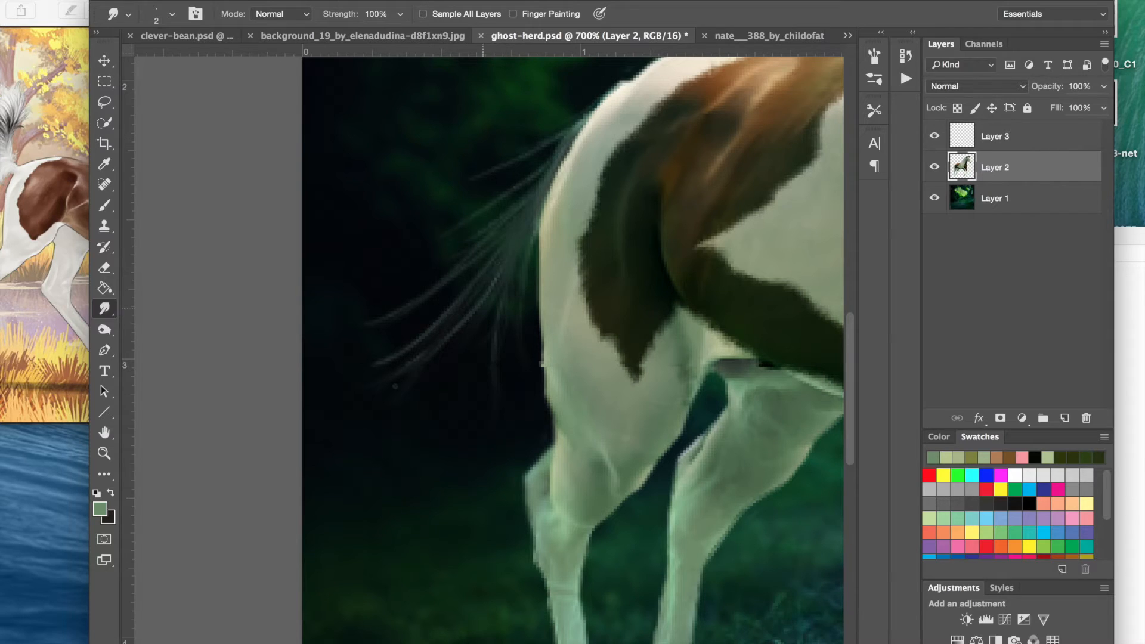
drag(448, 328, 343, 438)
drag(543, 189, 388, 327)
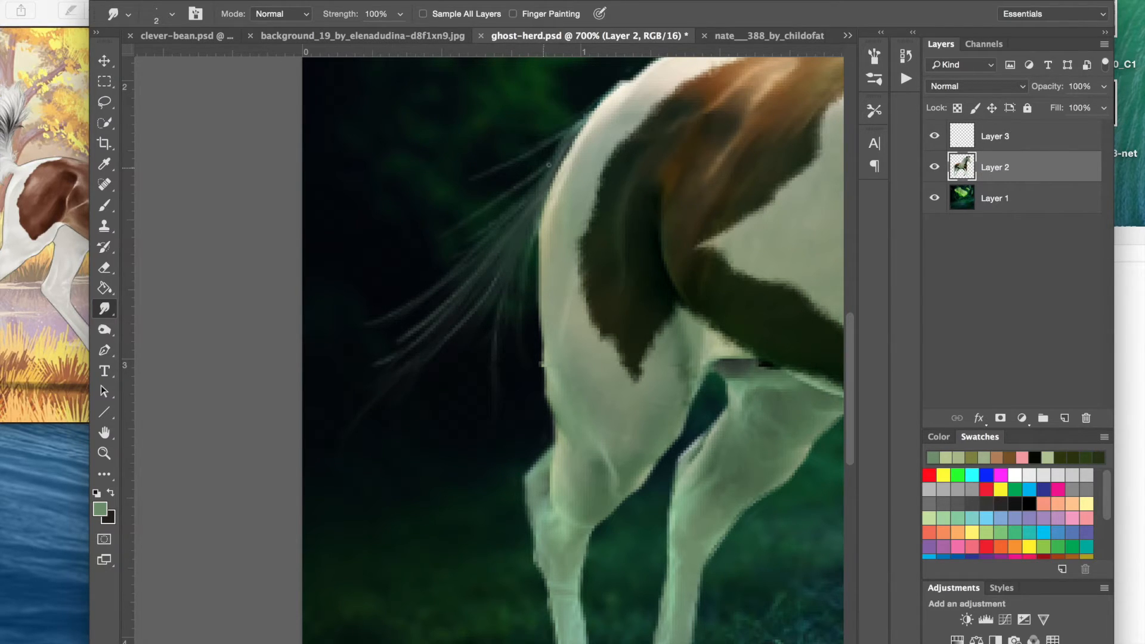
drag(562, 139, 473, 244)
right_click(539, 169)
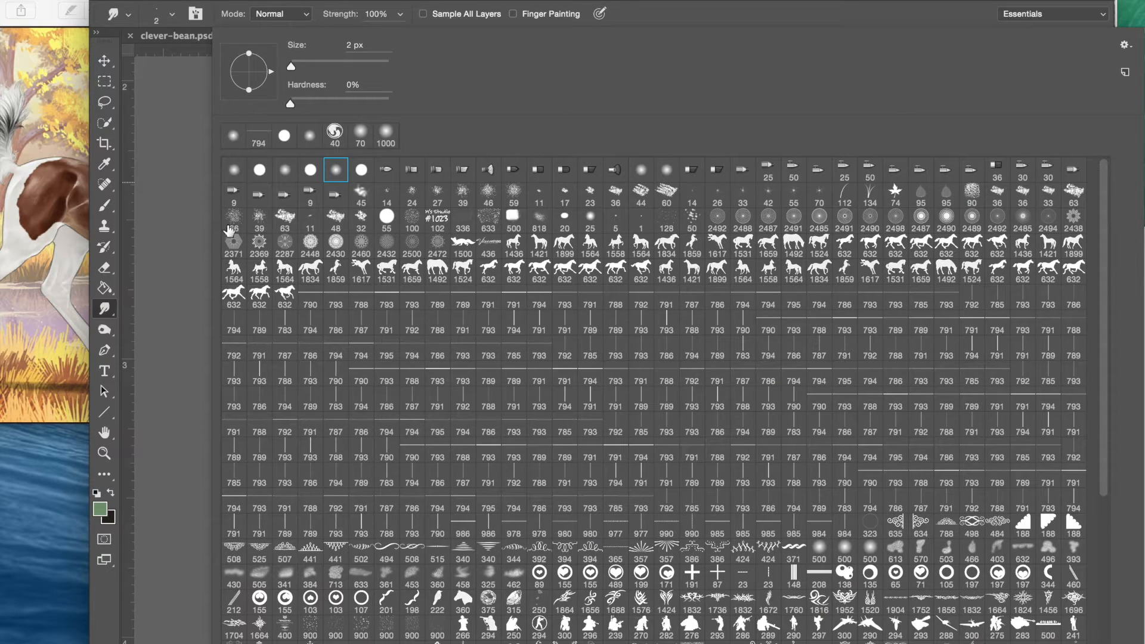
click(181, 257)
mouse_move(566, 136)
mouse_down()
mouse_move(548, 167)
mouse_move(554, 150)
mouse_move(495, 194)
mouse_up()
drag(543, 166, 482, 225)
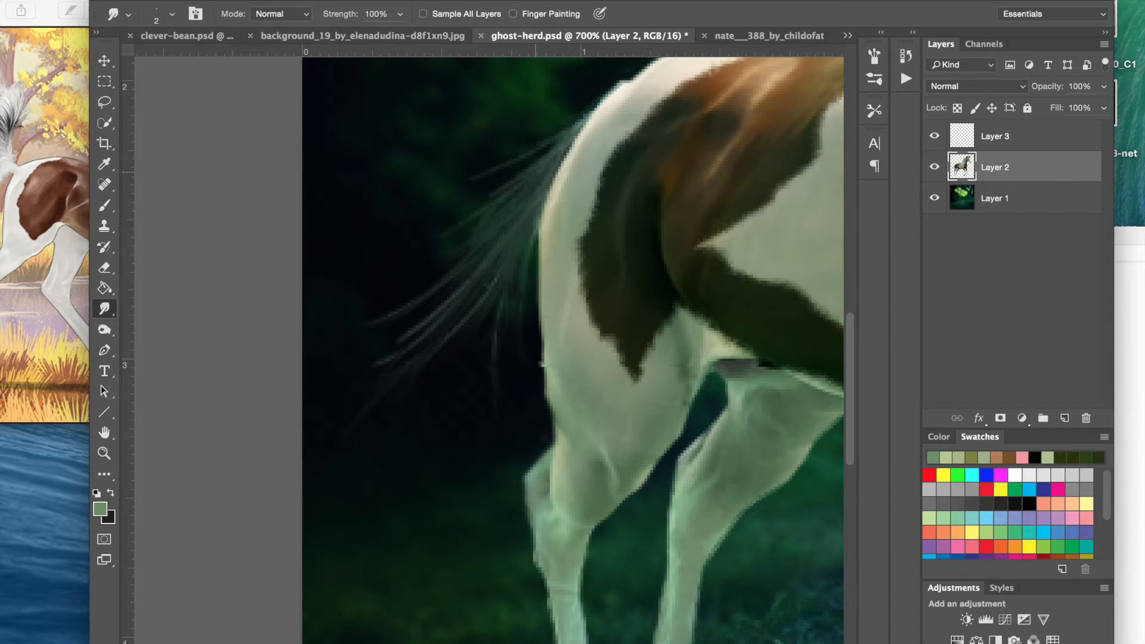
drag(439, 358, 448, 395)
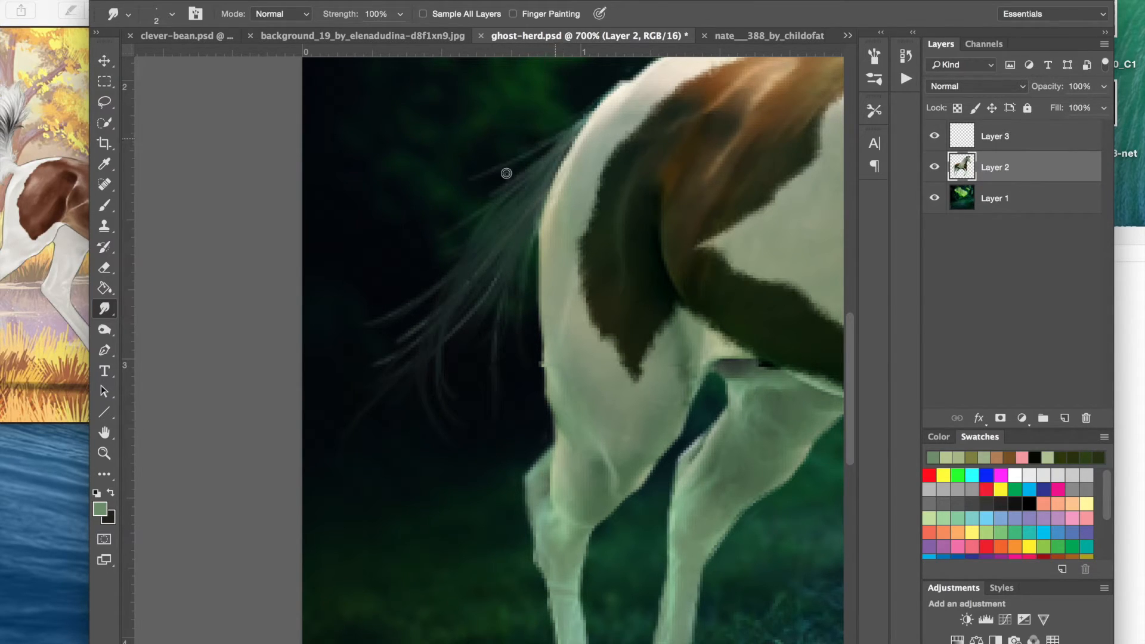
- Smudge pale hair strands from the upper rump edge down into the tail to fill out its base
mouse_move(577, 122)
mouse_down()
mouse_move(544, 145)
mouse_move(522, 144)
mouse_up()
drag(599, 101, 552, 121)
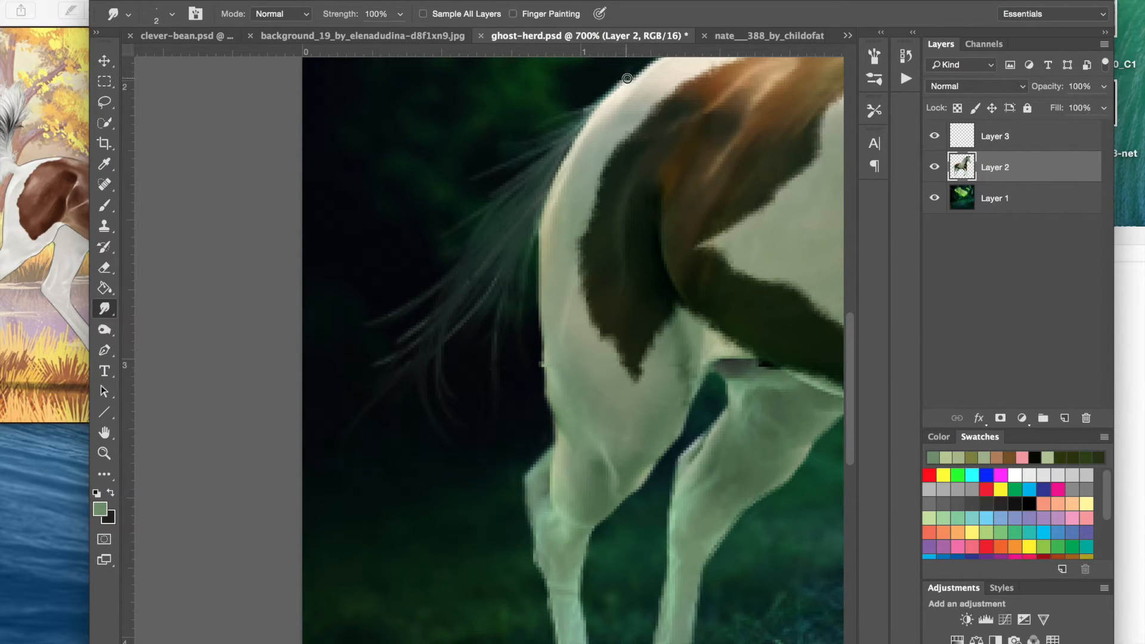
mouse_move(620, 85)
mouse_down()
mouse_move(574, 101)
mouse_move(551, 132)
mouse_up()
drag(598, 102, 535, 148)
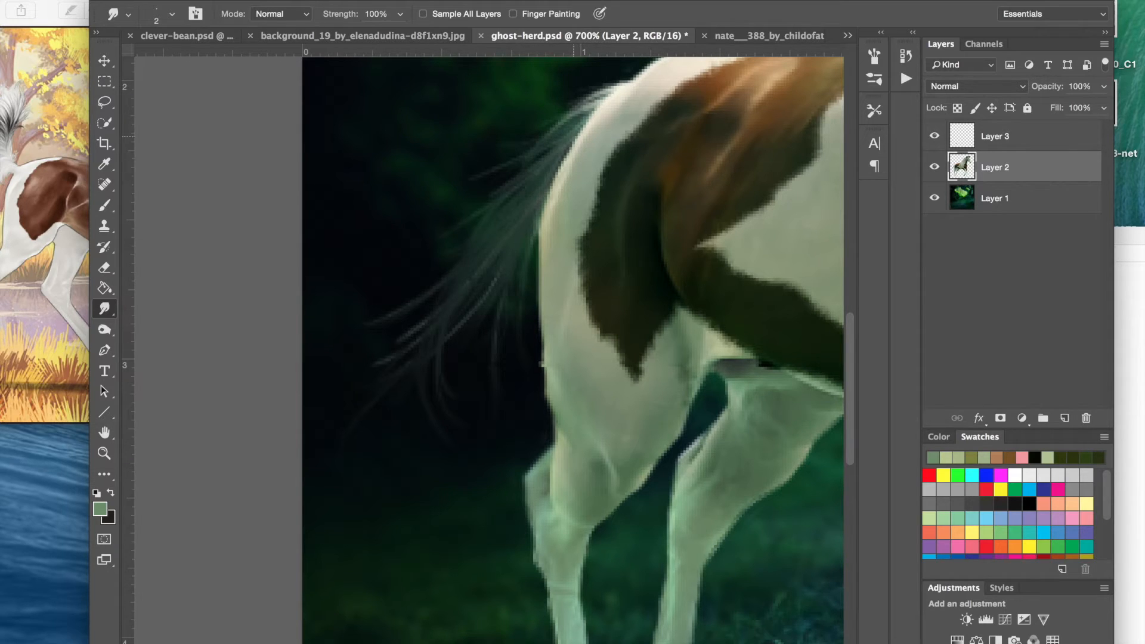
drag(580, 115, 561, 145)
drag(612, 93, 522, 135)
mouse_move(590, 99)
mouse_down()
mouse_move(527, 115)
mouse_move(554, 105)
mouse_move(536, 185)
mouse_up()
drag(571, 134, 497, 223)
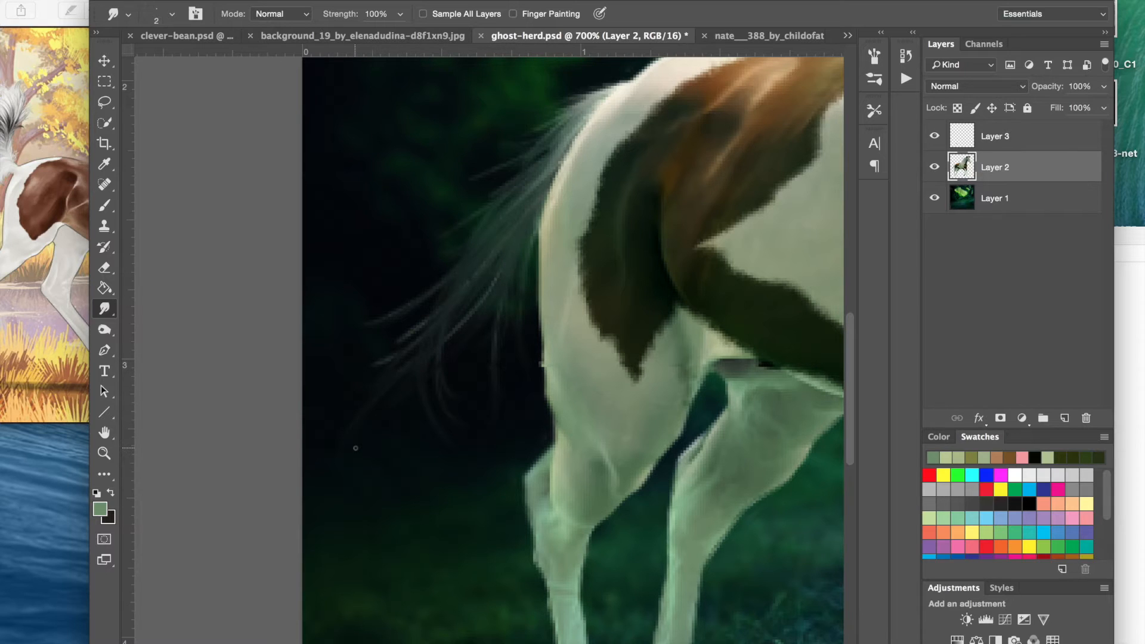
- Check the whole horse with its new tail and save the document
key(super+minus)
key(super+minus)
key(super+minus)
key(super+minus)
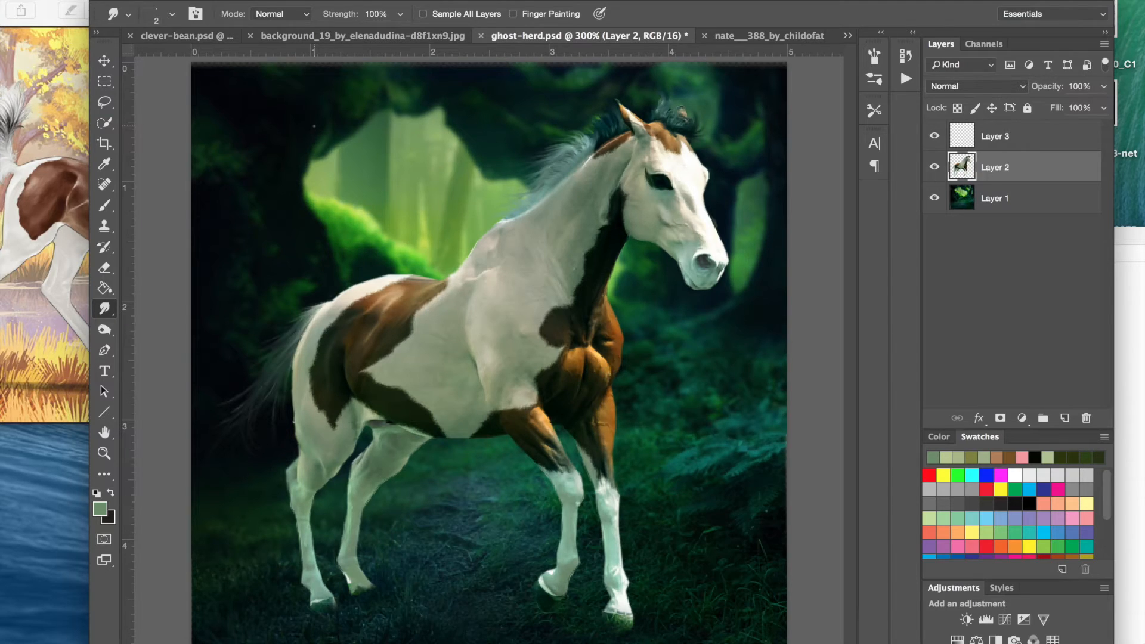
key(super+s)
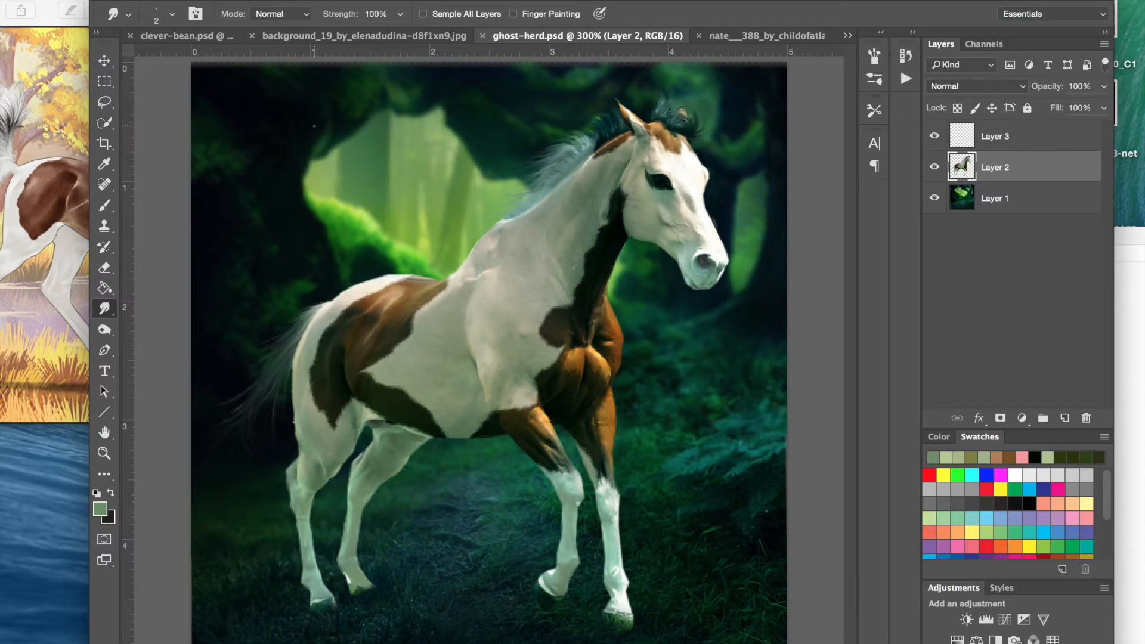
- Trim the rough rear edge of the near hind leg from thigh to cannon with a 3 px eraser
key(super+plus)
key(super+plus)
key(super+plus)
key(super+plus)
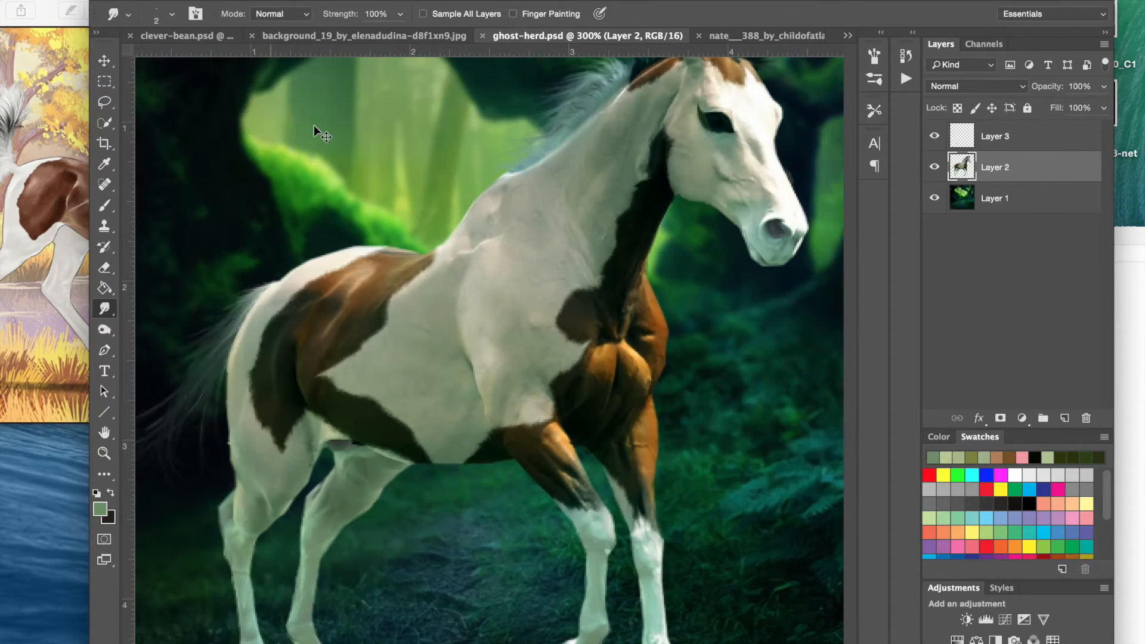
scroll(314, 126, down, 3)
scroll(315, 126, left, 5)
scroll(314, 126, down, 3)
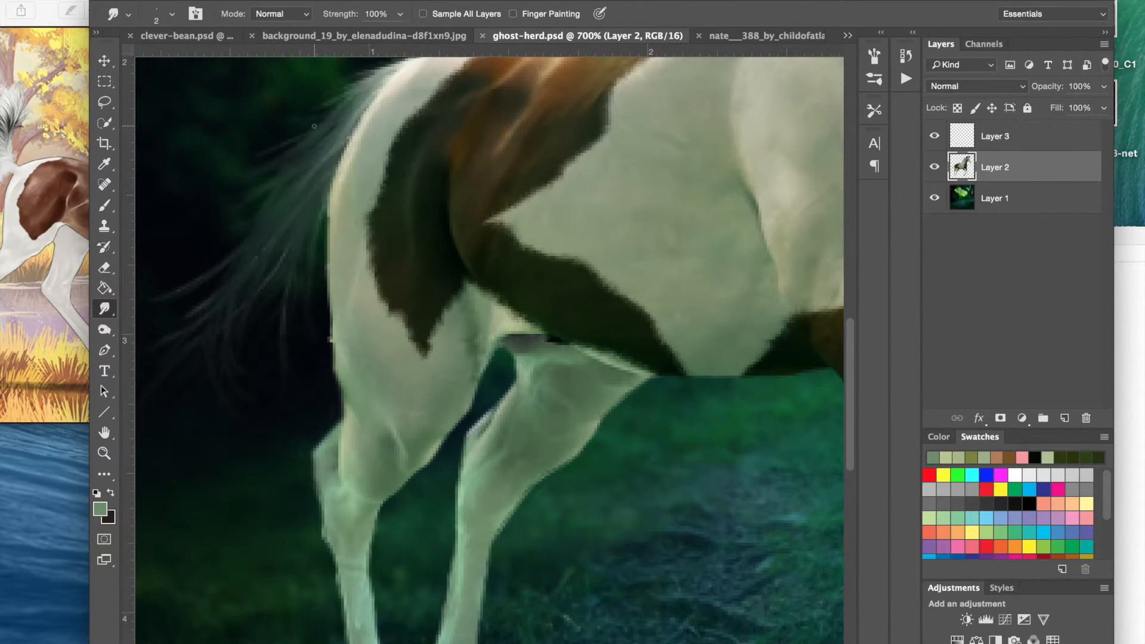
click(104, 268)
drag(318, 307, 319, 289)
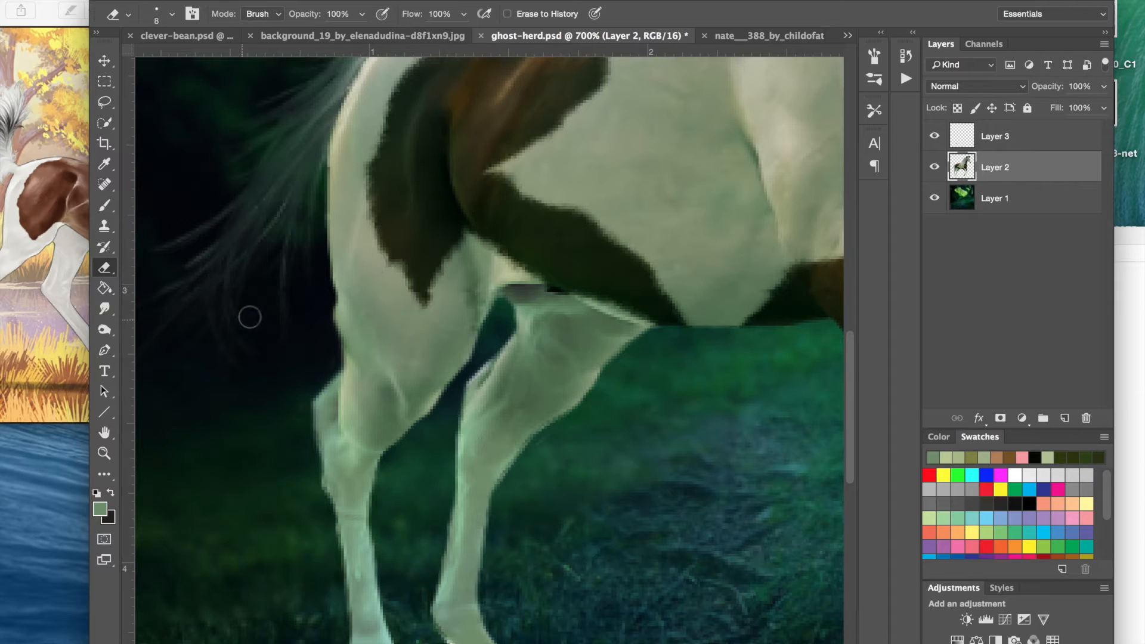
key(super+z)
key(bracketleft)
key(bracketleft)
key(bracketleft)
key(bracketleft)
key(bracketleft)
mouse_move(321, 376)
mouse_down()
mouse_move(305, 406)
mouse_move(326, 493)
mouse_up()
drag(334, 542, 333, 558)
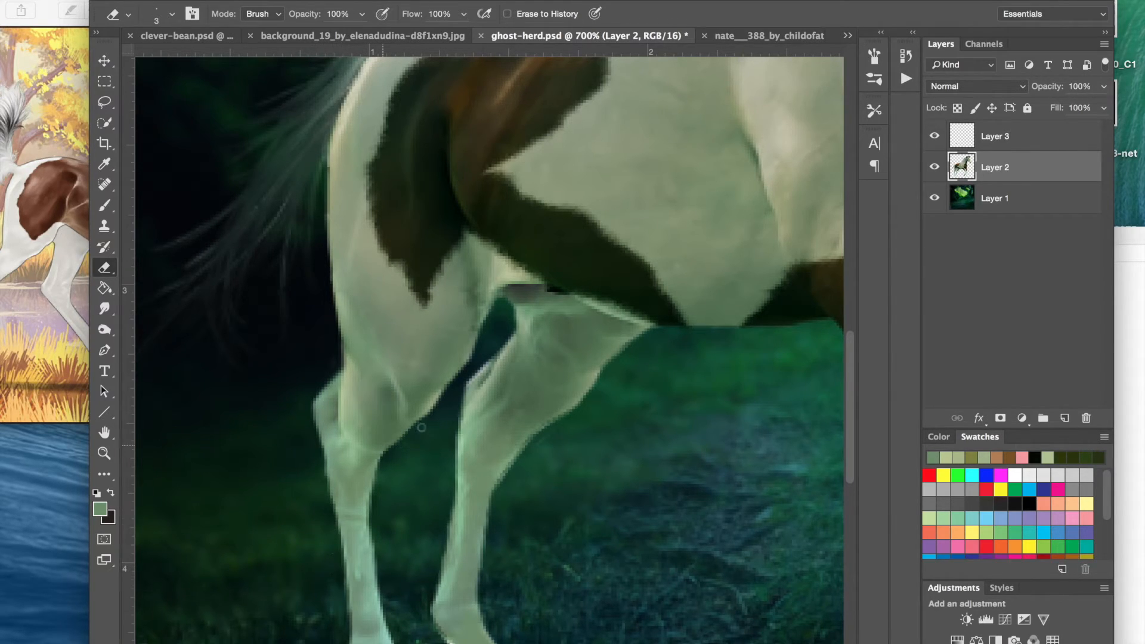
- Erase the rough inner edge of the near hind leg and the white fringe and stray edges along the other hind leg
drag(495, 316, 395, 476)
scroll(409, 453, down, 5)
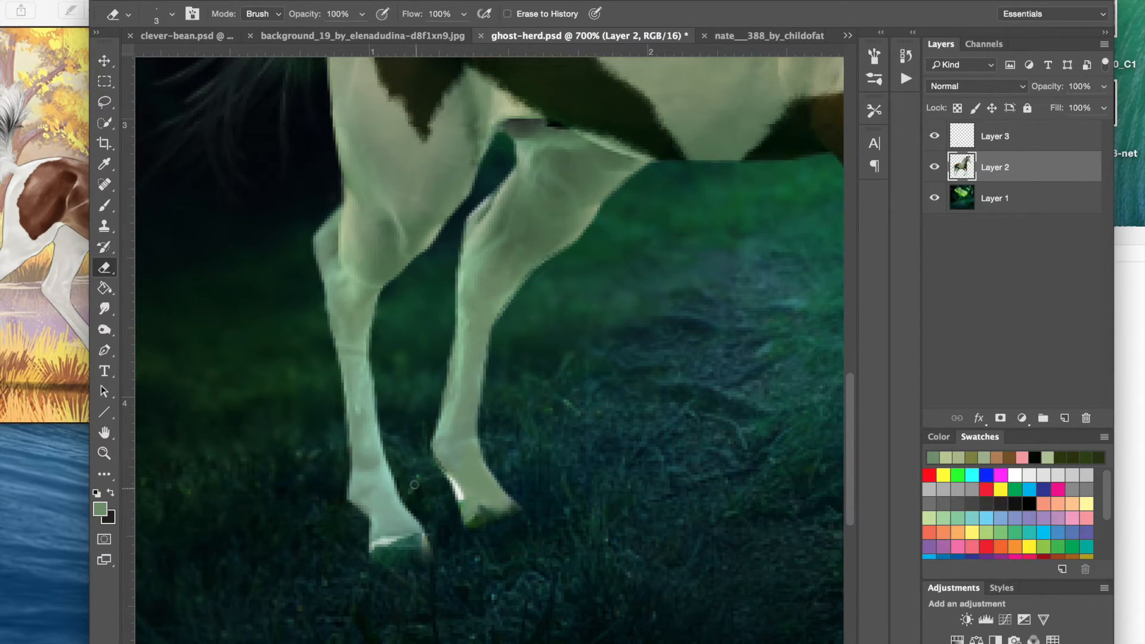
mouse_move(425, 467)
mouse_down()
mouse_move(450, 482)
mouse_move(465, 528)
mouse_move(444, 474)
mouse_up()
mouse_move(599, 226)
mouse_down()
mouse_move(547, 261)
mouse_move(502, 319)
mouse_up()
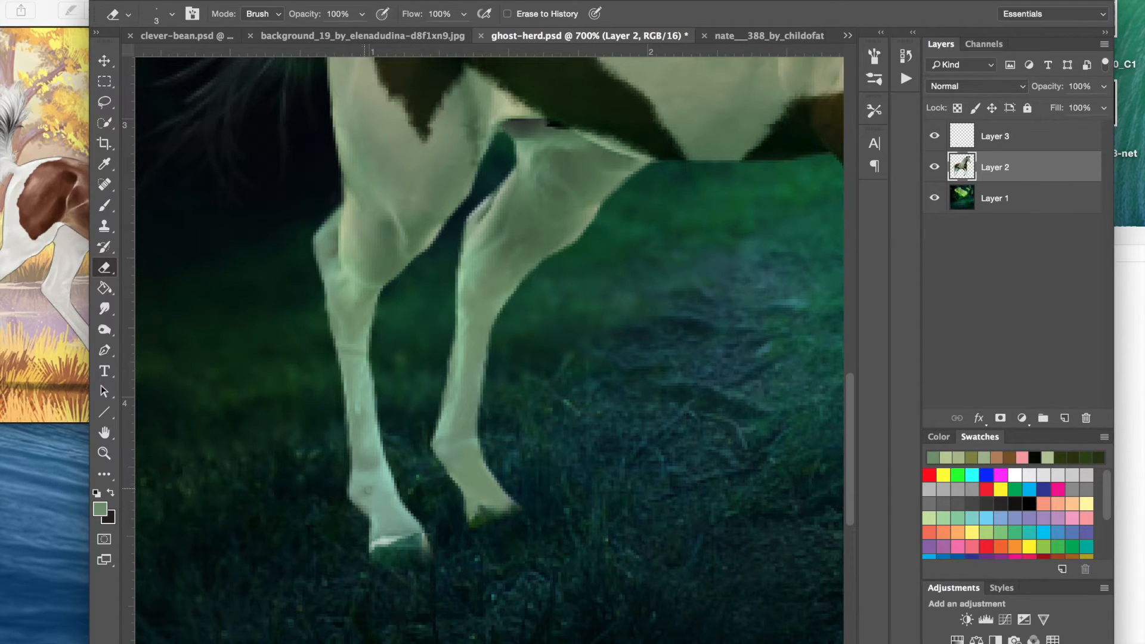
- Inspect the edges of the front legs, chest, neck and head up close for remaining rough spots
scroll(367, 490, right, 10)
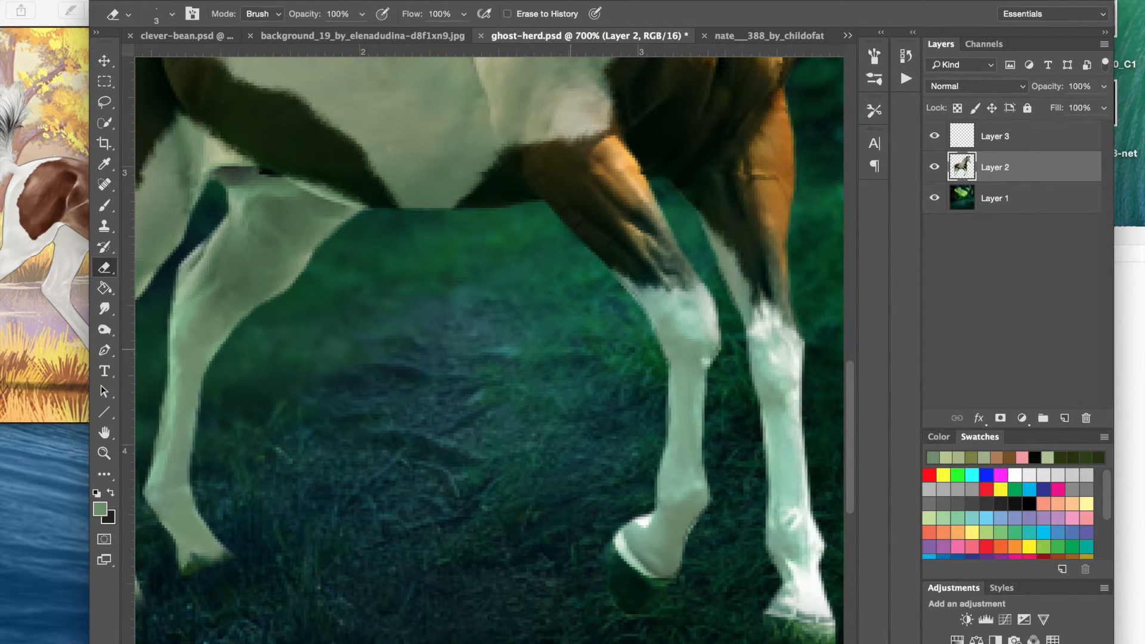
scroll(535, 500, right, 10)
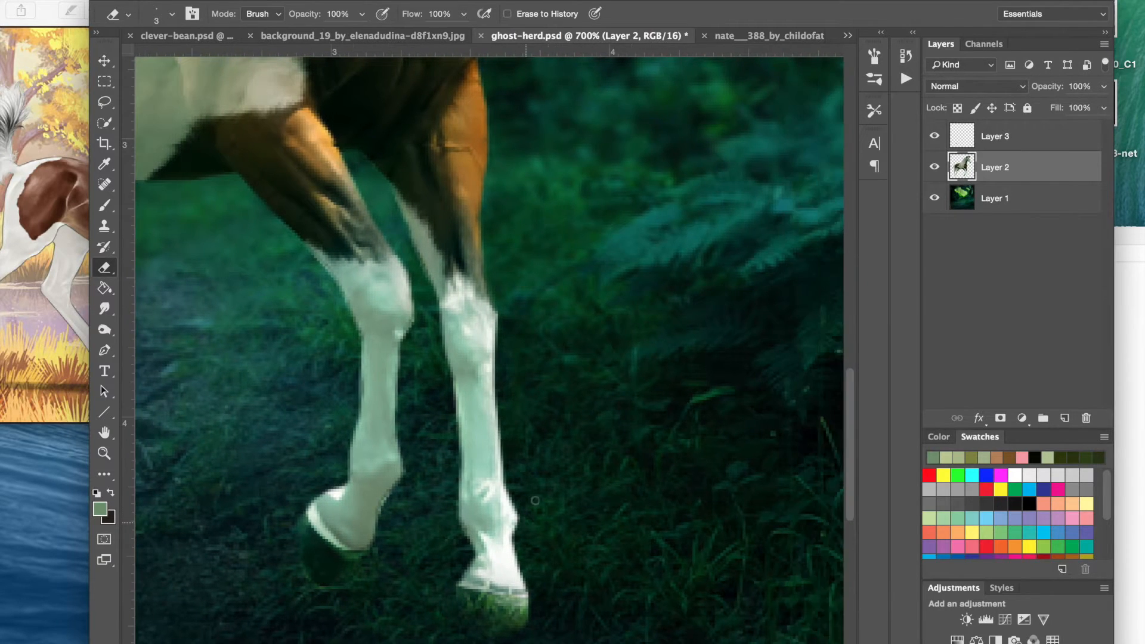
scroll(535, 500, right, 2)
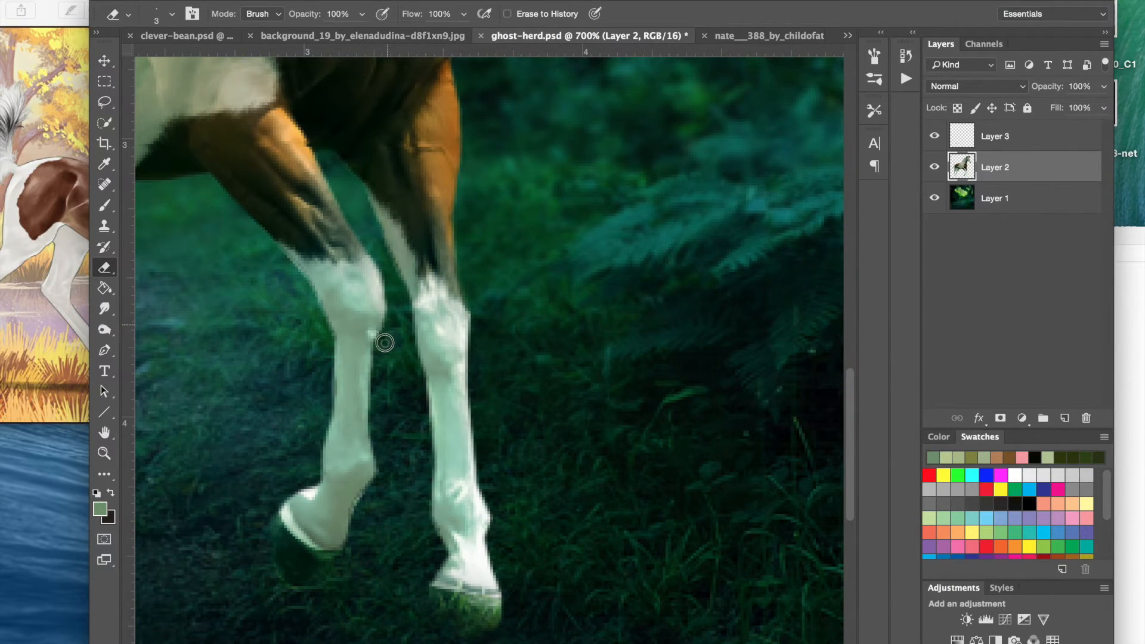
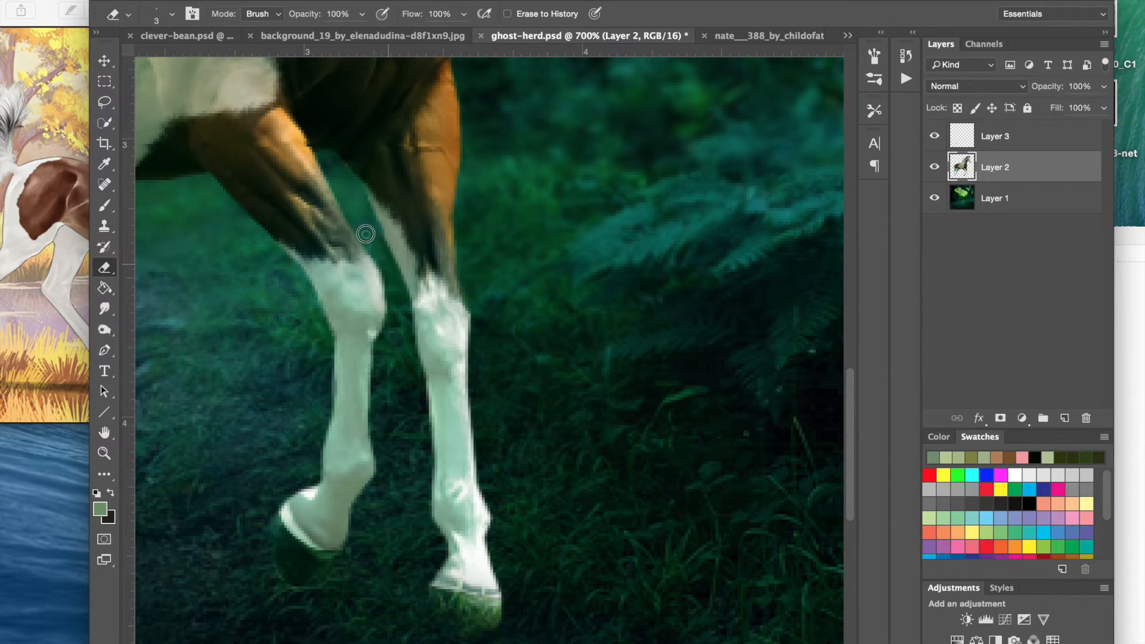
scroll(382, 260, up, 10)
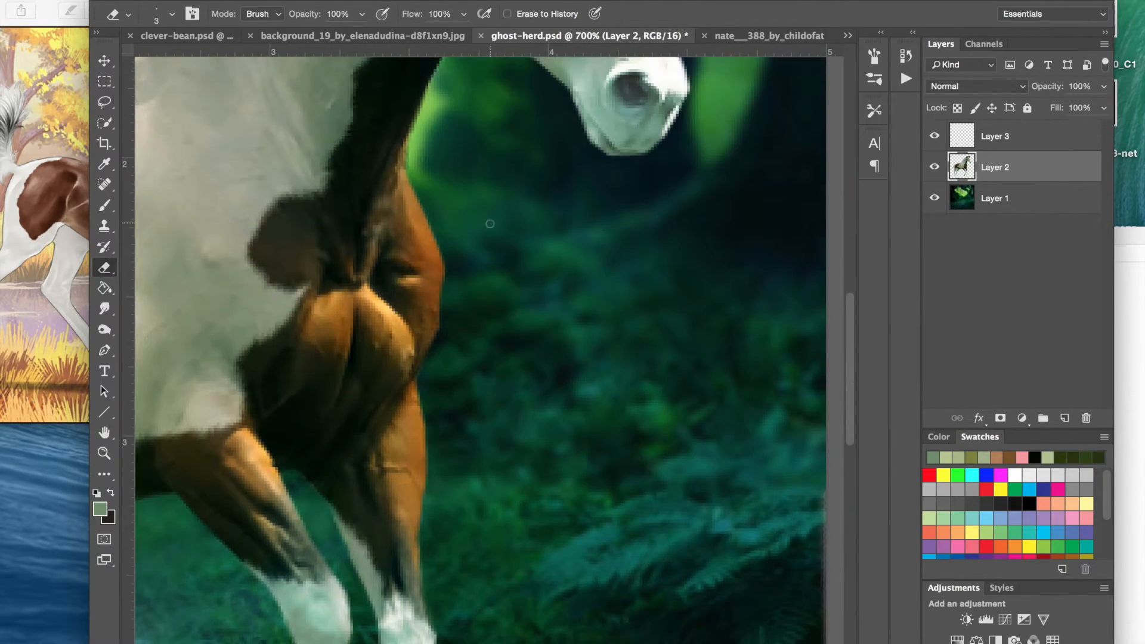
scroll(490, 229, up, 2)
scroll(502, 243, up, 5)
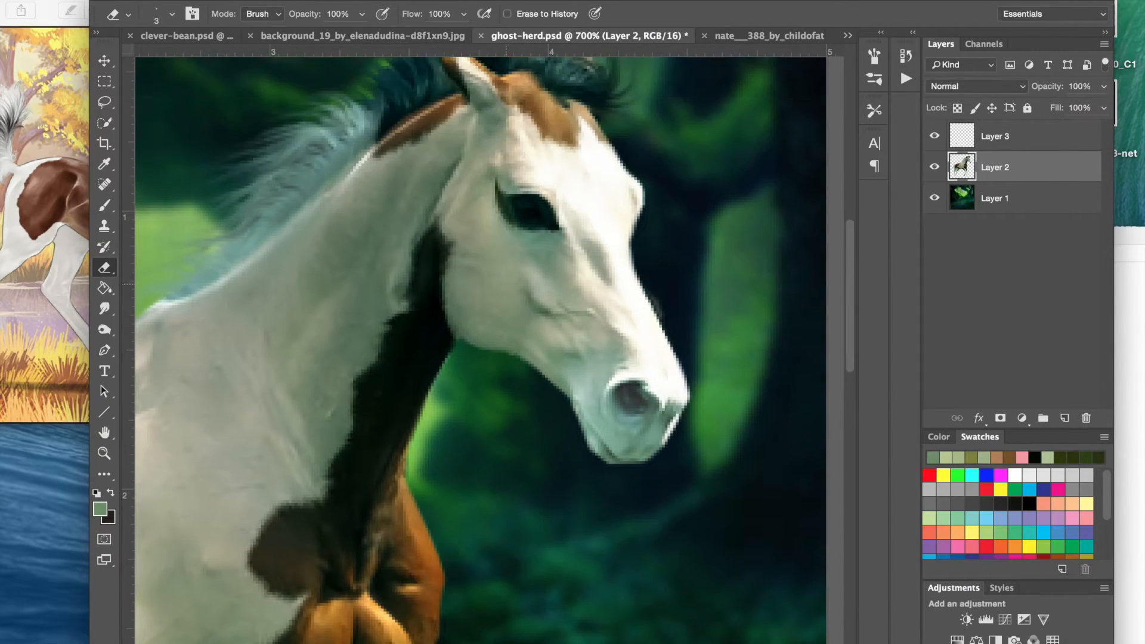
scroll(494, 307, up, 1)
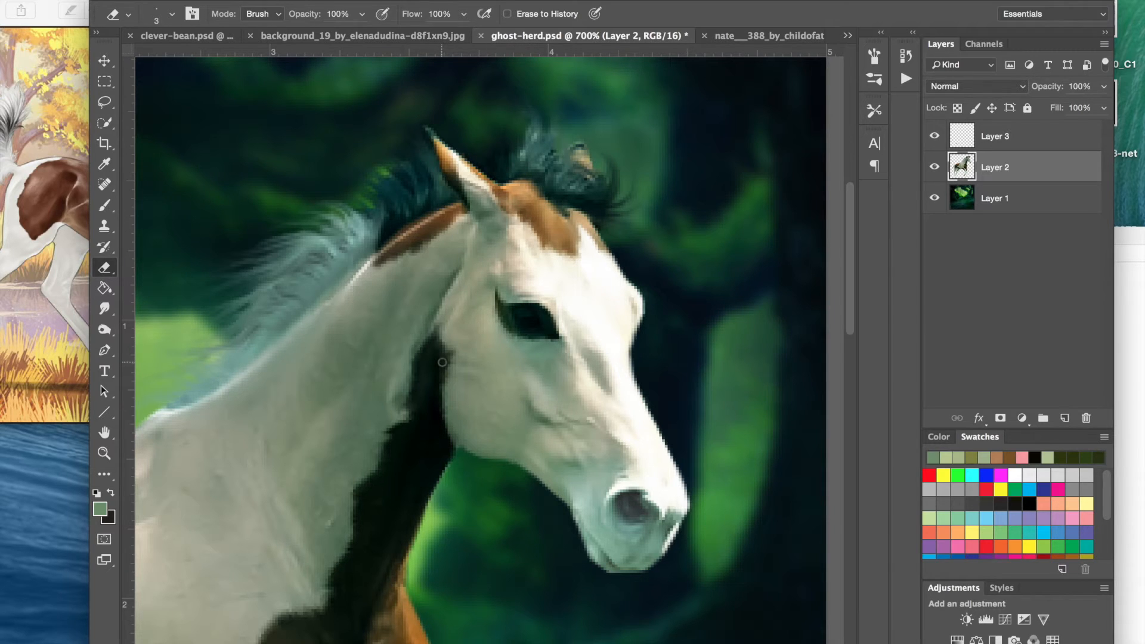
- Check the whole horse against the forest background and save the document
key(super+minus)
key(super+minus)
key(super+minus)
key(super+minus)
key(super+minus)
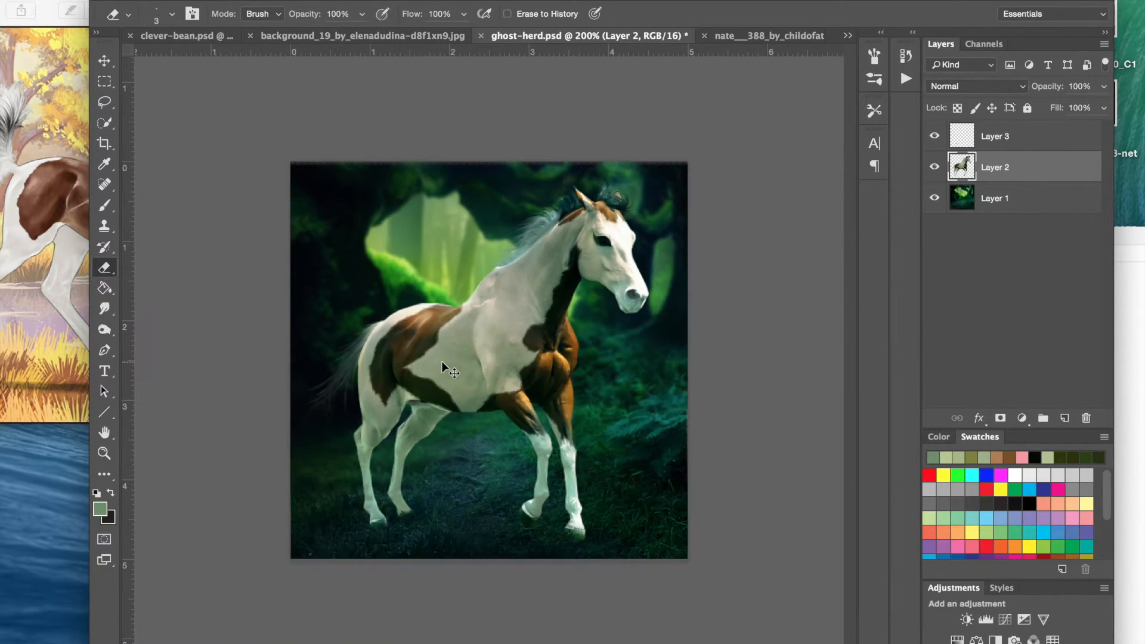
key(super+plus)
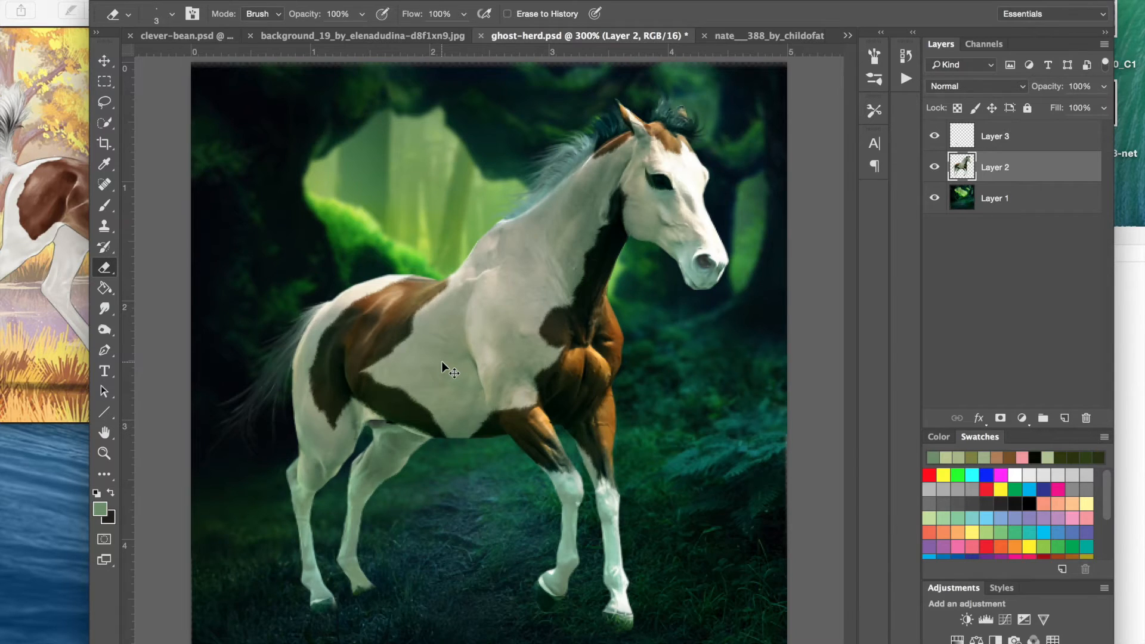
key(super+minus)
key(super+s)
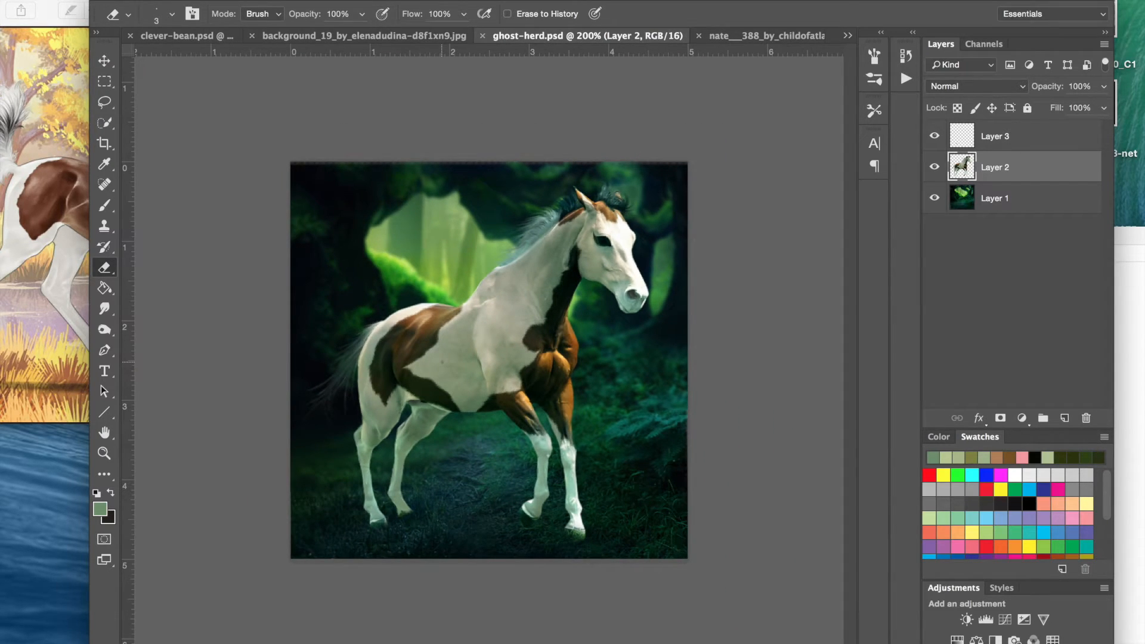
- Add a new layer directly above the horse layer and choose light pink as the painting colour
key(super+plus)
key(super+plus)
key(super+plus)
key(super+plus)
scroll(442, 362, right, 2)
scroll(442, 362, up, 1)
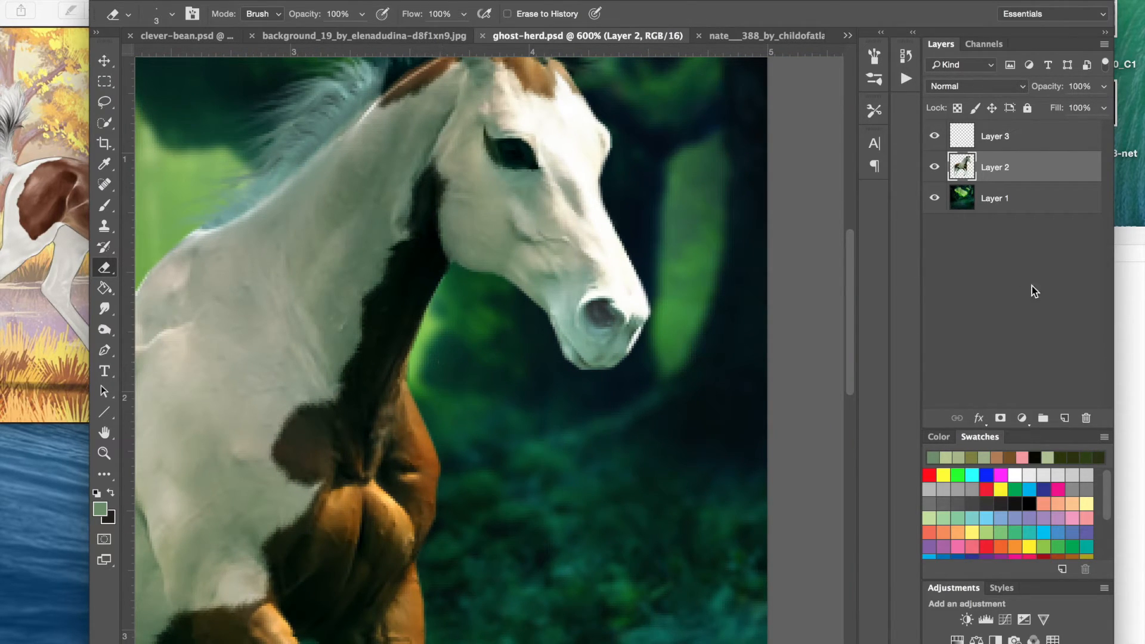
click(1064, 418)
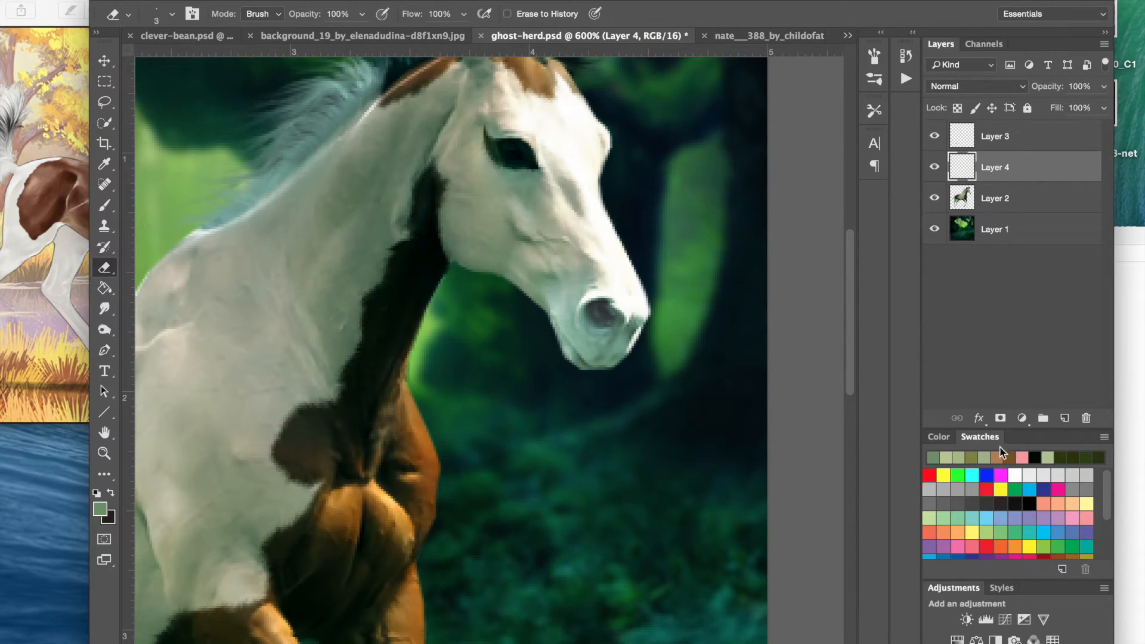
click(1086, 516)
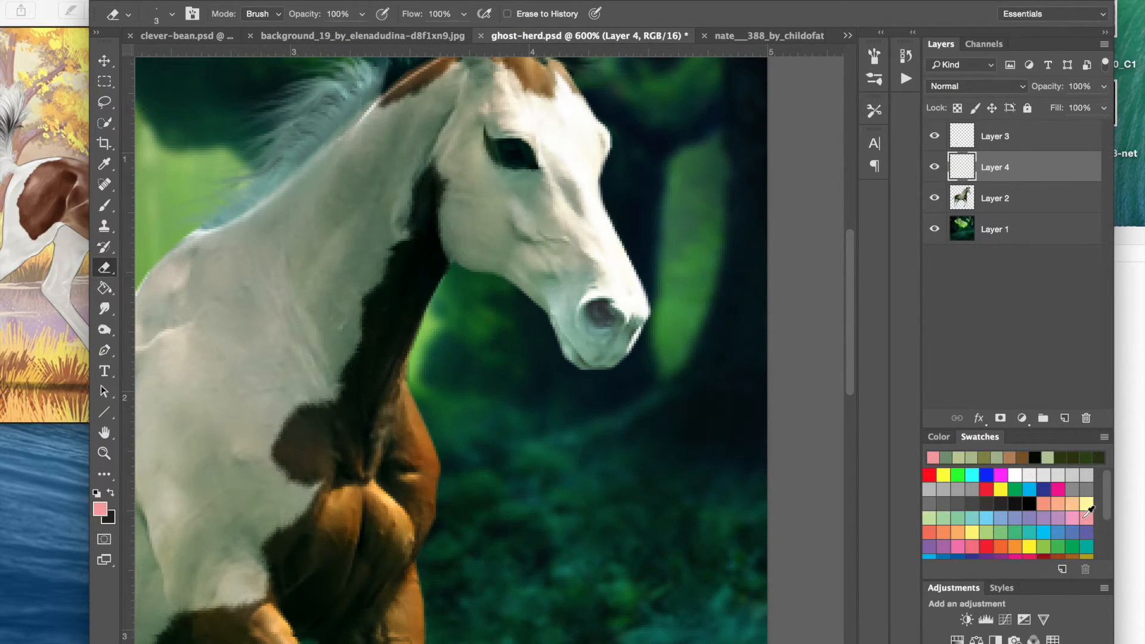
- Paint the horse's entire muzzle pink on the new layer with a soft 9 px brush at 90% opacity
click(104, 206)
click(173, 17)
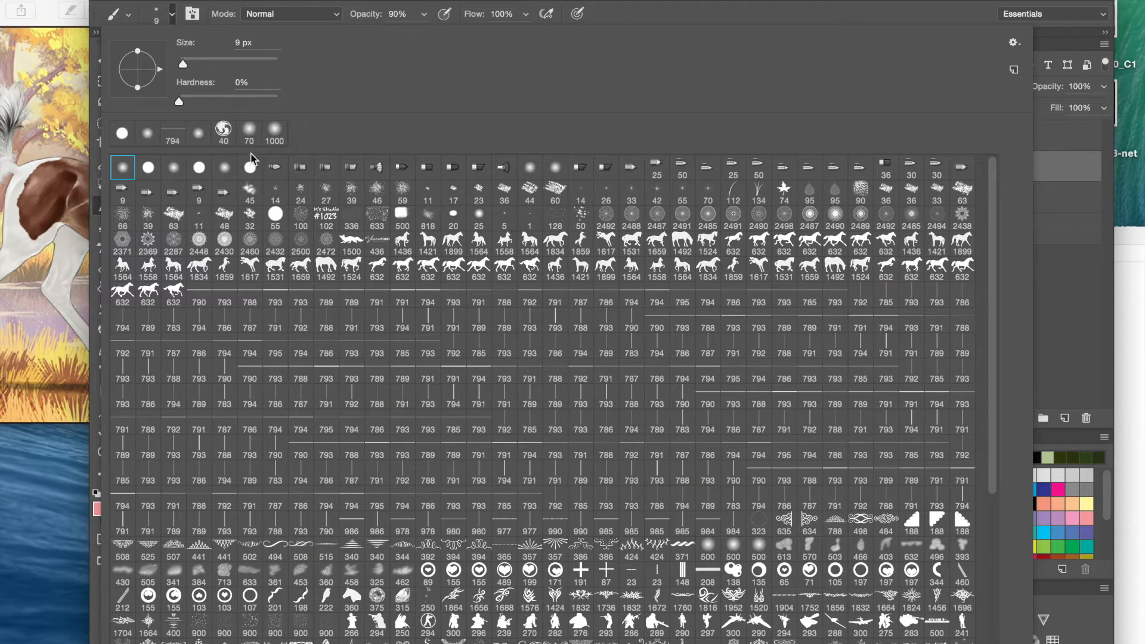
click(173, 17)
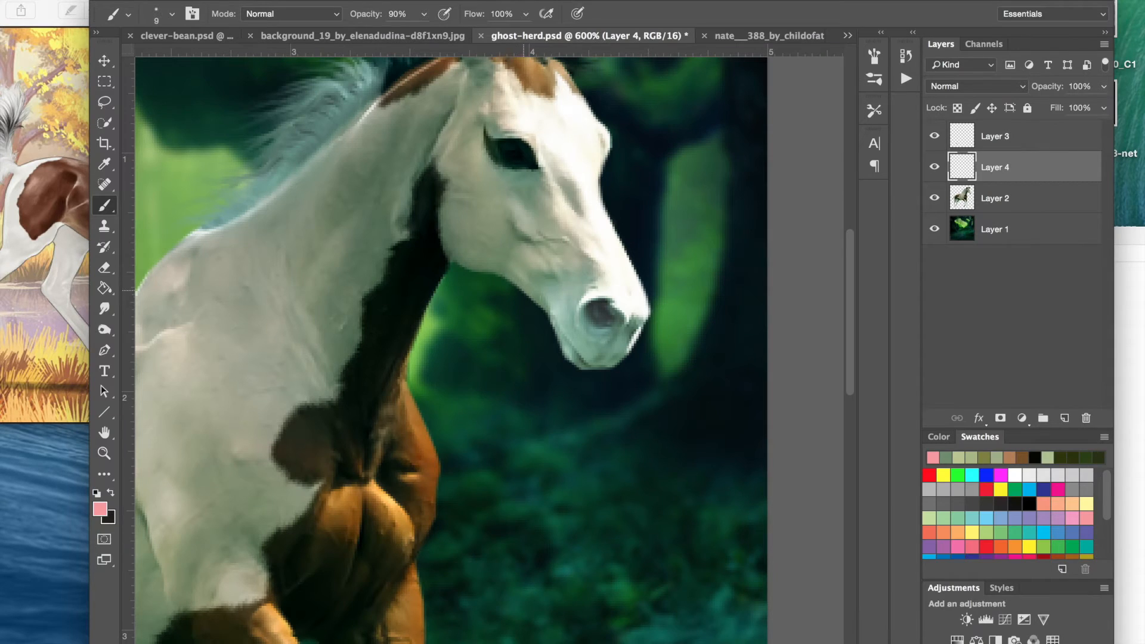
mouse_move(584, 325)
mouse_down()
mouse_move(579, 354)
mouse_move(556, 314)
mouse_move(583, 322)
mouse_move(631, 294)
mouse_move(641, 311)
mouse_move(603, 362)
mouse_move(585, 362)
mouse_move(597, 360)
mouse_move(576, 354)
mouse_move(601, 320)
mouse_move(608, 329)
mouse_move(627, 284)
mouse_move(639, 297)
mouse_move(575, 294)
mouse_move(560, 304)
mouse_move(615, 287)
mouse_up()
drag(455, 1, 358, 1)
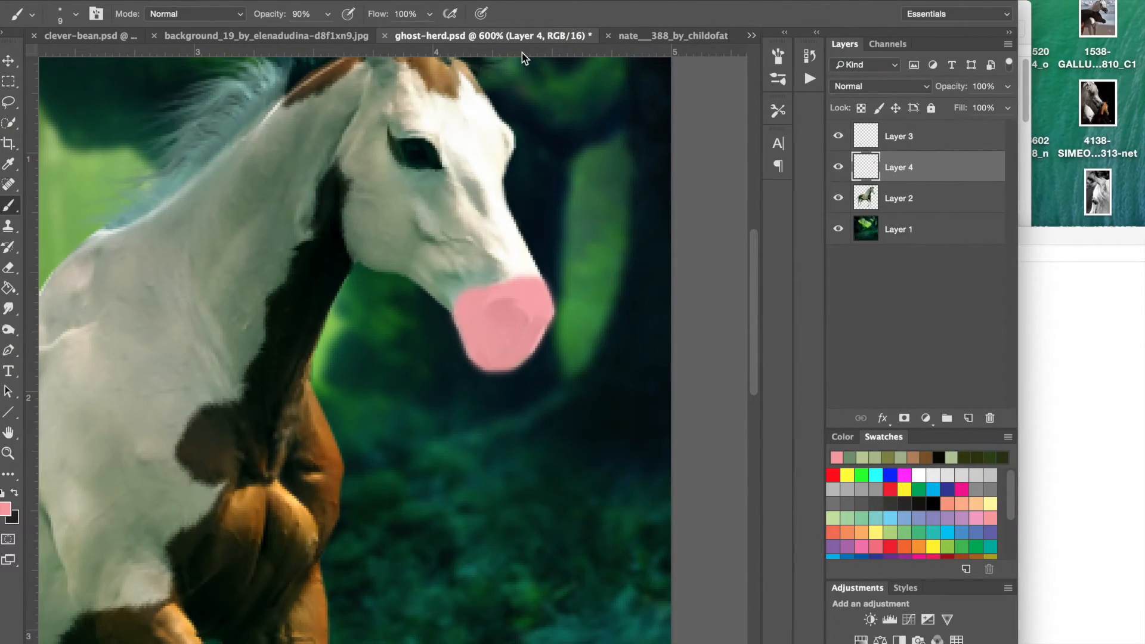
- Try Soft Light, Hard Light, Multiply at 47% opacity, and Darken as blend modes for the pink muzzle layer
click(893, 87)
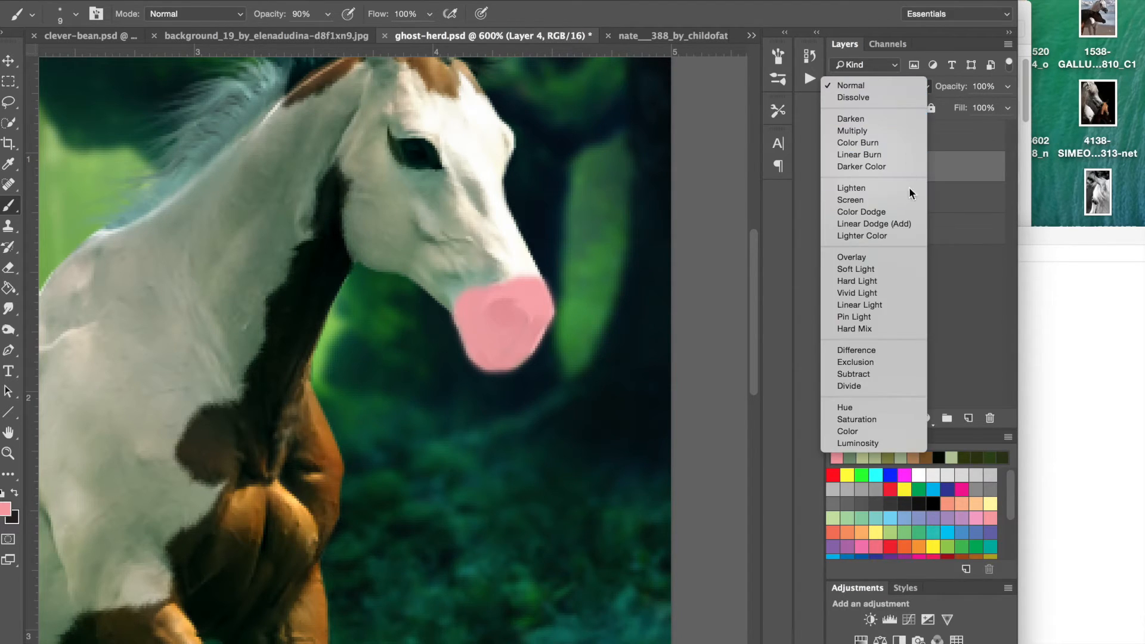
click(885, 270)
click(883, 95)
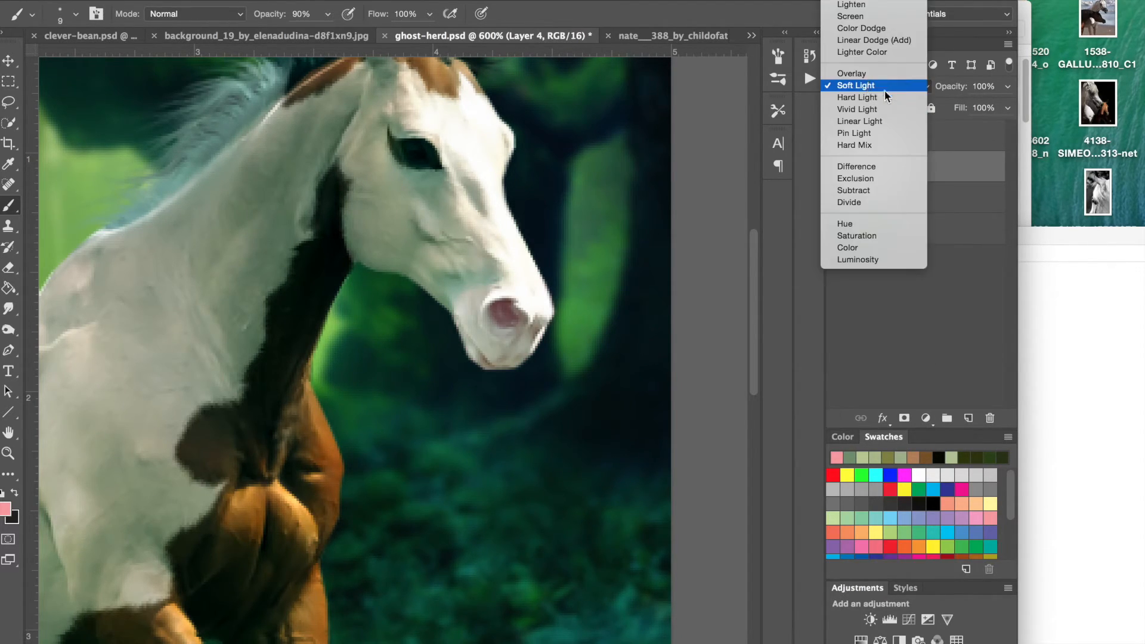
click(880, 95)
click(877, 91)
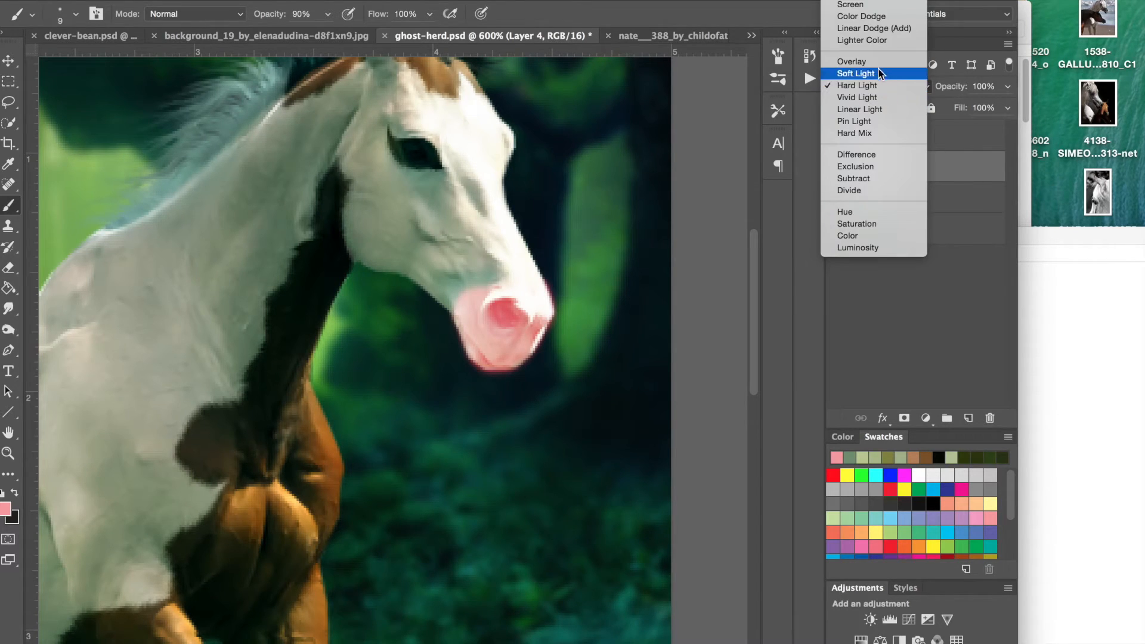
click(875, 6)
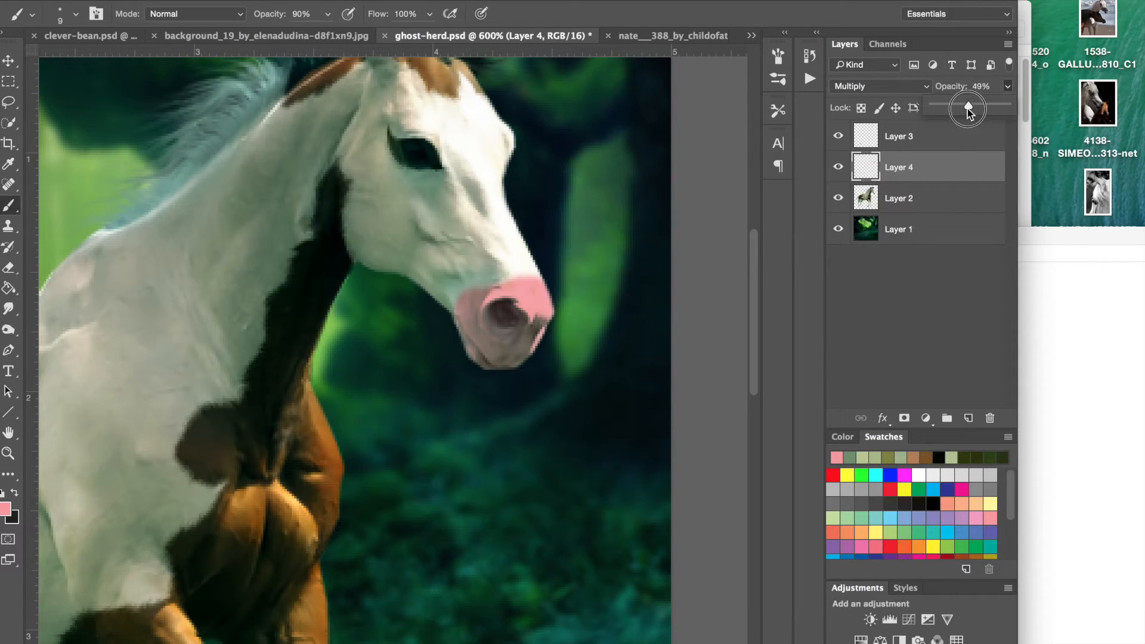
drag(967, 108, 965, 109)
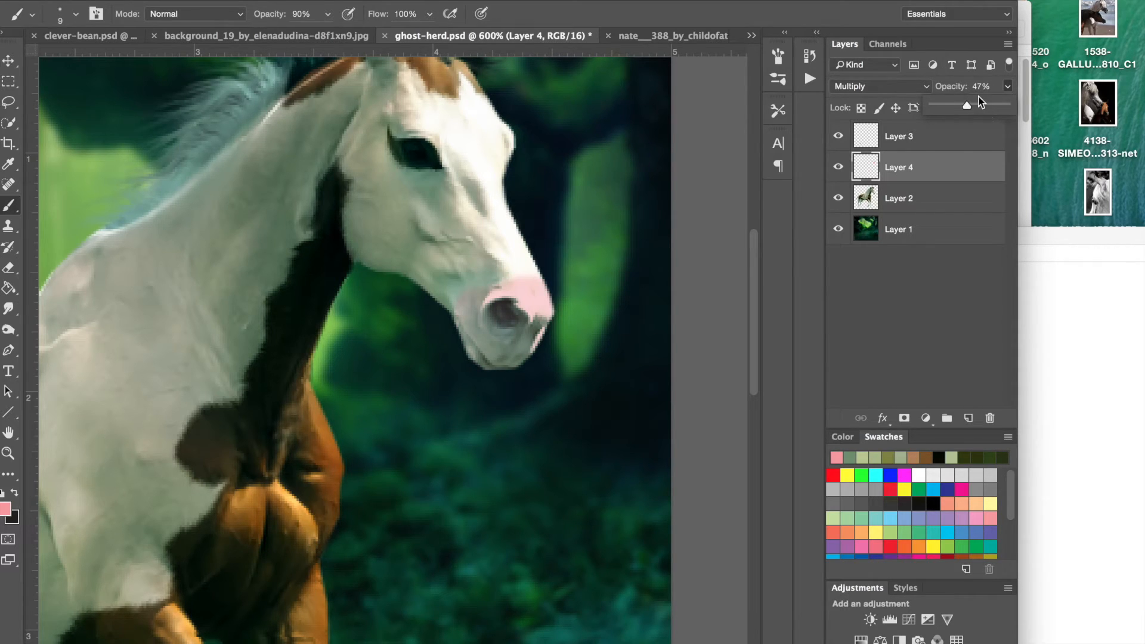
click(890, 90)
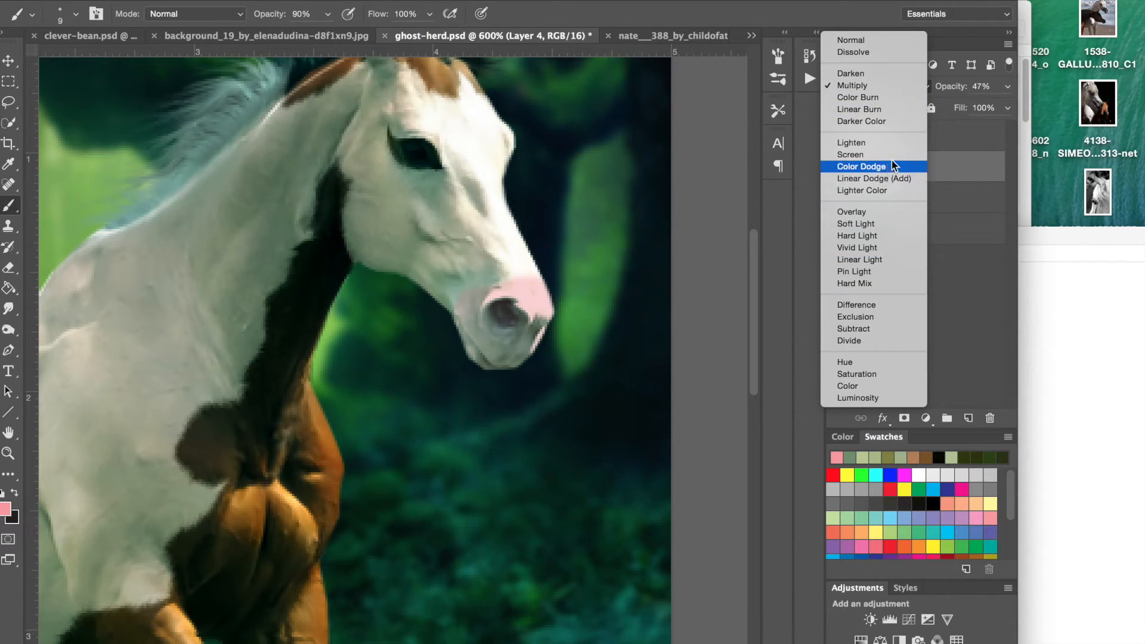
click(883, 74)
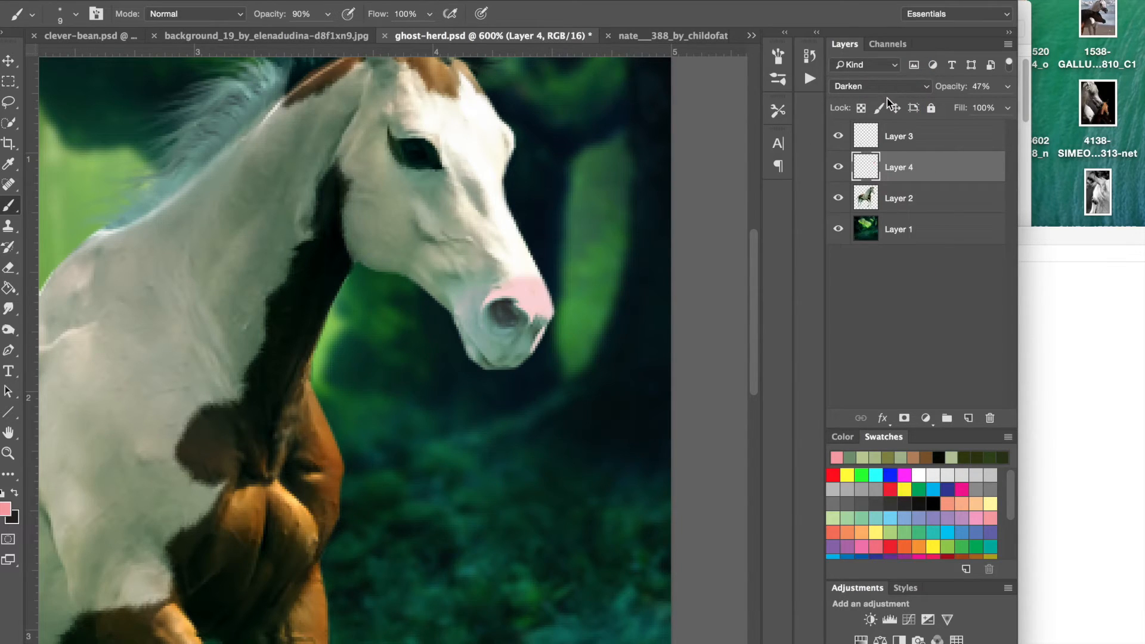
- Blend the pink muzzle layer with Color Burn at 75% opacity and check it on the whole horse
click(887, 90)
click(887, 112)
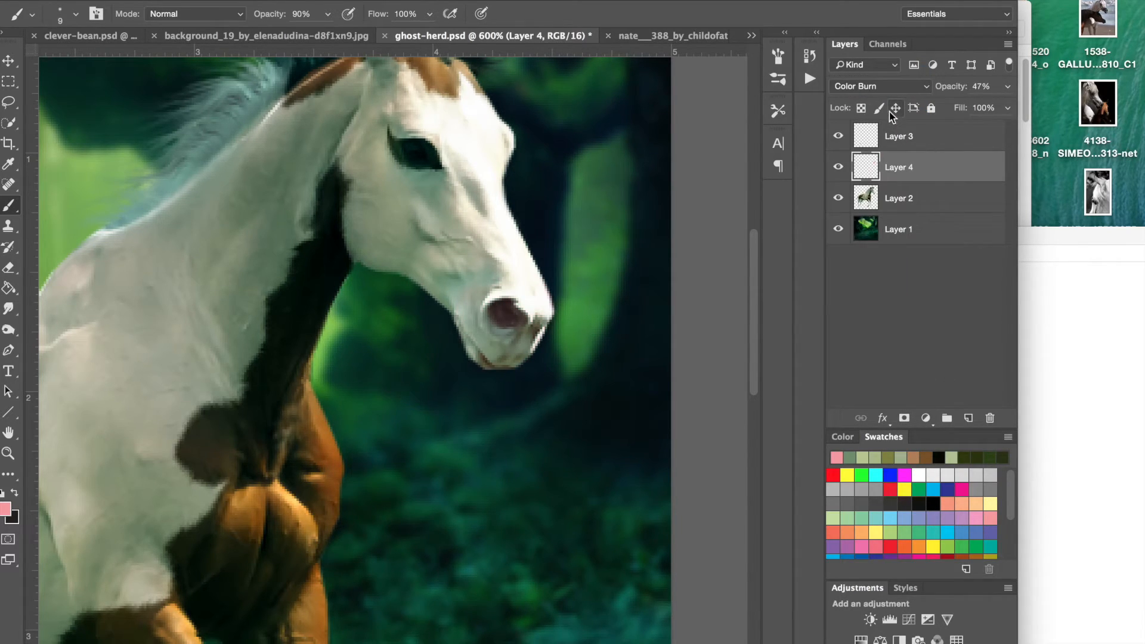
click(1007, 87)
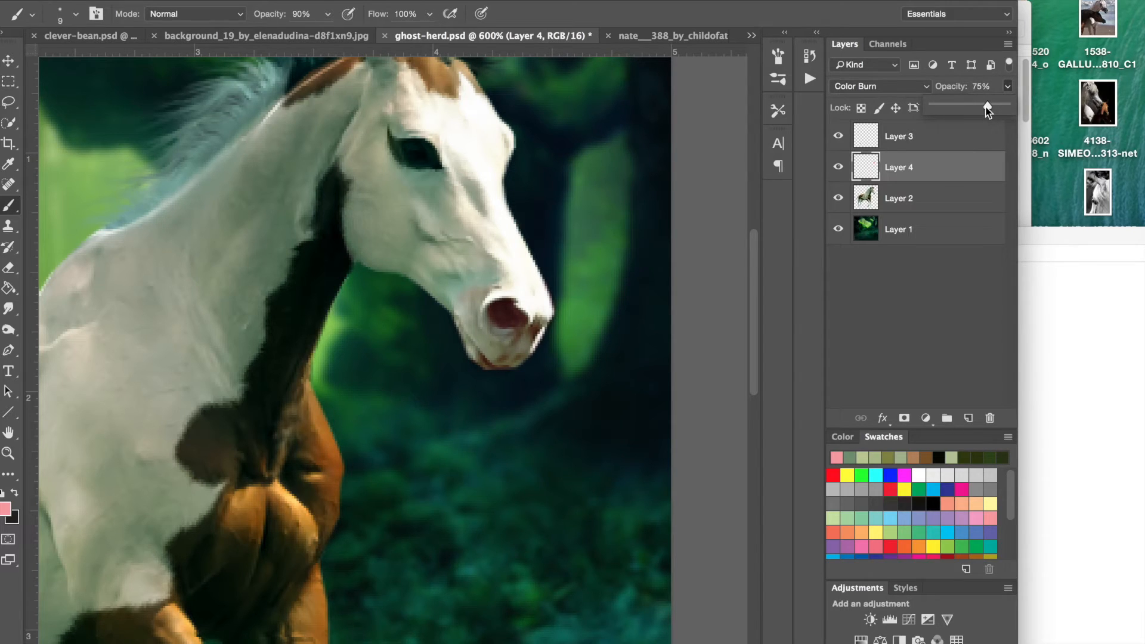
mouse_move(753, 264)
mouse_down()
mouse_move(756, 278)
mouse_move(754, 253)
mouse_up()
key(super+minus)
key(super+minus)
key(super+minus)
key(super+minus)
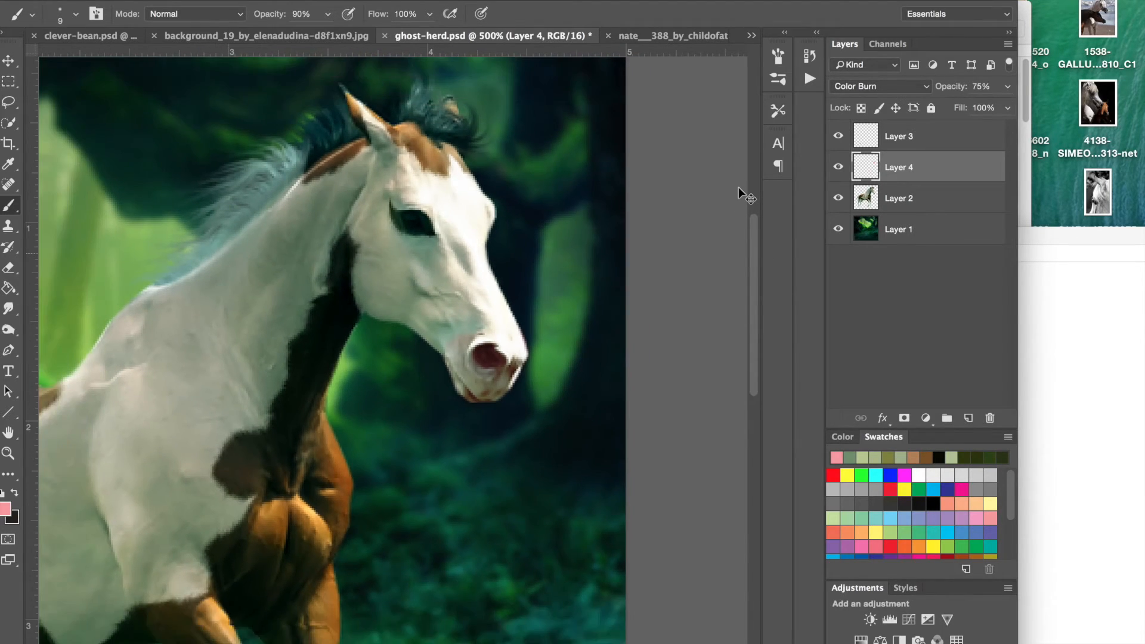
key(super+plus)
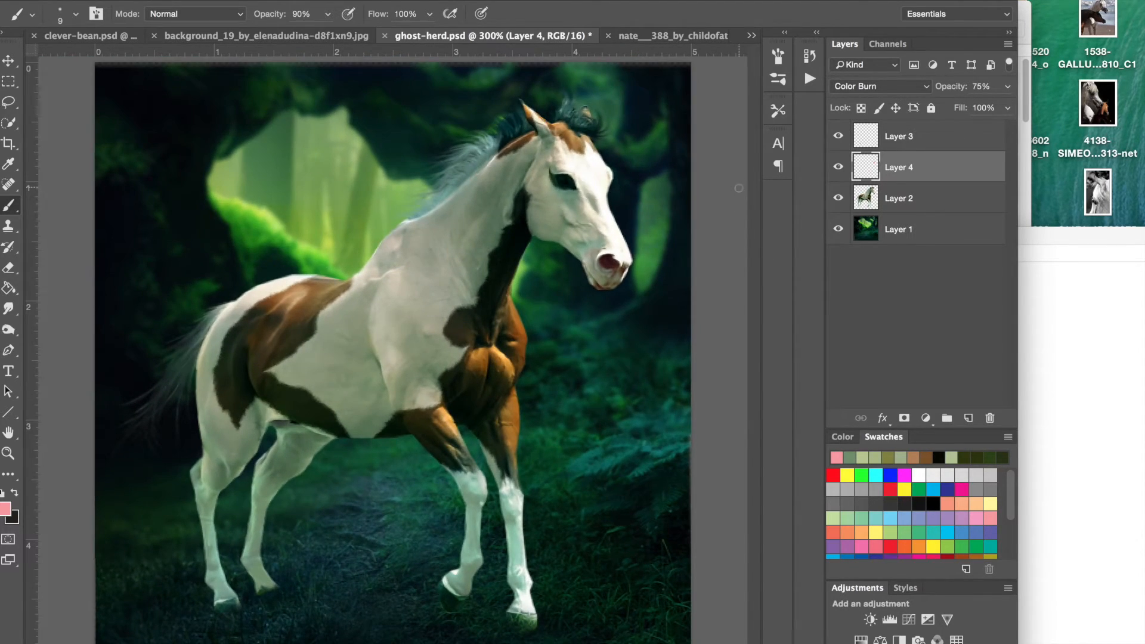
- Duplicate the pink muzzle layer and set the copy to Multiply at 22% opacity
right_click(964, 175)
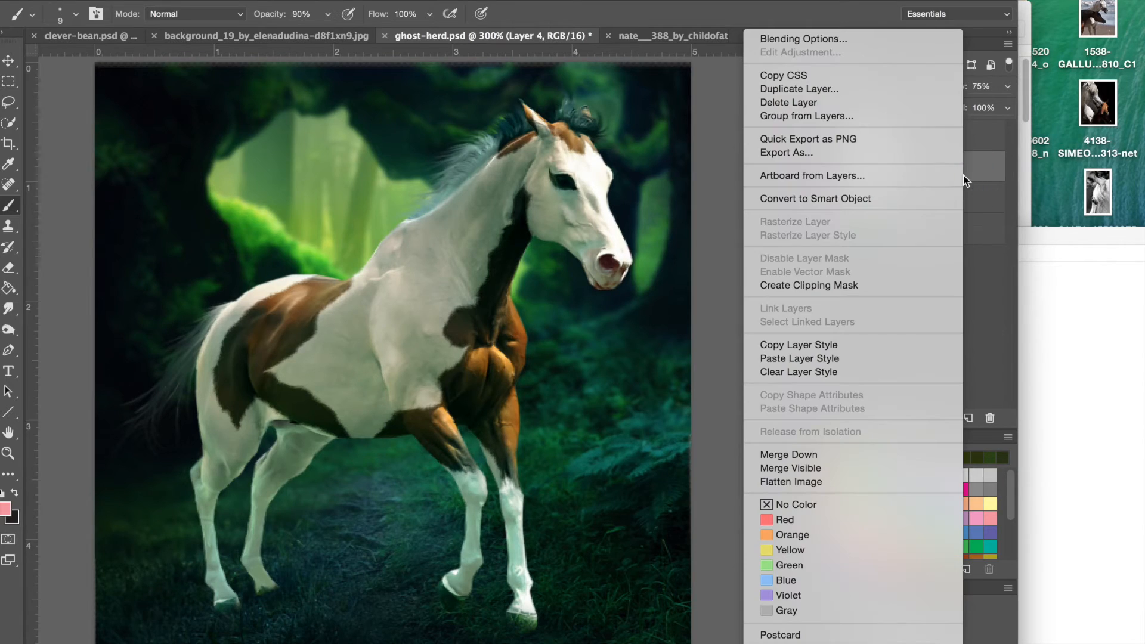
click(851, 87)
click(704, 263)
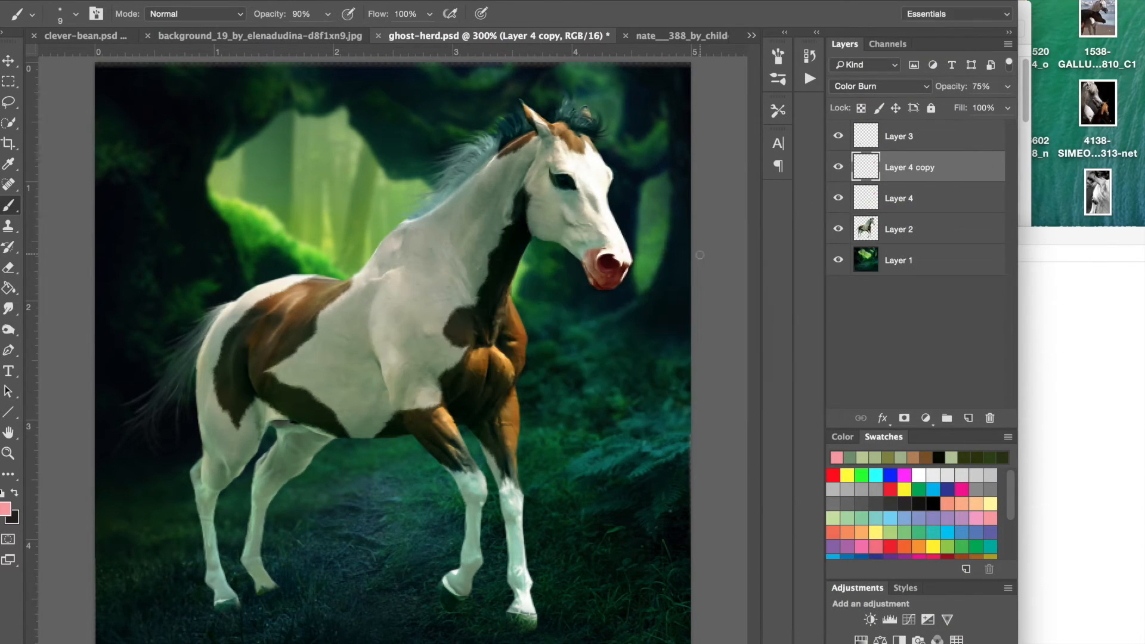
click(874, 88)
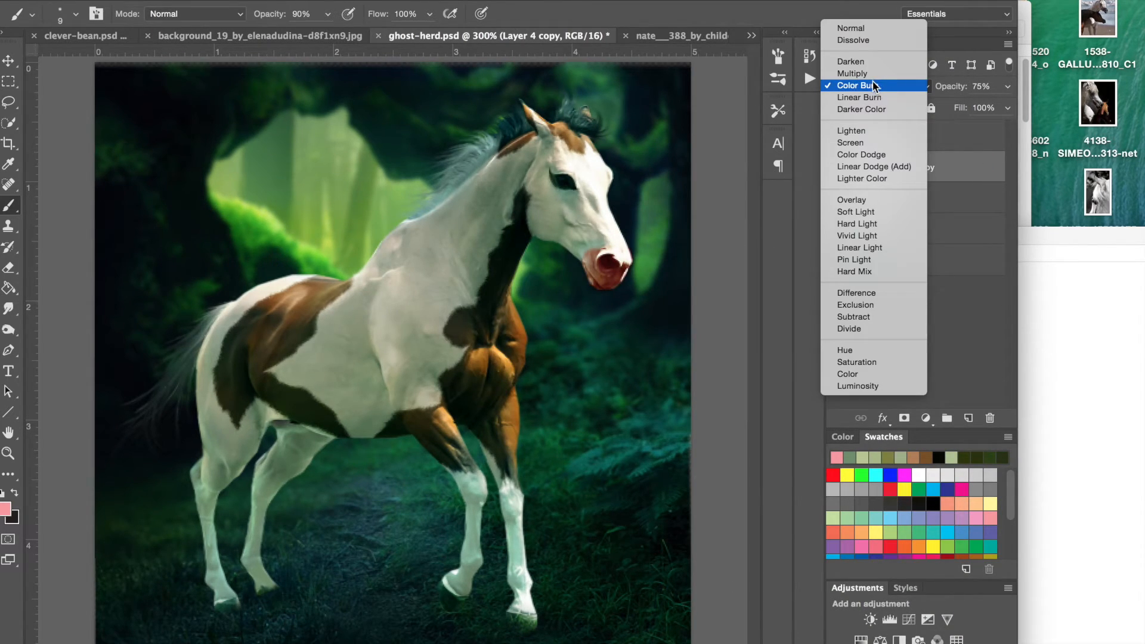
click(862, 73)
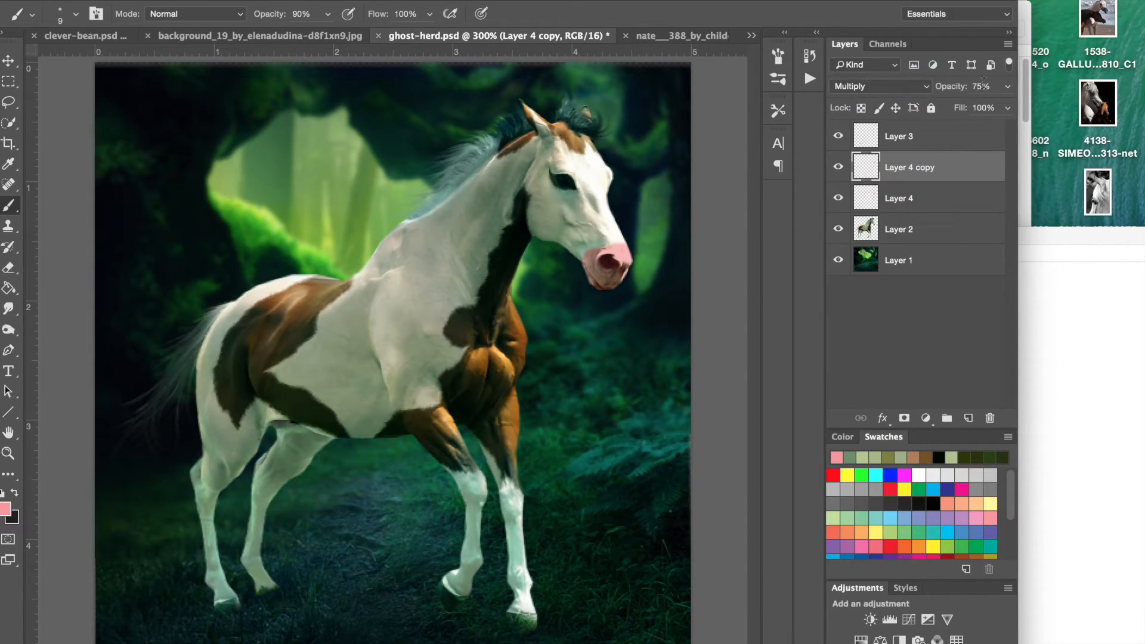
drag(1008, 86, 948, 107)
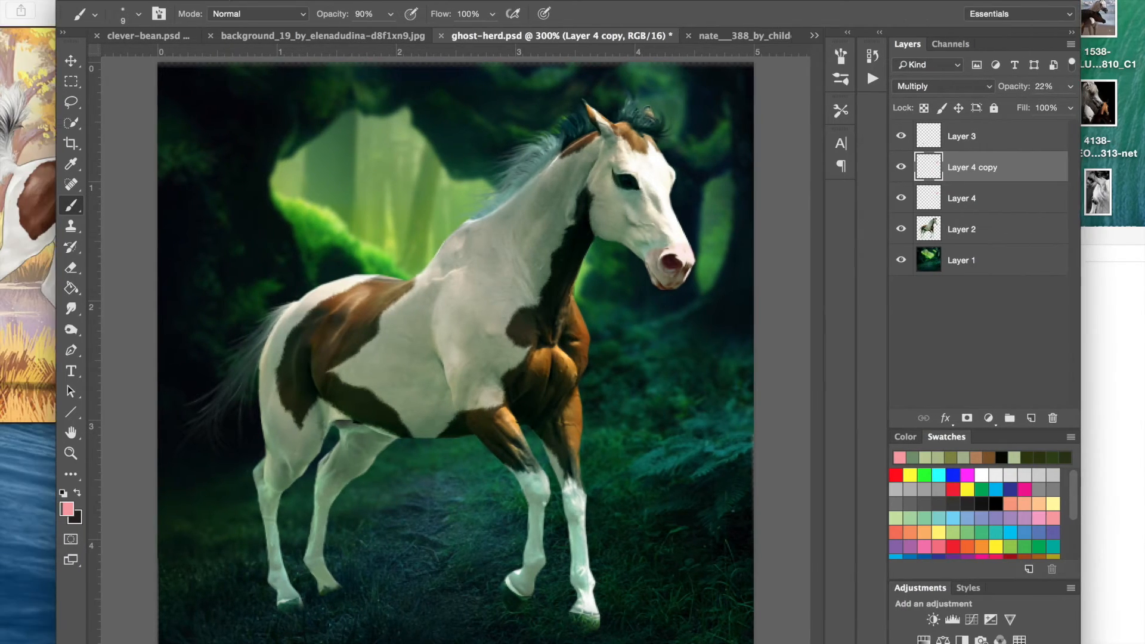
- Set up the Eraser with a soft round tip at 68 px and 0% hardness
key(e)
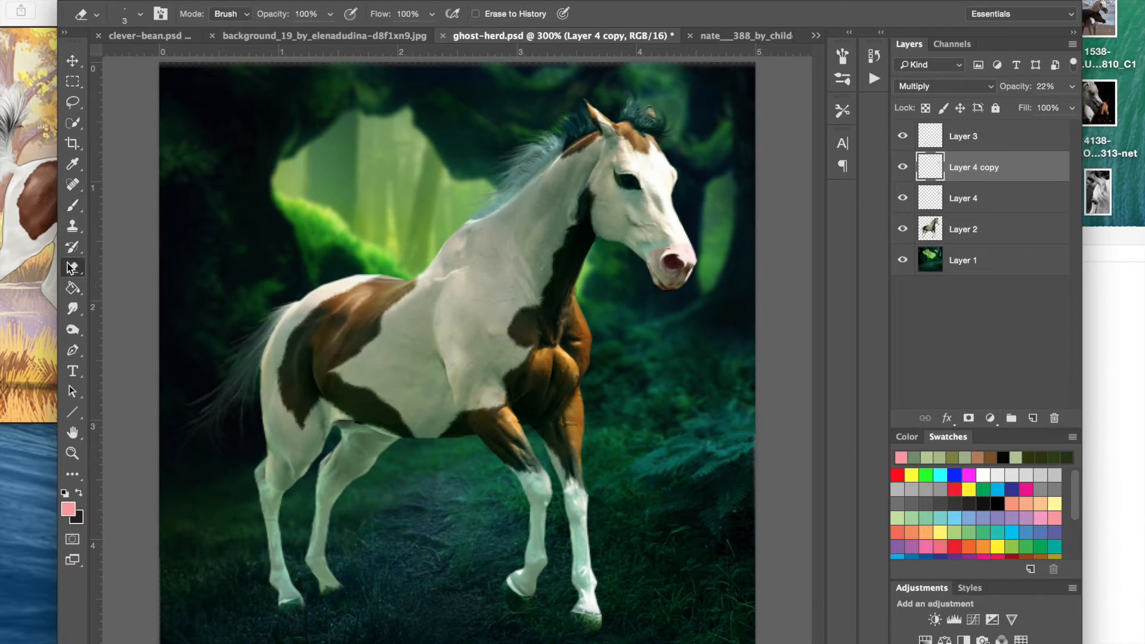
click(139, 14)
click(193, 166)
mouse_move(181, 61)
mouse_down()
mouse_move(152, 18)
mouse_move(221, 30)
mouse_up()
click(180, 62)
click(140, 15)
click(140, 15)
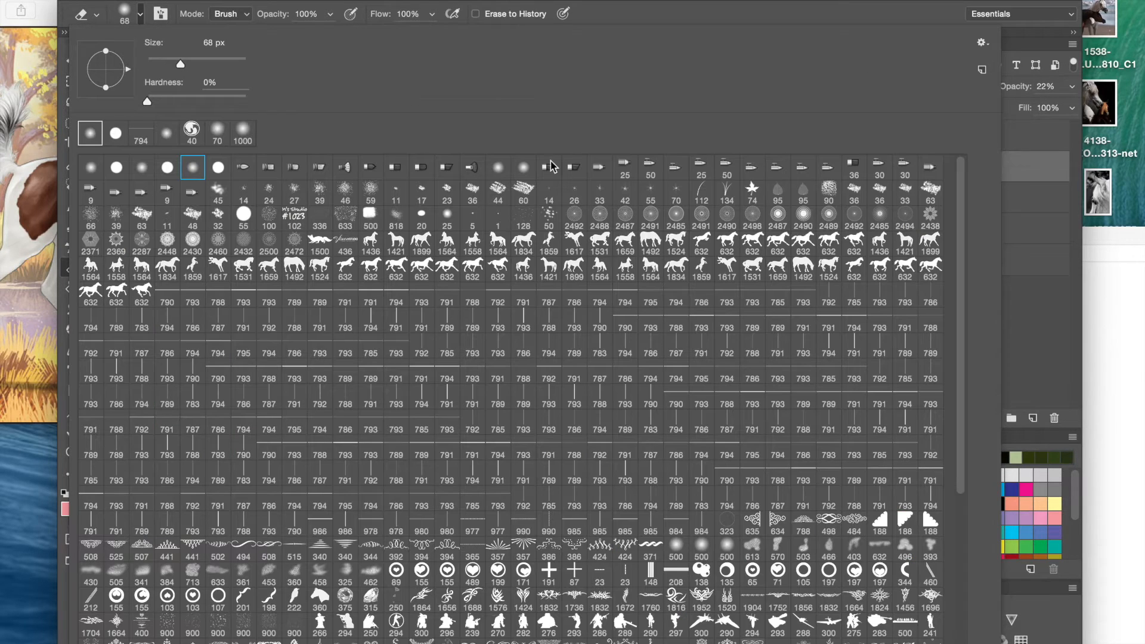
click(141, 17)
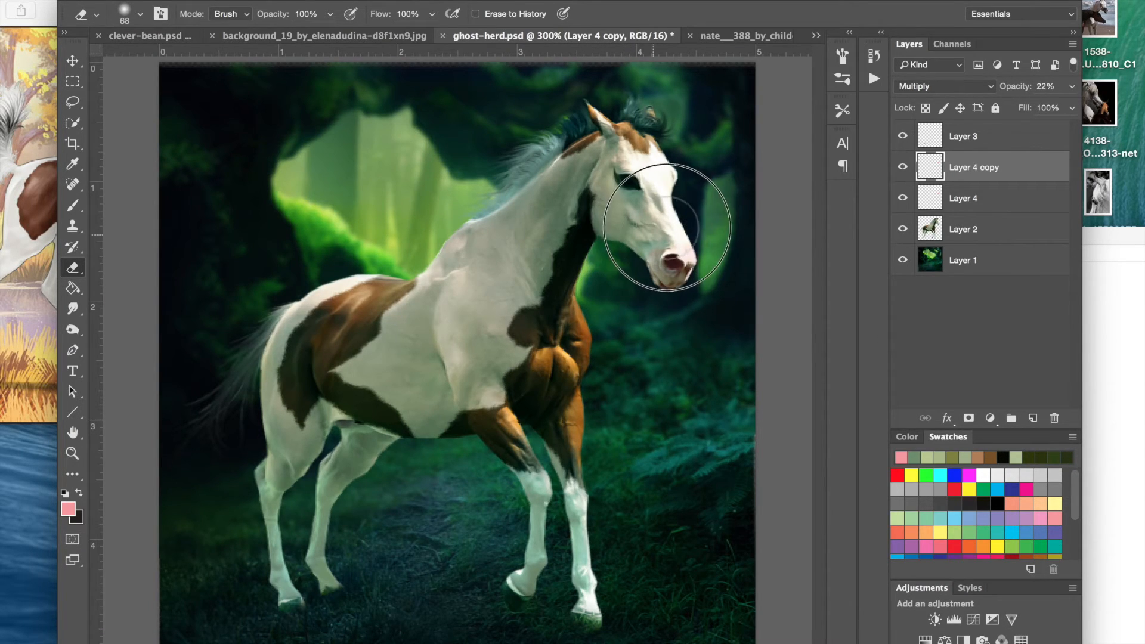
- Activate Layer 4 with the eraser reduced to 20 px and save the document
click(944, 204)
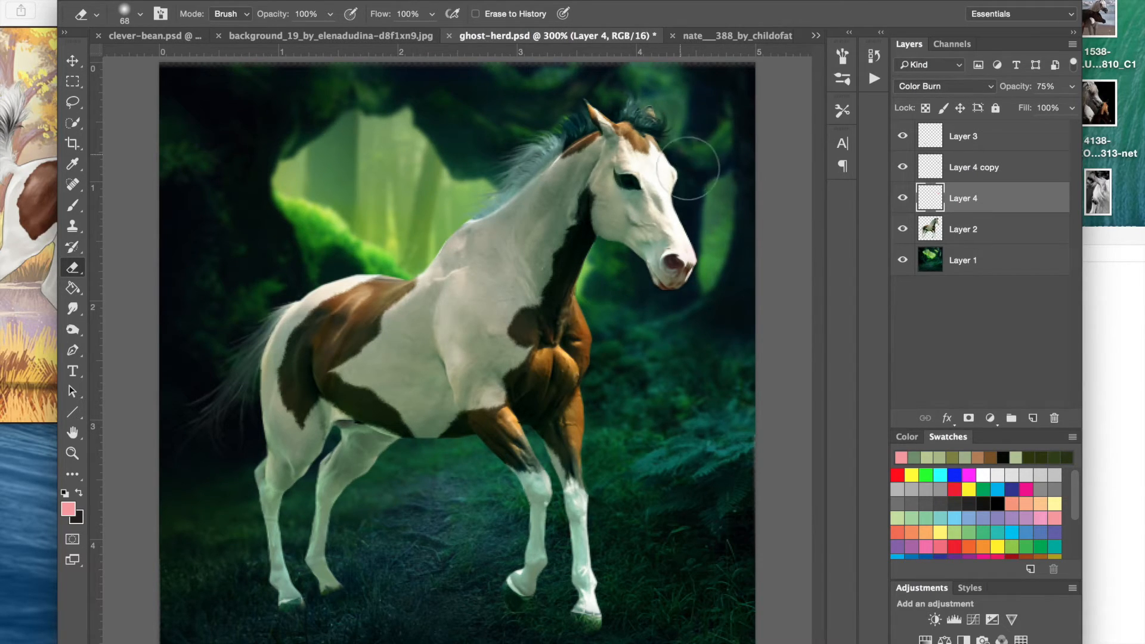
key(bracketleft)
key(bracketleft)
key(bracketleft)
key(bracketleft)
key(bracketleft)
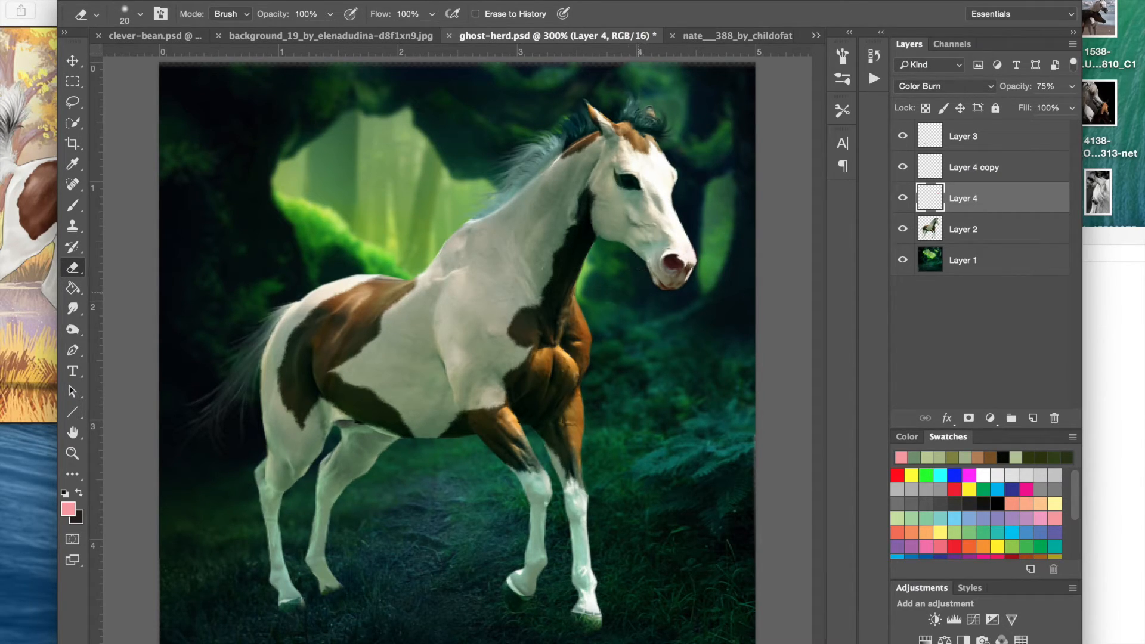
key(super+s)
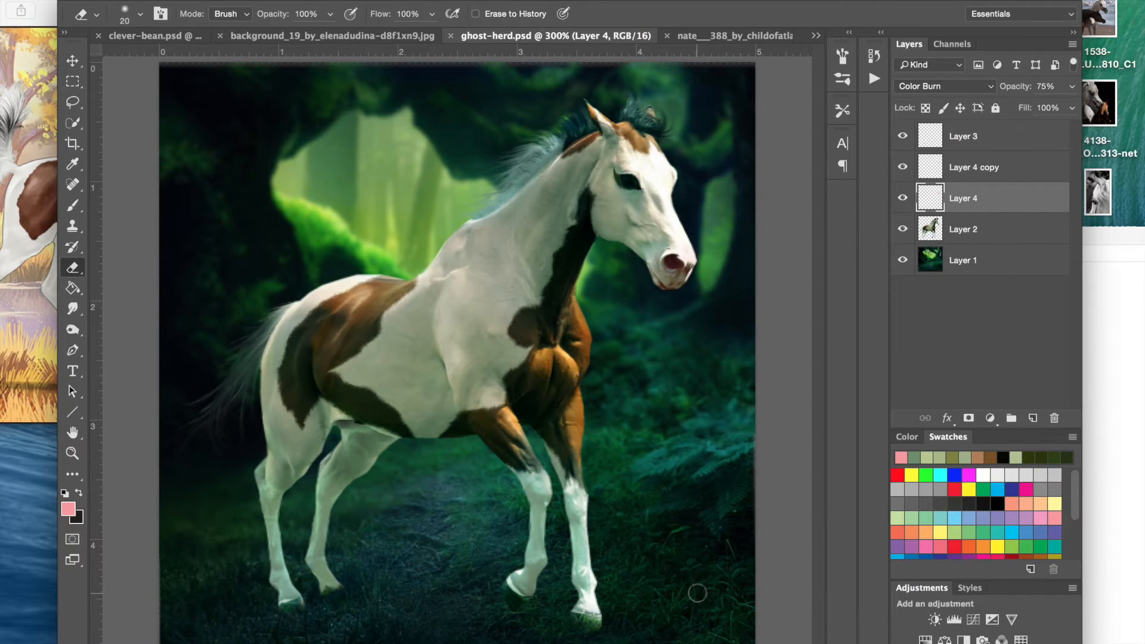
- Activate the horse's layer, Layer 2, and choose the Burn tool for Midtones at 65% exposure to shade the legs
mouse_move(496, 1)
mouse_down()
mouse_move(836, 1)
mouse_move(566, 2)
mouse_up()
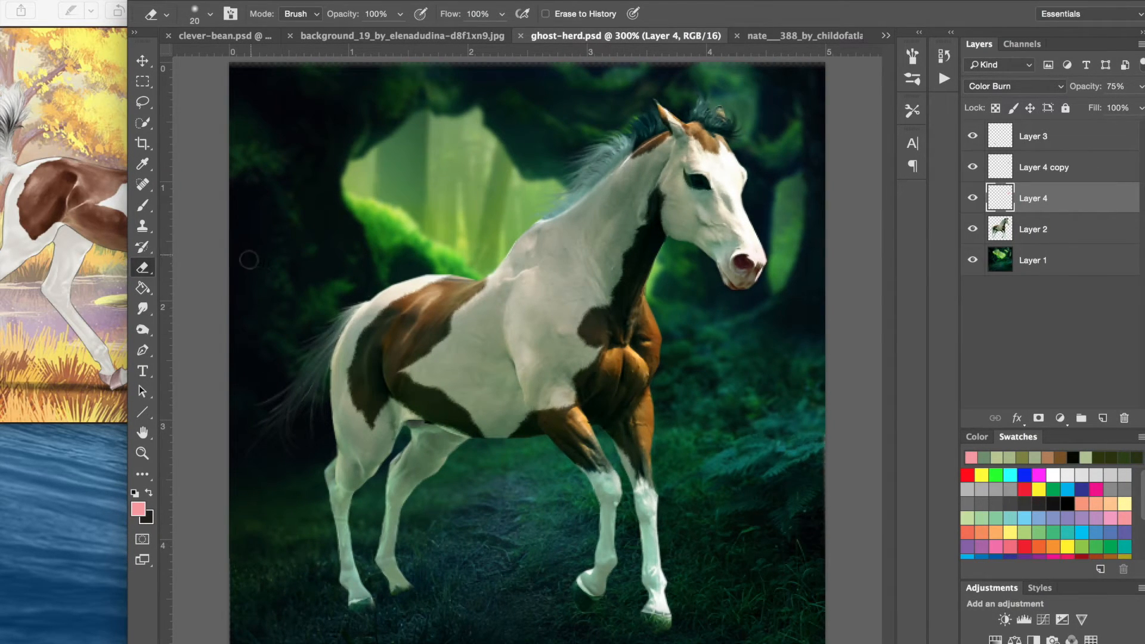
key(super+plus)
key(super+plus)
key(super+plus)
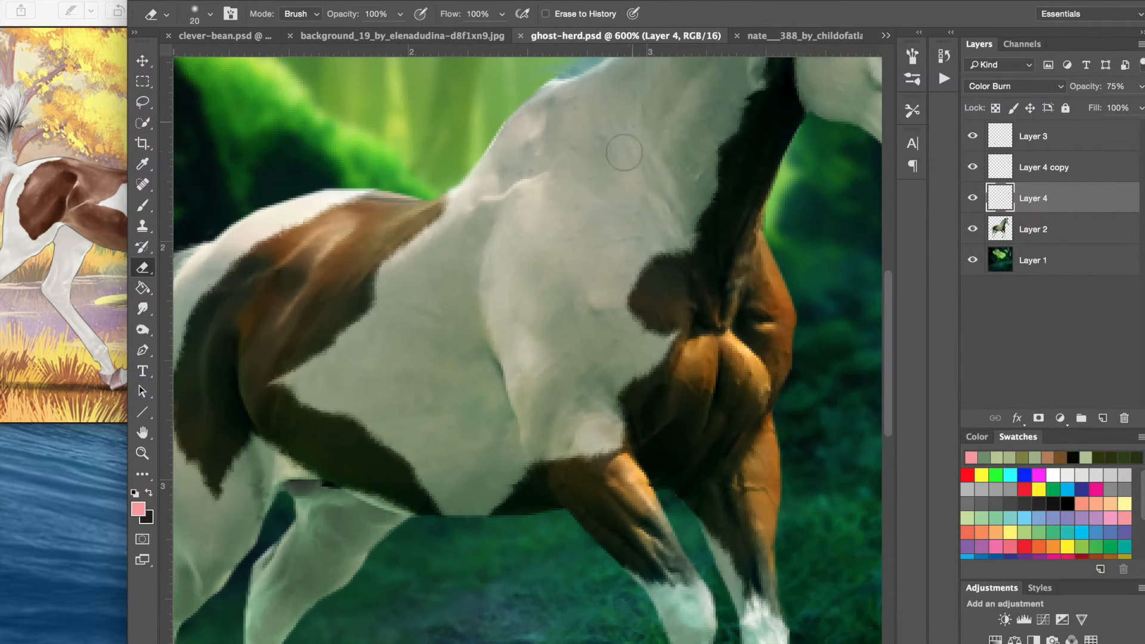
drag(620, 237, 575, 139)
scroll(619, 231, down, 4)
scroll(619, 231, right, 2)
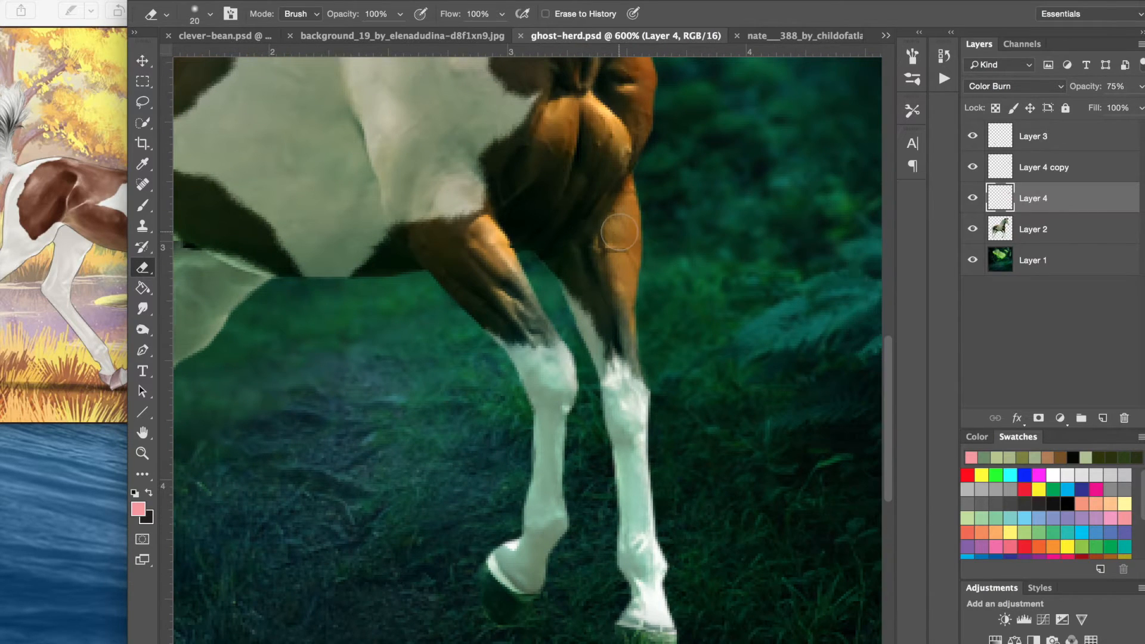
click(1019, 231)
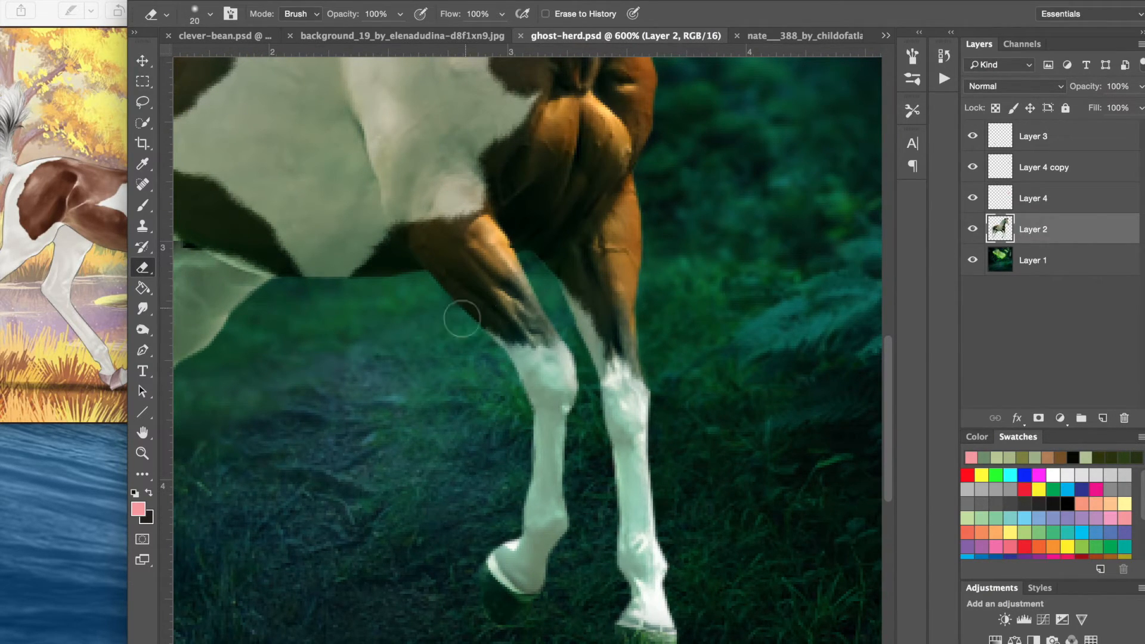
click(143, 312)
drag(141, 310, 175, 334)
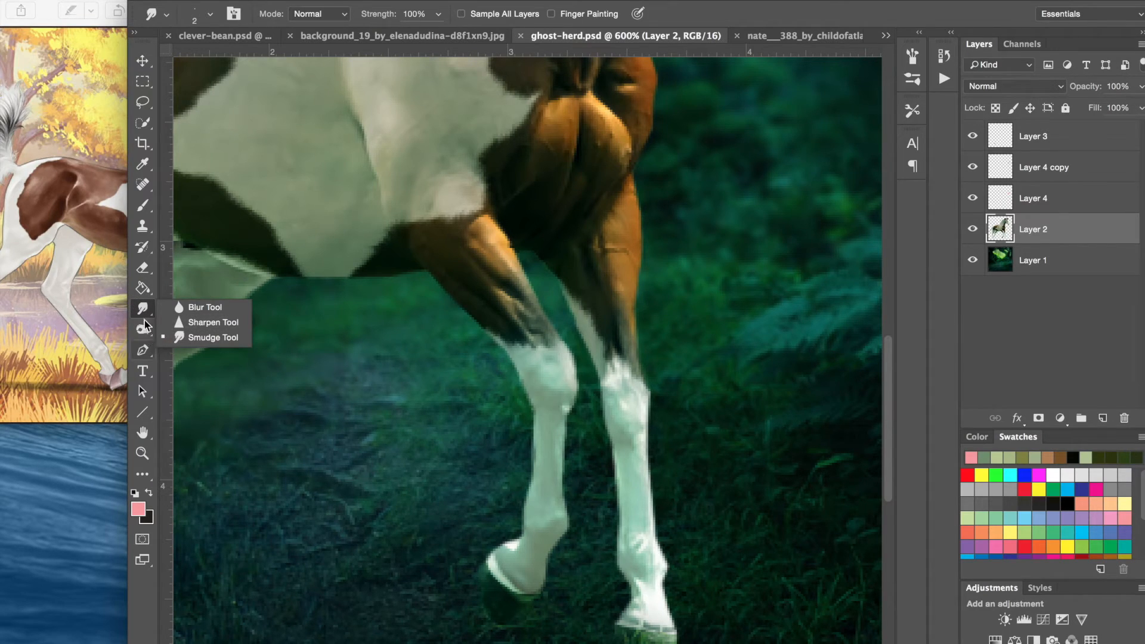
drag(143, 209, 145, 216)
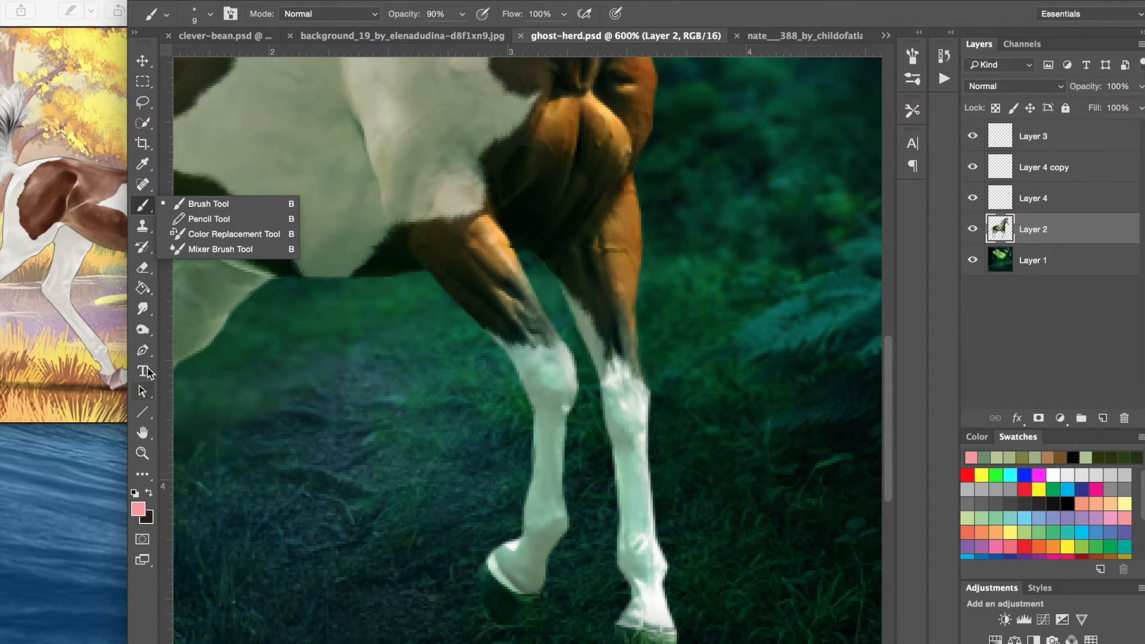
drag(152, 368, 152, 368)
mouse_move(142, 311)
mouse_down()
mouse_move(149, 337)
mouse_move(202, 343)
mouse_up()
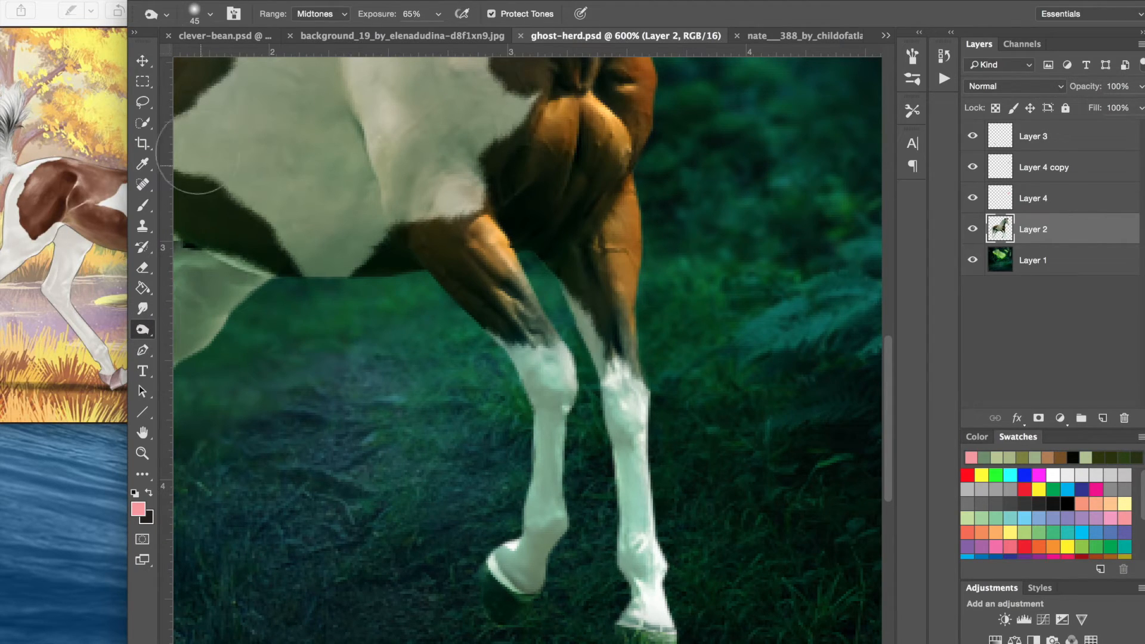
- Burn shading into the horse's front legs with a 15 px brush
key(bracketleft)
key(bracketleft)
key(bracketleft)
mouse_move(607, 467)
mouse_down()
mouse_move(623, 513)
mouse_move(614, 457)
mouse_move(639, 582)
mouse_move(627, 613)
mouse_move(604, 445)
mouse_move(616, 430)
mouse_move(584, 436)
mouse_move(545, 470)
mouse_move(519, 542)
mouse_move(486, 549)
mouse_move(524, 414)
mouse_move(514, 358)
mouse_move(532, 409)
mouse_up()
scroll(536, 434, down, 5)
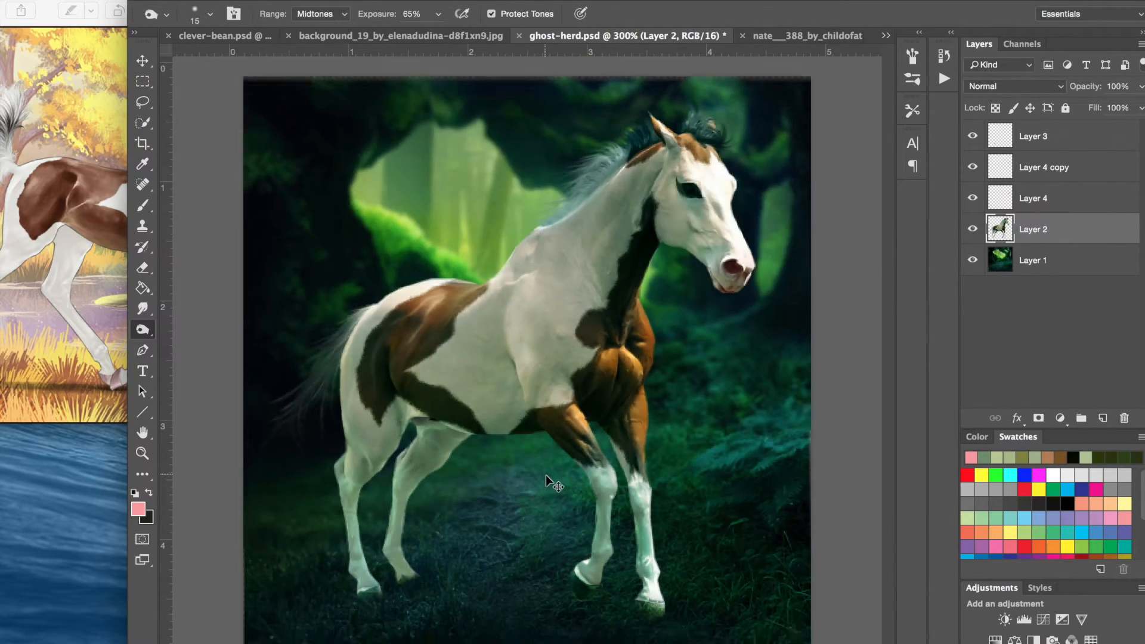
scroll(555, 489, up, 1)
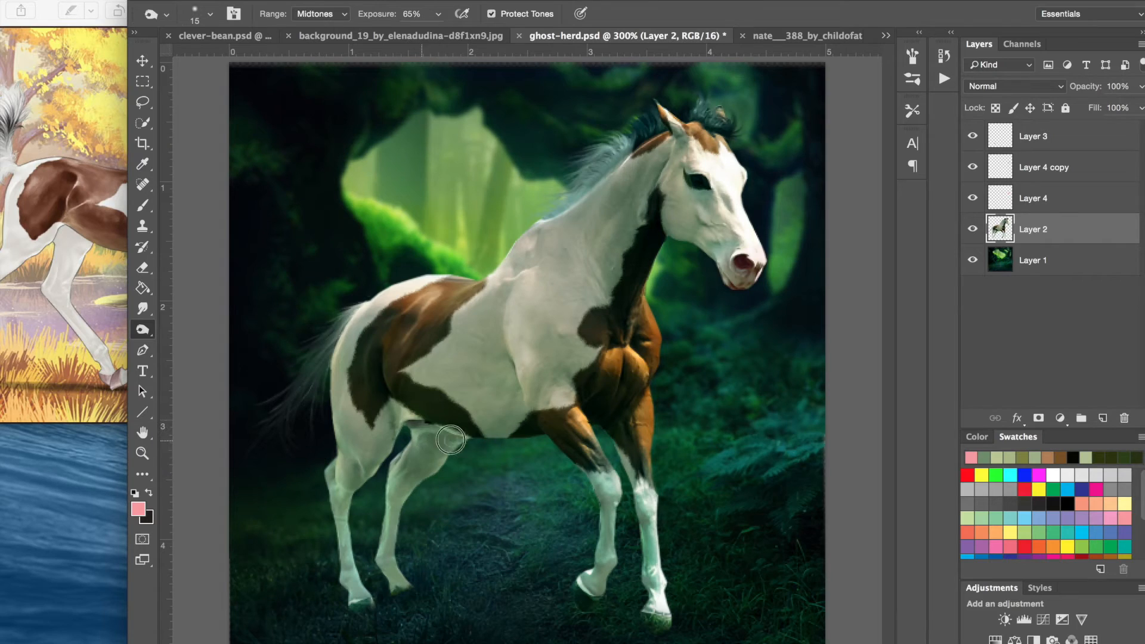
- Burn shading into the hind legs at 15 px and the lower legs at 30 px, and save the document
mouse_move(415, 439)
mouse_down()
mouse_move(389, 502)
mouse_move(378, 551)
mouse_move(388, 572)
mouse_up()
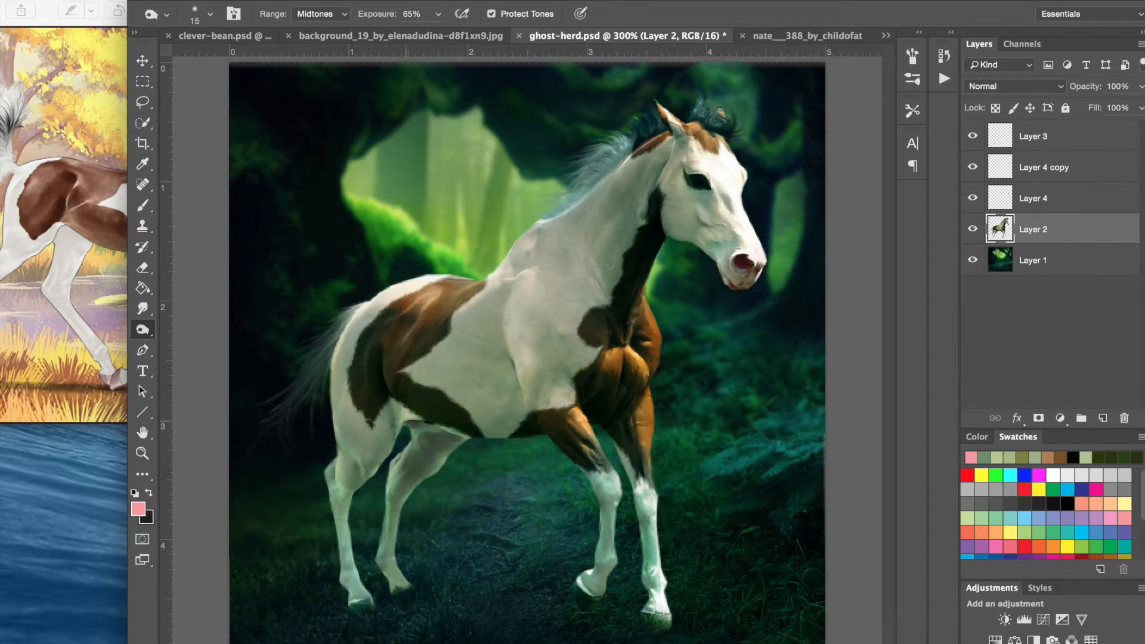
key(super+z)
drag(392, 447, 349, 517)
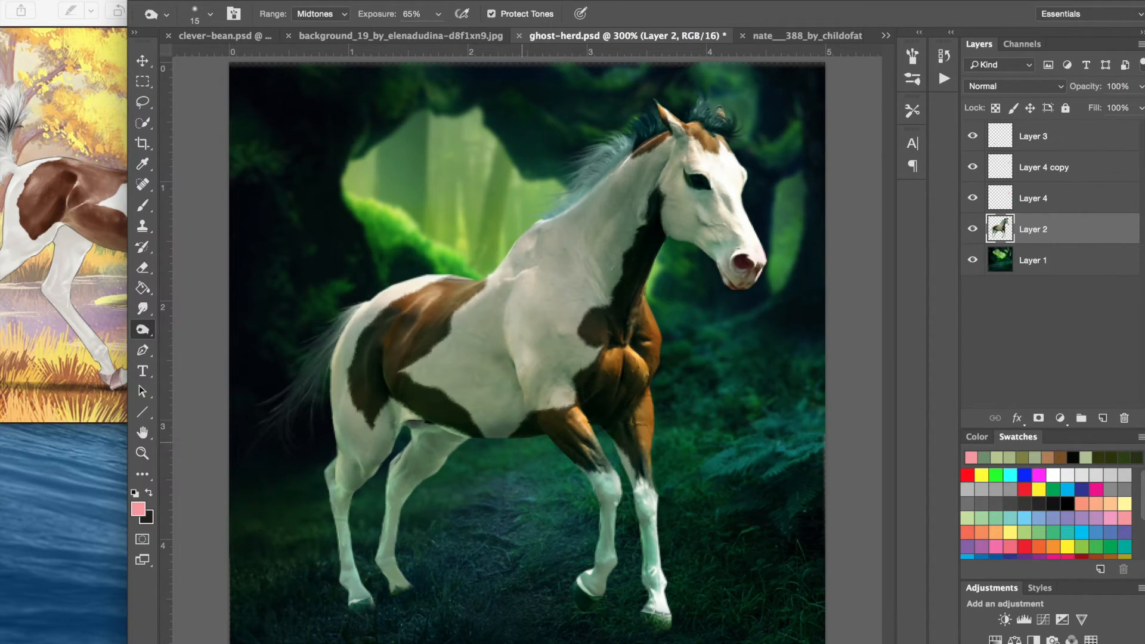
key(bracketright)
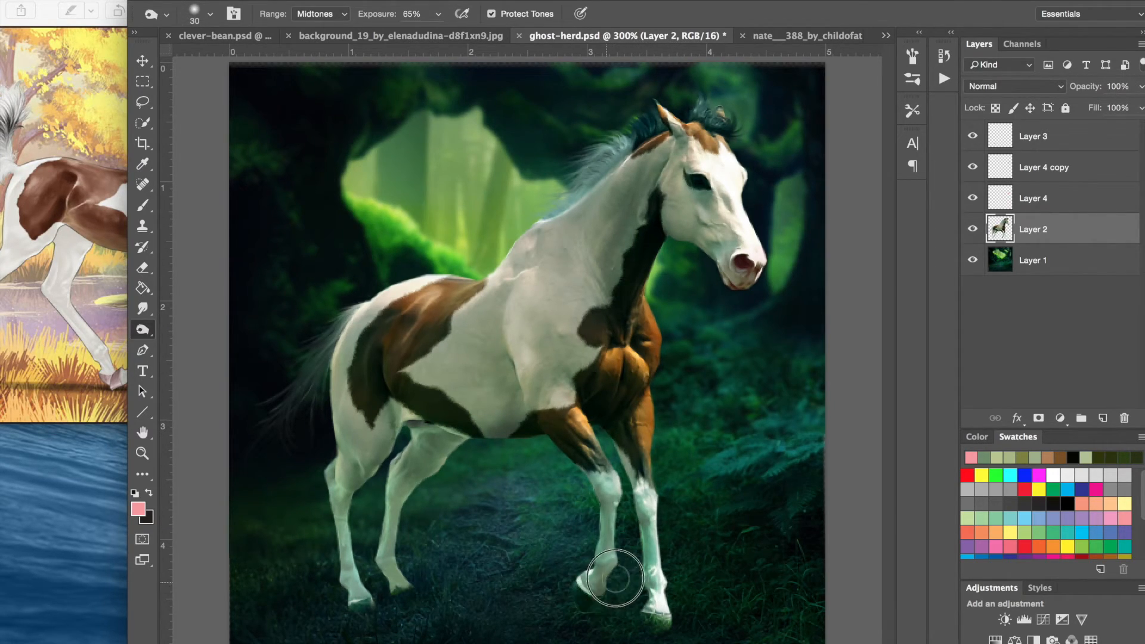
key(super+s)
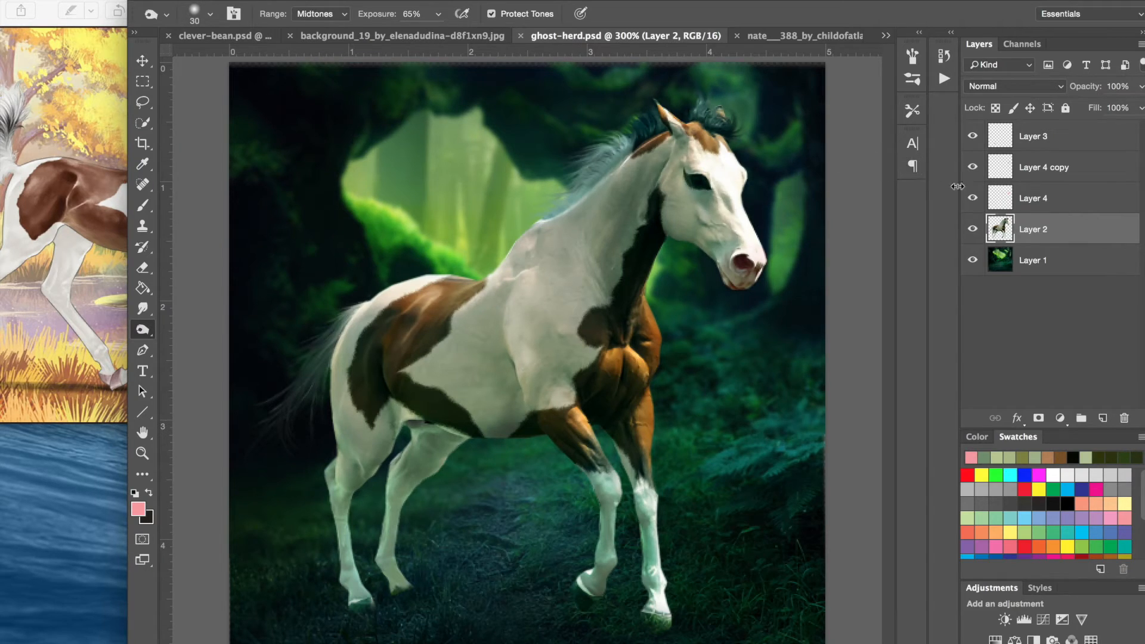
- Add a new layer directly above Layer 1 and examine the hooves and ground shadow in the bay horse reference photo
click(1041, 256)
click(1103, 418)
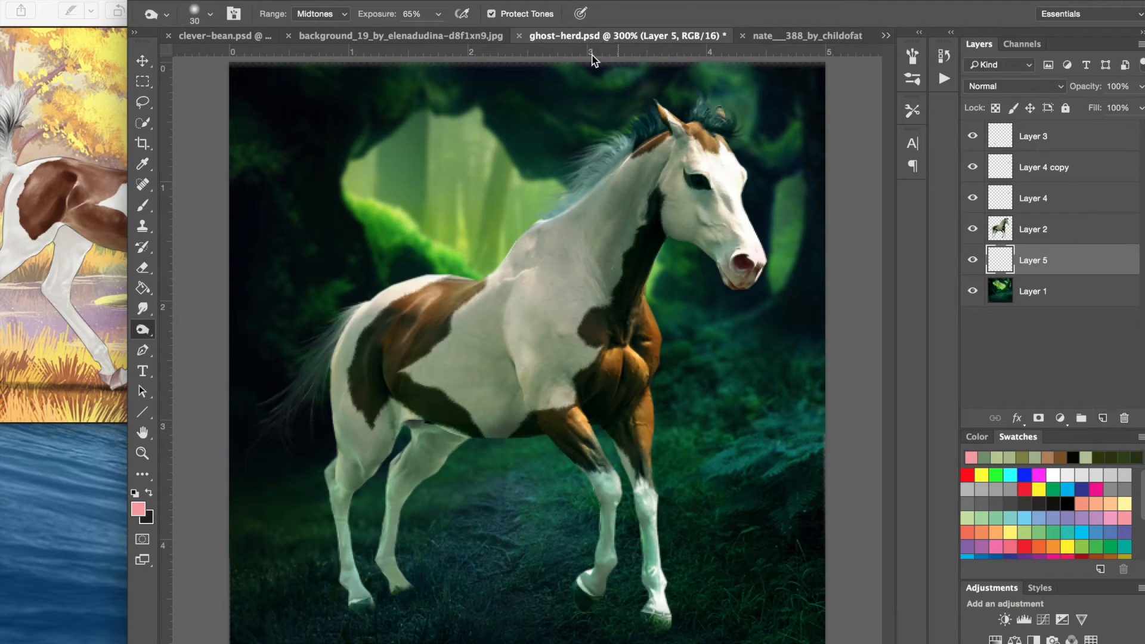
drag(221, 18, 581, 18)
click(387, 221)
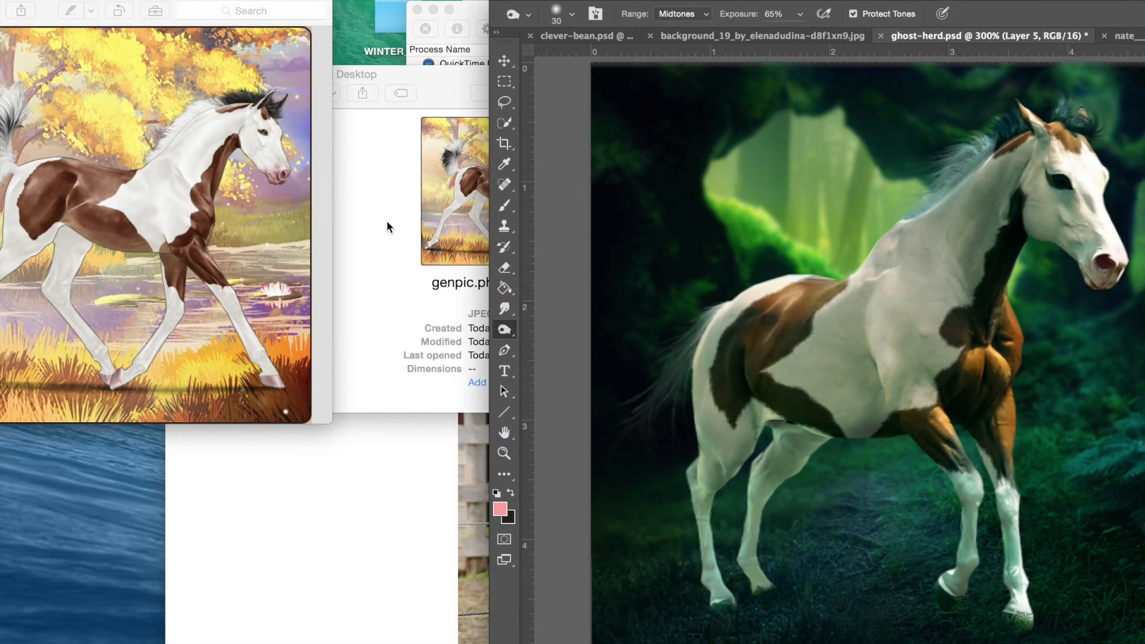
click(411, 524)
mouse_move(633, 230)
mouse_down()
mouse_move(307, 0)
mouse_move(222, 0)
mouse_up()
drag(692, 0, 561, 0)
click(826, 5)
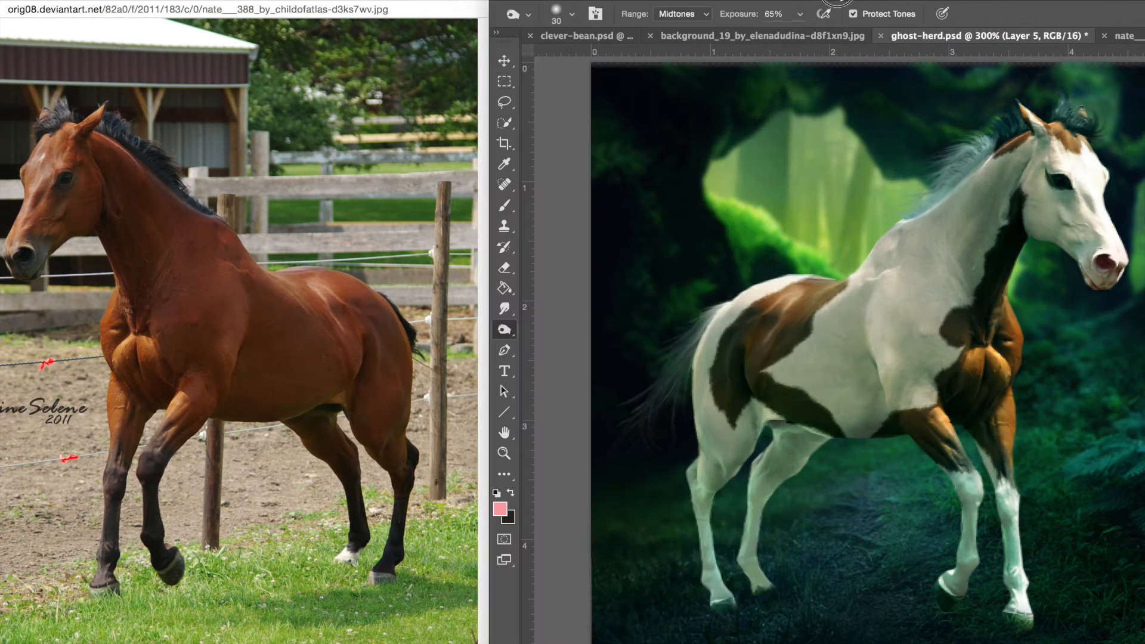
drag(808, 4, 468, 1)
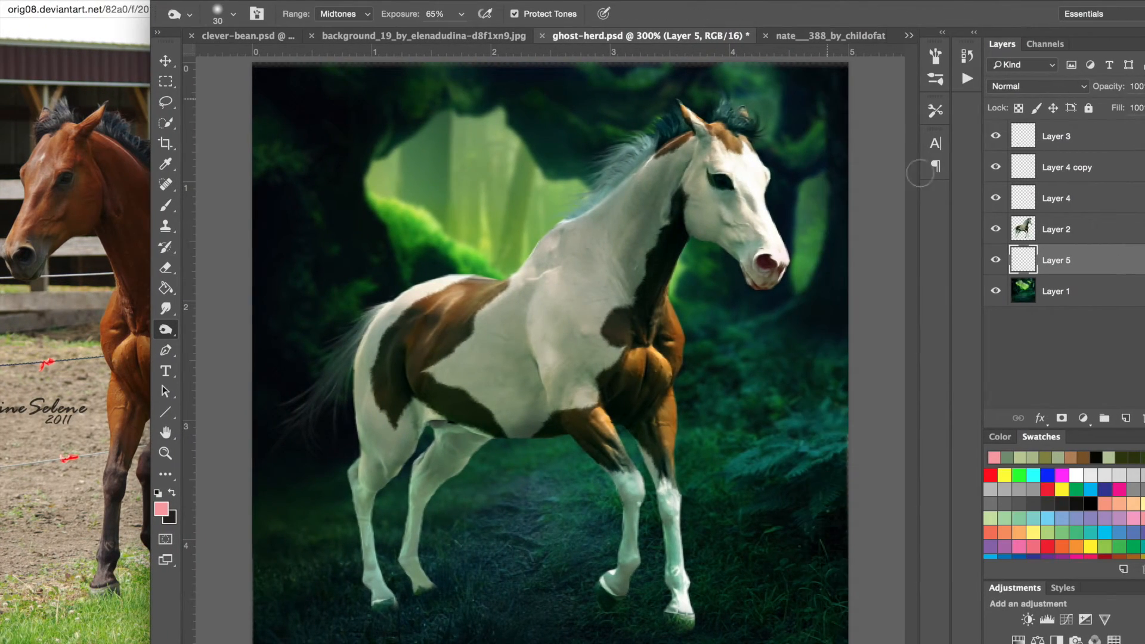
- Sample a near-black colour from the dark forest ground as the foreground colour and switch to the Brush tool
click(166, 163)
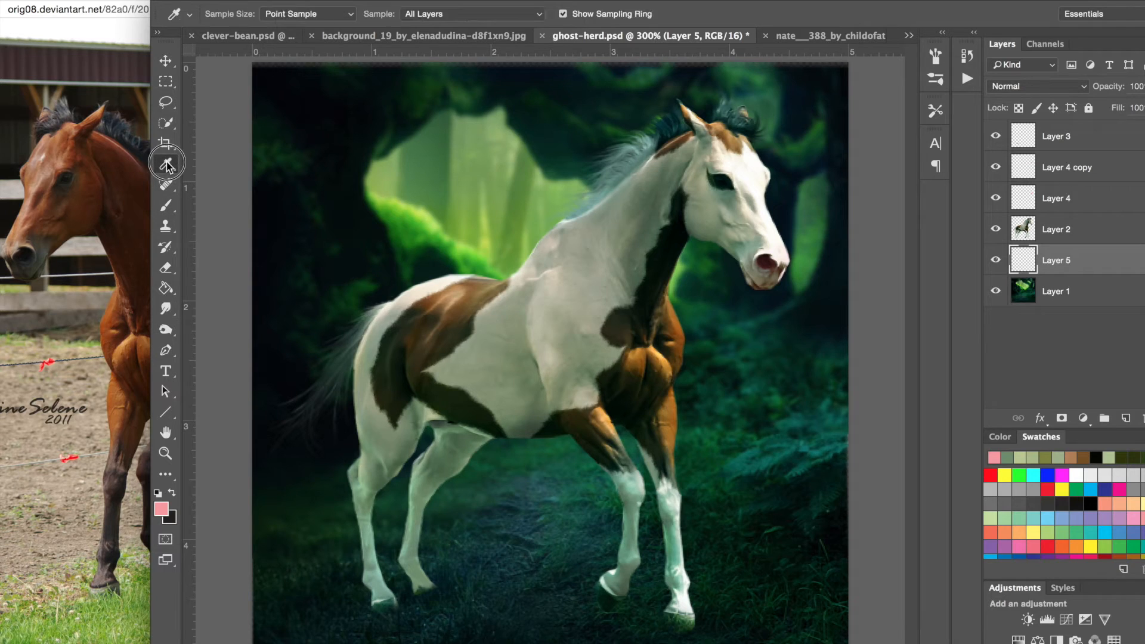
click(838, 528)
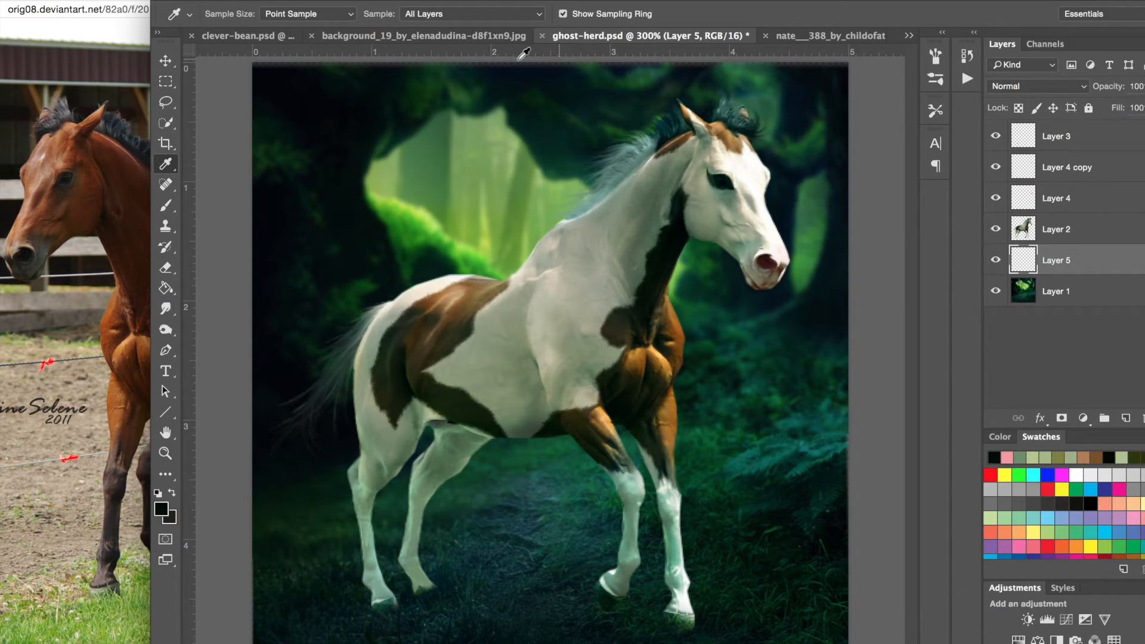
drag(532, 1, 616, 1)
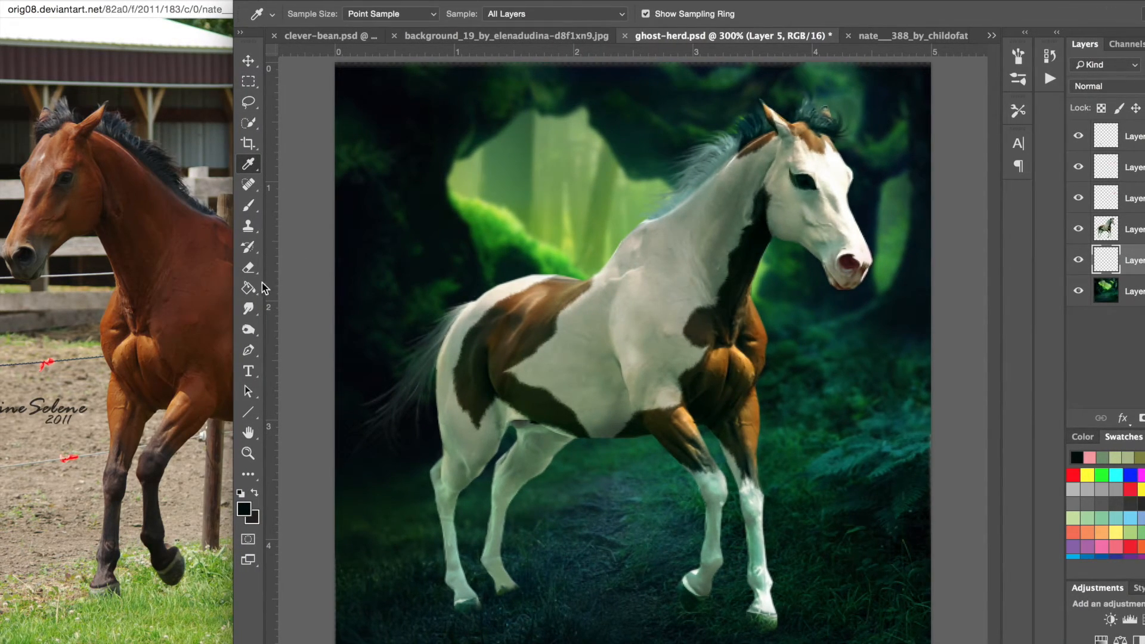
click(248, 206)
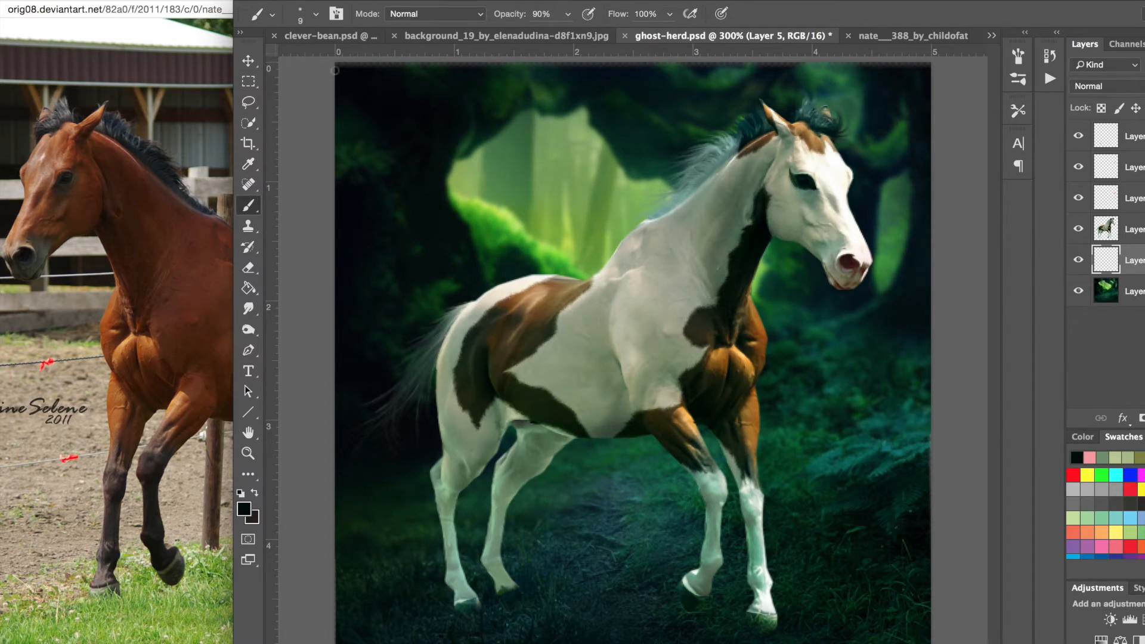
click(254, 517)
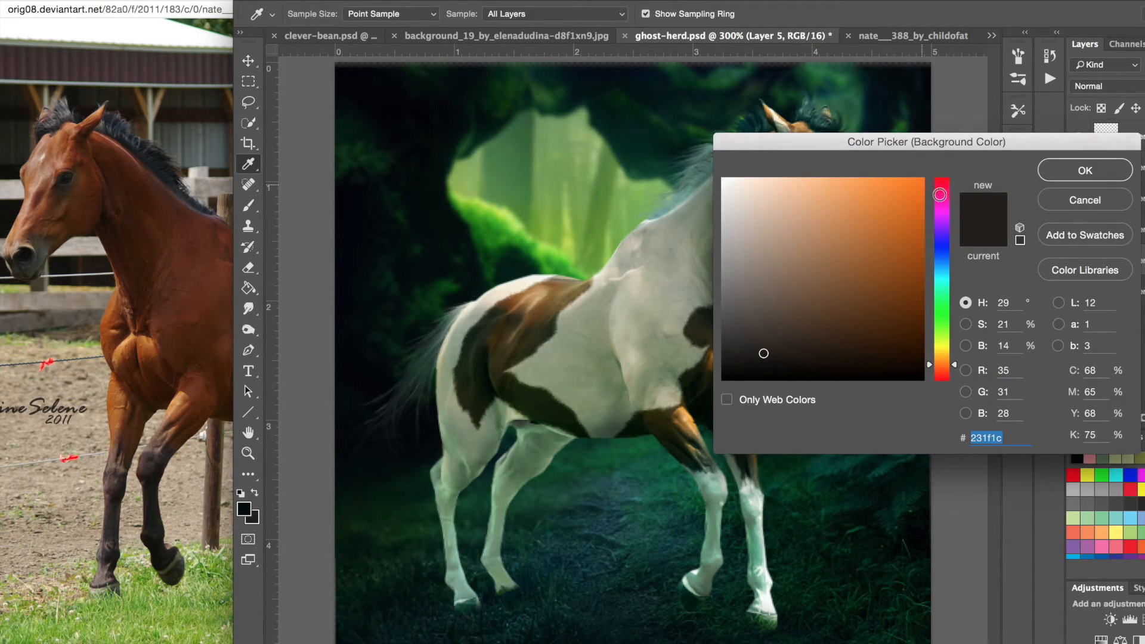
click(1056, 200)
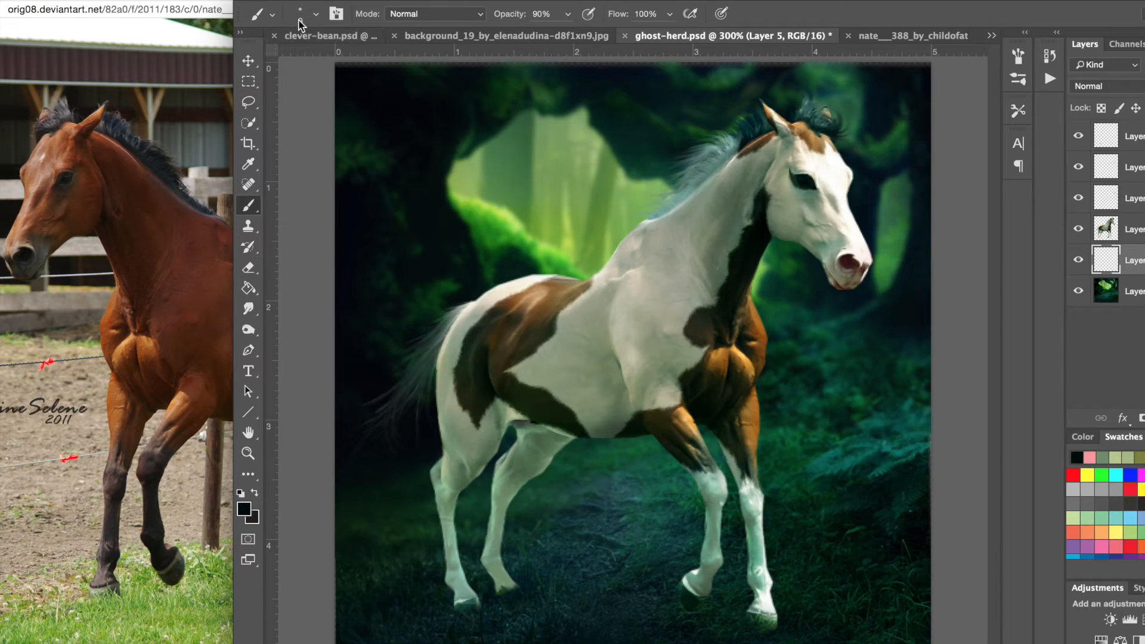
- Paint a dark ground shadow beneath the horse's hooves on the new layer with a soft 70 px brush at 90% opacity
click(317, 15)
click(339, 170)
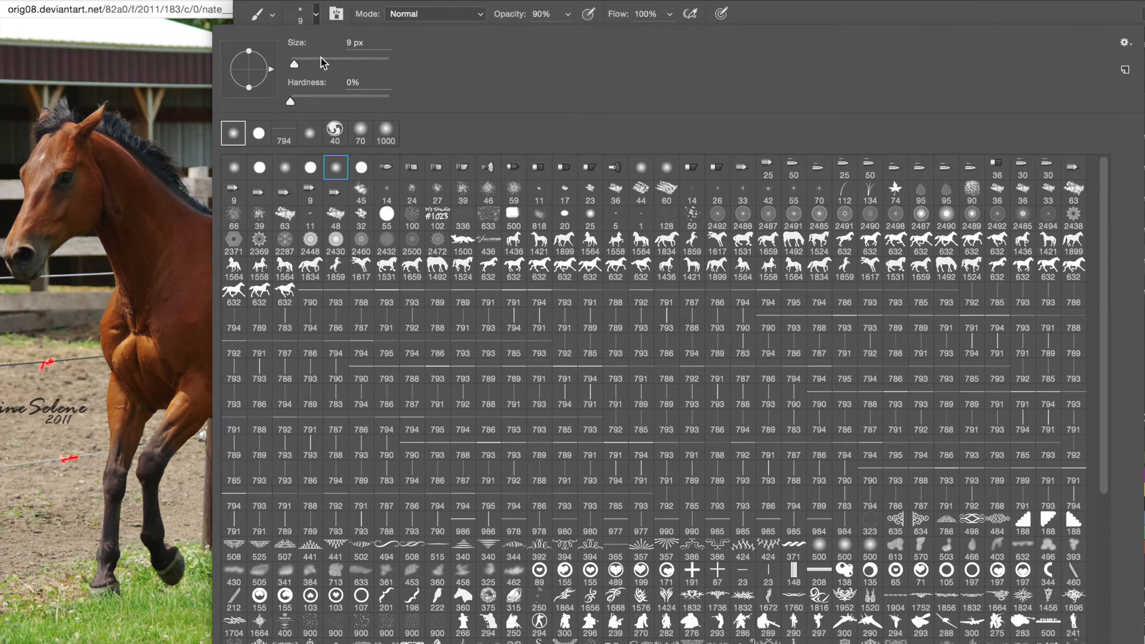
click(318, 16)
click(319, 16)
click(317, 17)
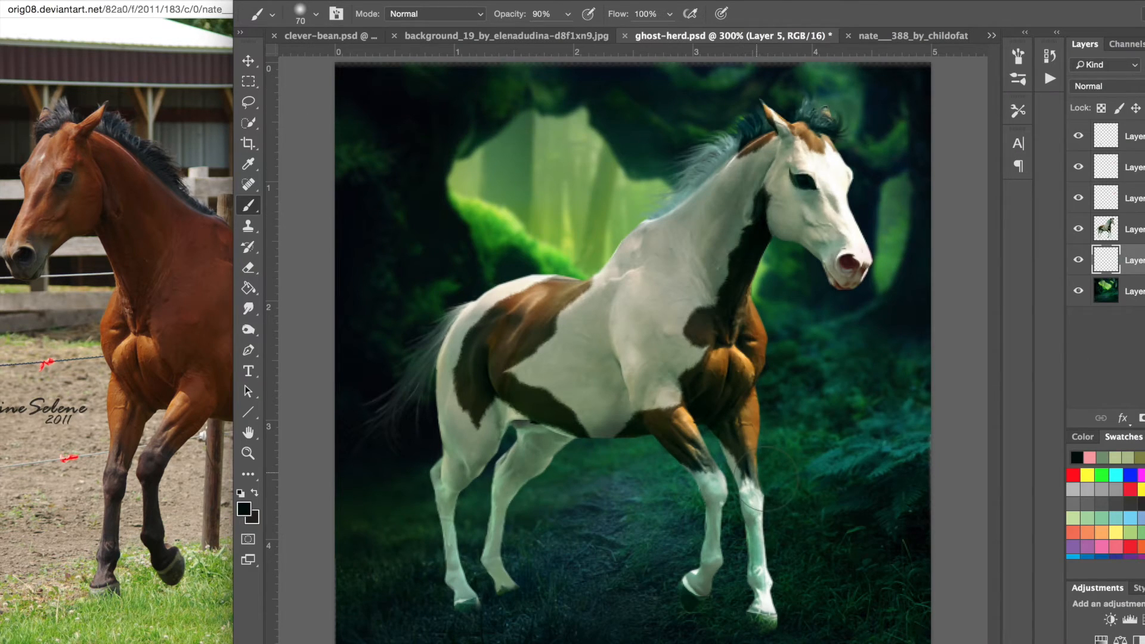
drag(519, 609, 721, 603)
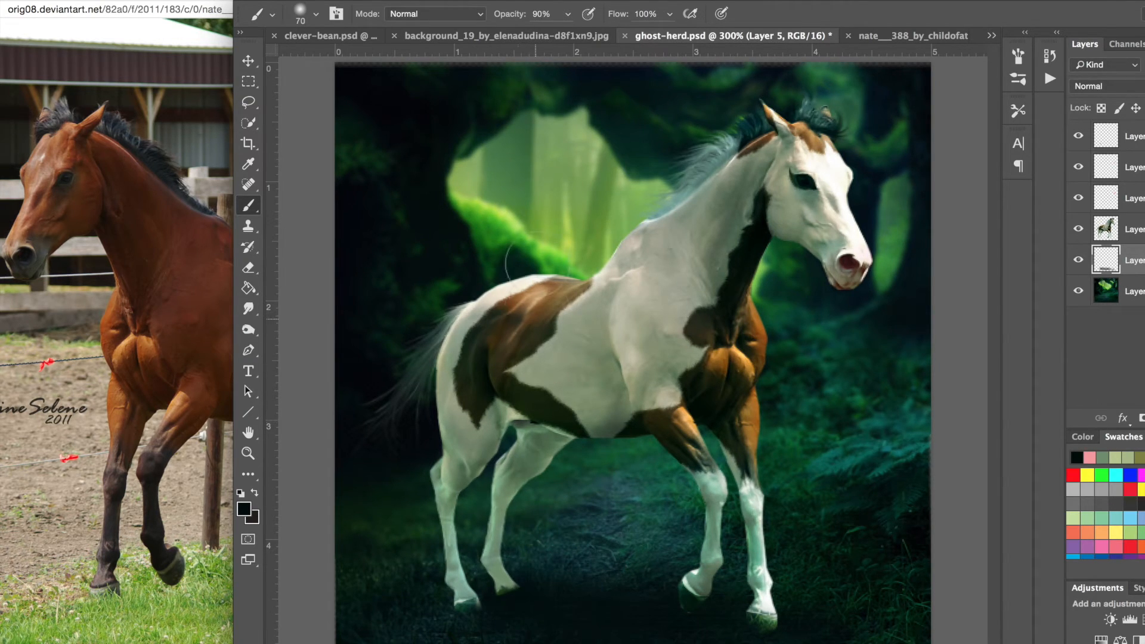
- Check the shadow against the bay horse reference, and step back through the history until the painted ground shadow and its layer are removed
drag(552, 1, 752, 2)
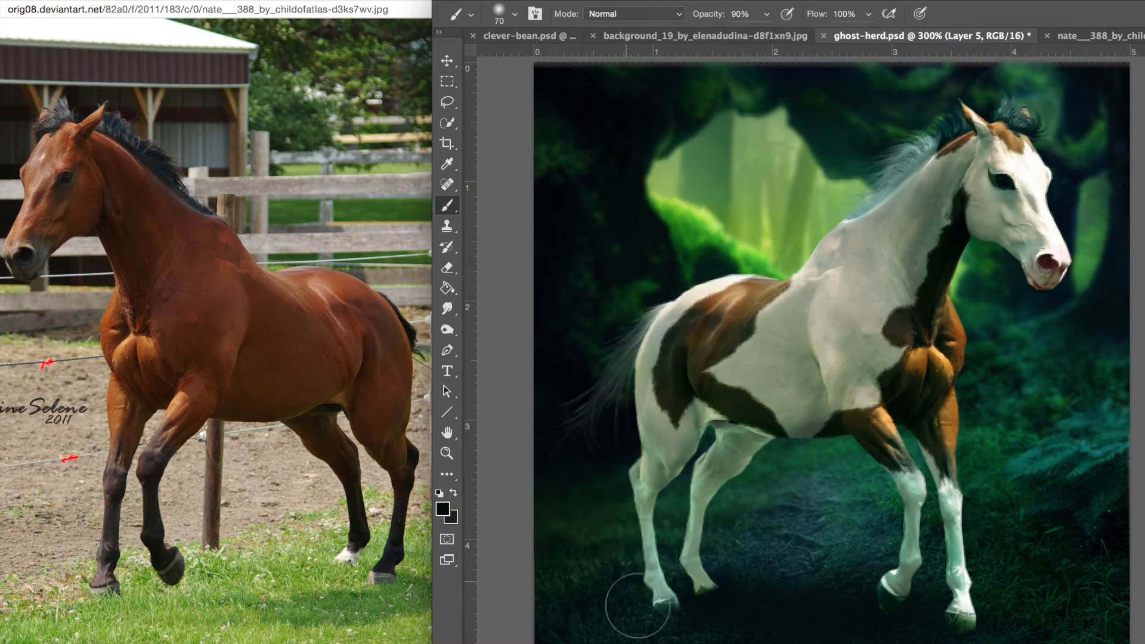
drag(637, 2, 399, 2)
click(177, 2)
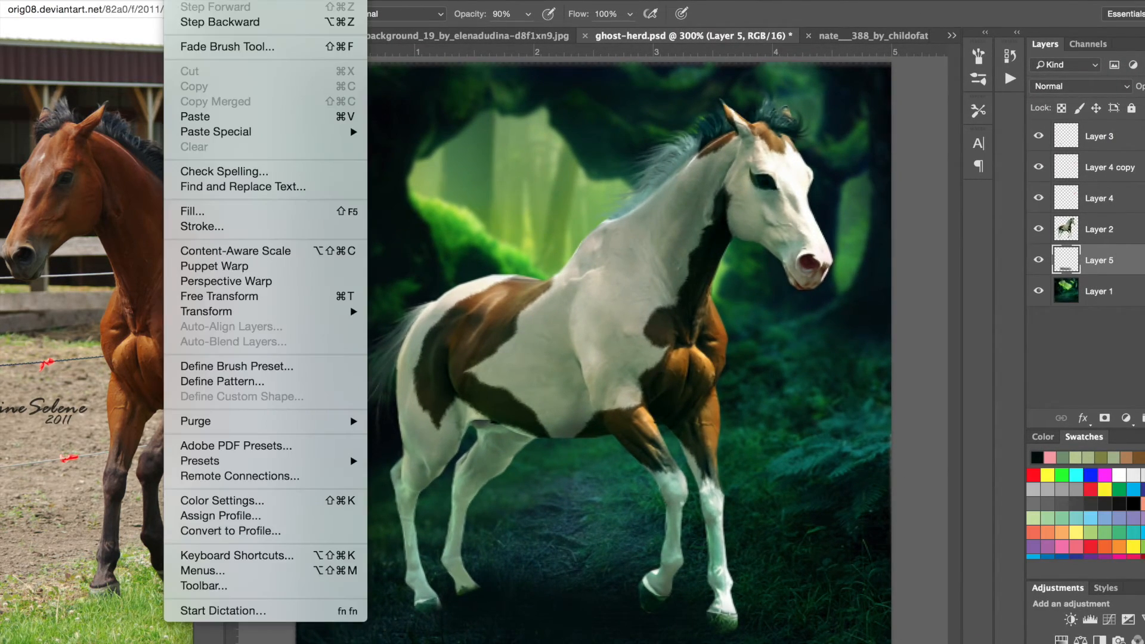
click(192, 19)
click(178, 1)
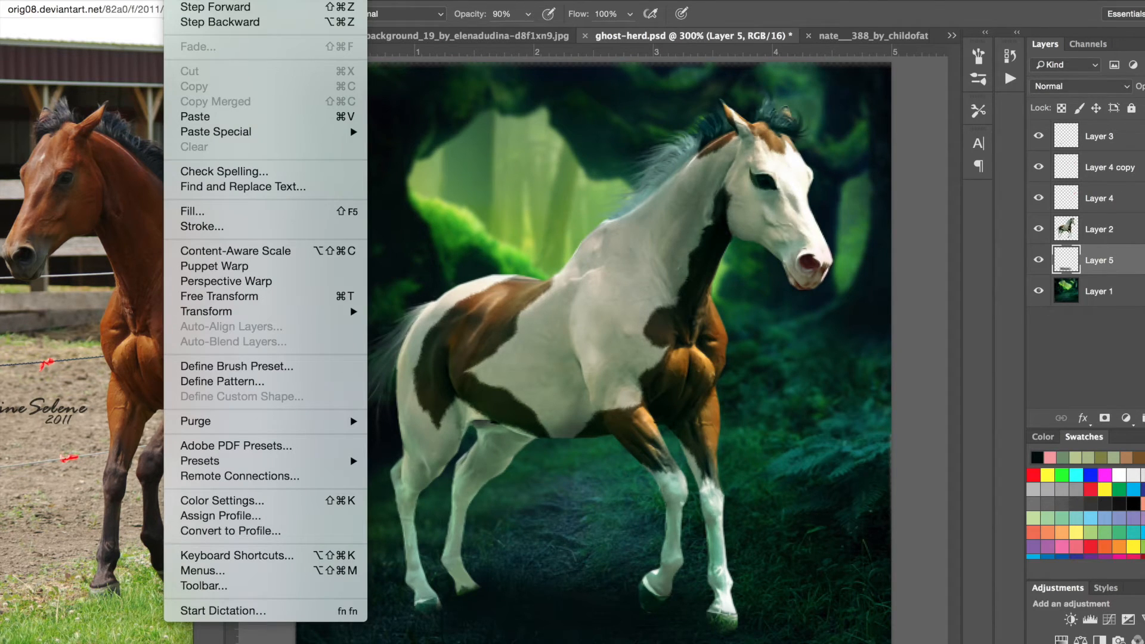
click(193, 20)
click(178, 1)
click(192, 21)
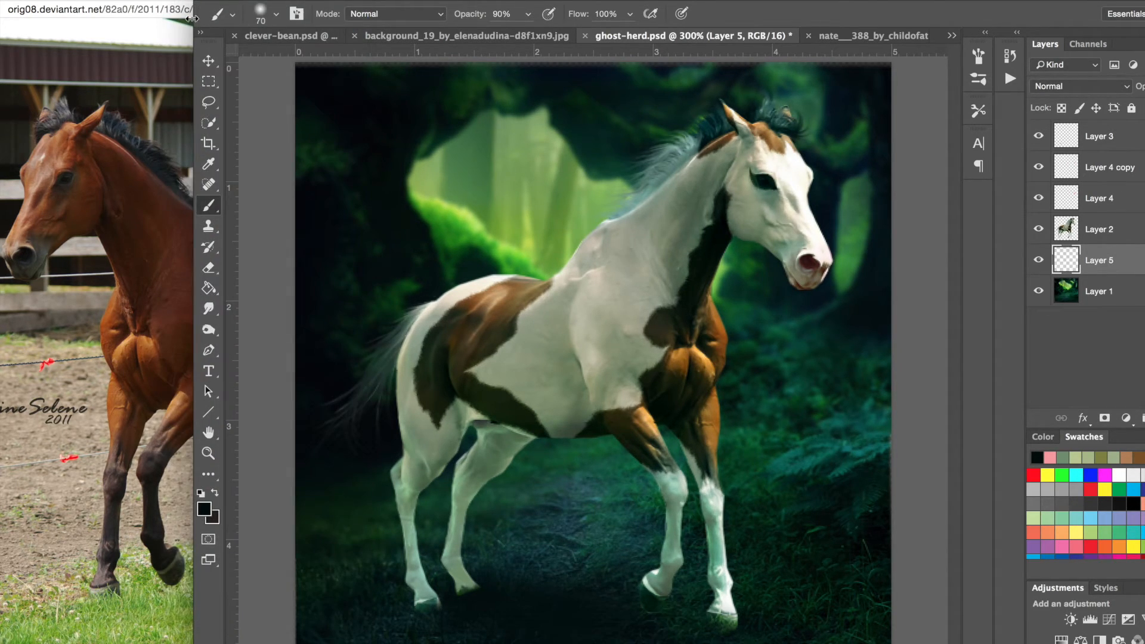
click(178, 1)
click(183, 22)
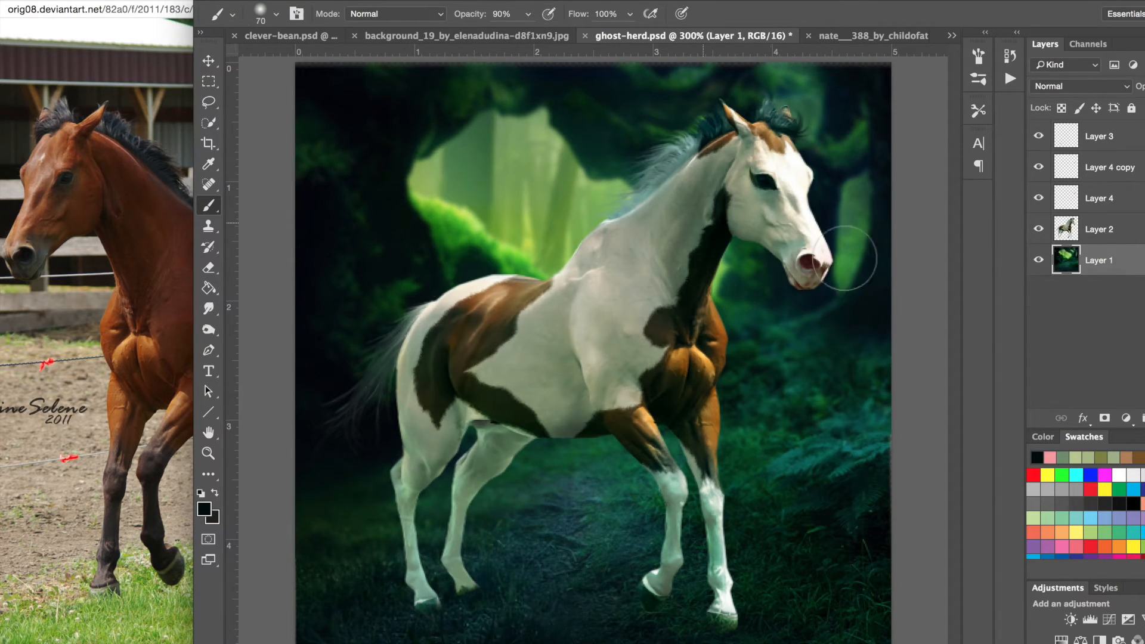
- Add a new layer directly above Layer 1 and examine the ground under the hooves in the bay horse reference photo
drag(862, 1, 758, 3)
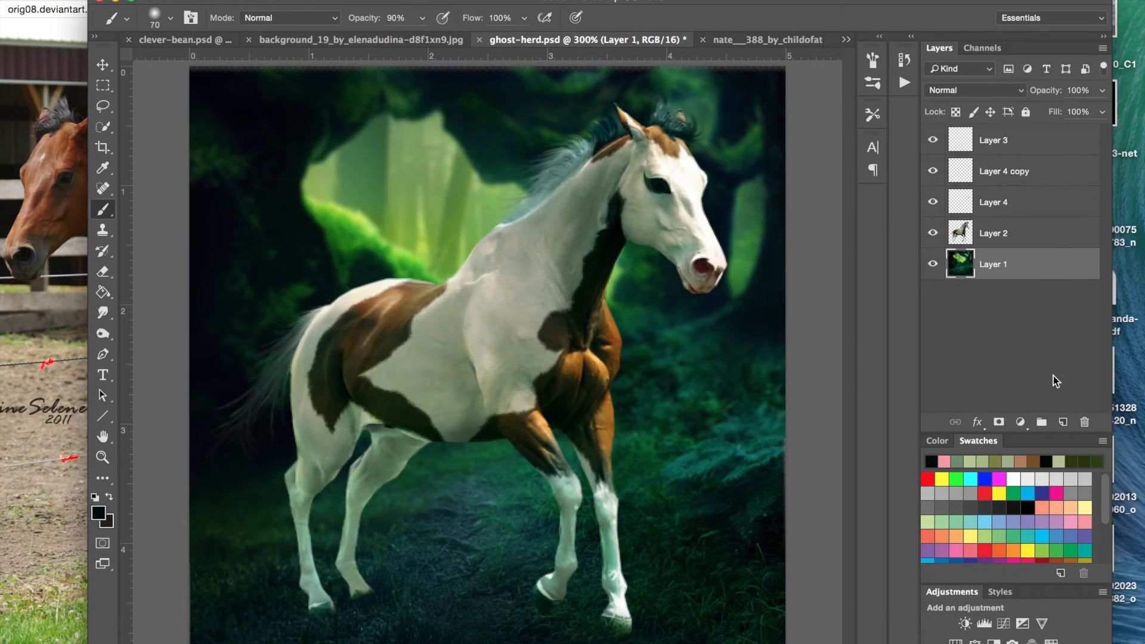
click(1063, 422)
drag(386, 5, 597, 1)
click(184, 296)
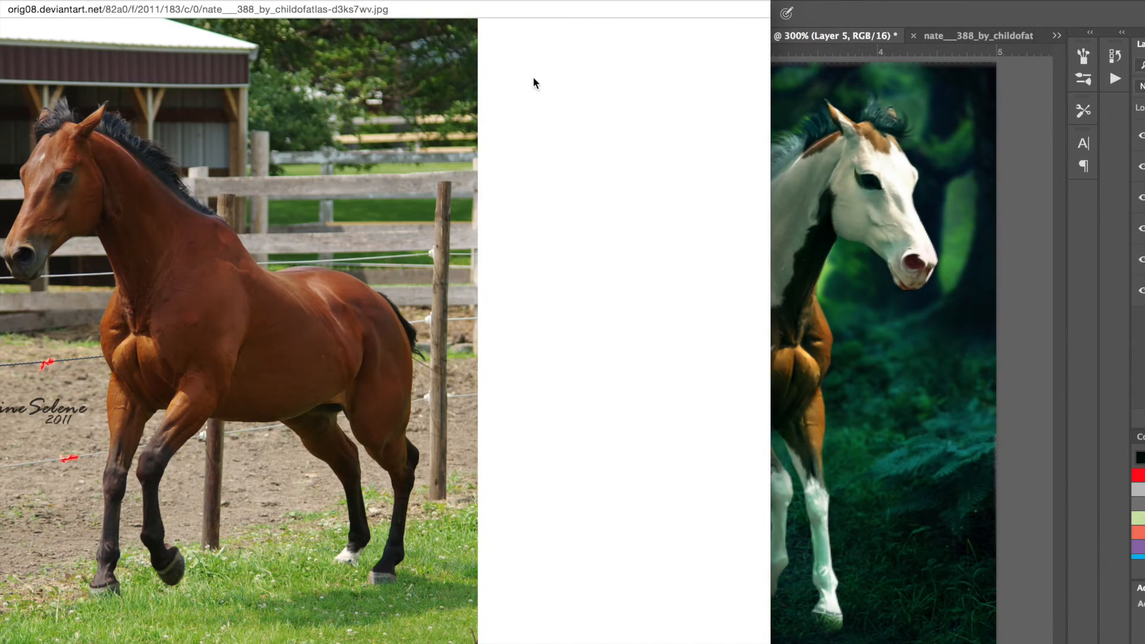
click(778, 19)
- Reduce the soft brush to 35 px and paint a dark ground shadow along the grass beneath the horse's hooves on Layer 5
key(bracketleft)
key(bracketleft)
key(bracketleft)
key(bracketleft)
key(bracketleft)
mouse_move(517, 613)
mouse_down()
mouse_move(512, 626)
mouse_move(537, 643)
mouse_up()
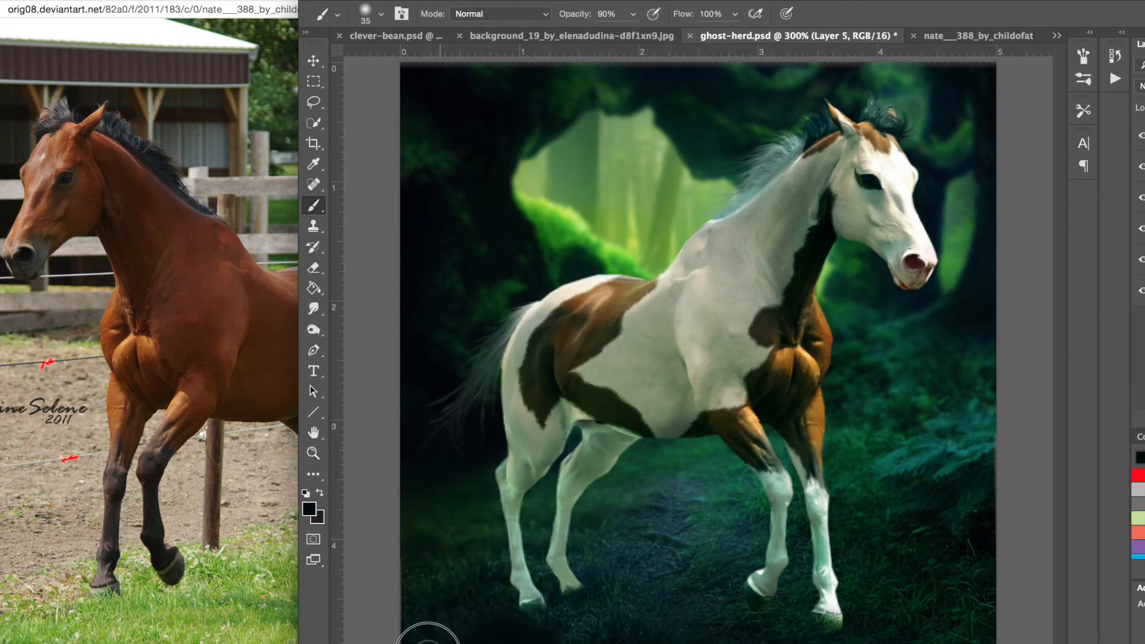
drag(300, 385, 477, 385)
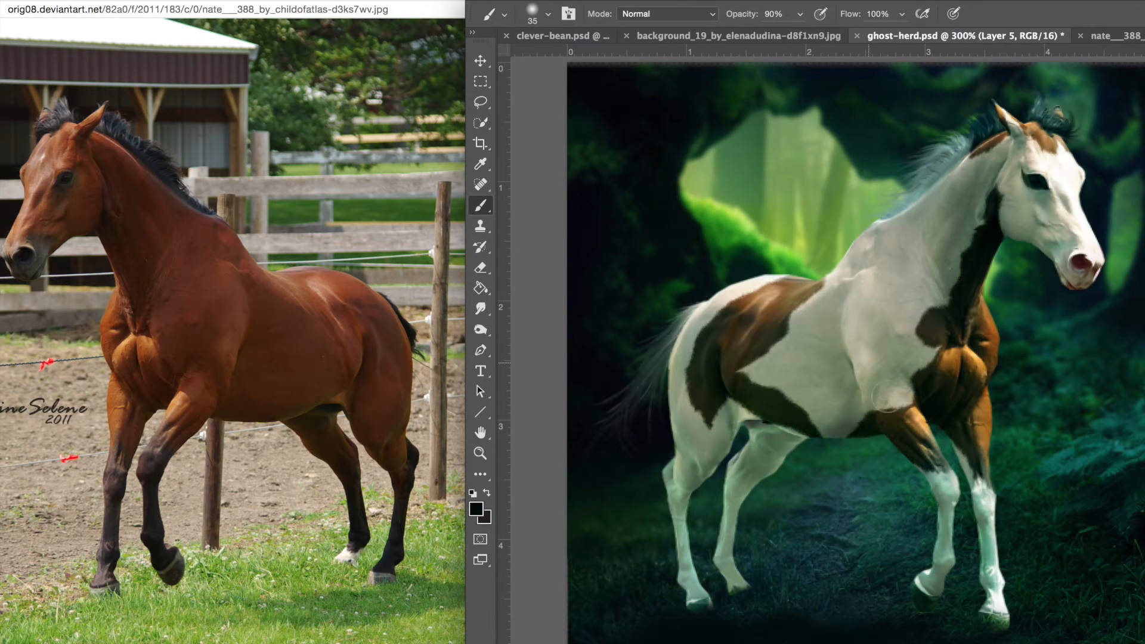
- Set the ground shadow layer, Layer 5, to Multiply blending at 40% opacity
drag(824, 3, 445, 1)
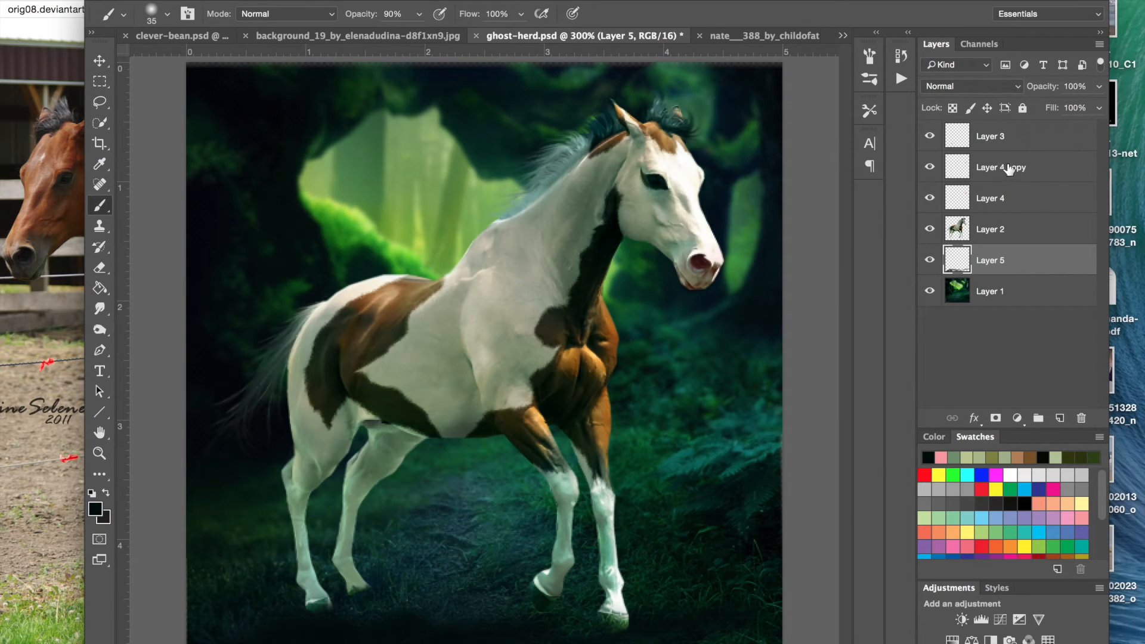
click(968, 87)
click(971, 131)
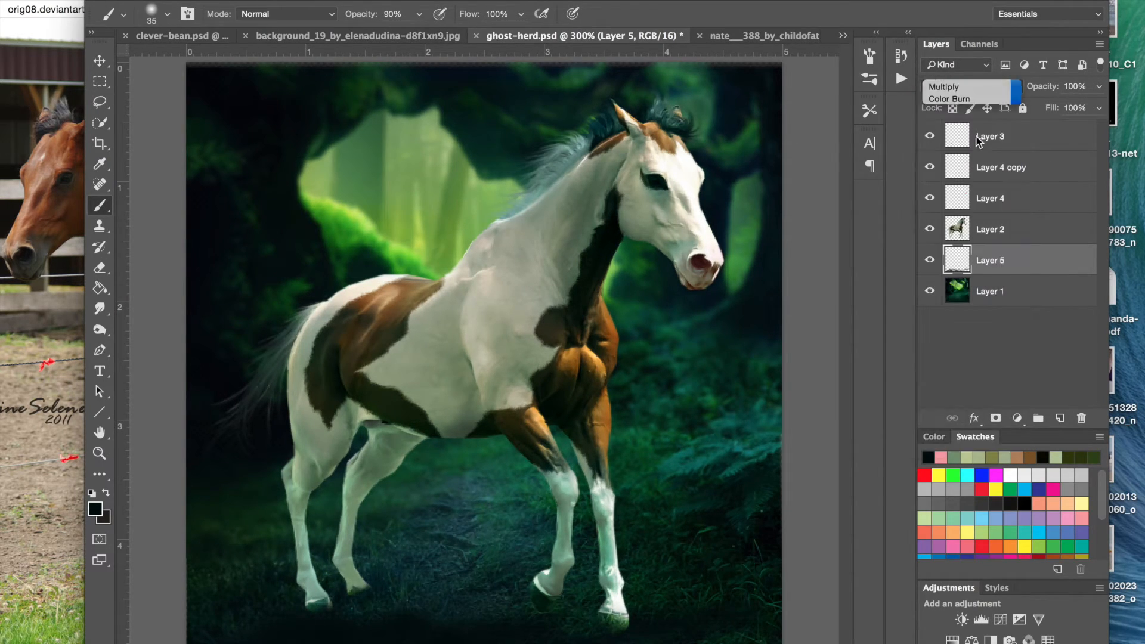
drag(1099, 87, 1054, 108)
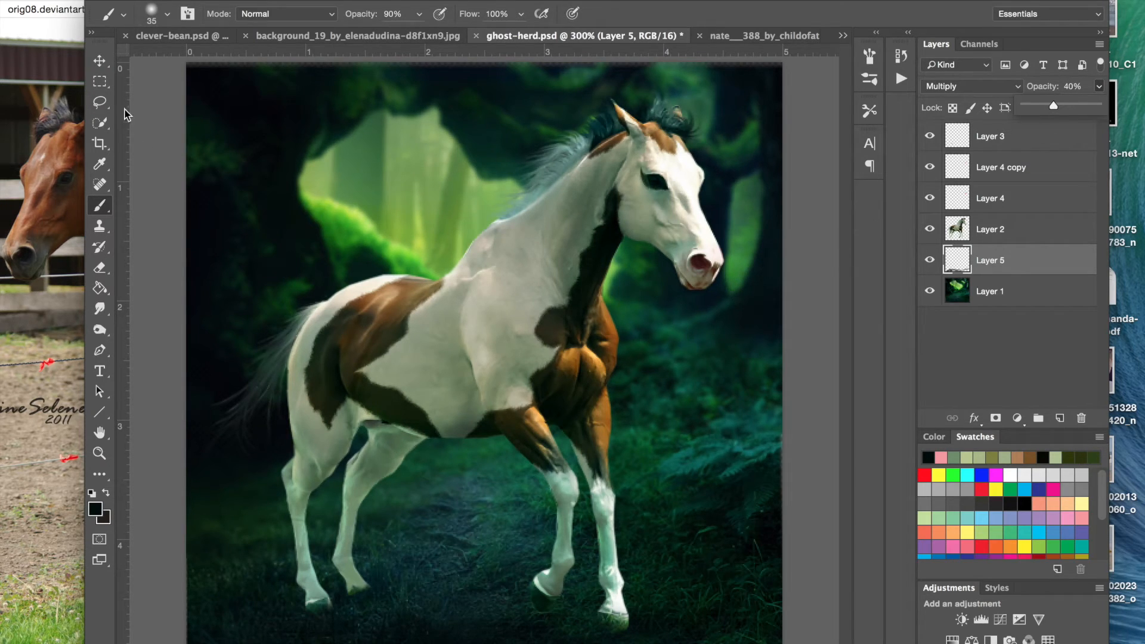
- Add a new layer directly above Layer 2 and sample a dark green from the grass beside the front hooves
click(99, 60)
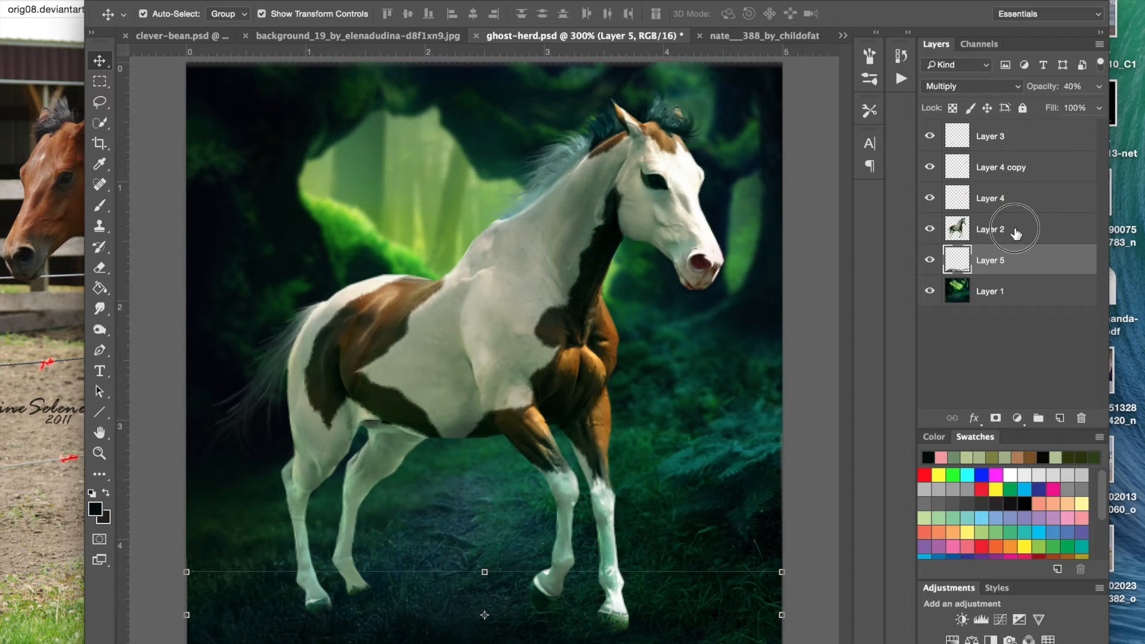
click(1017, 234)
click(1060, 418)
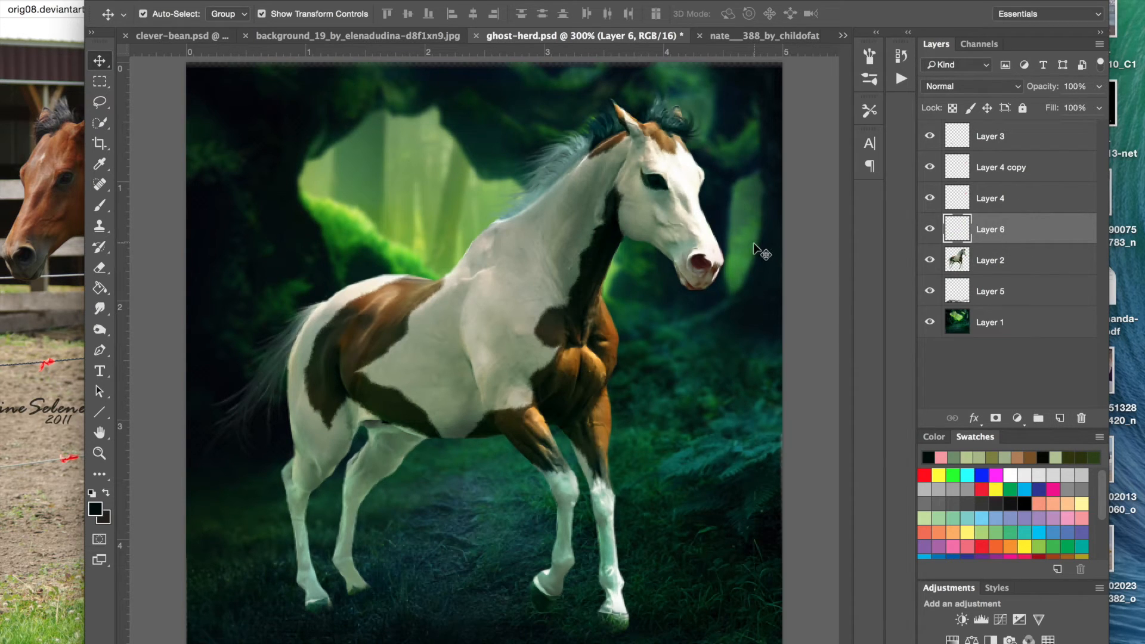
key(super+plus)
key(super+plus)
key(super+plus)
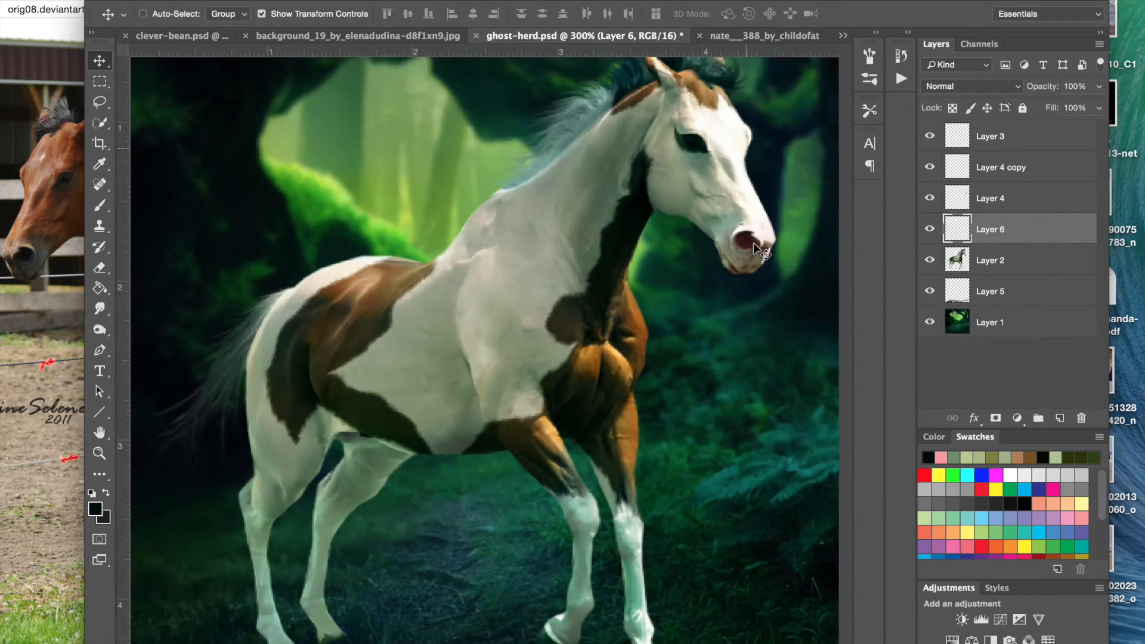
scroll(753, 242, down, 7)
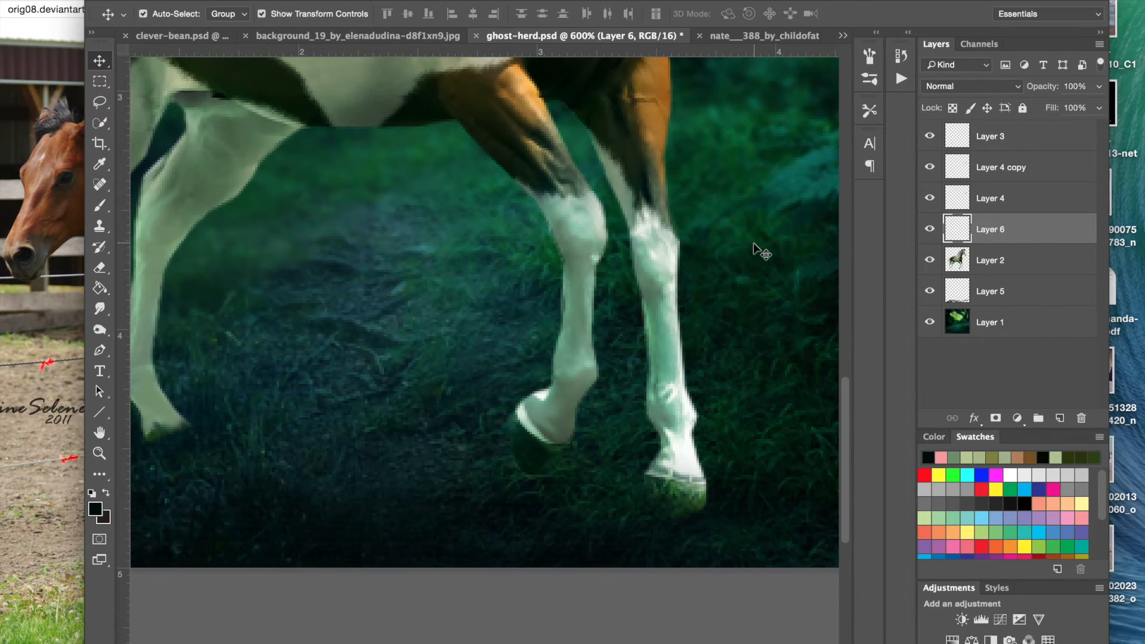
click(100, 163)
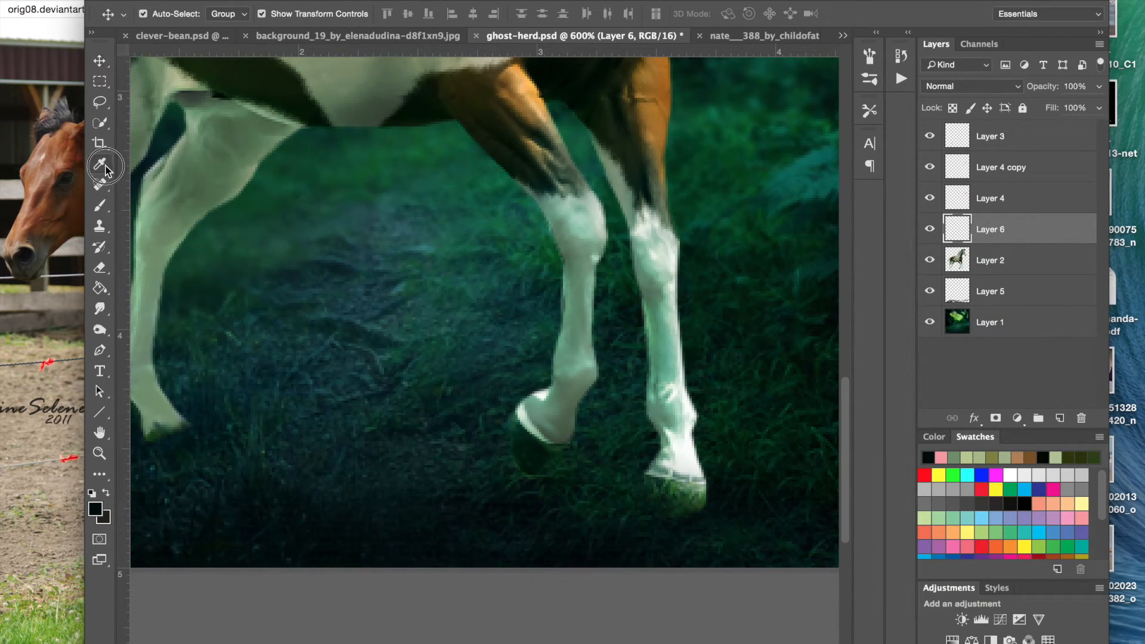
click(591, 461)
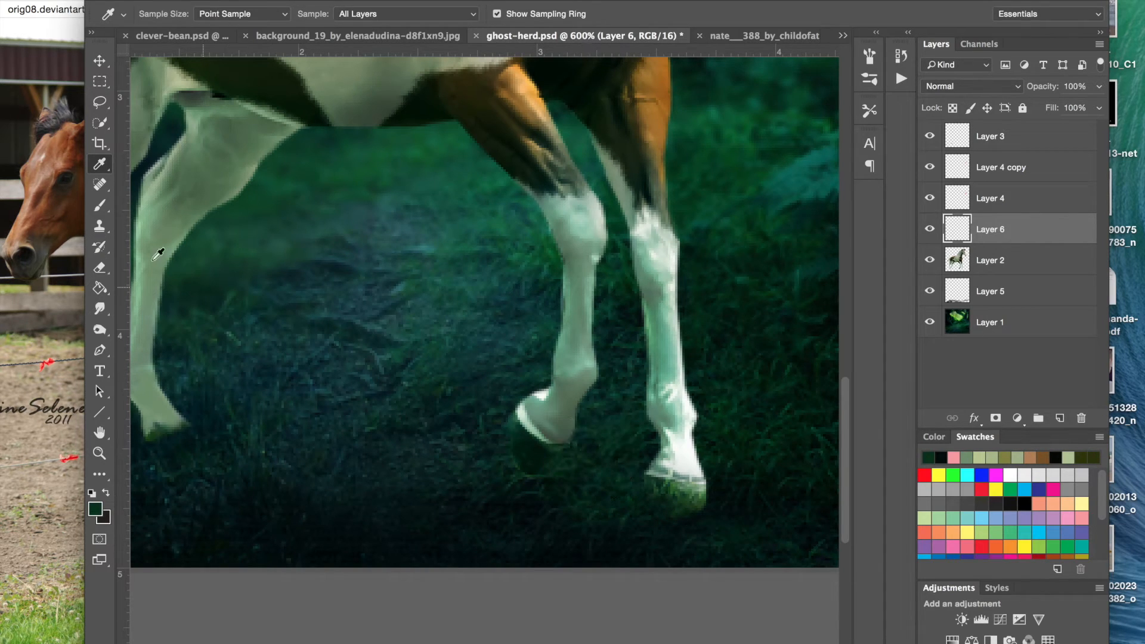
- Set the brush size to 2 px and paint fine grass blades over the base of the planted front hoof
click(99, 205)
click(167, 17)
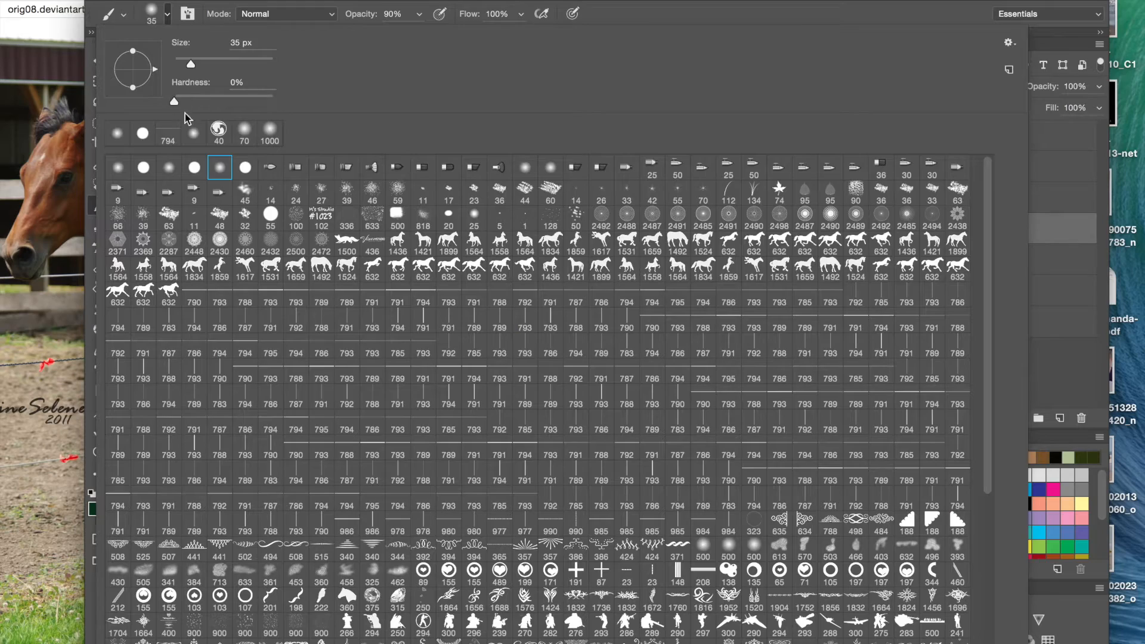
click(241, 41)
text(2)
click(167, 17)
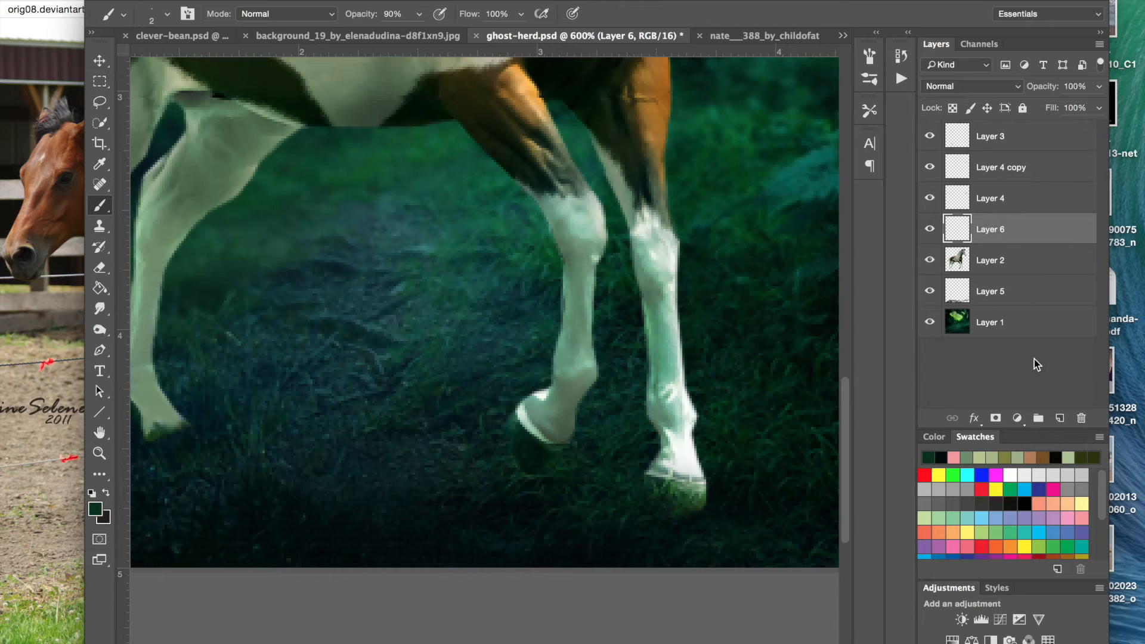
mouse_move(675, 514)
mouse_down()
mouse_move(694, 484)
mouse_move(715, 491)
mouse_up()
mouse_move(700, 504)
mouse_down()
mouse_move(699, 467)
mouse_move(662, 463)
mouse_up()
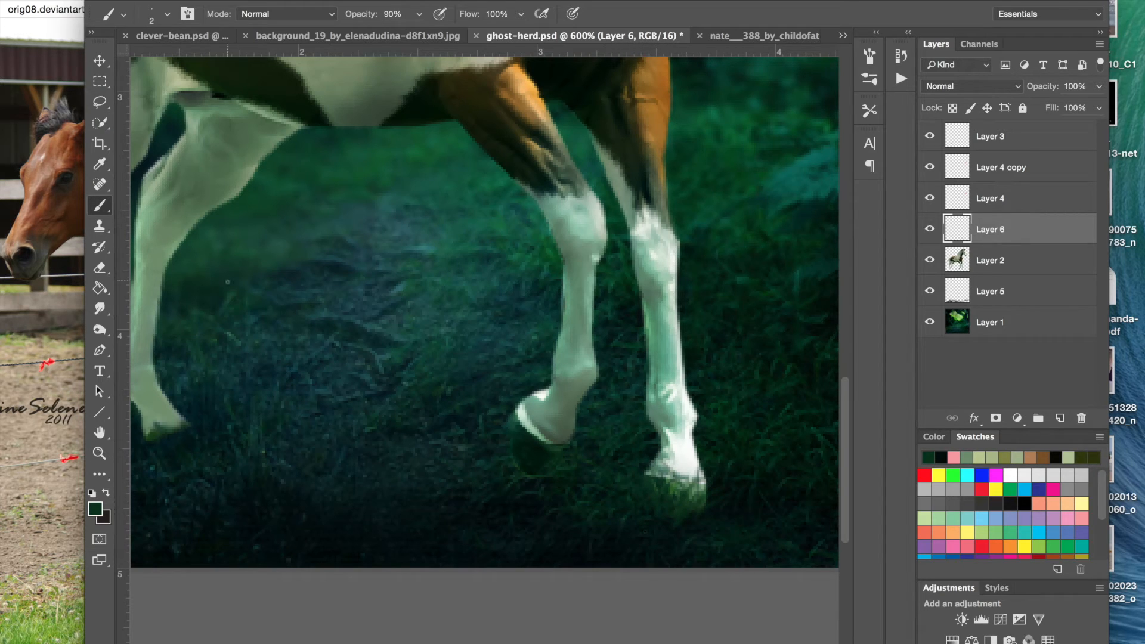
- Sample another green near the front hooves and add finer grass blades over the planted hoof with a 1 px brush at 100% opacity
click(100, 164)
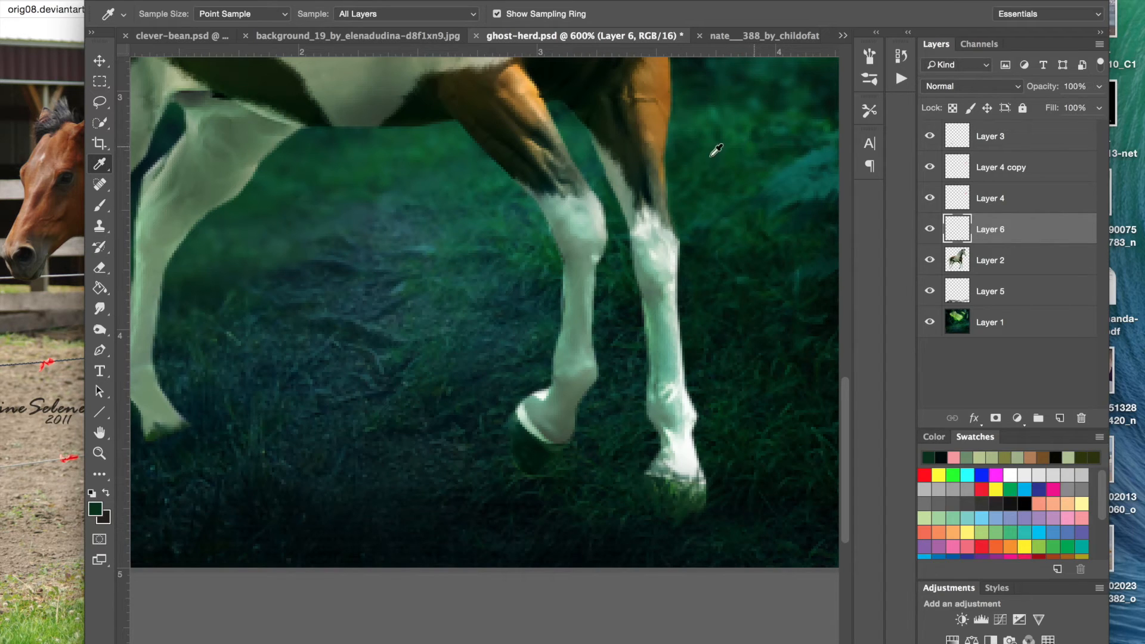
click(626, 516)
click(626, 517)
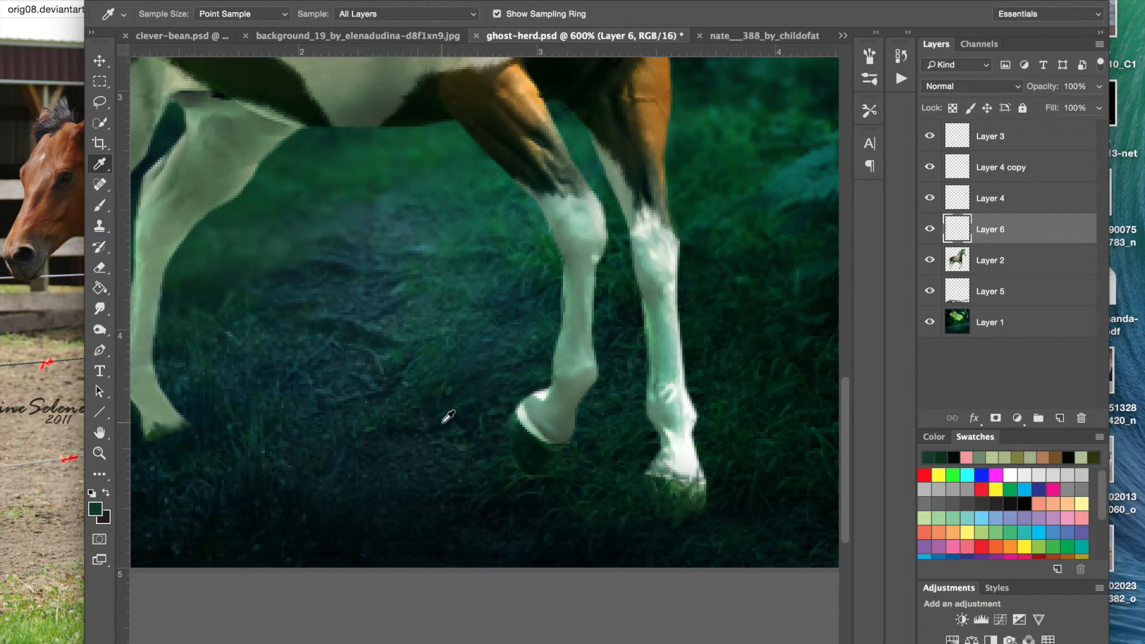
click(106, 198)
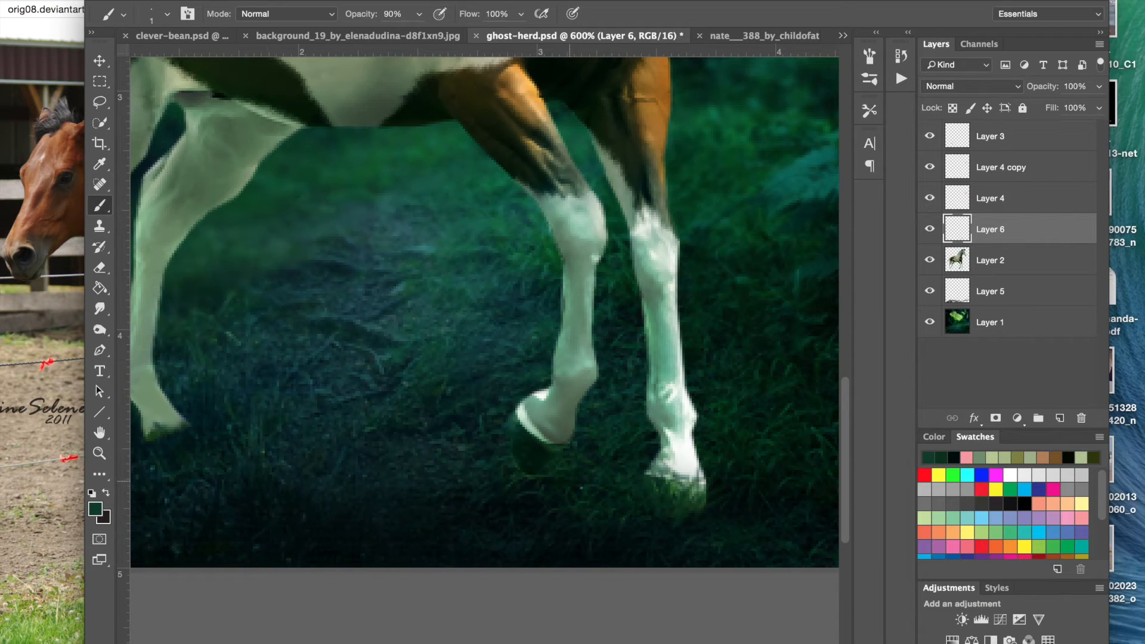
click(420, 14)
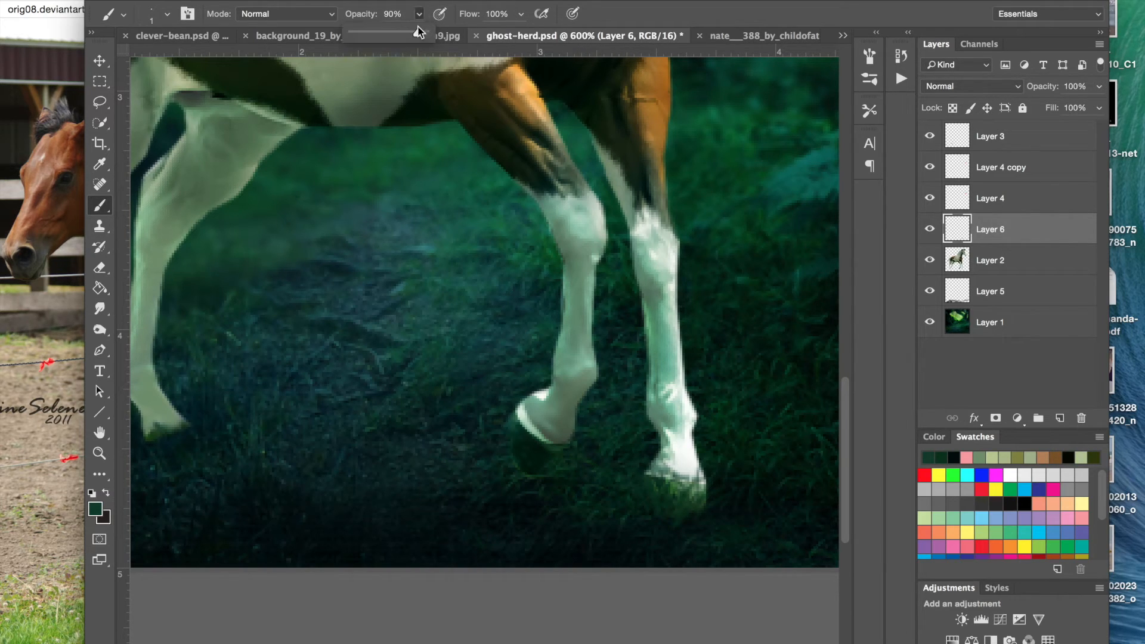
drag(421, 35, 434, 35)
click(420, 12)
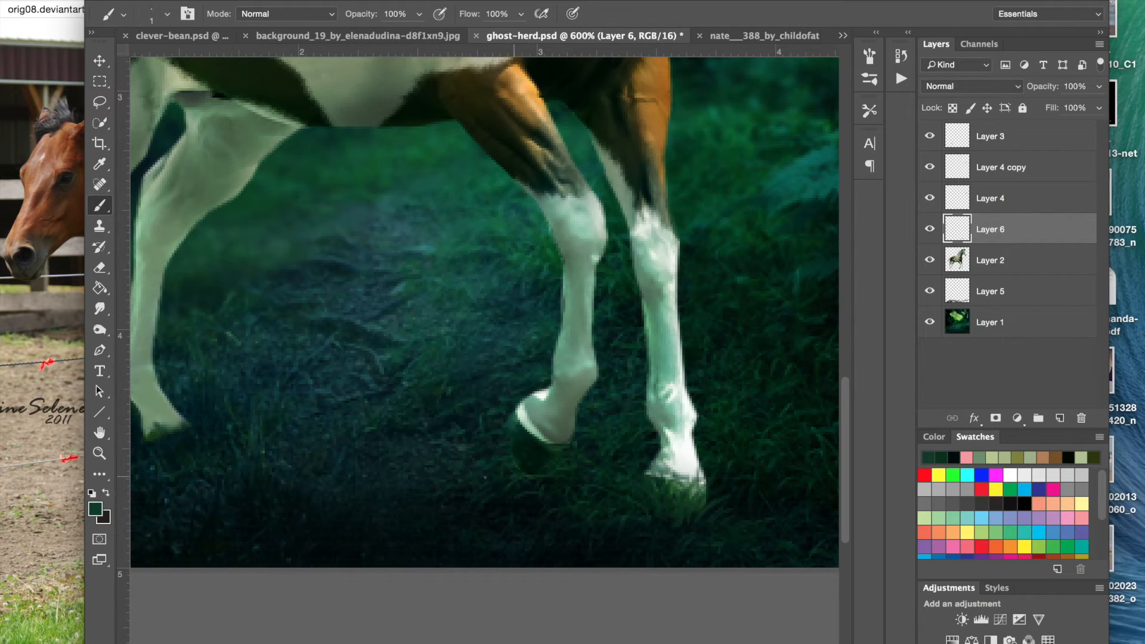
- Sample a teal-green from the grass near the hind legs and paint 1 px grass blades over both hind hooves
scroll(477, 286, left, 10)
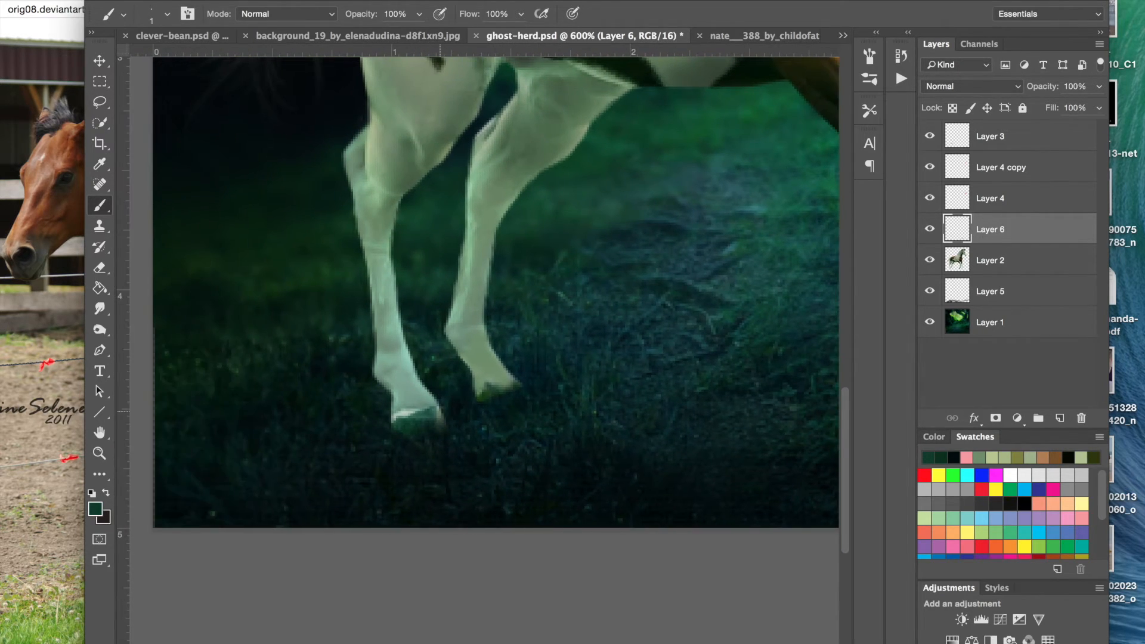
click(99, 164)
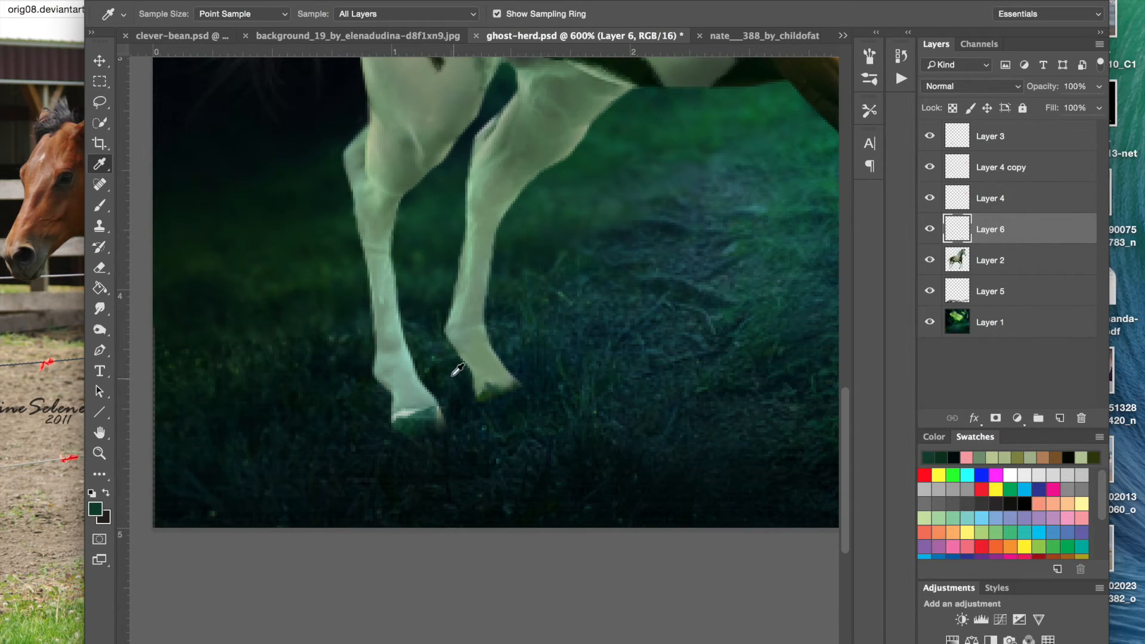
click(601, 371)
click(99, 205)
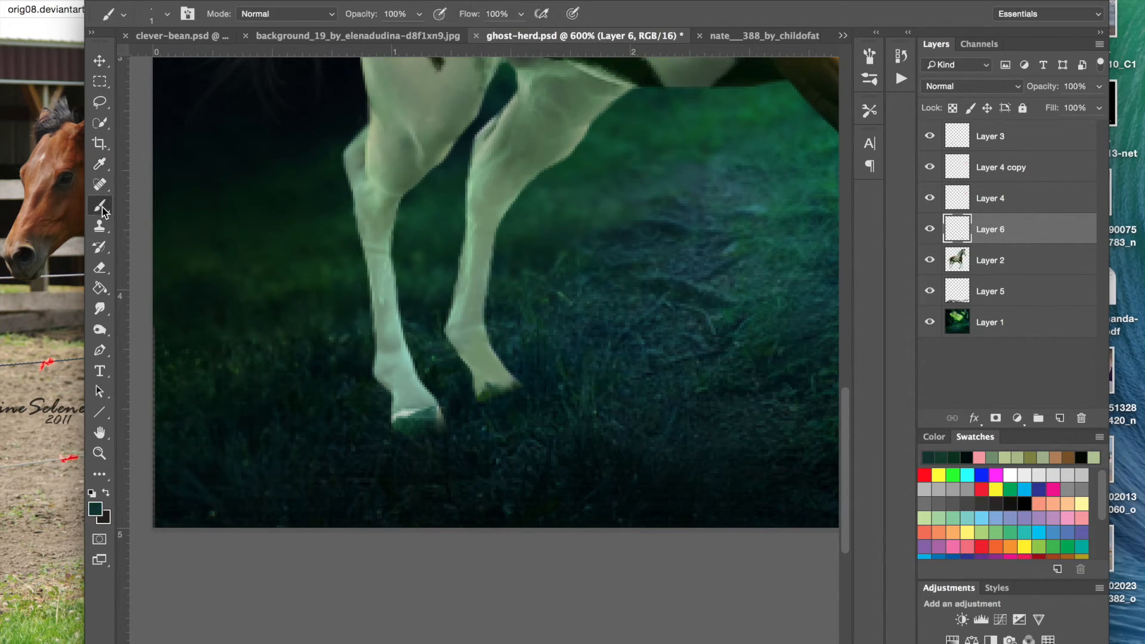
mouse_move(439, 422)
mouse_down()
mouse_move(425, 392)
mouse_move(437, 407)
mouse_move(402, 398)
mouse_up()
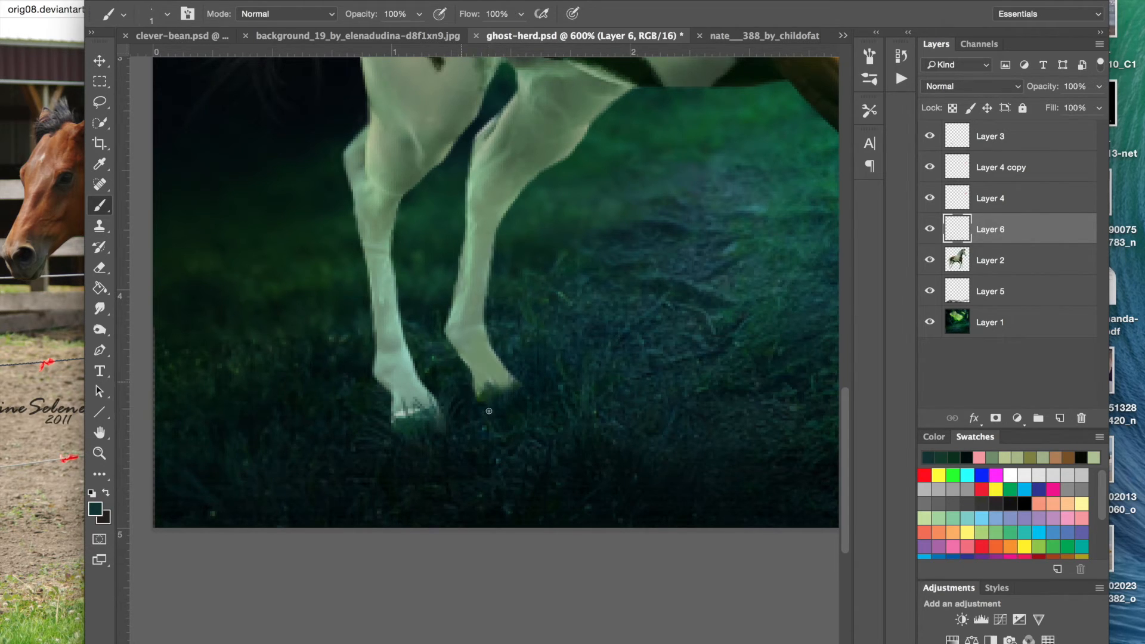
drag(476, 398, 478, 405)
- Sample a darker green from the grass below the hind hooves and paint dark blades over the rearmost hoof
click(100, 163)
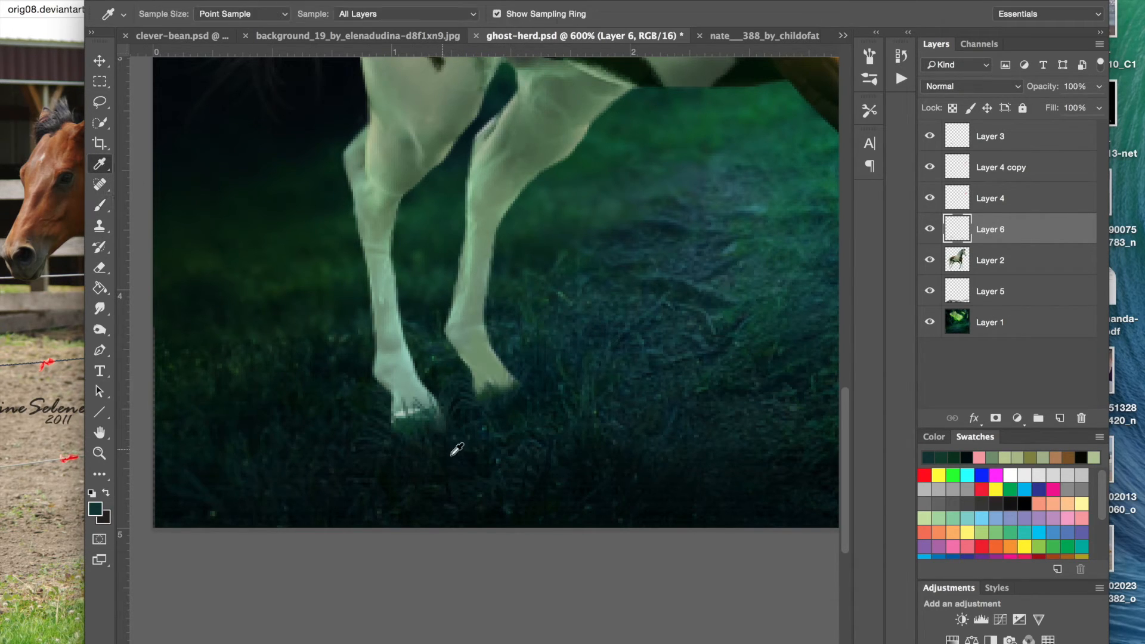
click(441, 444)
click(100, 205)
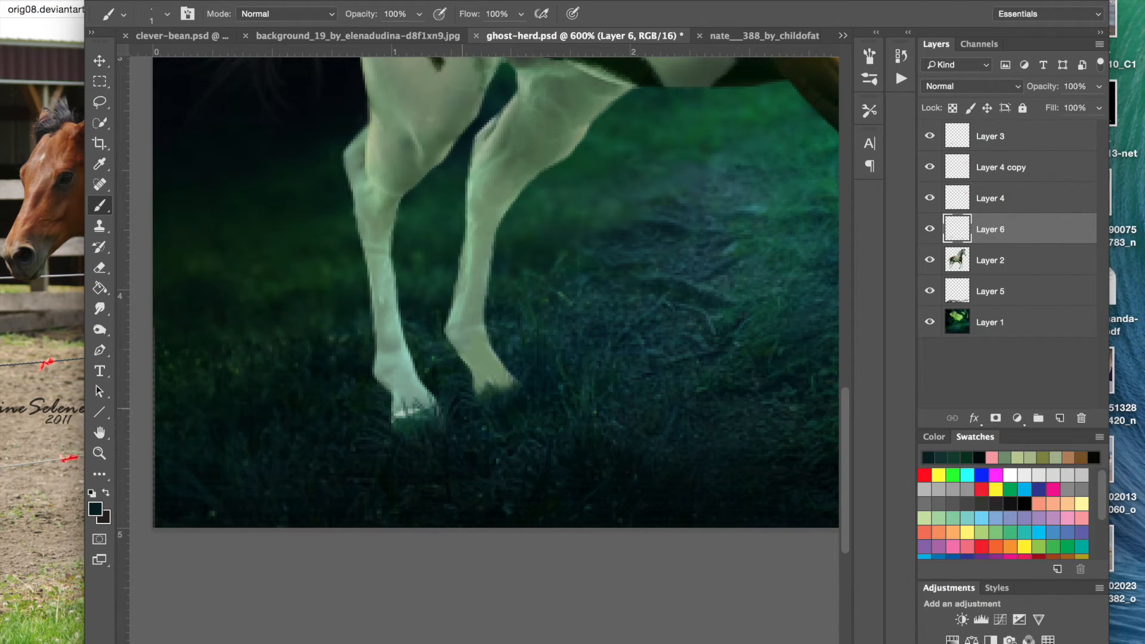
mouse_move(423, 446)
mouse_down()
mouse_move(432, 397)
mouse_move(416, 395)
mouse_up()
- Undo the last dark grass strokes over the hind hoof and move Layer 6 directly above Layer 4 copy
click(181, 2)
click(182, 1)
click(181, 2)
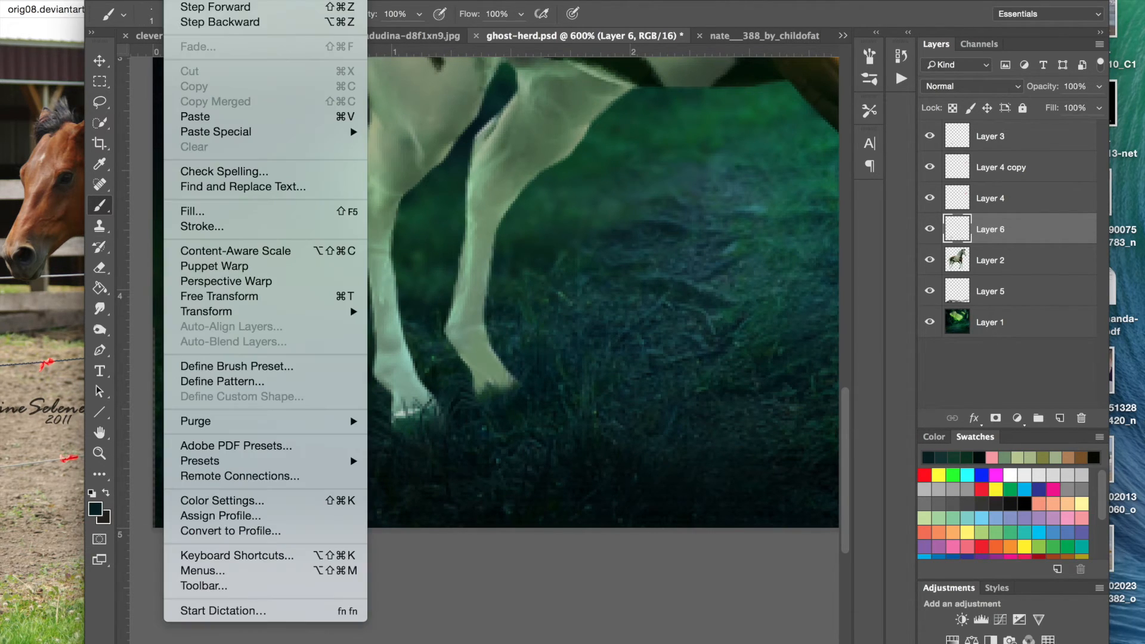
click(202, 22)
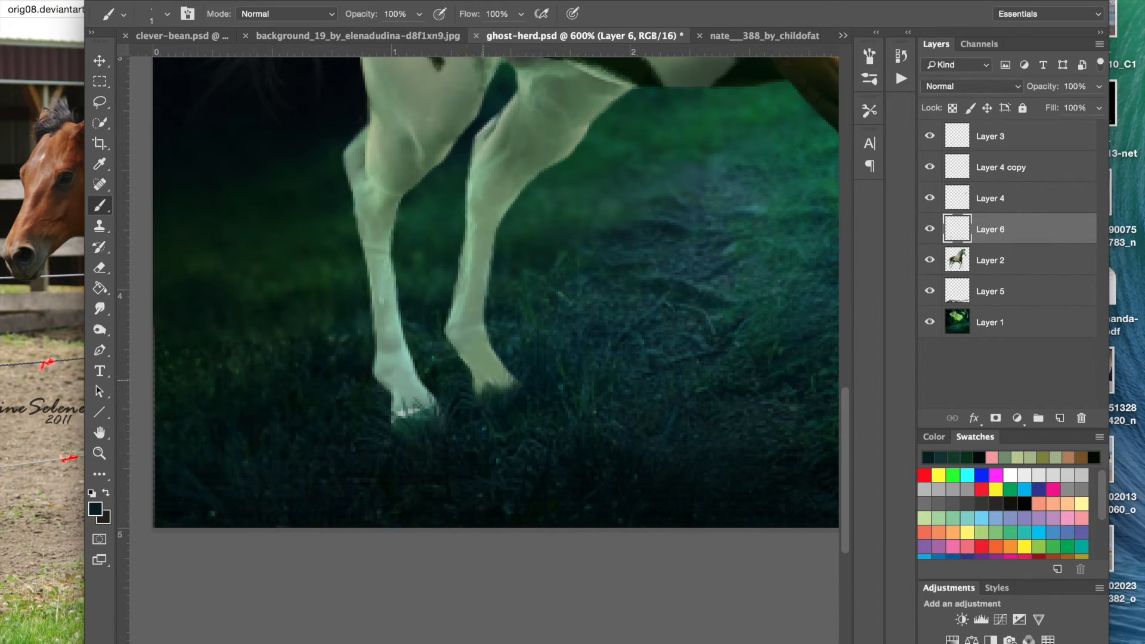
drag(980, 191, 991, 156)
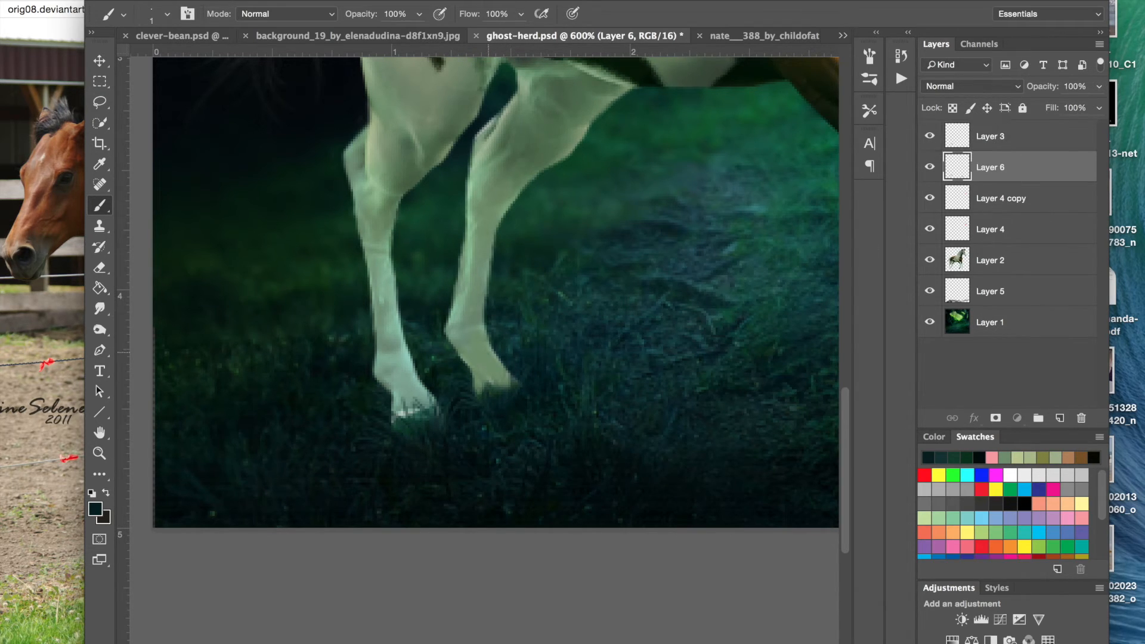
- Move Layer 6 above Layer 3 and trim the grass blades over the hind hoof with a 20 px eraser
drag(1019, 166, 996, 127)
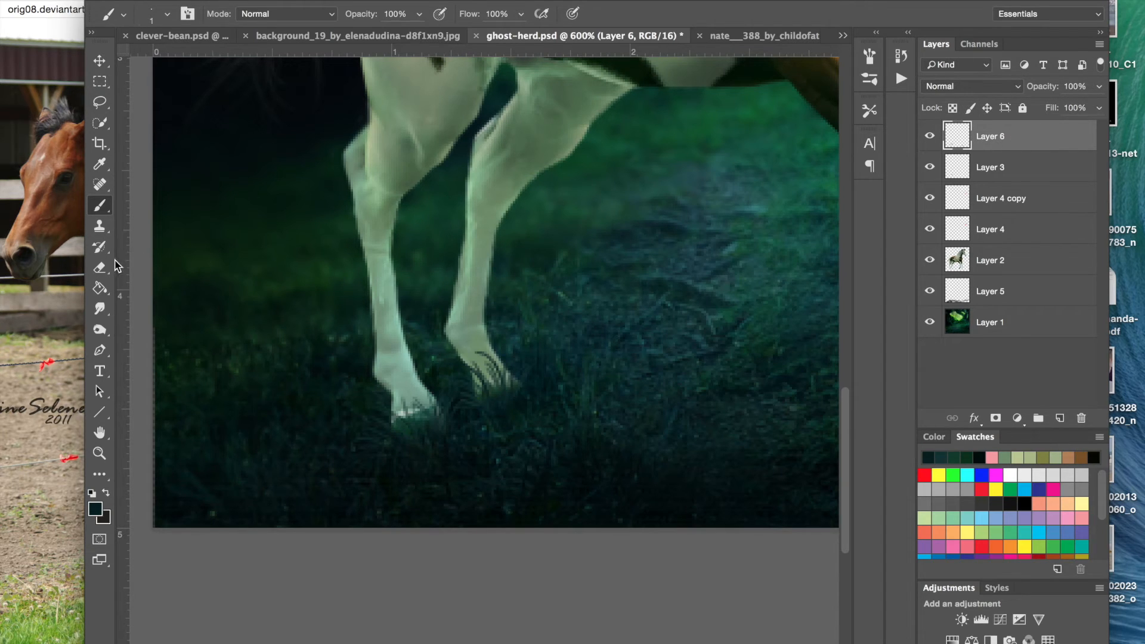
click(101, 267)
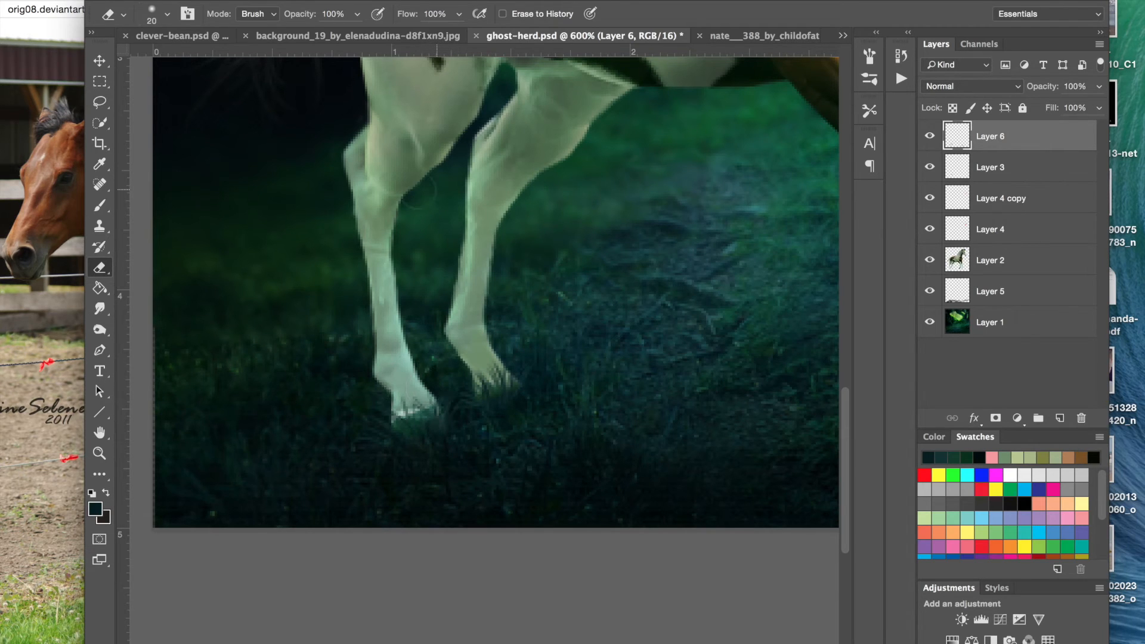
- Check the whole composition and save the document
key(super+minus)
key(super+minus)
key(super+minus)
key(super+minus)
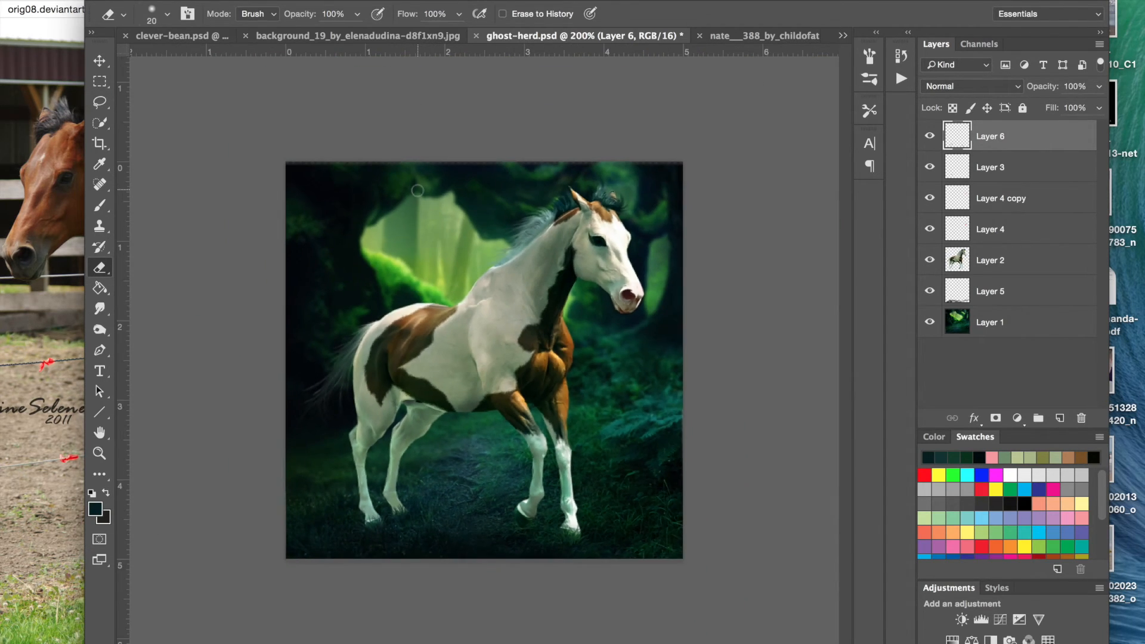
key(super+plus)
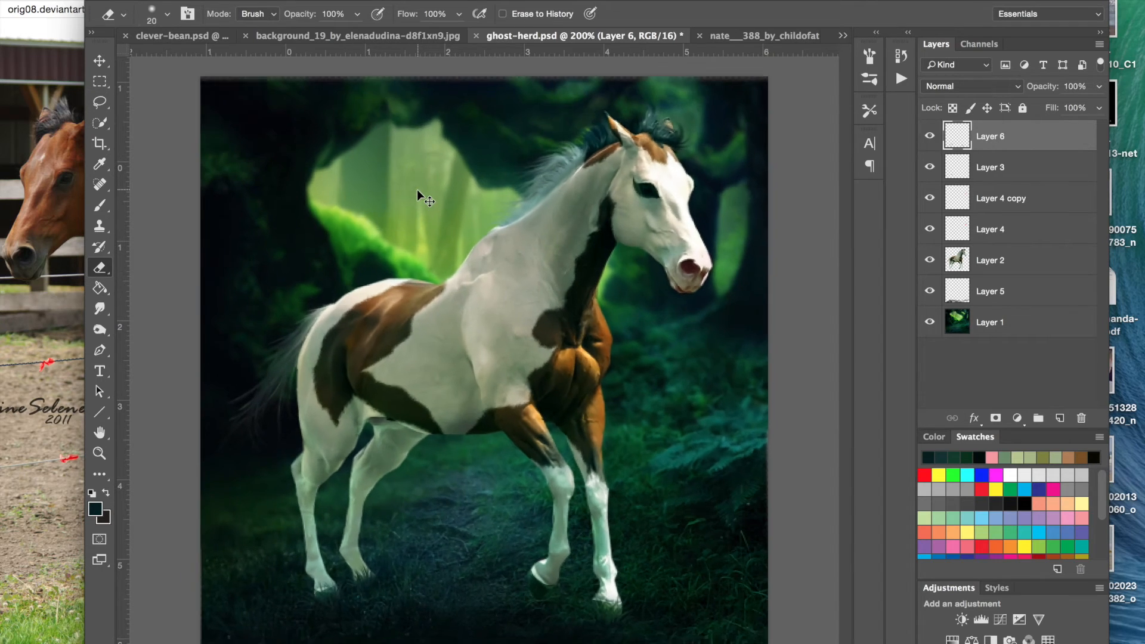
key(super+s)
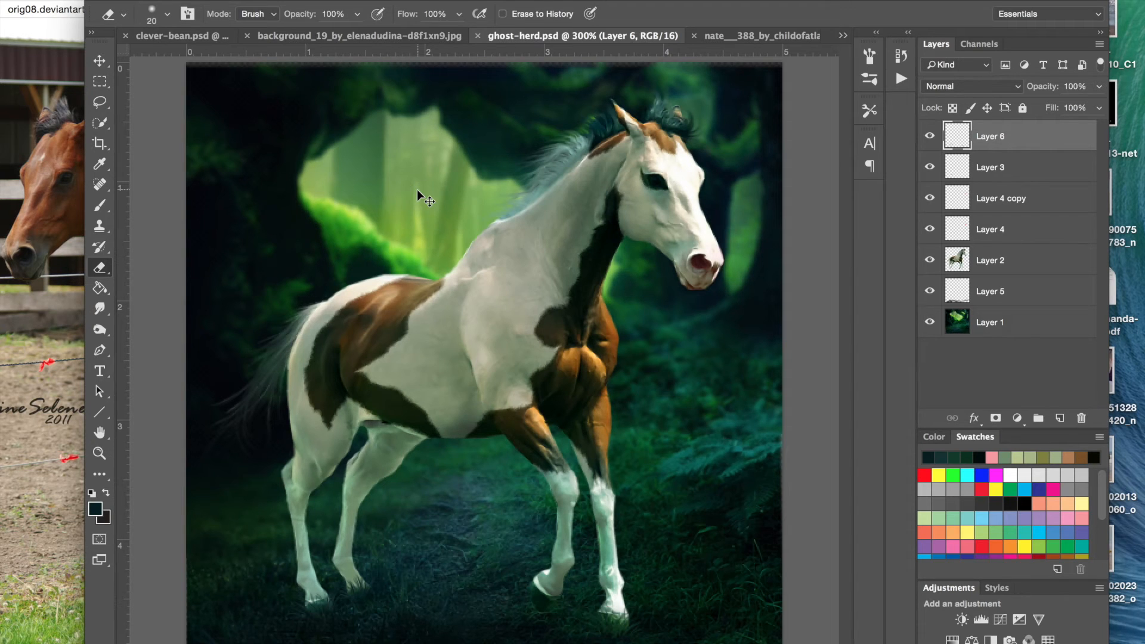
- Sample the dark green of the raised front hoof and add a new layer directly above Layer 2
key(super+plus)
key(super+plus)
key(super+plus)
key(super+plus)
key(super+plus)
scroll(477, 341, down, 10)
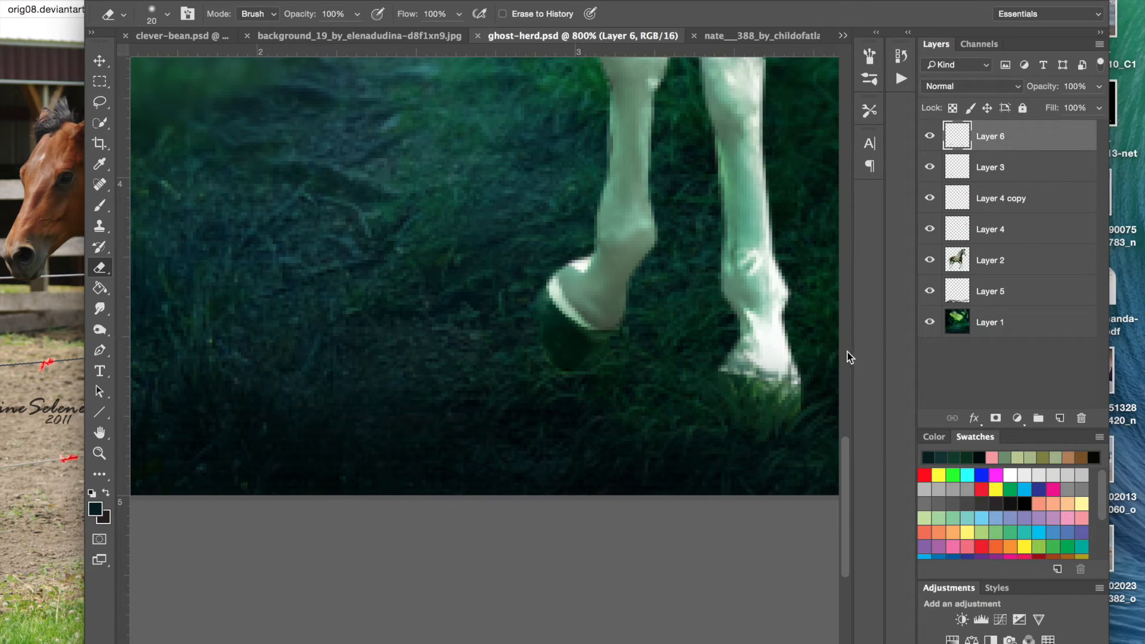
click(993, 262)
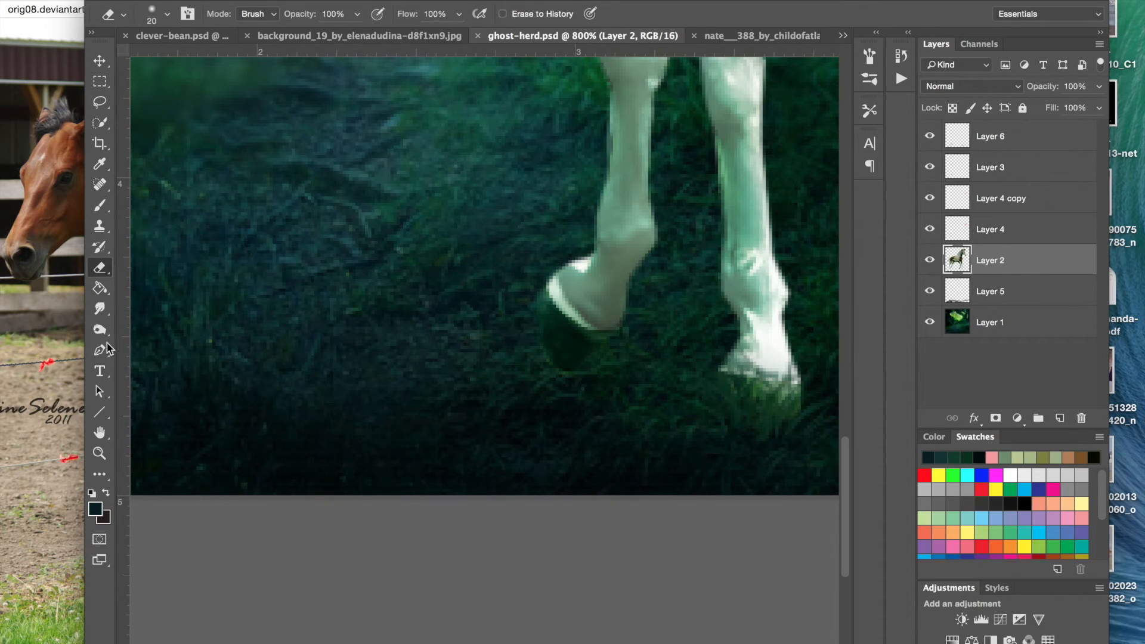
click(102, 307)
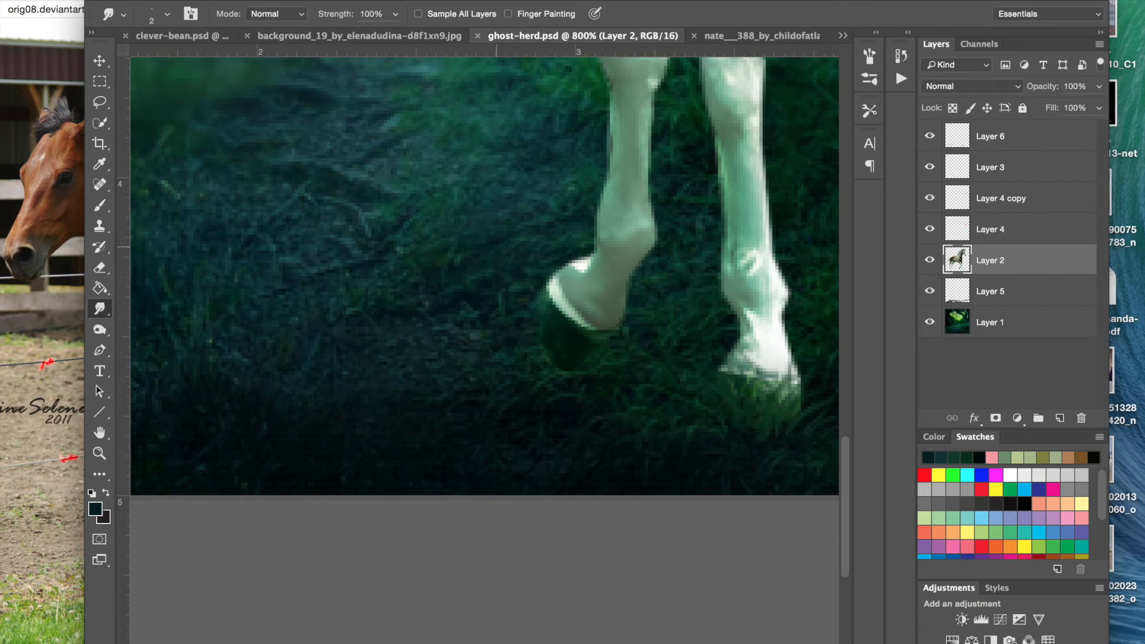
click(100, 163)
click(568, 319)
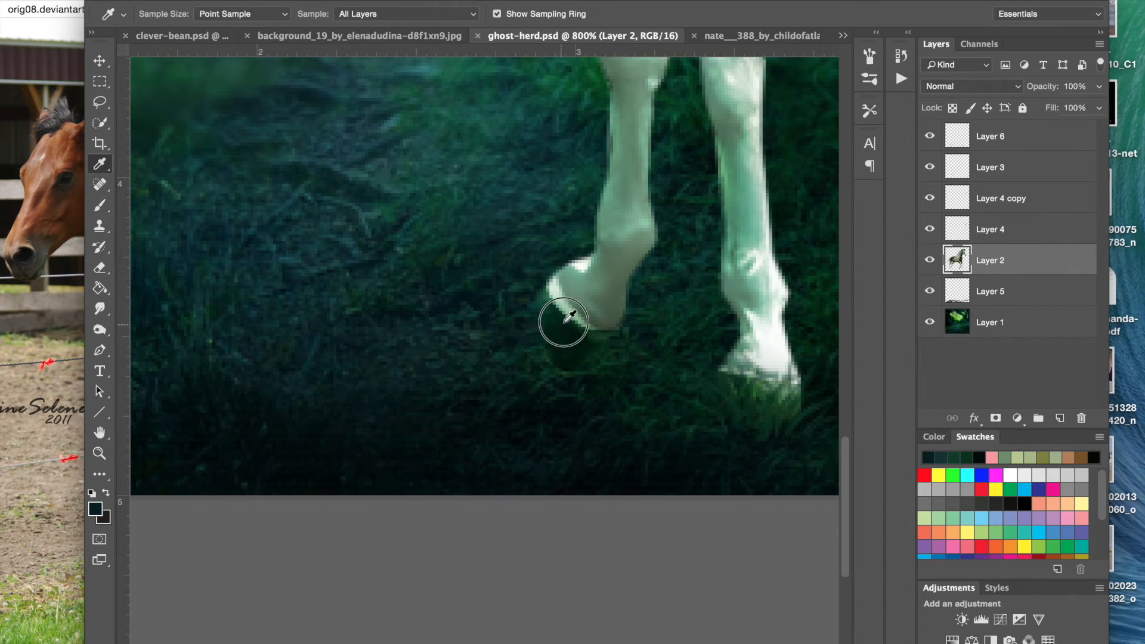
click(99, 205)
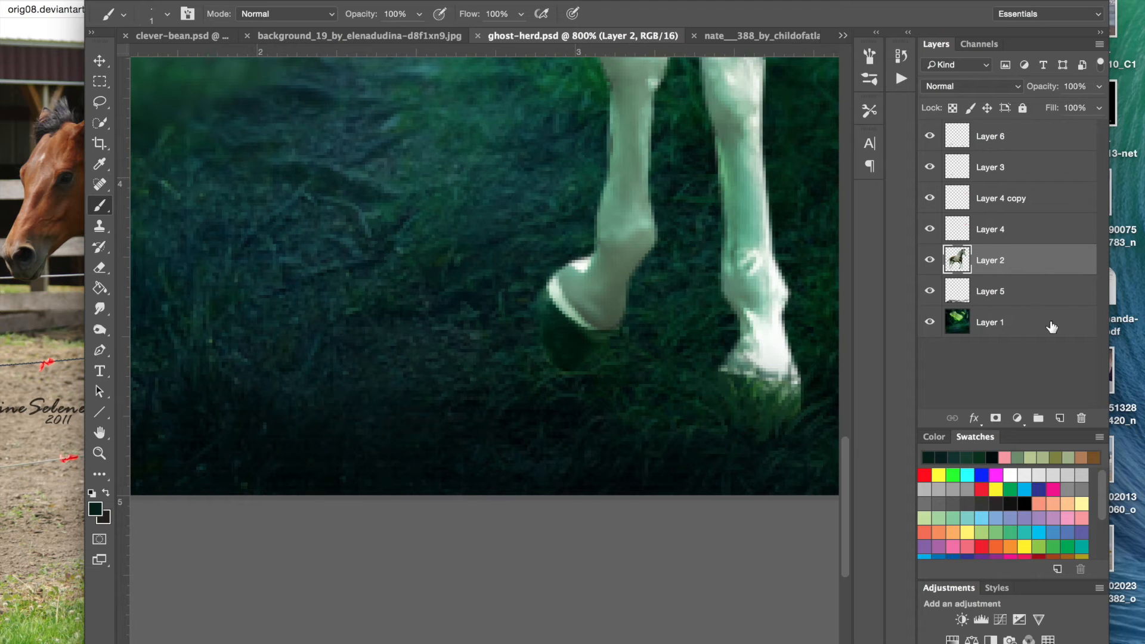
click(1060, 418)
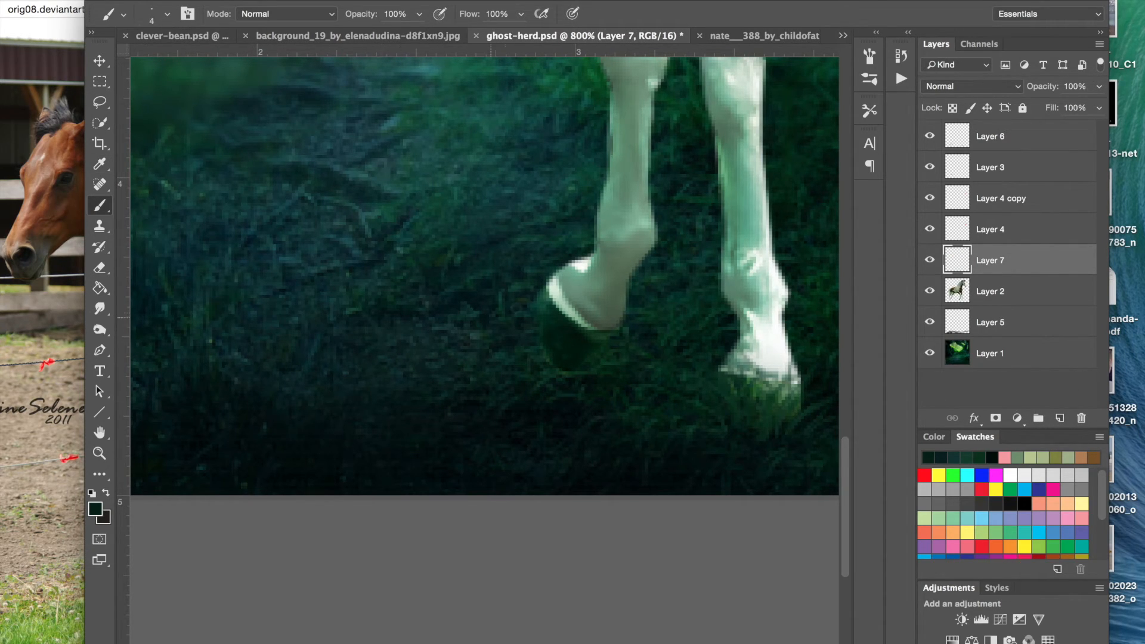
- Paint the sampled dark green over the white rim along the upper edge of the raised front hoof
mouse_move(580, 326)
mouse_down()
mouse_move(551, 298)
mouse_move(554, 281)
mouse_move(561, 316)
mouse_up()
mouse_move(560, 302)
mouse_down()
mouse_move(594, 333)
mouse_move(575, 357)
mouse_up()
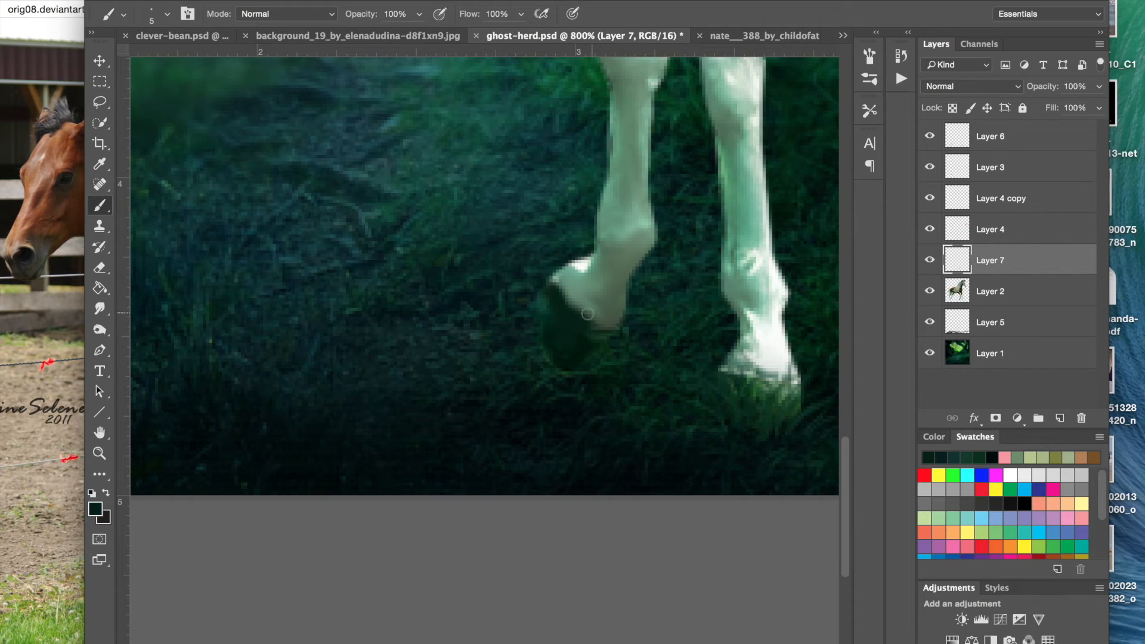
scroll(576, 438, left, 5)
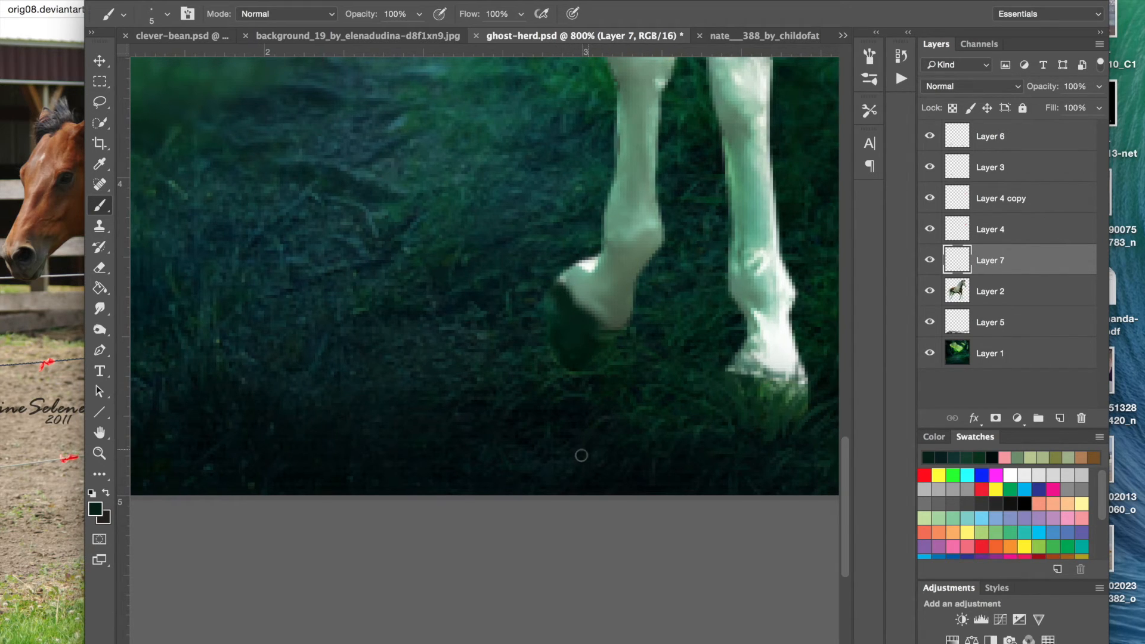
scroll(588, 466, left, 2)
scroll(595, 448, right, 3)
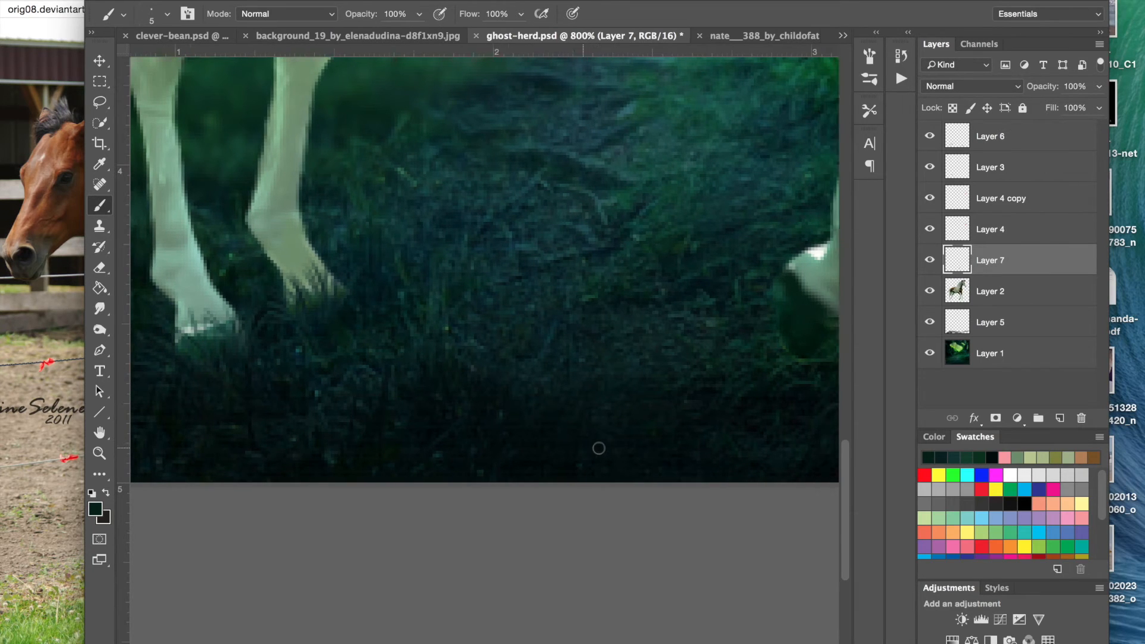
scroll(601, 449, right, 2)
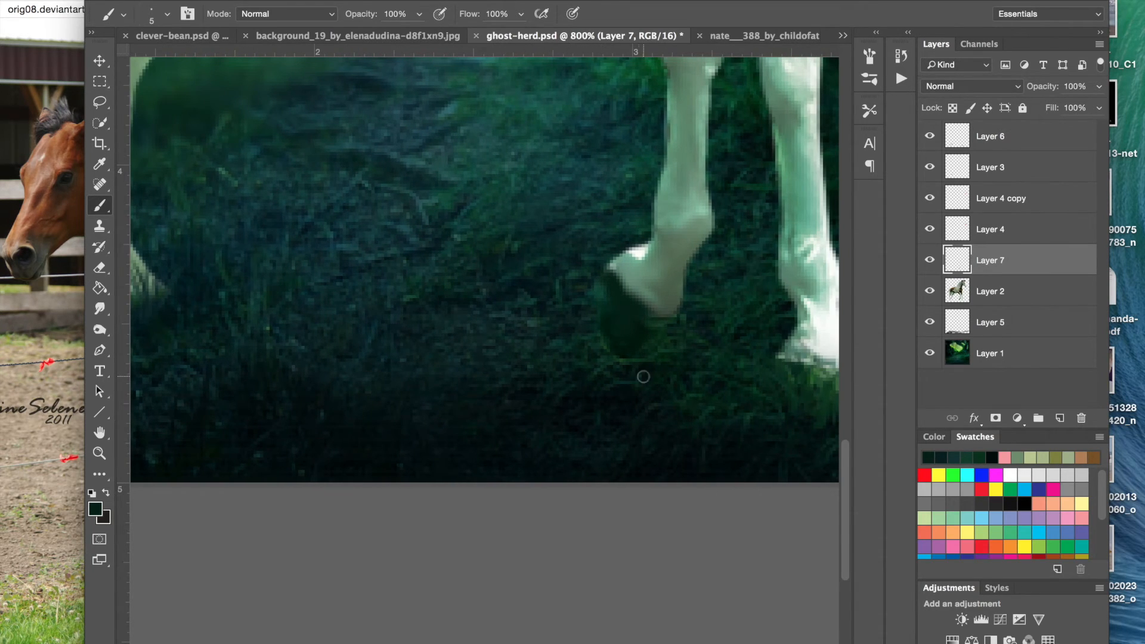
- Merge the hoof paint on Layer 7 with the horse on Layer 2
super+click(958, 291)
click(100, 62)
key(super+d)
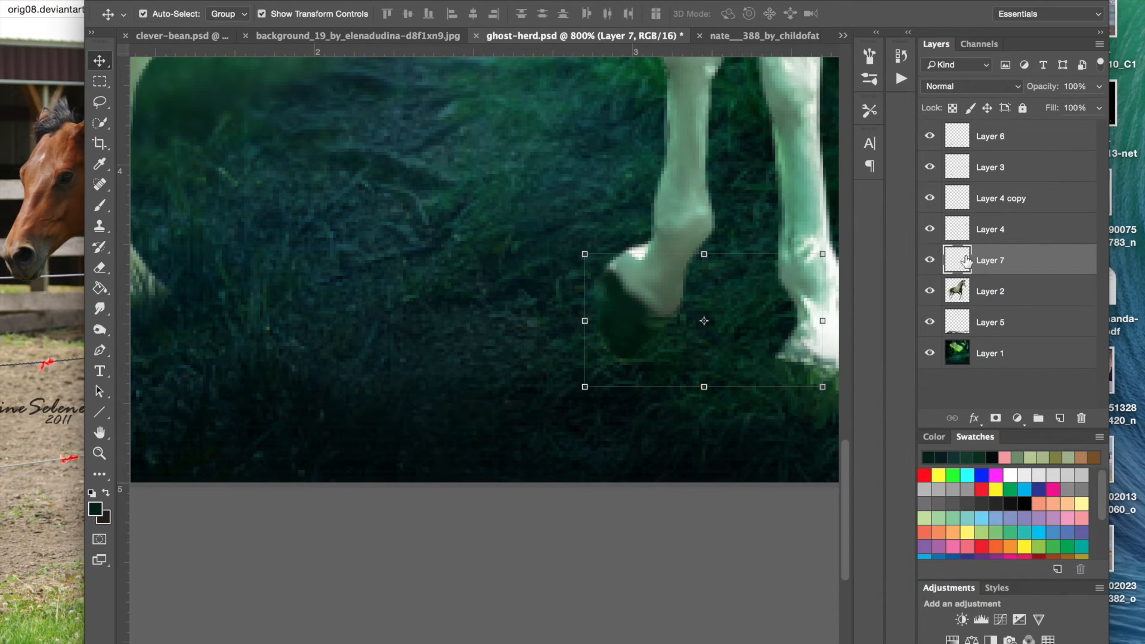
shift+click(991, 298)
key(super+e)
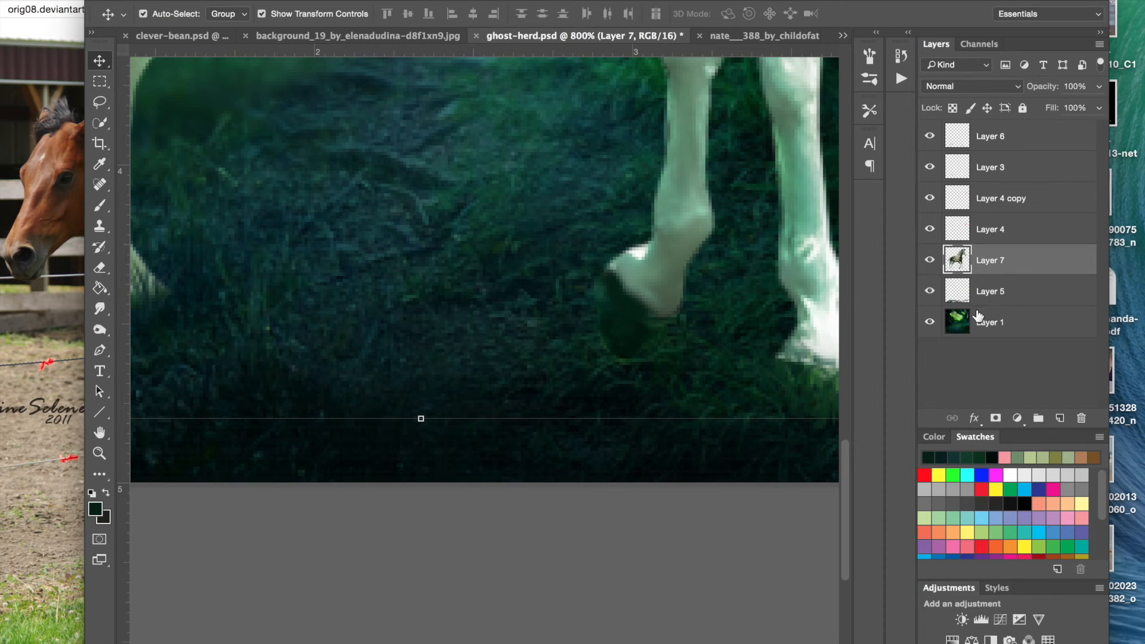
- Set the Smudge tool to 39% strength with a 1 px tip for the merged horse layer
click(100, 308)
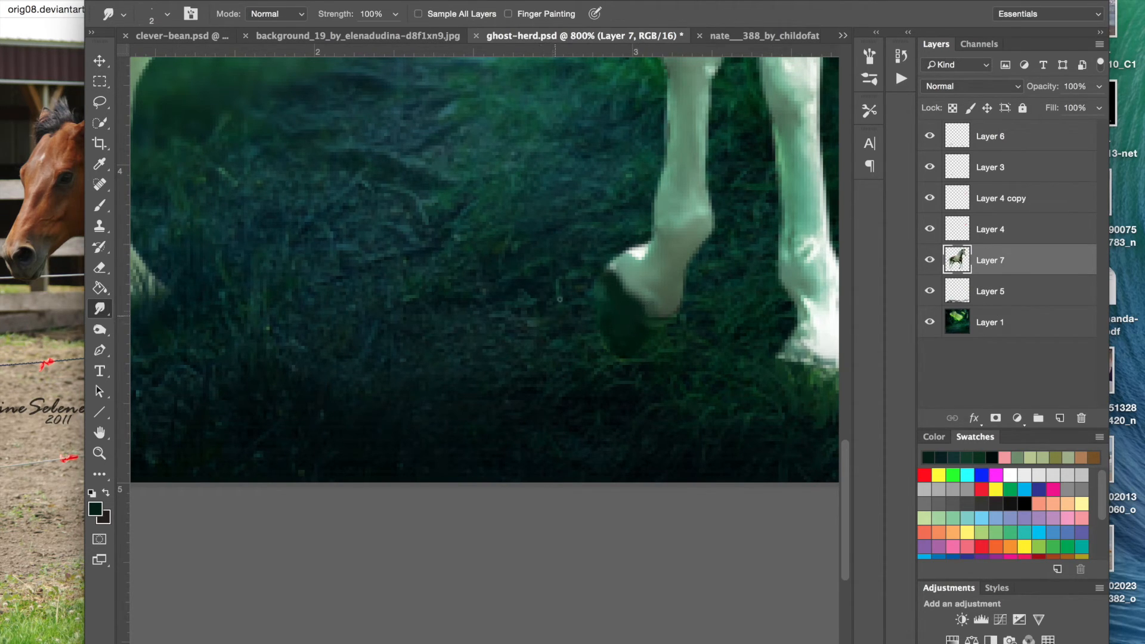
click(366, 14)
text(2)
key(BackSpace)
click(395, 14)
click(399, 34)
click(395, 14)
key(Return)
key(super+minus)
key(super+minus)
key(super+minus)
key(super+minus)
key(super+minus)
key(super+minus)
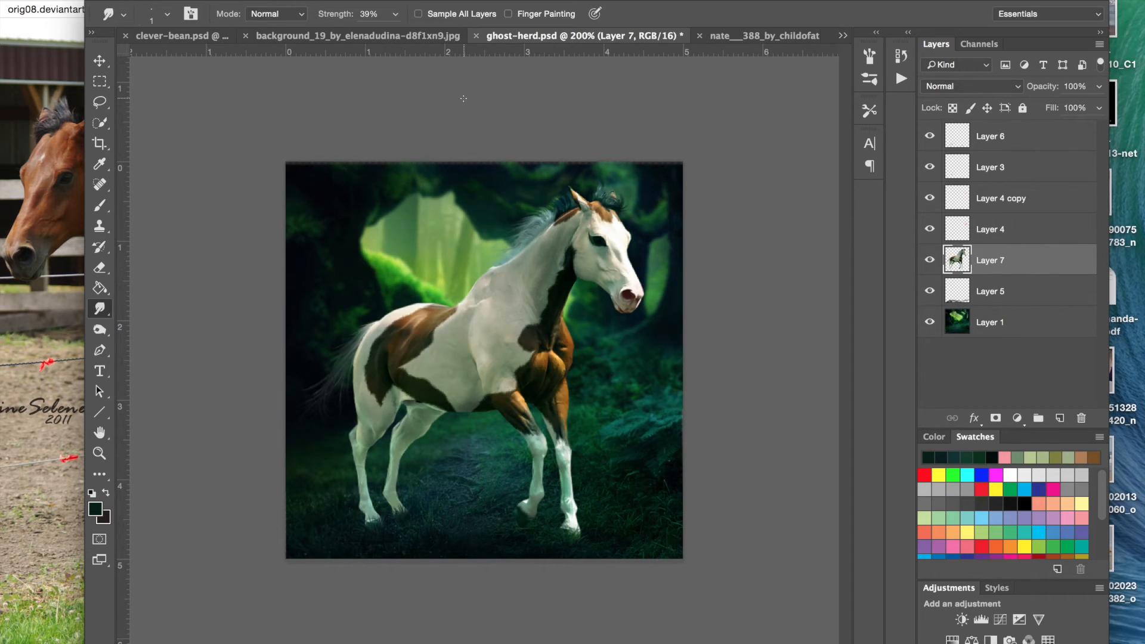
- Add a new empty layer directly above the merged horse layer for painting the eye
key(super+plus)
key(super+plus)
key(super+plus)
key(super+plus)
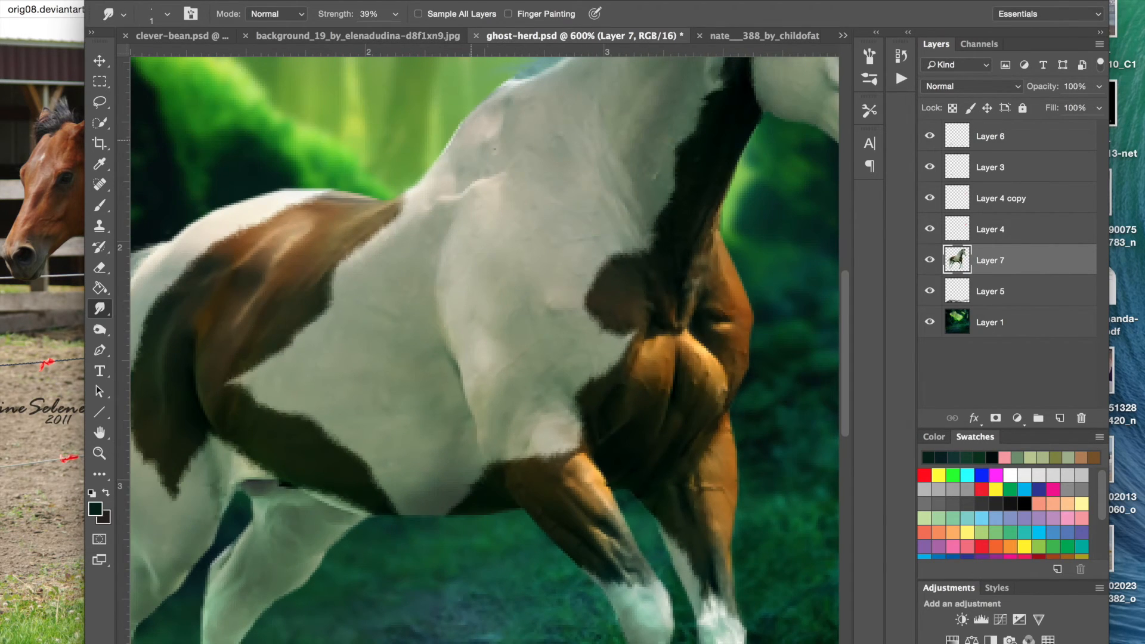
drag(521, 177, 268, 202)
scroll(478, 351, up, 5)
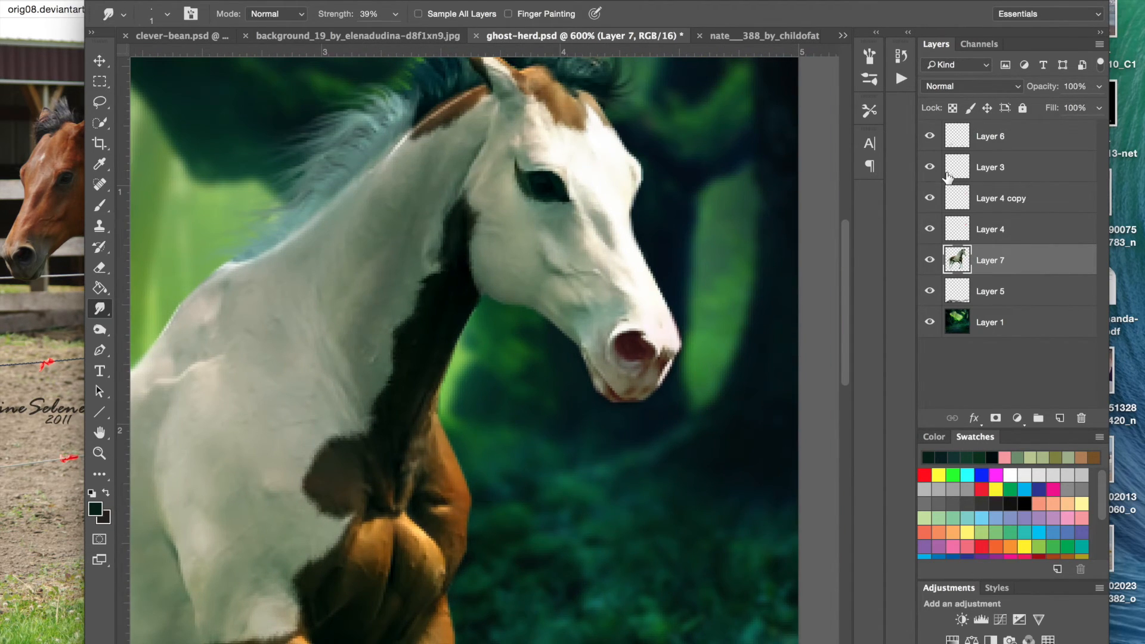
click(1059, 418)
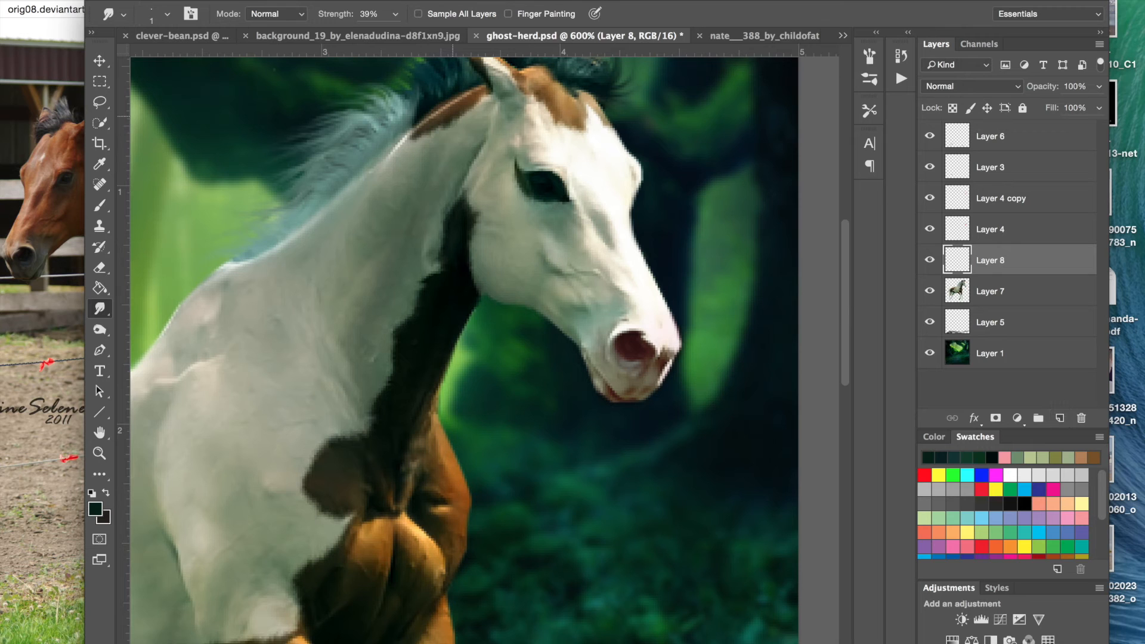
- Switch to the reference image windows, look at the painted pinto illustration, and return to ghost-herd.psd
click(34, 130)
drag(179, 4, 788, 2)
click(244, 1)
click(3, 63)
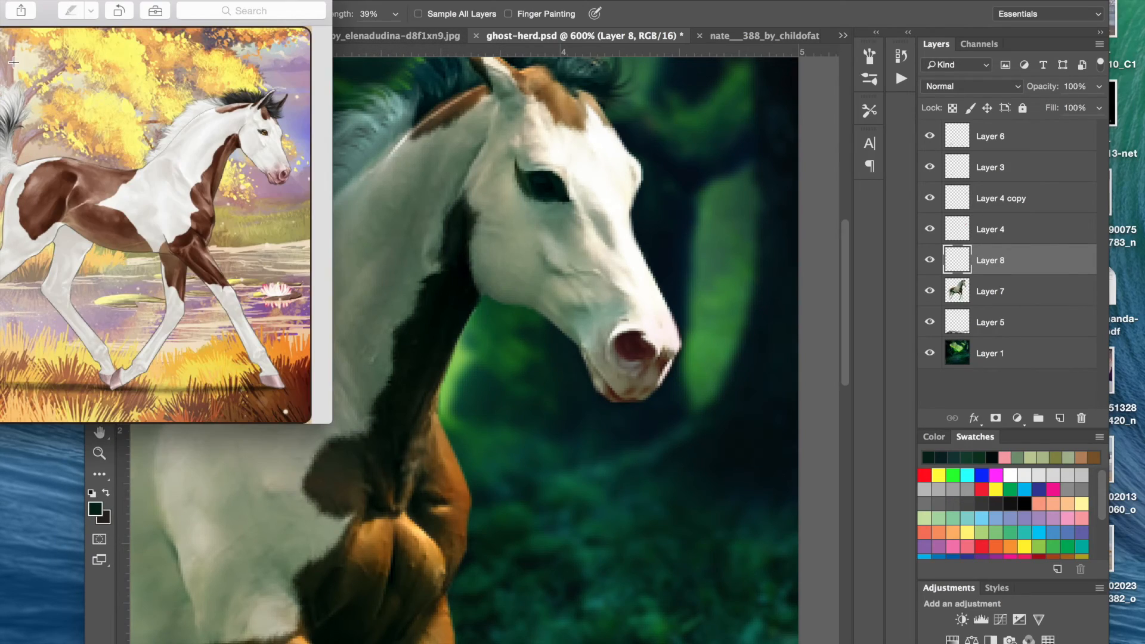
click(489, 8)
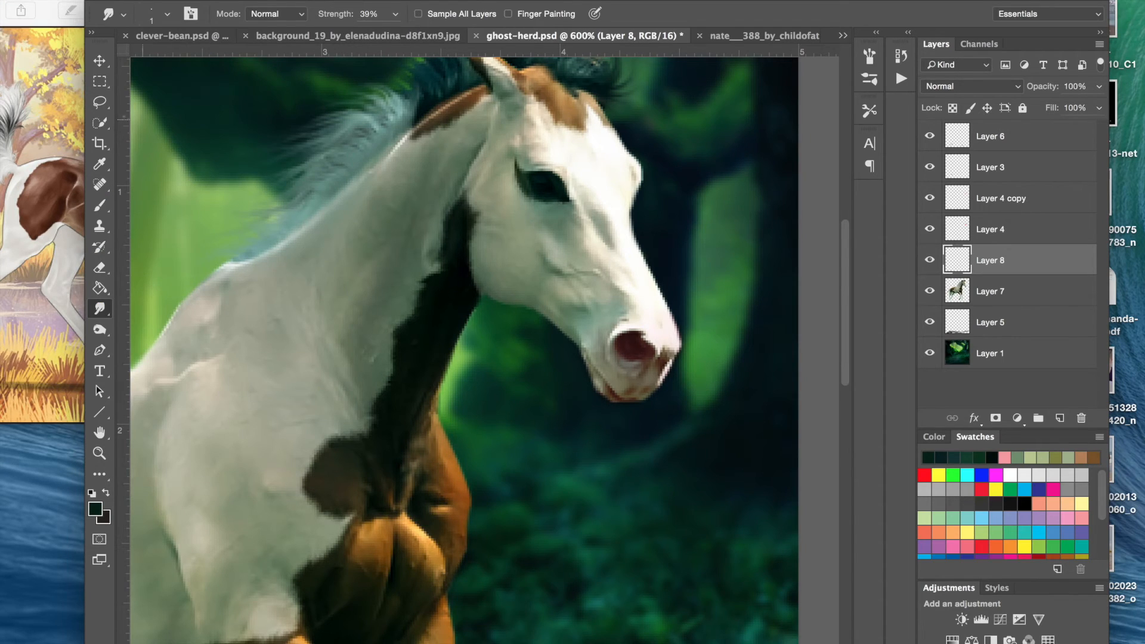
- Sample the orange-brown from the horse's chest for the Brush tool at 2 px and 100% opacity
click(100, 164)
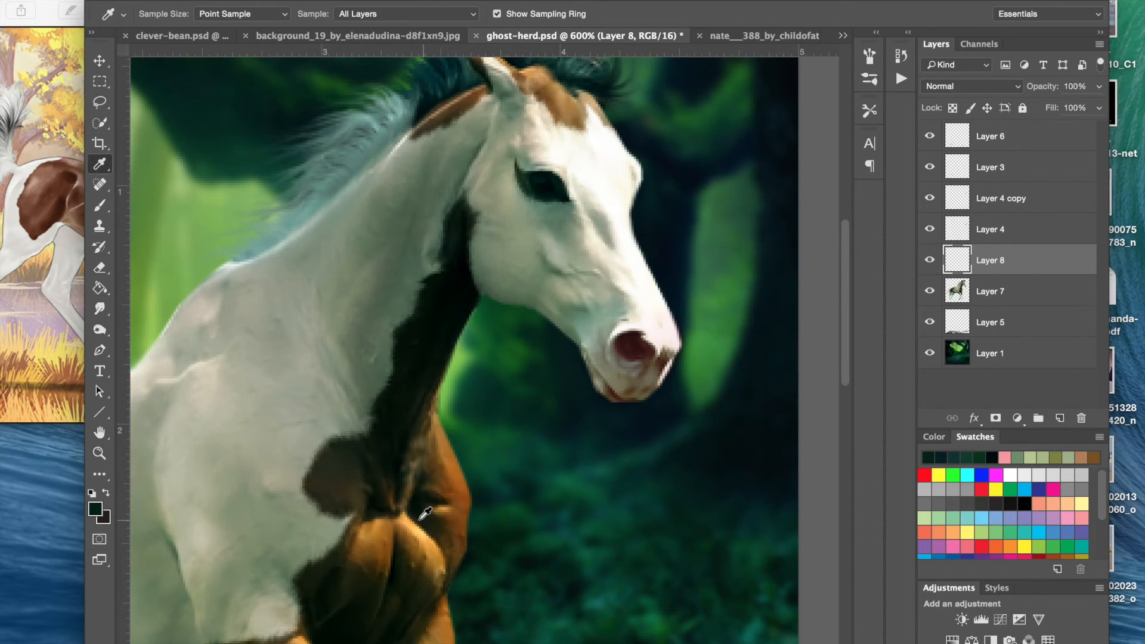
click(398, 520)
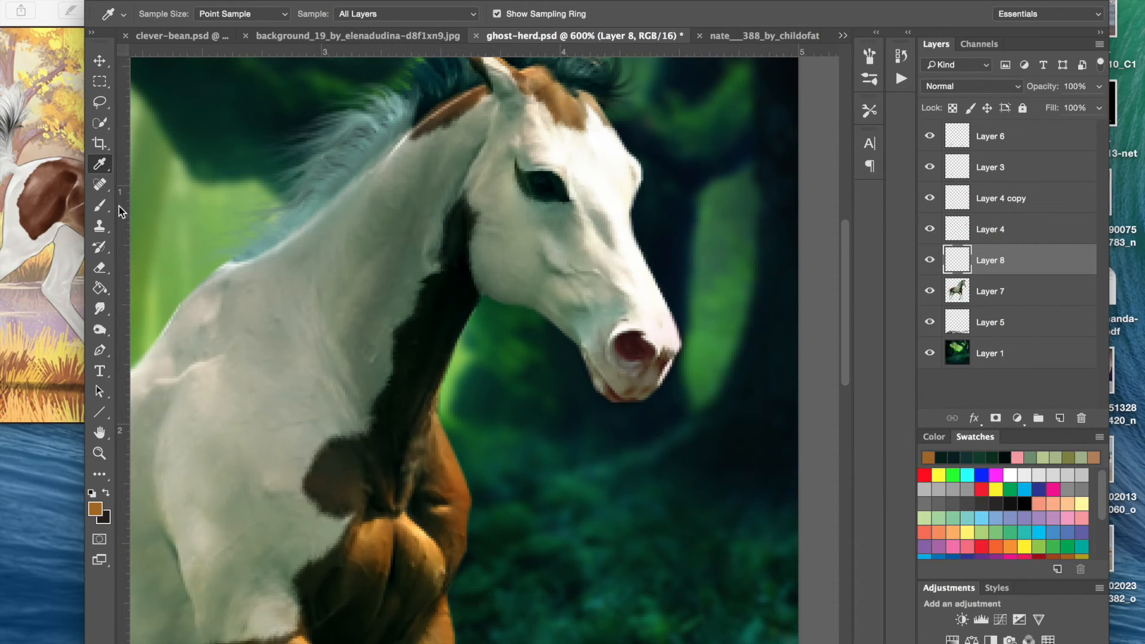
click(100, 206)
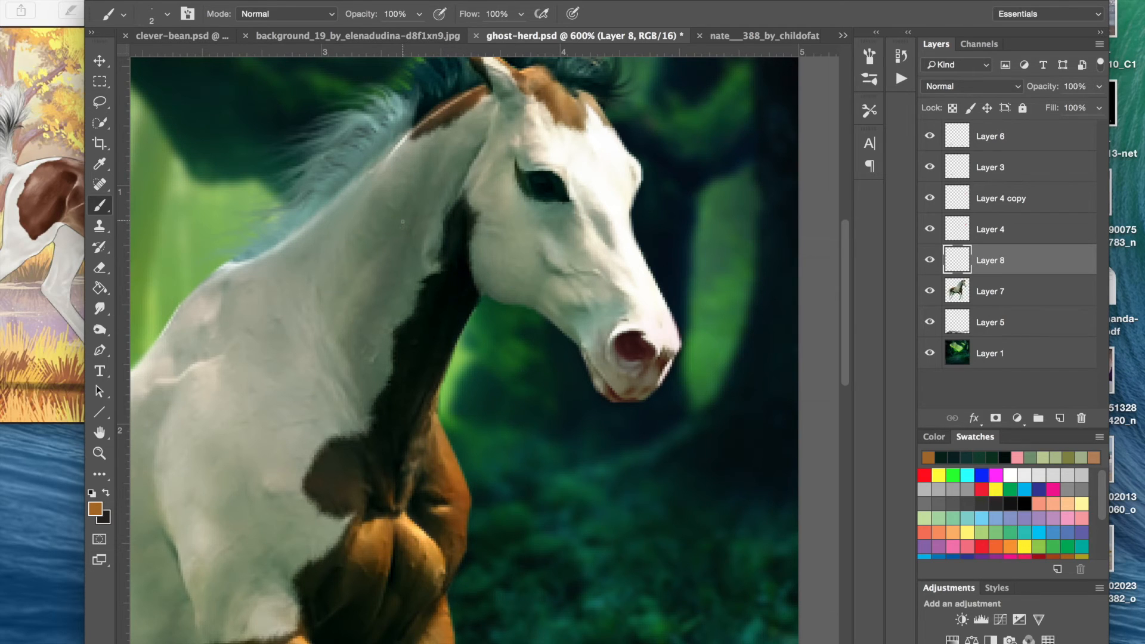
- Paint a curved orange-brown iris inside the horse's dark eye on Layer 8 and fill in its upper edge
key(super+equal)
key(super+equal)
key(super+equal)
key(super+equal)
key(super+equal)
key(super+equal)
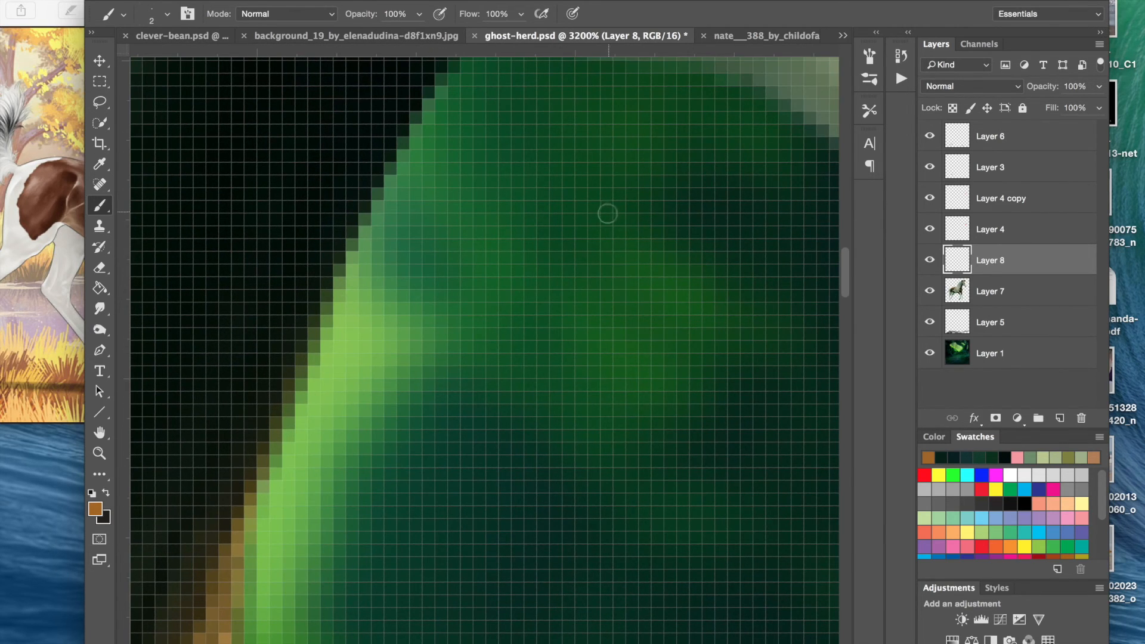
scroll(607, 213, up, 10)
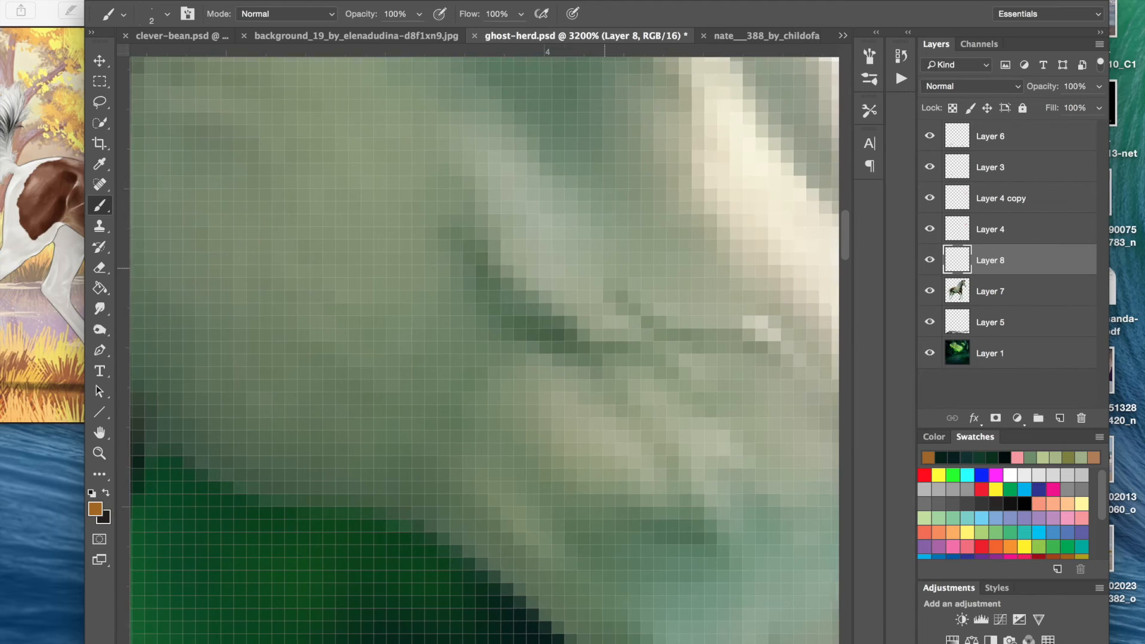
scroll(591, 252, up, 10)
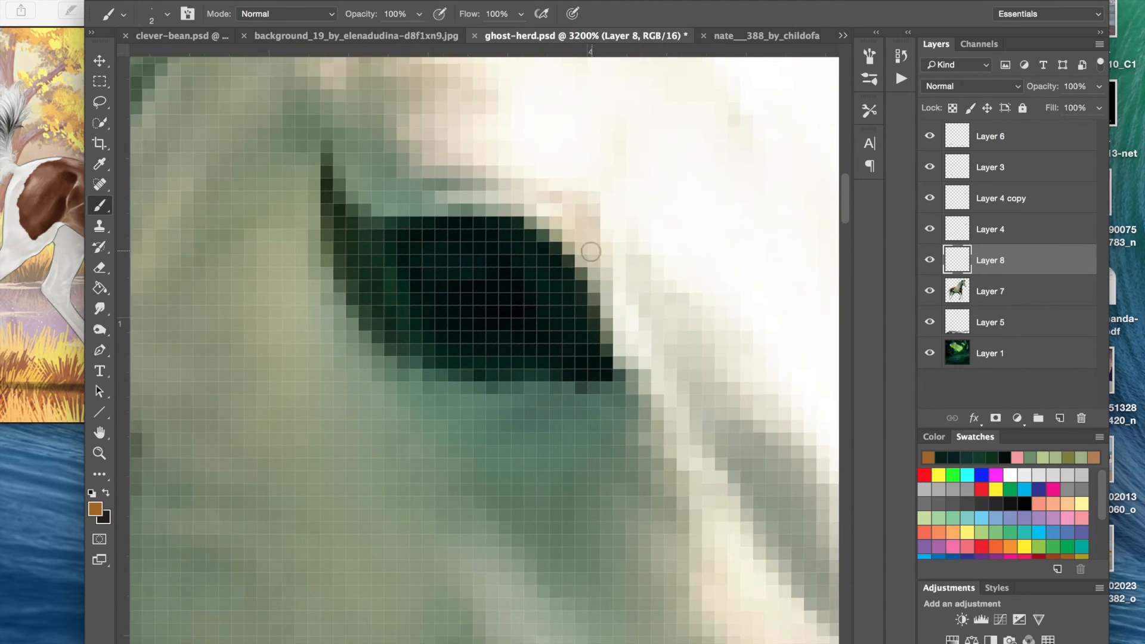
scroll(591, 252, down, 1)
mouse_move(442, 273)
mouse_down()
mouse_move(496, 311)
mouse_move(501, 294)
mouse_move(480, 302)
mouse_move(540, 290)
mouse_move(544, 276)
mouse_move(509, 294)
mouse_up()
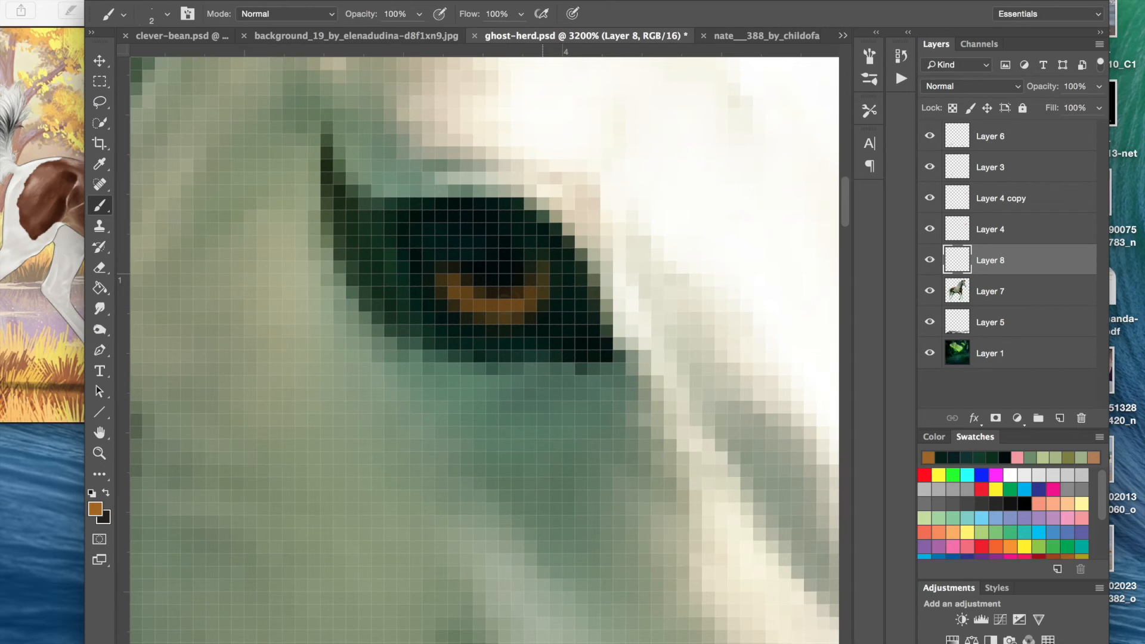
drag(454, 272, 522, 283)
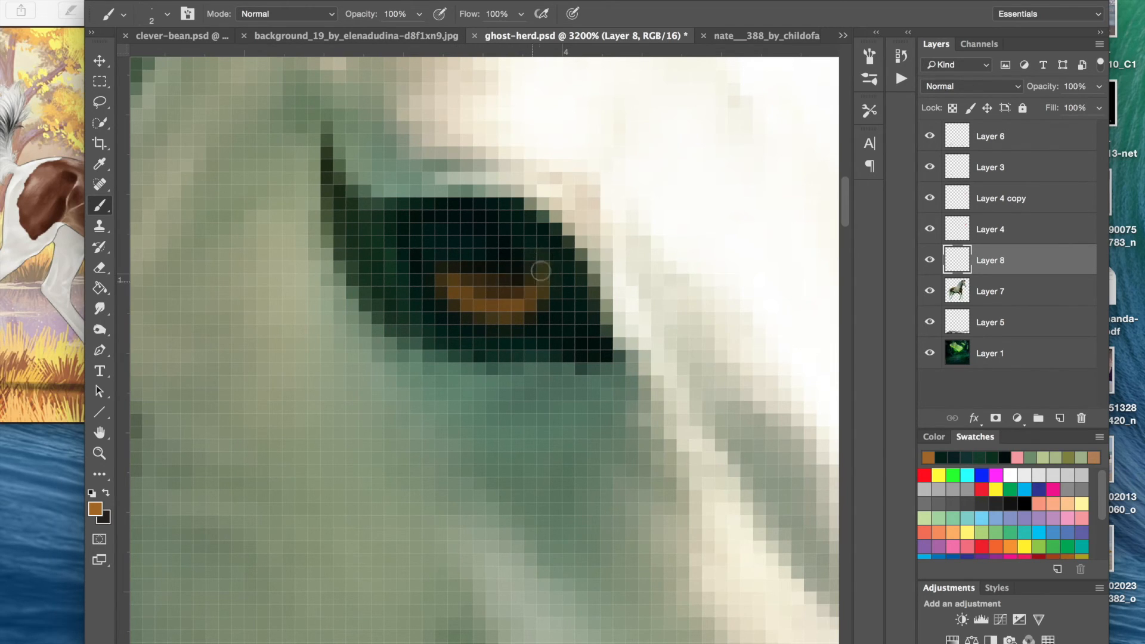
mouse_move(431, 262)
mouse_down()
mouse_move(458, 284)
mouse_move(433, 263)
mouse_up()
- Examine the painted eye against the rest of the horse and the forest scene
key(ctrl+minus)
key(ctrl+minus)
key(ctrl+minus)
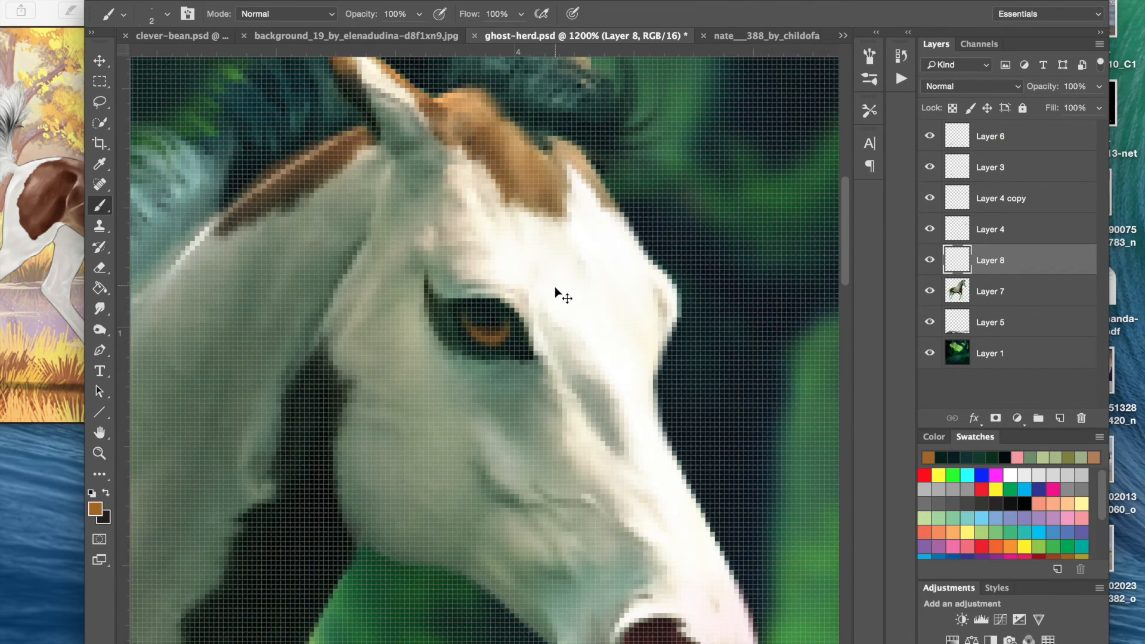
key(ctrl+minus)
key(ctrl+minus)
key(ctrl+minus)
key(ctrl+minus)
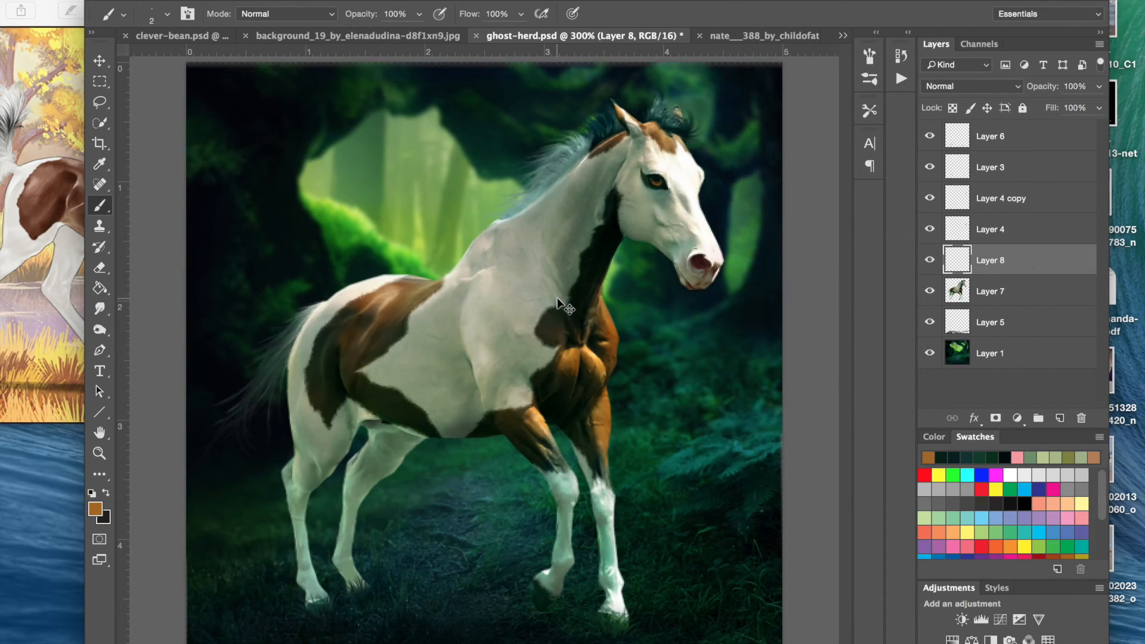
key(ctrl+minus)
scroll(557, 300, up, 5)
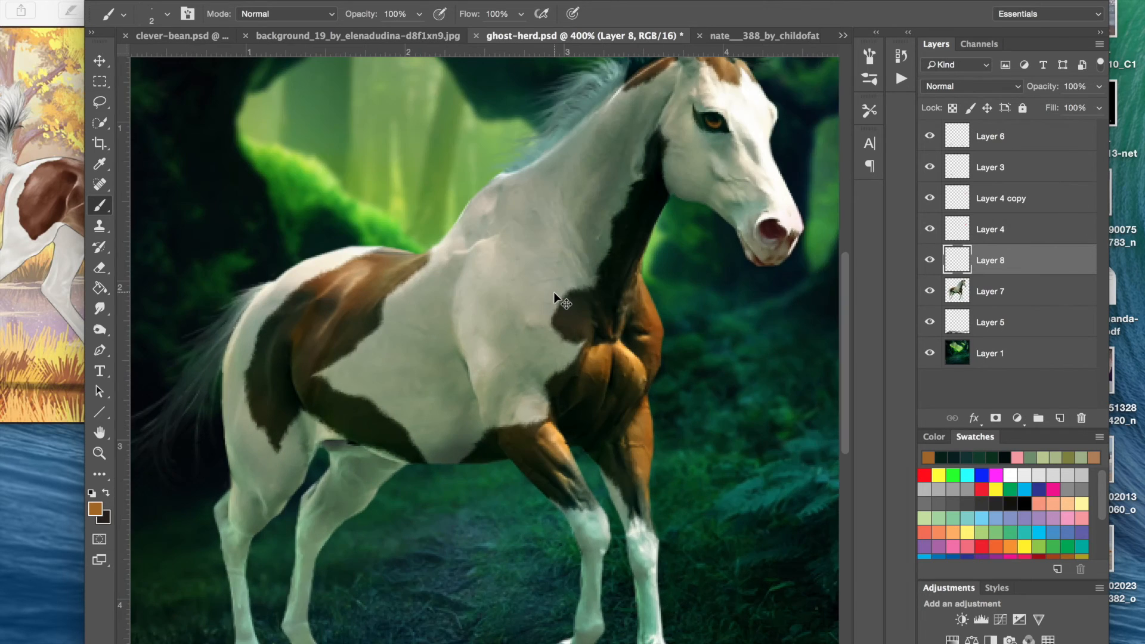
- Shrink the painted iris on Layer 8 slightly and nudge it left and up within the horse's dark eye
key(super+plus)
scroll(554, 293, right, 5)
scroll(554, 293, up, 6)
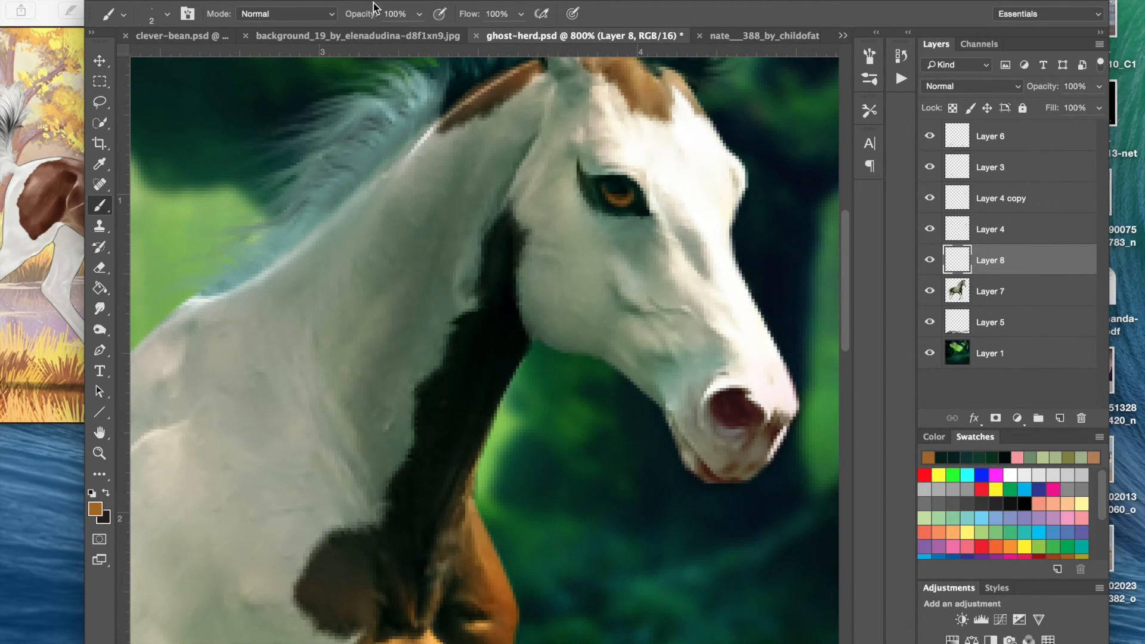
key(v)
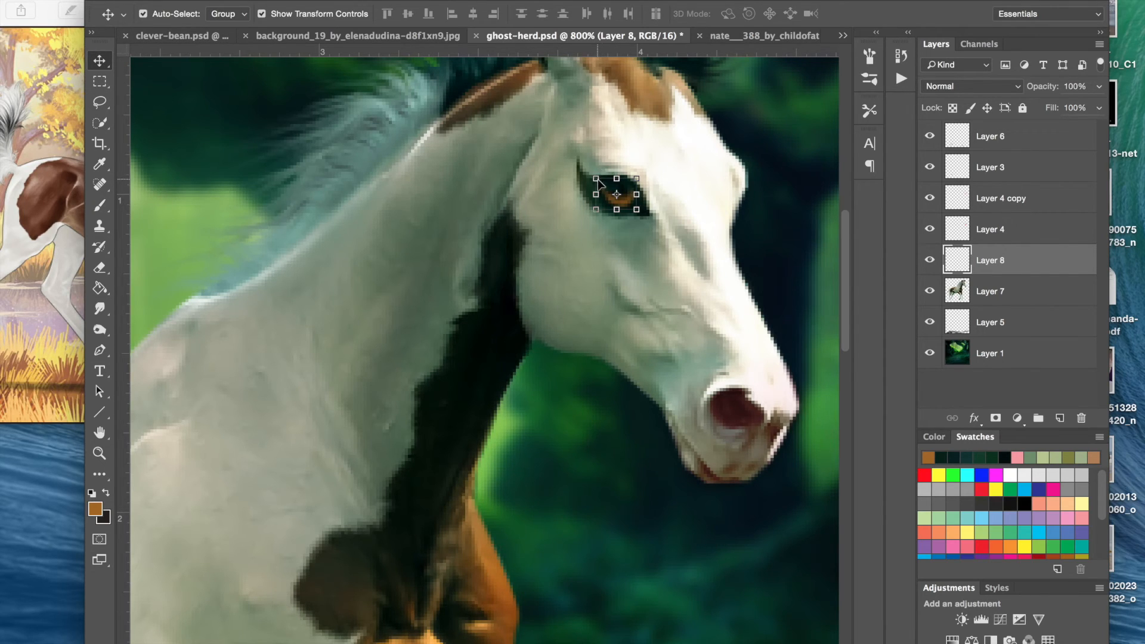
drag(597, 179, 609, 188)
key(Left)
key(Up)
click(100, 60)
click(698, 223)
click(797, 239)
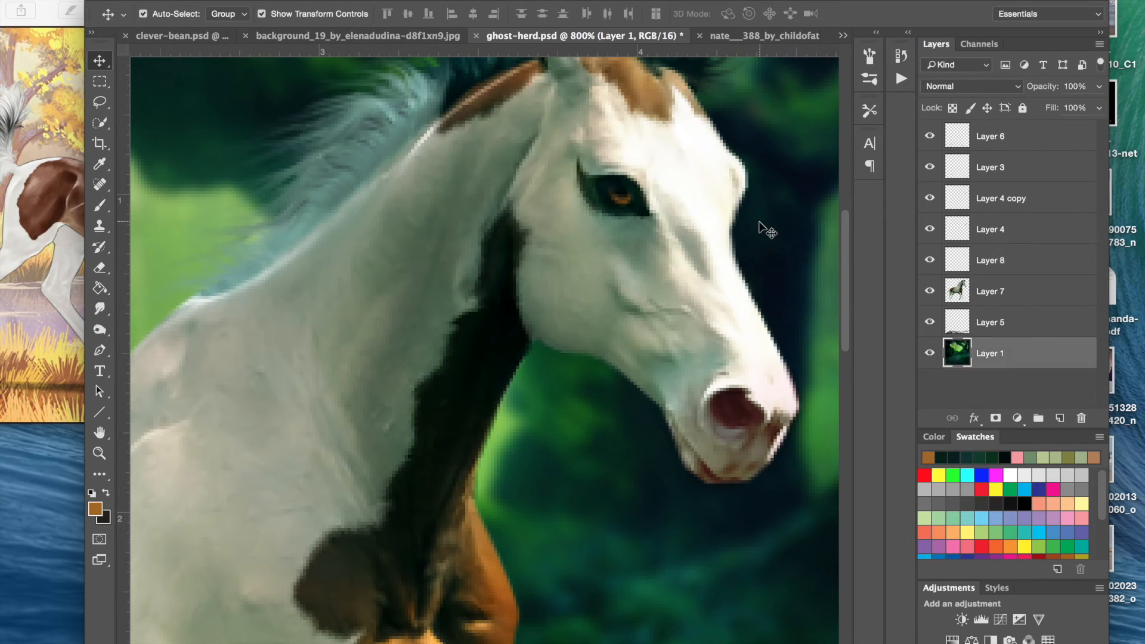
- Examine the resized iris against the whole horse and forest scene at different zoom levels
click(1003, 255)
key(super+minus)
key(super+minus)
key(super+minus)
key(super+minus)
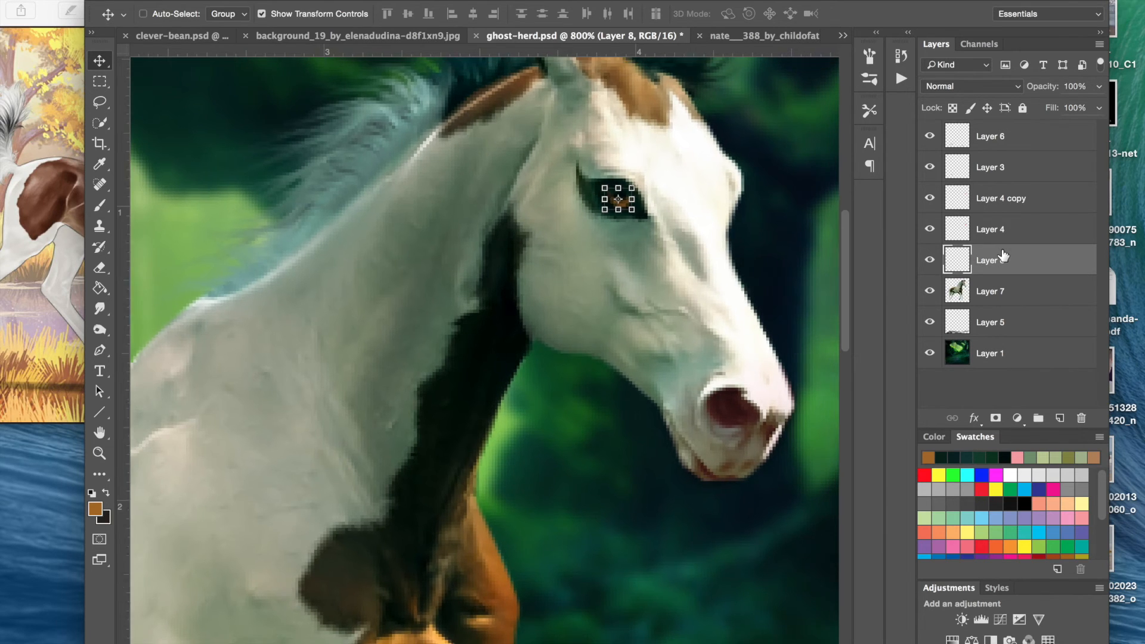
key(super+minus)
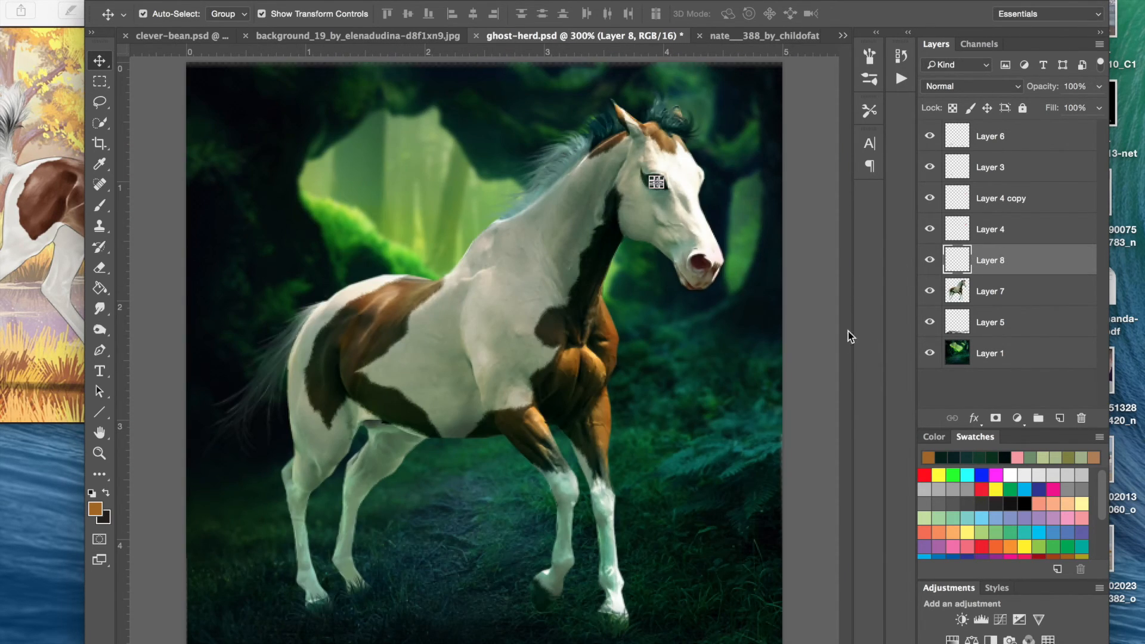
click(830, 333)
key(super+minus)
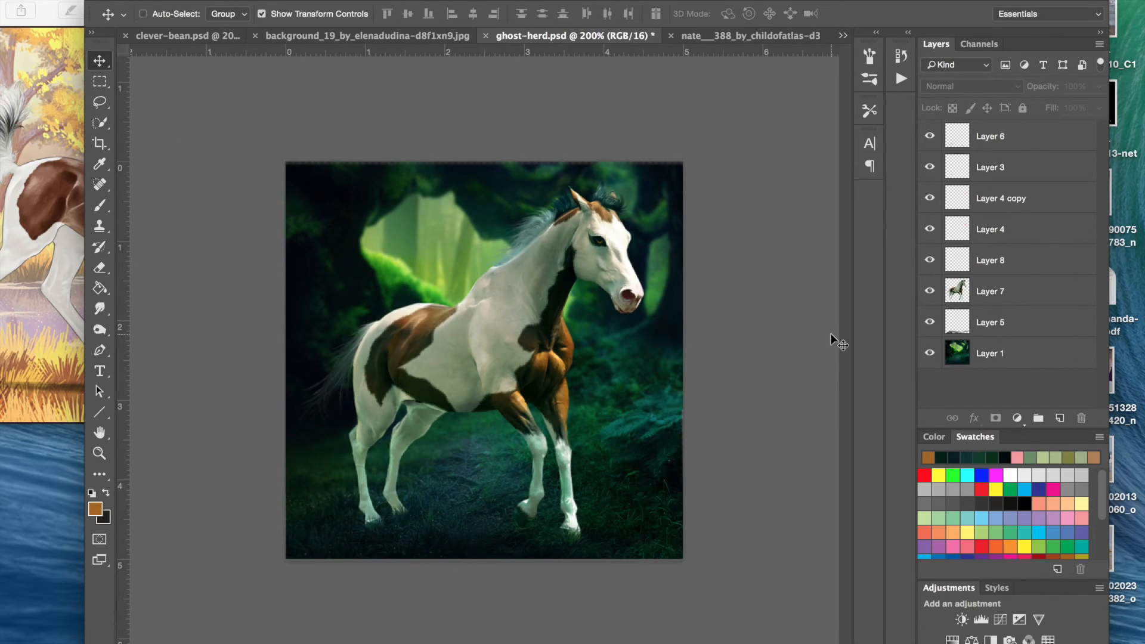
key(super+plus)
key(super+plus)
key(super+minus)
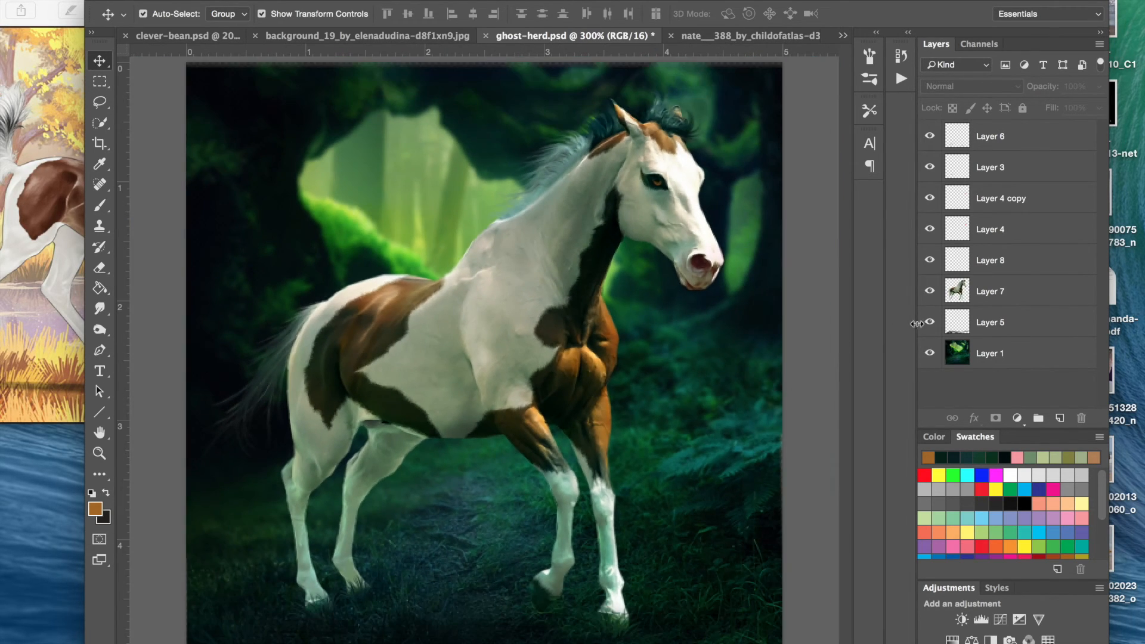
- Add a new layer above Layer 6 and run the Soft Vignette action on it
click(976, 303)
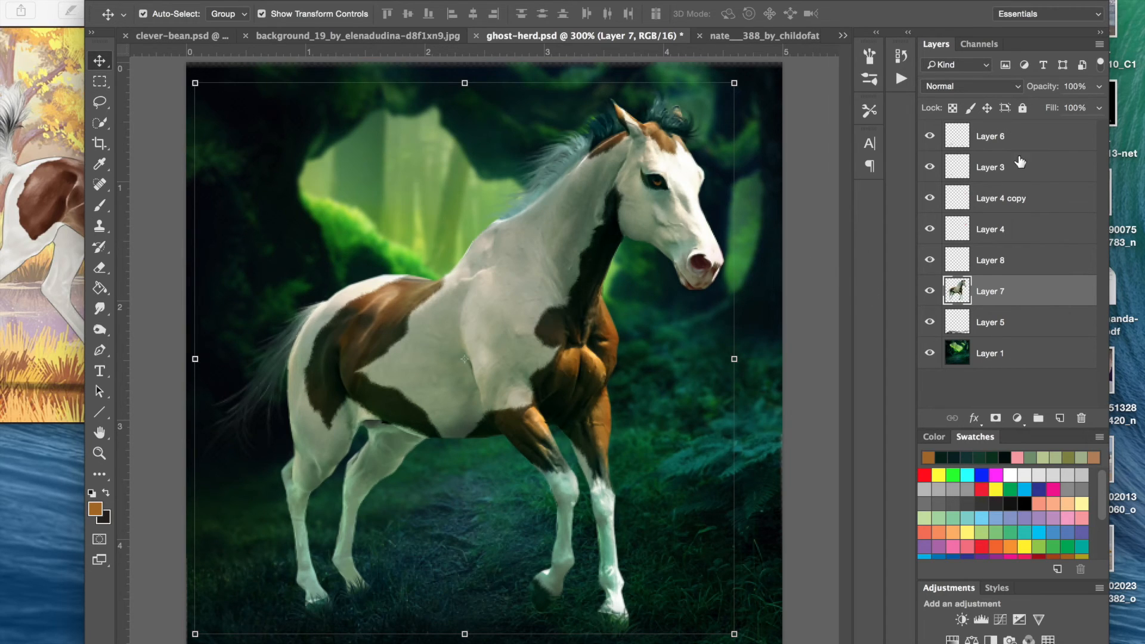
click(1000, 137)
click(1060, 418)
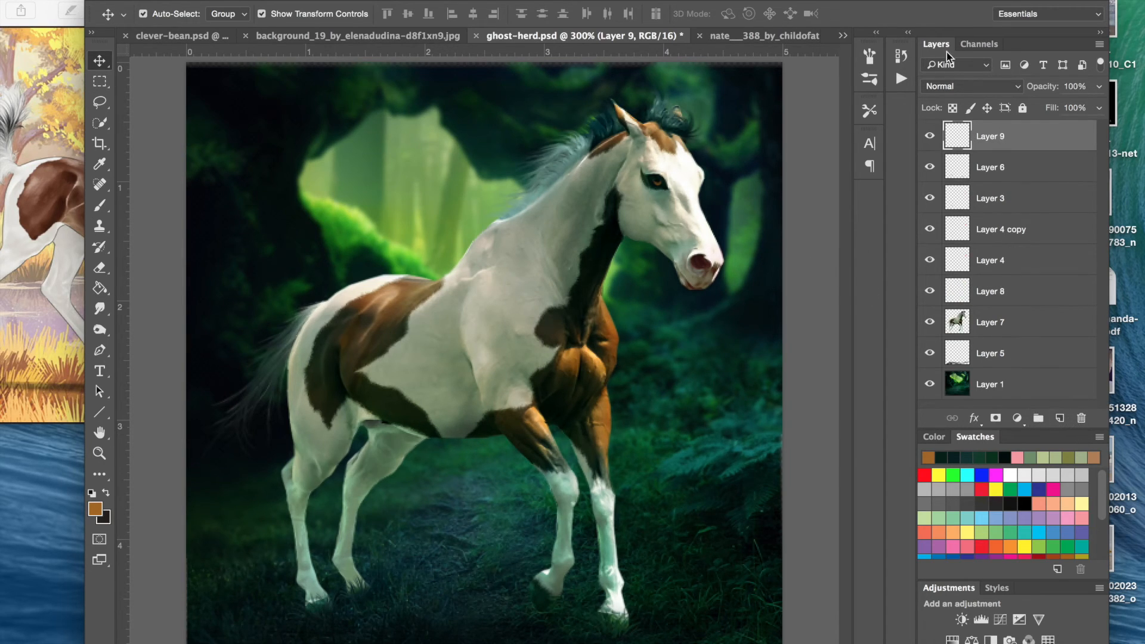
click(901, 78)
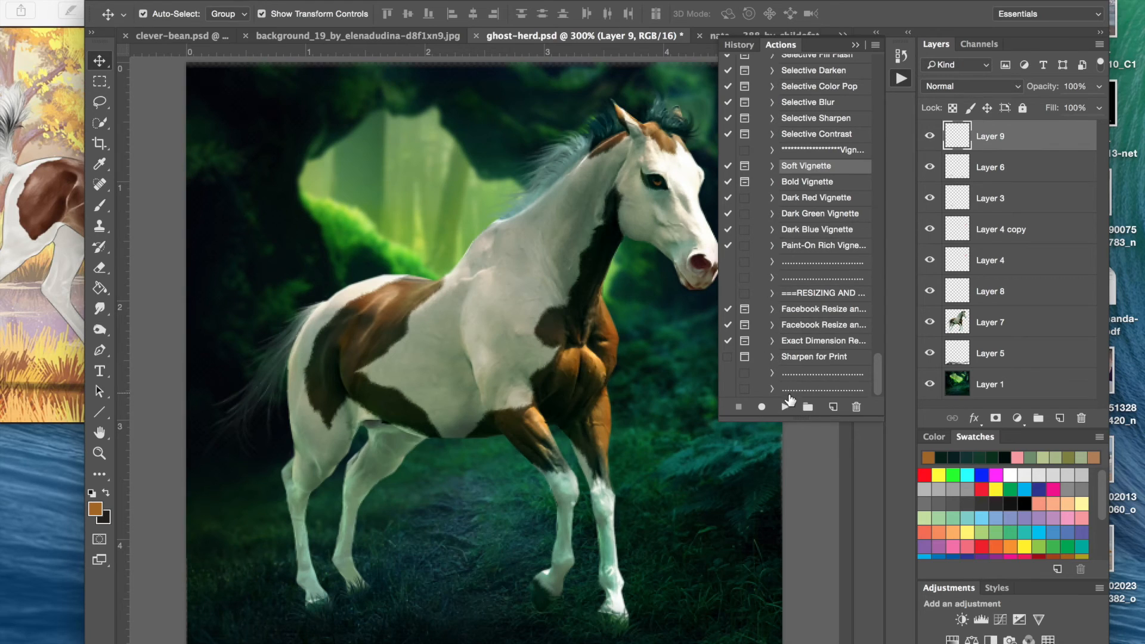
click(785, 407)
click(690, 239)
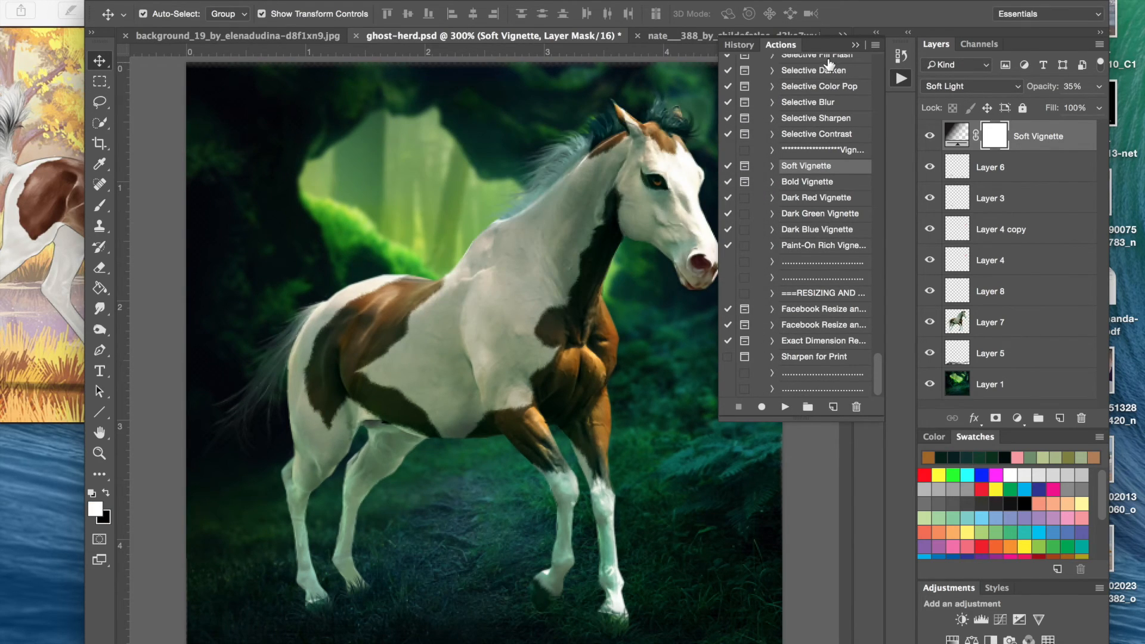
click(855, 44)
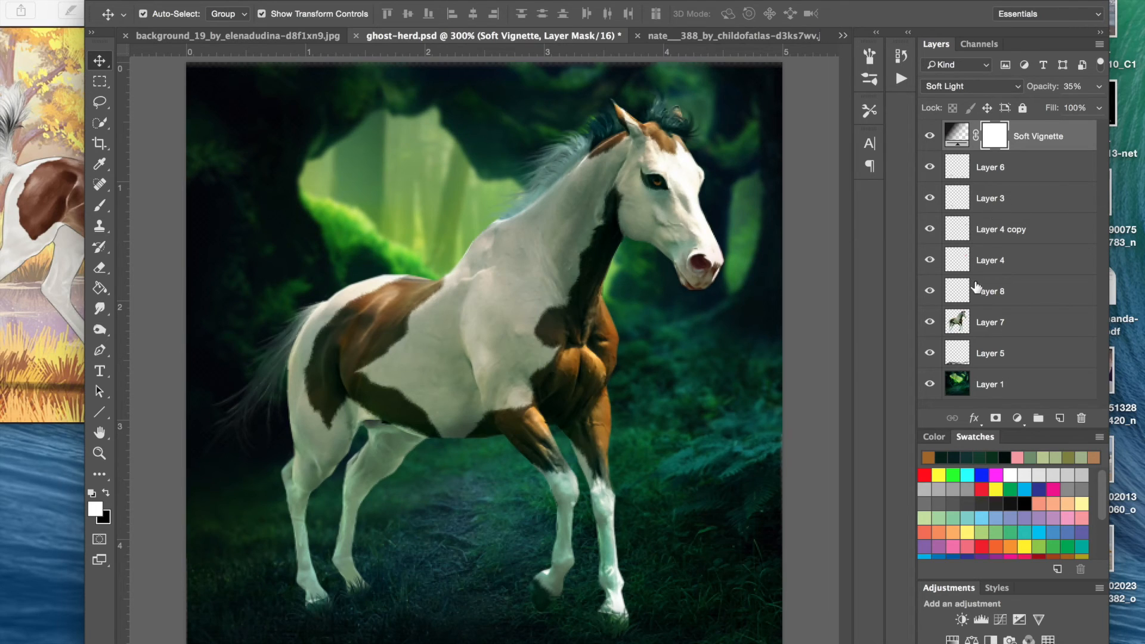
- Apply Auto Tone to the horse on Layer 7
click(975, 318)
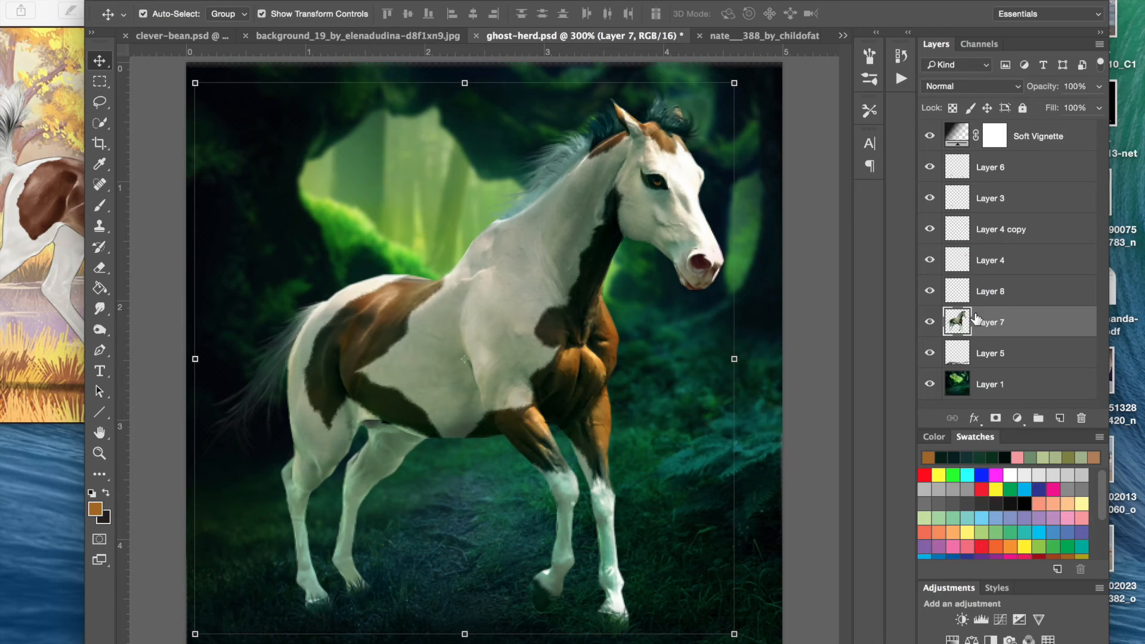
click(216, 1)
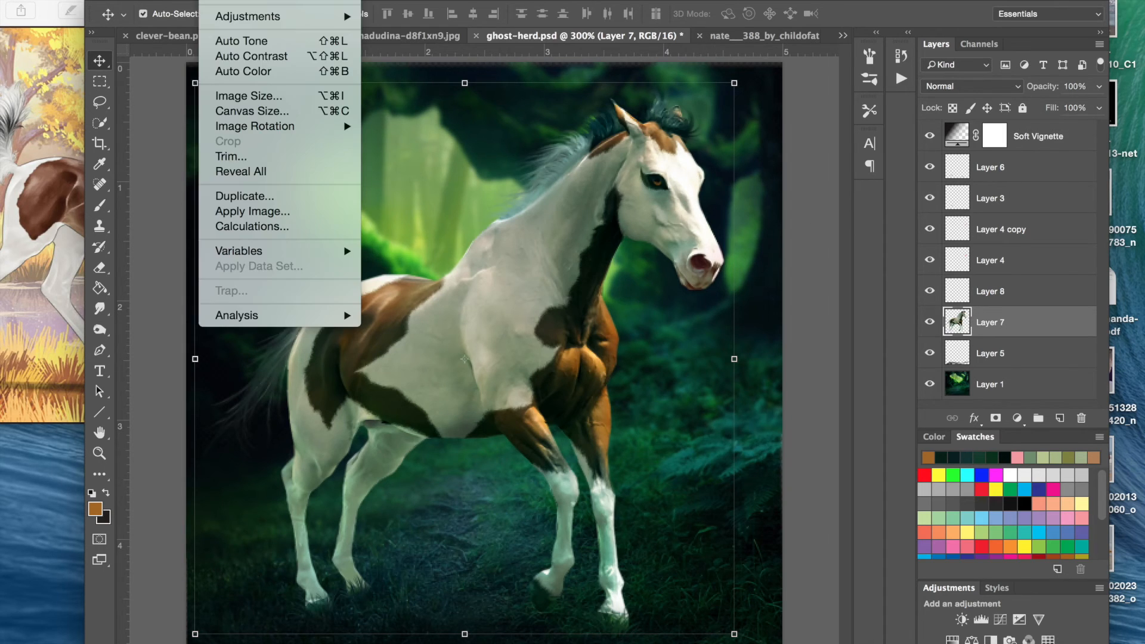
click(248, 41)
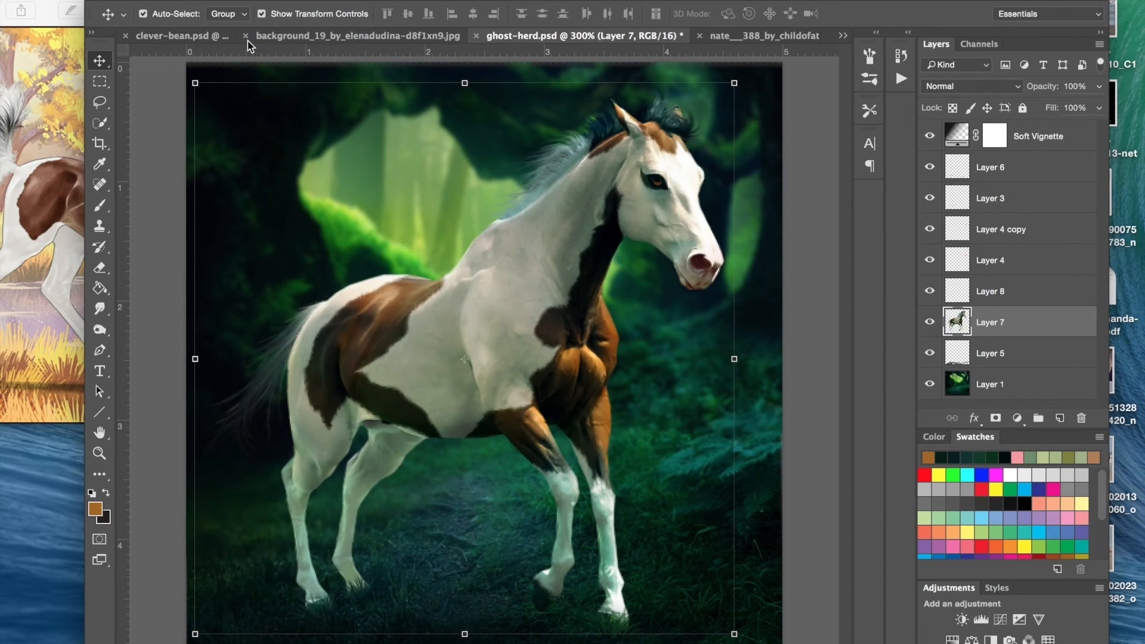
click(235, 2)
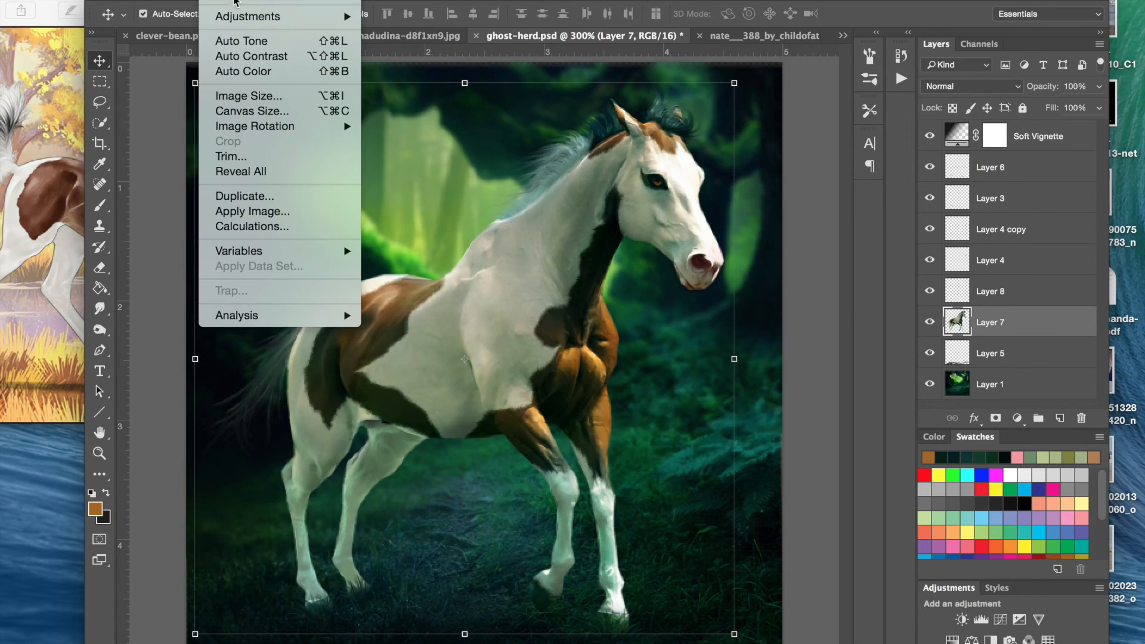
mouse_move(240, 14)
click(406, 16)
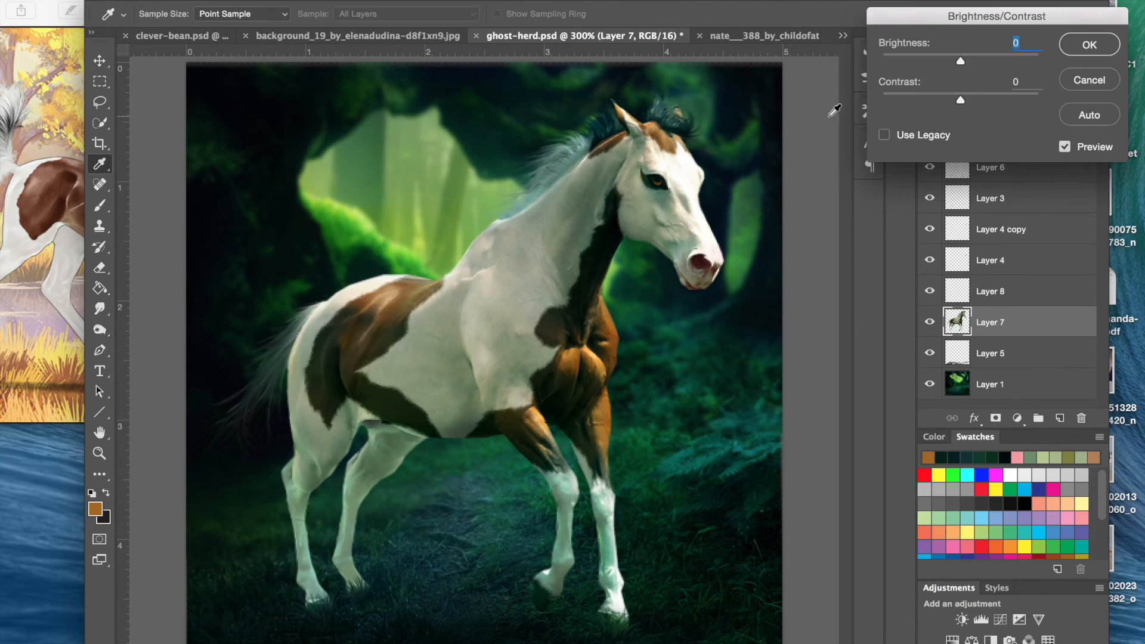
click(929, 55)
drag(929, 55, 949, 57)
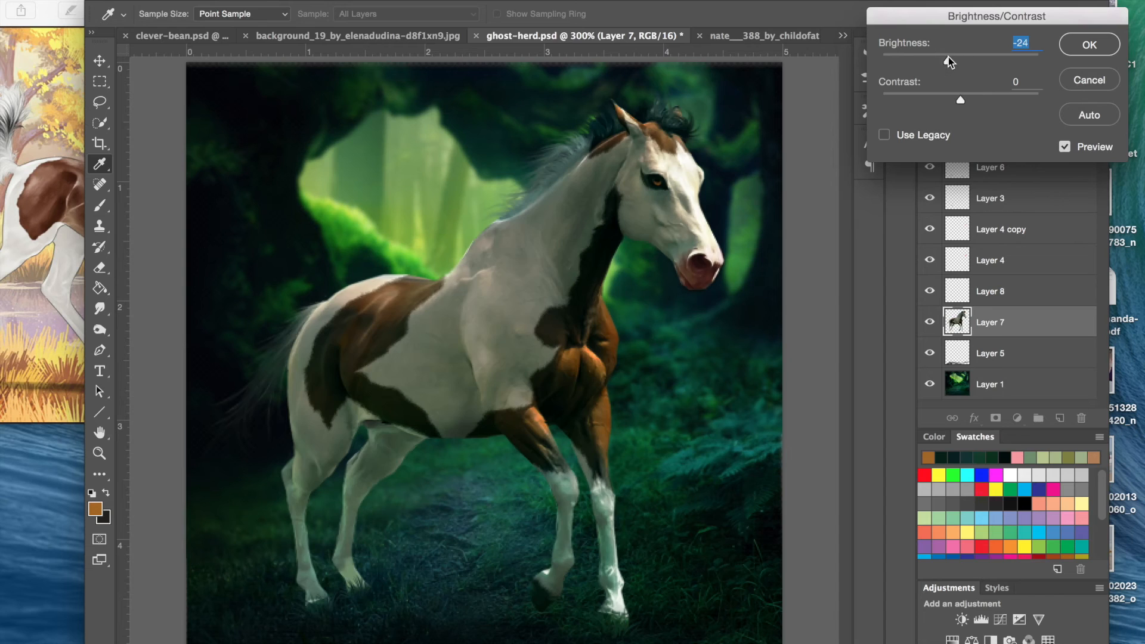
click(956, 62)
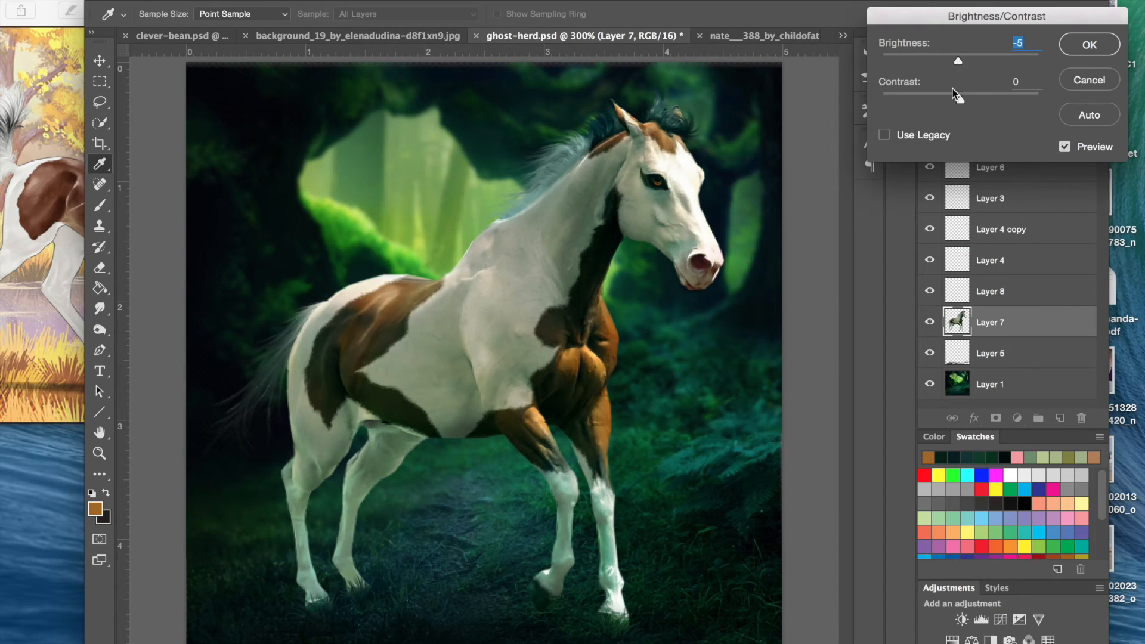
mouse_move(948, 92)
mouse_down()
mouse_move(988, 102)
mouse_move(936, 99)
mouse_move(949, 101)
mouse_up()
click(1065, 147)
click(1068, 149)
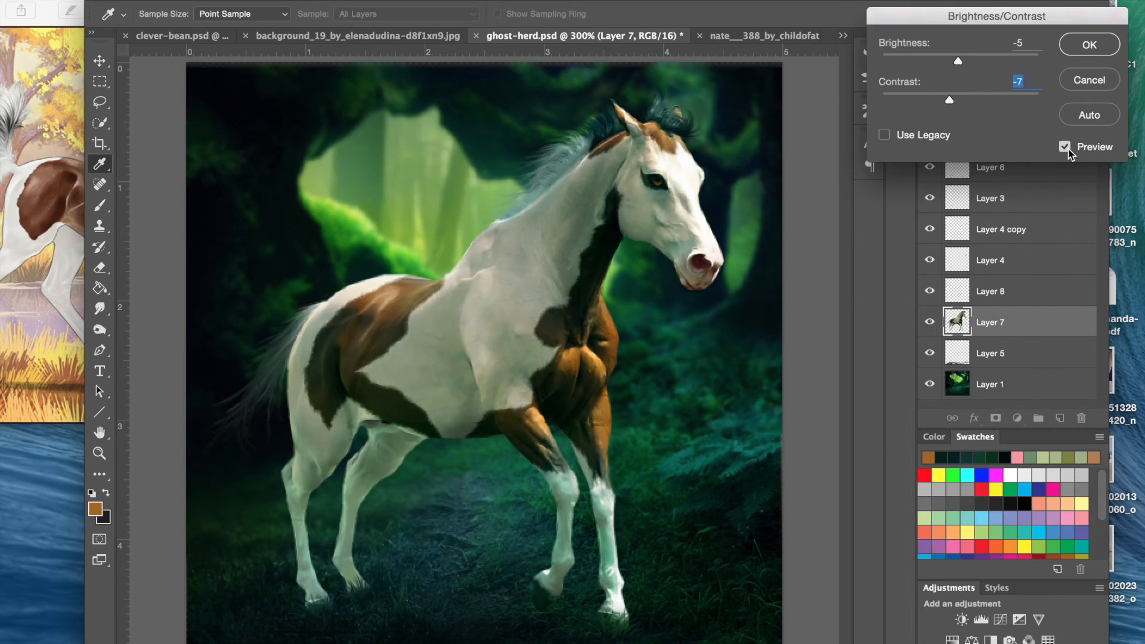
click(1089, 90)
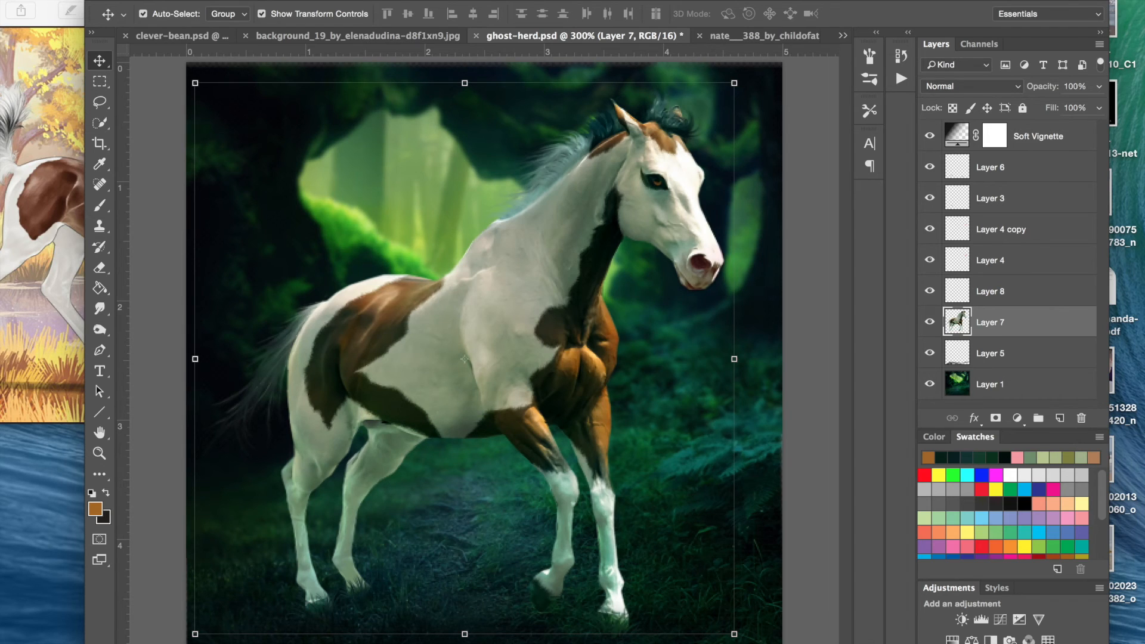
- Raise the contrast of the horse on Layer 7 slightly with Brightness/Contrast, comparing it with the unadjusted version before applying
click(208, 1)
mouse_move(257, 12)
click(434, 13)
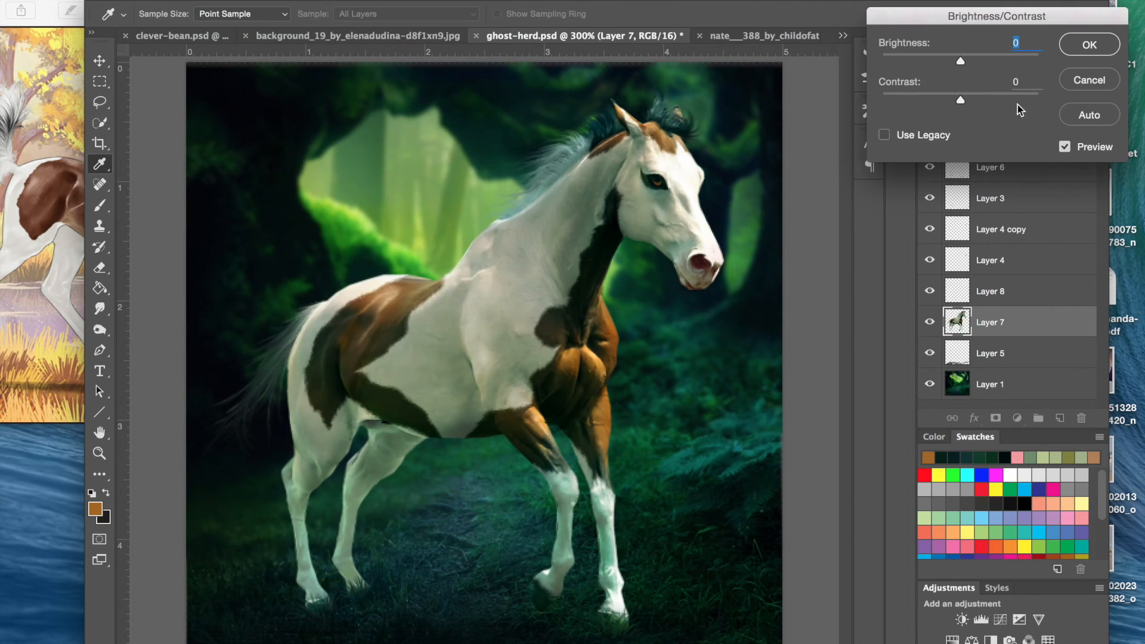
click(979, 98)
drag(972, 102, 968, 99)
click(1084, 149)
click(1084, 149)
click(1084, 149)
click(1064, 146)
key(Return)
key(v)
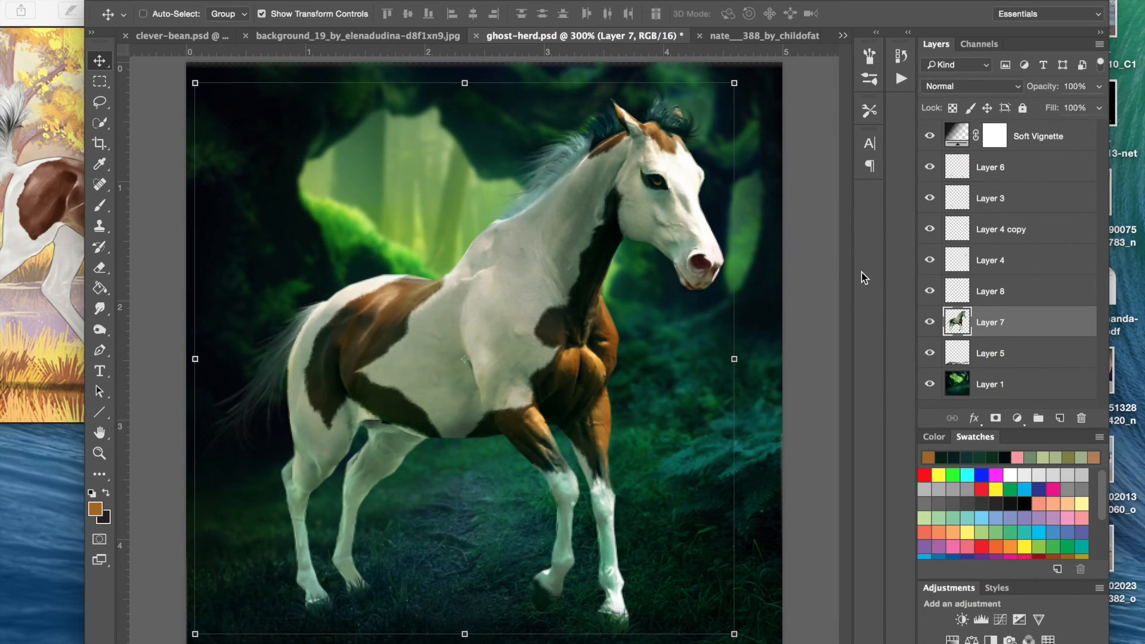
- Examine the adjusted horse in the full scene, and inspect the edges of its front legs up close
key(super+minus)
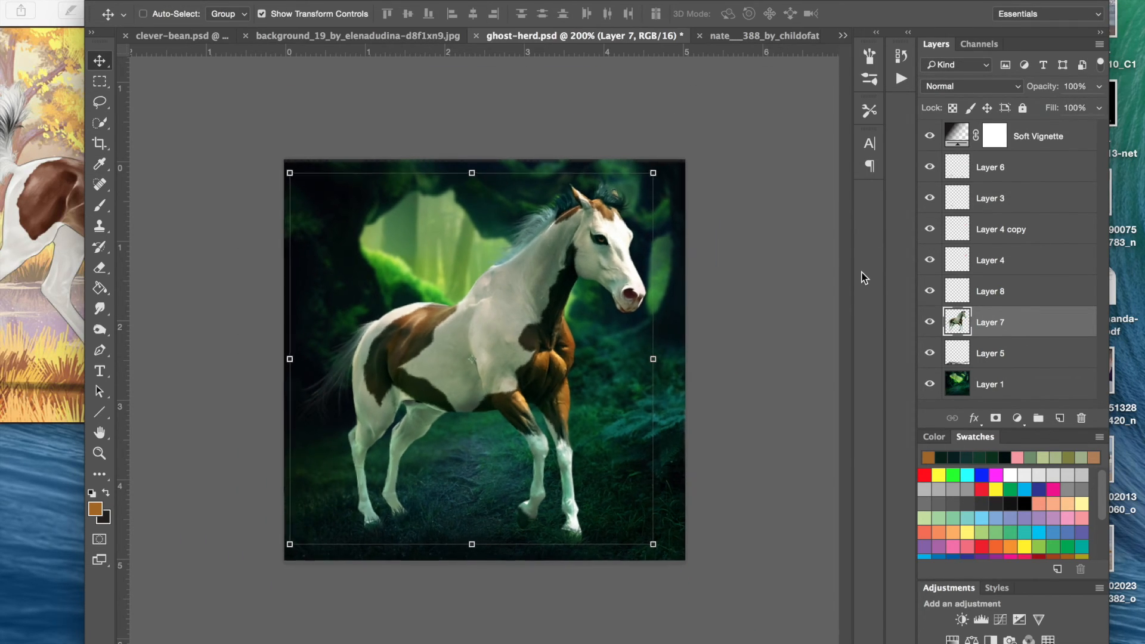
key(super+plus)
key(super+plus)
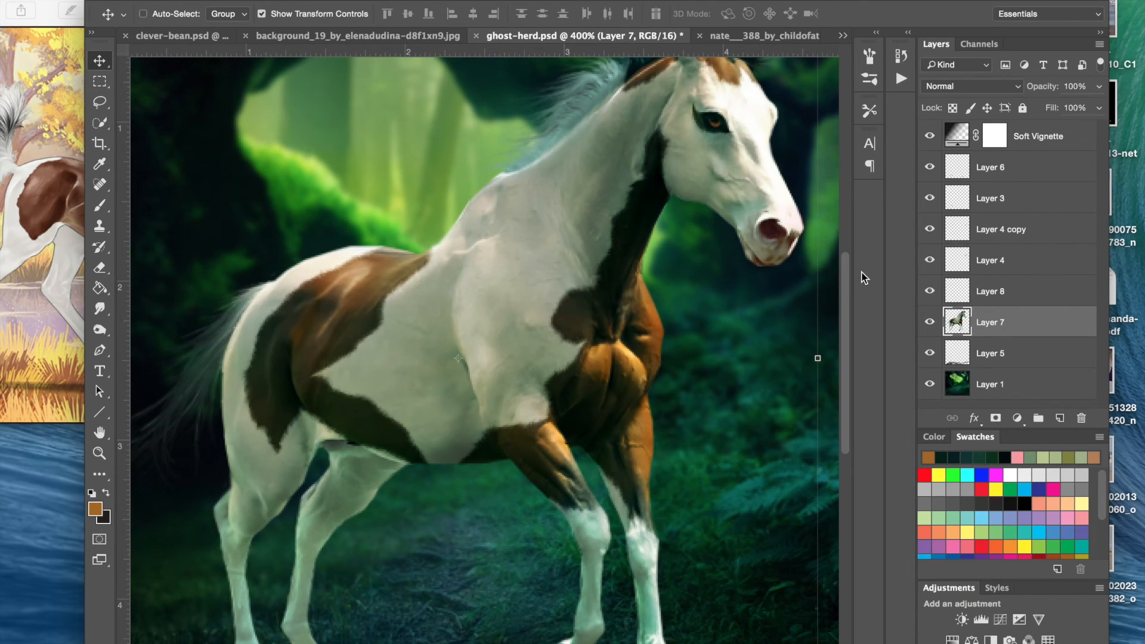
key(super+plus)
key(super+plus)
key(super+plus)
key(super+plus)
scroll(728, 286, down, 6)
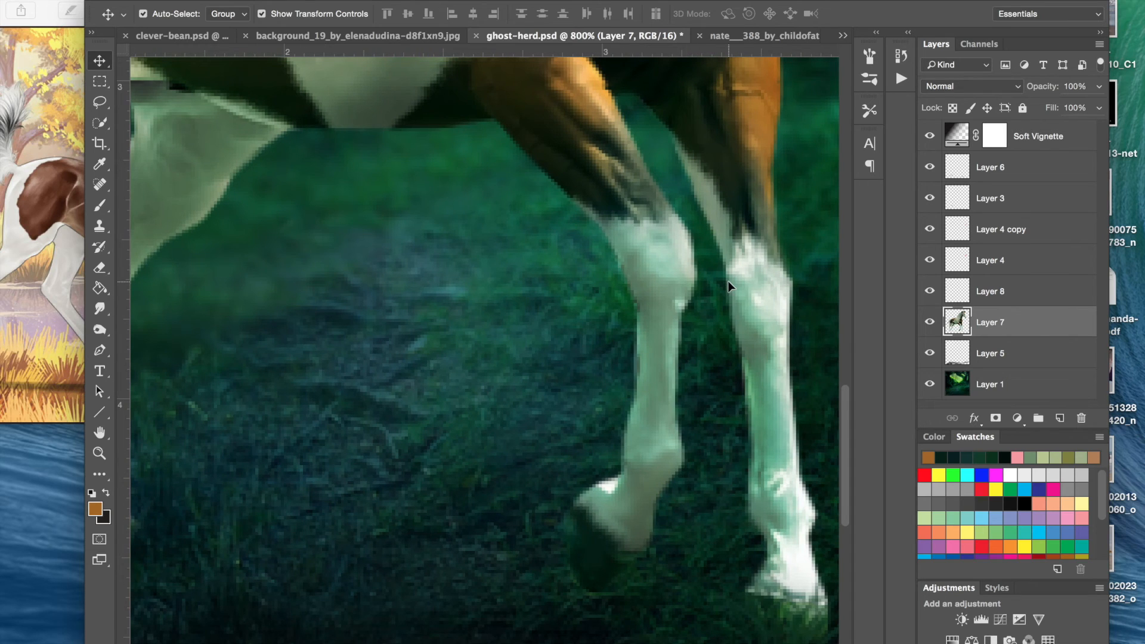
scroll(728, 286, right, 1)
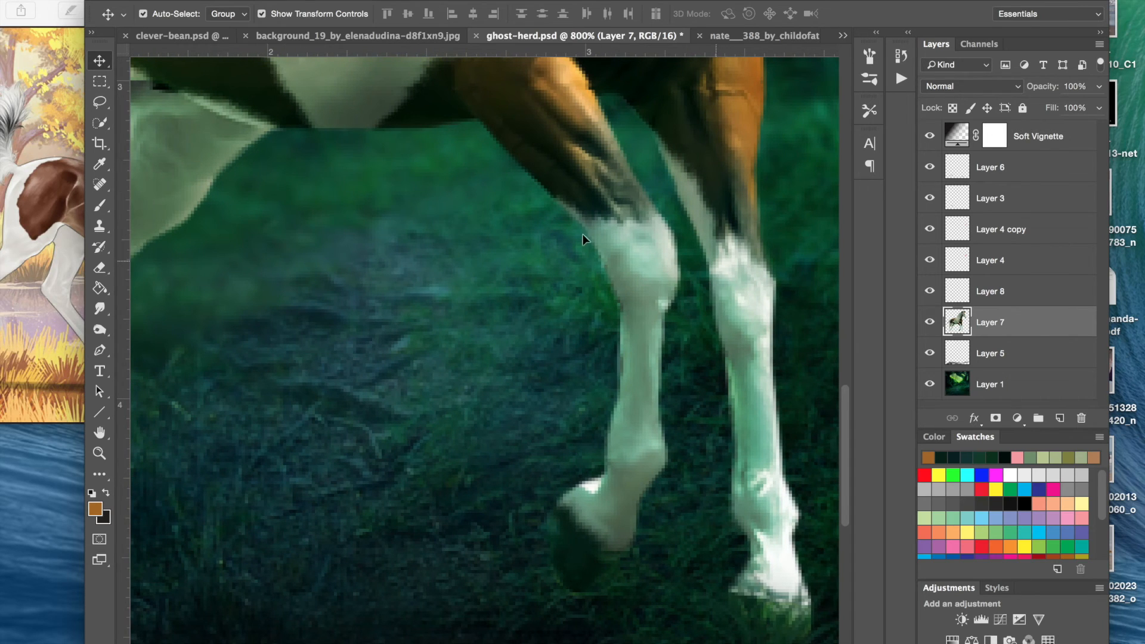
- Trim the rough outer edges of the horse's lower front legs on Layer 7 with a 6 px Eraser at 100% opacity
click(100, 270)
click(167, 13)
click(187, 169)
click(167, 13)
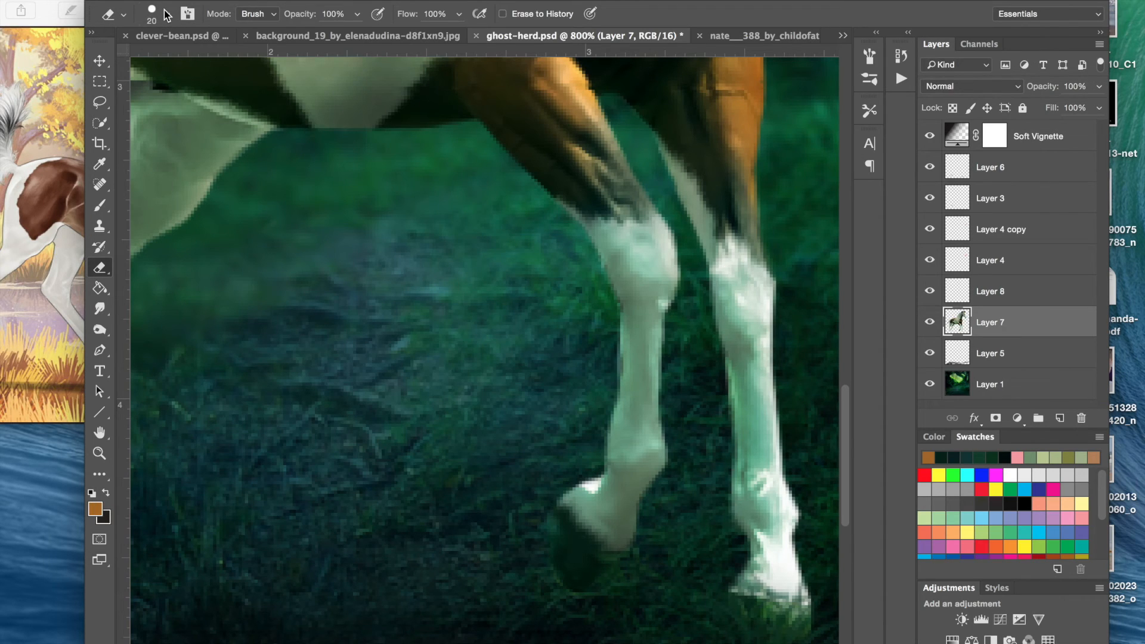
key(bracketleft)
key(bracketleft)
key(bracketleft)
drag(613, 315, 596, 416)
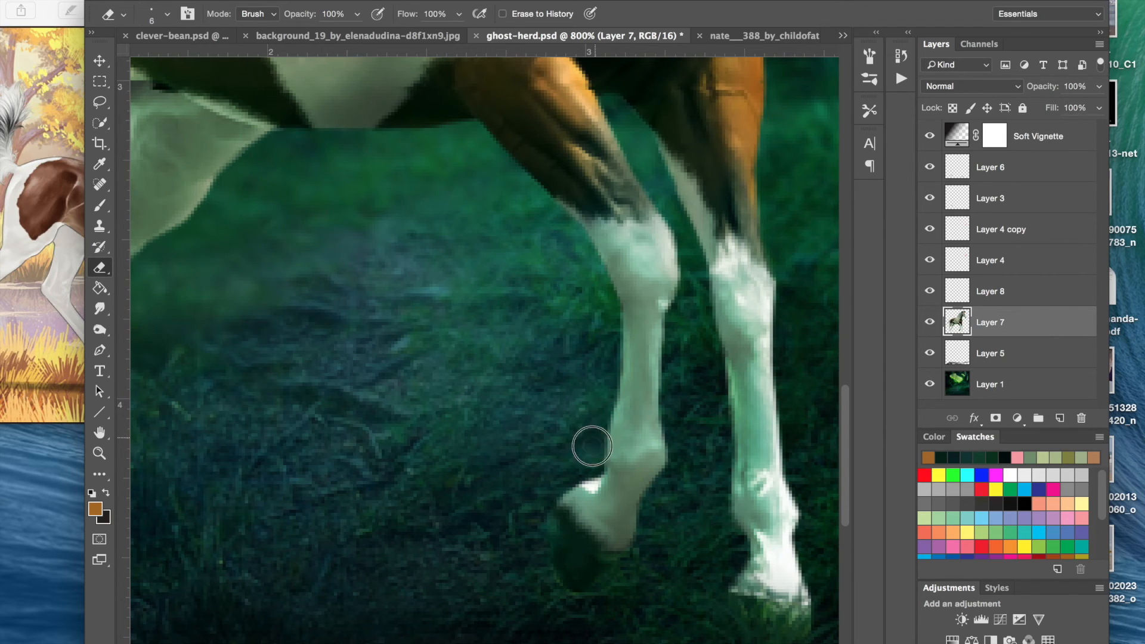
drag(688, 409, 720, 368)
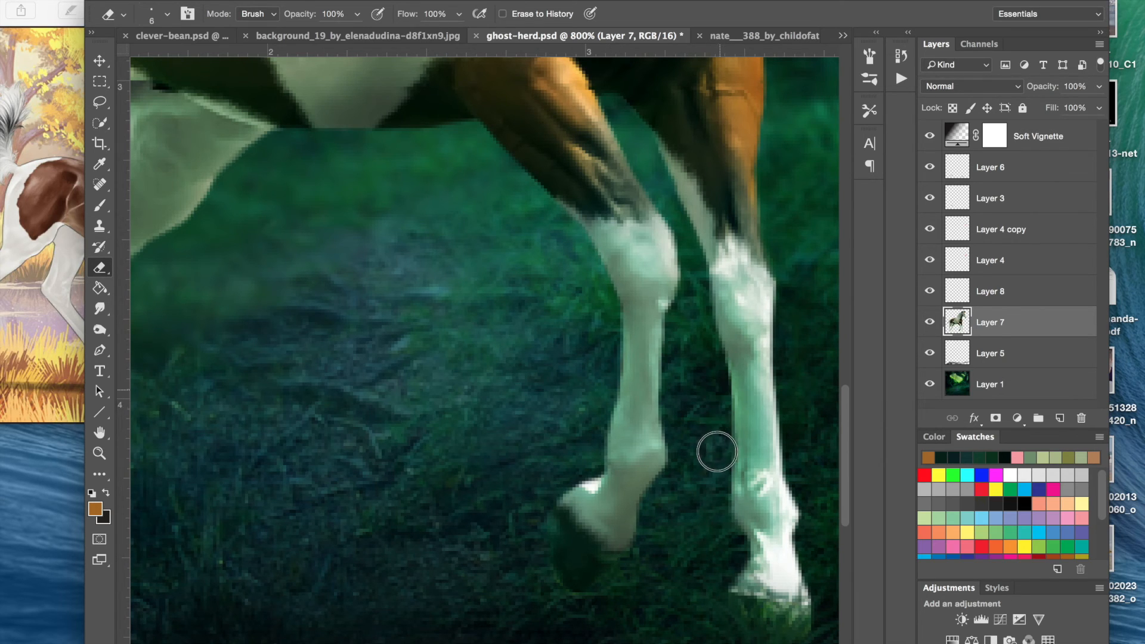
scroll(726, 405, left, 8)
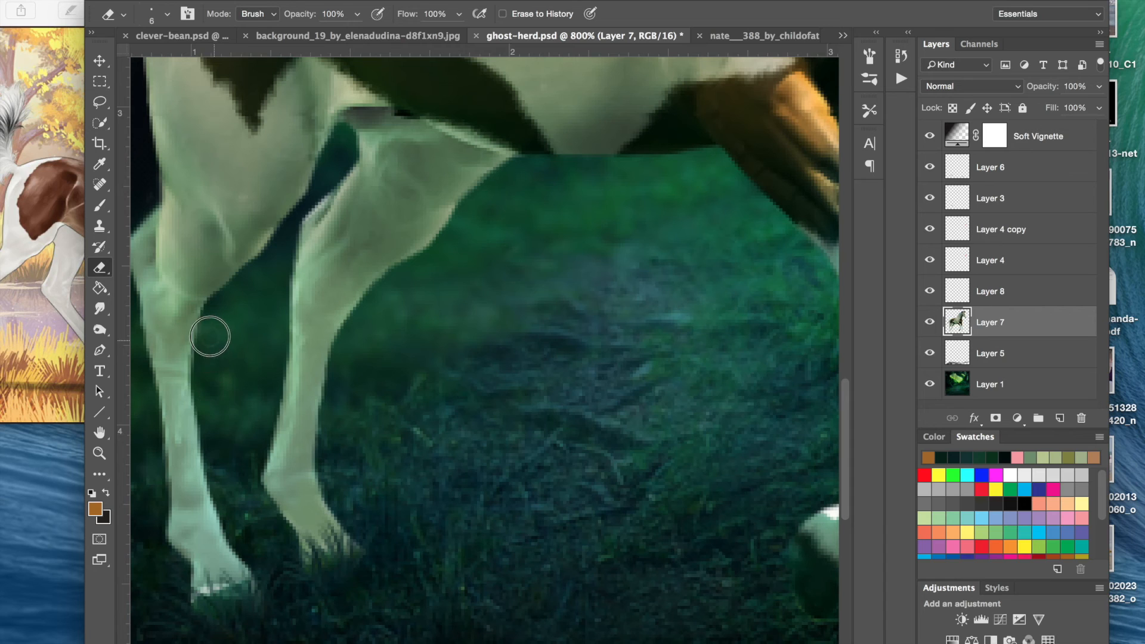
scroll(222, 366, left, 3)
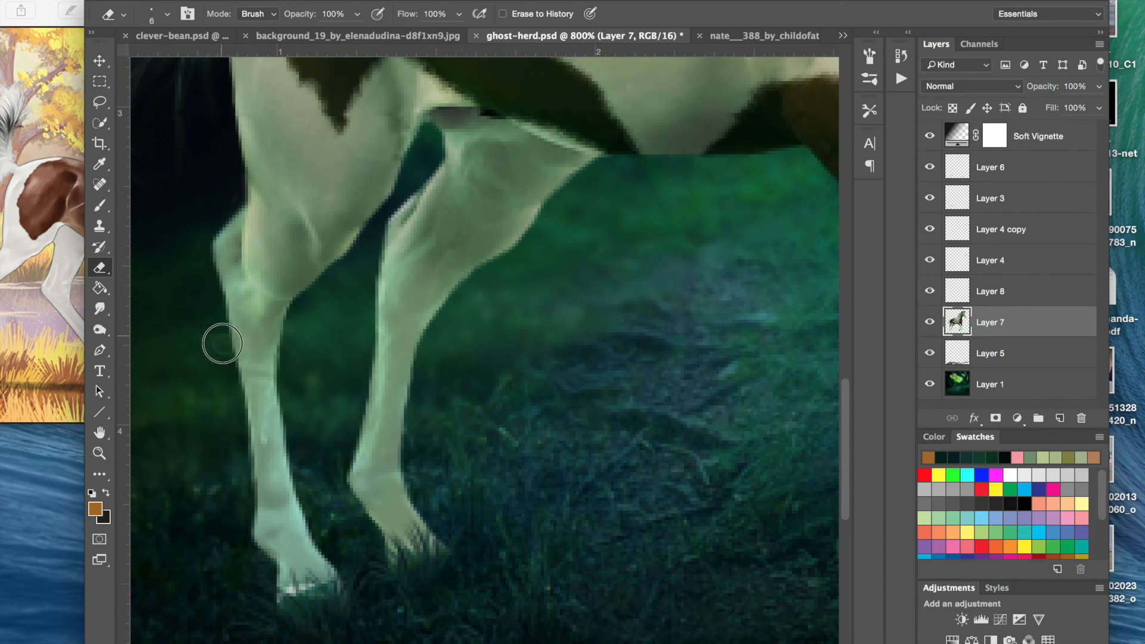
- Open the layer style settings of Layer 7 and enable Inner Glow and Outer Glow on the horse
key(super+minus)
key(super+minus)
key(super+minus)
key(super+minus)
key(super+minus)
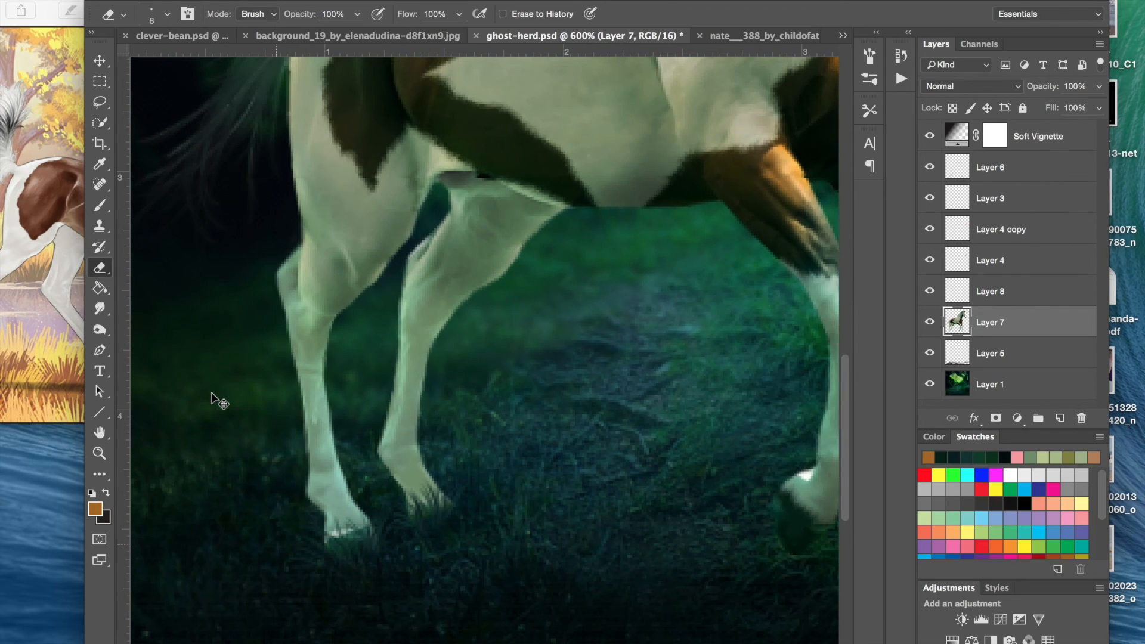
key(super+minus)
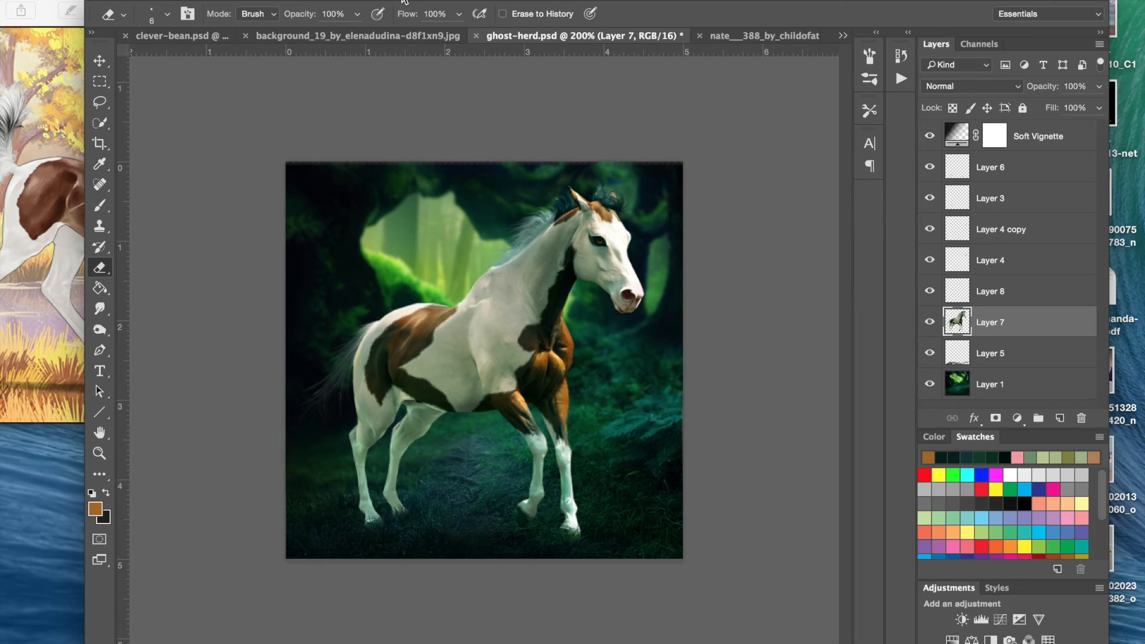
click(220, 1)
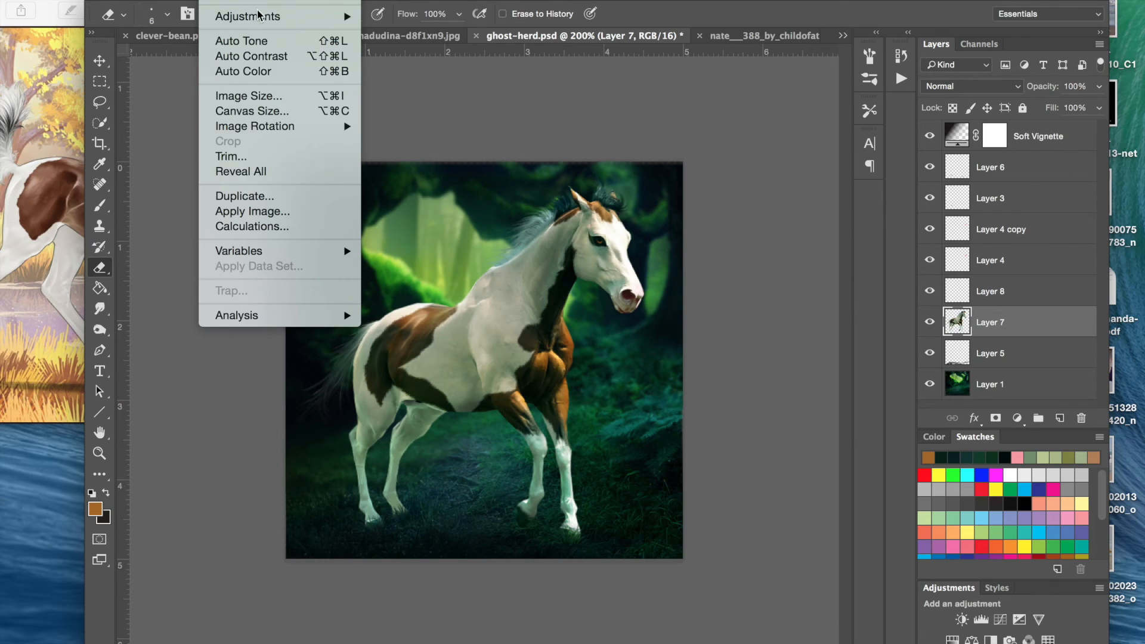
mouse_move(350, 2)
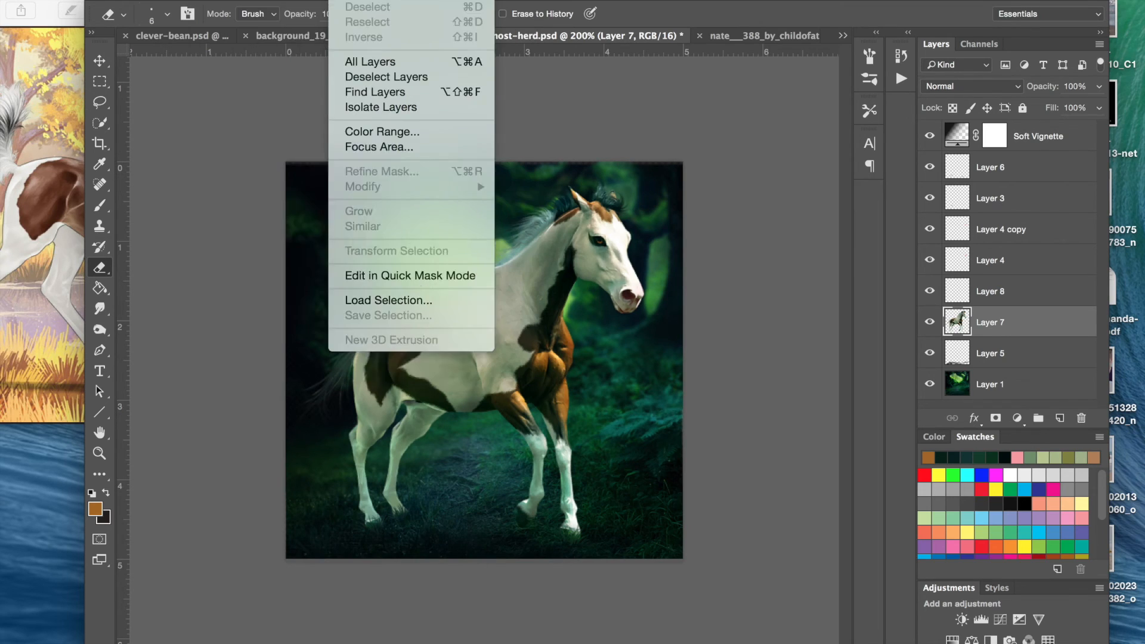
mouse_move(263, 1)
mouse_move(347, 117)
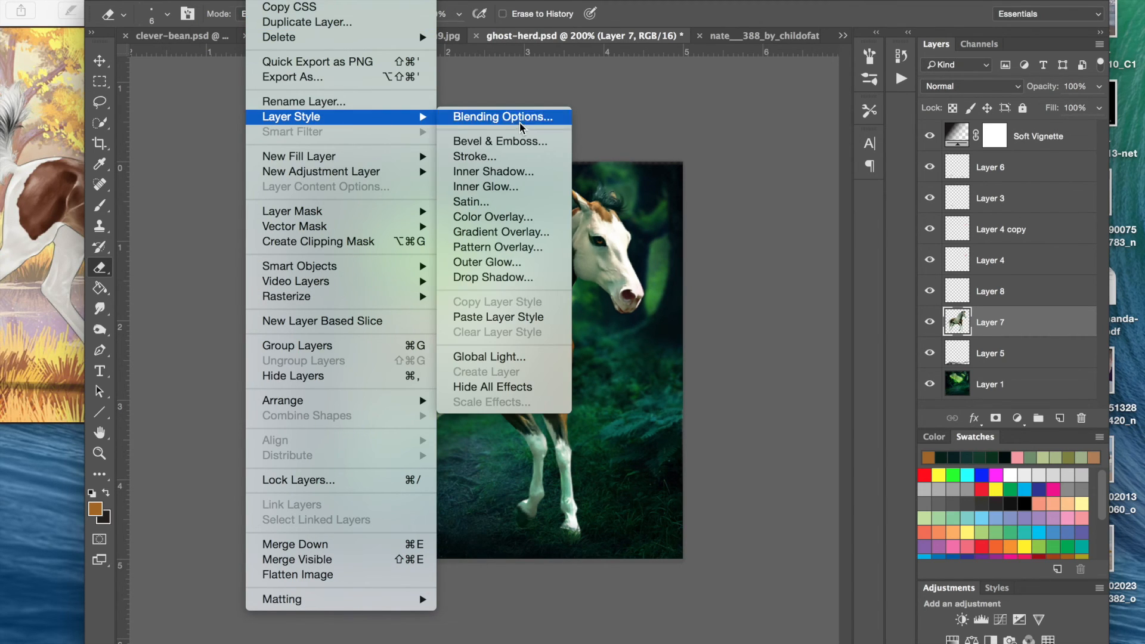
click(520, 125)
drag(425, 123, 862, 95)
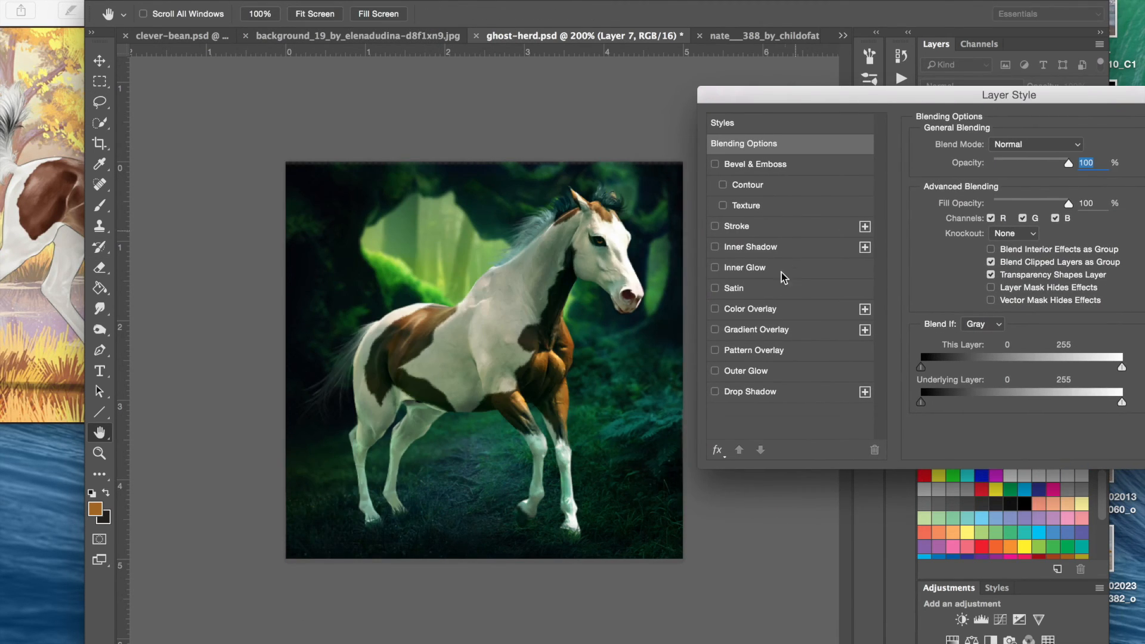
click(715, 247)
click(715, 268)
click(714, 371)
click(727, 372)
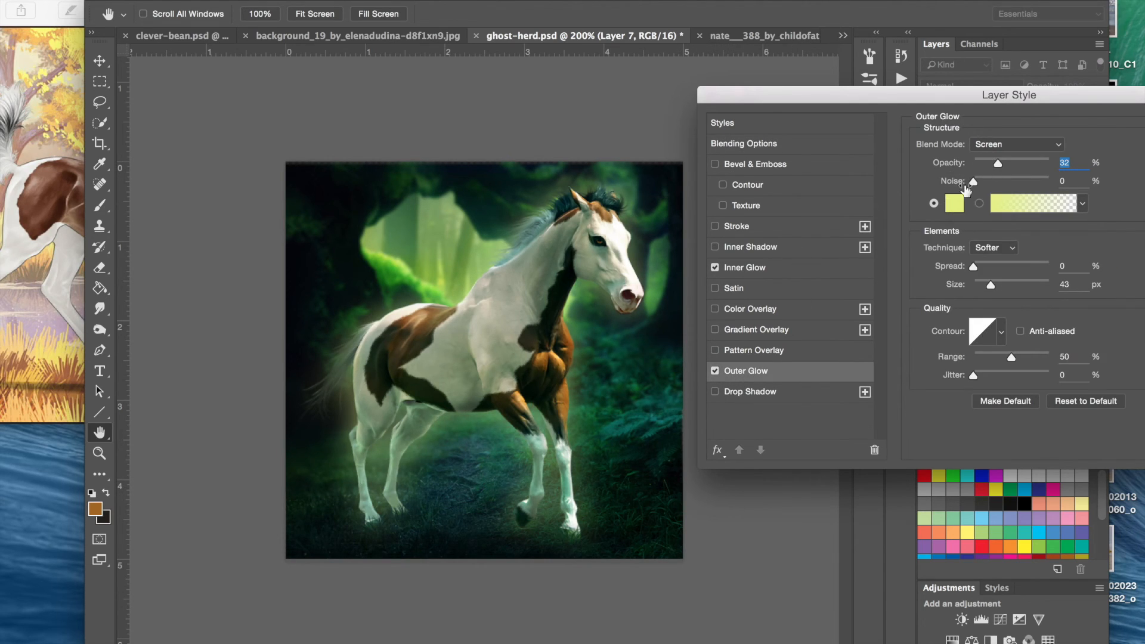
- Set the horse's Outer Glow to Soft Light blending at 13% opacity, trying Overlay first, and compare the horse without the glow
click(987, 146)
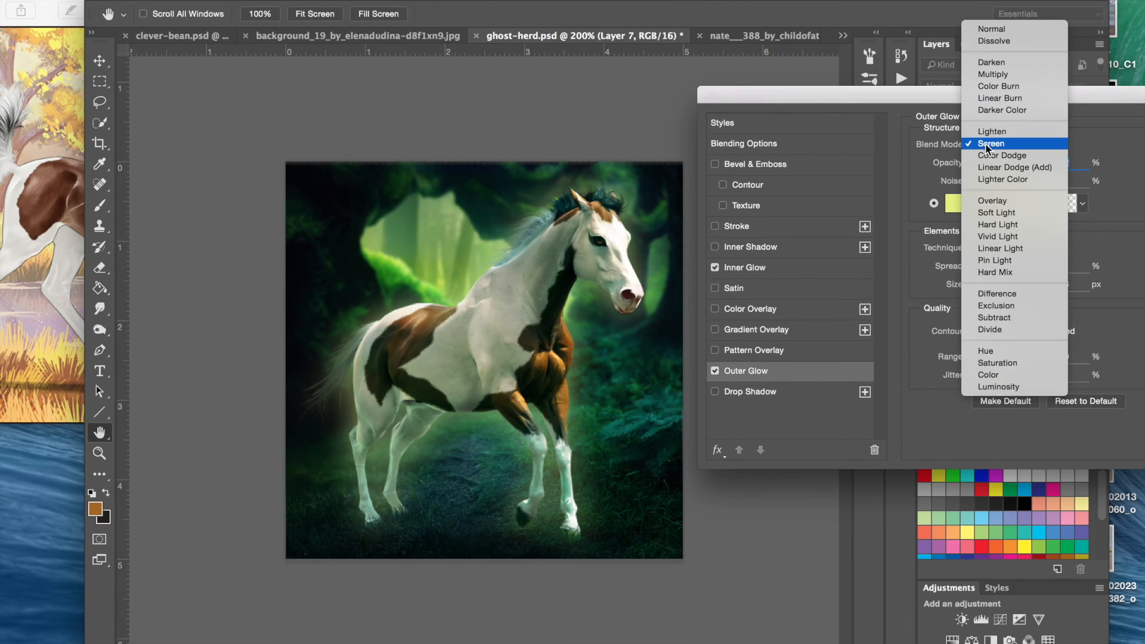
click(984, 203)
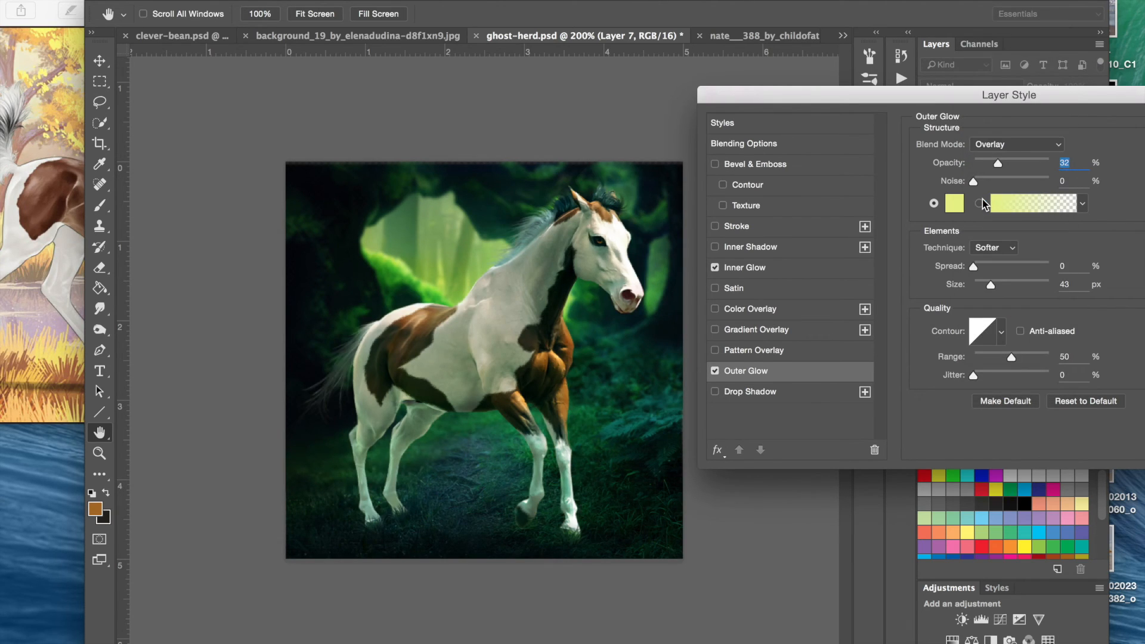
click(984, 144)
click(984, 148)
click(983, 139)
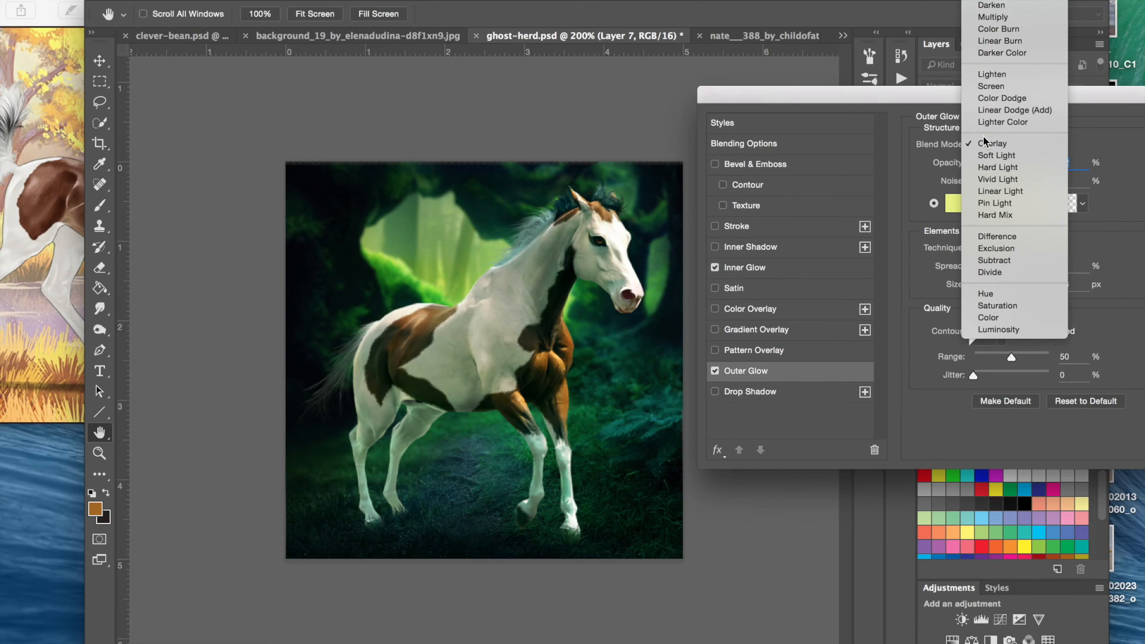
click(984, 157)
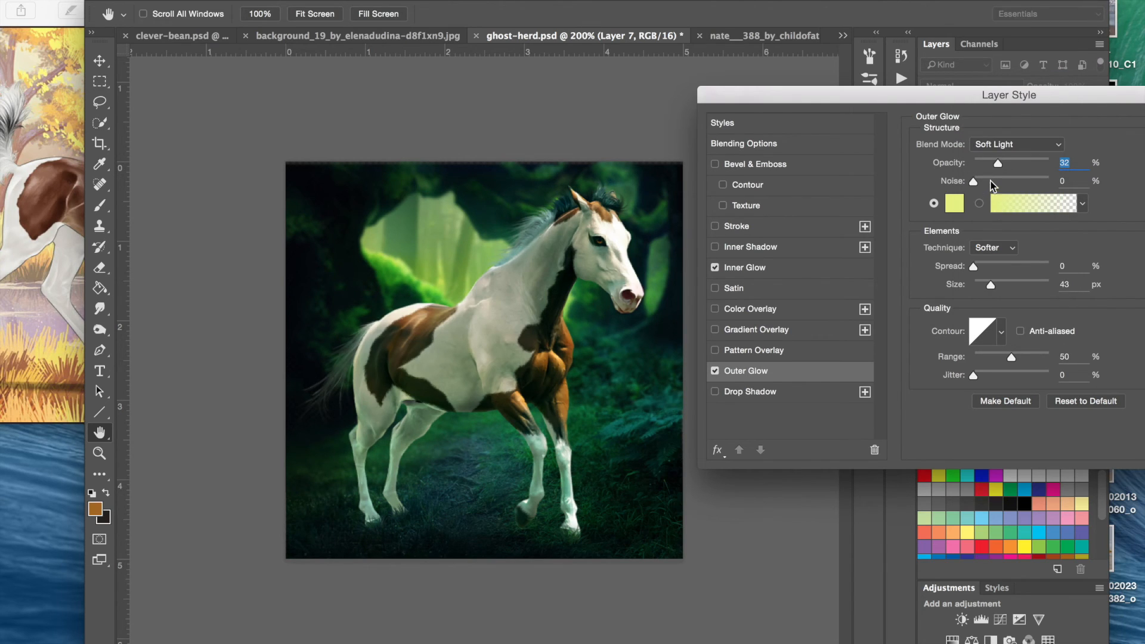
click(986, 162)
click(714, 370)
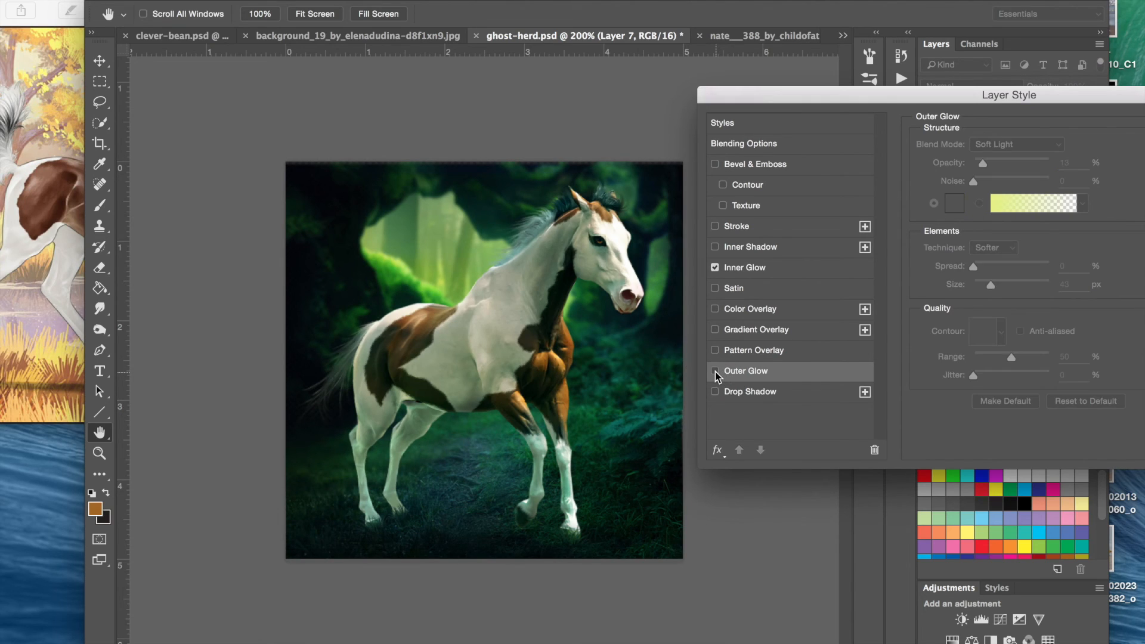
click(714, 371)
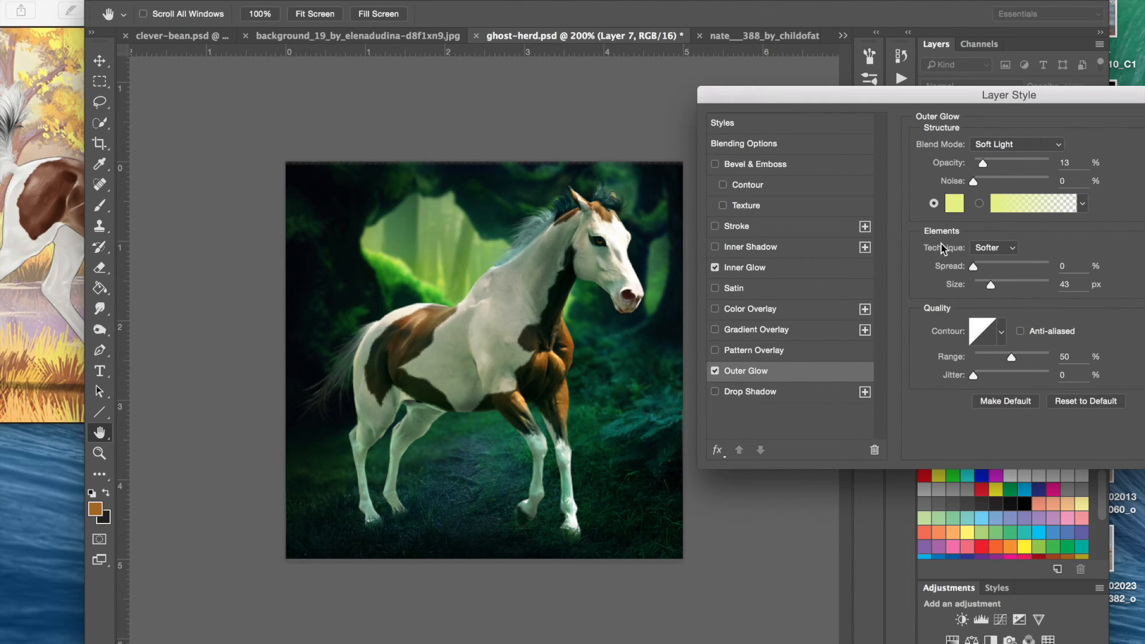
- Change the Outer Glow colour to light cyan #7bebf2 and compare the horse with and without the glow
click(954, 204)
click(941, 278)
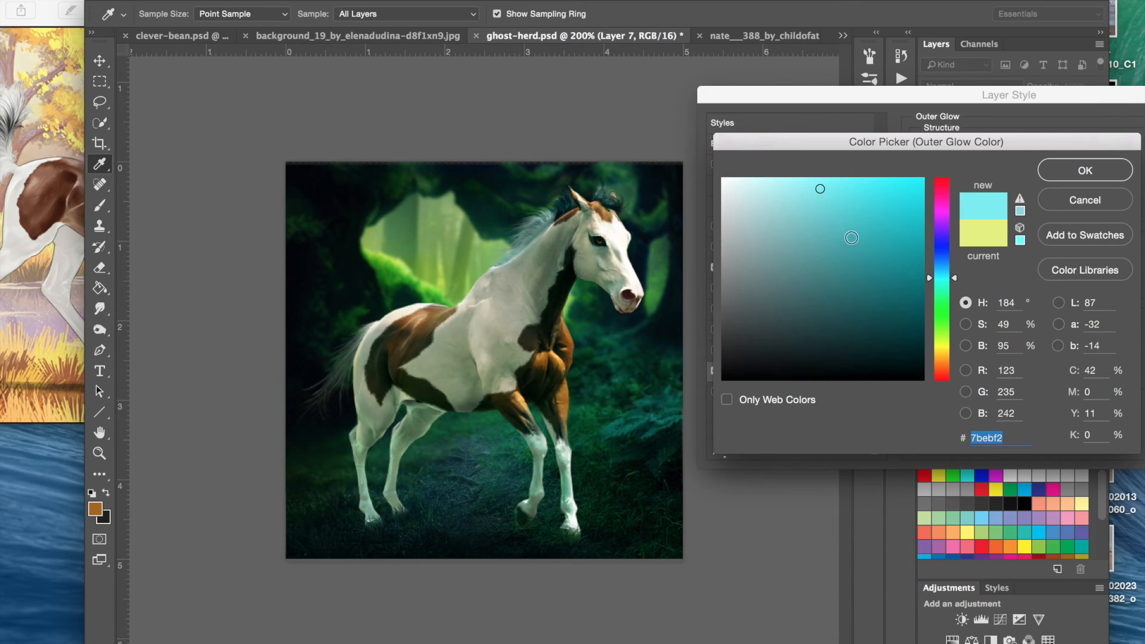
click(1077, 167)
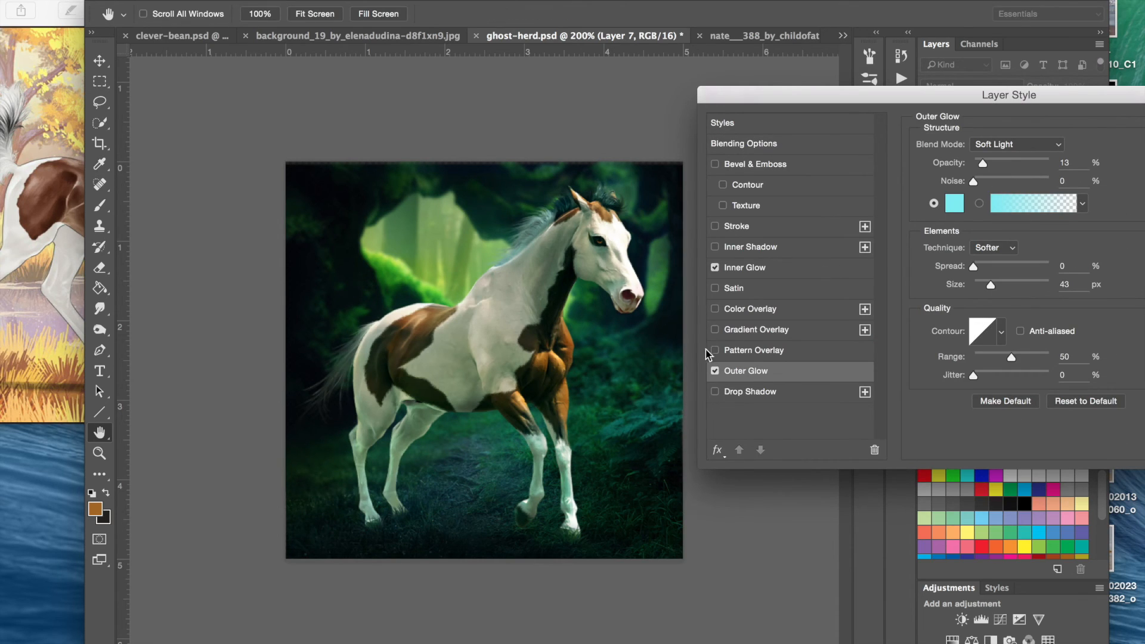
click(715, 370)
click(715, 371)
- Try a Drop Shadow with Multiply blending on the horse, and switch it off again
click(716, 390)
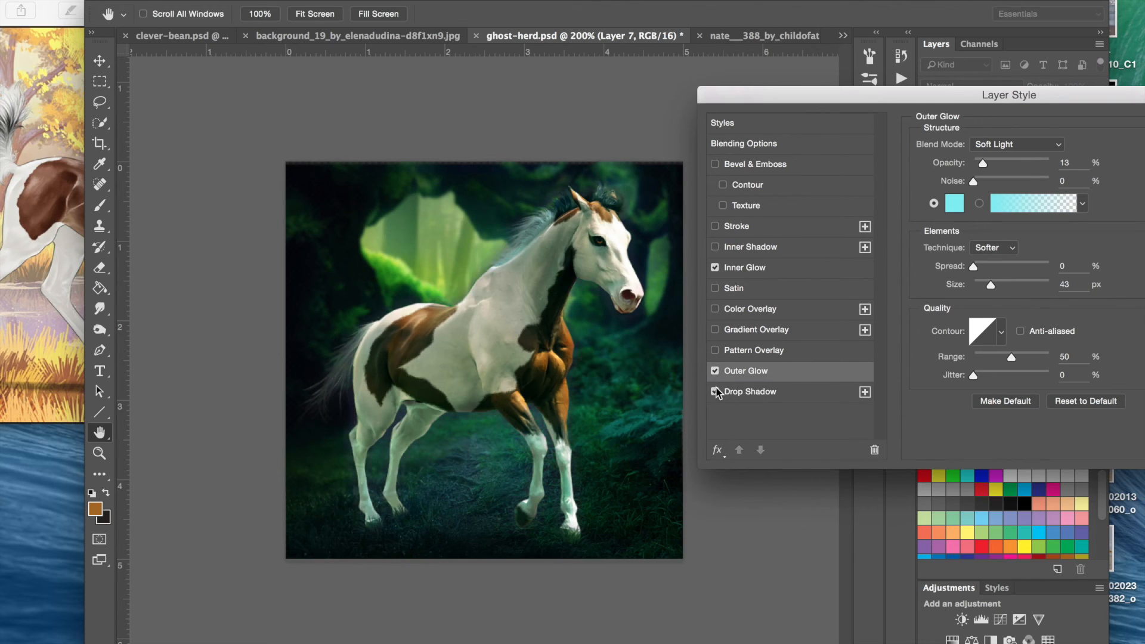
click(742, 392)
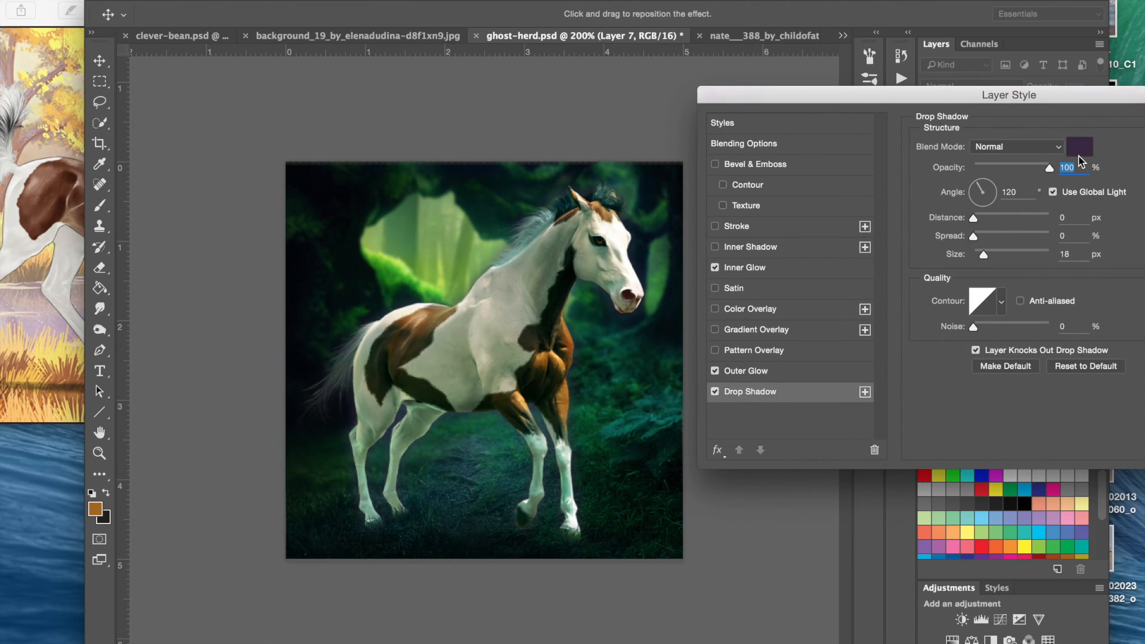
click(1016, 147)
click(1022, 186)
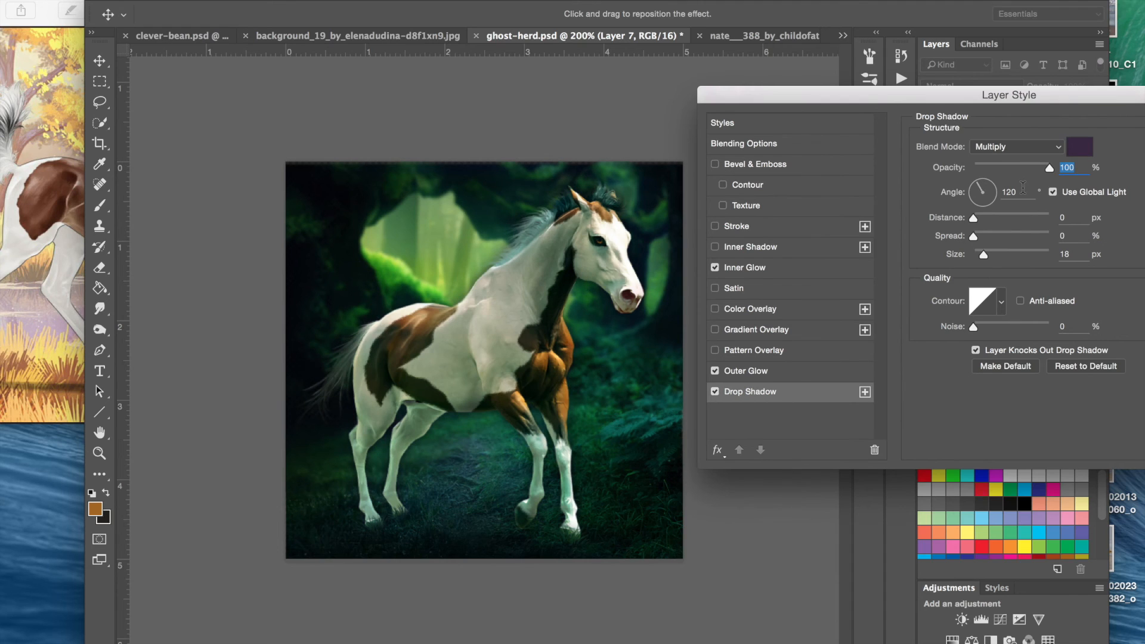
click(714, 392)
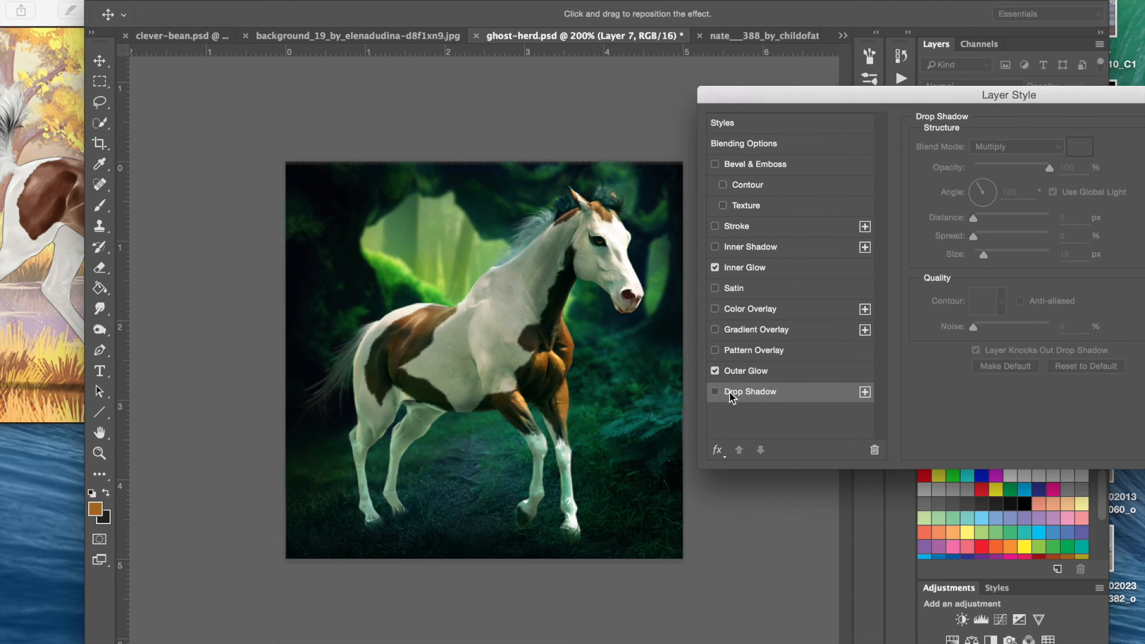
- Apply the Inner Glow and Outer Glow effects to Layer 7, keeping the image in view while checking them
drag(839, 94, 823, 59)
drag(977, 62, 847, 342)
click(1091, 455)
click(1091, 455)
click(1129, 374)
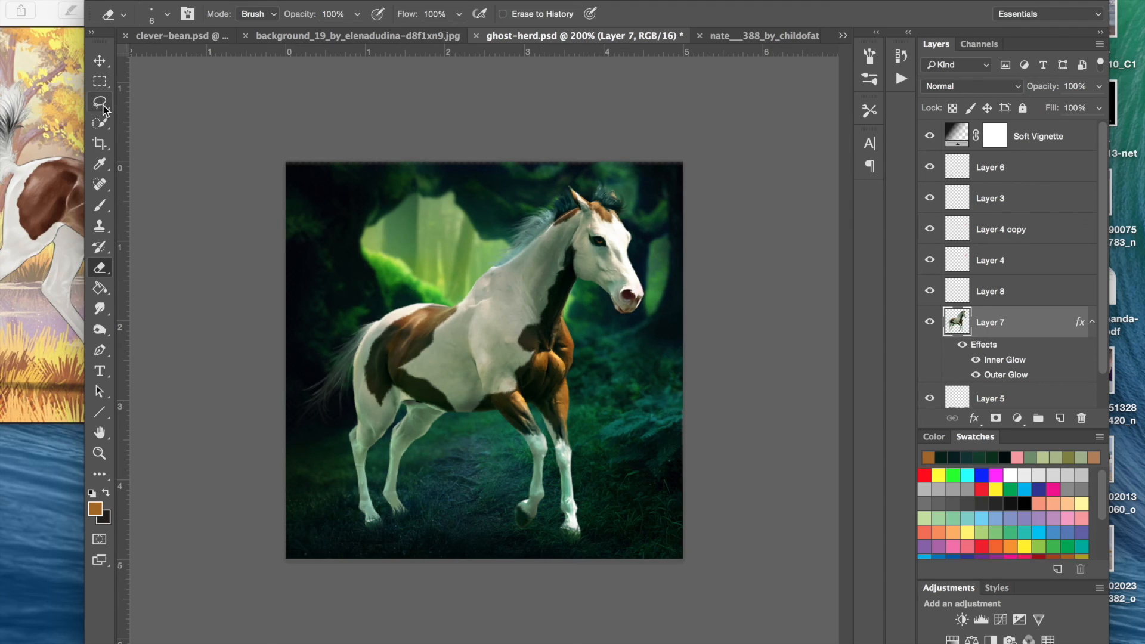
- Add an empty layer above the horse and sample the dark green of the ground between the legs as the painting colour
click(100, 205)
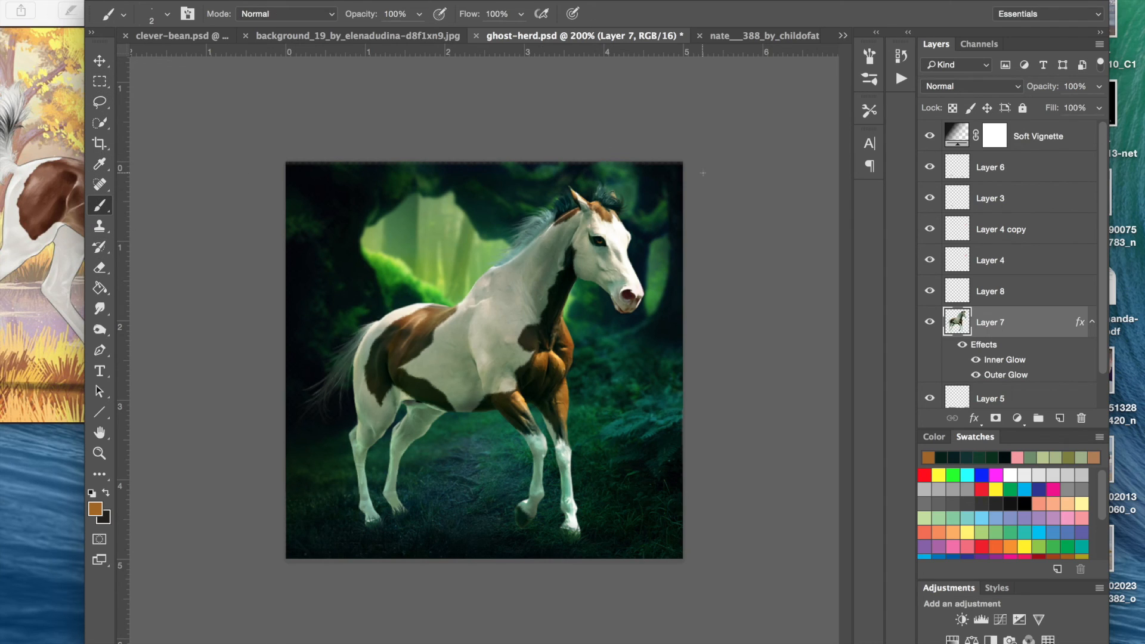
click(1059, 418)
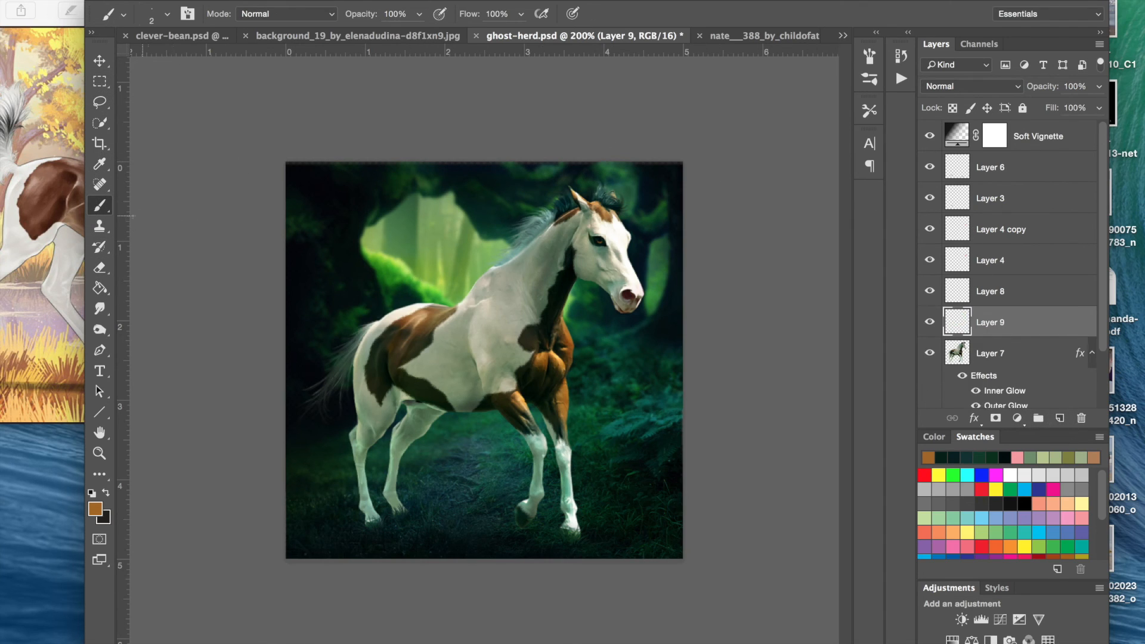
click(100, 163)
click(415, 481)
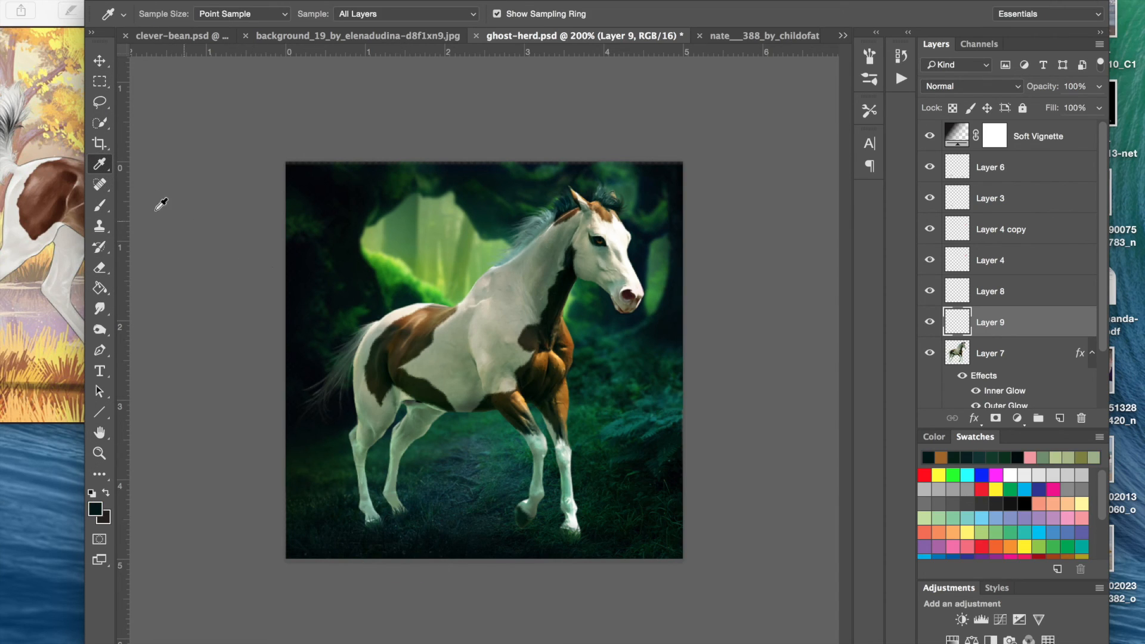
- Enlarge the Brush to 100 px
click(100, 205)
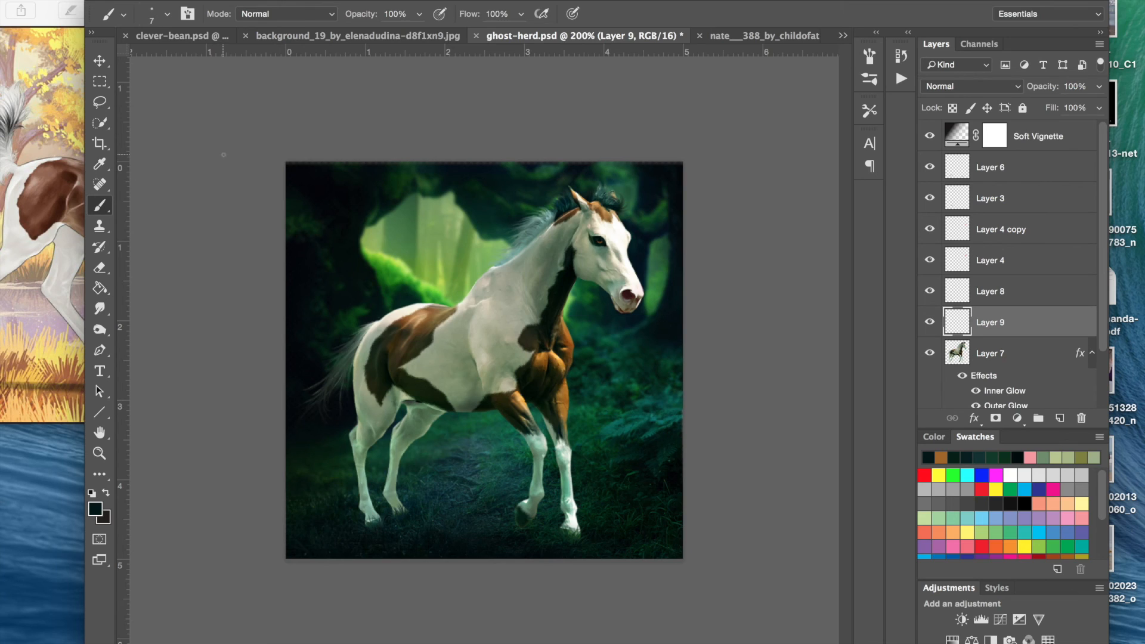
key(bracketright)
key(bracketright)
key(bracketright)
key(bracketright)
key(bracketright)
key(bracketright)
key(bracketright)
key(bracketright)
key(bracketright)
- Load the horse's outline from Layer 7 as a selection and add a new layer above it
click(1029, 361)
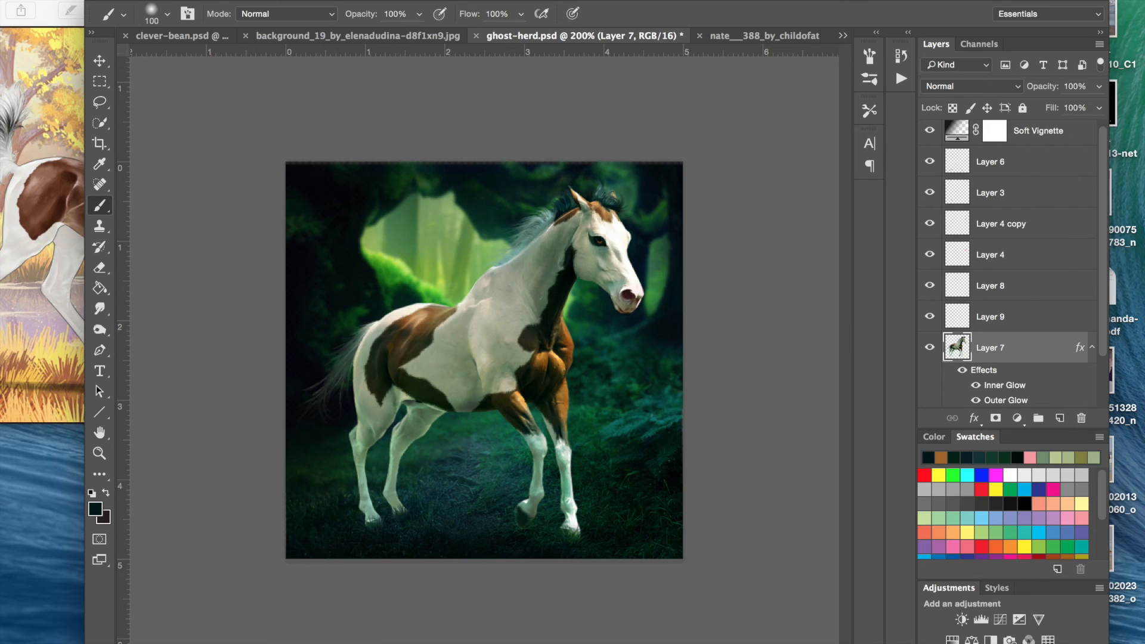
click(346, 1)
click(383, 304)
click(717, 235)
click(1059, 418)
- Move Layer 10 directly below Soft Vignette, paint dark shading over the horse's lower legs inside the selection, and deselect
mouse_move(374, 514)
mouse_down()
mouse_move(388, 524)
mouse_move(368, 468)
mouse_move(395, 486)
mouse_up()
drag(406, 526, 365, 459)
mouse_move(991, 347)
mouse_down()
mouse_move(1001, 317)
mouse_move(991, 152)
mouse_up()
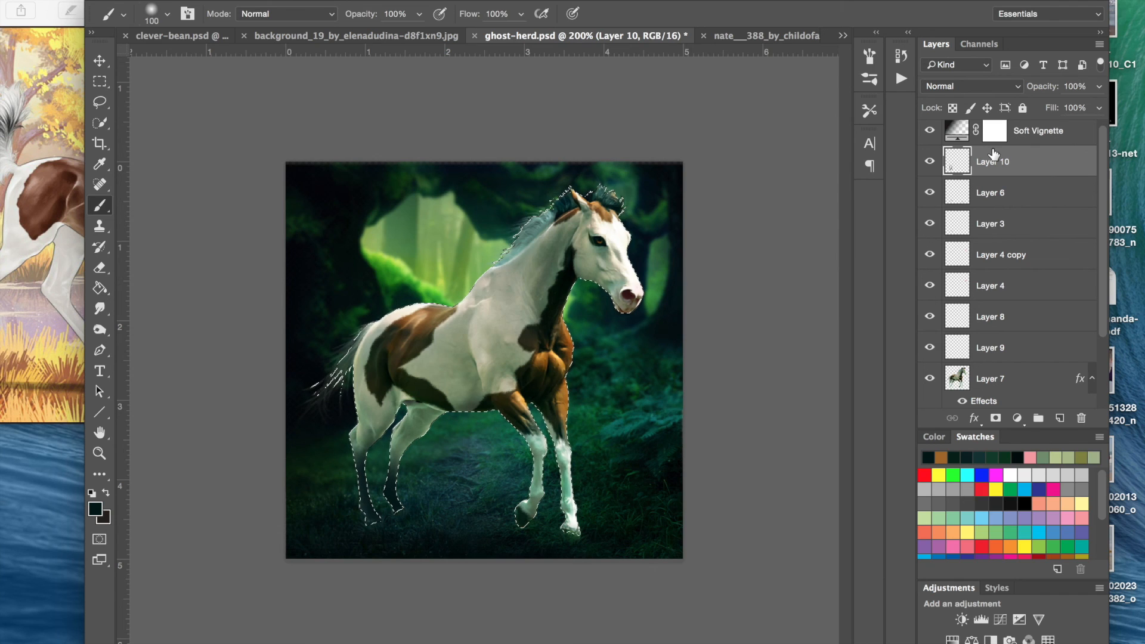
mouse_move(379, 445)
mouse_down()
mouse_move(391, 453)
mouse_move(417, 440)
mouse_move(368, 531)
mouse_up()
key(ctrl+d)
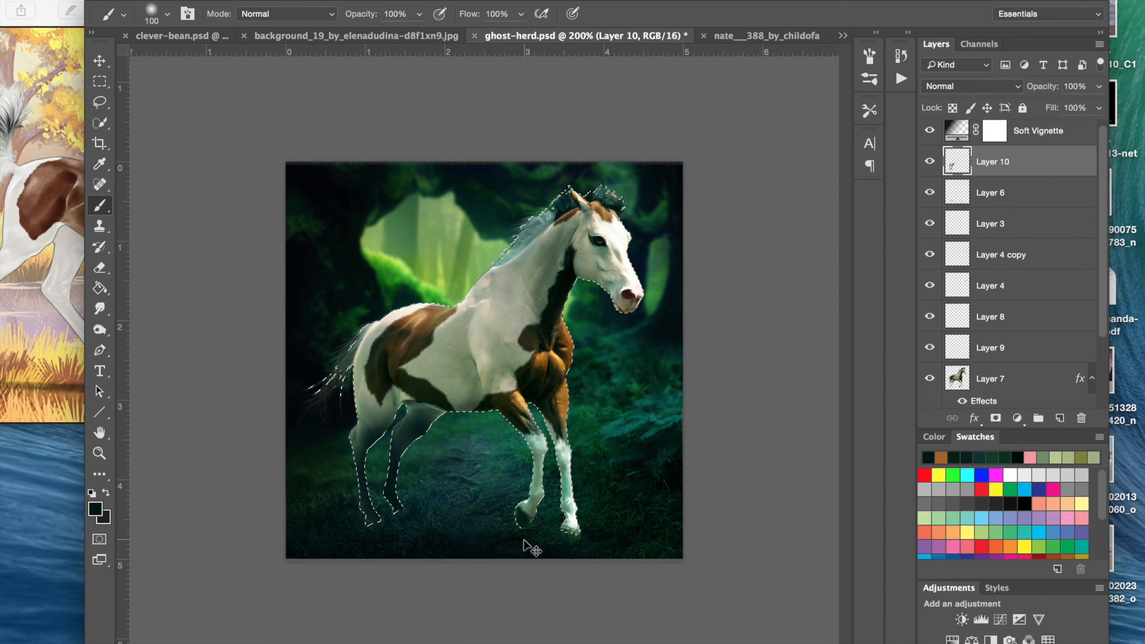
- Lower the leg shading on Layer 10 to 36% opacity, trying Multiply before returning the blend mode to Normal
click(1008, 86)
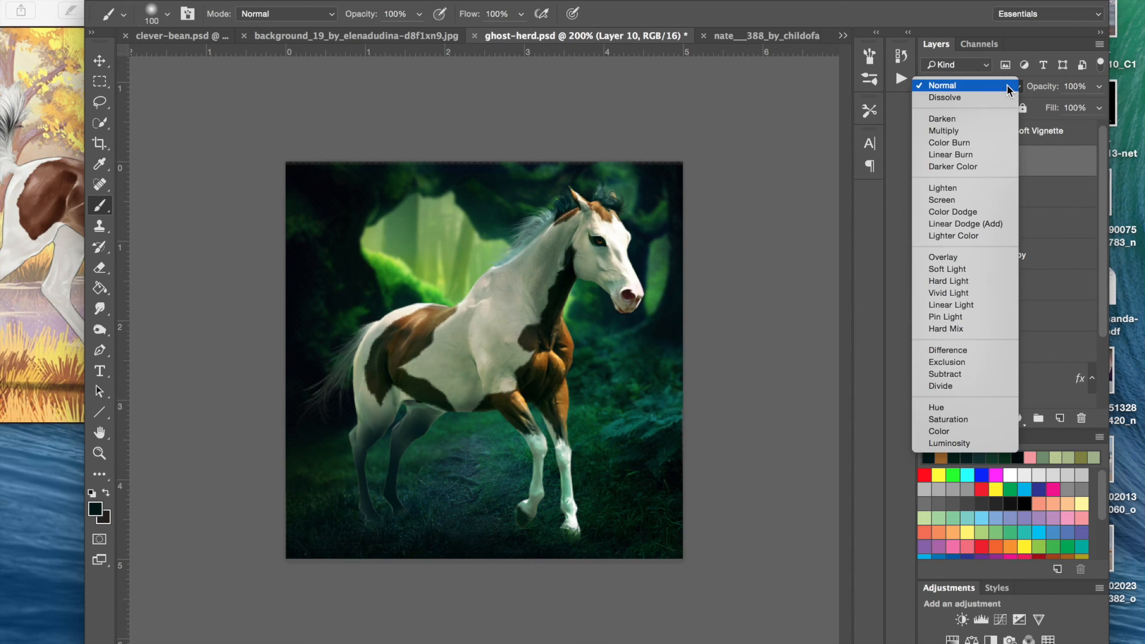
click(978, 125)
click(1099, 87)
mouse_move(1043, 103)
mouse_down()
mouse_move(1072, 107)
mouse_move(1047, 104)
mouse_up()
click(1008, 85)
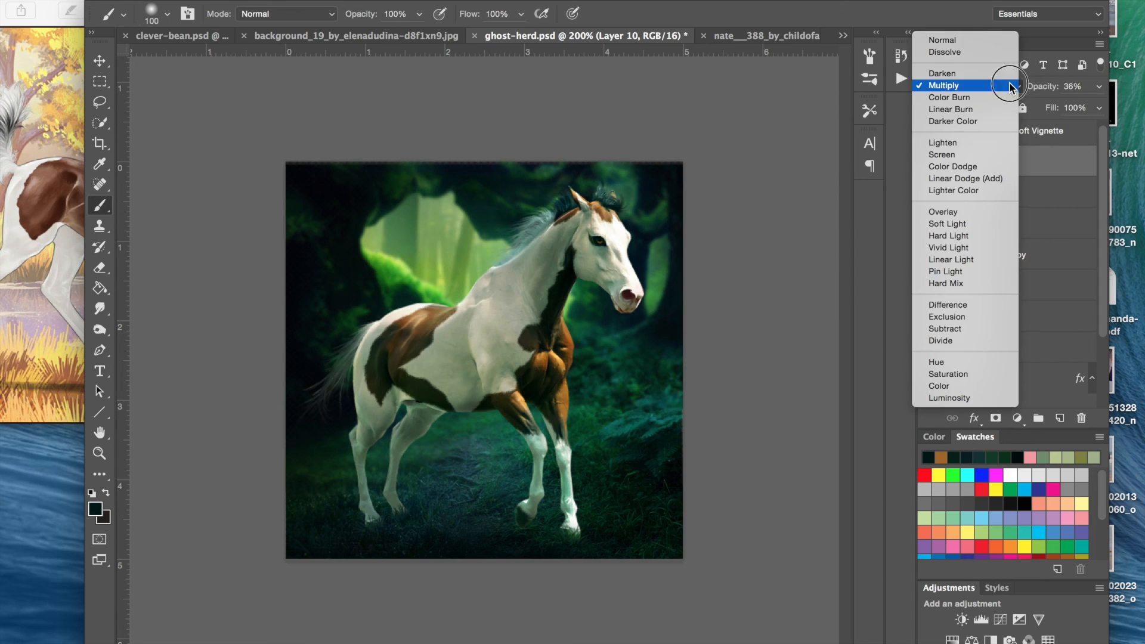
click(976, 42)
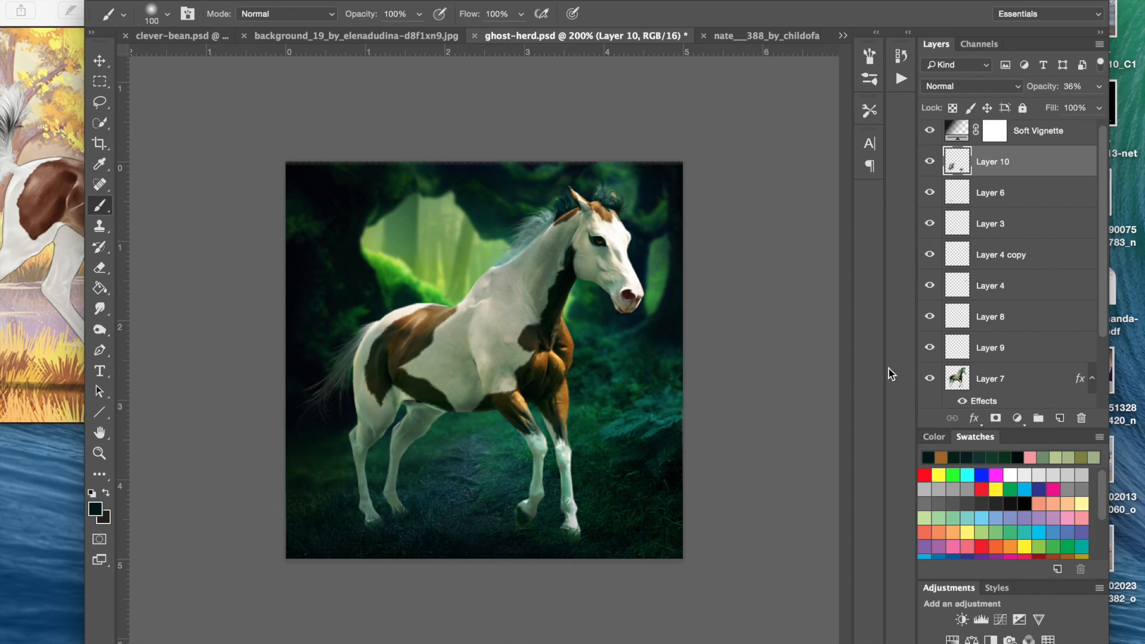
- Lower the leg shading on Layer 10 to 34% opacity, toggling its visibility to compare, and save the document
click(1032, 375)
scroll(1025, 364, down, 1)
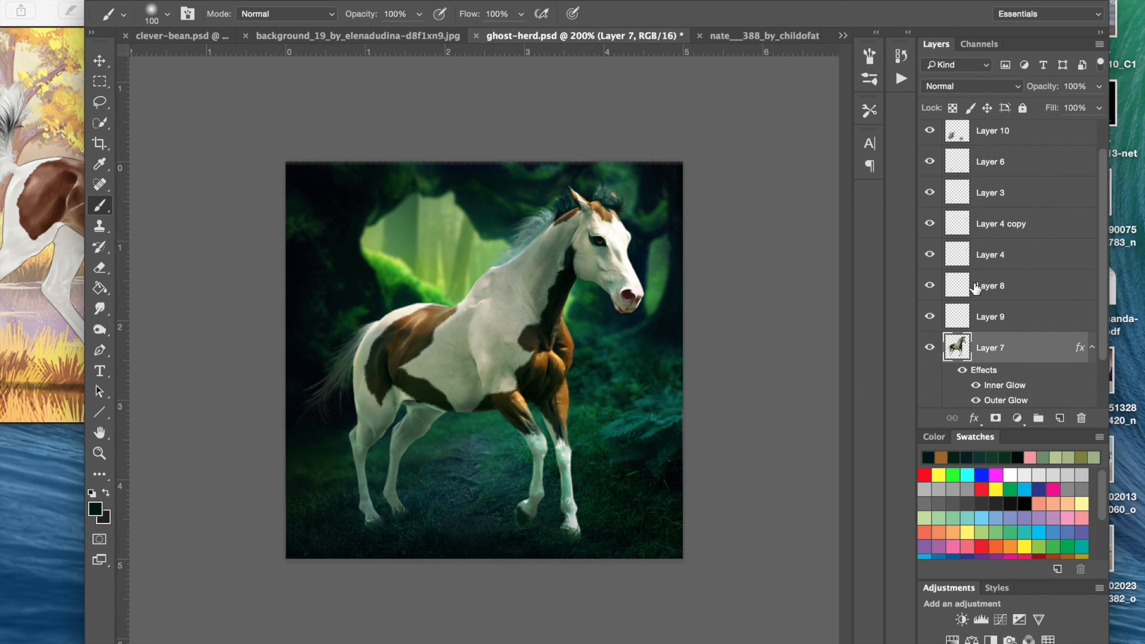
scroll(975, 288, up, 1)
click(1001, 169)
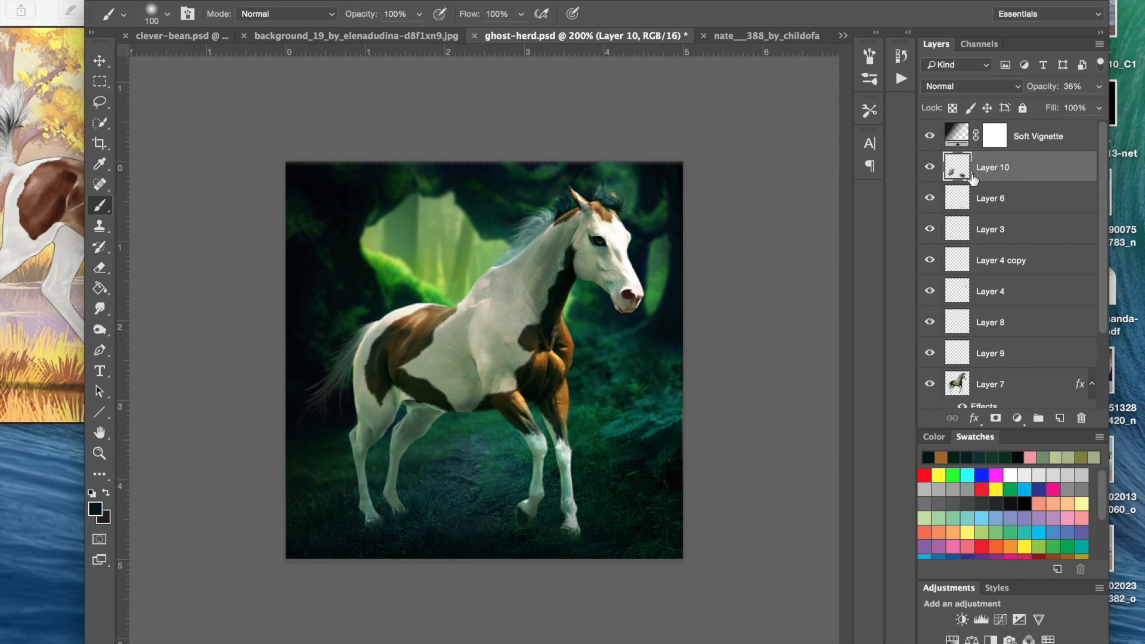
click(1098, 88)
drag(1074, 106, 1056, 105)
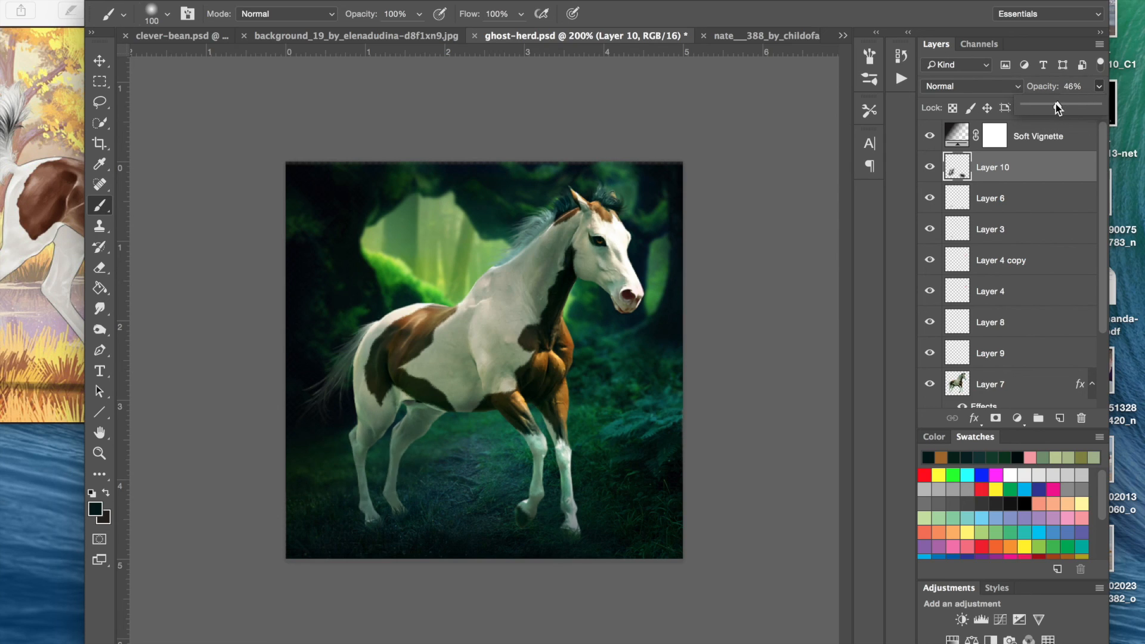
click(930, 168)
click(930, 169)
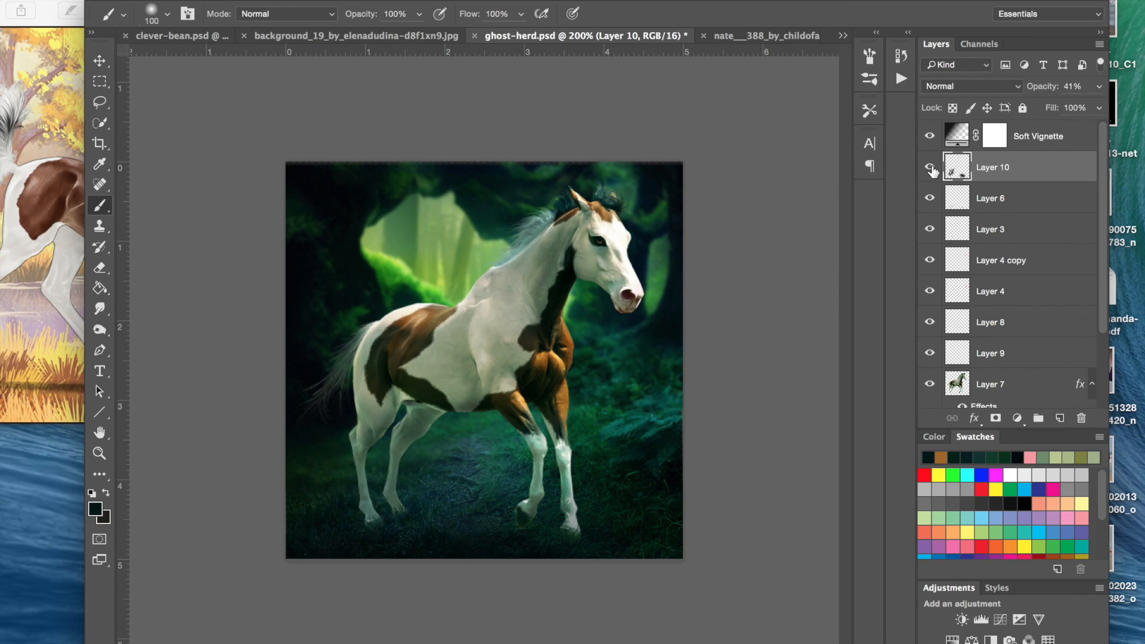
click(1099, 88)
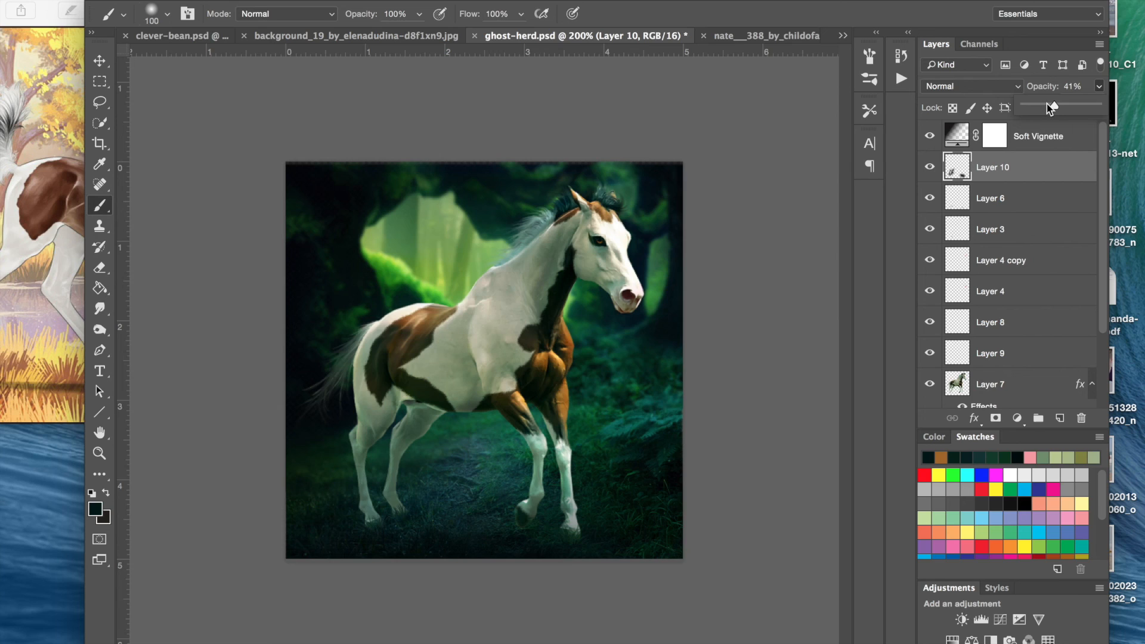
drag(1049, 105, 1046, 106)
click(723, 188)
key(super+s)
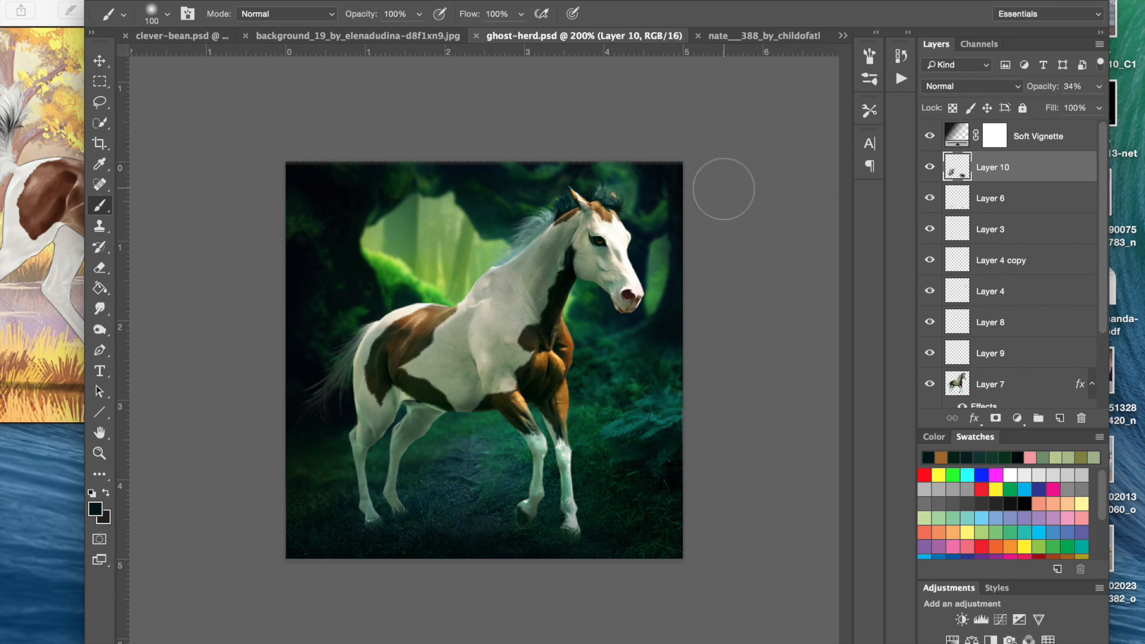
- Add a new layer above Layer 10 and choose the 40 px circular swirl emblem brush
key(super+plus)
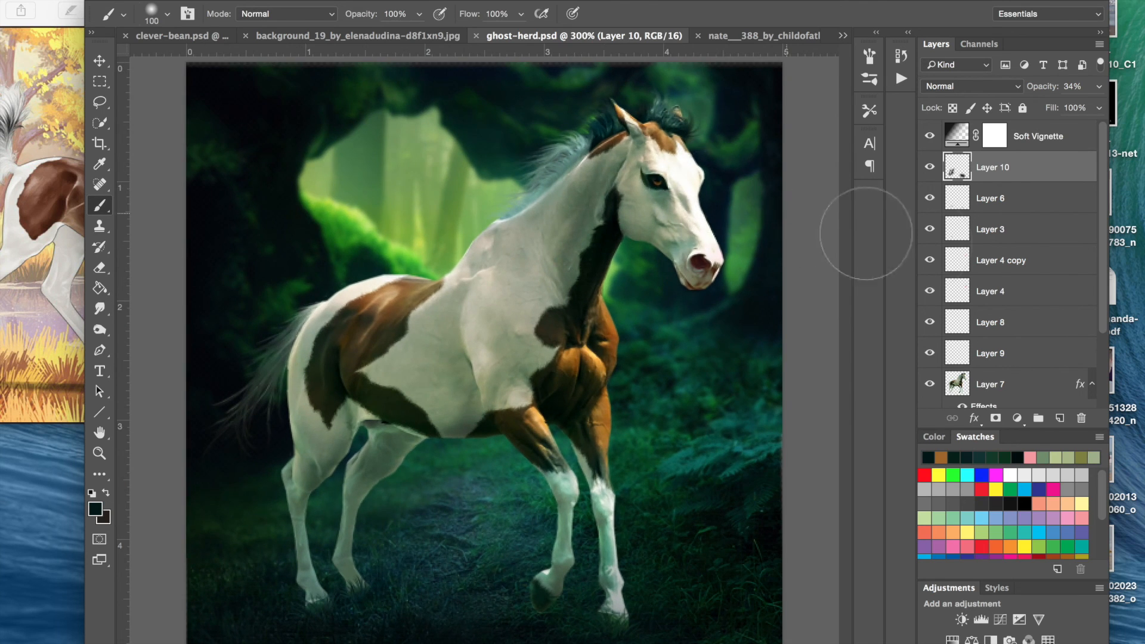
click(1060, 418)
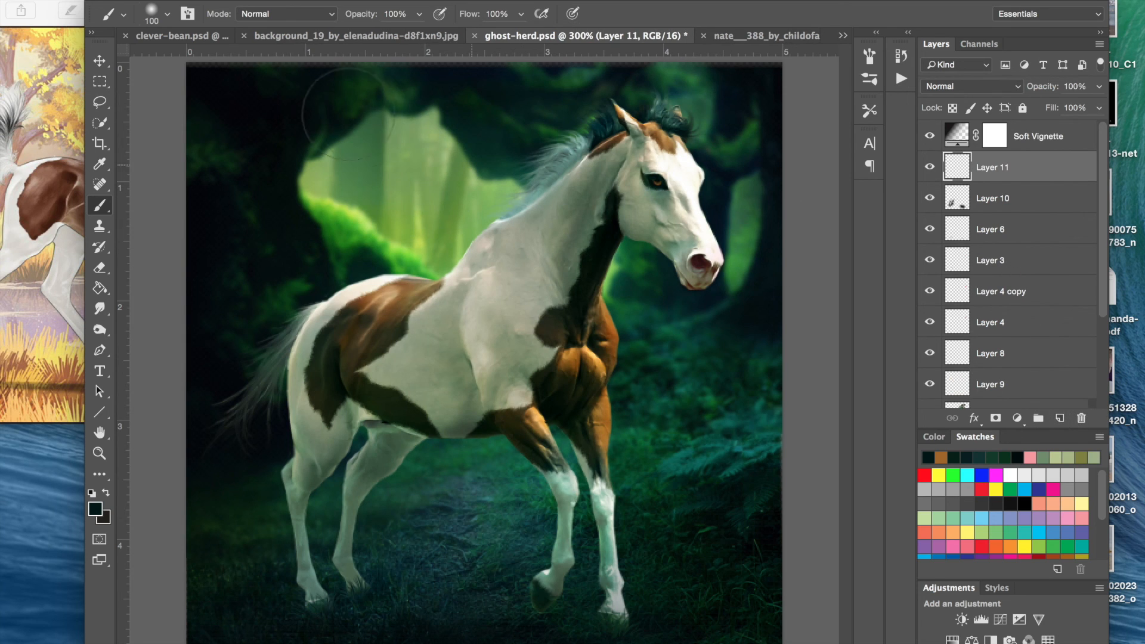
click(168, 17)
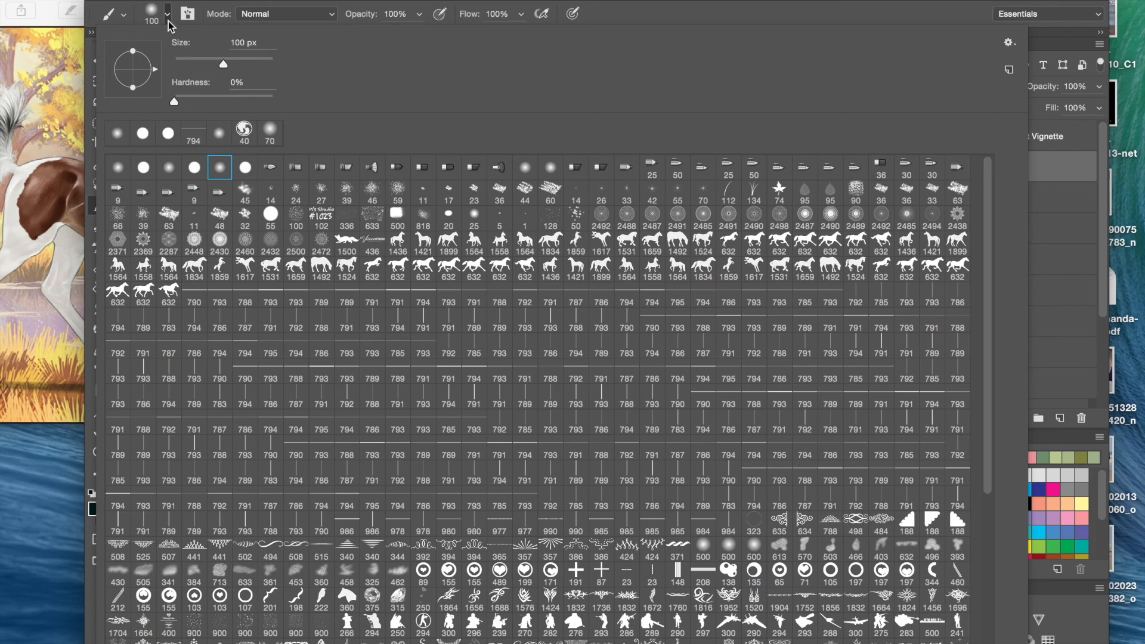
click(244, 129)
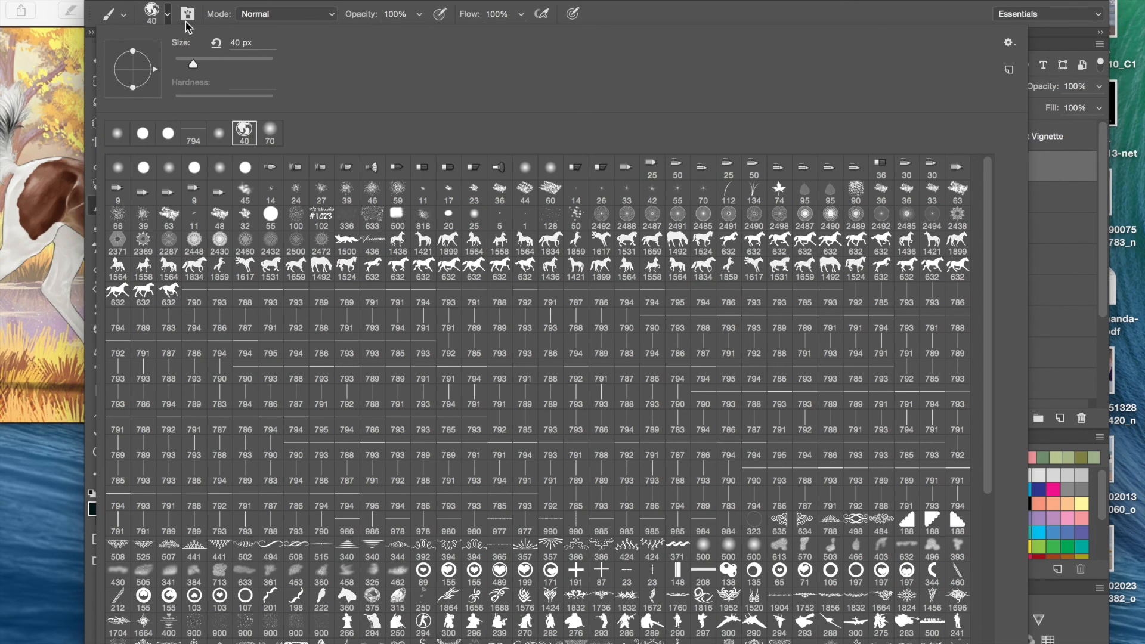
click(168, 18)
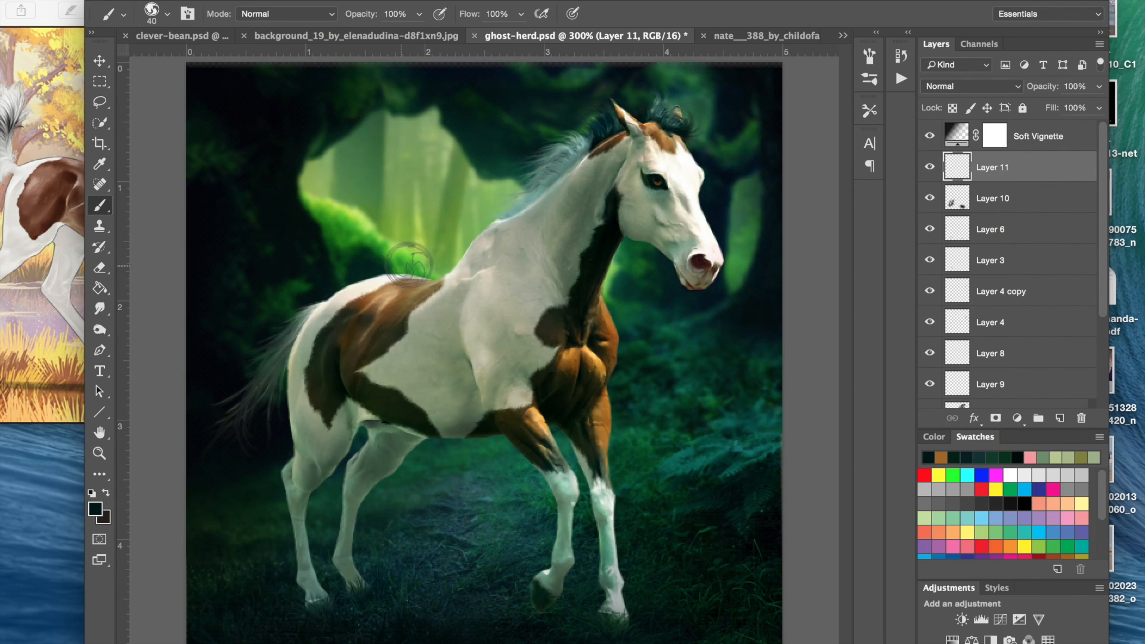
- Add another layer, set the foreground to pale blue, and stamp the swirl emblem on the forest beside the horse's chest
click(1060, 418)
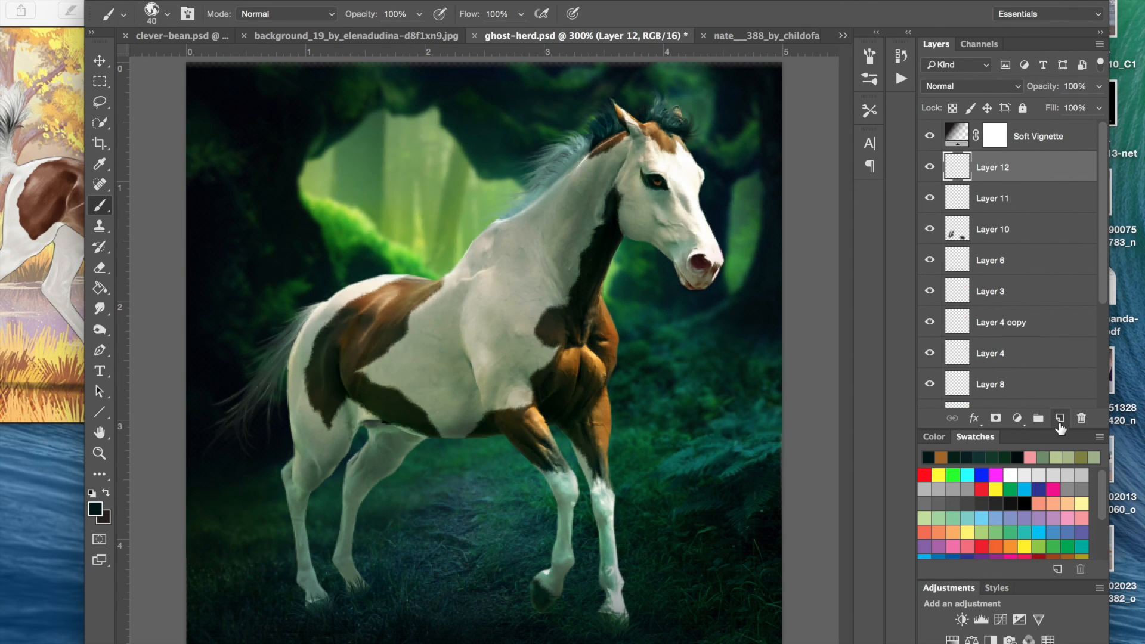
click(89, 512)
mouse_move(758, 180)
mouse_down()
mouse_move(731, 184)
mouse_move(749, 189)
mouse_up()
click(1055, 178)
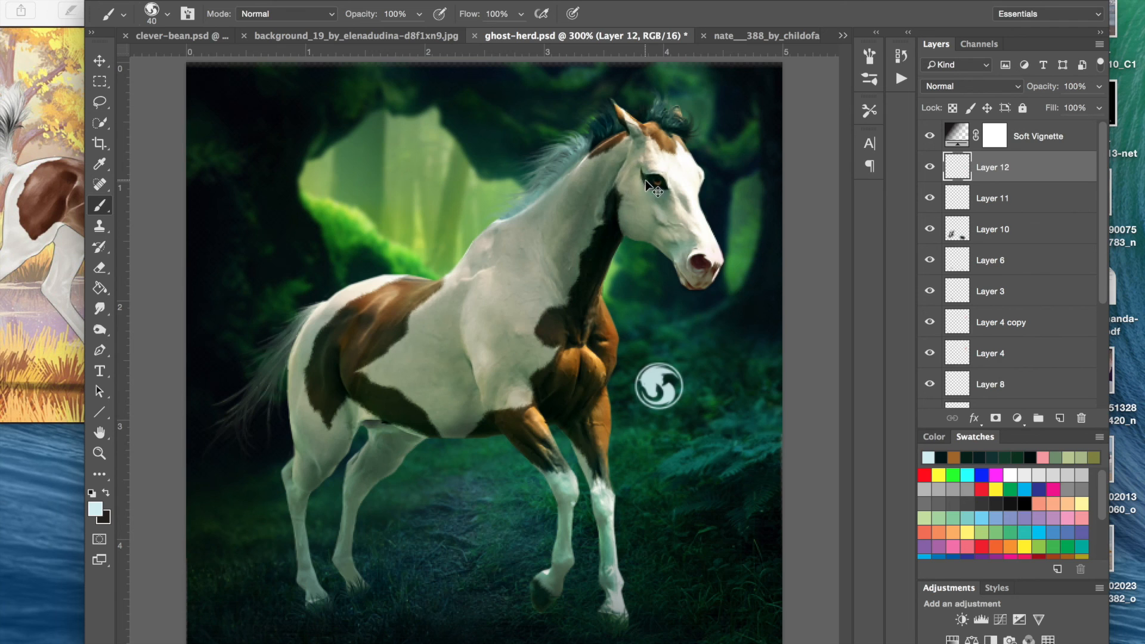
key(super+minus)
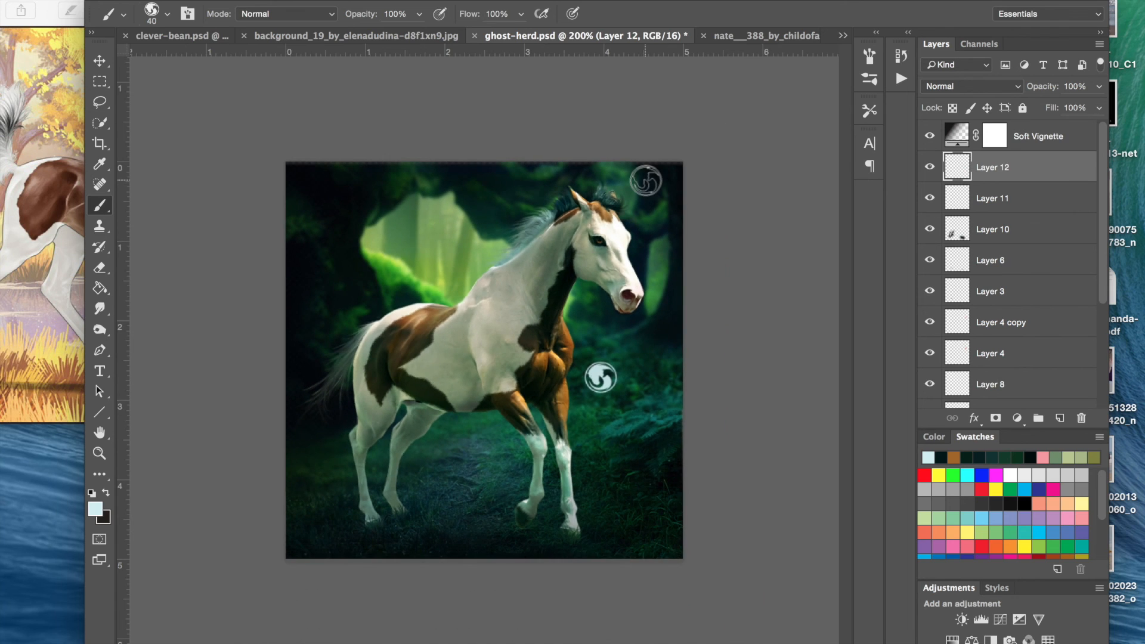
- Go through the open documents and switch to clever-bean.psd
click(743, 36)
click(540, 36)
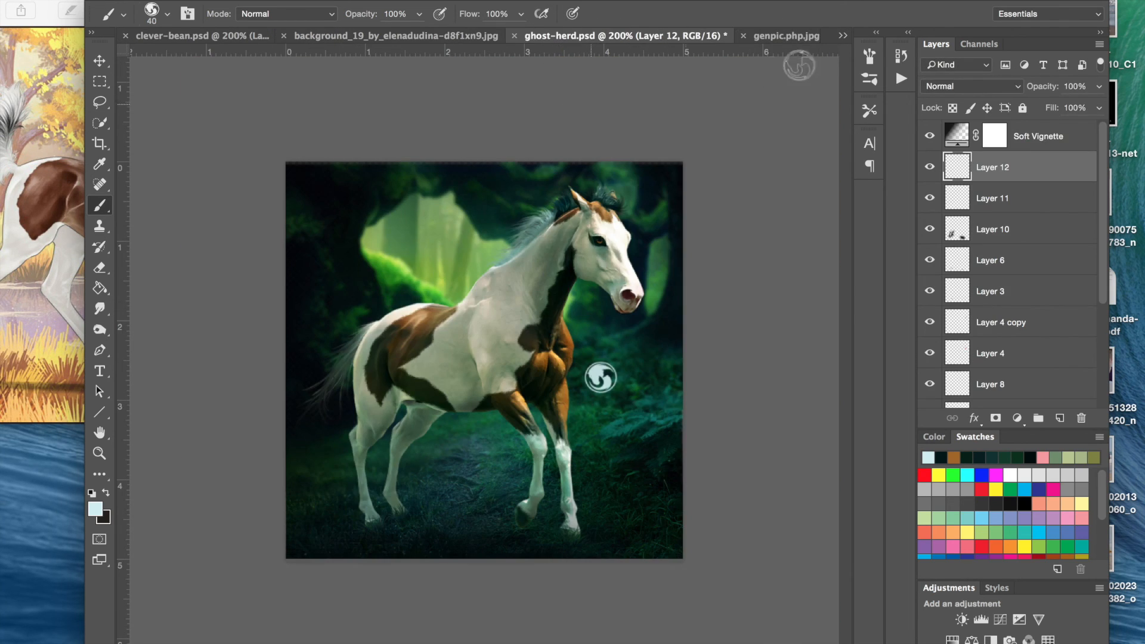
click(778, 37)
click(222, 35)
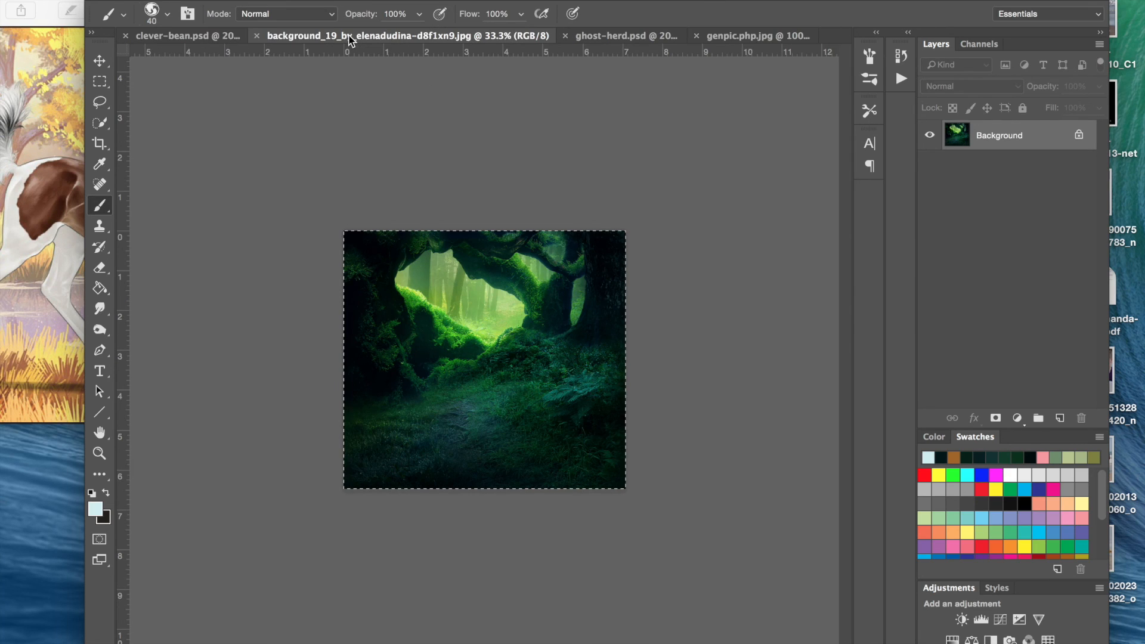
click(222, 34)
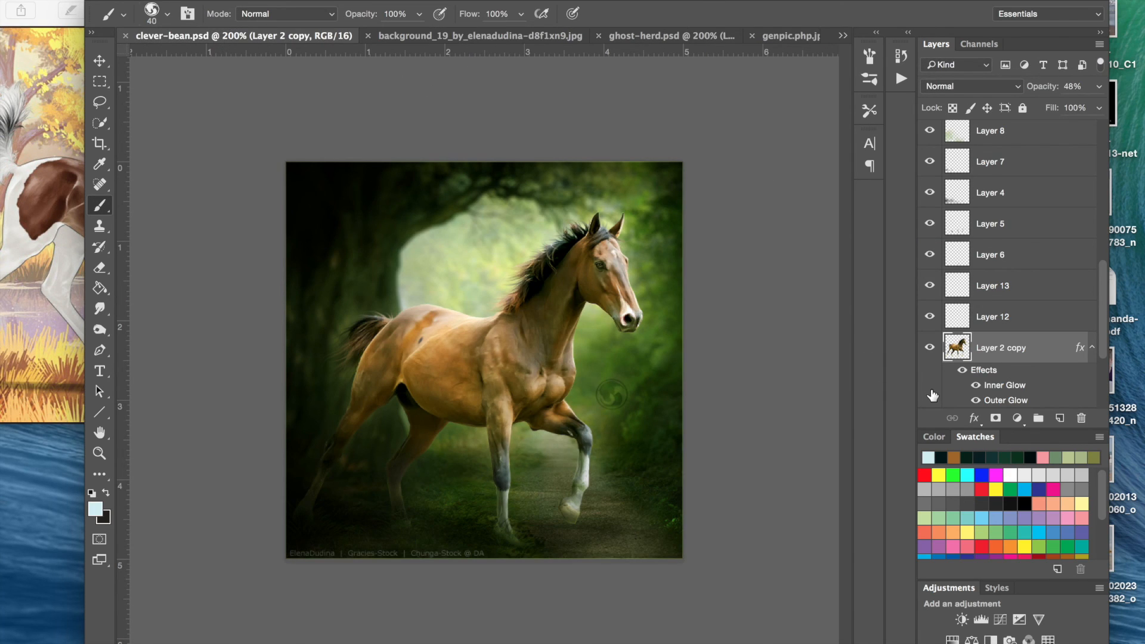
- Locate the emblem layer, Layer 14, by toggling layer visibility, and copy its layer style
scroll(1012, 341, down, 5)
scroll(984, 346, up, 4)
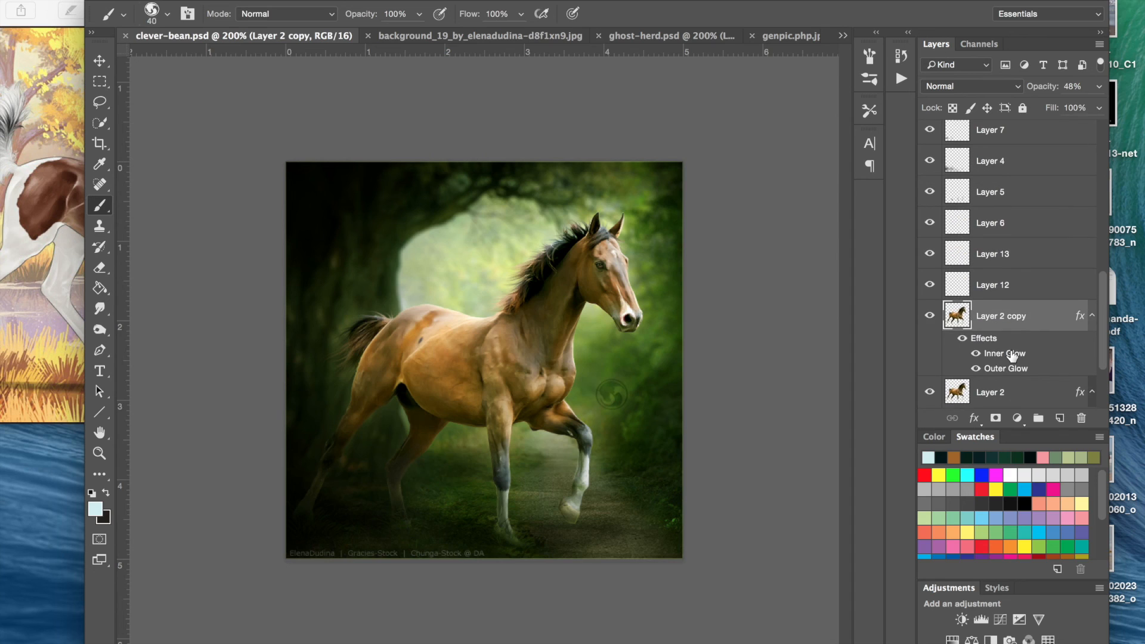
click(988, 277)
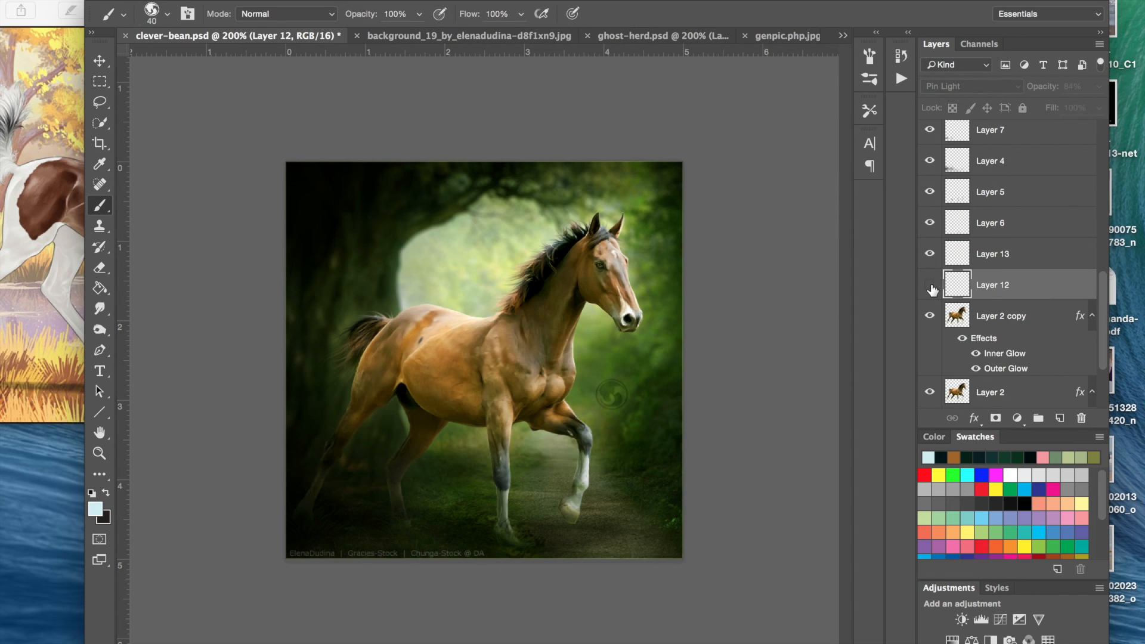
scroll(998, 250, up, 5)
scroll(997, 190, up, 3)
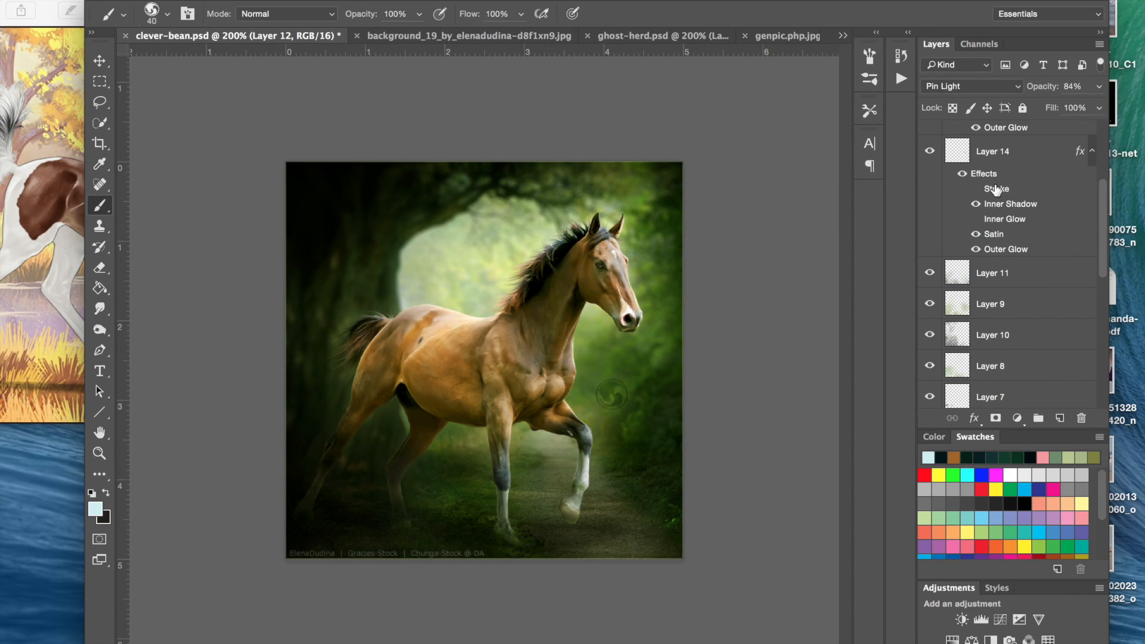
click(997, 156)
click(930, 153)
click(930, 153)
right_click(1005, 153)
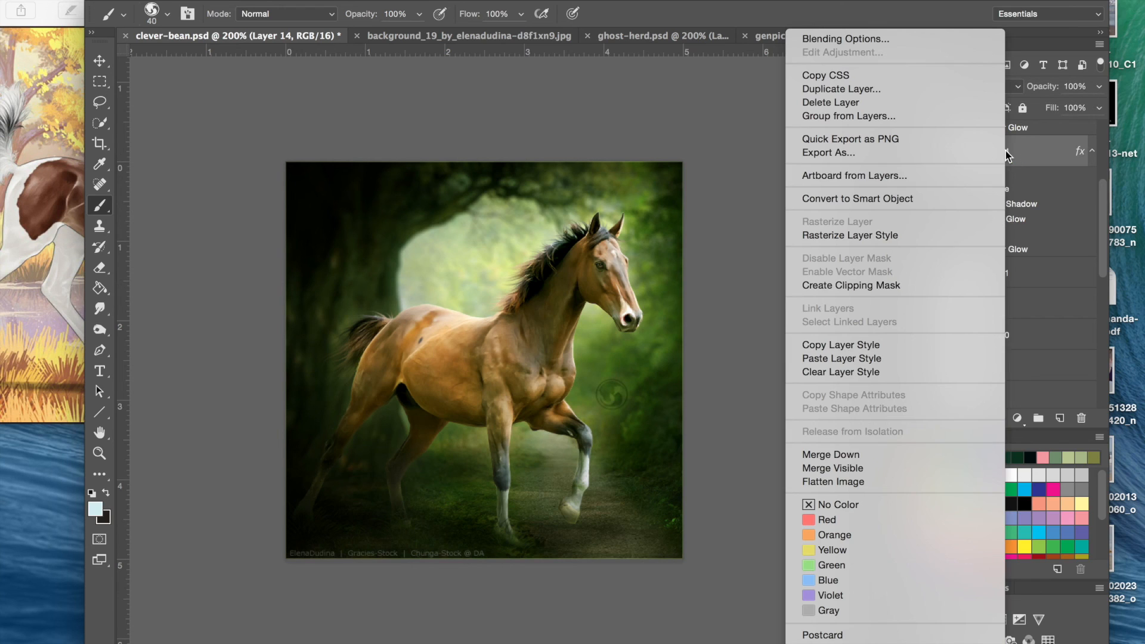
click(841, 345)
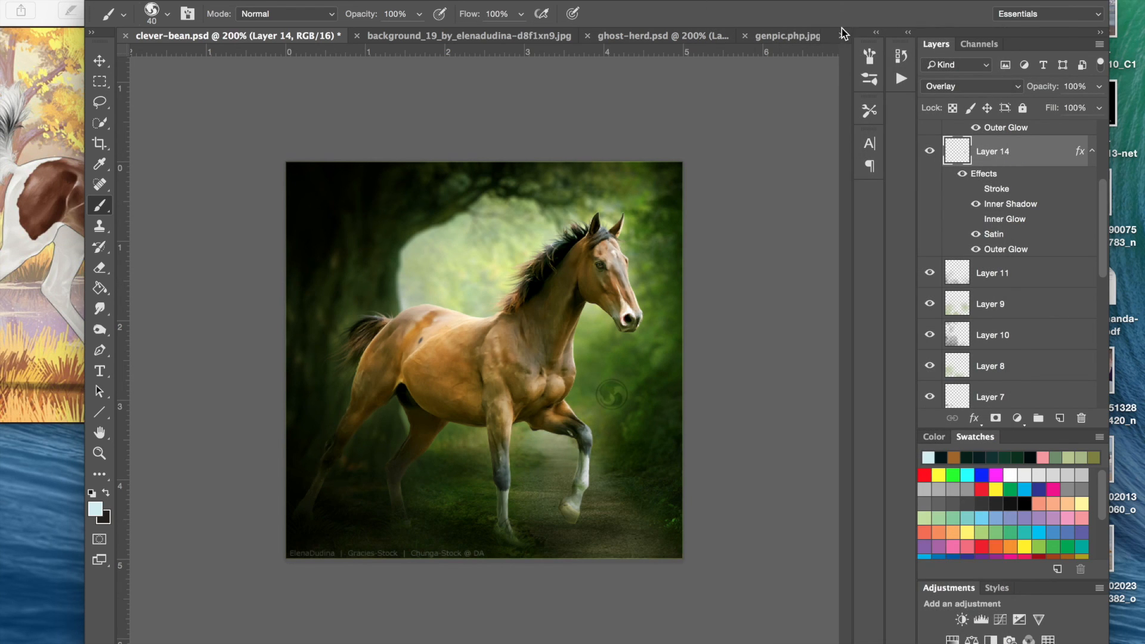
- Return to the ghost-herd.psd document
click(841, 34)
click(872, 82)
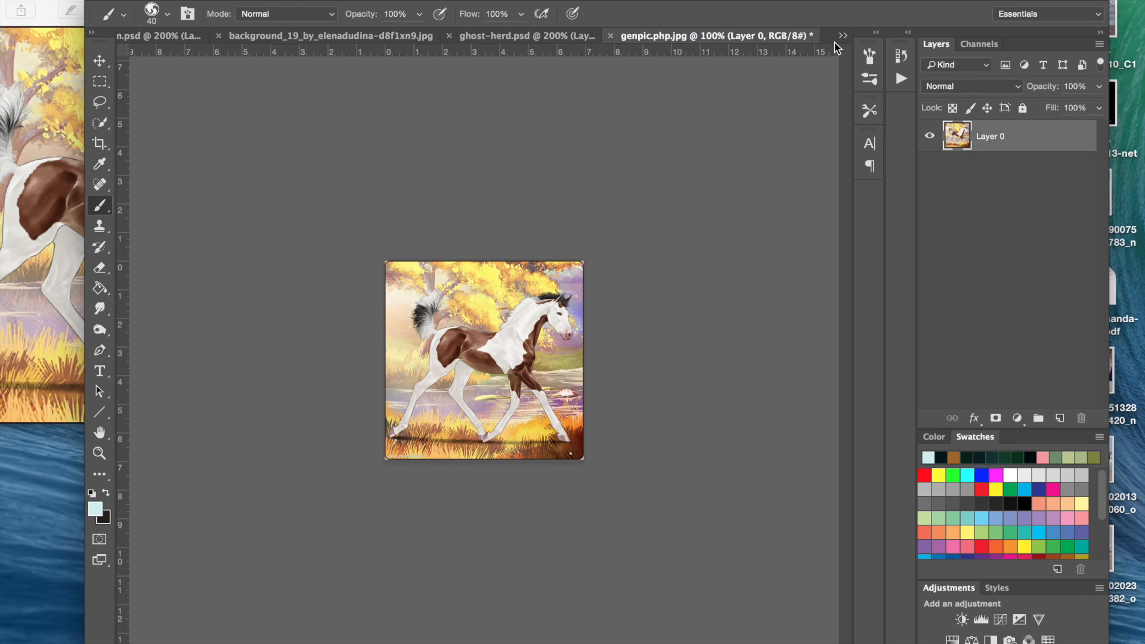
click(842, 35)
click(872, 70)
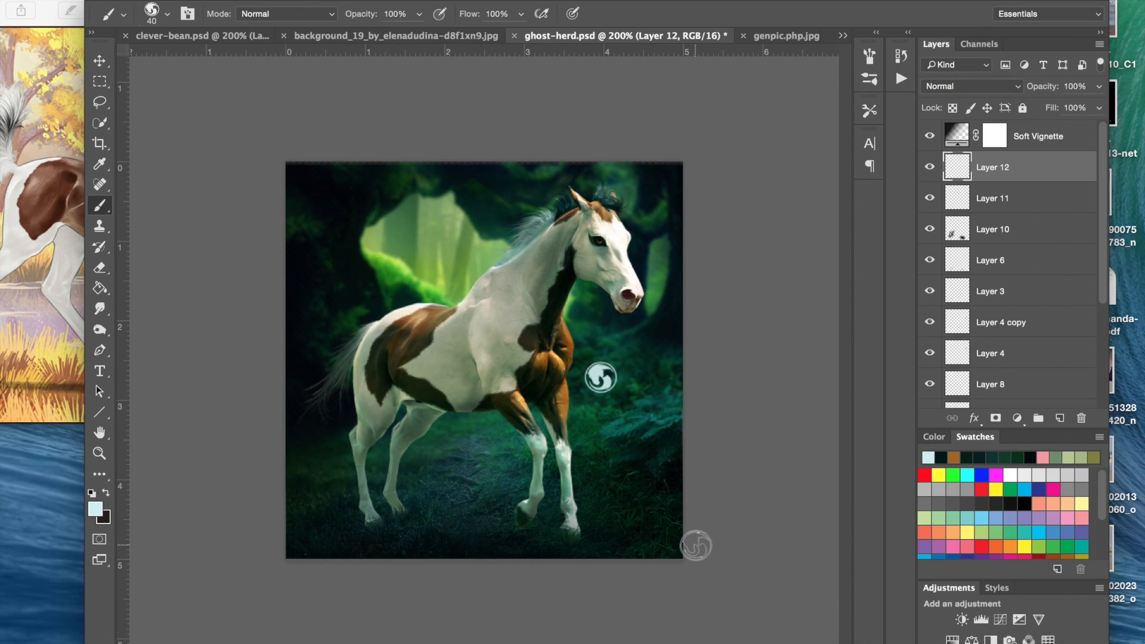